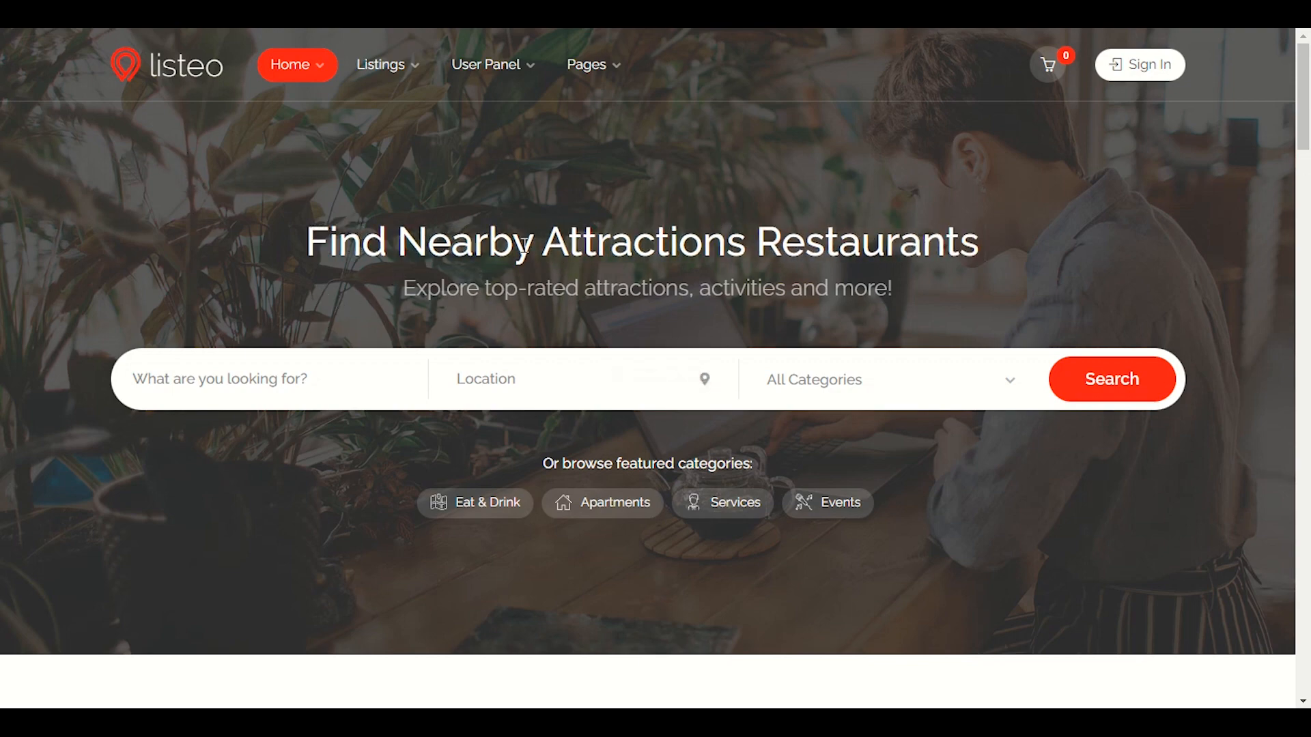
- Look over the Listeo demo home page, including its category choices, popular categories, trending listings and user testimonials
scroll(530, 296, "down", 6)
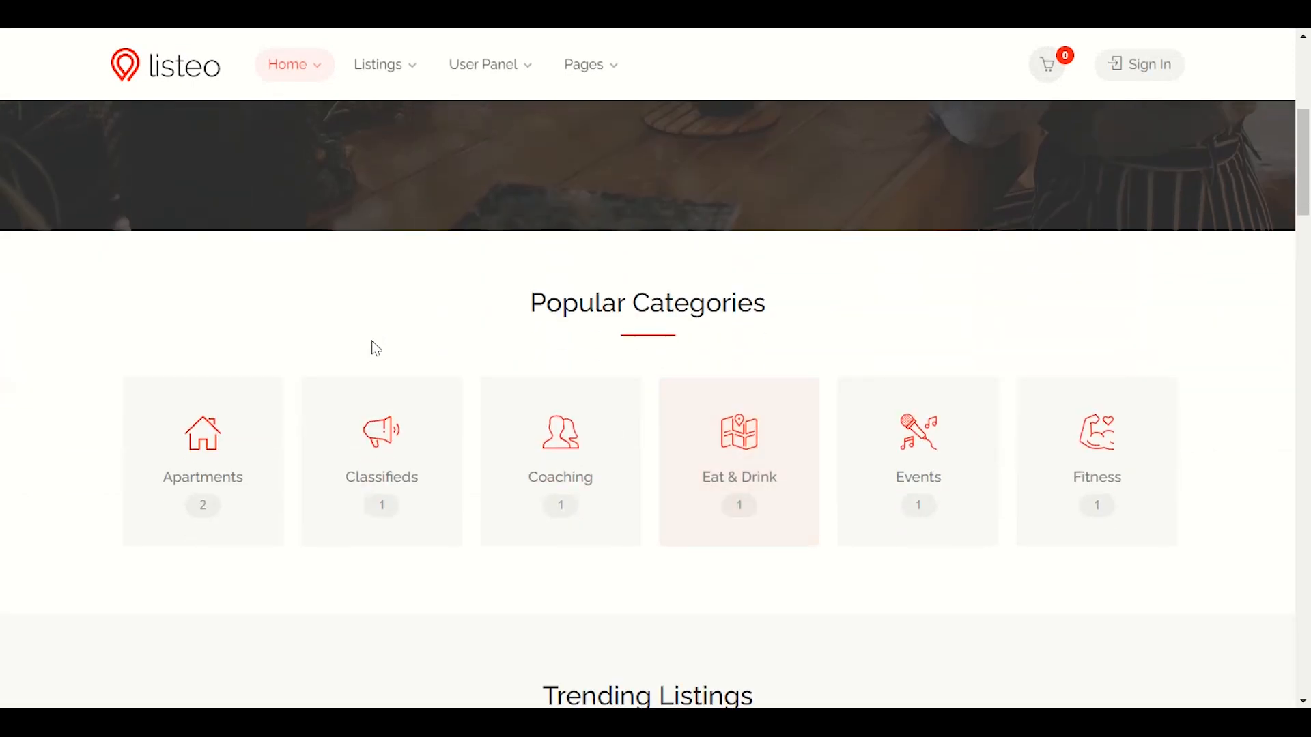
scroll(371, 341, "up", 4)
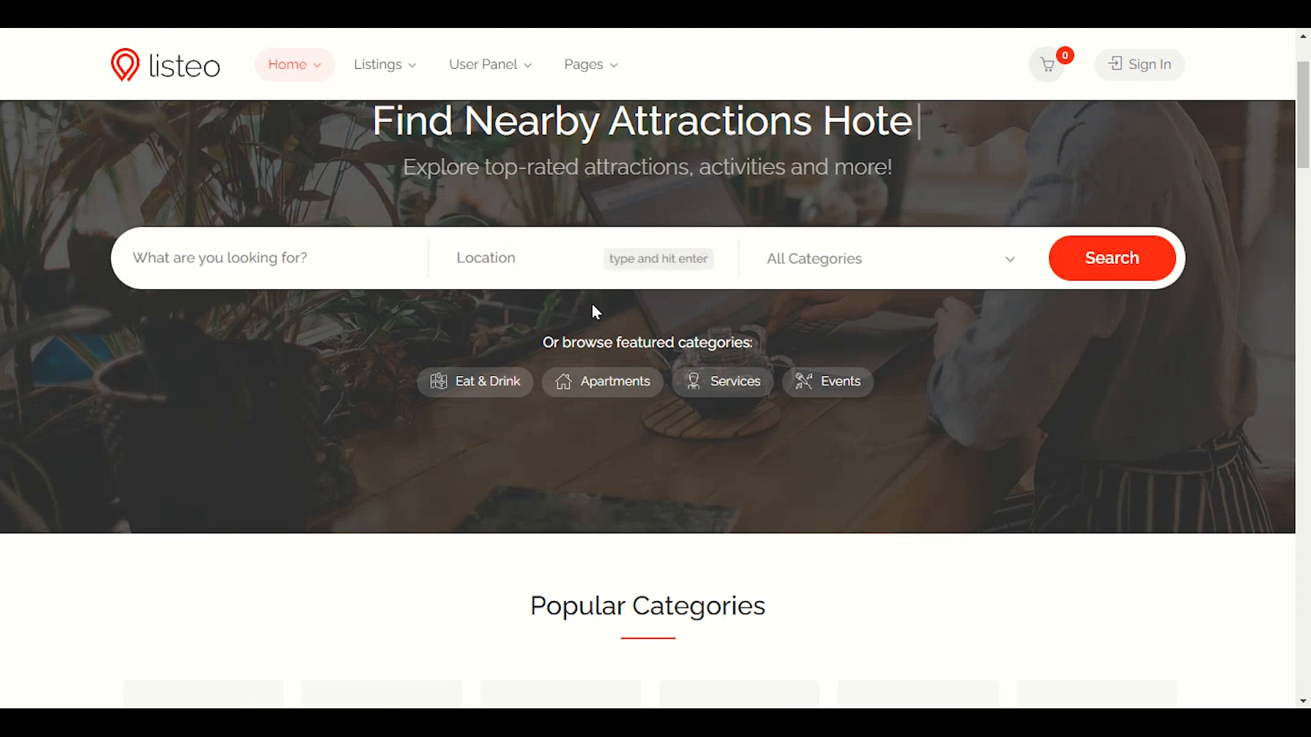
left_click(829, 267)
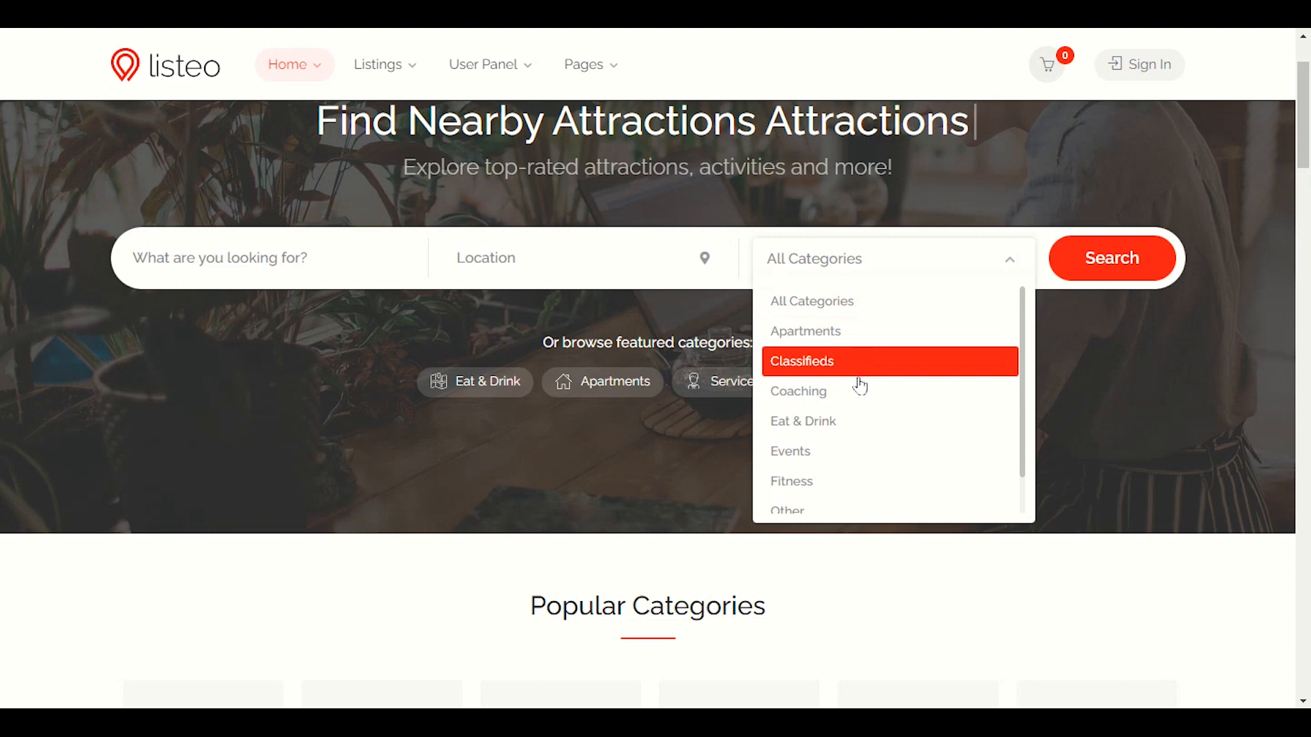
scroll(852, 435, "down", 1)
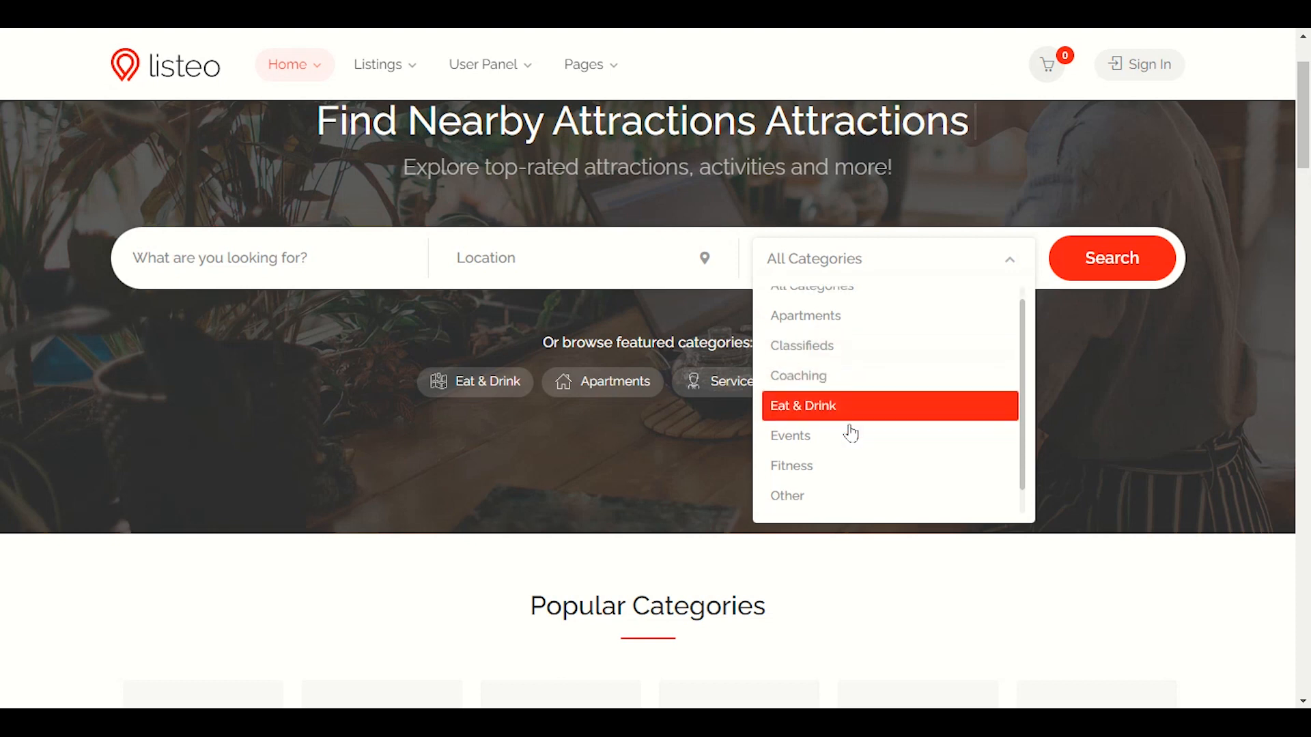
scroll(851, 445, "down", 1)
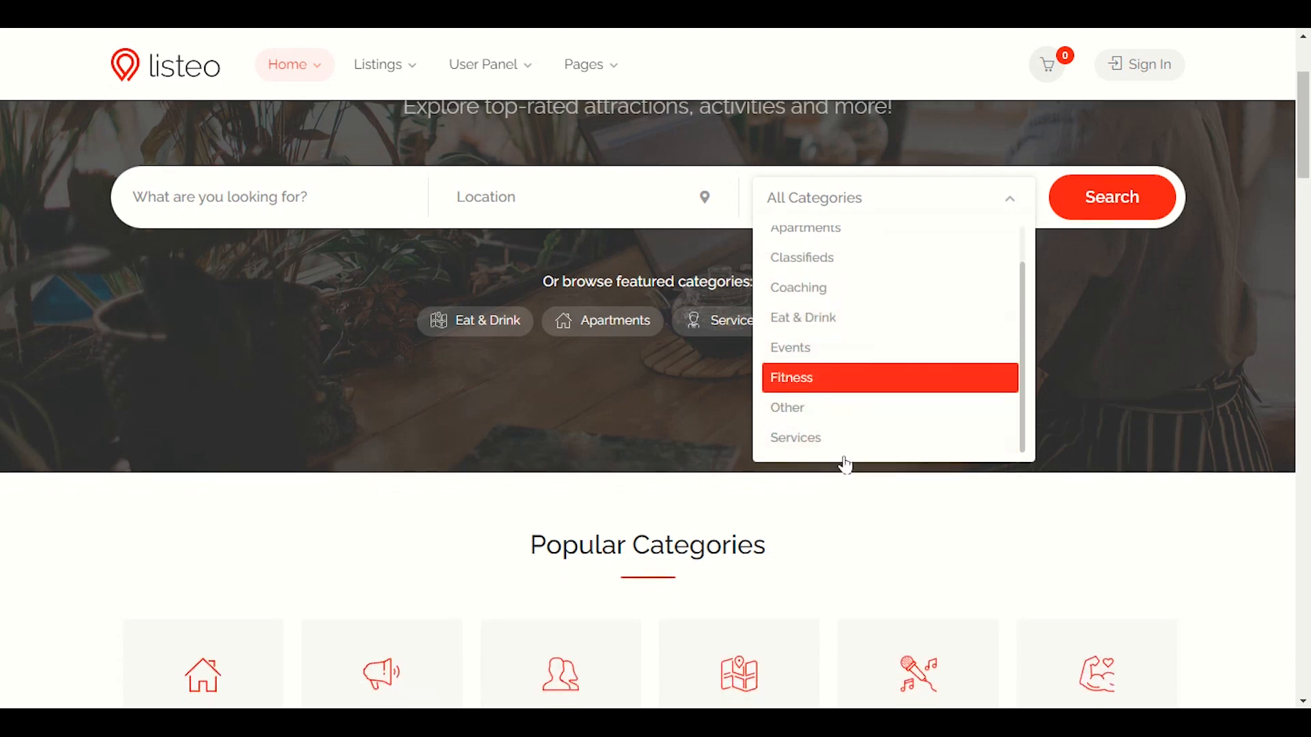
left_click(850, 474)
scroll(834, 486, "down", 8)
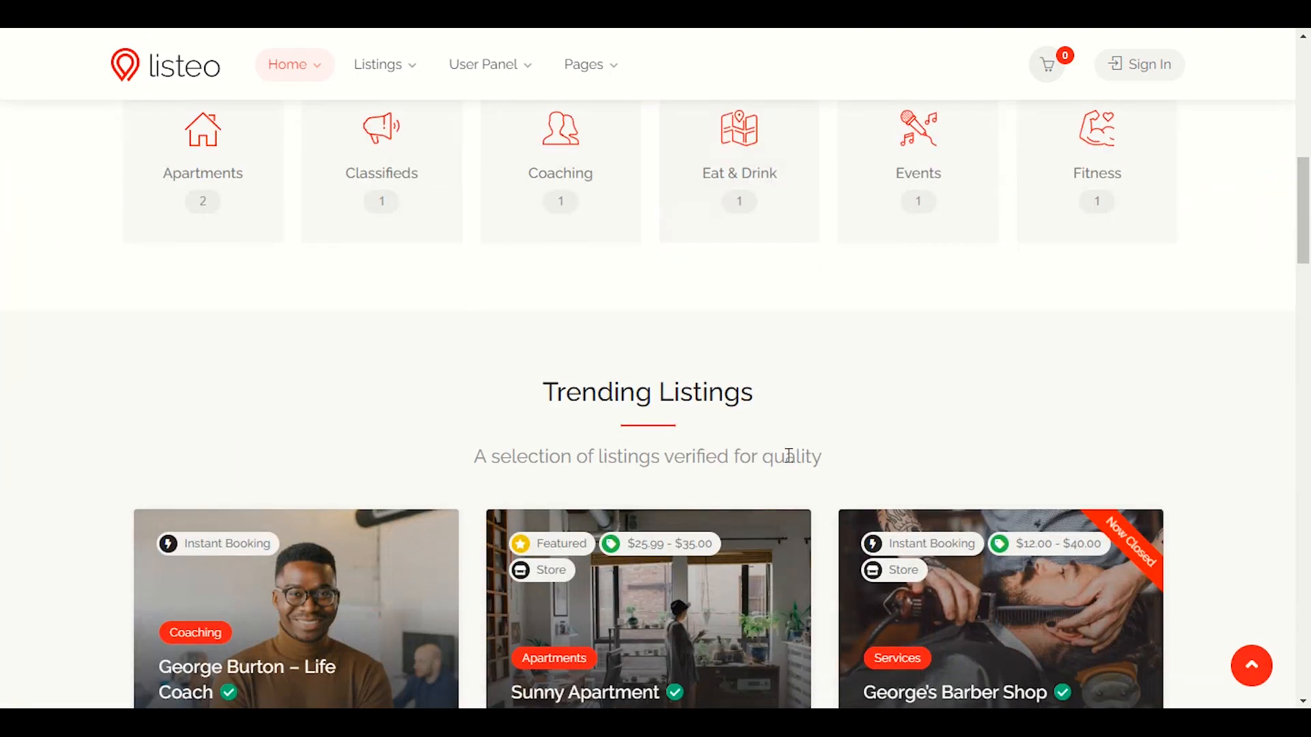
scroll(751, 450, "down", 4)
scroll(726, 445, "down", 5)
scroll(600, 478, "up", 5)
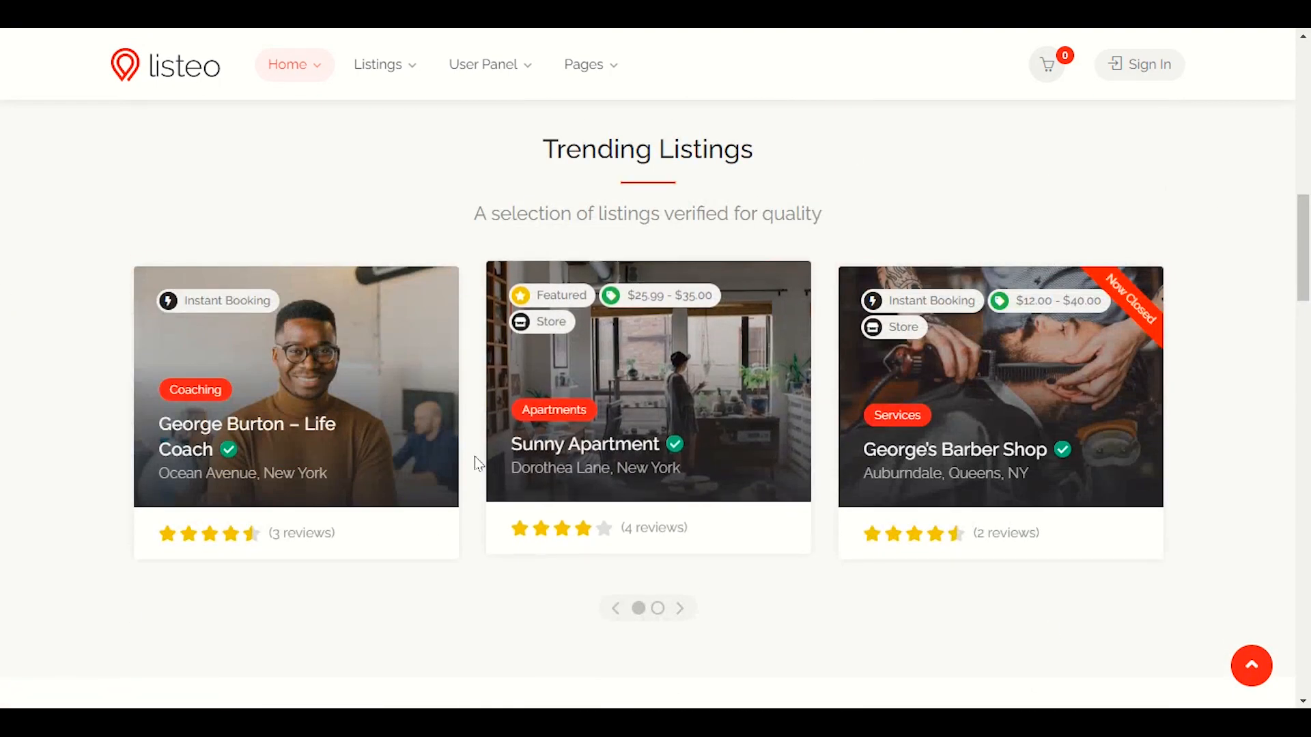
scroll(482, 302, "down", 3)
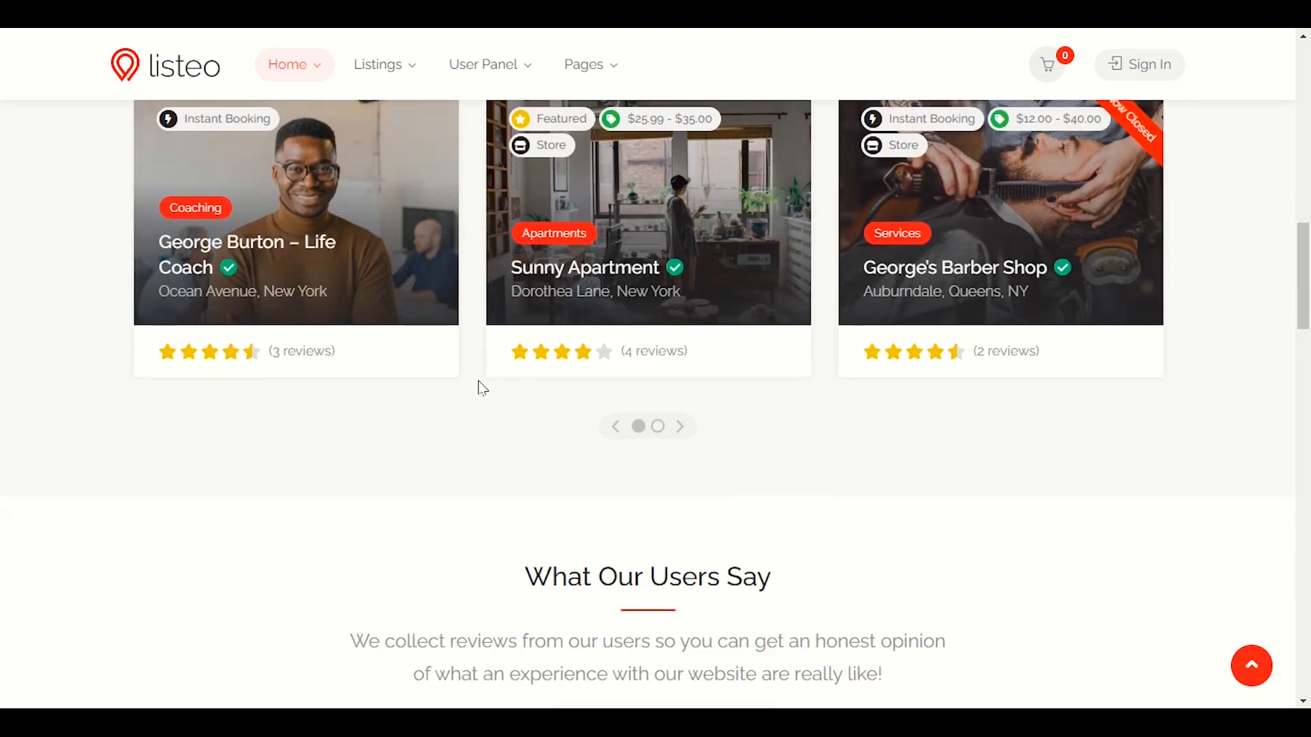
scroll(482, 387, "up", 3)
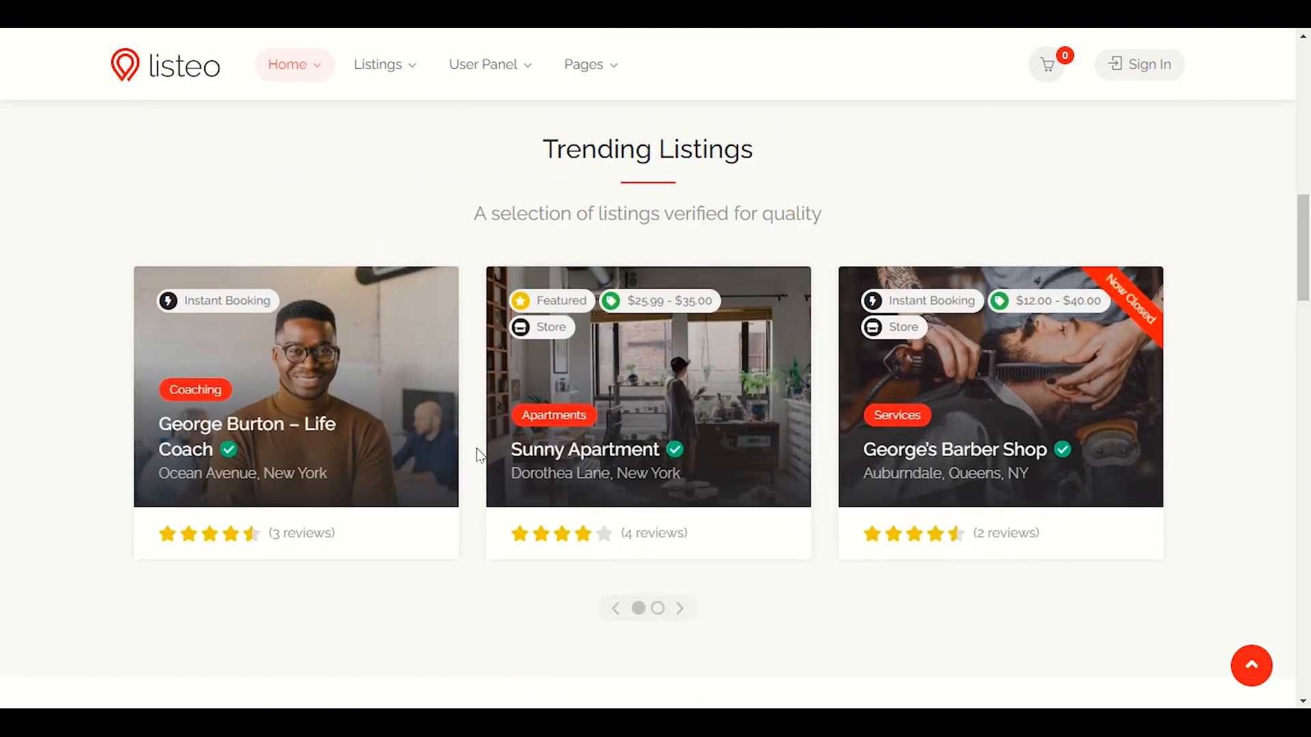
scroll(470, 519, "down", 4)
scroll(472, 519, "down", 7)
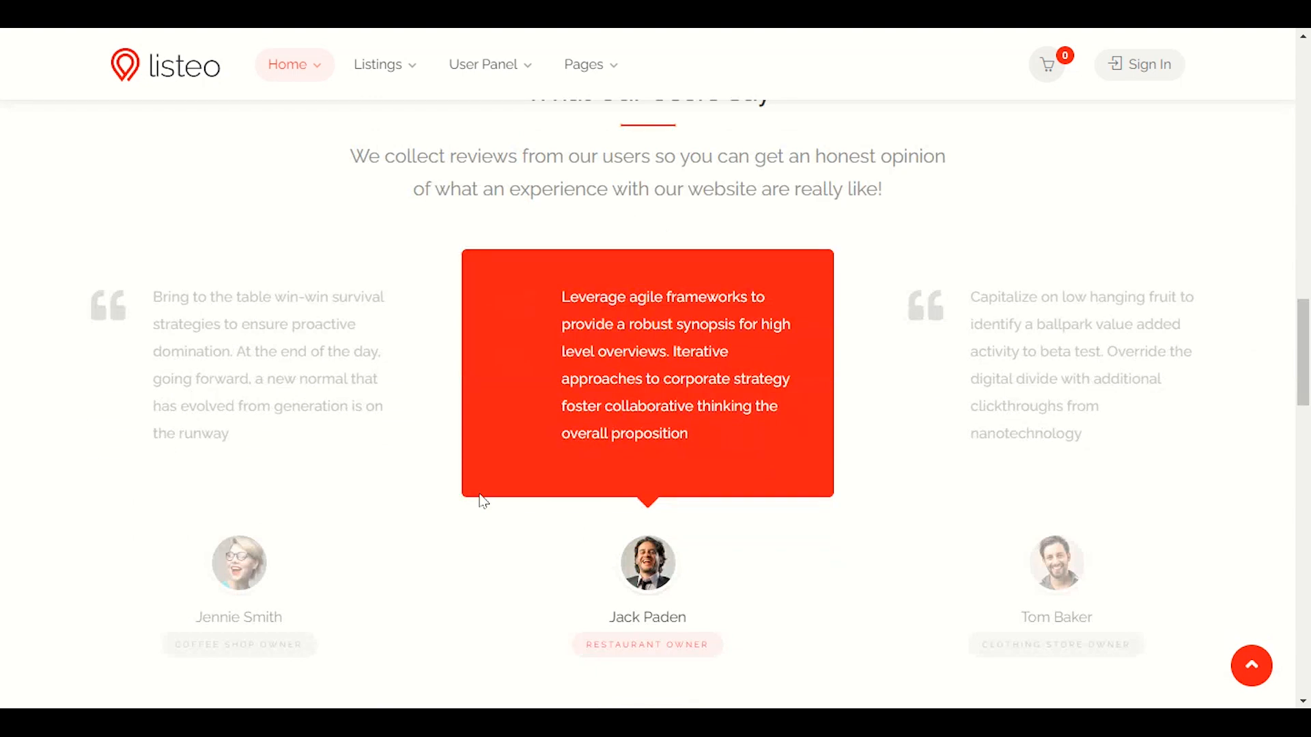
scroll(482, 497, "up", 15)
scroll(484, 533, "up", 10)
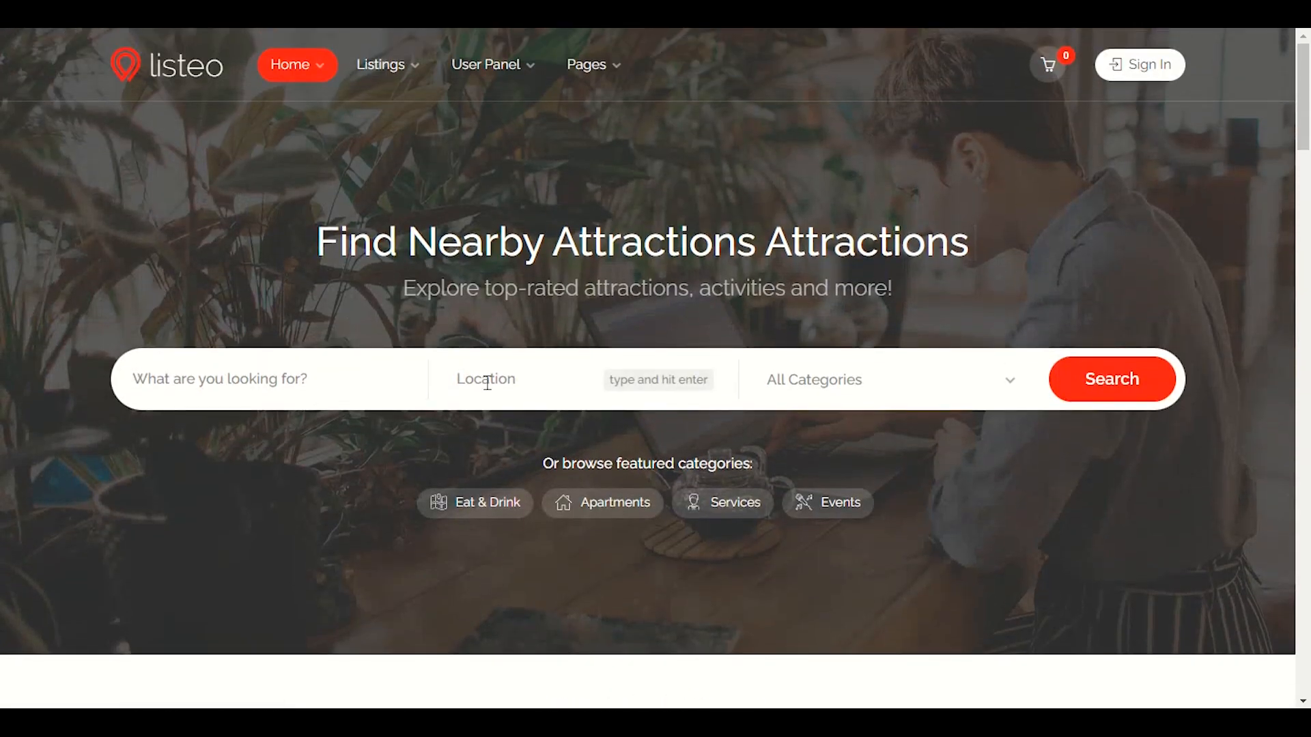
- Enter "service" as the keyword of the listing search and begin the location entry
left_click(270, 364)
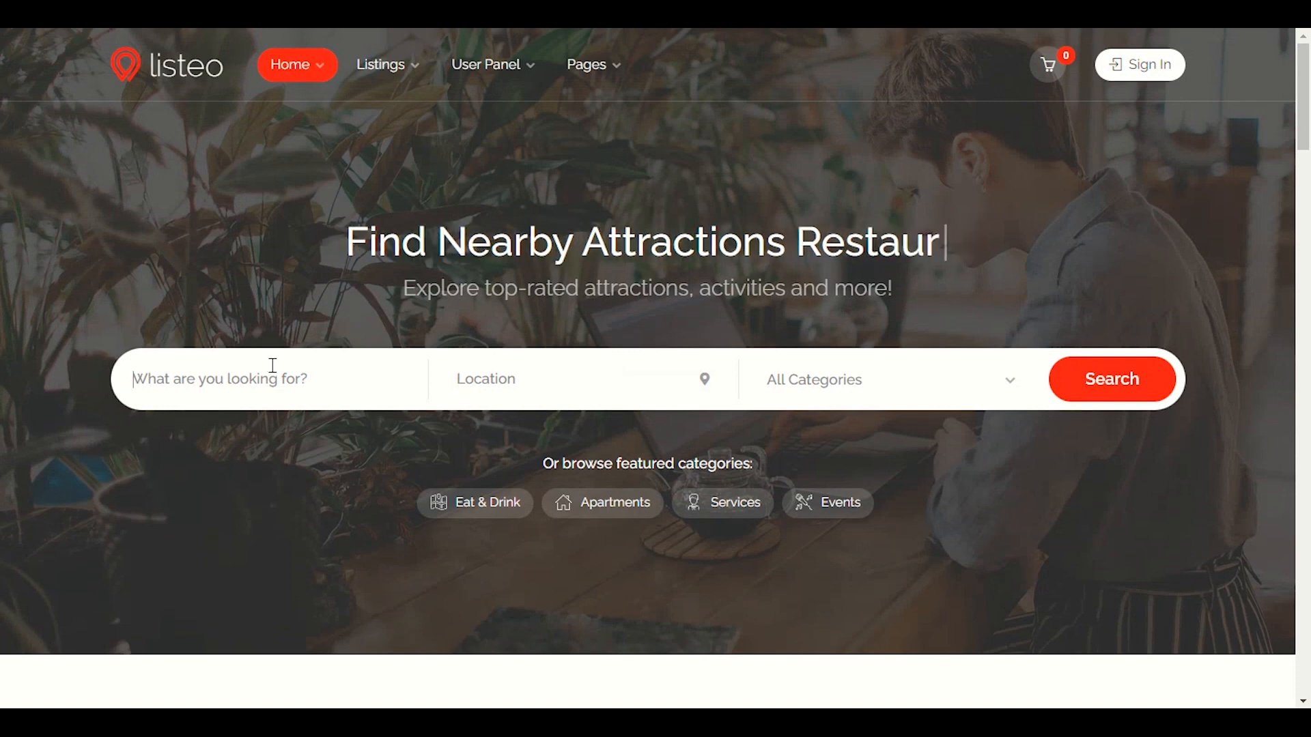
type("serv")
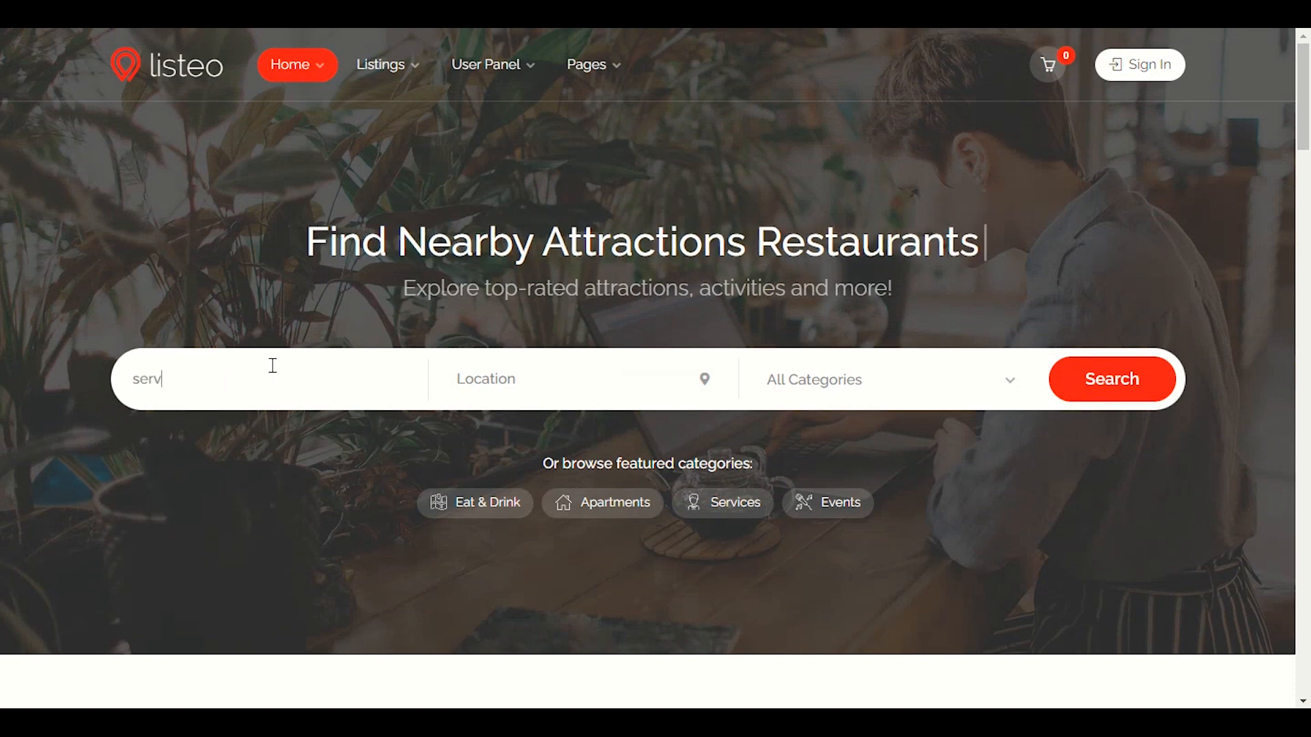
type("ice")
left_click(504, 380)
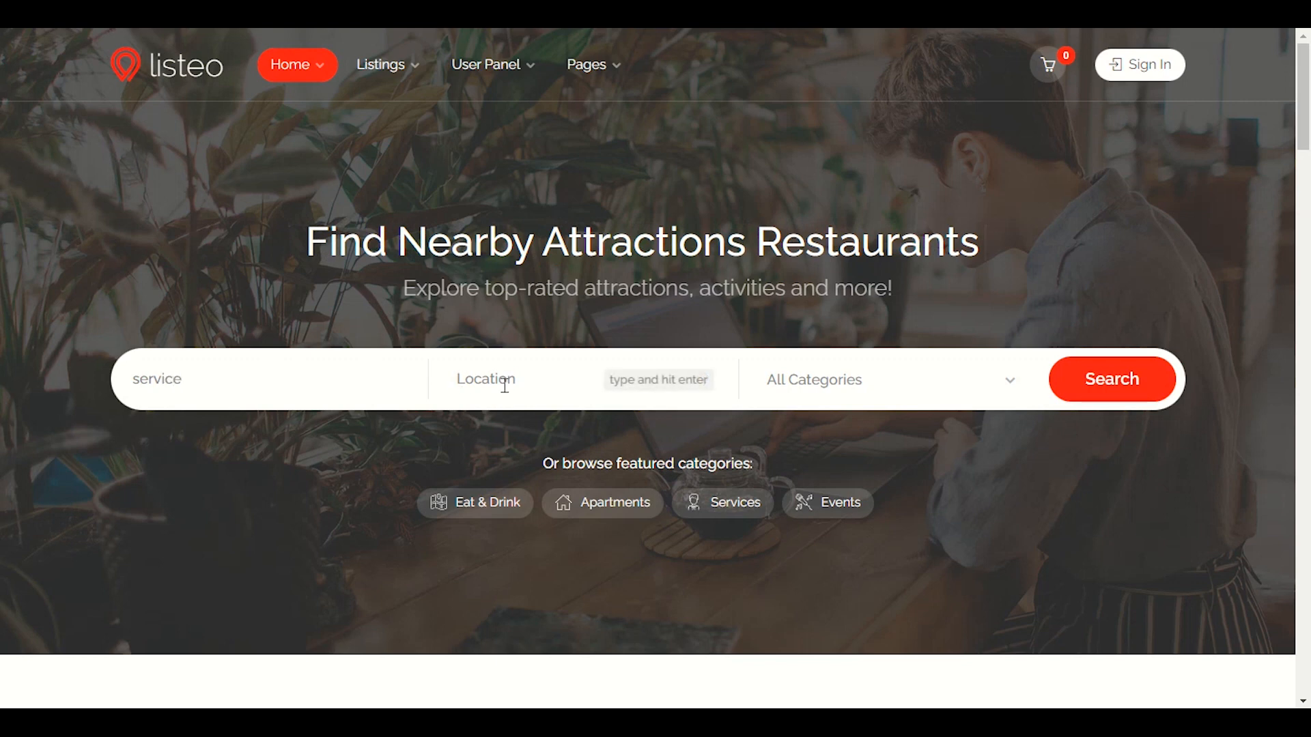
type("un")
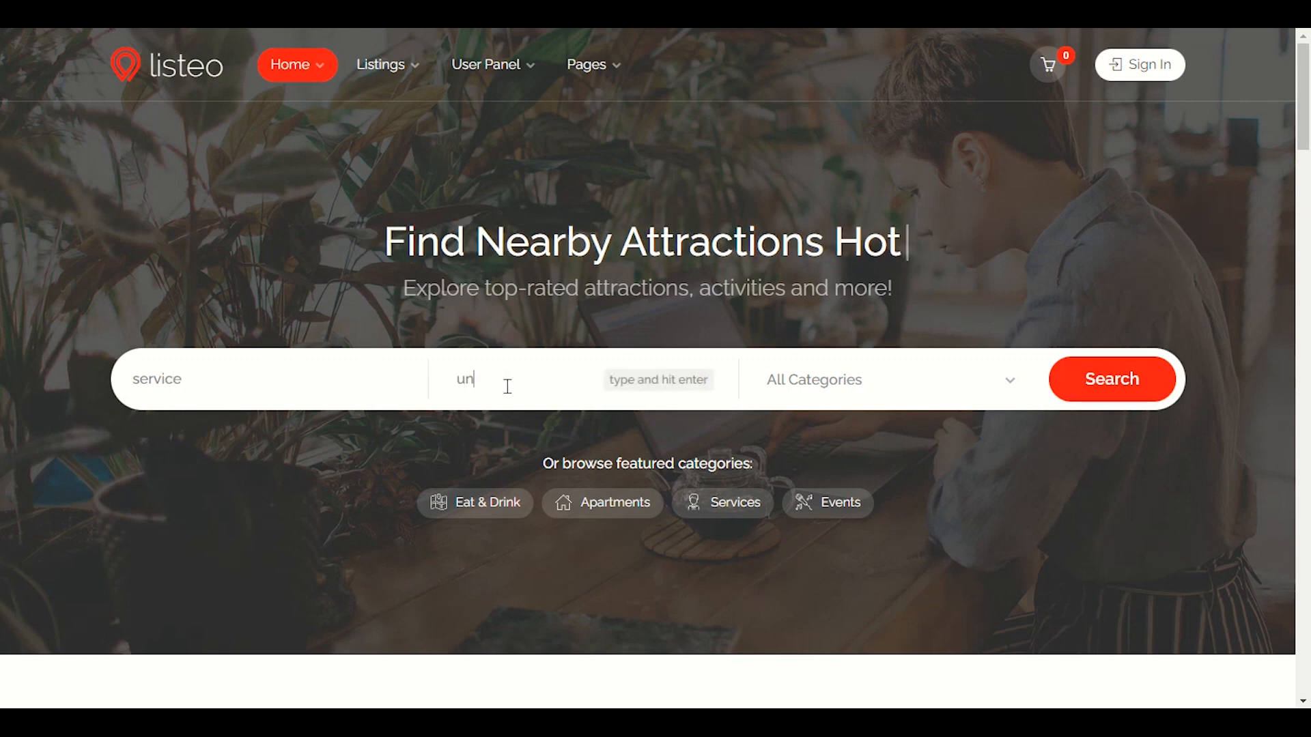
type("ite")
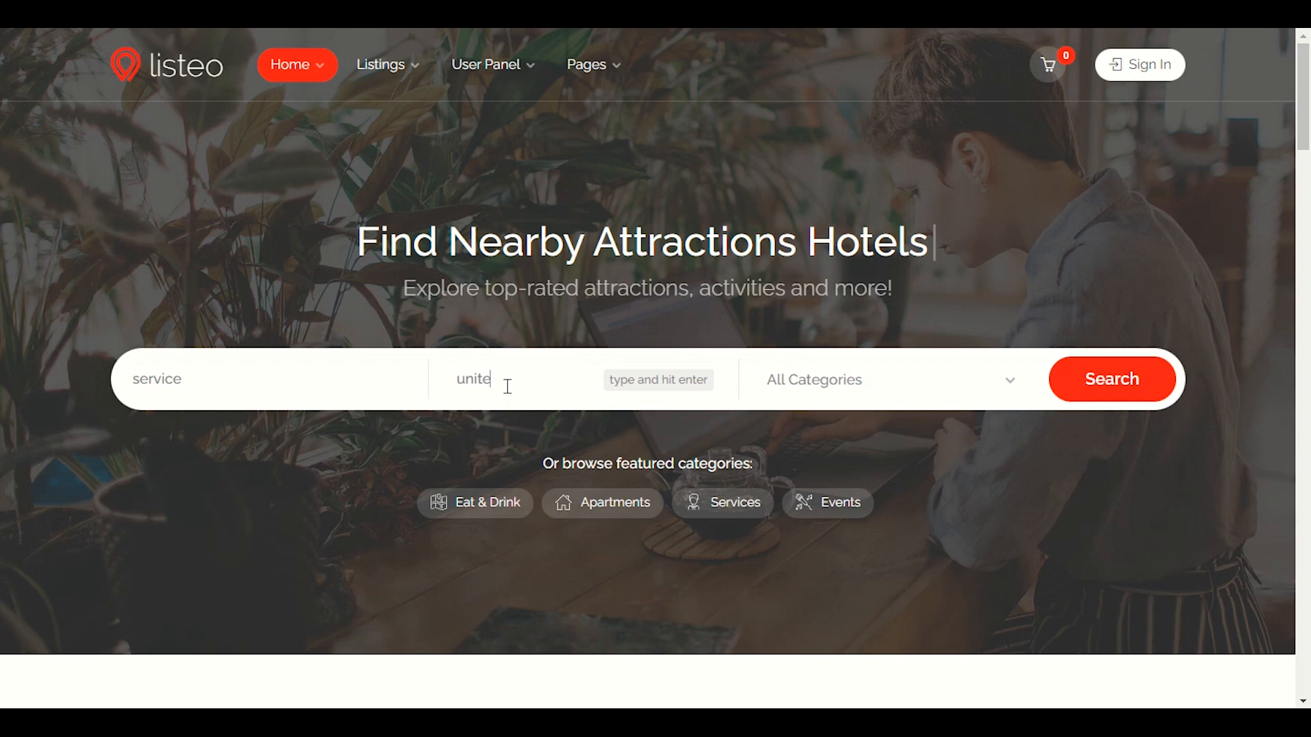
type("d")
key("BackSpace")
key("BackSpace")
key("BackSpace")
key("BackSpace")
key("BackSpace")
key("BackSpace")
- Set the search location to "new york" and run the listing search
type("new")
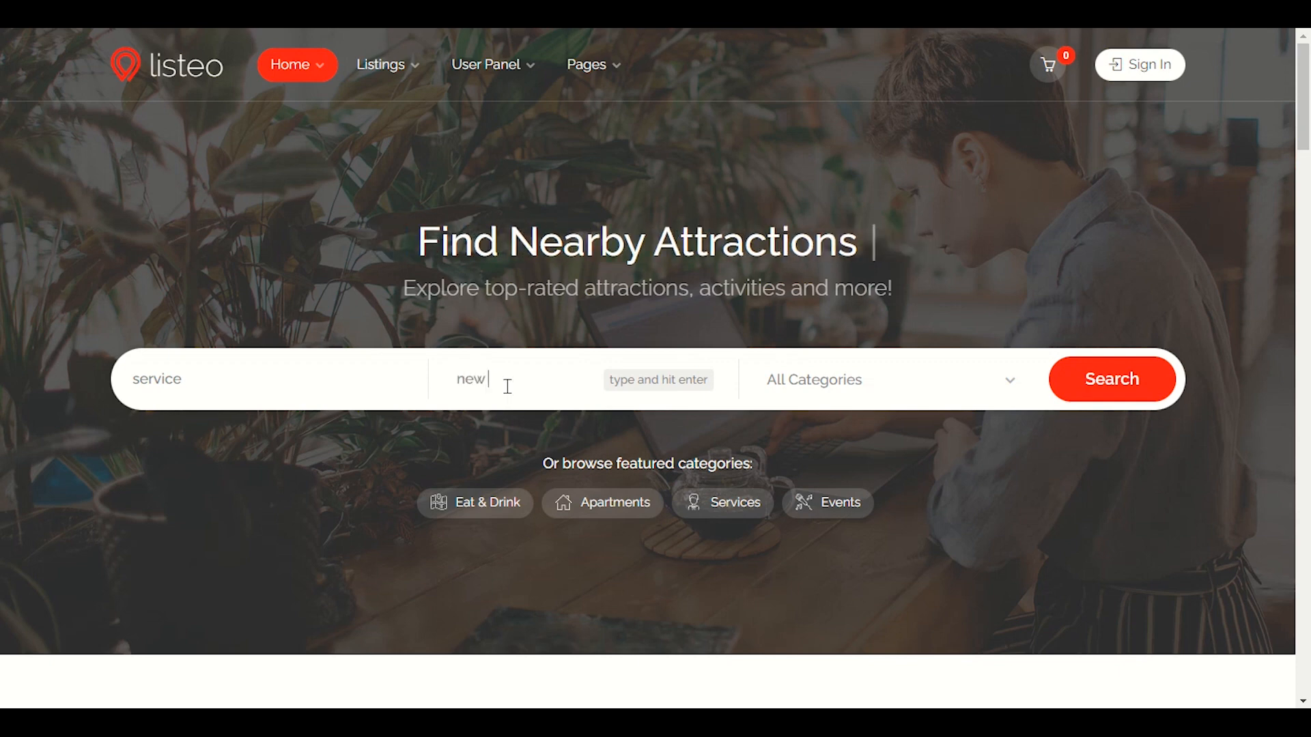
type(" york")
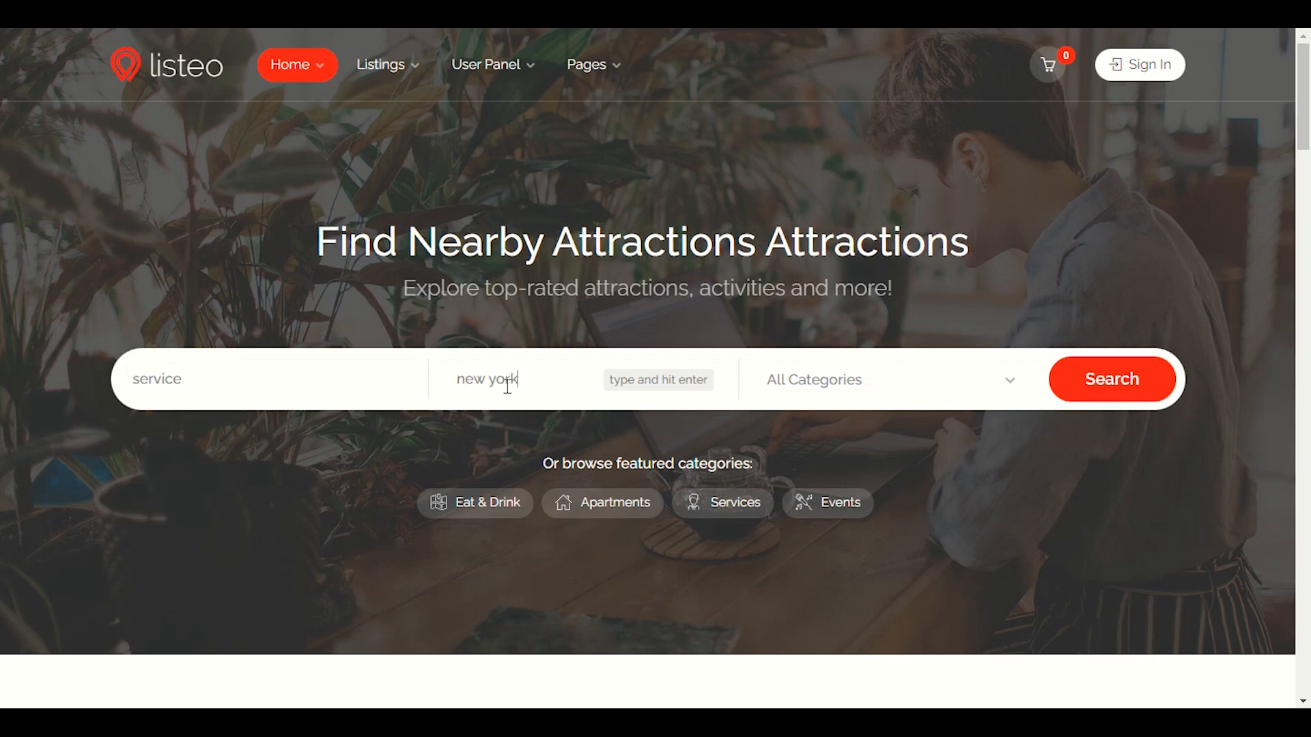
left_click(1123, 392)
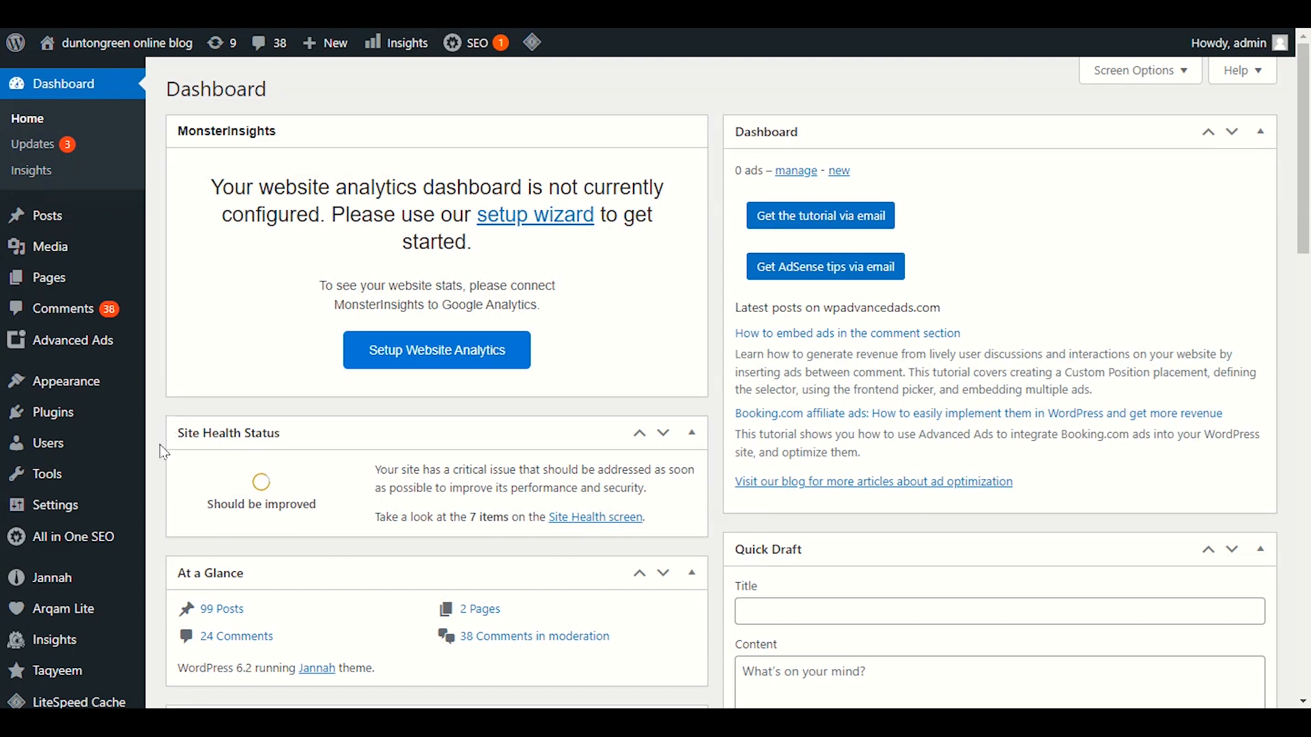
scroll(164, 452, "down", 2)
scroll(164, 452, "up", 2)
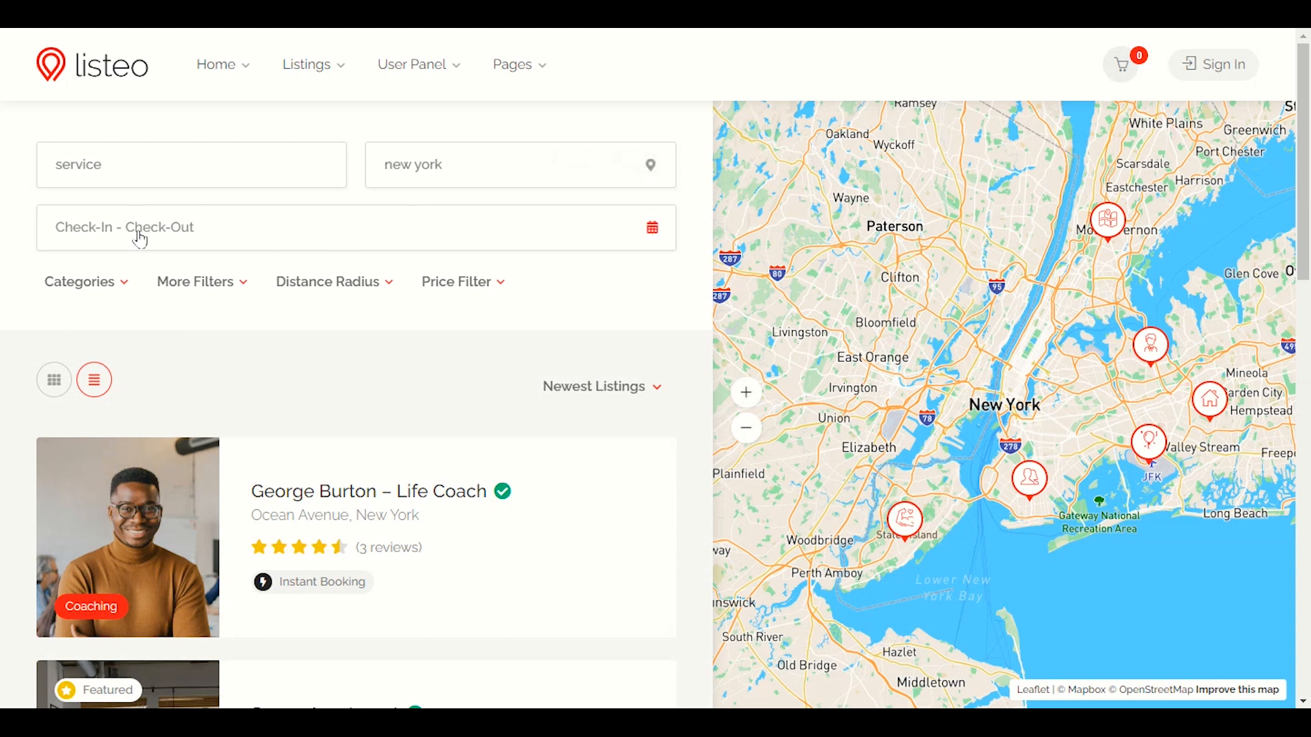
- Filter the demo search results by the Eat & Drink, Apartments, Services, Fitness and Events categories
left_click(109, 285)
left_click(109, 285)
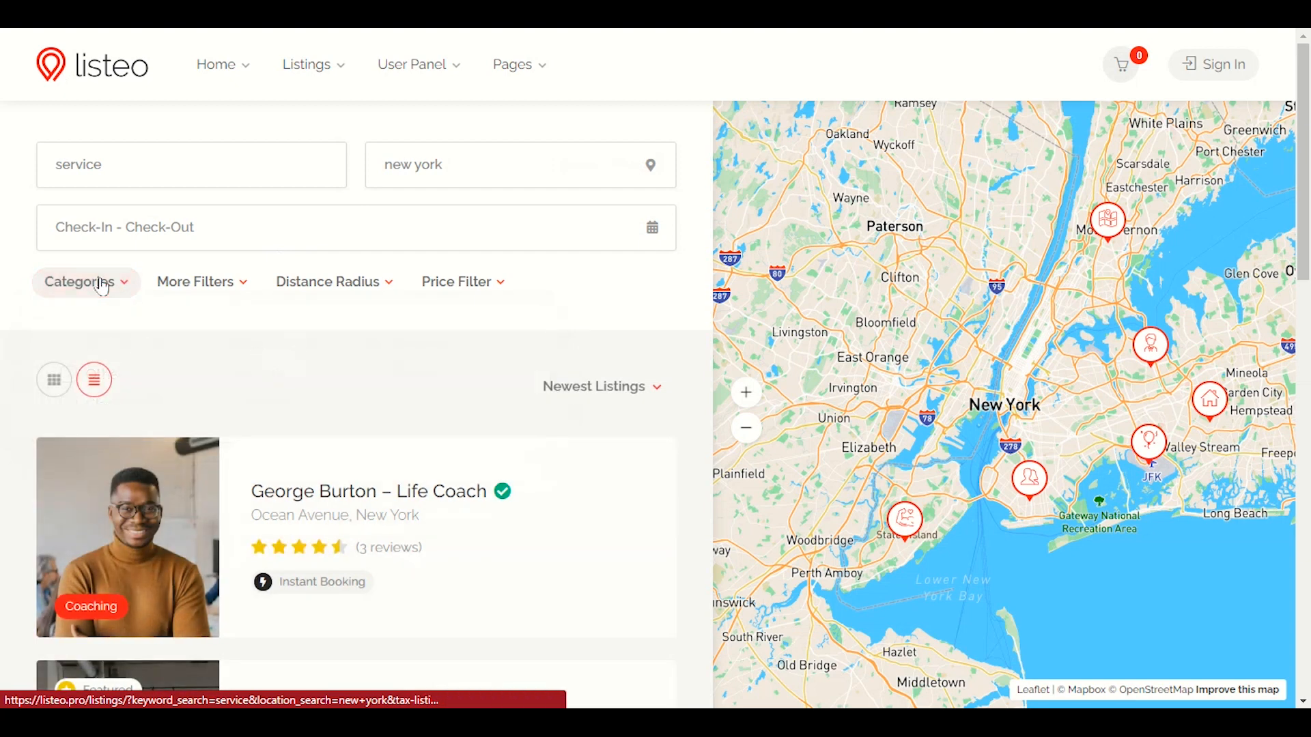
left_click(103, 281)
left_click(69, 345)
left_click(223, 345)
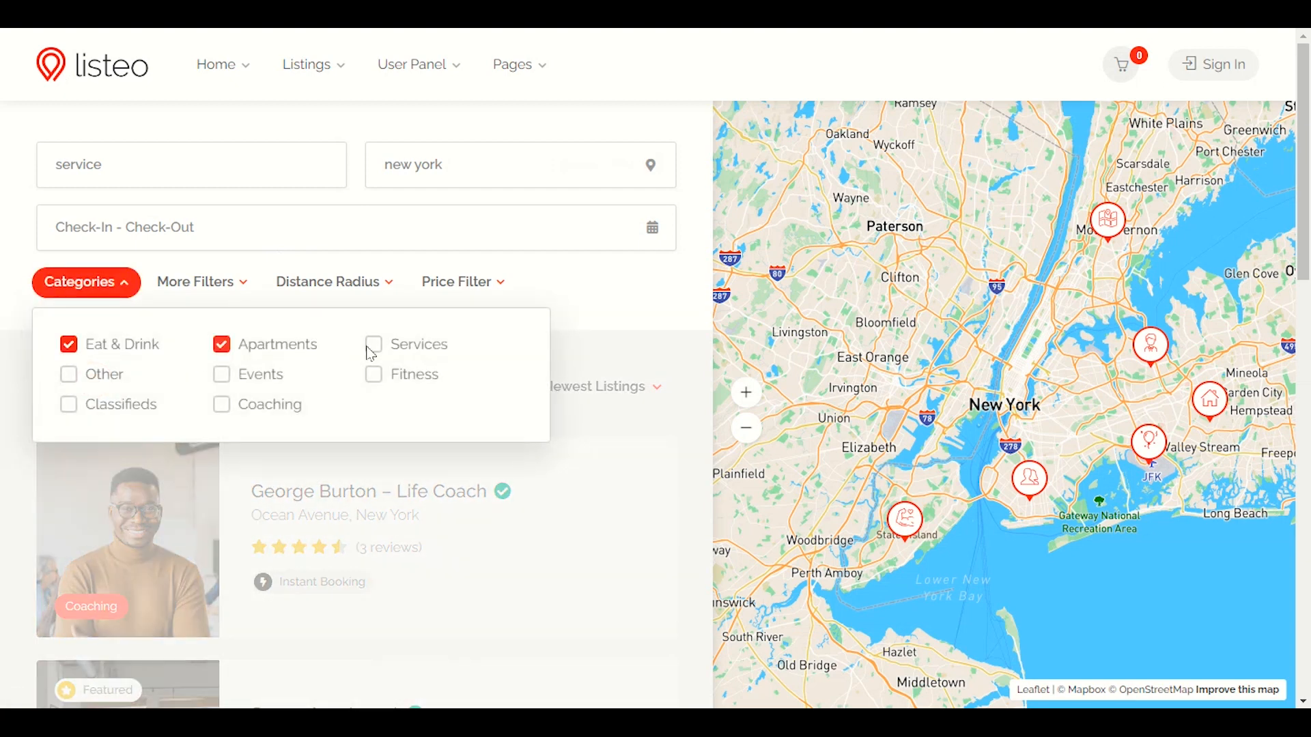
left_click(373, 344)
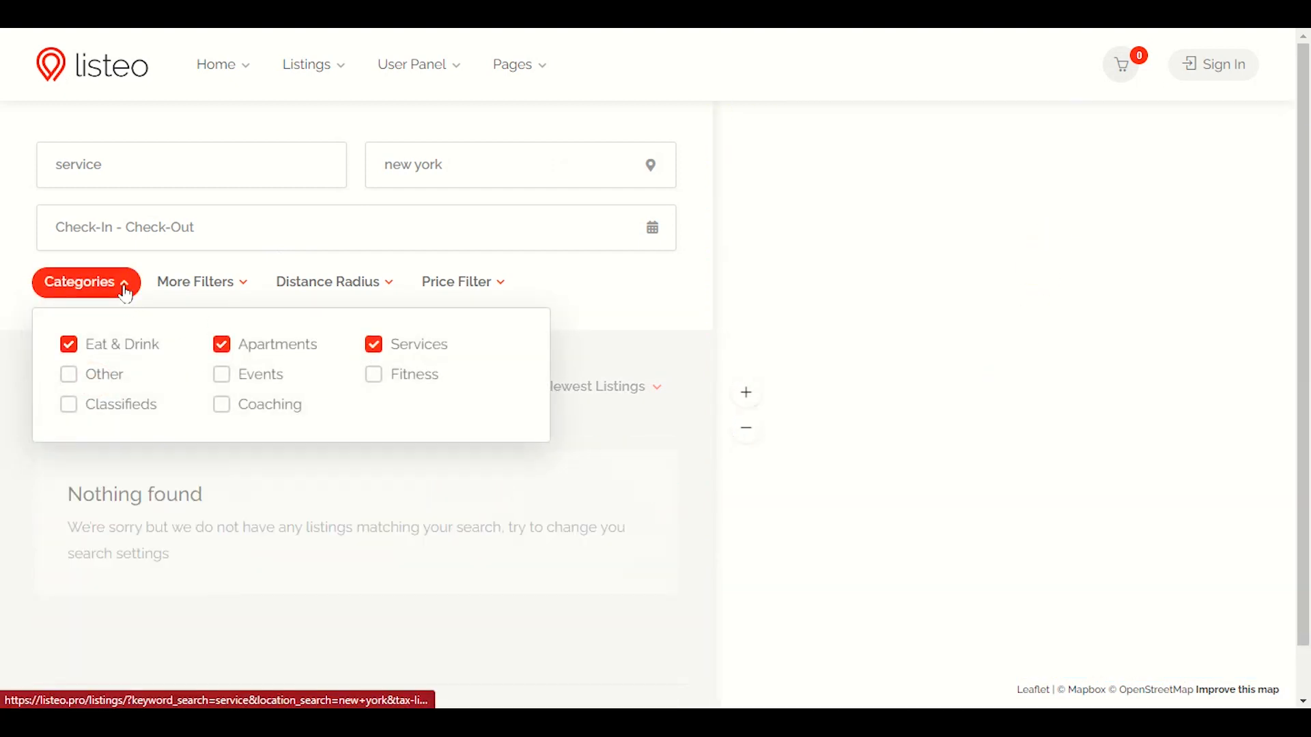
left_click(380, 375)
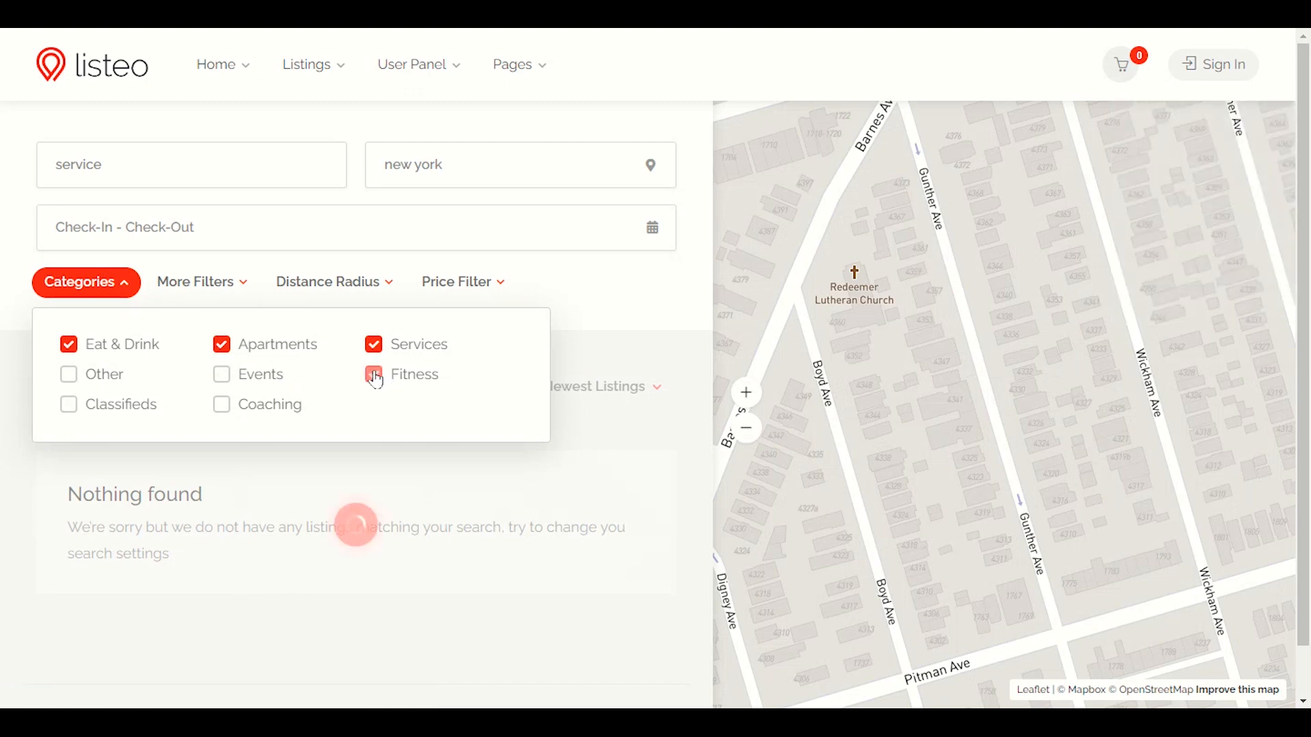
left_click(222, 375)
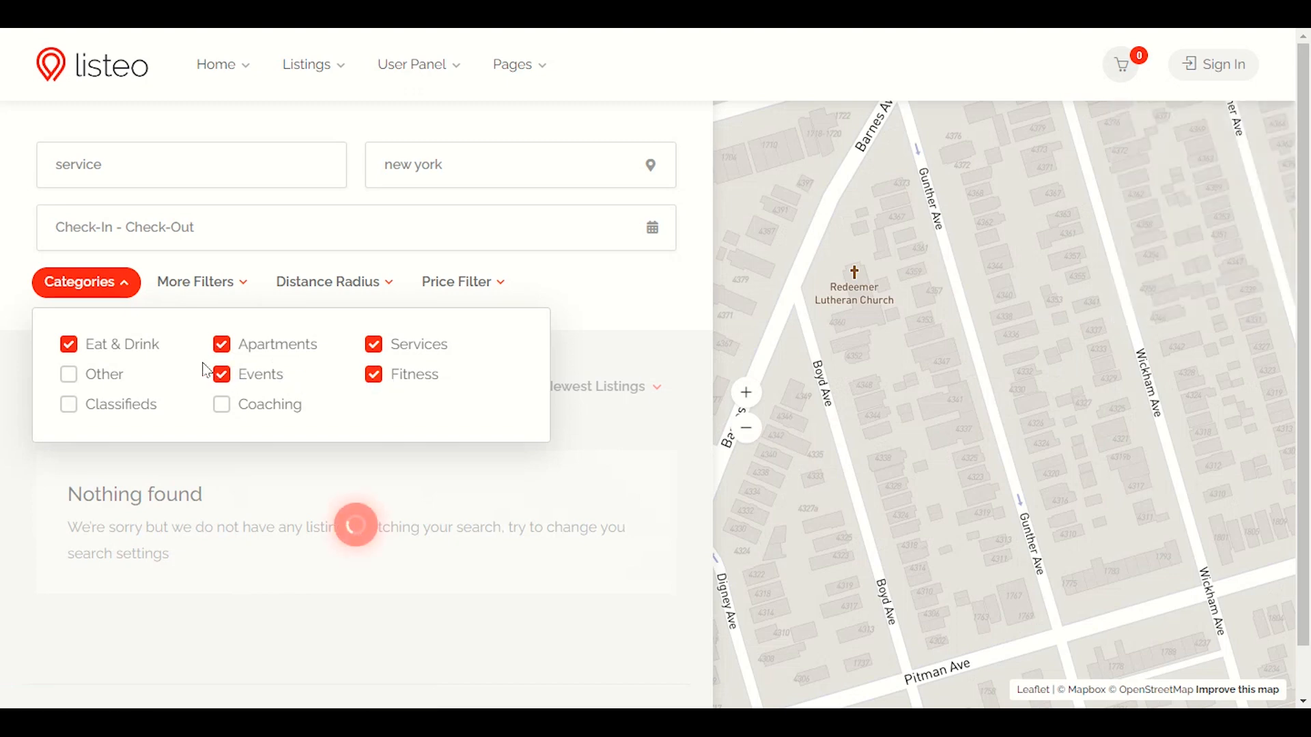
left_click(119, 304)
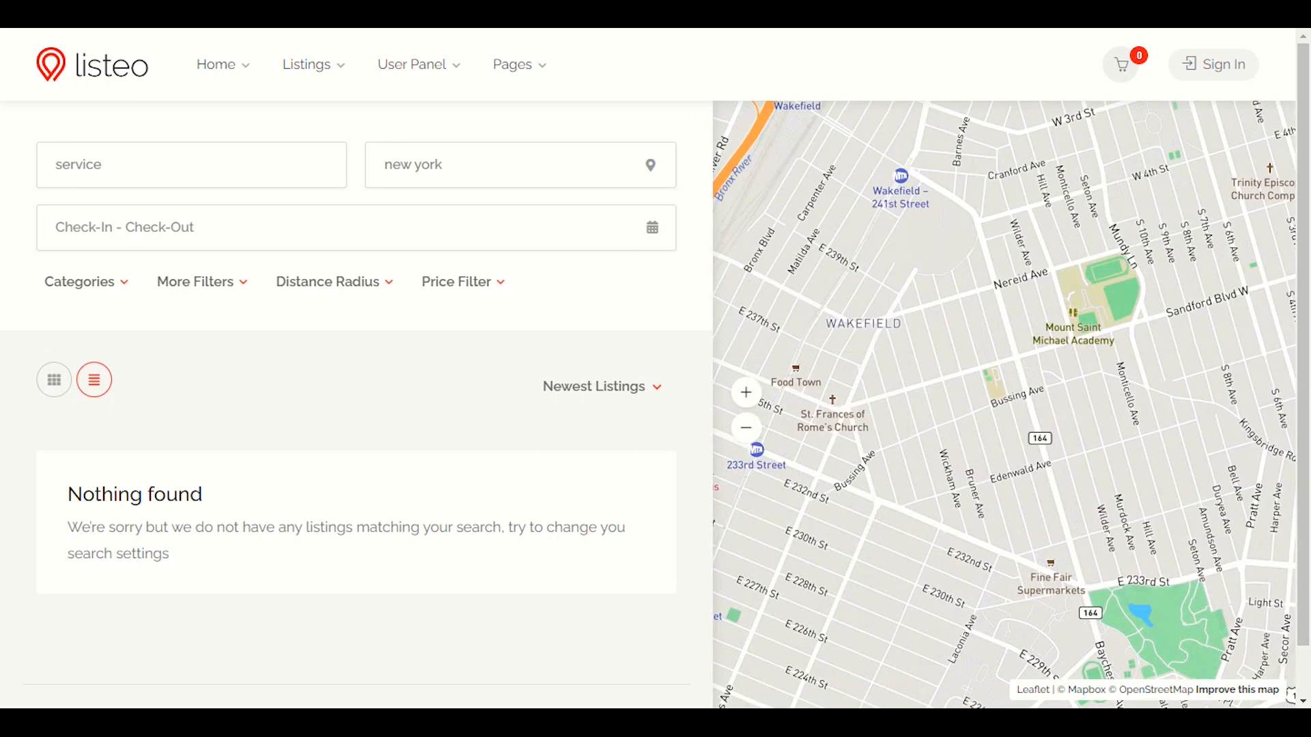
scroll(1016, 389, "up", 3)
scroll(1001, 296, "down", 5)
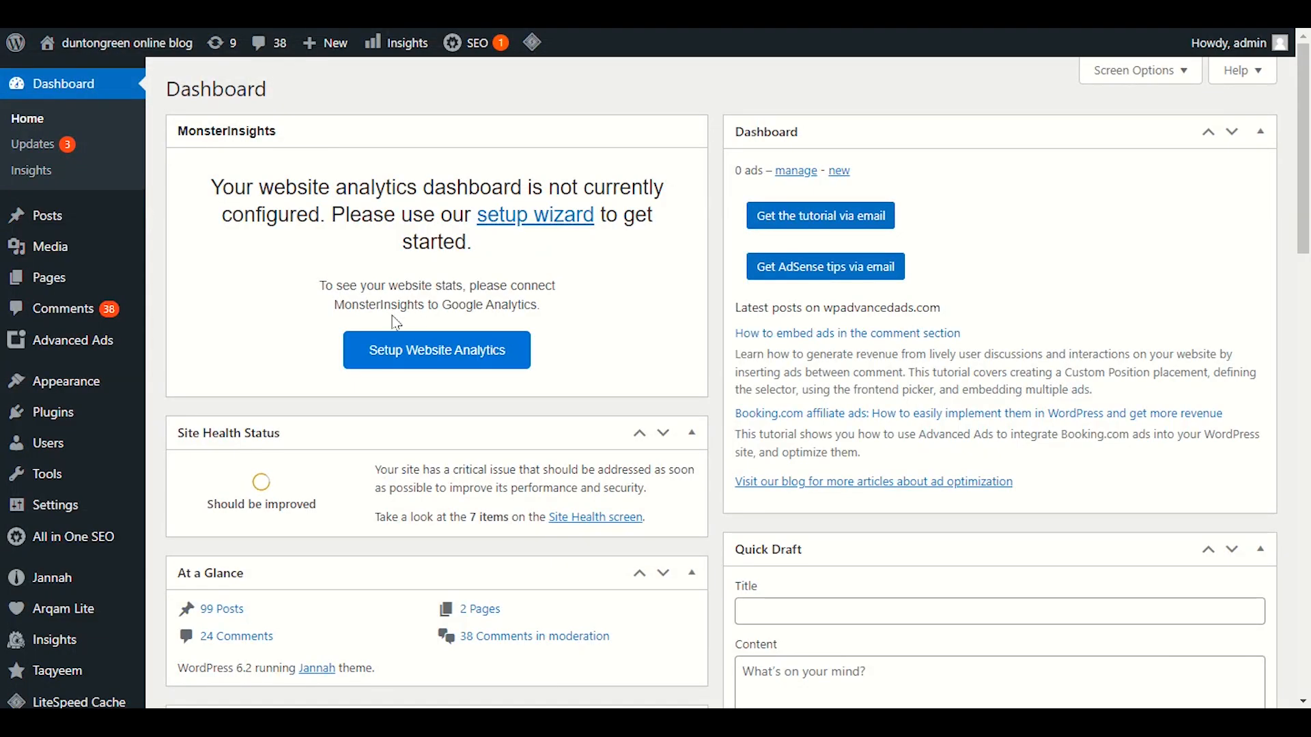
- In the WordPress admin, add a new theme by uploading listeo.zip from the Desktop folder and install it
left_click(178, 381)
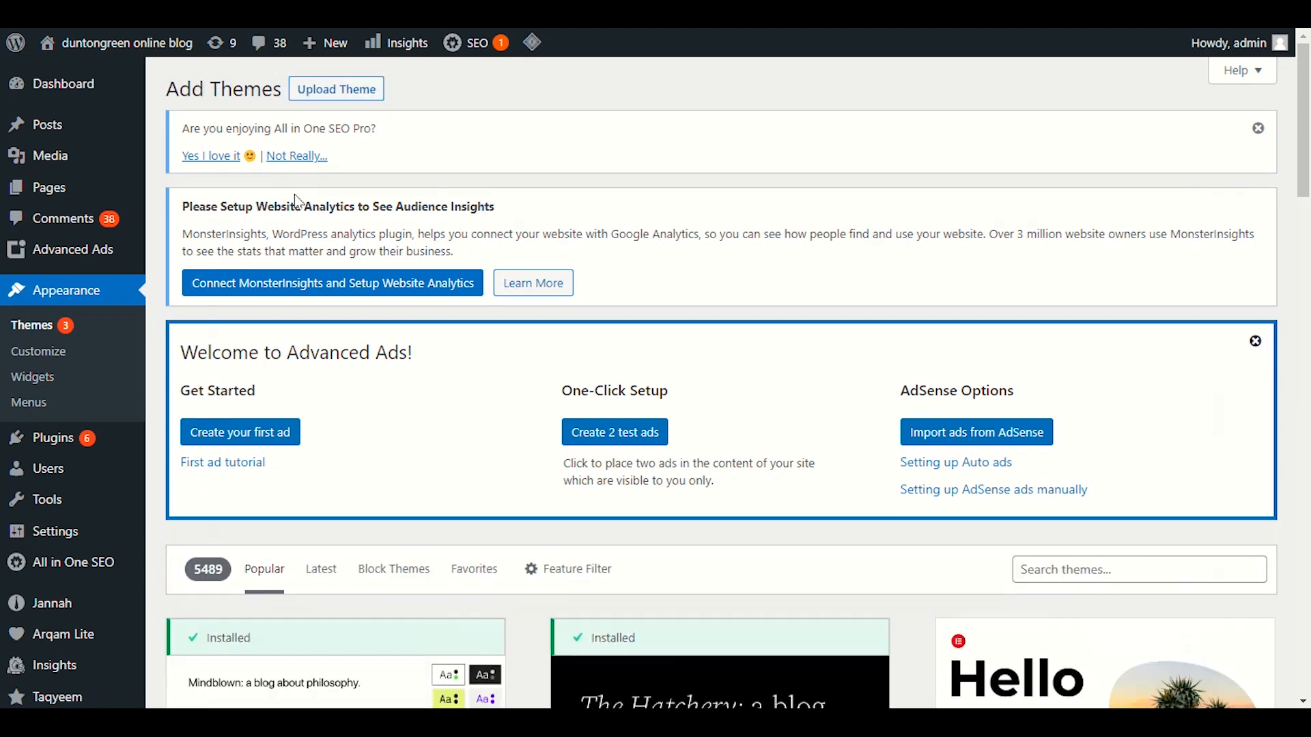
left_click(348, 95)
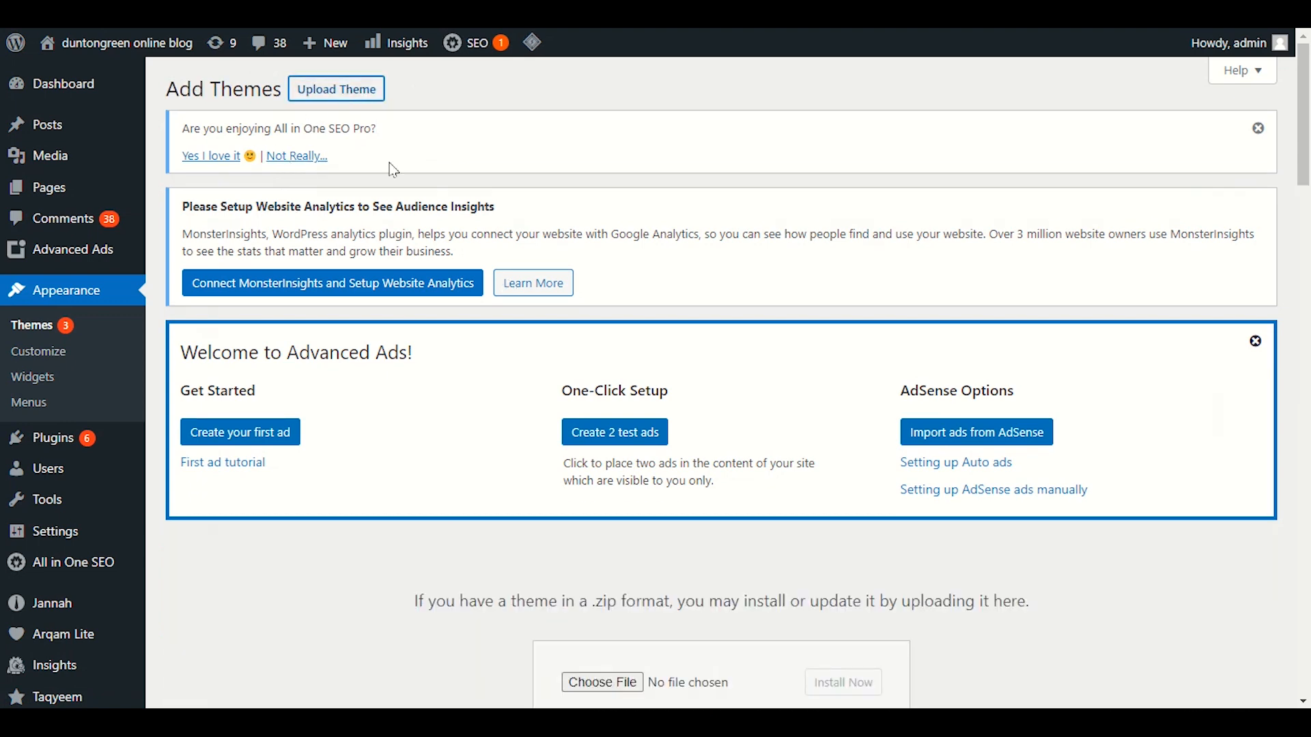
scroll(515, 555, "down", 3)
left_click(594, 451)
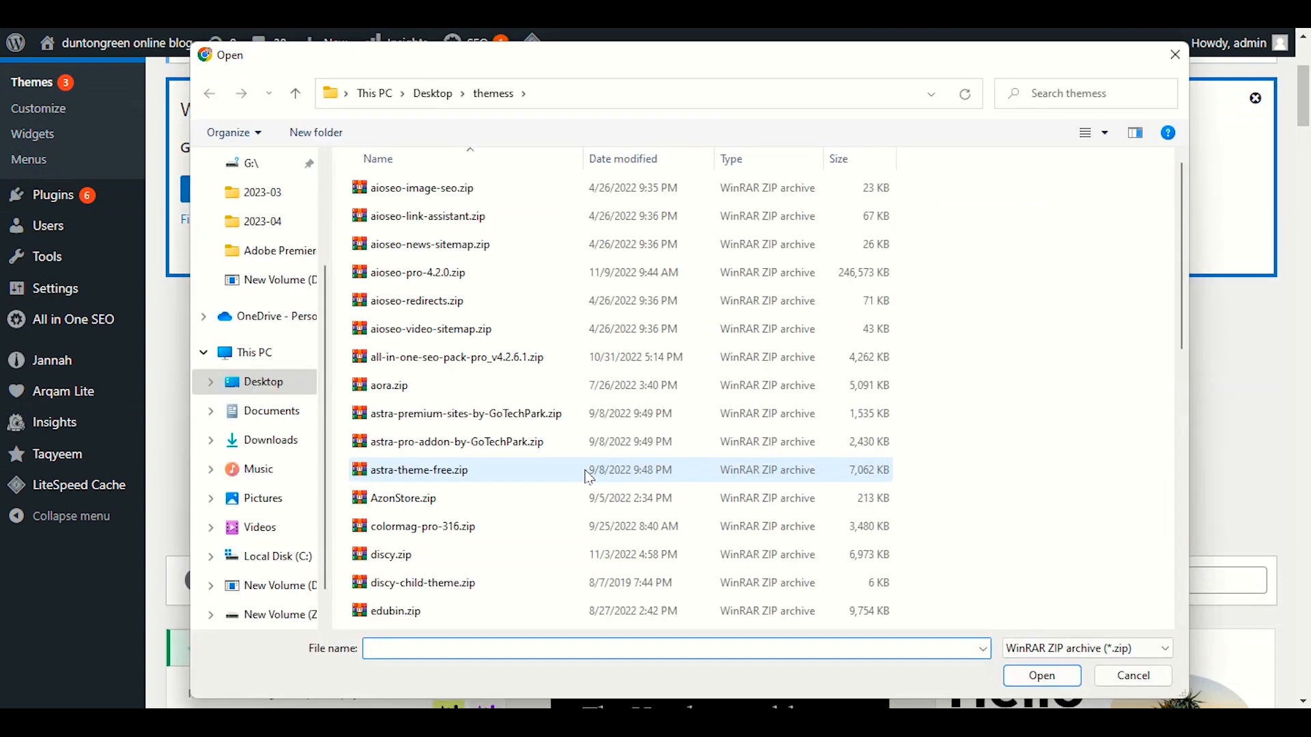
left_click(285, 387)
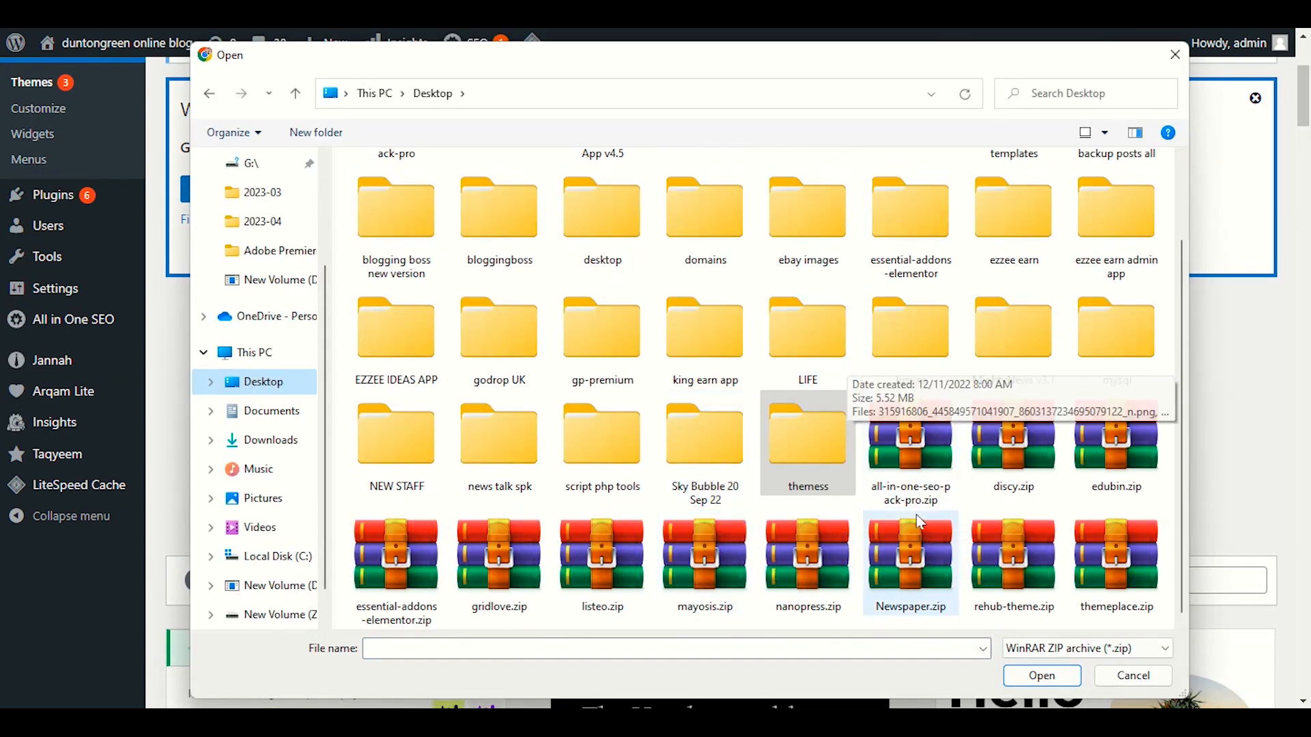
double_click(593, 553)
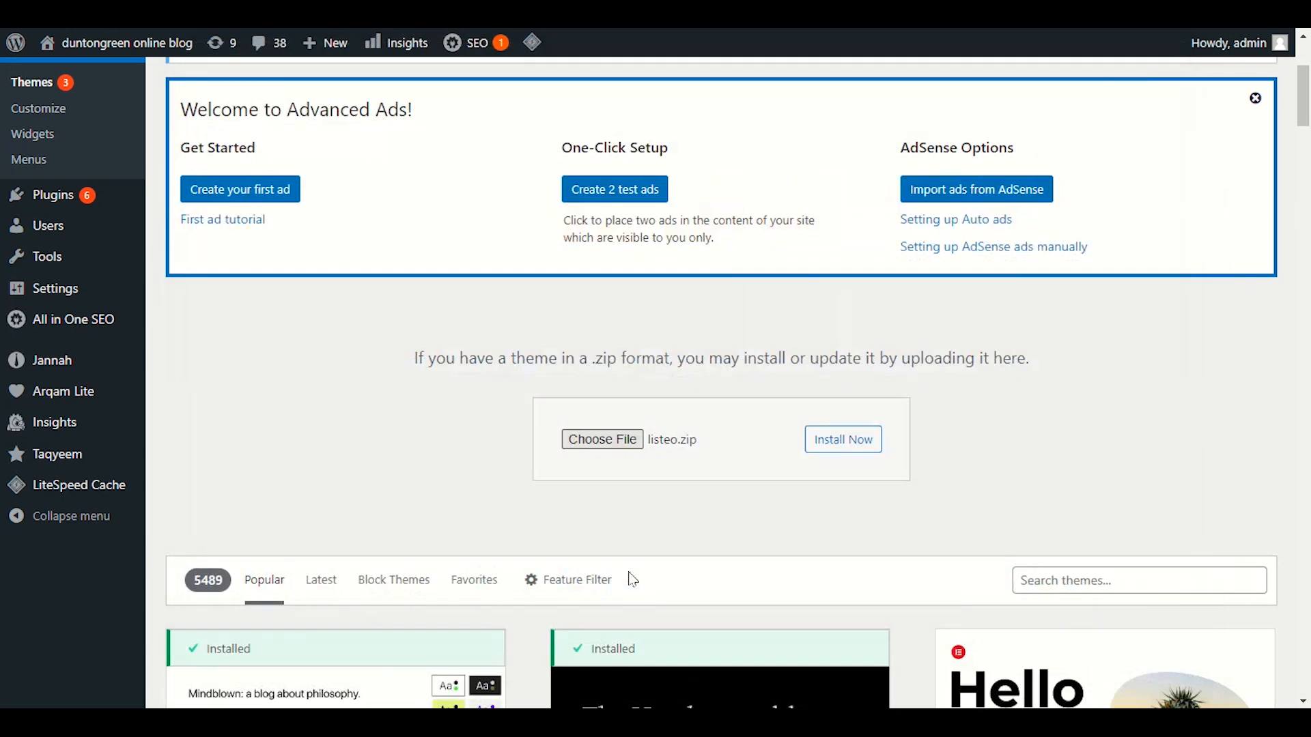
left_click(836, 448)
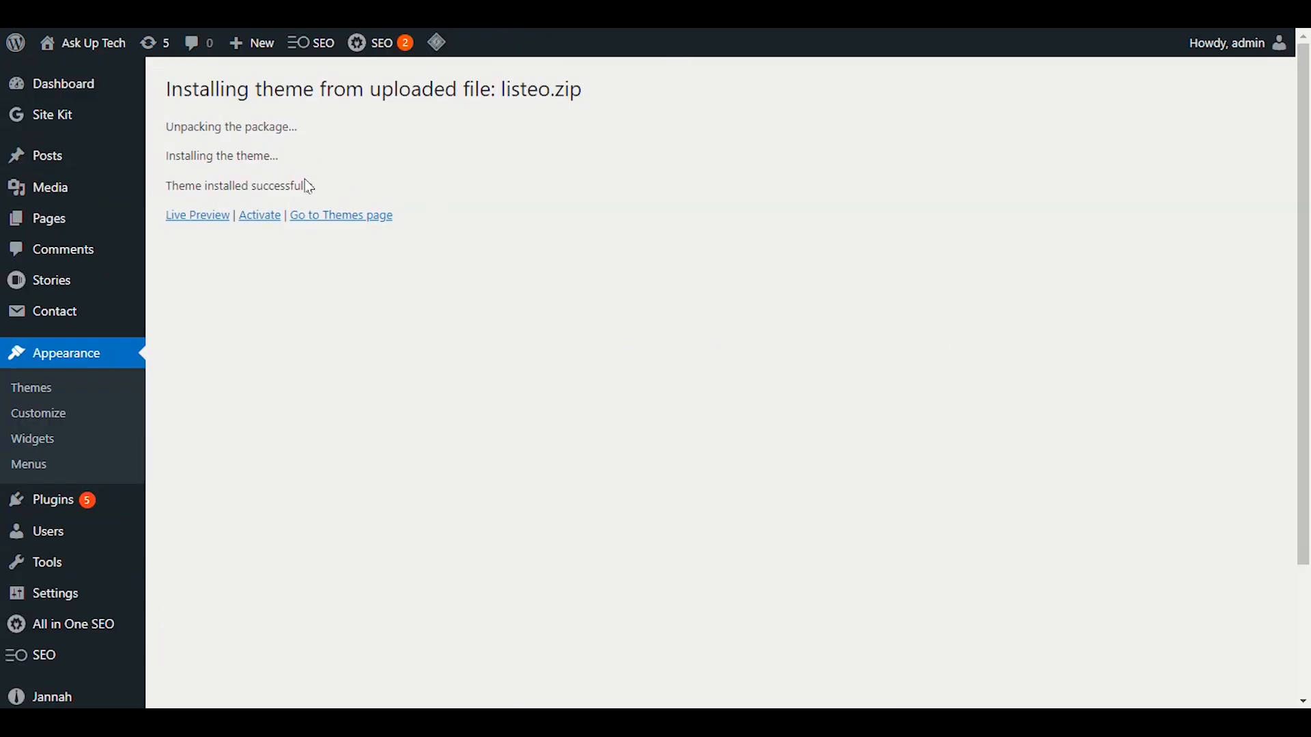
- Activate the installed Listeo theme and start its setup wizard
left_click(261, 217)
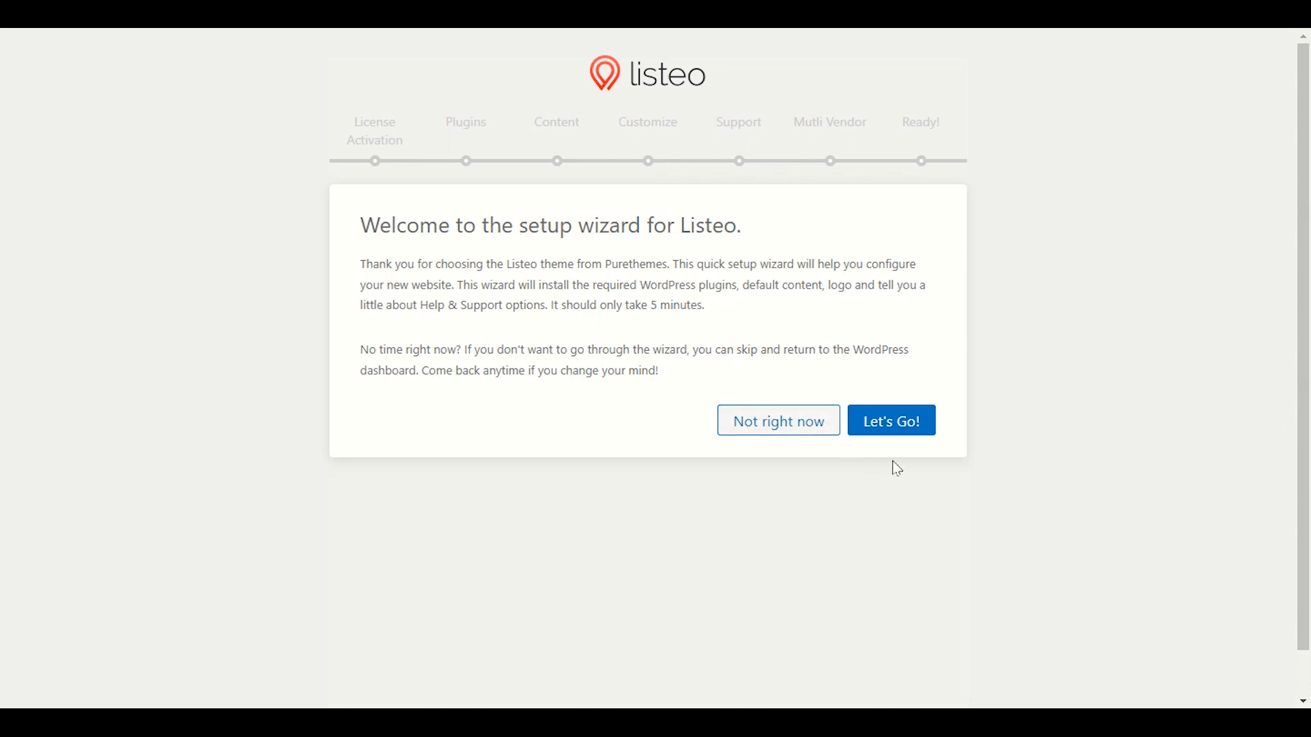
left_click(912, 434)
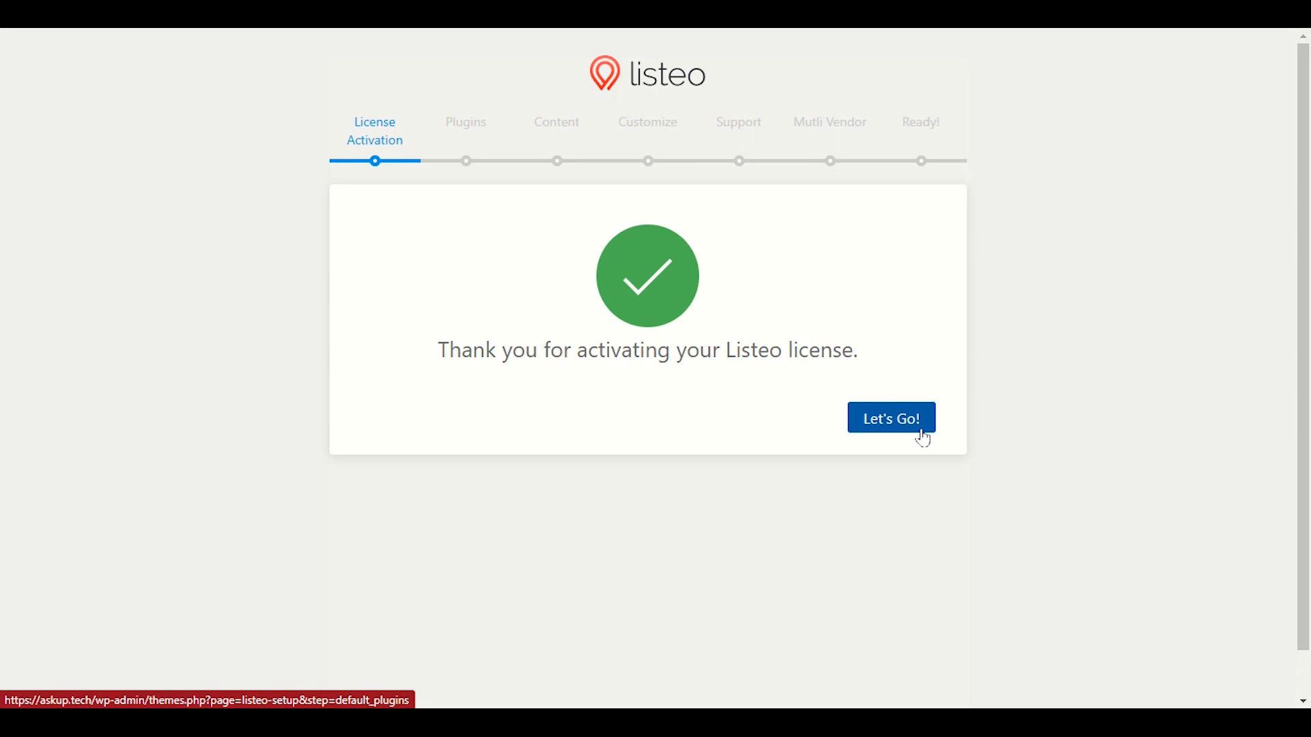
- Proceed from license activation and install all the default plugins required by the Listeo setup wizard
left_click(924, 432)
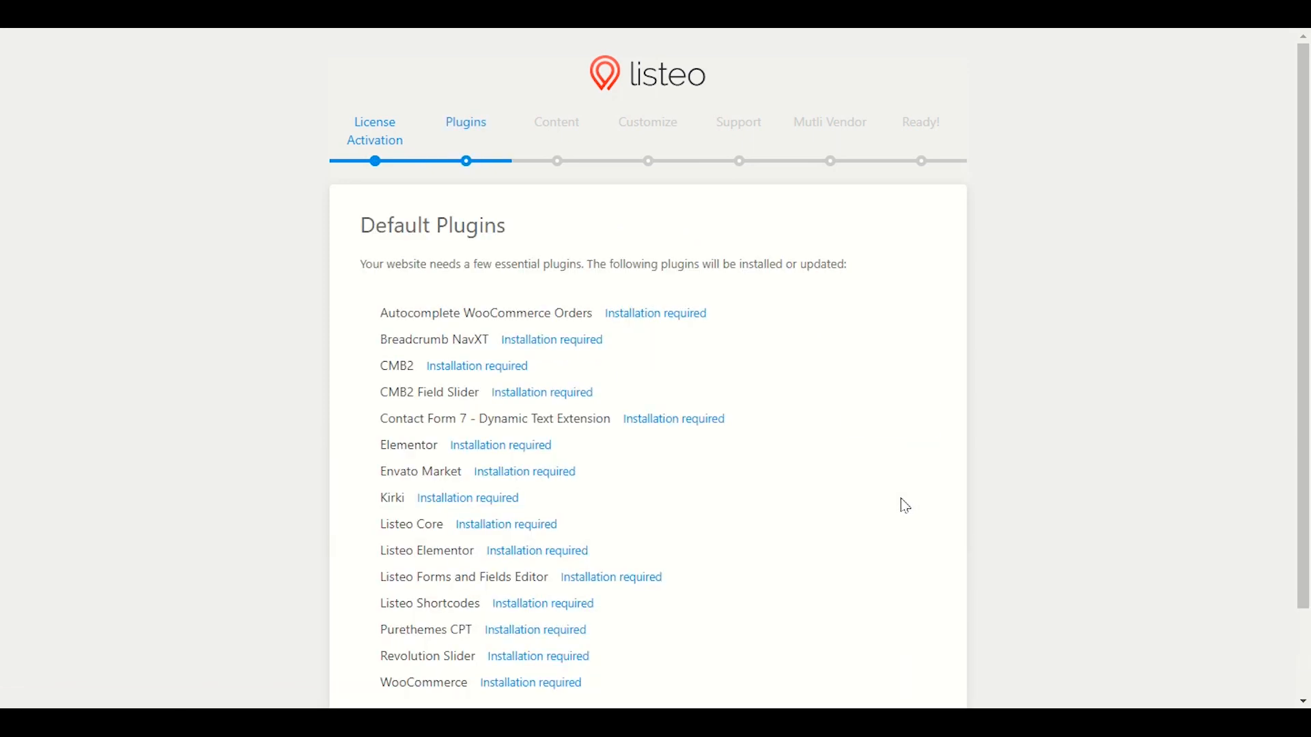
scroll(906, 507, "down", 2)
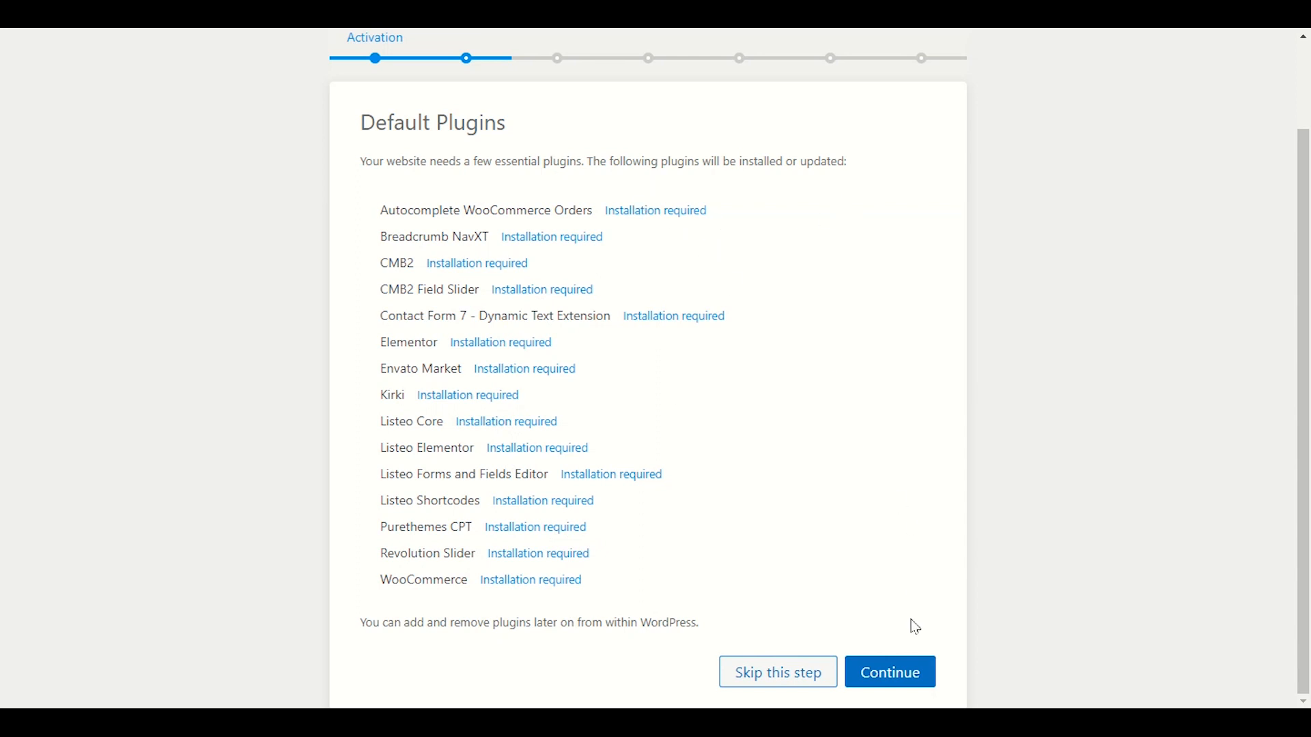
left_click(899, 678)
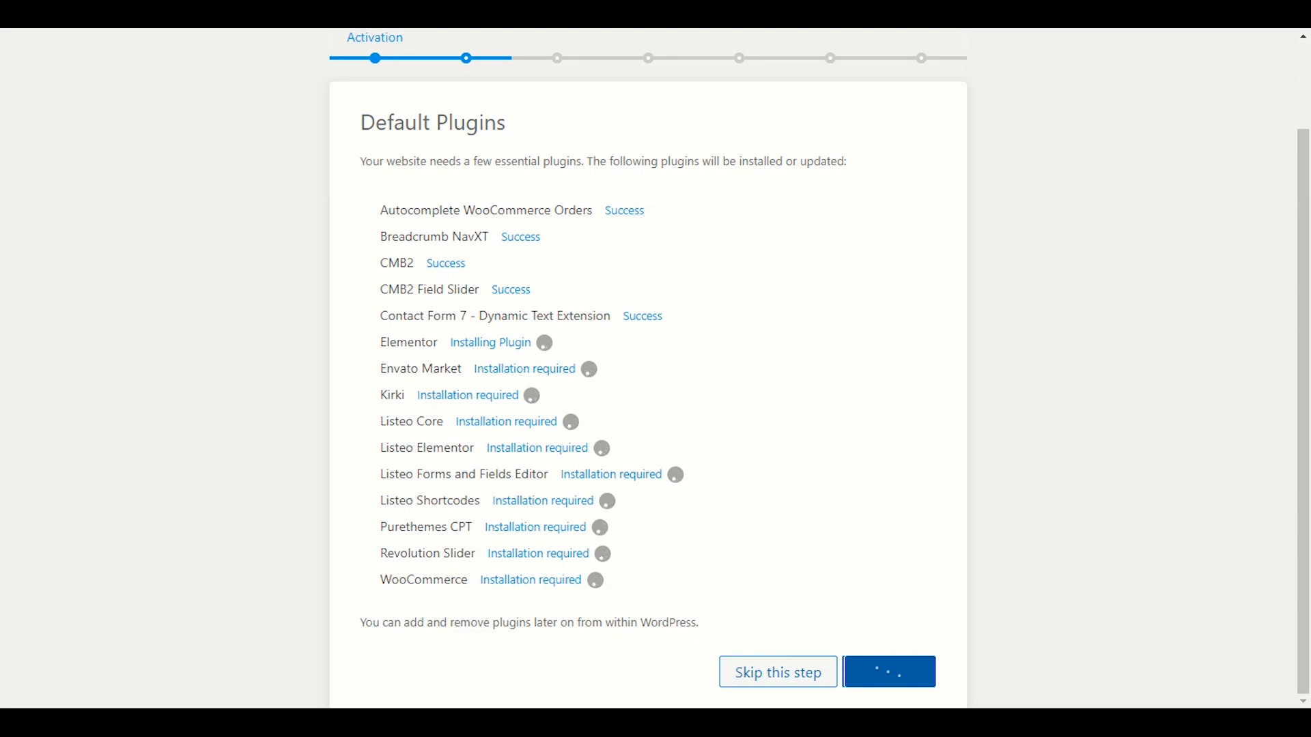
scroll(661, 219, "up", 2)
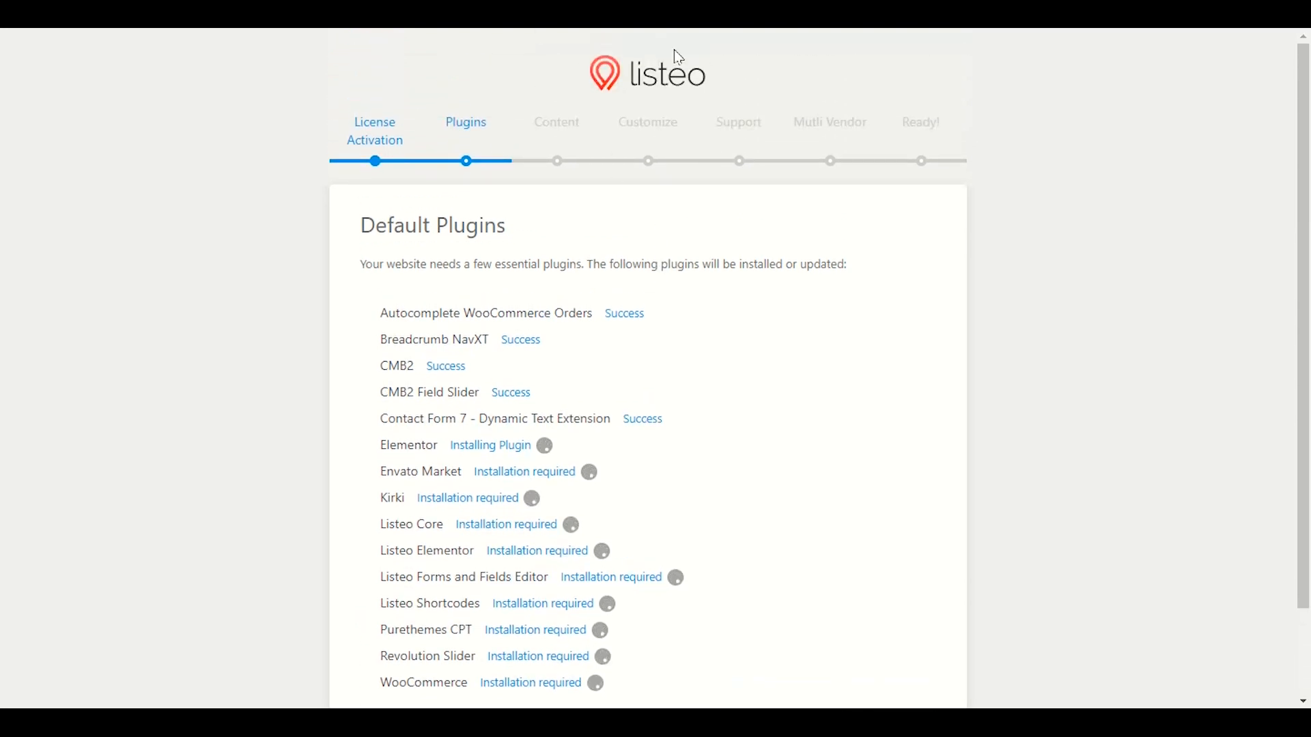
scroll(576, 198, "down", 2)
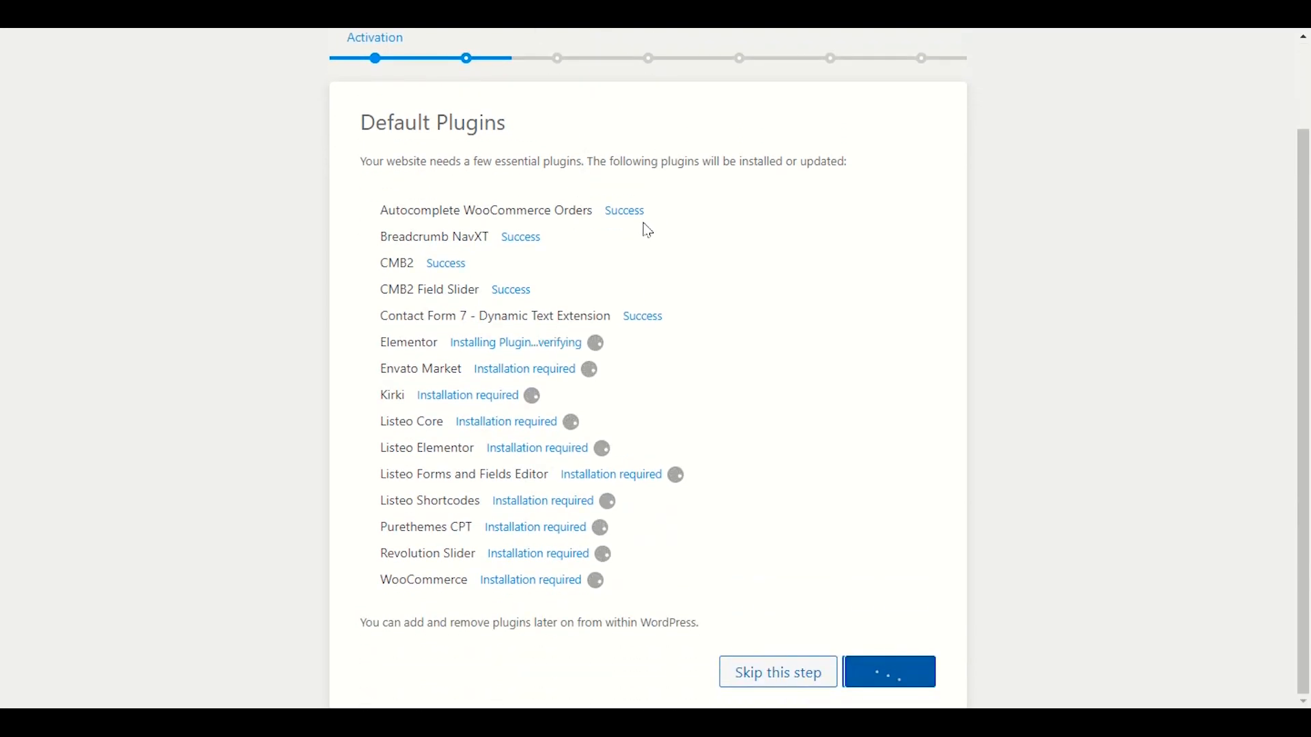
scroll(645, 226, "up", 2)
scroll(702, 226, "down", 2)
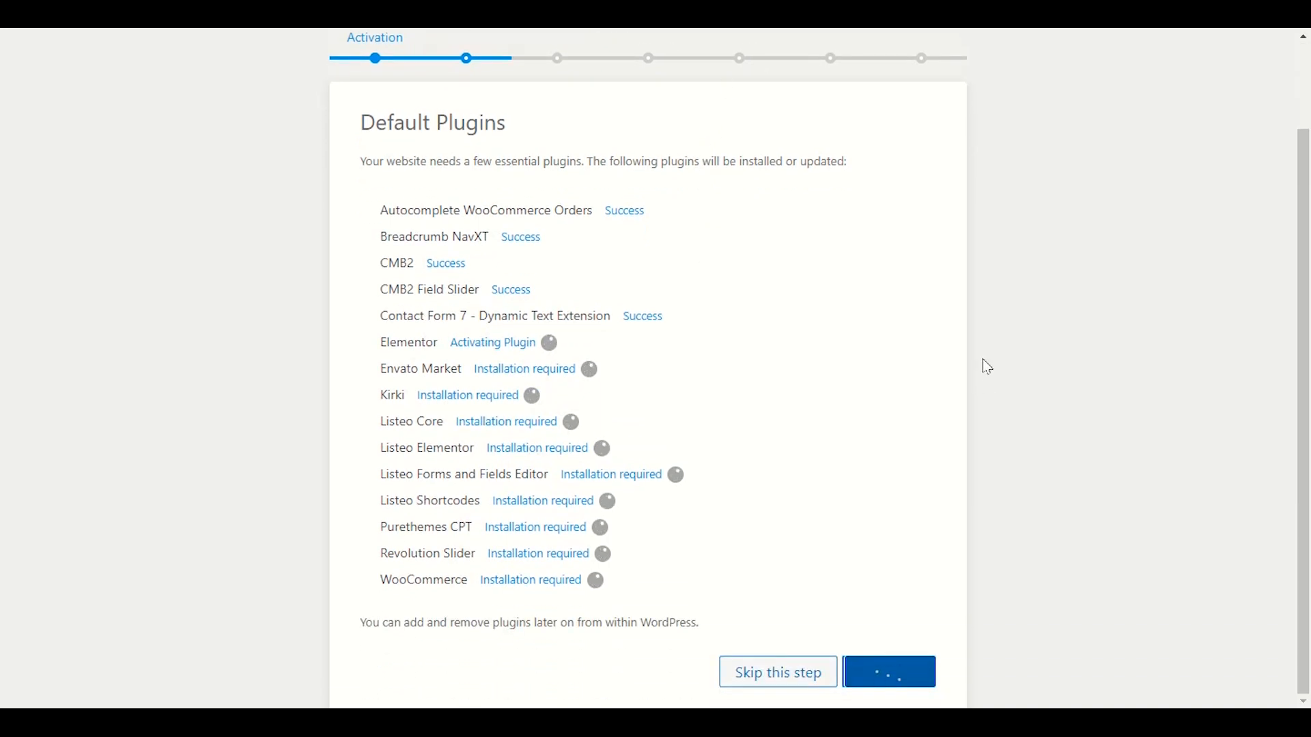
scroll(980, 362, "up", 2)
scroll(833, 208, "down", 2)
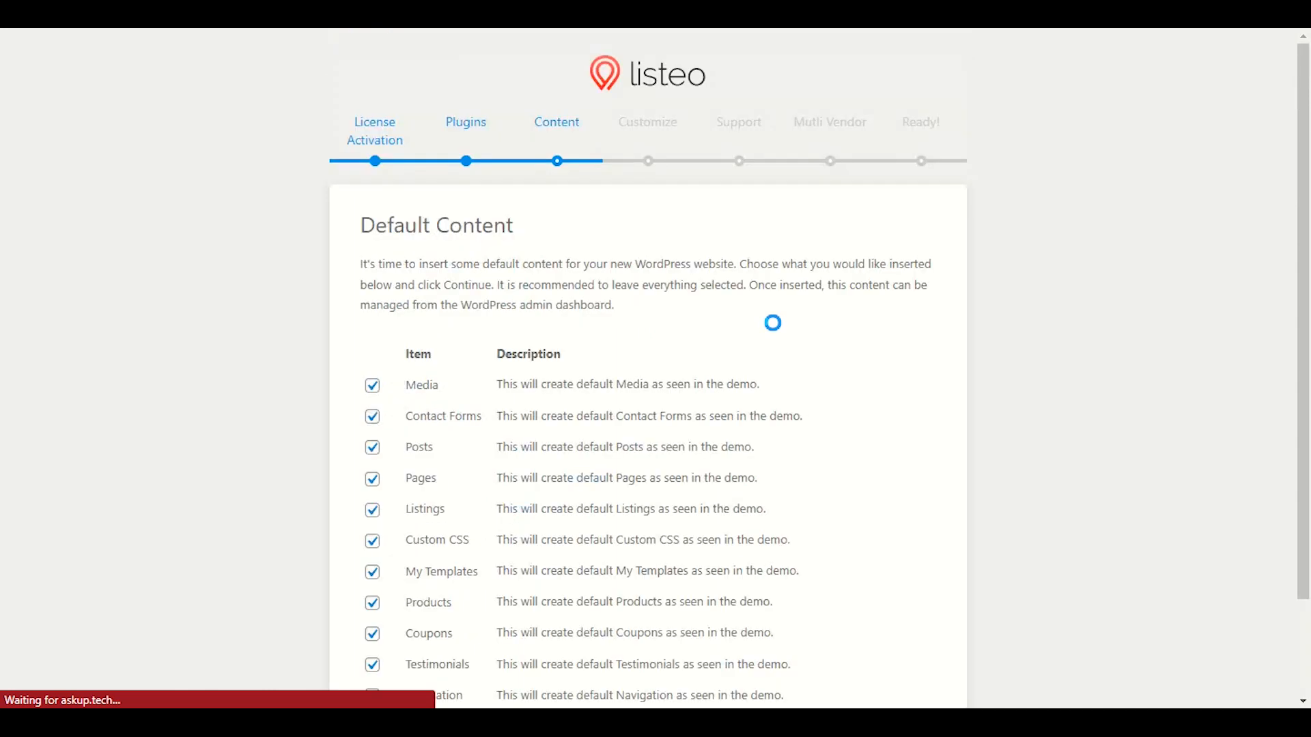
- Import the default demo content with every item from Media to Settings left selected
scroll(768, 338, "down", 2)
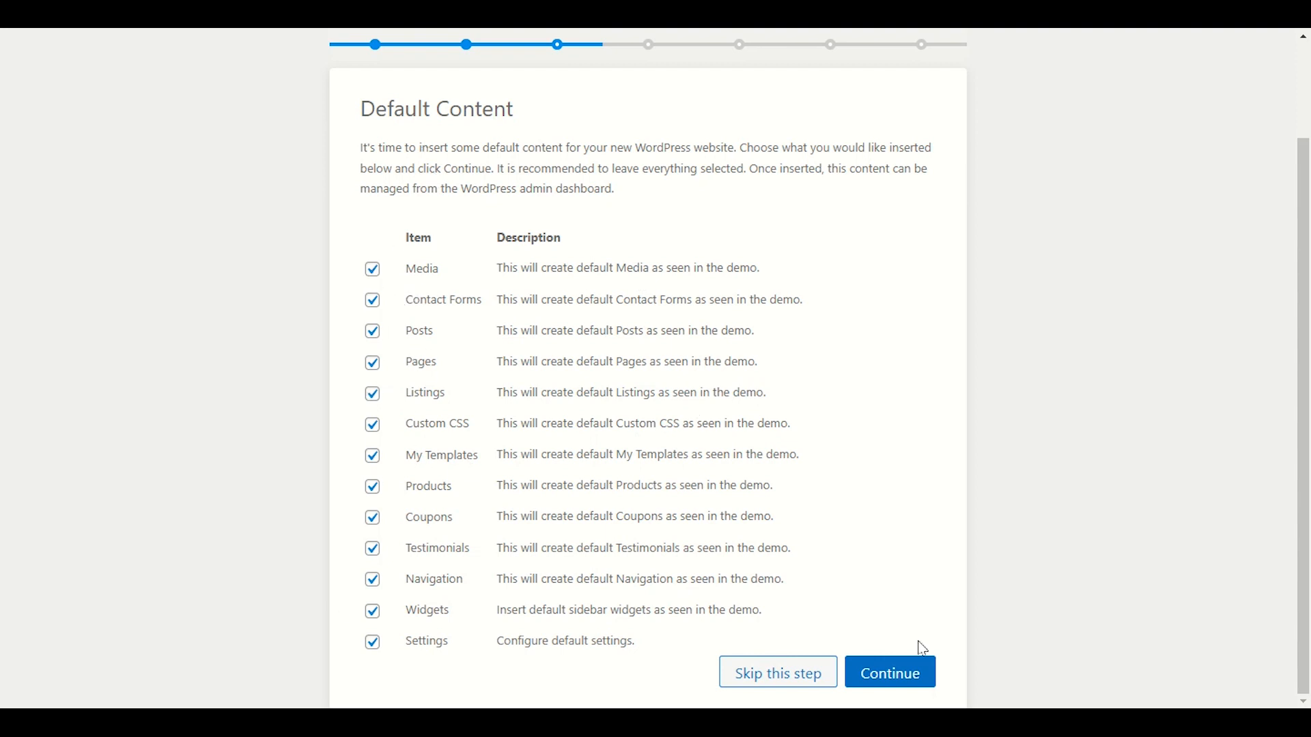
left_click(913, 679)
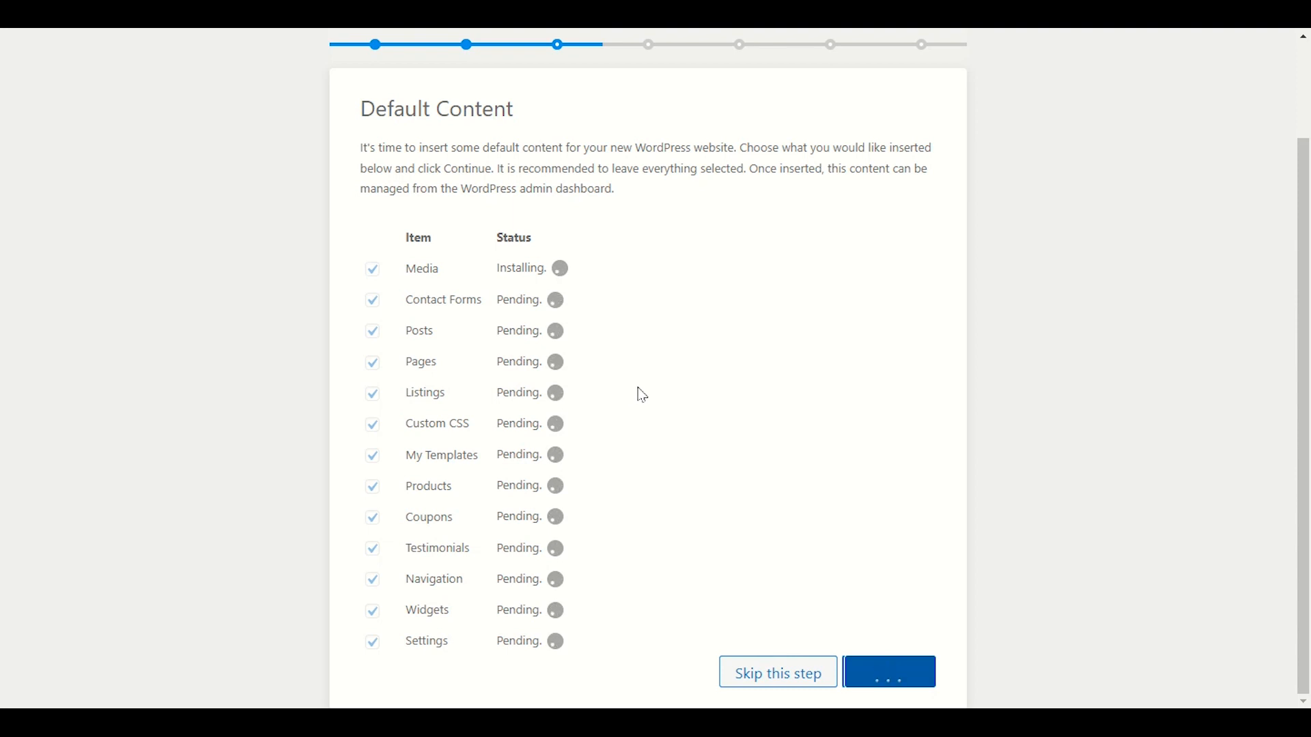
scroll(639, 388, "up", 1)
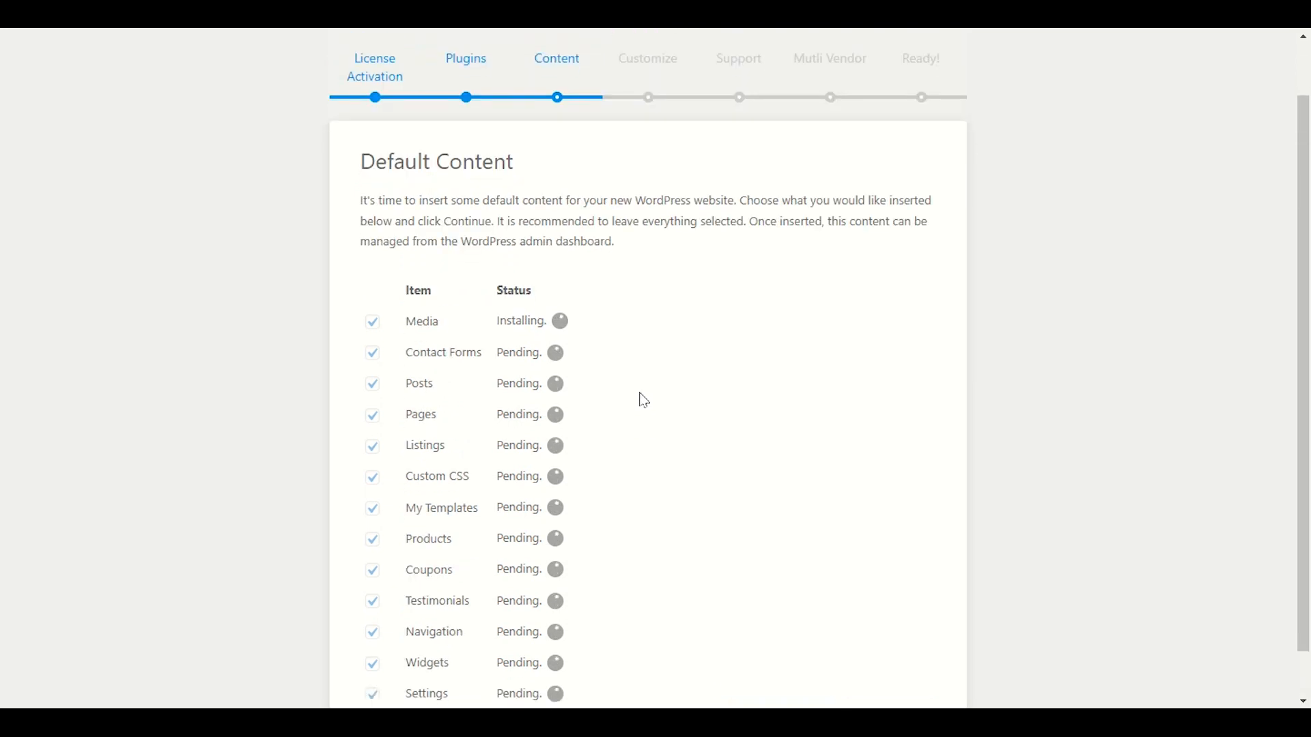
scroll(638, 388, "down", 1)
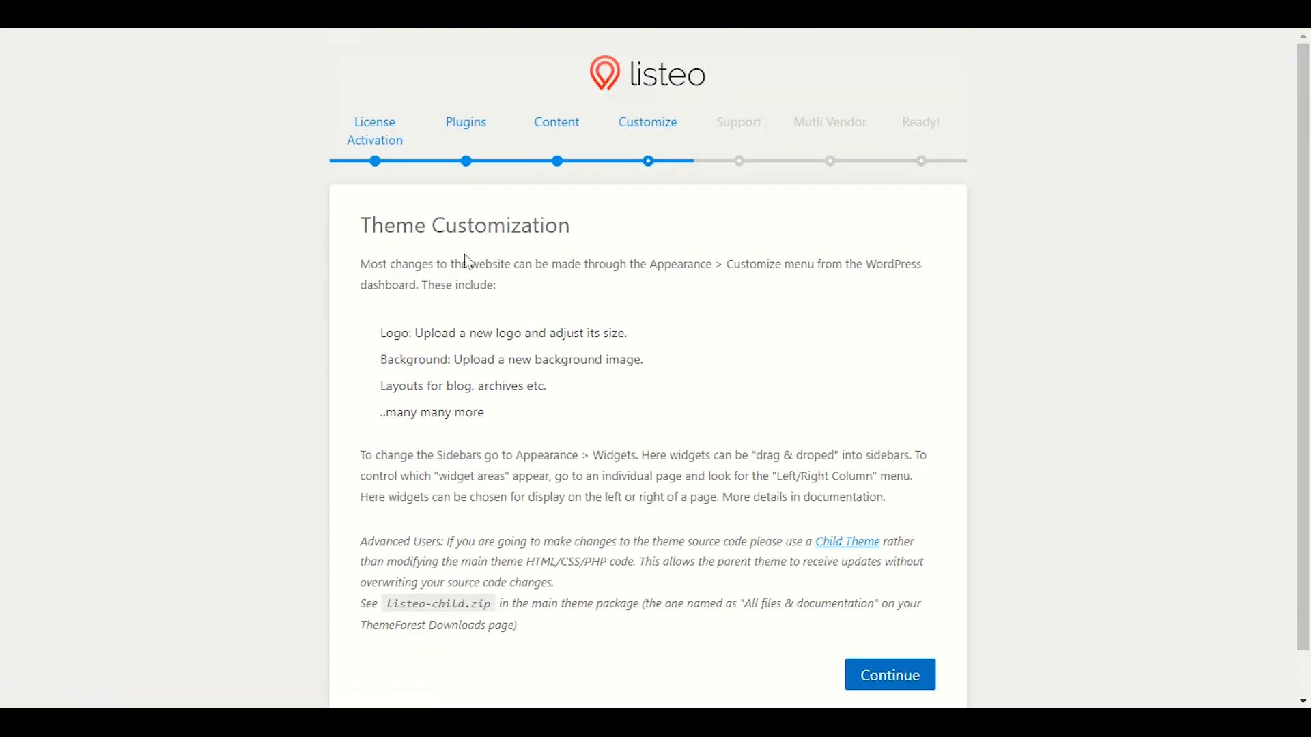
- Advance through the wizard's Theme Customization and Help and Support stages, and skip the Dokan multi-vendor installation
scroll(469, 261, "down", 1)
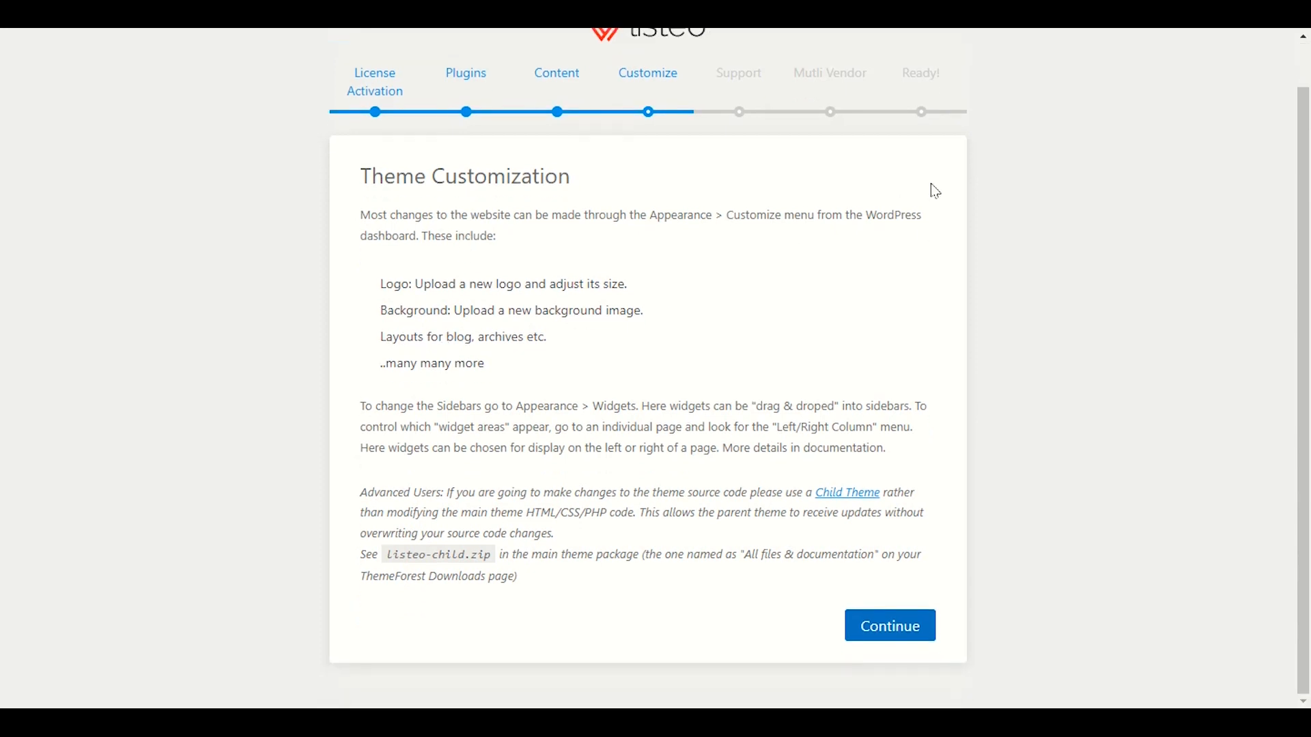
left_click(904, 634)
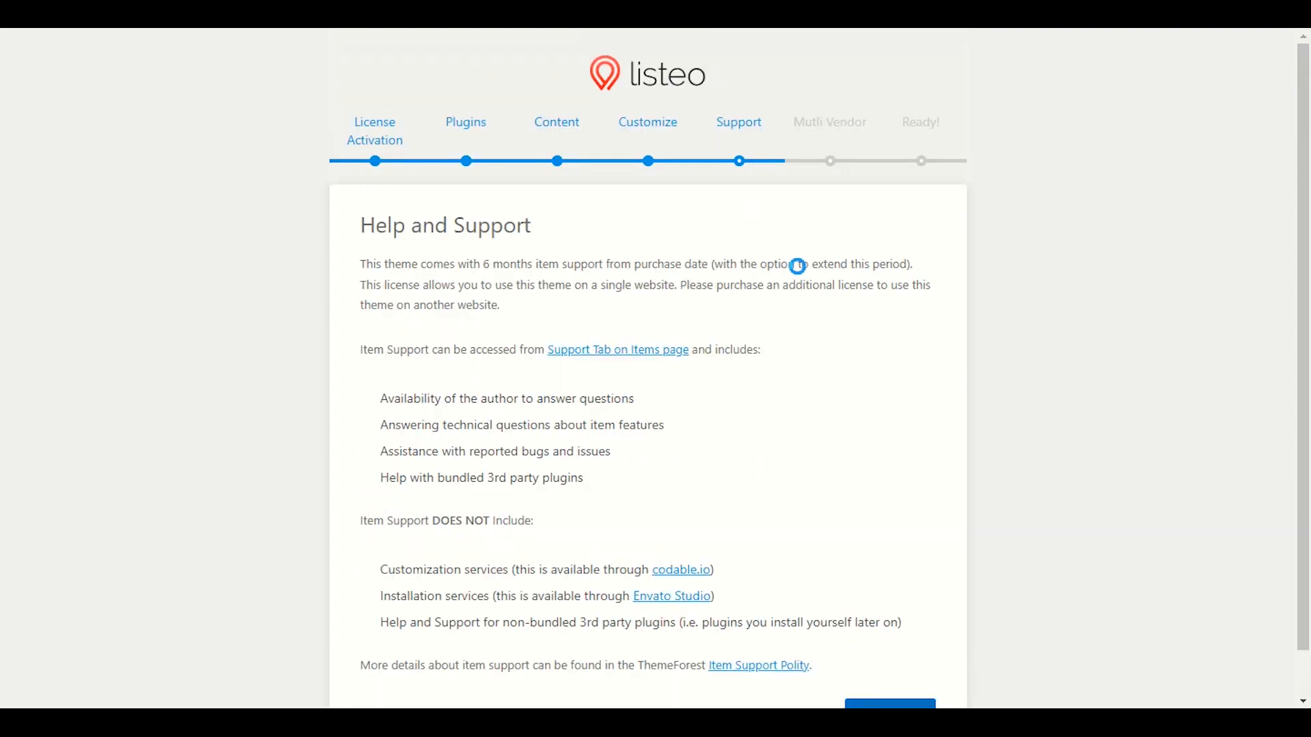
scroll(790, 308, "down", 1)
left_click(872, 670)
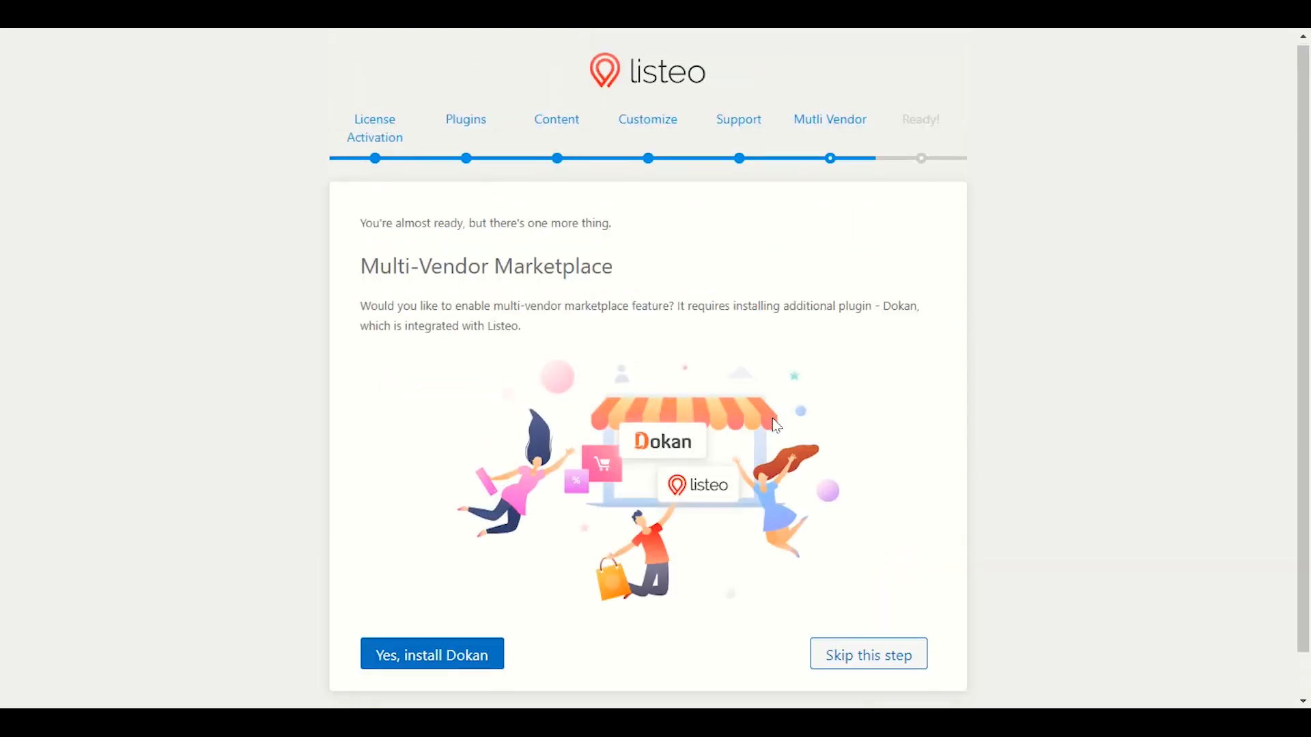
scroll(771, 427, "down", 1)
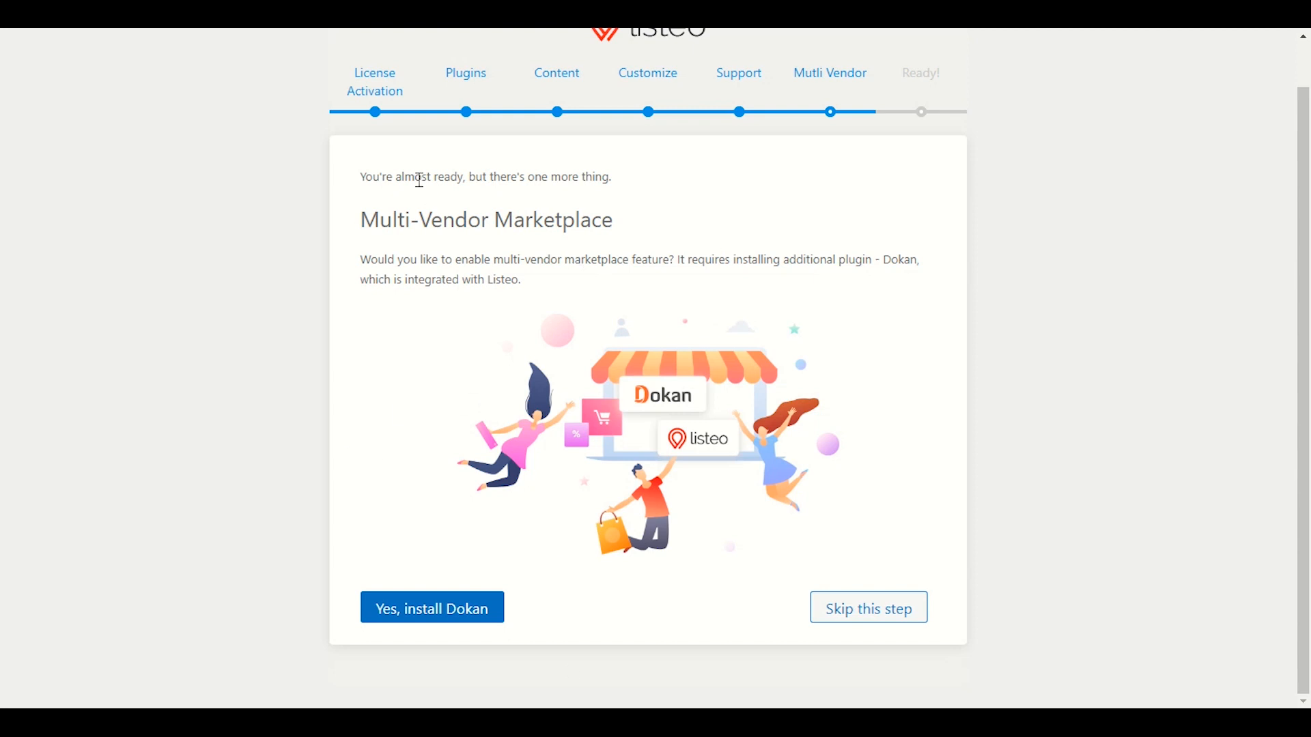
left_click(864, 607)
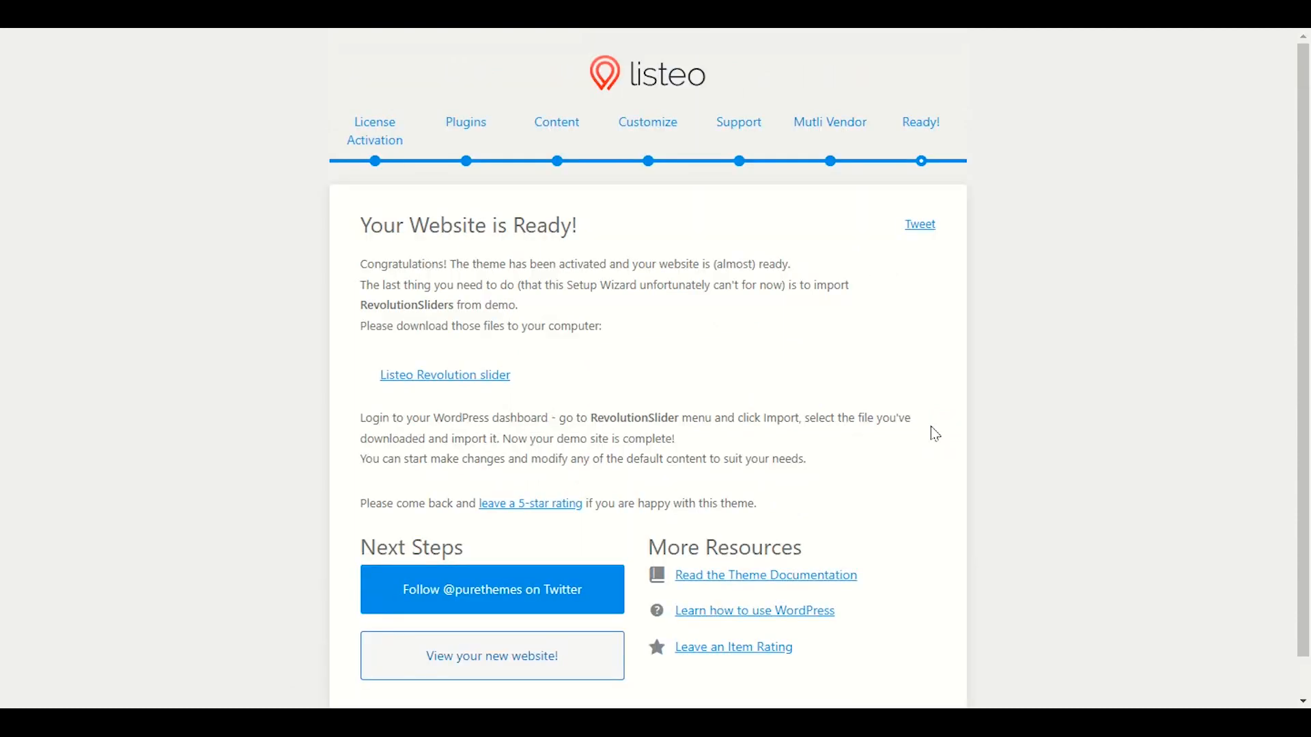
- Open the newly built website from the wizard's final Your Website is Ready! page
scroll(933, 430, "down", 1)
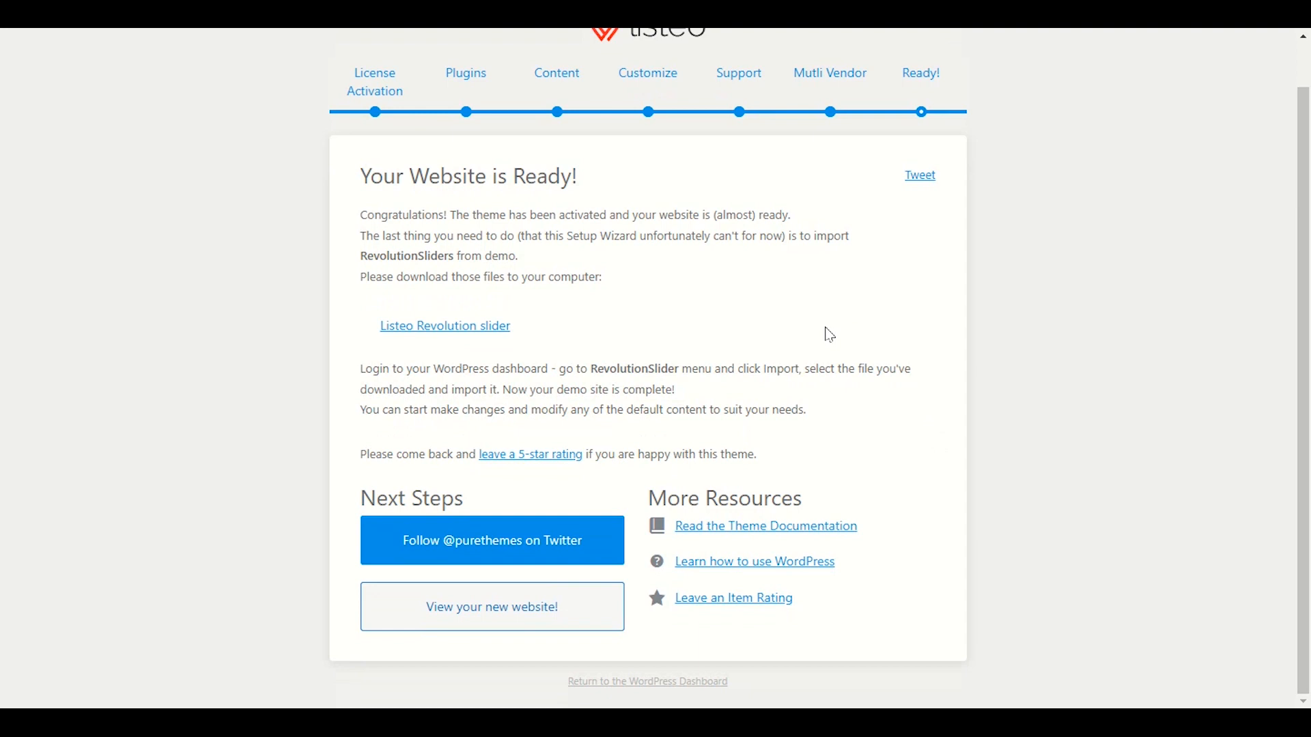
right_click(440, 612)
left_click(478, 438)
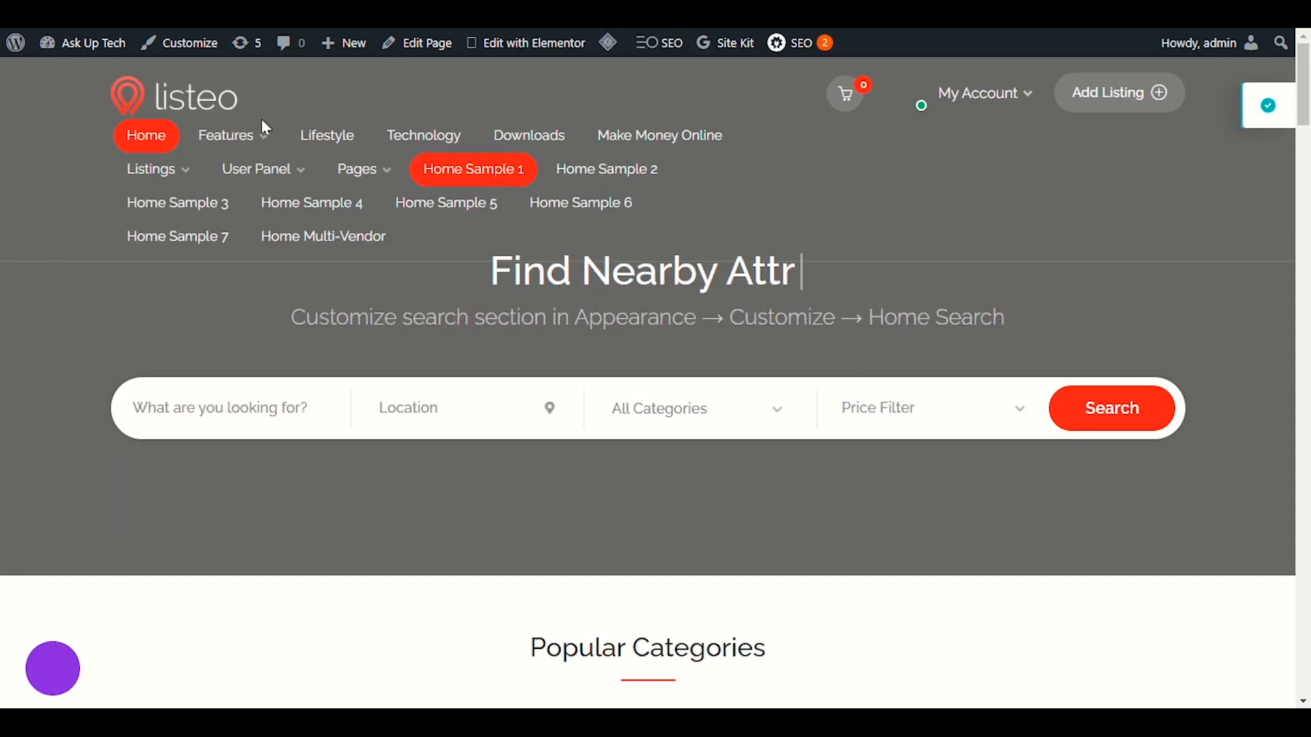
- Examine the new home page's navigation, search banner, Popular Categories and Most Visited Places sections
mouse_move(369, 171)
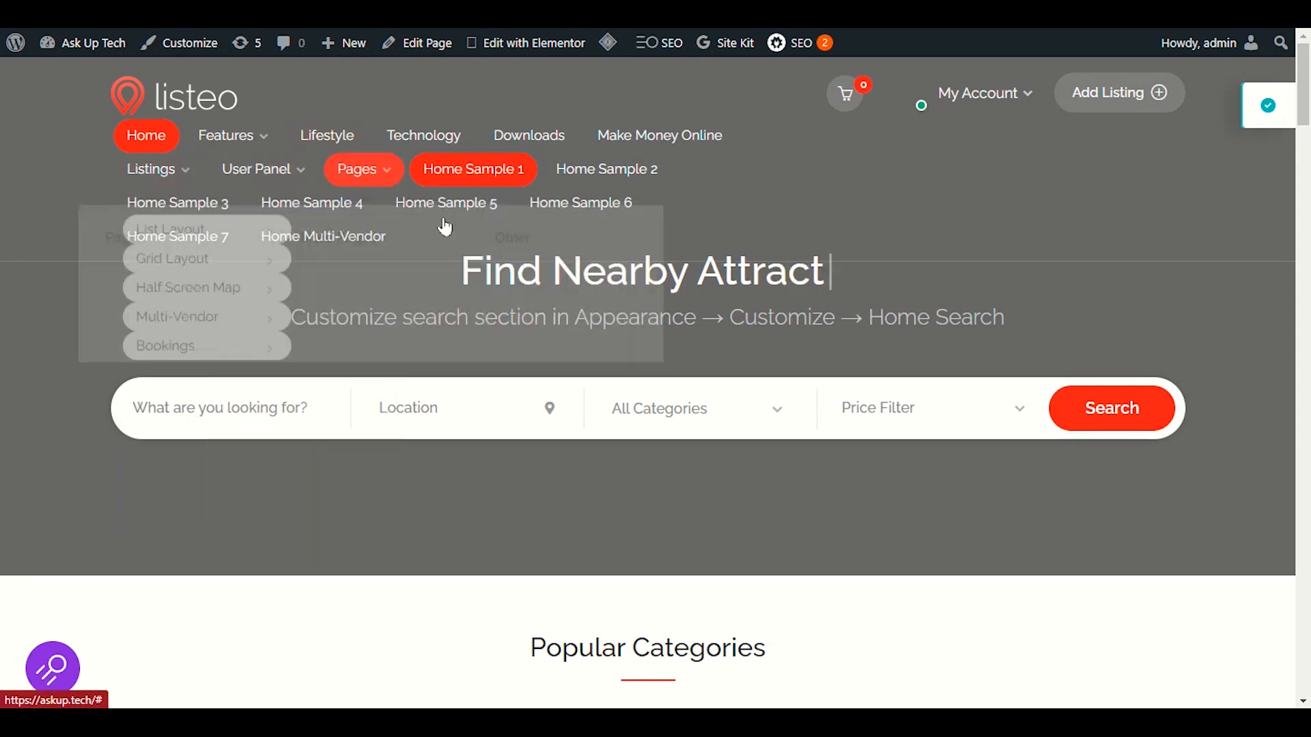
scroll(974, 204, "down", 2)
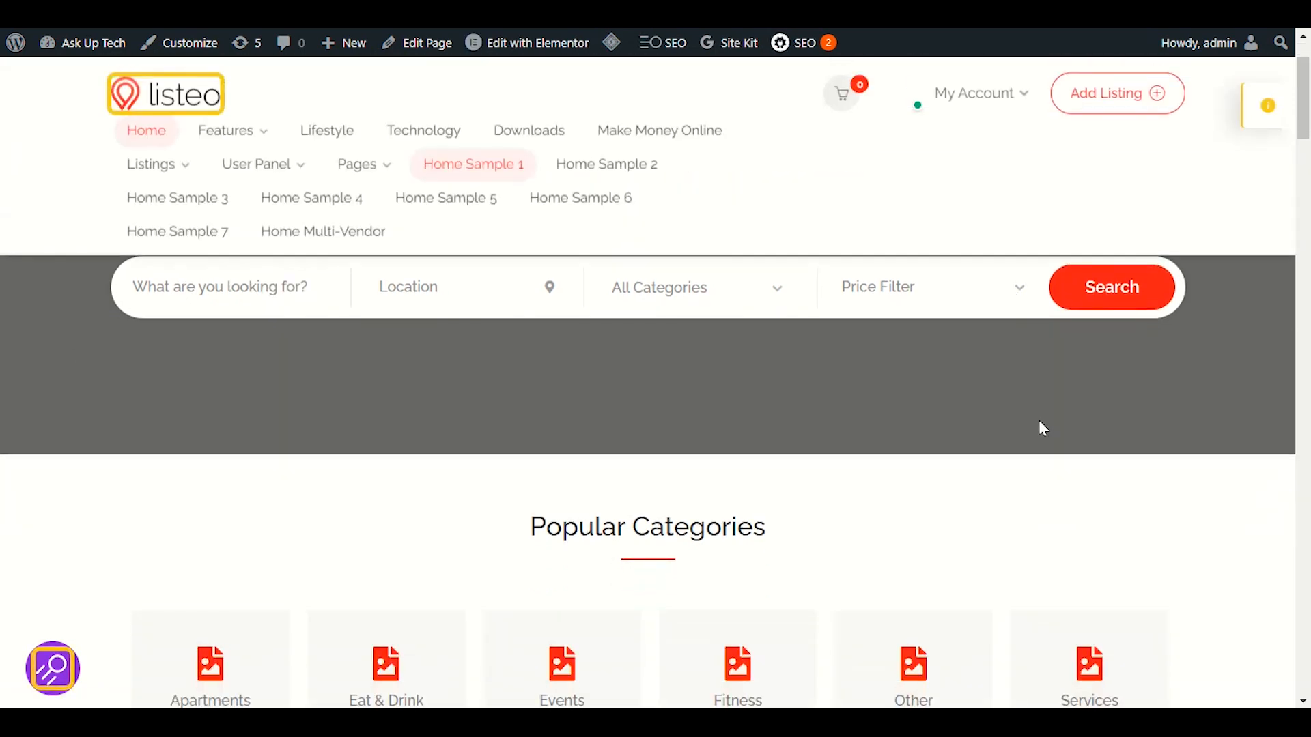
scroll(891, 441, "up", 2)
scroll(893, 453, "down", 4)
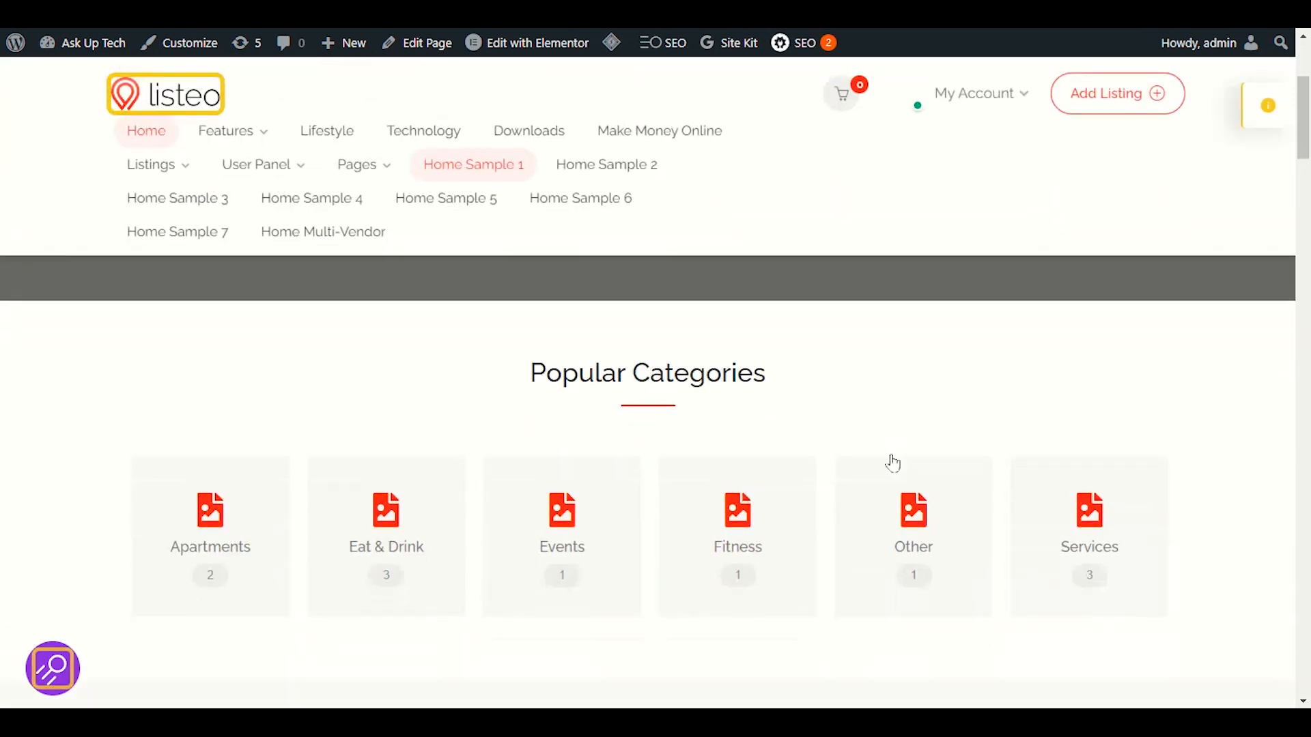
scroll(892, 463, "down", 2)
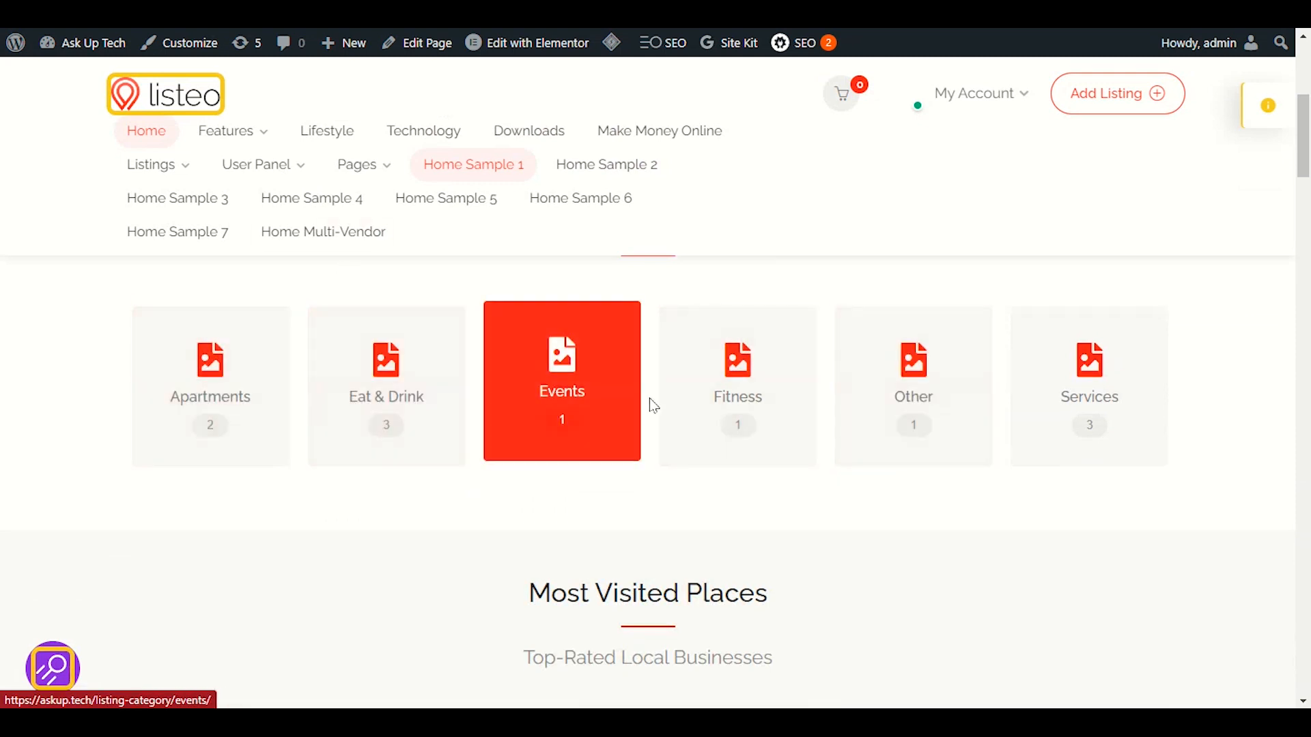
scroll(488, 395, "down", 5)
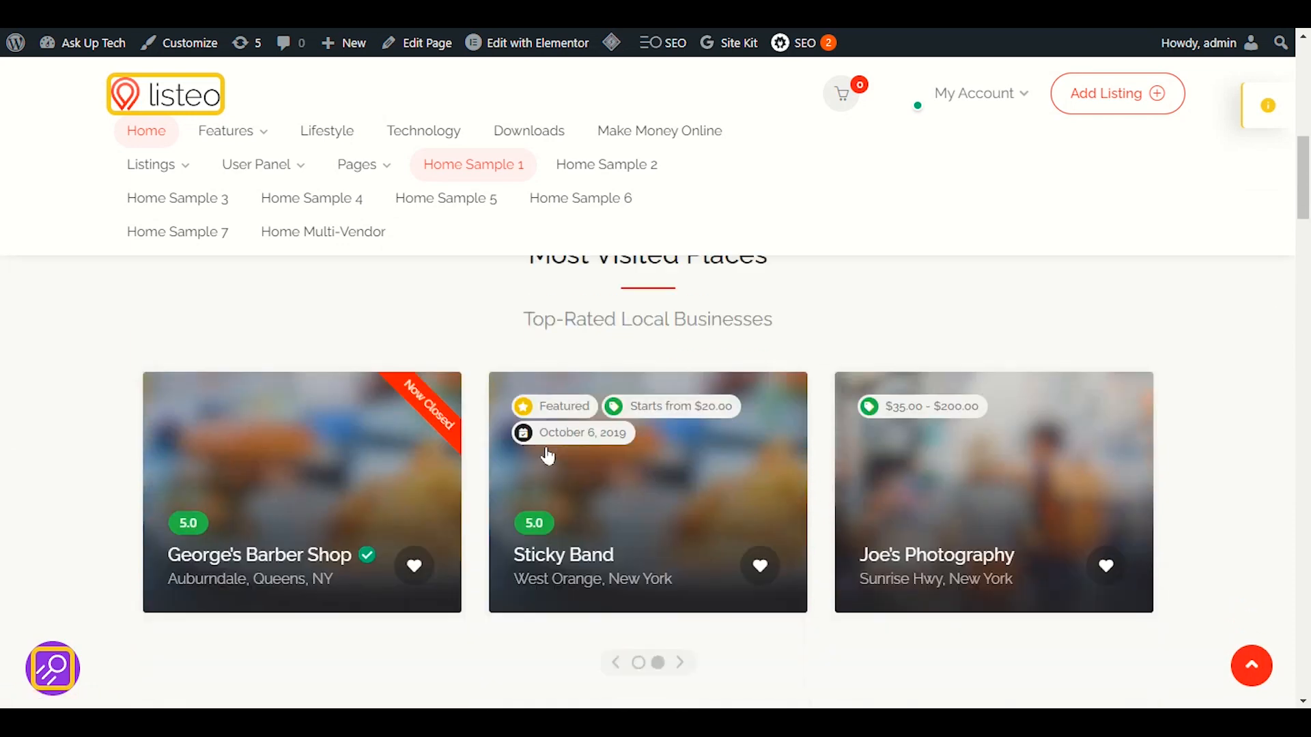
scroll(548, 456, "down", 1)
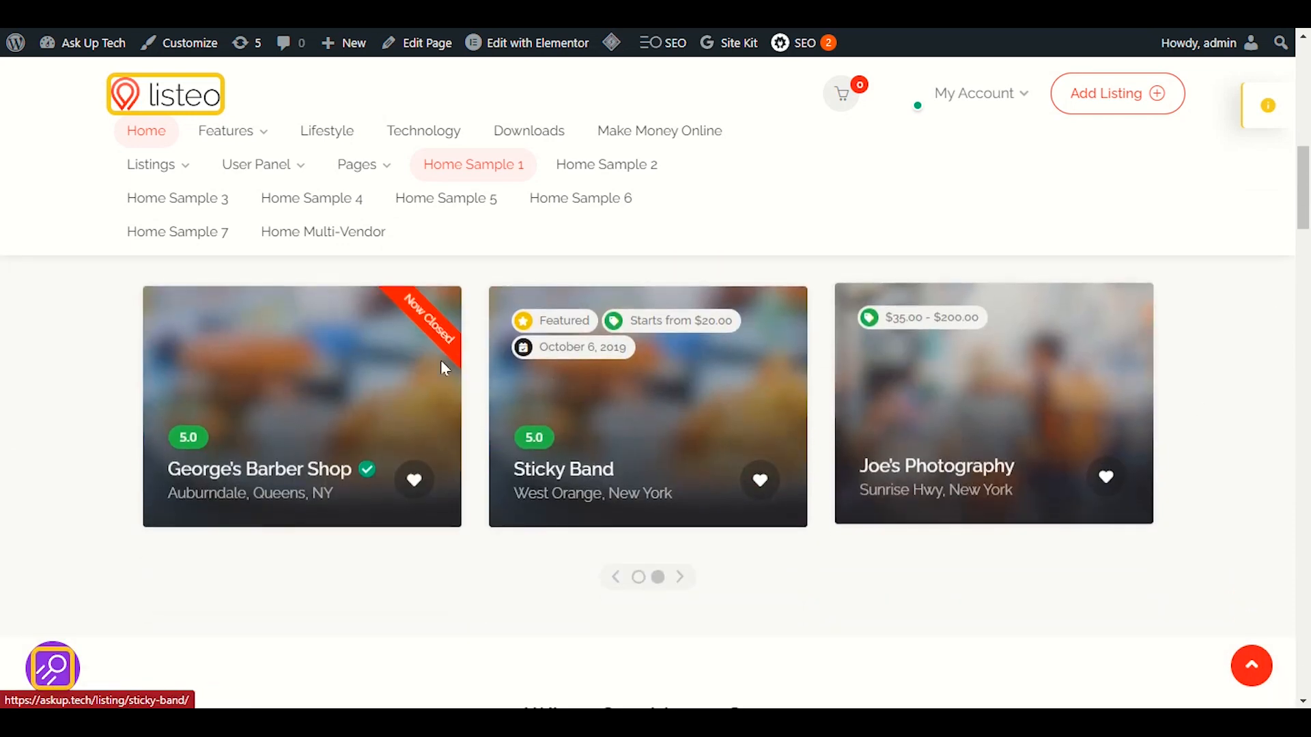
scroll(521, 460, "down", 1)
scroll(656, 460, "up", 1)
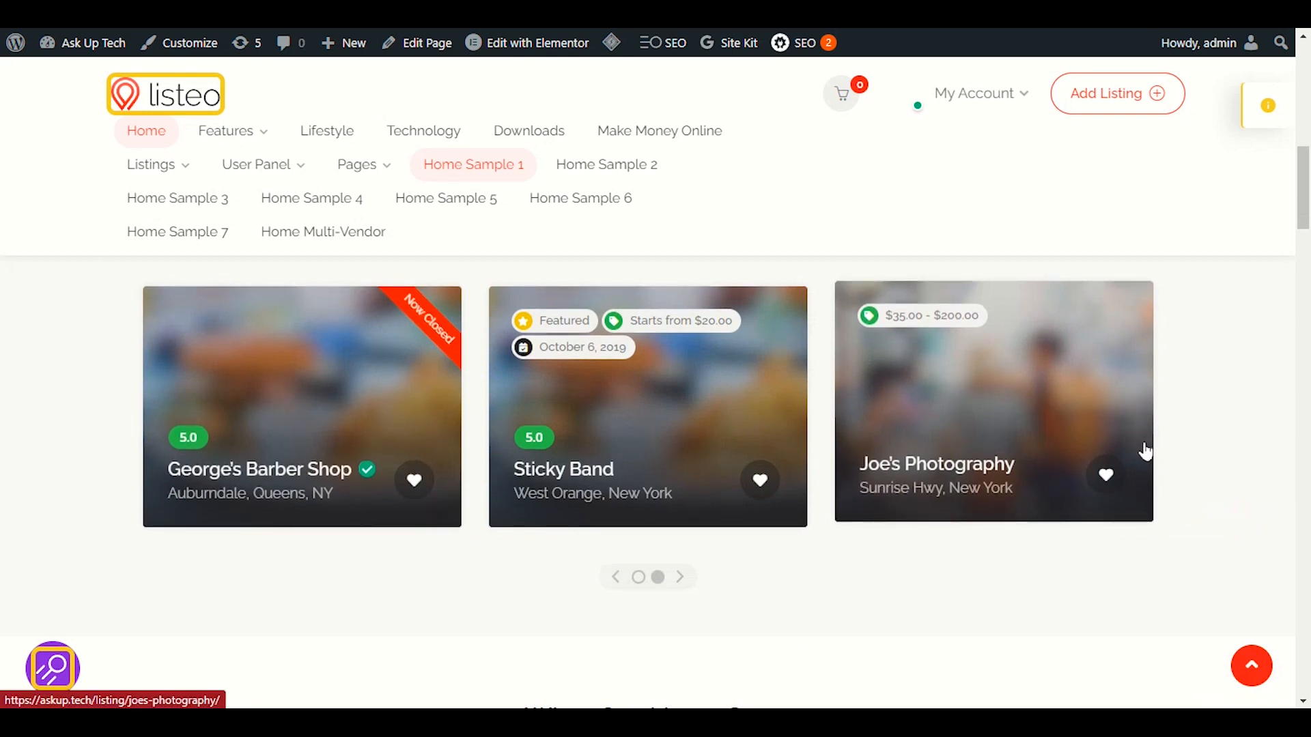
- Review the rest of the home page, from the testimonials and feature boxes to the blog posts and footer
scroll(966, 386, "down", 10)
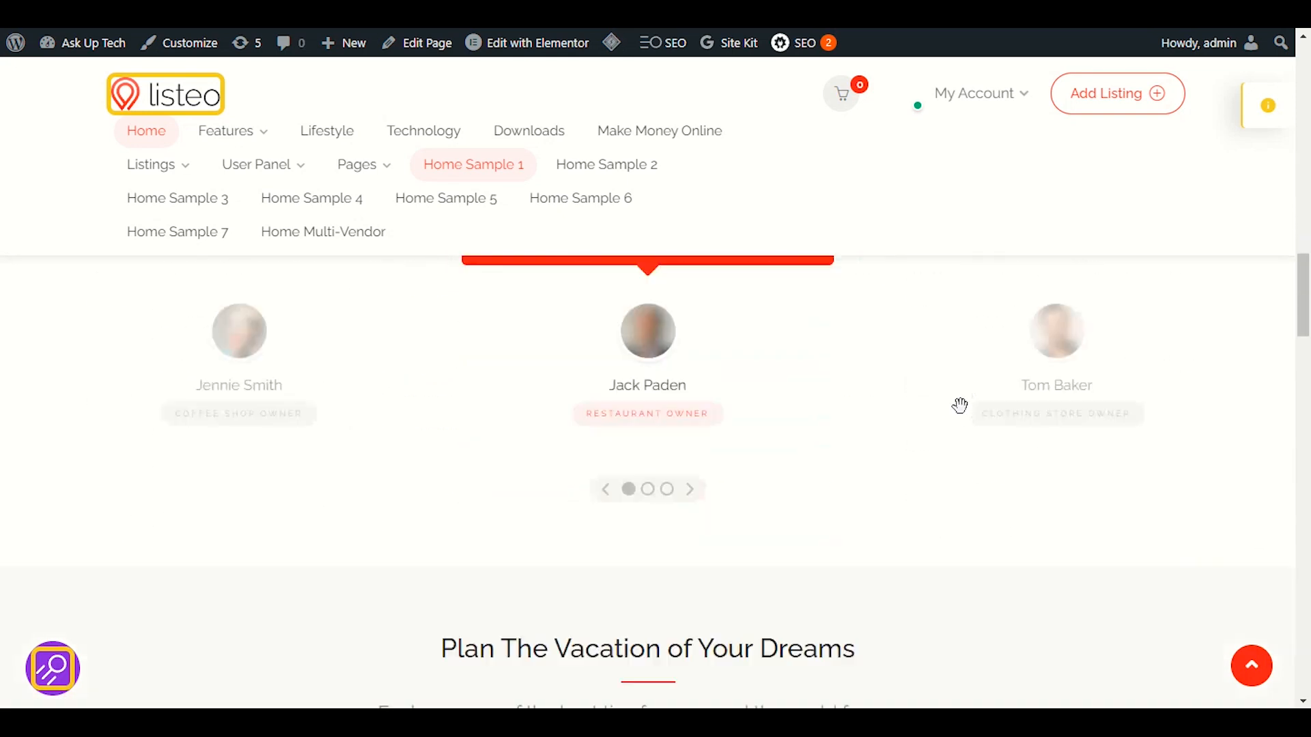
scroll(958, 410, "down", 5)
scroll(955, 420, "up", 10)
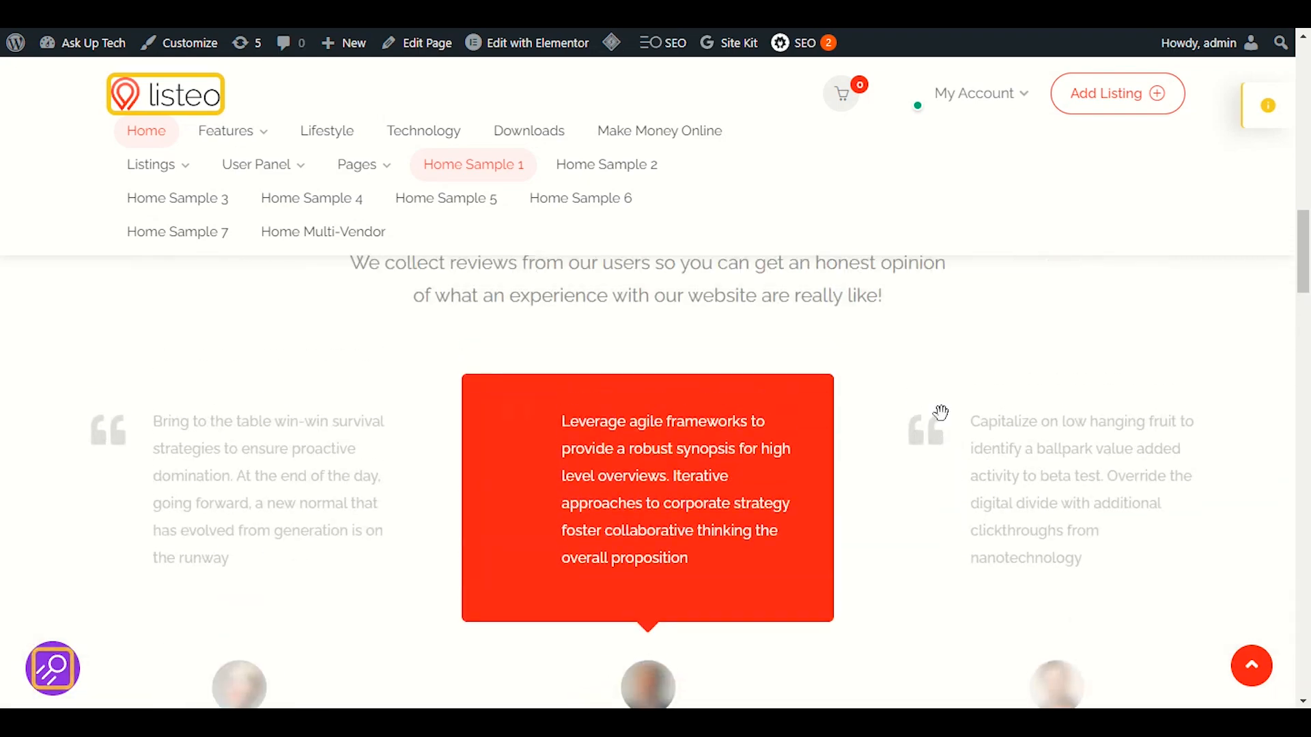
scroll(936, 417, "down", 10)
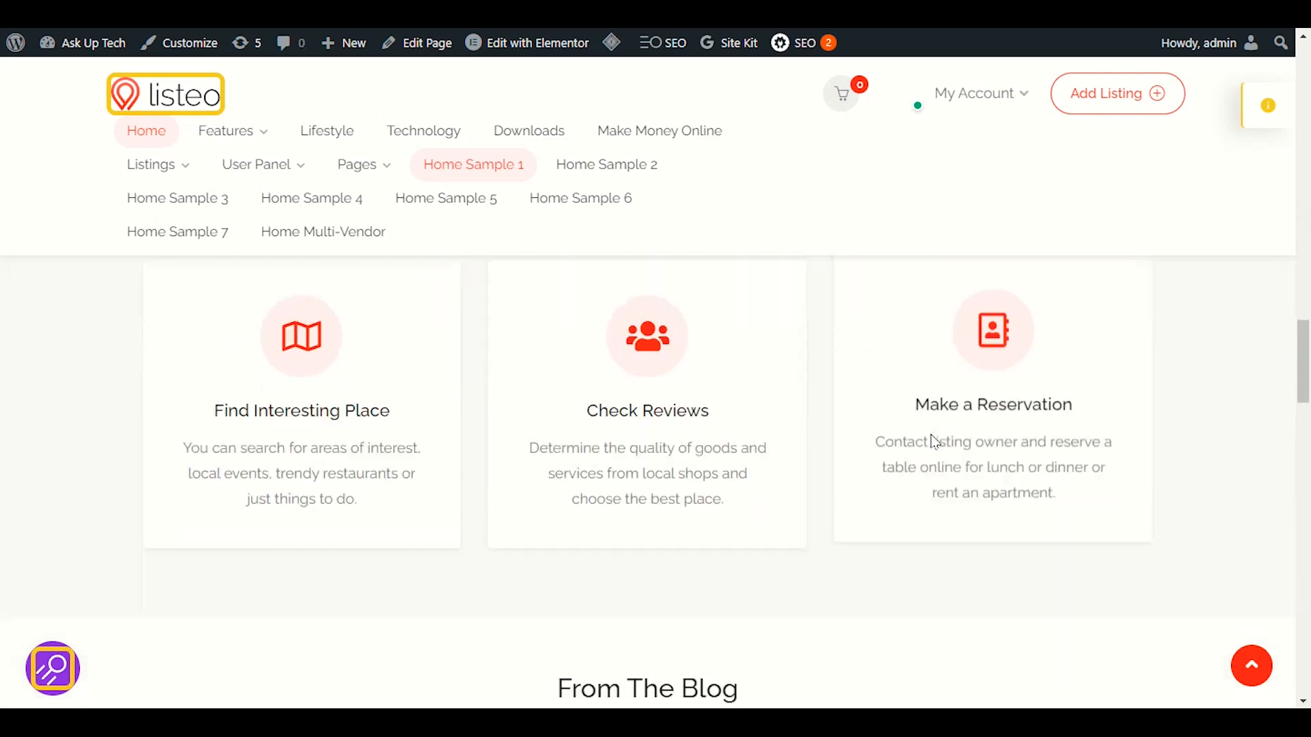
scroll(828, 453, "down", 7)
scroll(353, 442, "up", 2)
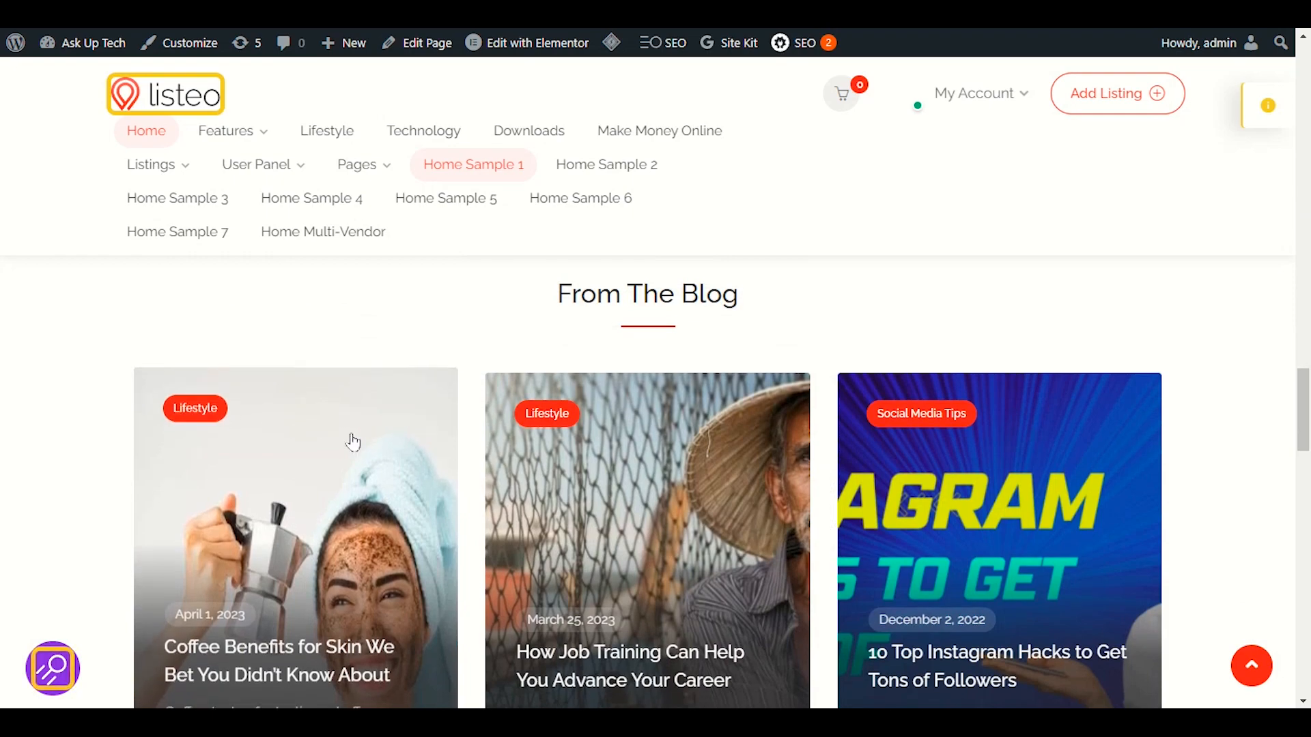
scroll(362, 447, "down", 10)
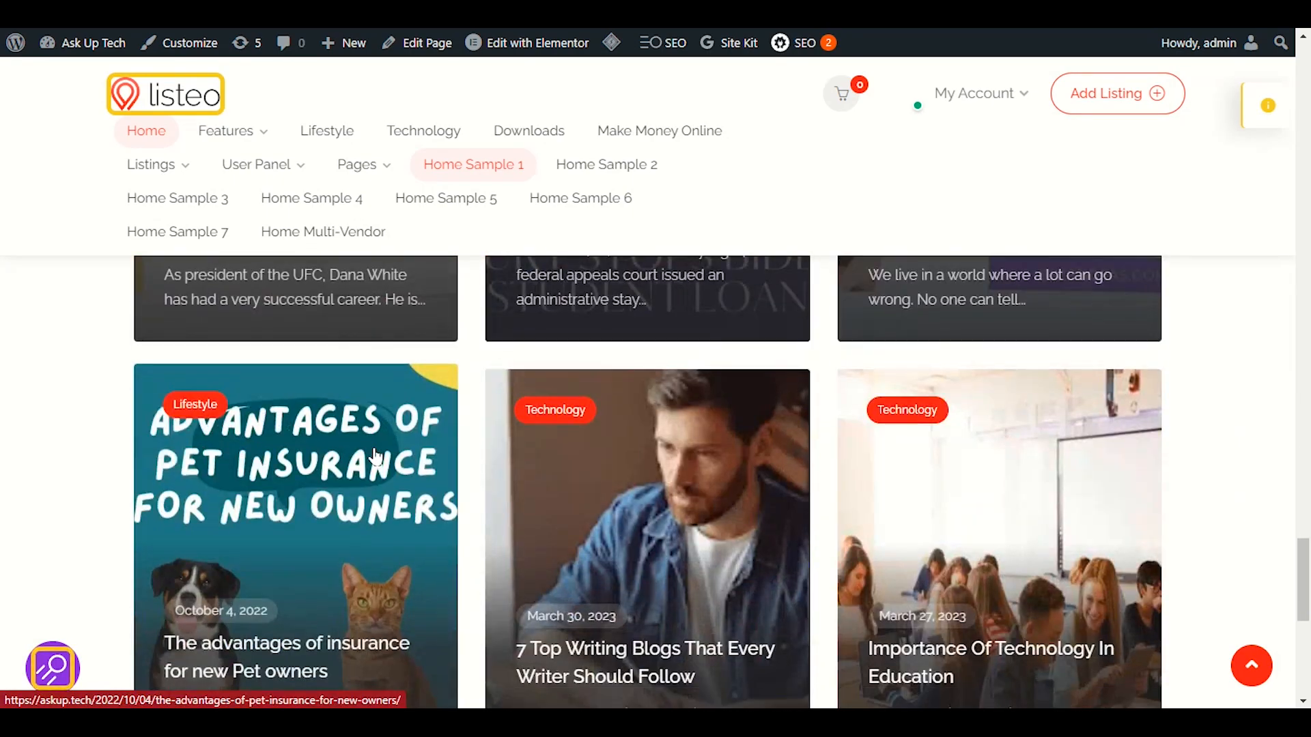
scroll(375, 456, "down", 8)
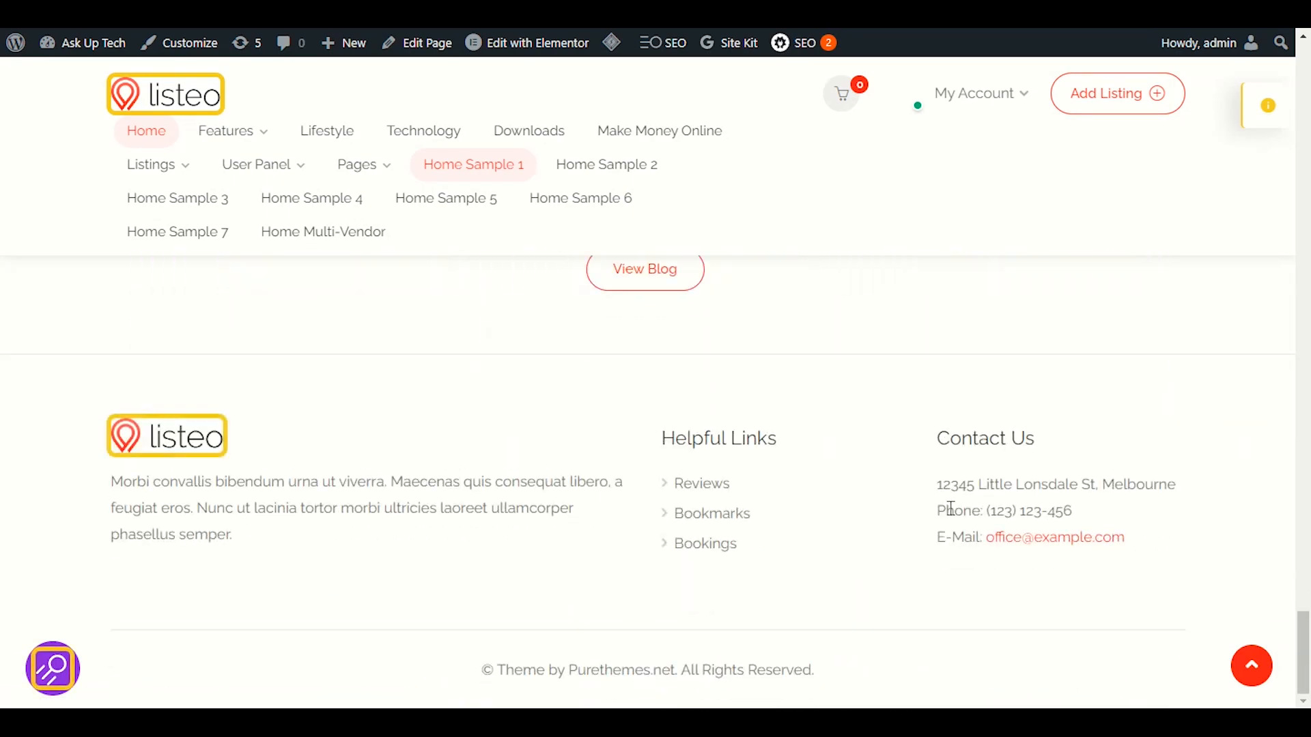
scroll(950, 509, "up", 20)
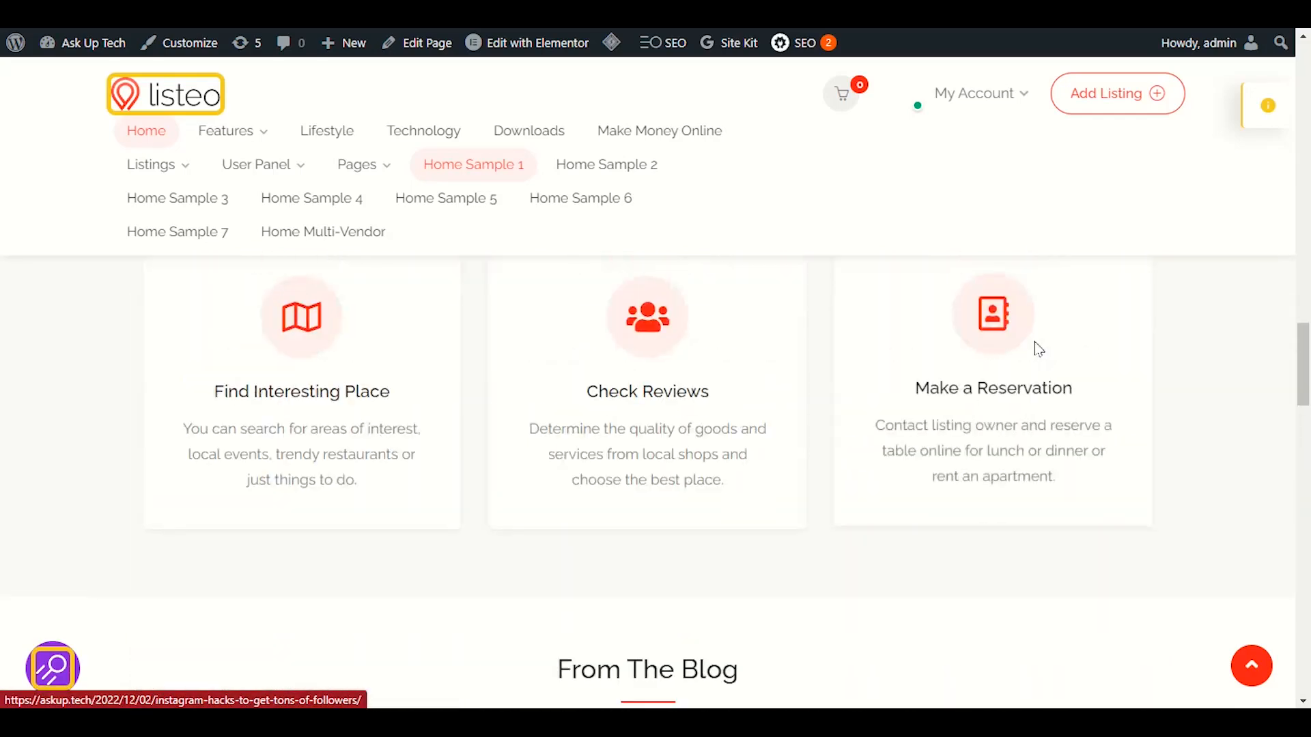
scroll(1038, 348, "up", 15)
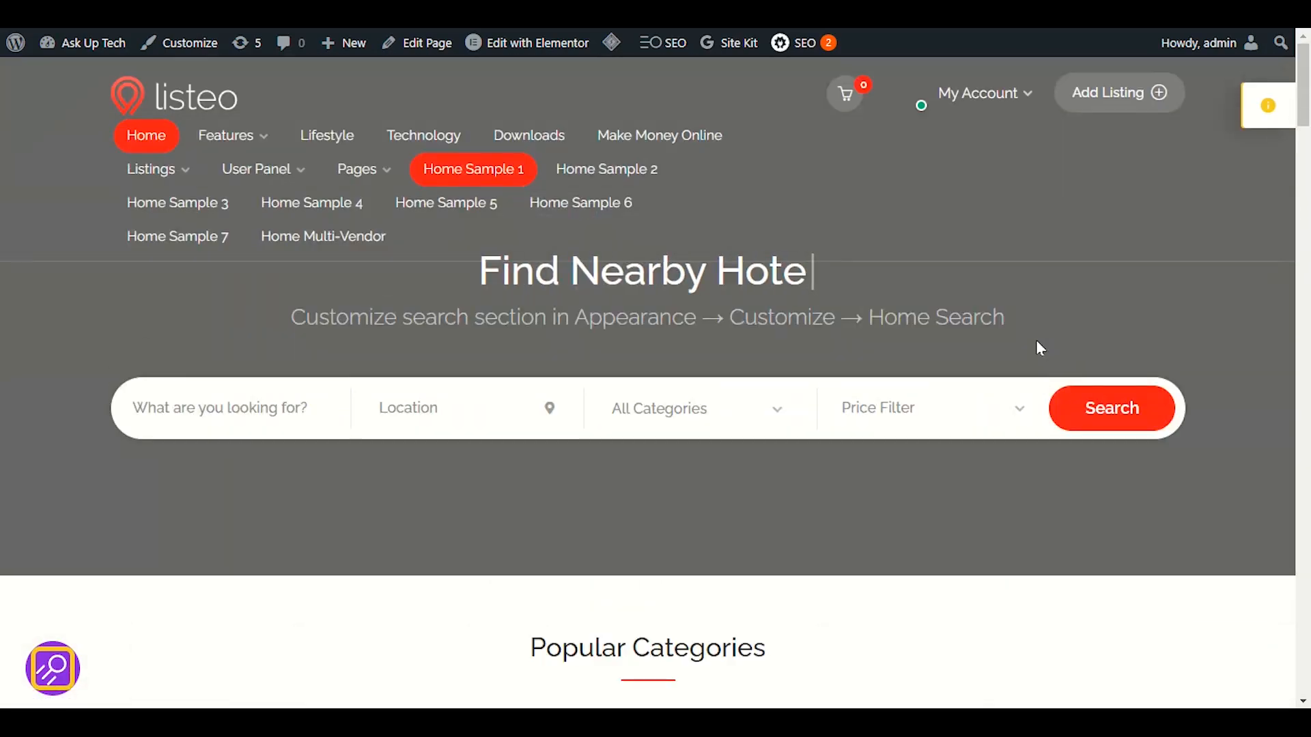
- Open the Add Listing page and review the features of the Basic, Extended and Proffesional packages
left_click(1152, 108)
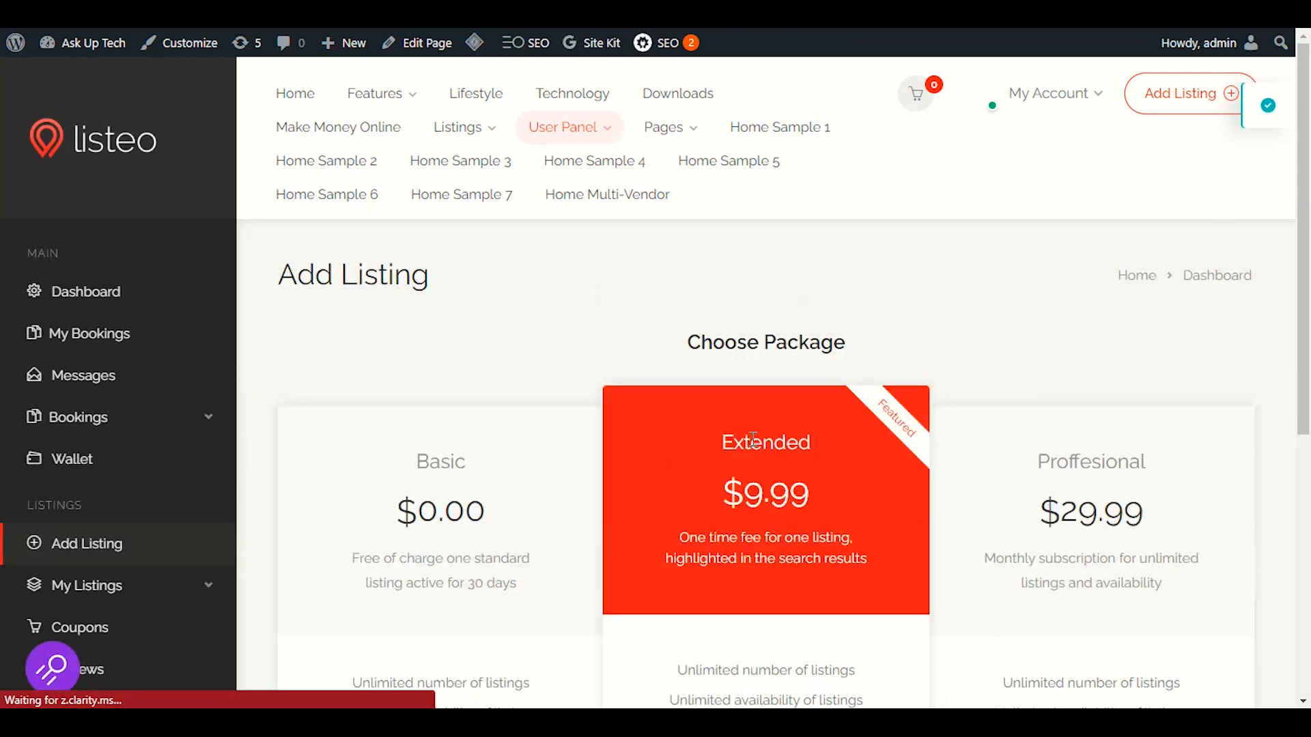
scroll(753, 444, "down", 4)
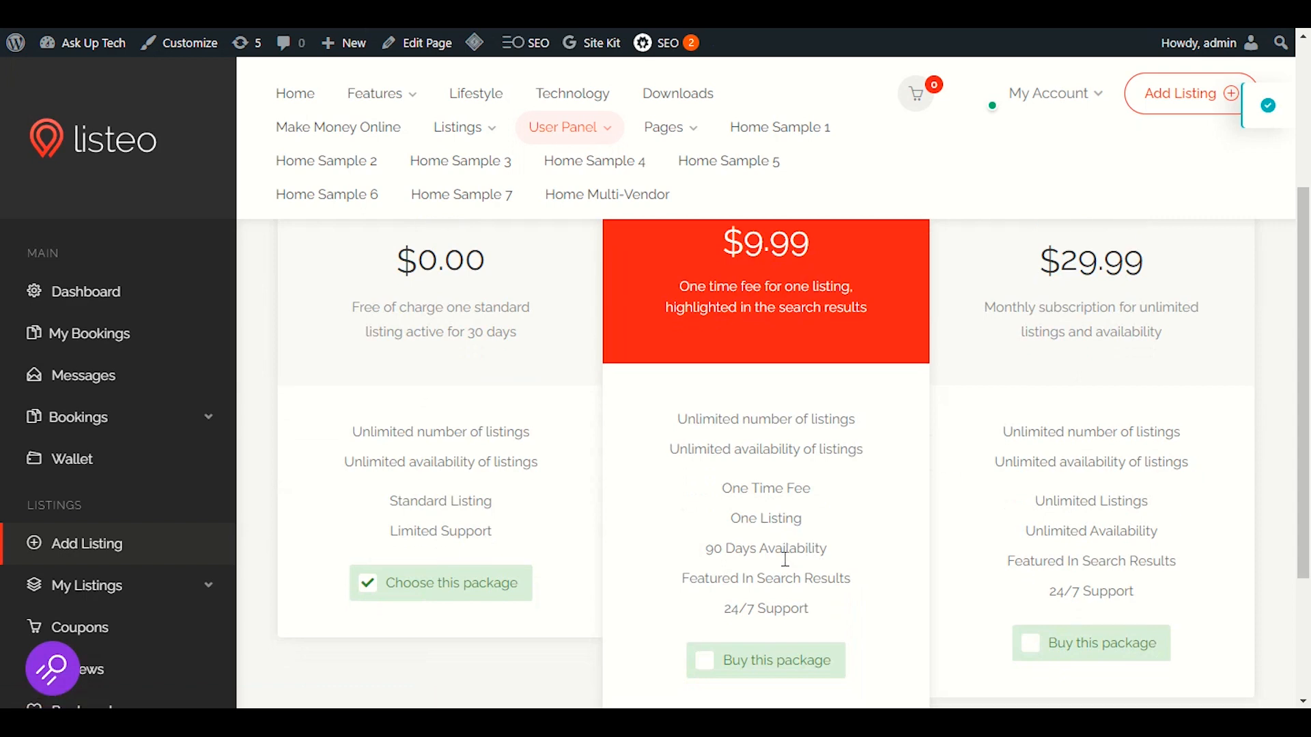
scroll(785, 559, "down", 3)
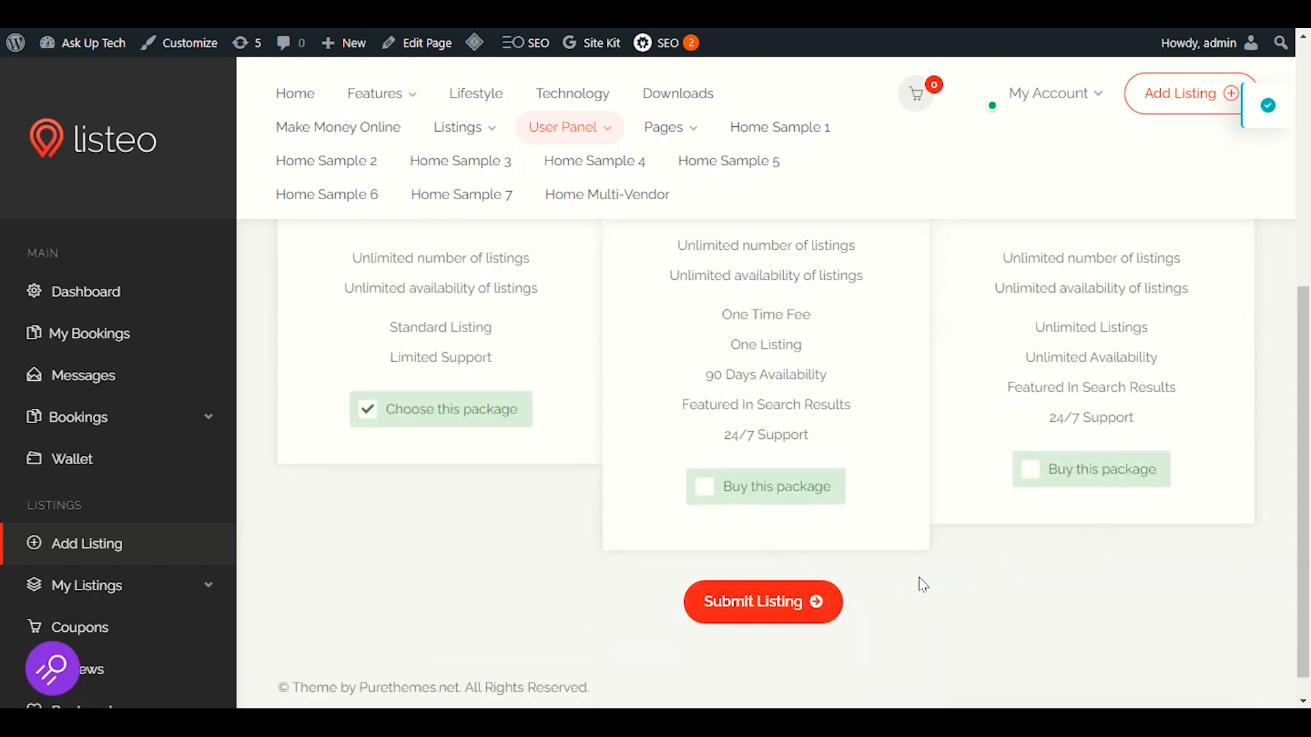
scroll(919, 585, "up", 5)
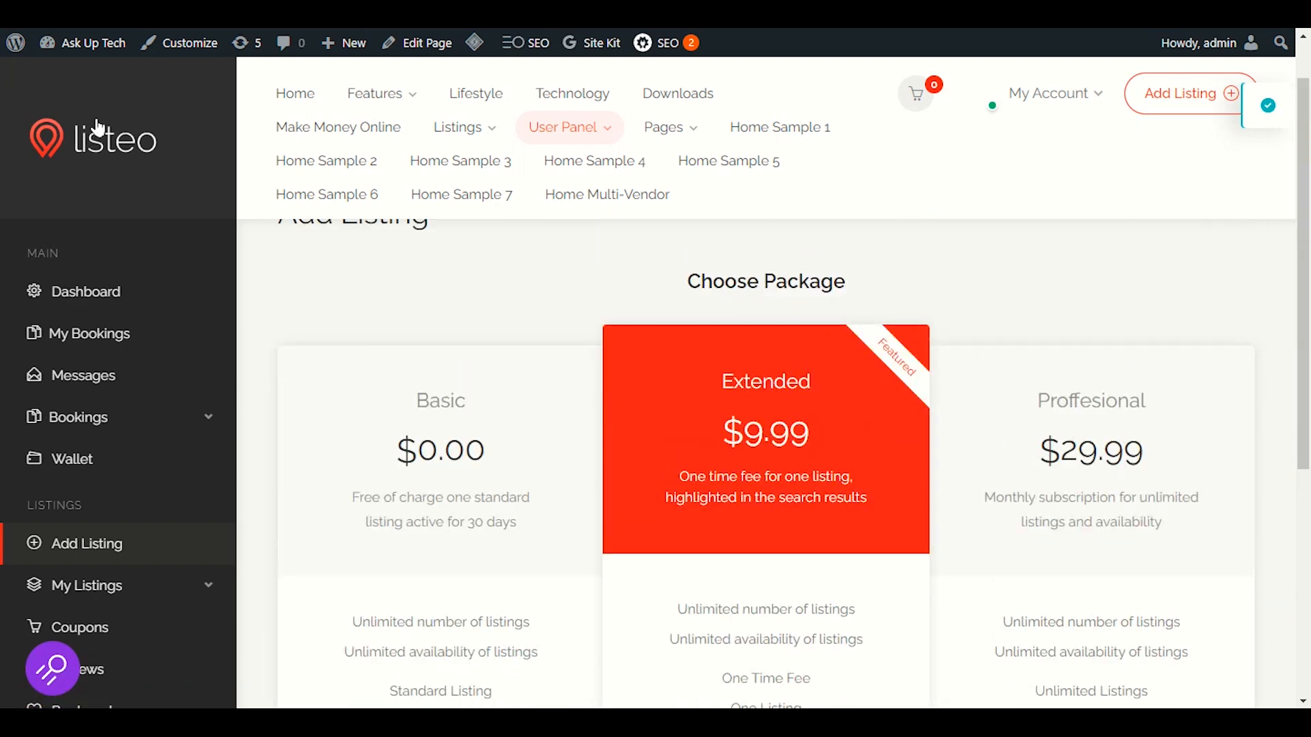
- Switch back to the setup wizard's final page and return to the WordPress dashboard
left_click(300, 194)
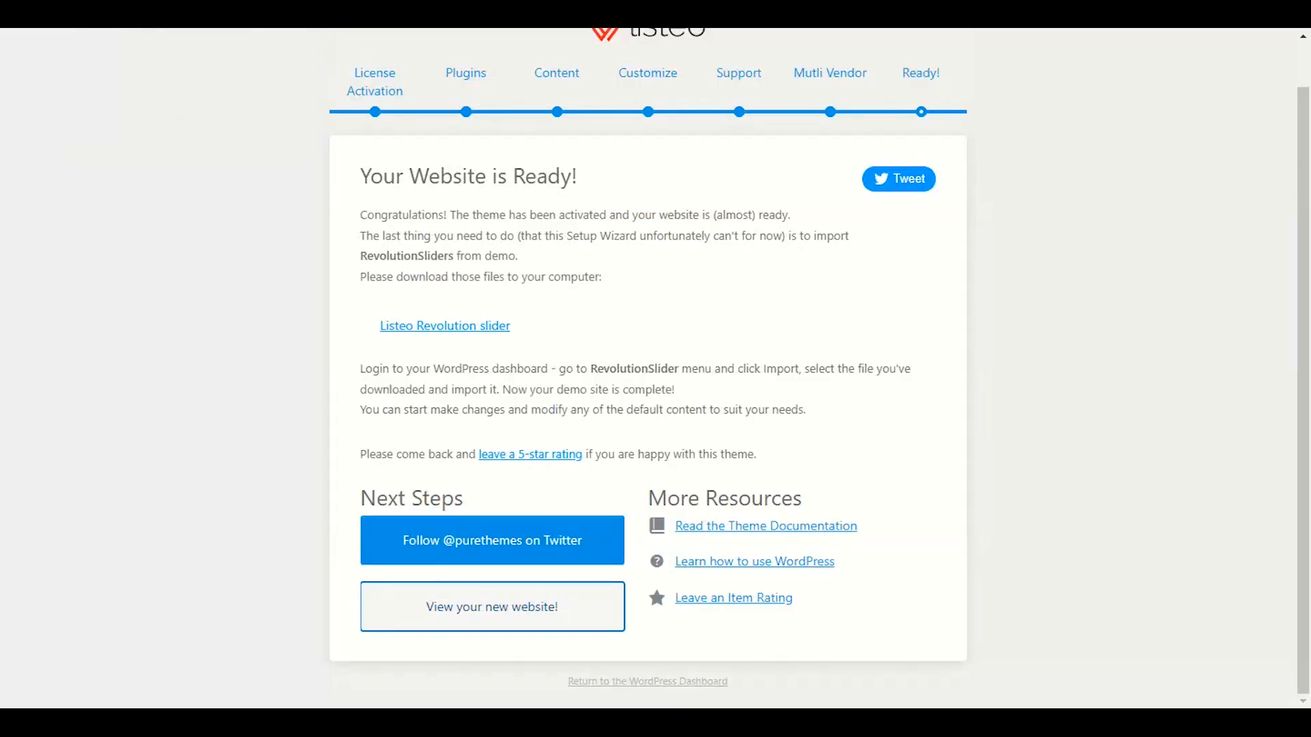
left_click(618, 682)
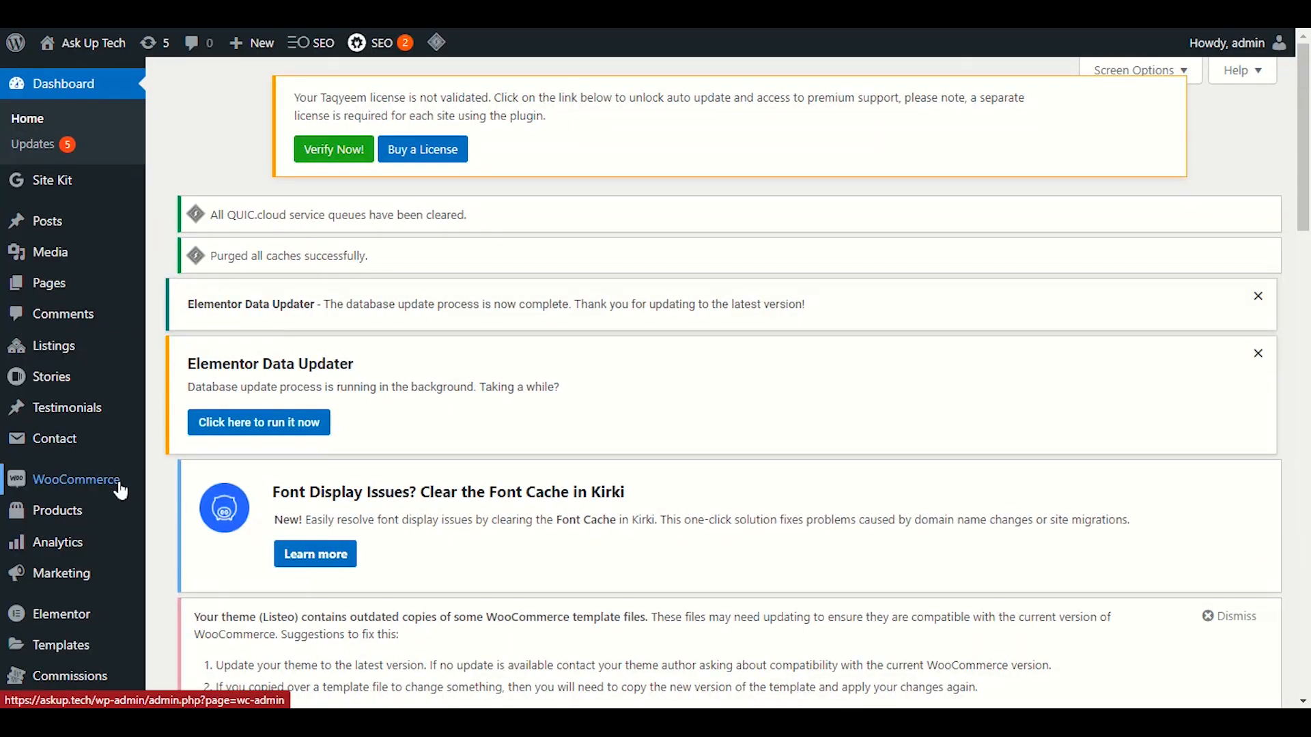
- Open the theme customizer and examine its Header settings, such as sticky header and the cart display
scroll(116, 573, "down", 4)
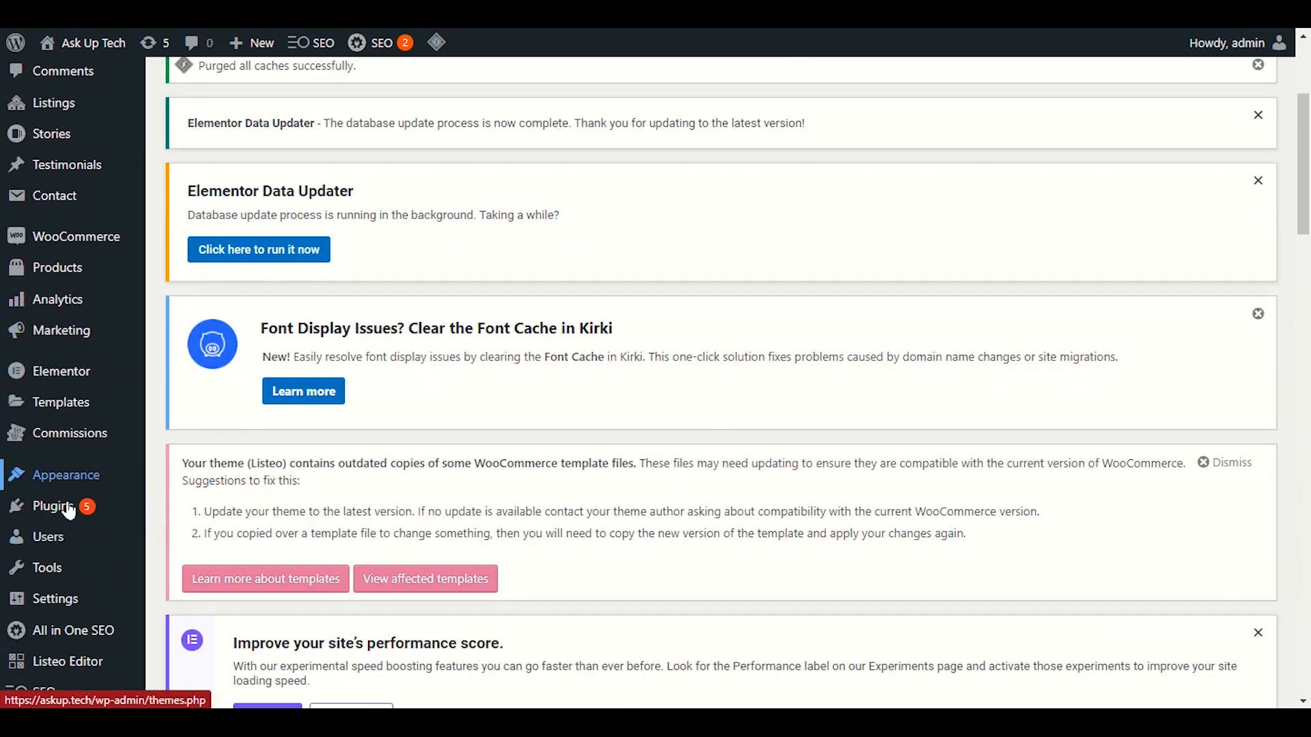
mouse_move(99, 486)
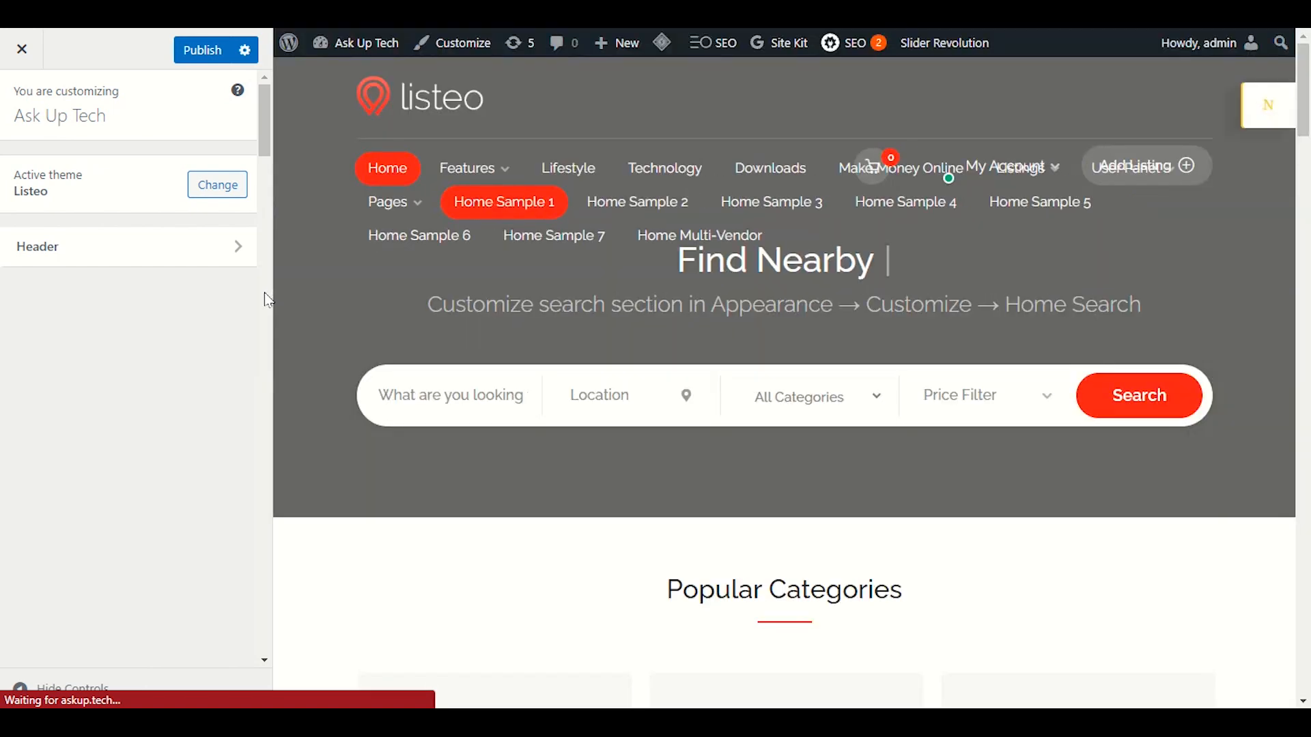
left_click(244, 250)
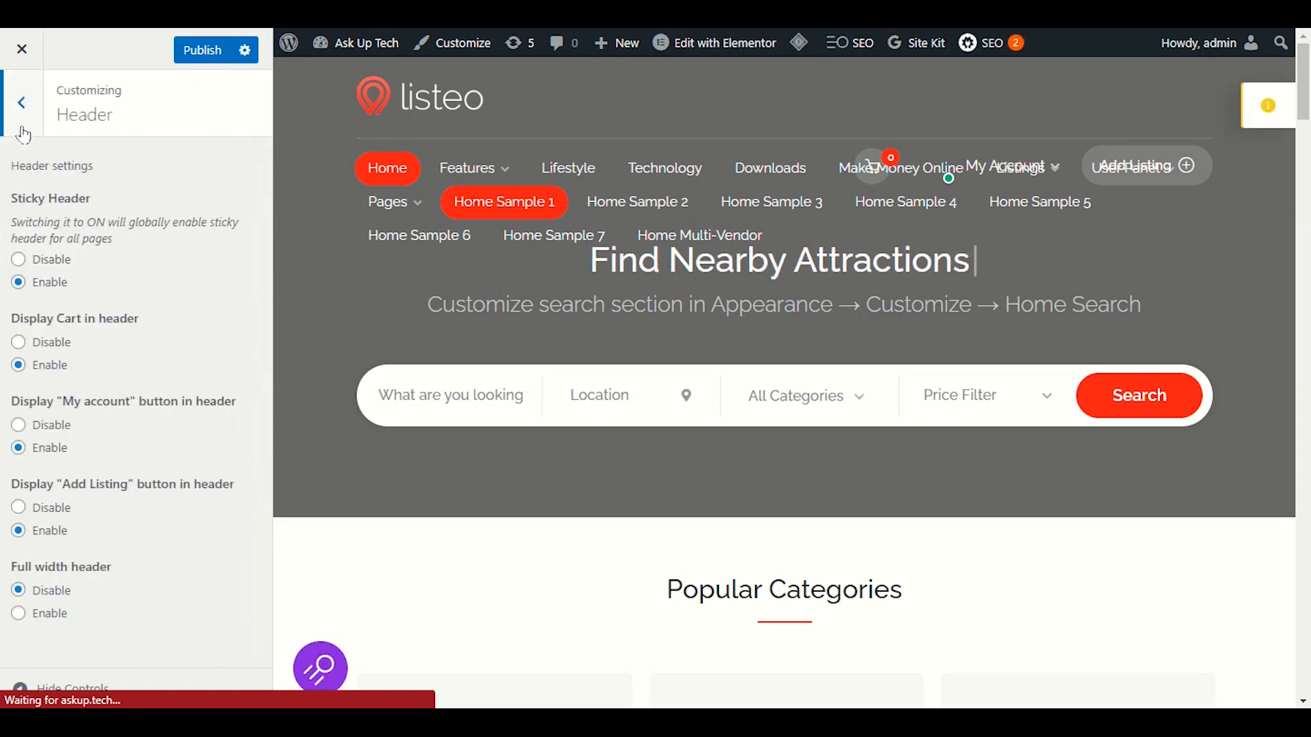
left_click(22, 103)
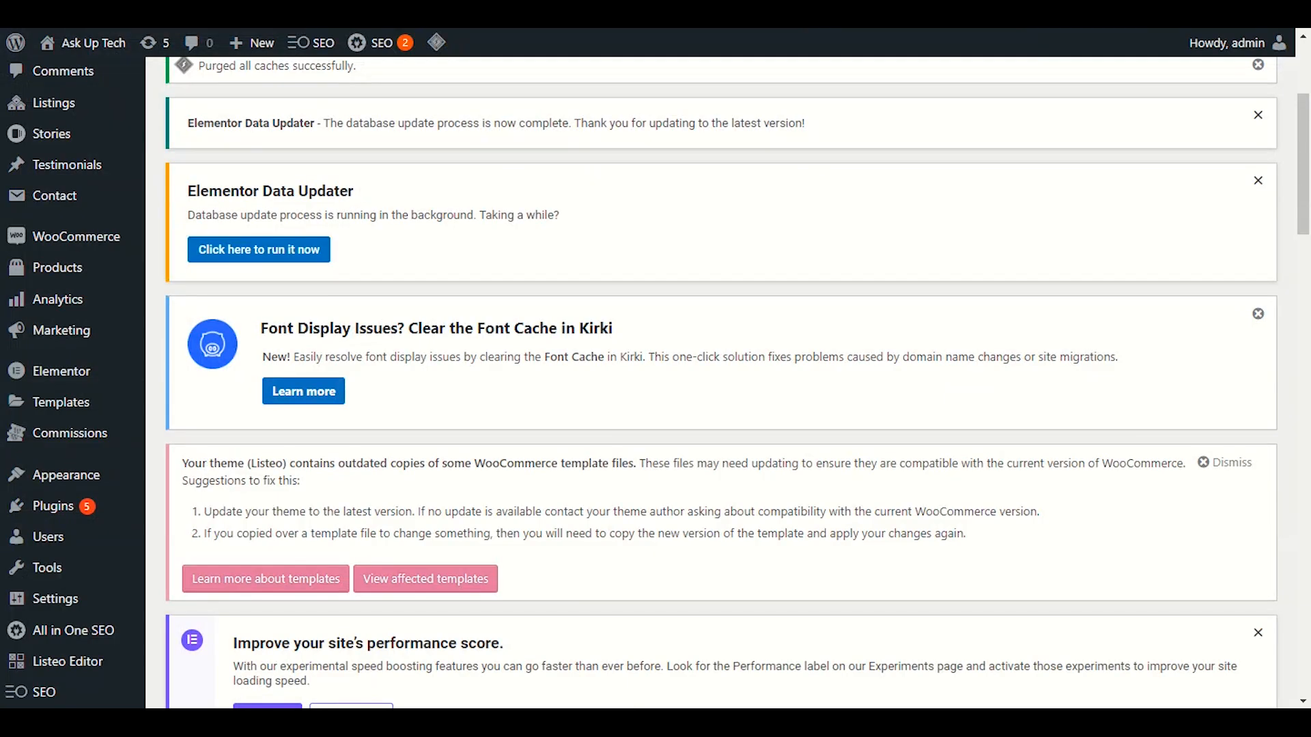
- From the WordPress dashboard, open Listeo Editor and examine its import and fix tools and the Listing Fields page
scroll(409, 490, "down", 3)
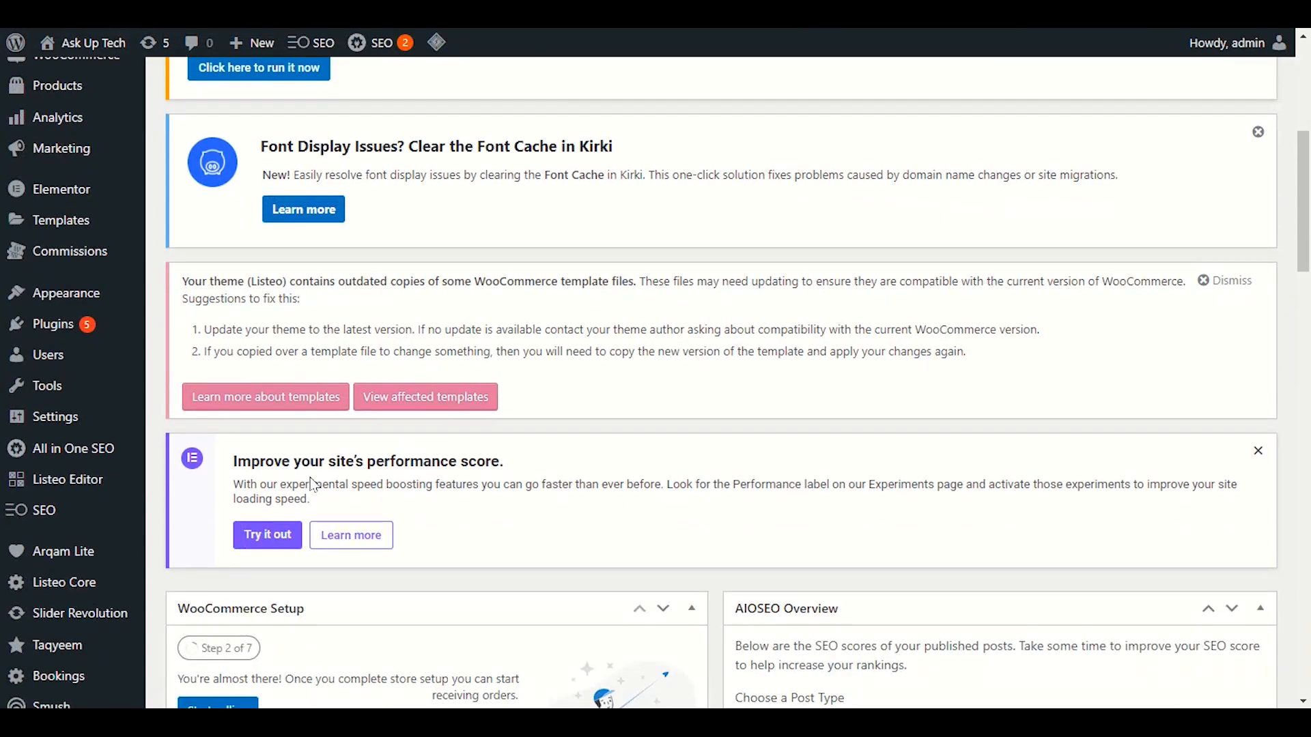
scroll(191, 423, "down", 1)
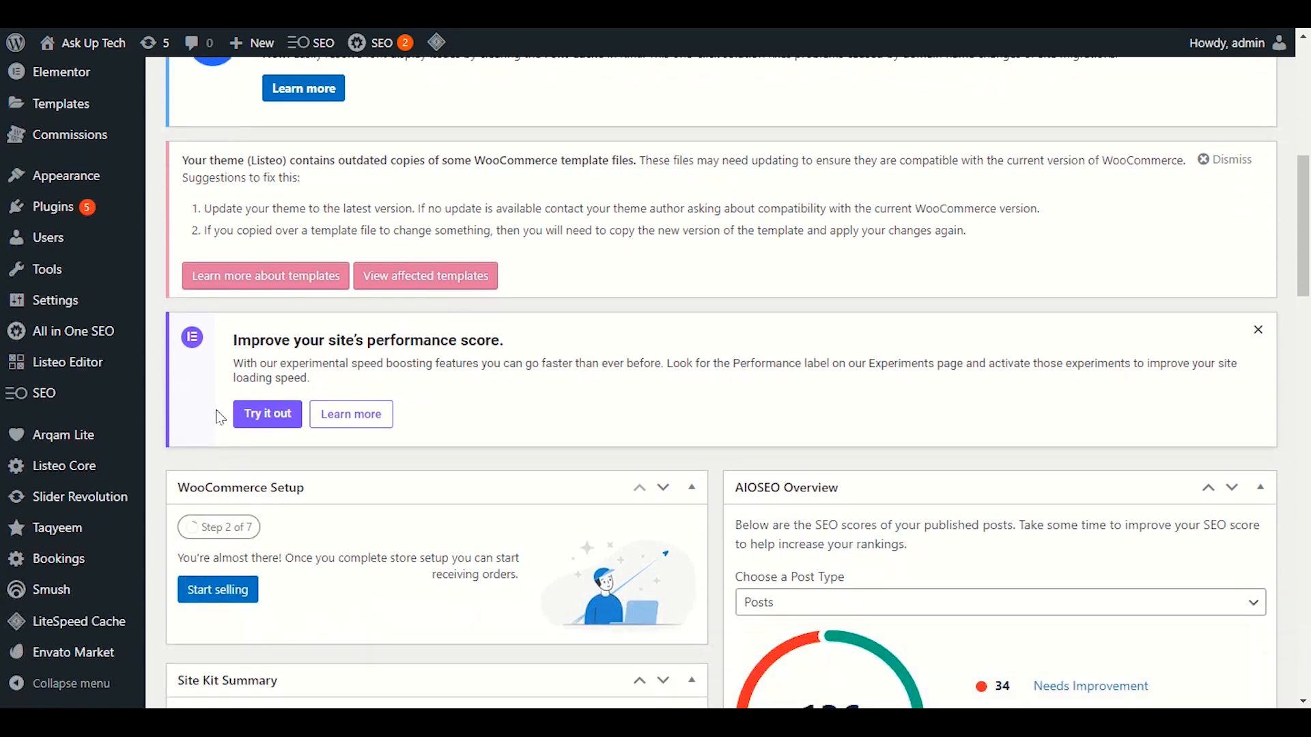
mouse_move(68, 363)
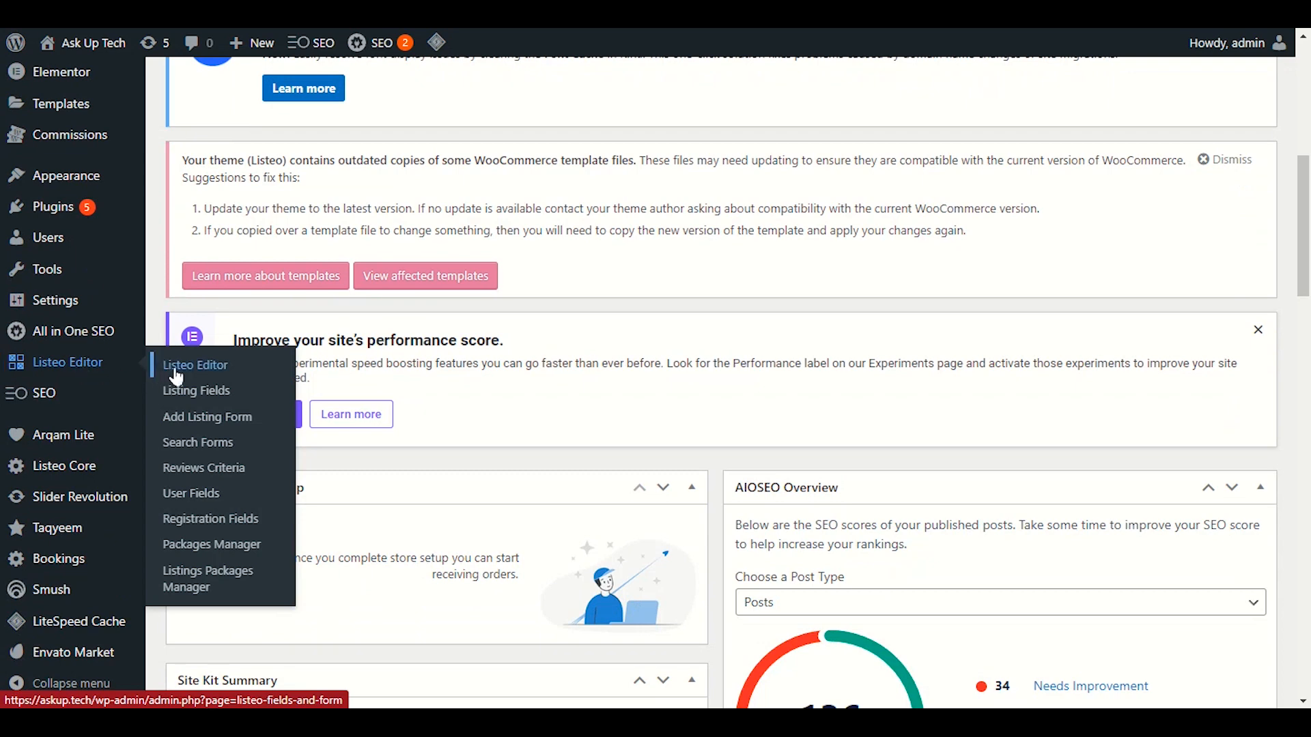
left_click(176, 373)
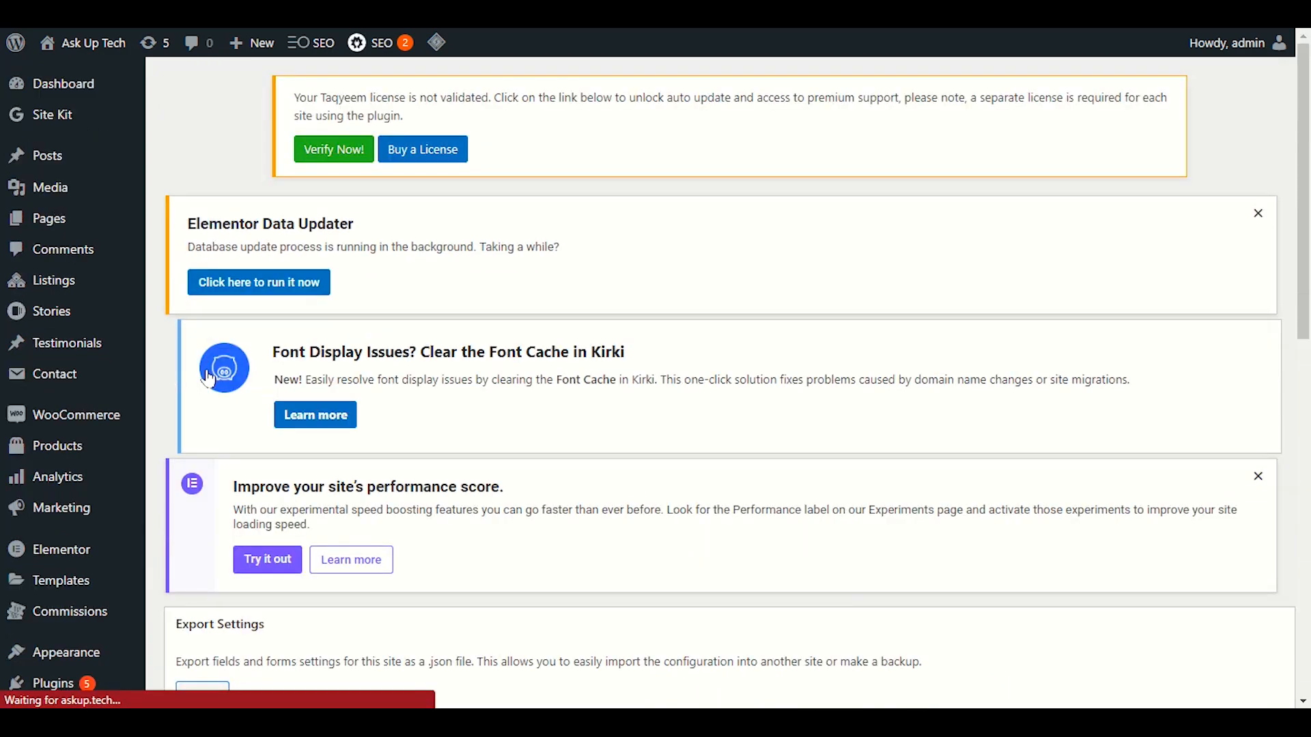
scroll(243, 406, "down", 6)
scroll(243, 405, "down", 3)
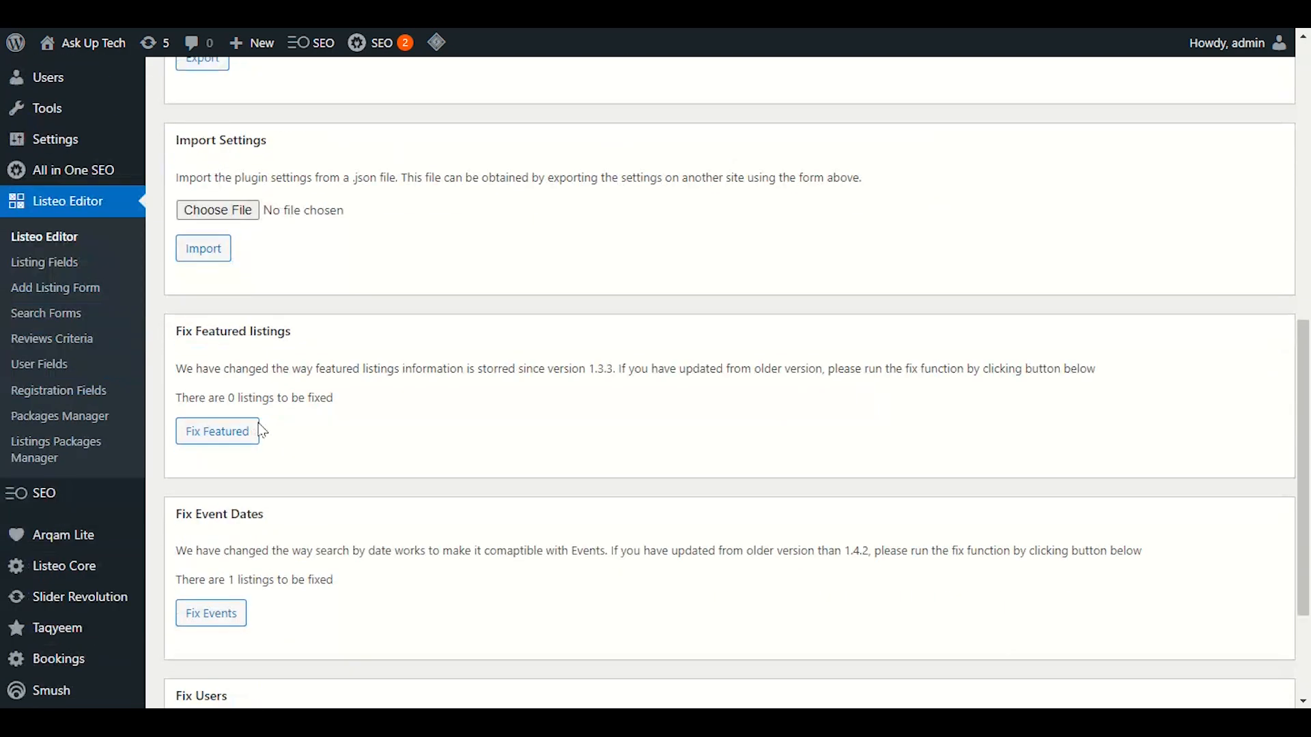
scroll(334, 519, "down", 4)
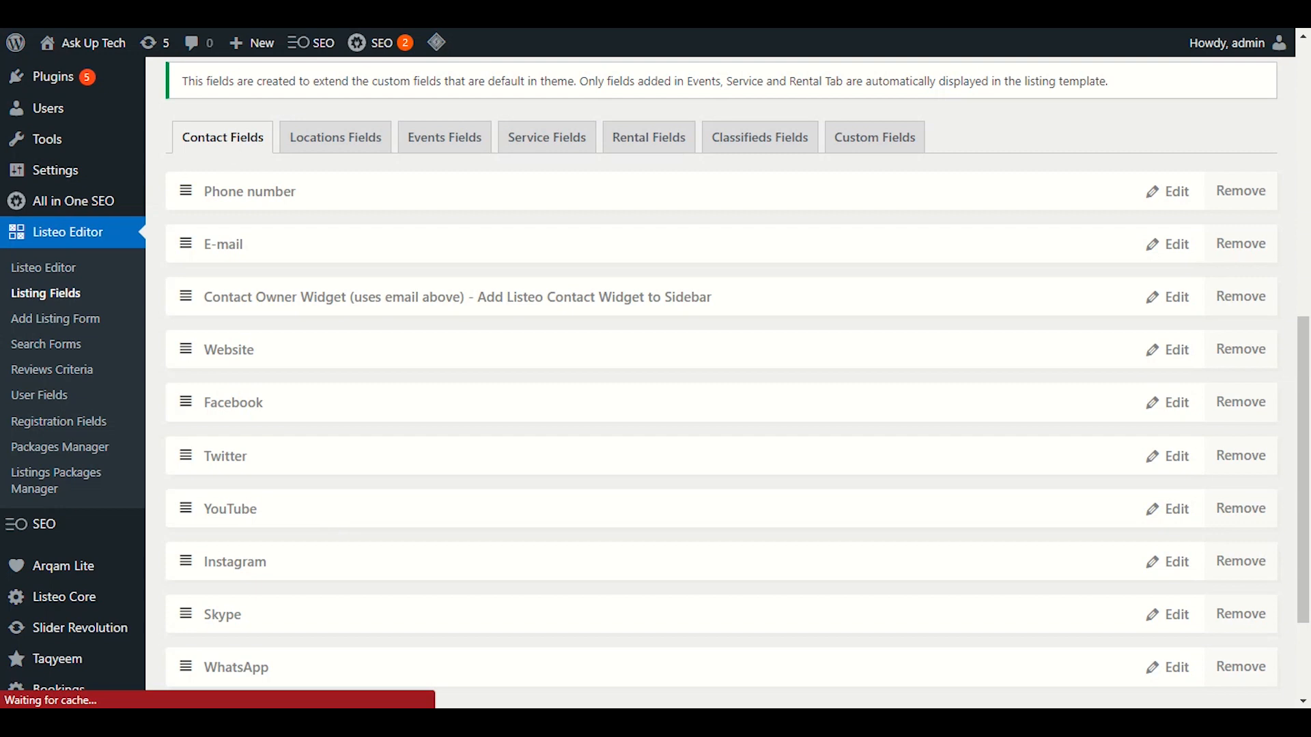
- Close the theme customizer, open the home page for editing with Elementor, and dismiss the What's New announcement
left_click(198, 10)
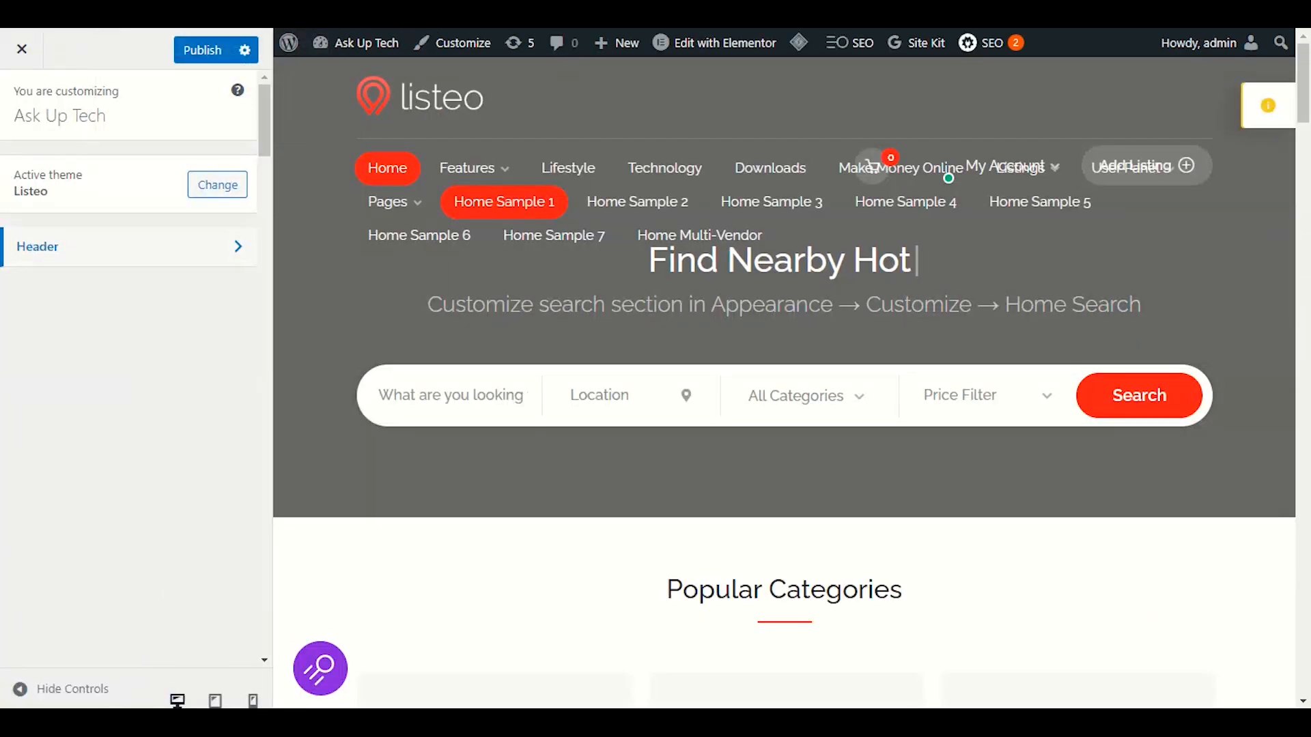
left_click(20, 50)
left_click(812, 102)
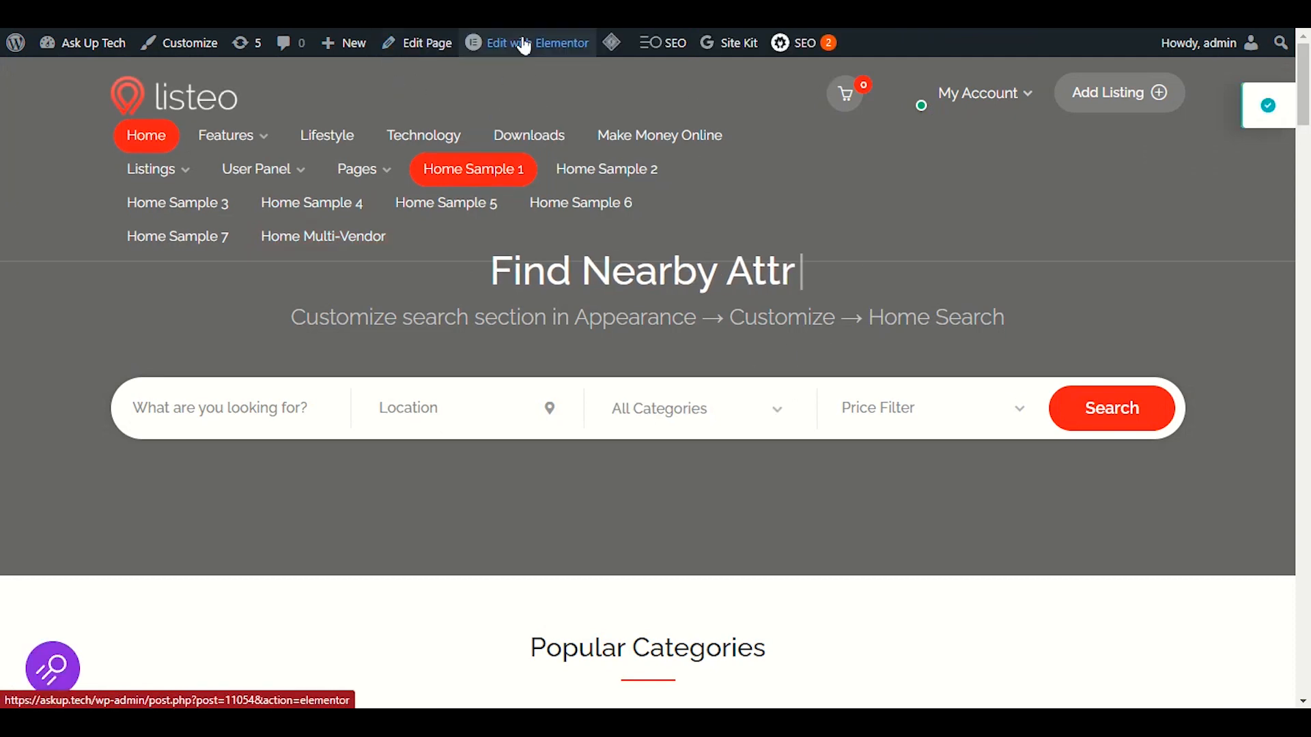
mouse_move(530, 51)
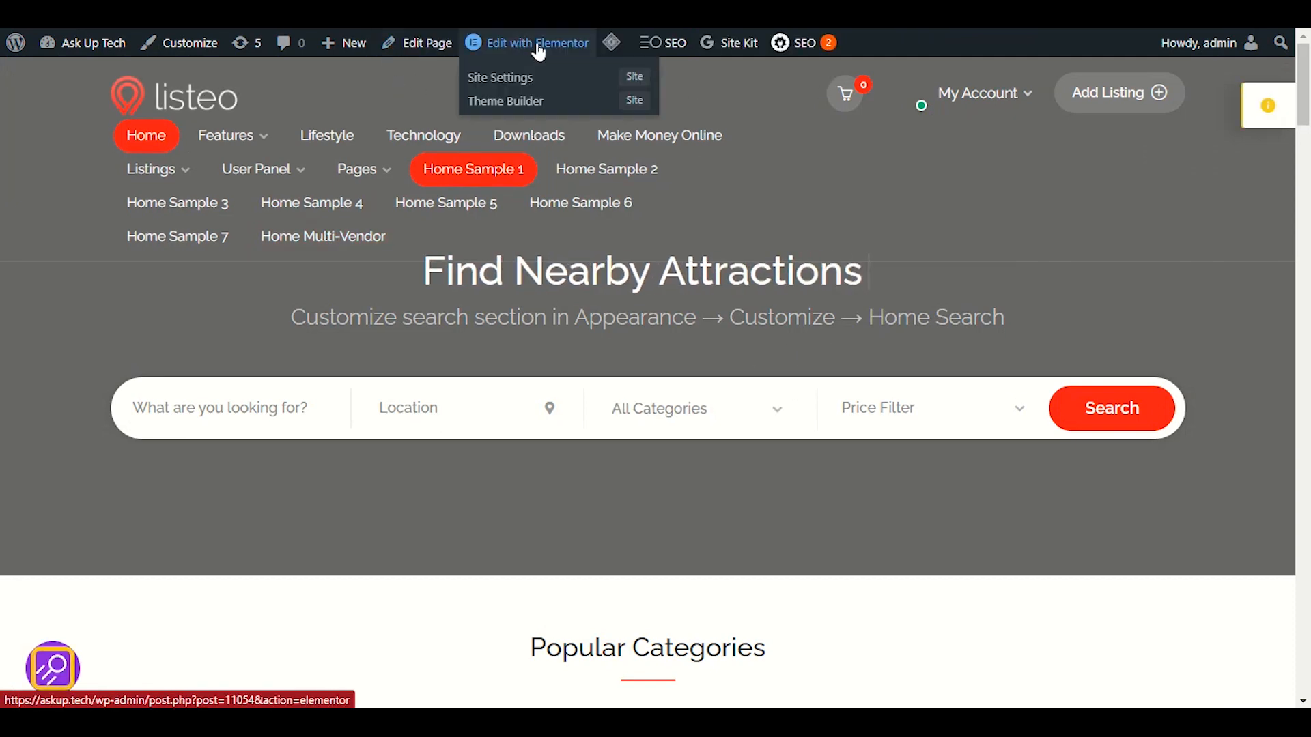
left_click(538, 51)
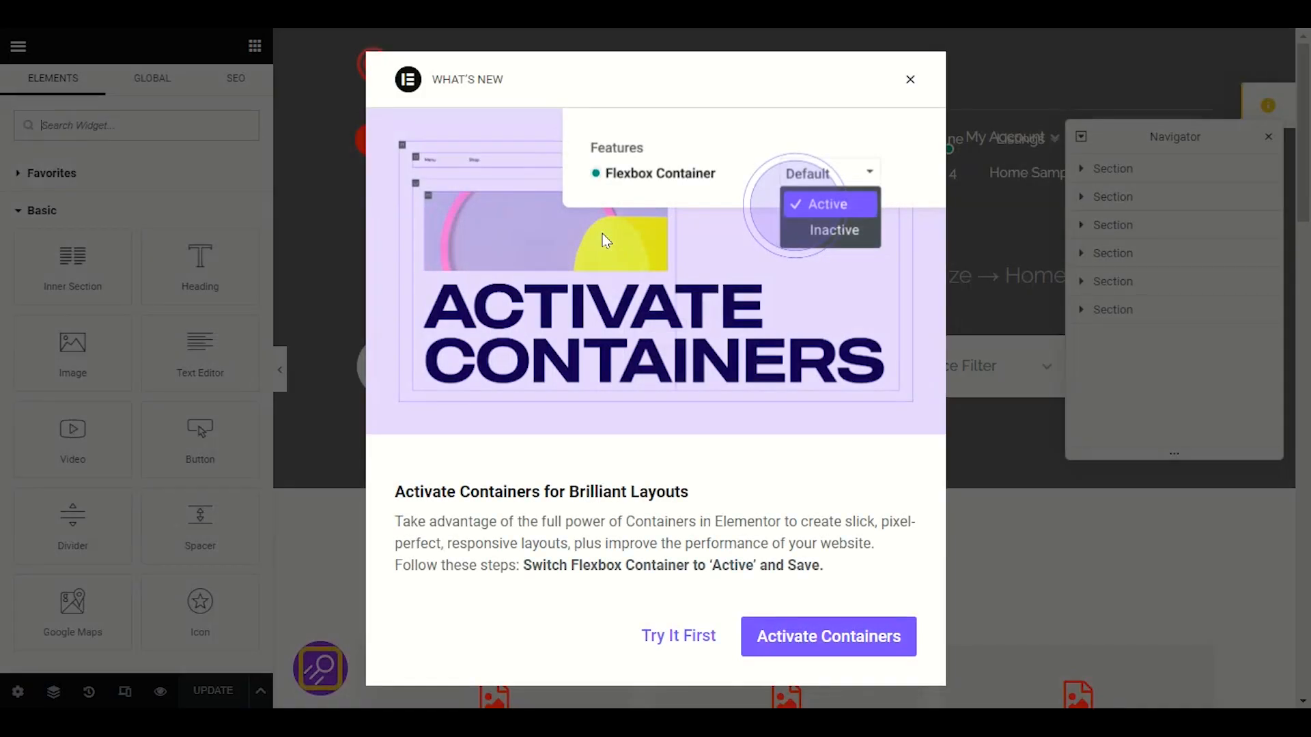
left_click(913, 81)
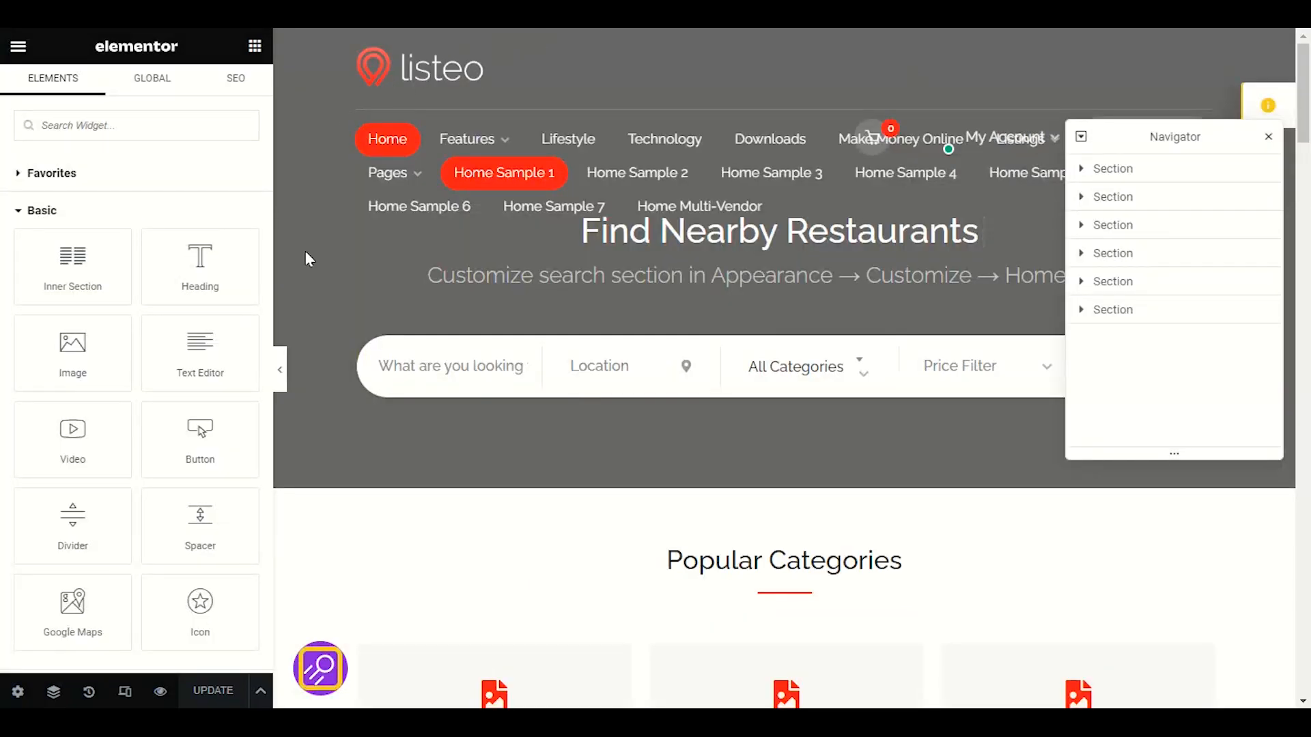
- Look over the home page's upper sections in the Elementor editor and close the Navigator
scroll(649, 382, "down", 4)
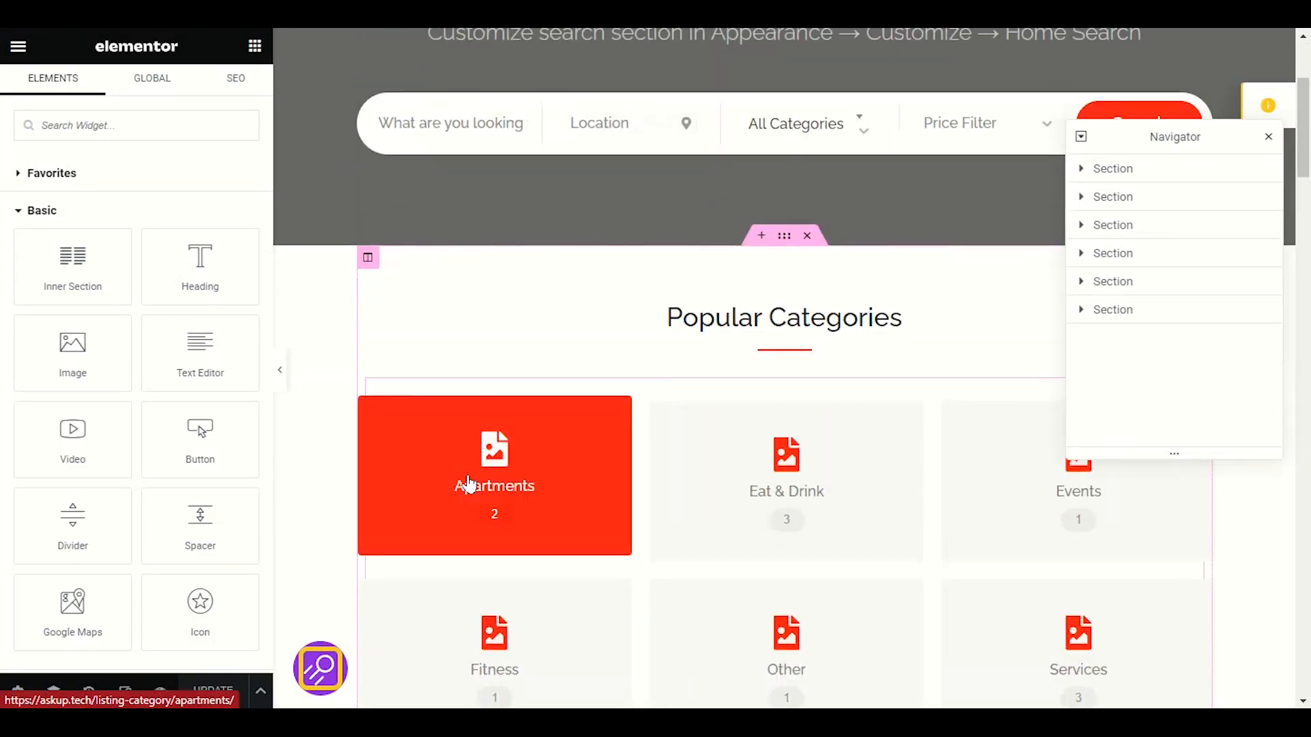
scroll(471, 478, "up", 3)
scroll(472, 482, "up", 1)
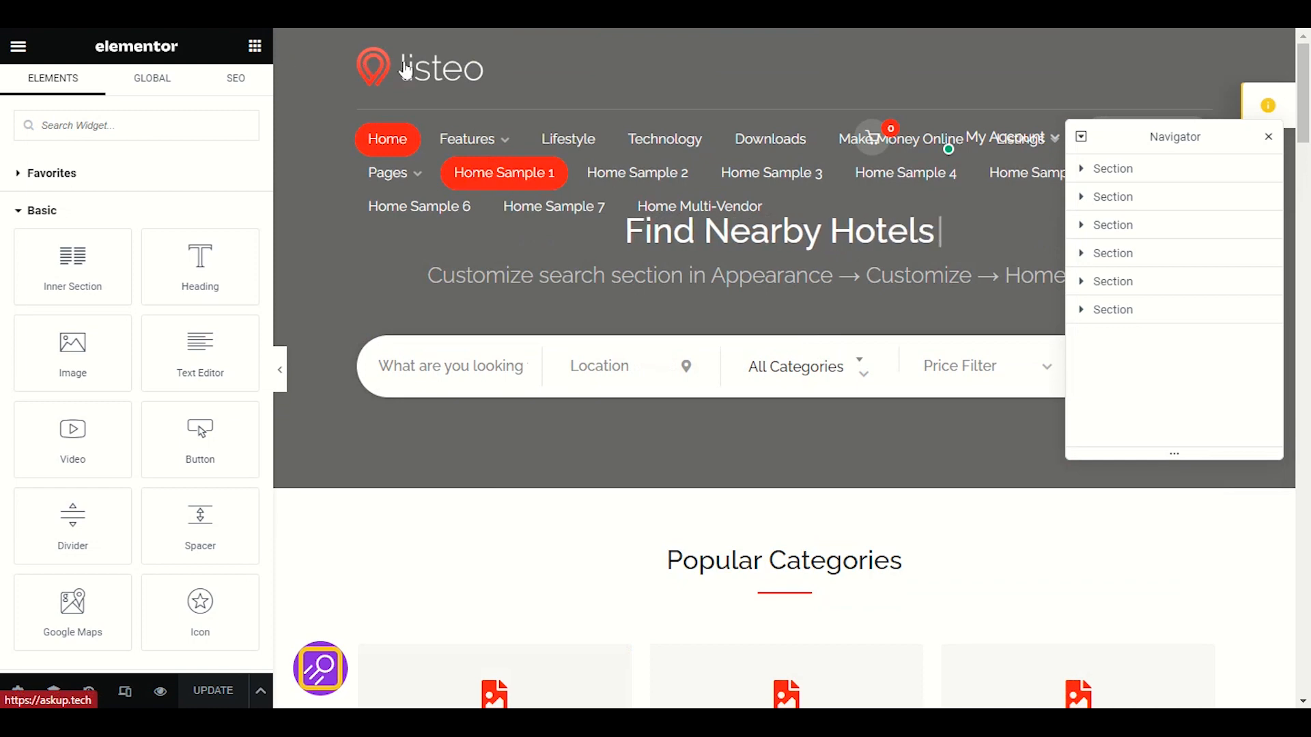
left_click(1272, 142)
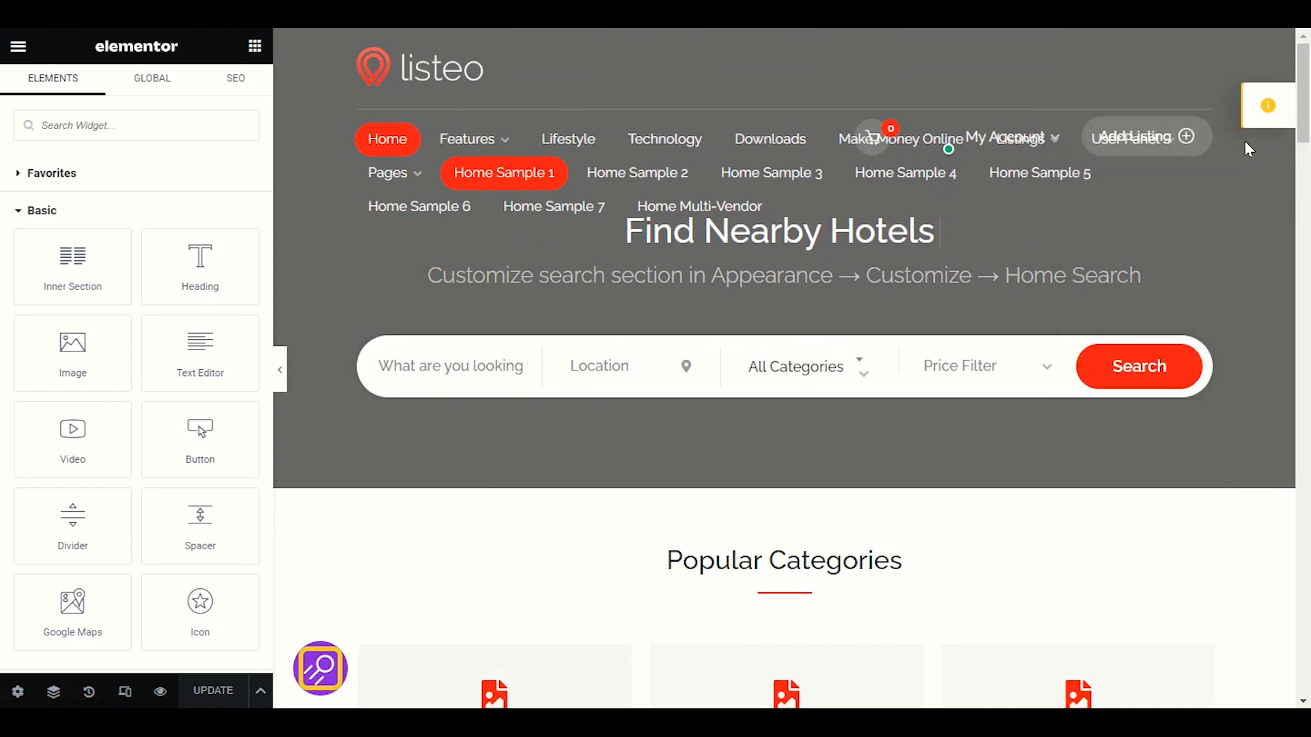
- Open the Popular Categories taxonomy grid for editing and view the categories offered for inclusion
scroll(948, 129, "down", 4)
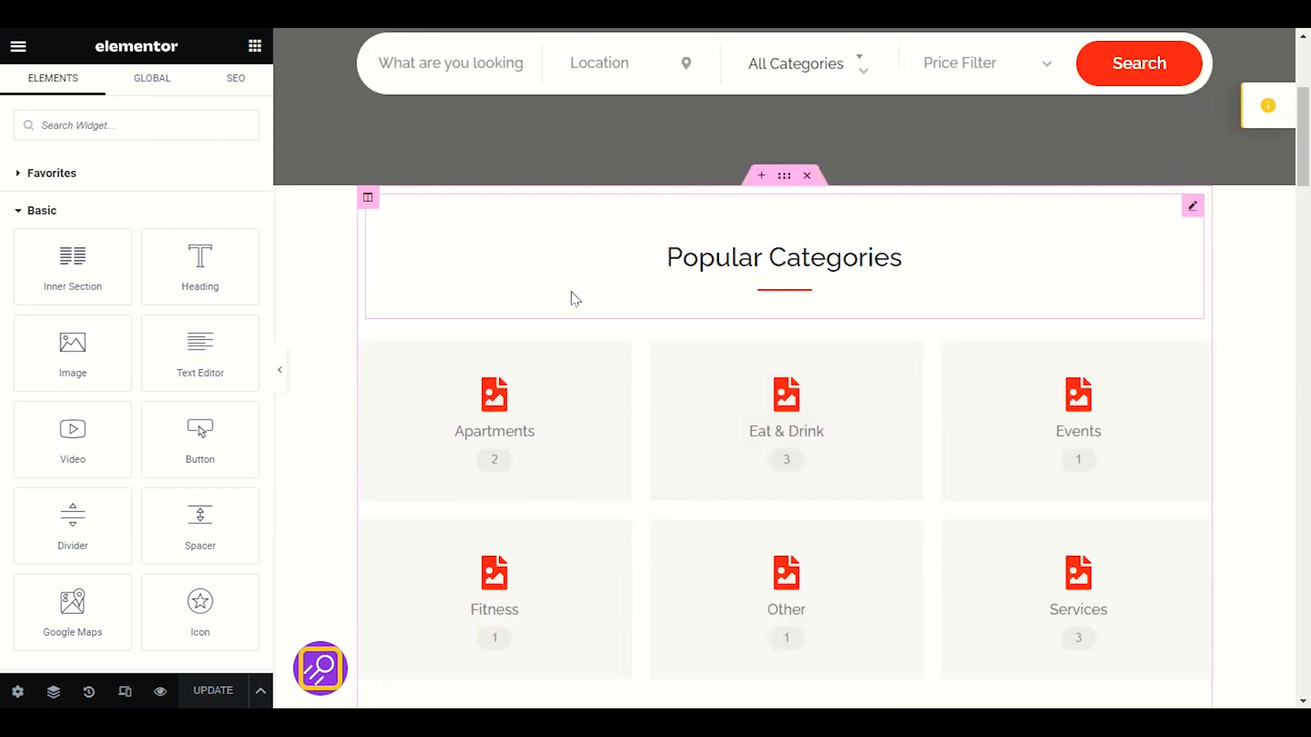
scroll(604, 333, "down", 2)
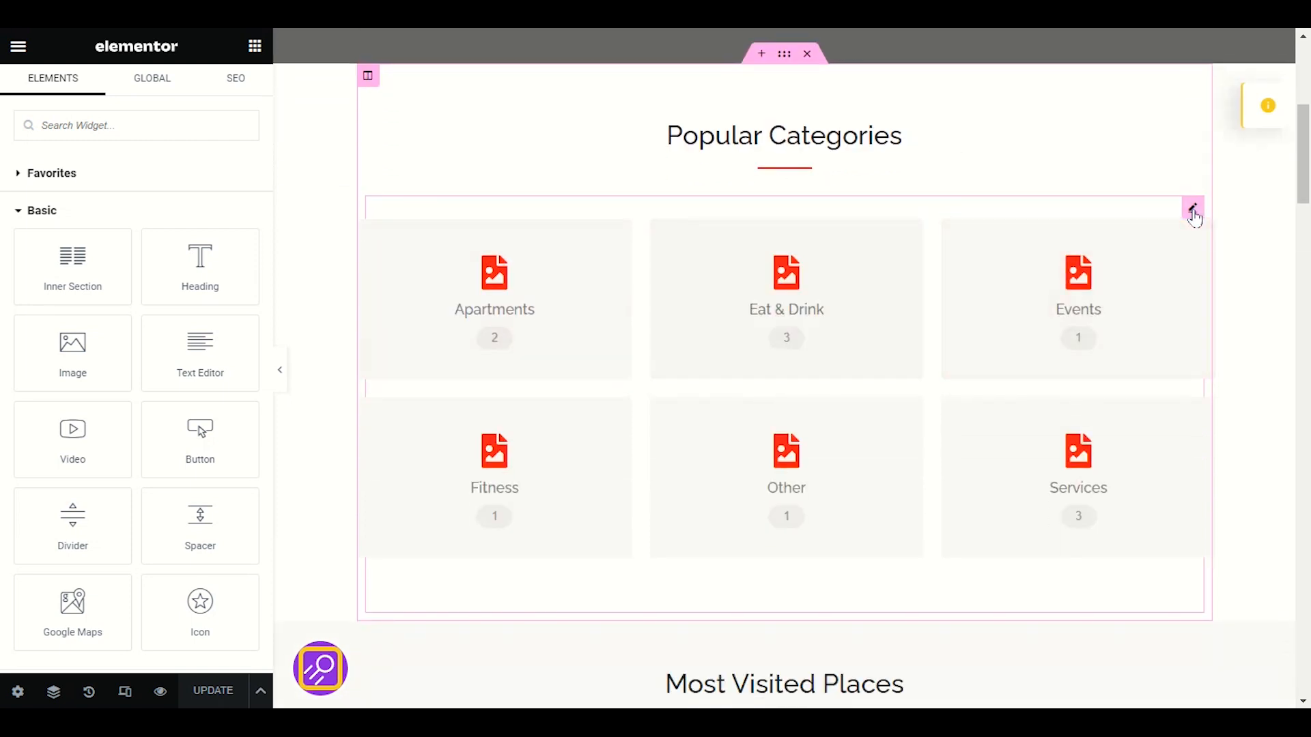
left_click(1193, 217)
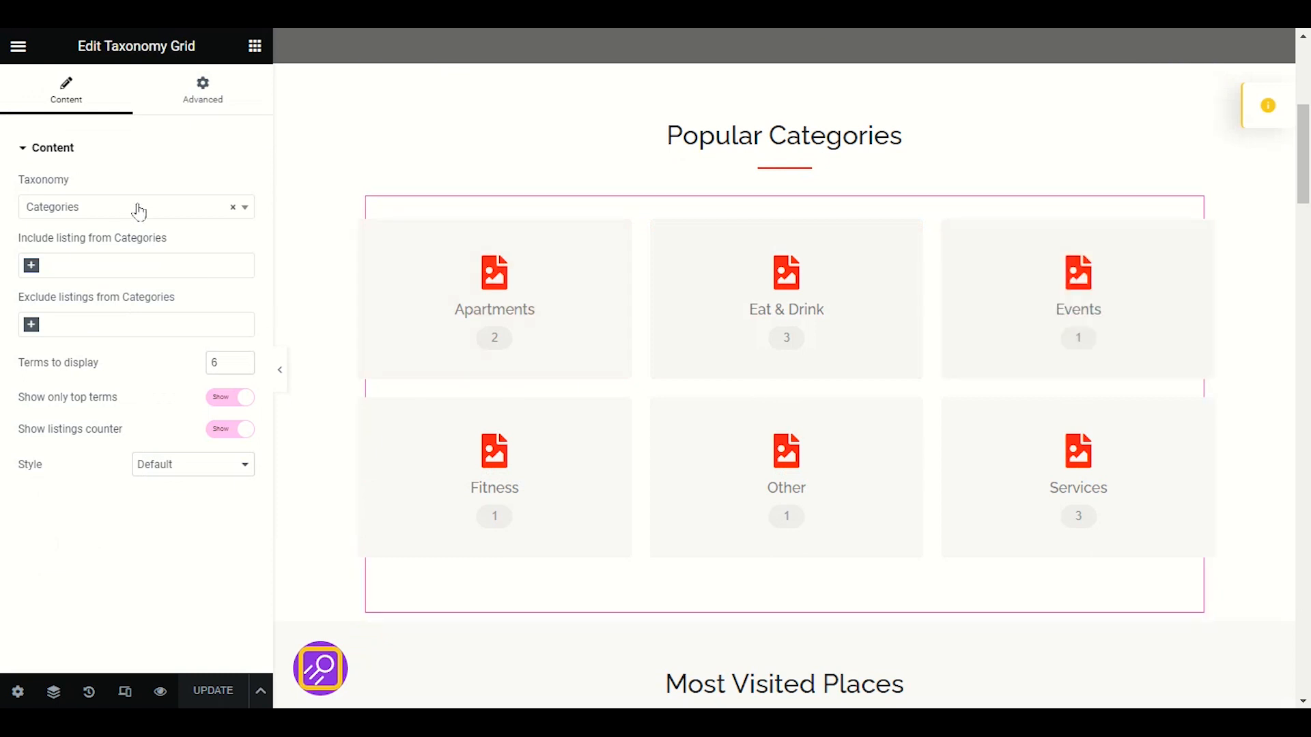
left_click(97, 270)
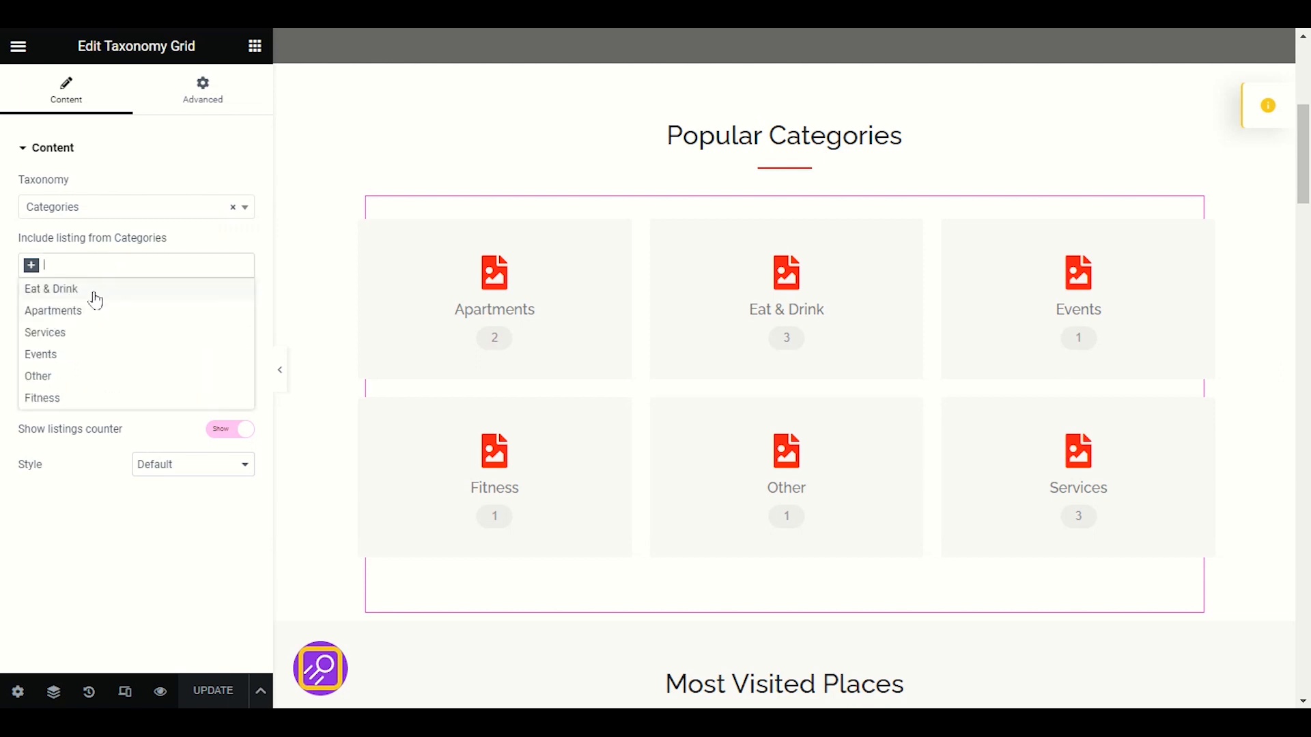
left_click(123, 242)
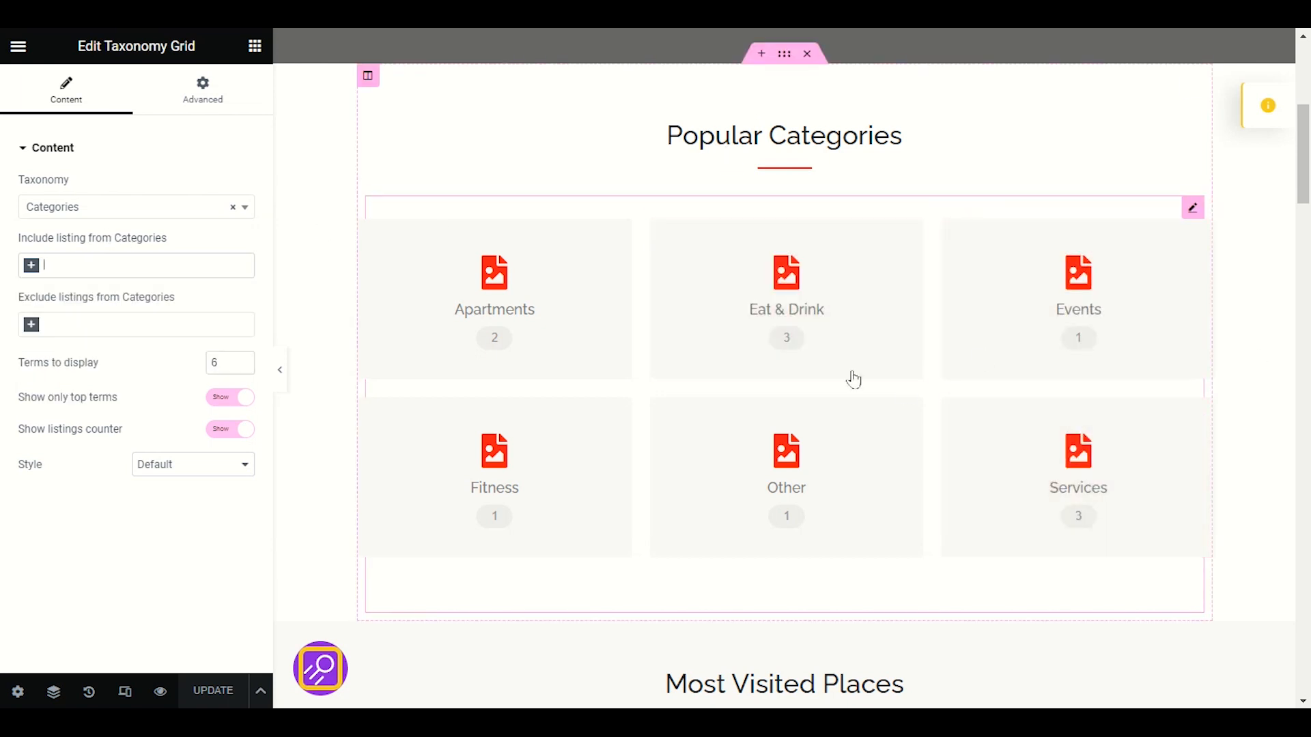
left_click(79, 265)
left_click(148, 245)
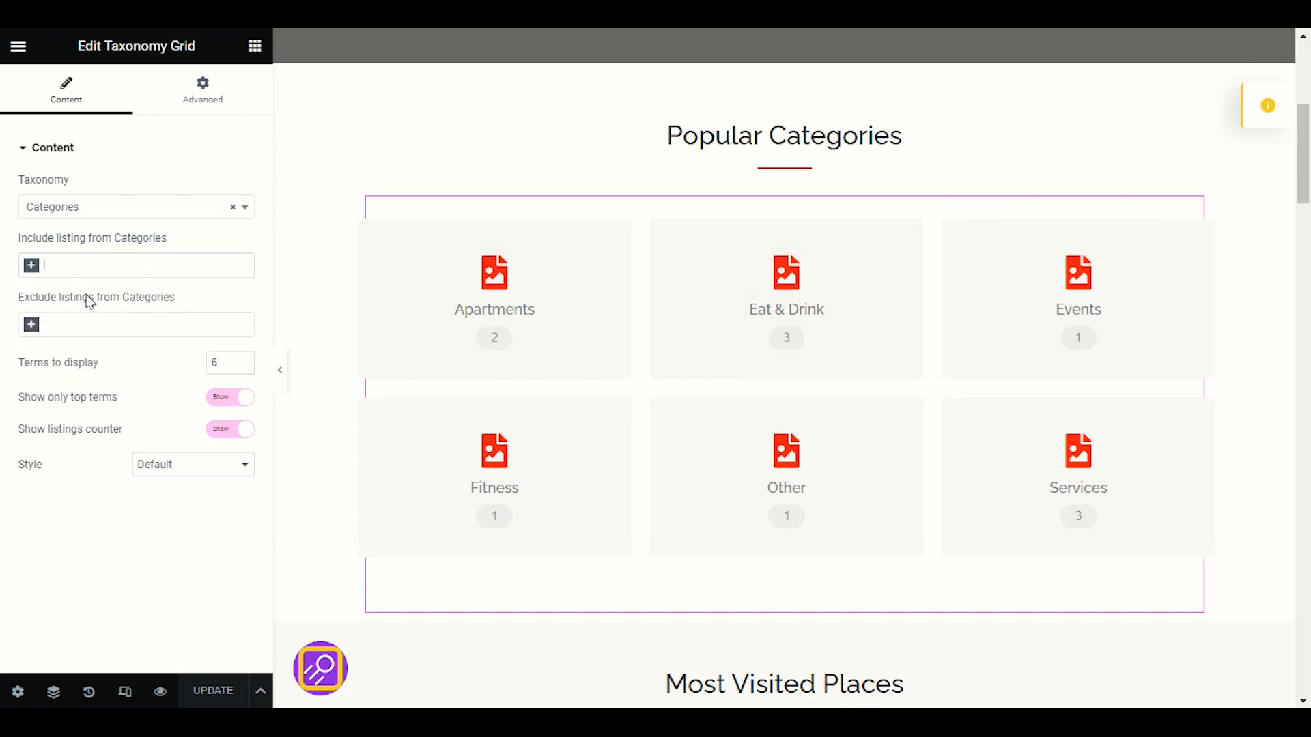
- Exclude the Eat & Drink category from the Popular Categories grid and dismiss the Microsoft To Do reminder
left_click(105, 321)
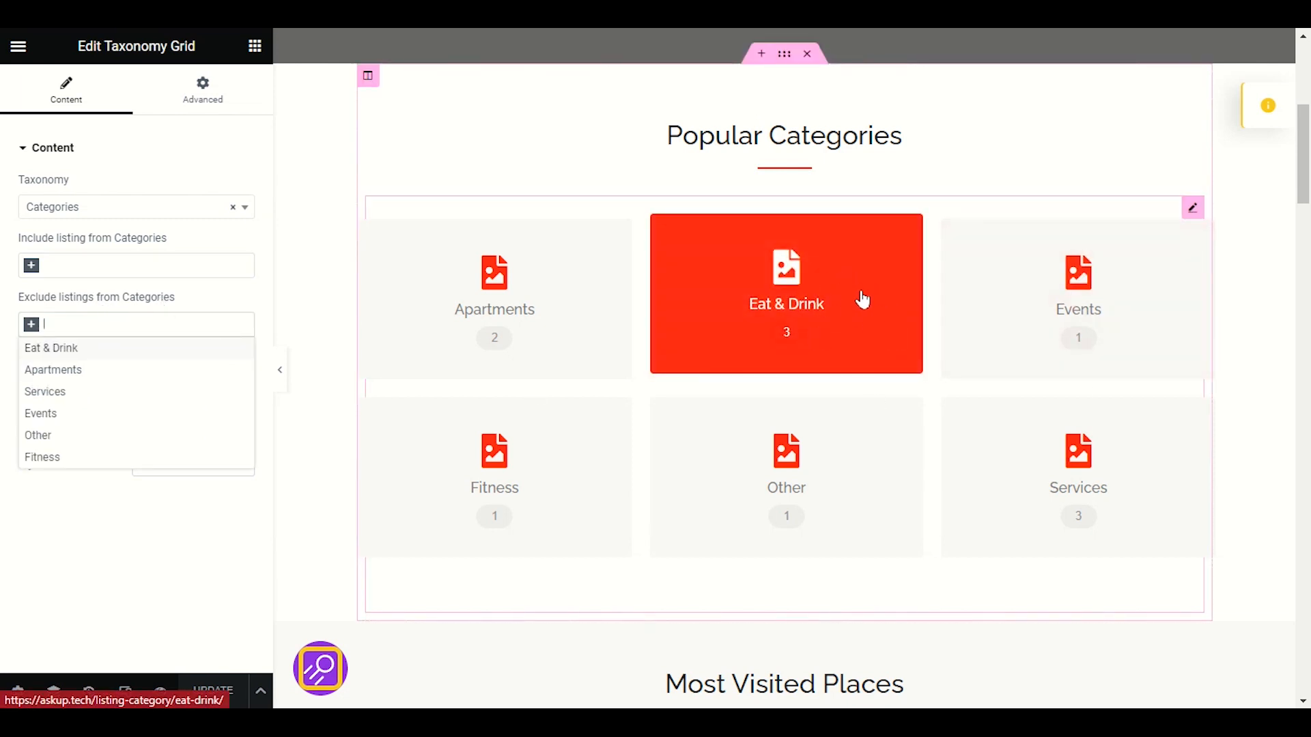
left_click(79, 351)
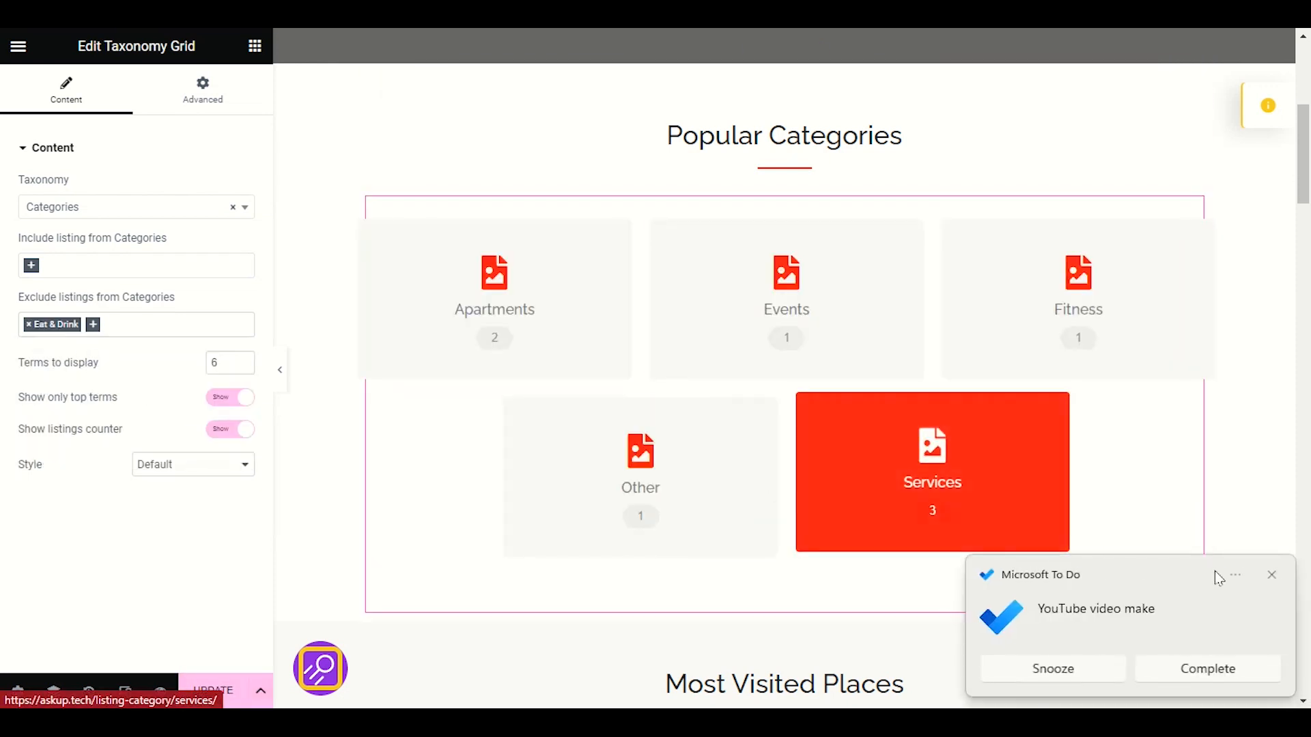
left_click(1271, 574)
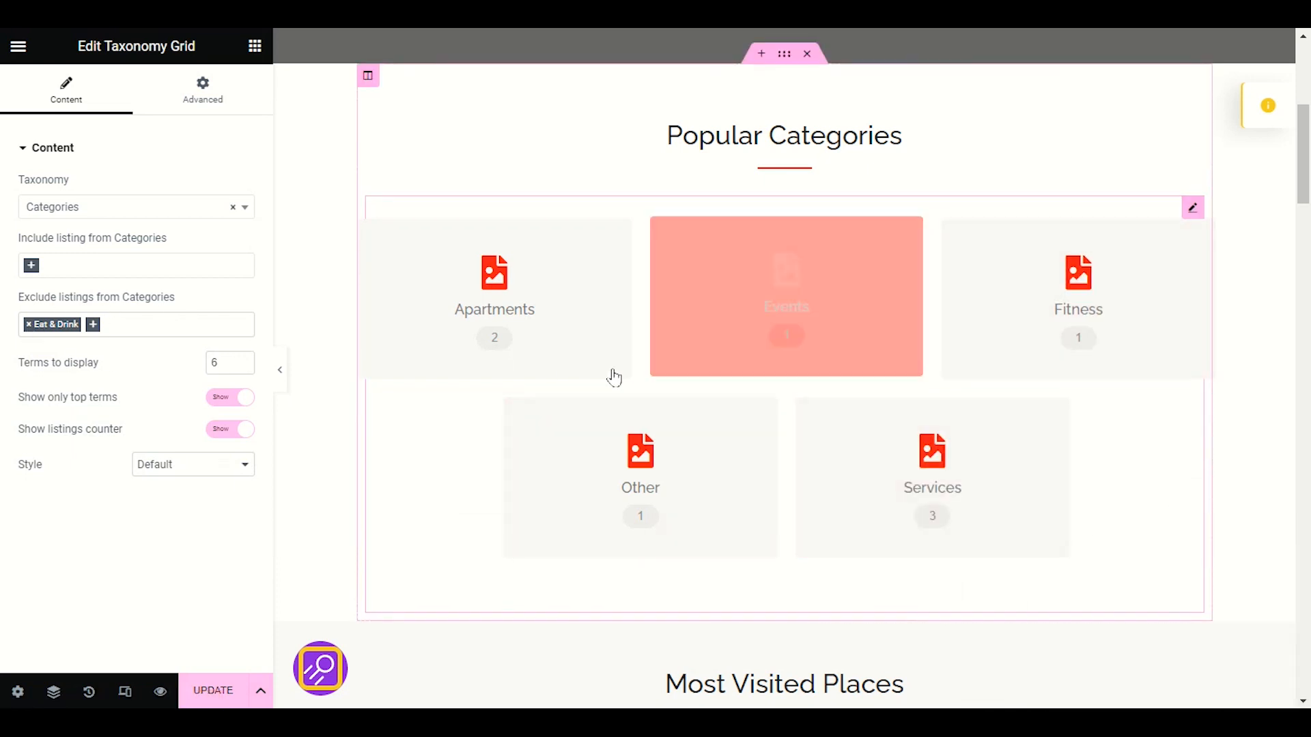
- Remove Eat & Drink from the Popular Categories grid's excluded categories
left_click(27, 327)
left_click(27, 325)
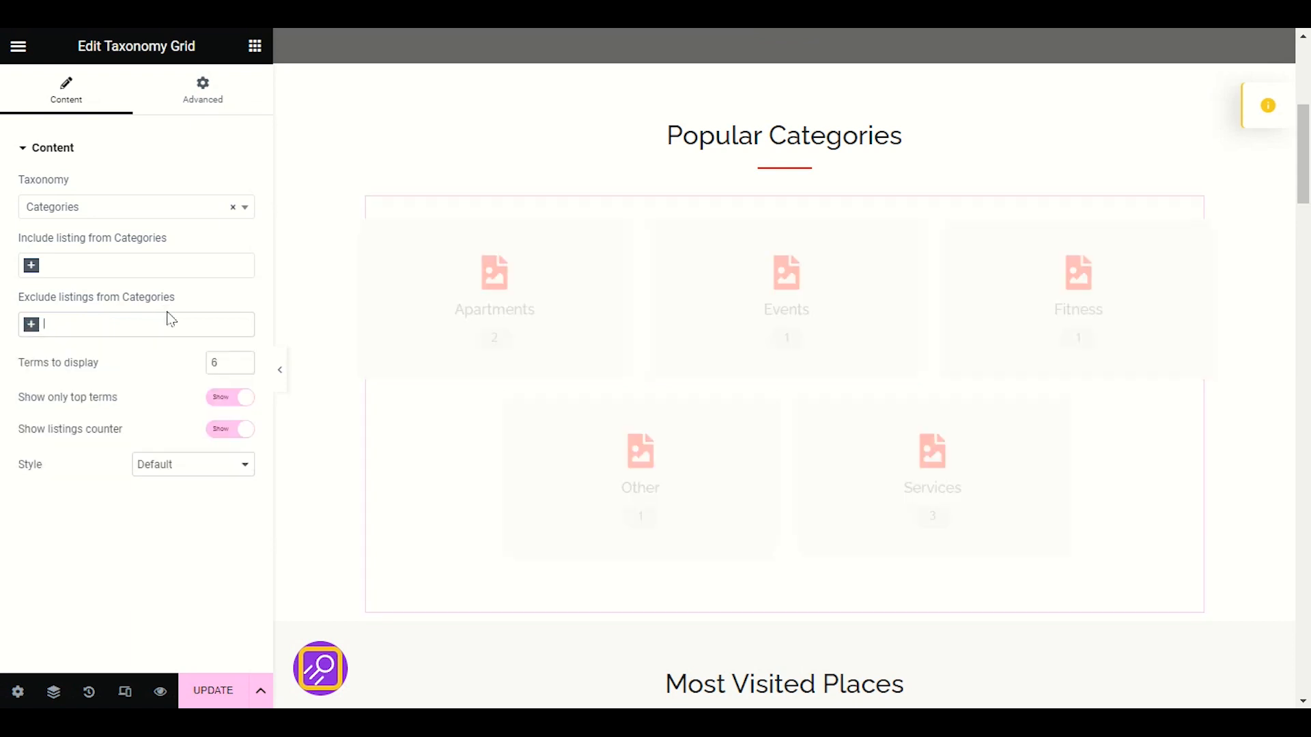
scroll(604, 374, "down", 3)
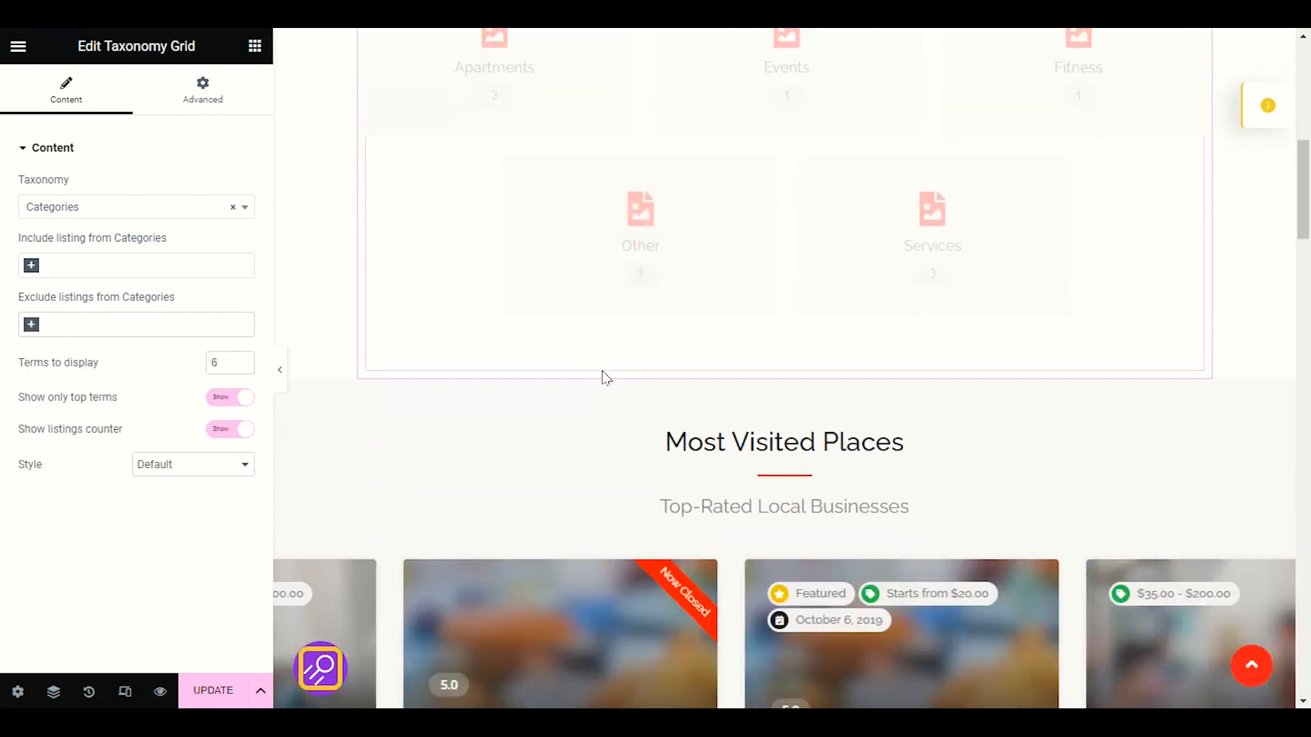
- Open the Most Visited Places headline for editing and look over the listings carousel and the home page sections below it
scroll(604, 378, "down", 3)
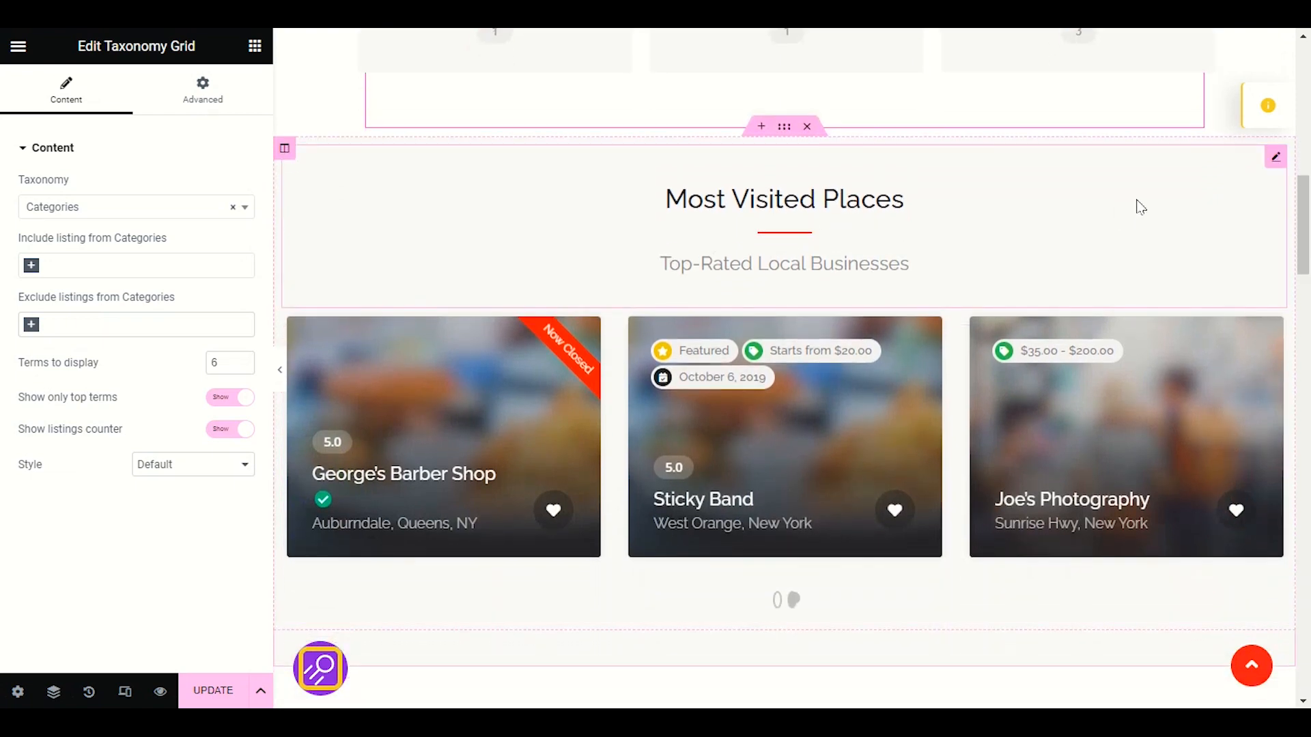
left_click(1274, 163)
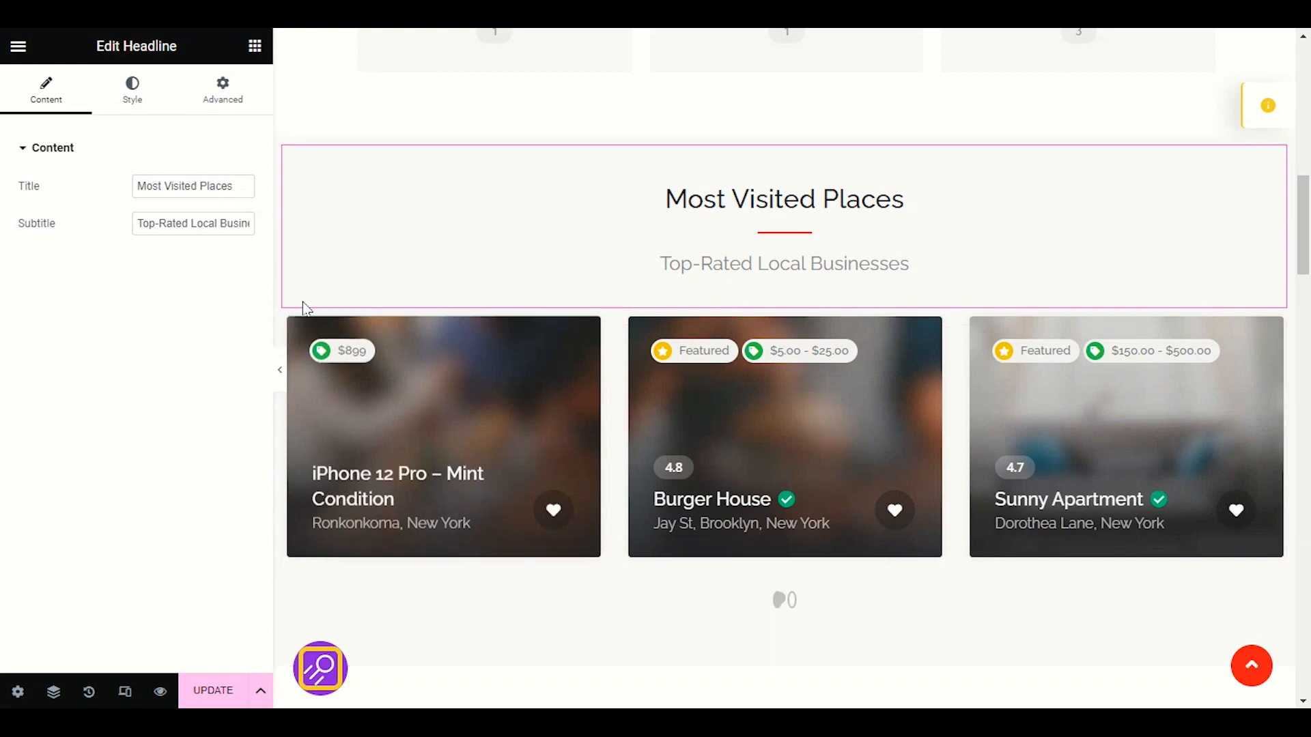
scroll(553, 485, "down", 7)
scroll(555, 477, "up", 5)
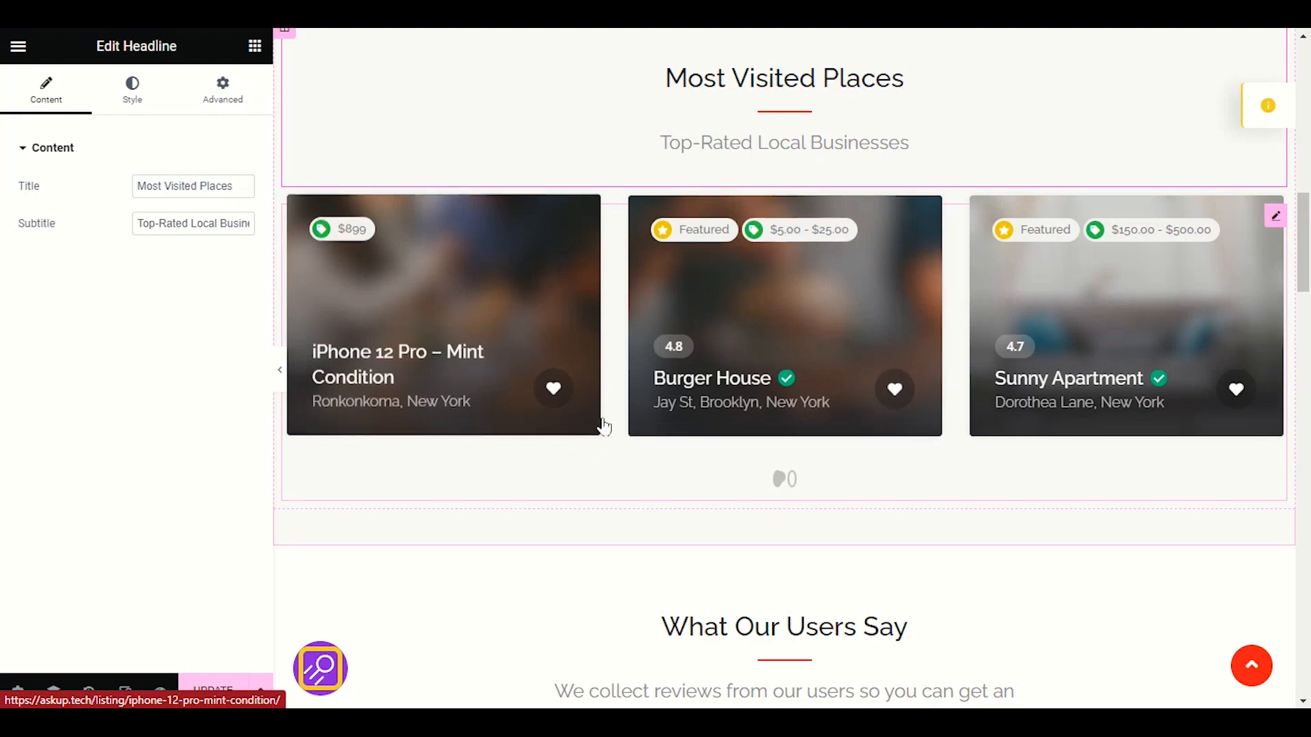
scroll(600, 424, "down", 9)
scroll(586, 509, "up", 6)
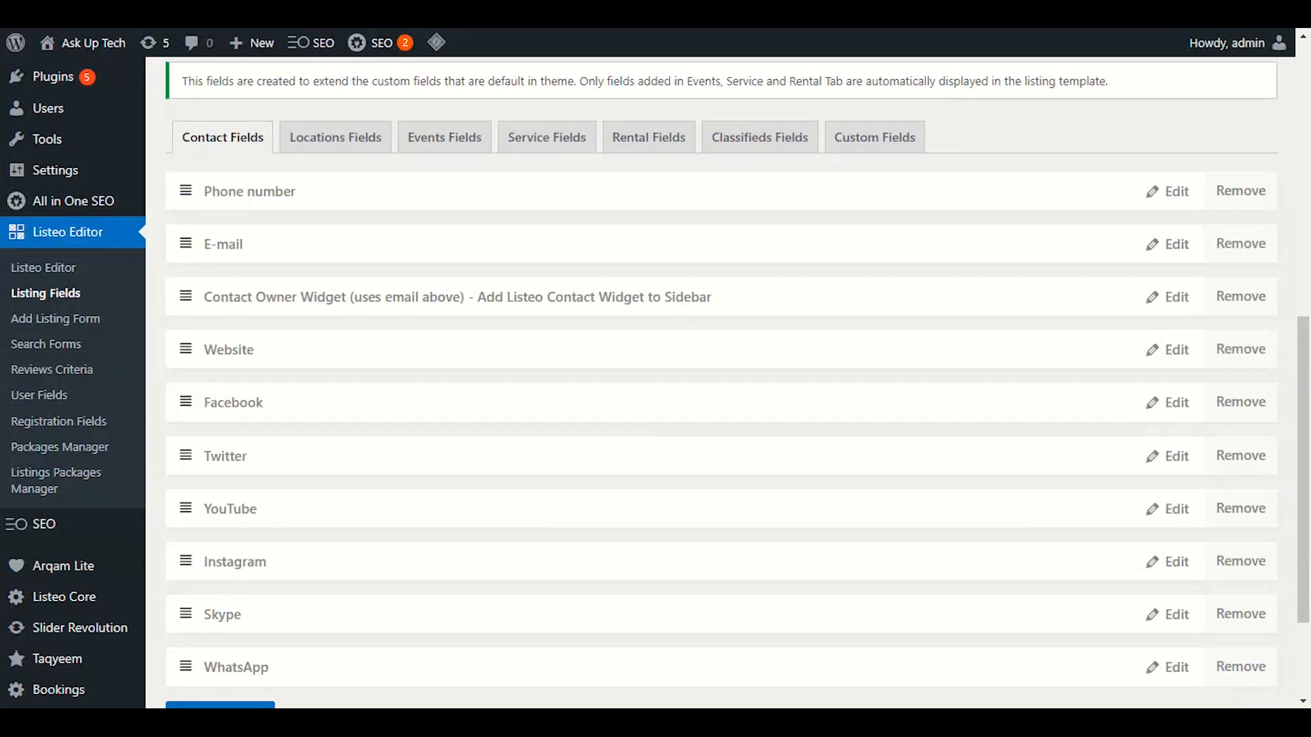
- Switch to the WordPress admin and examine the Listeo Editor's Listings Packages Manager with its listings and package-change options
scroll(140, 389, "up", 5)
mouse_move(133, 326)
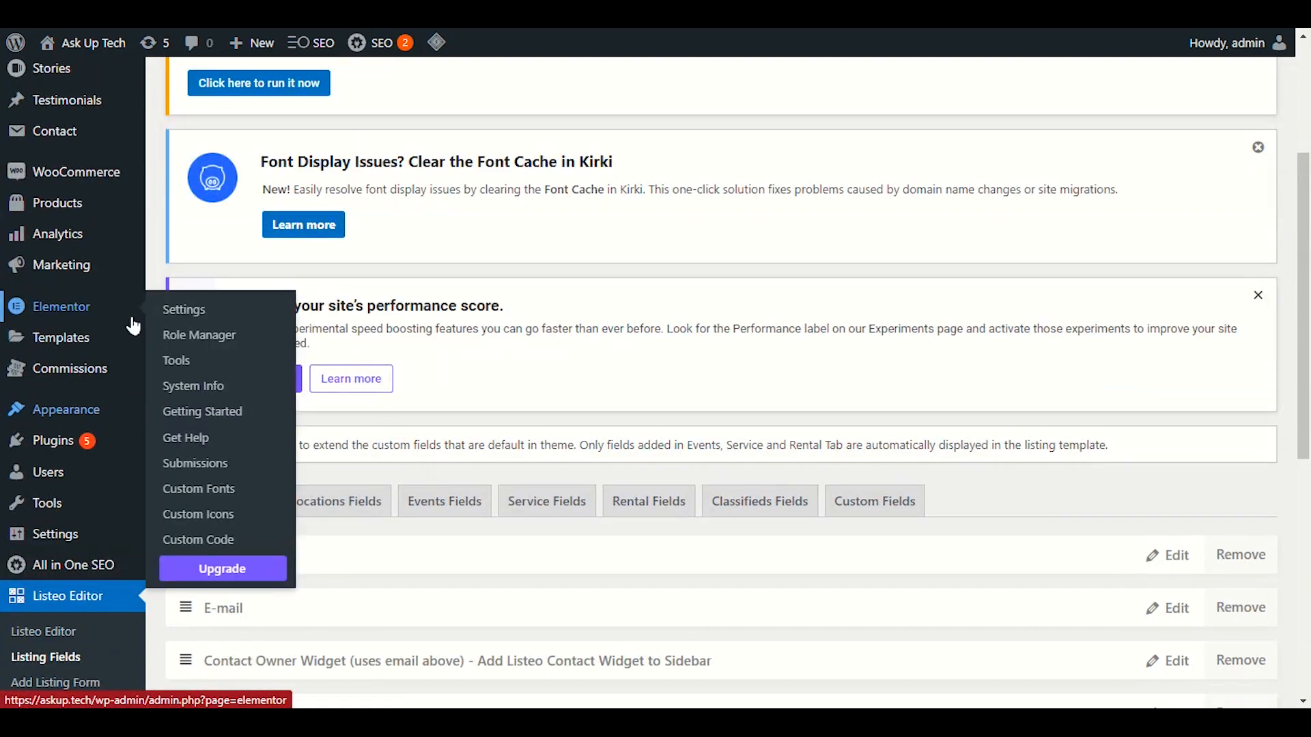
scroll(133, 326, "up", 4)
scroll(140, 291, "down", 5)
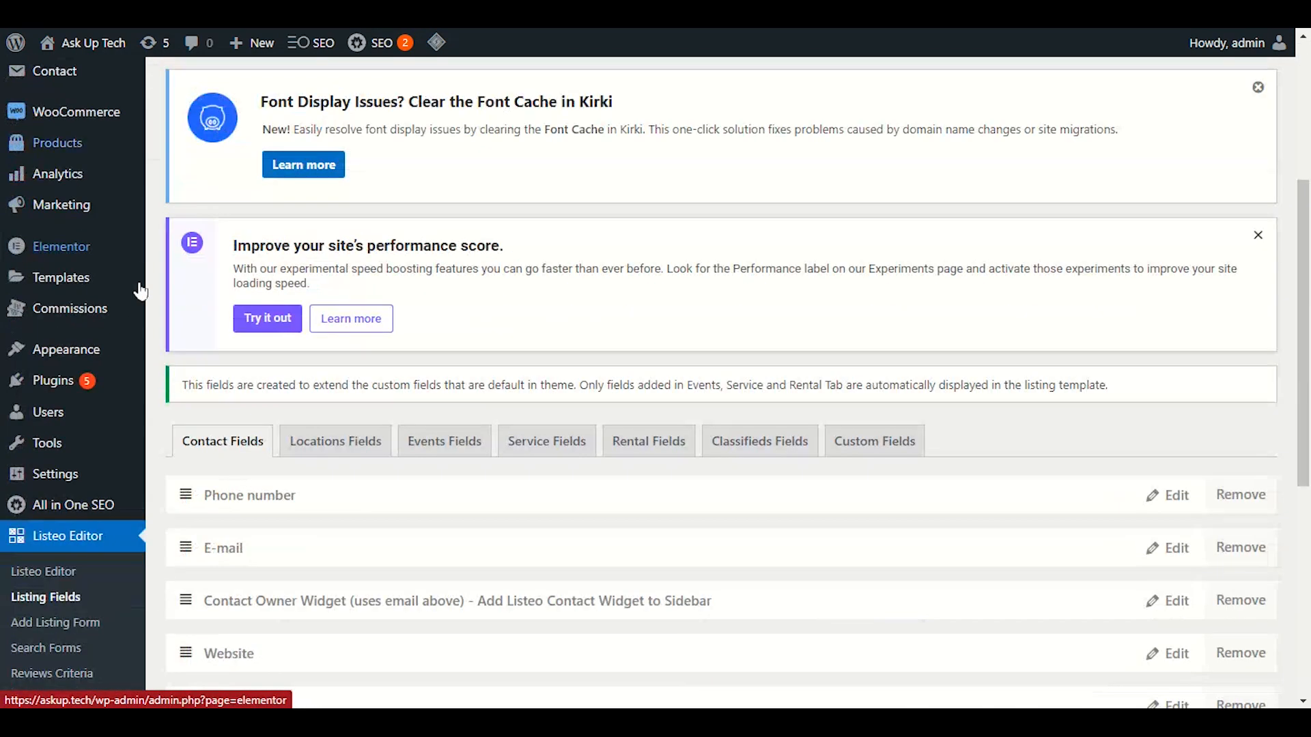
scroll(140, 292, "down", 4)
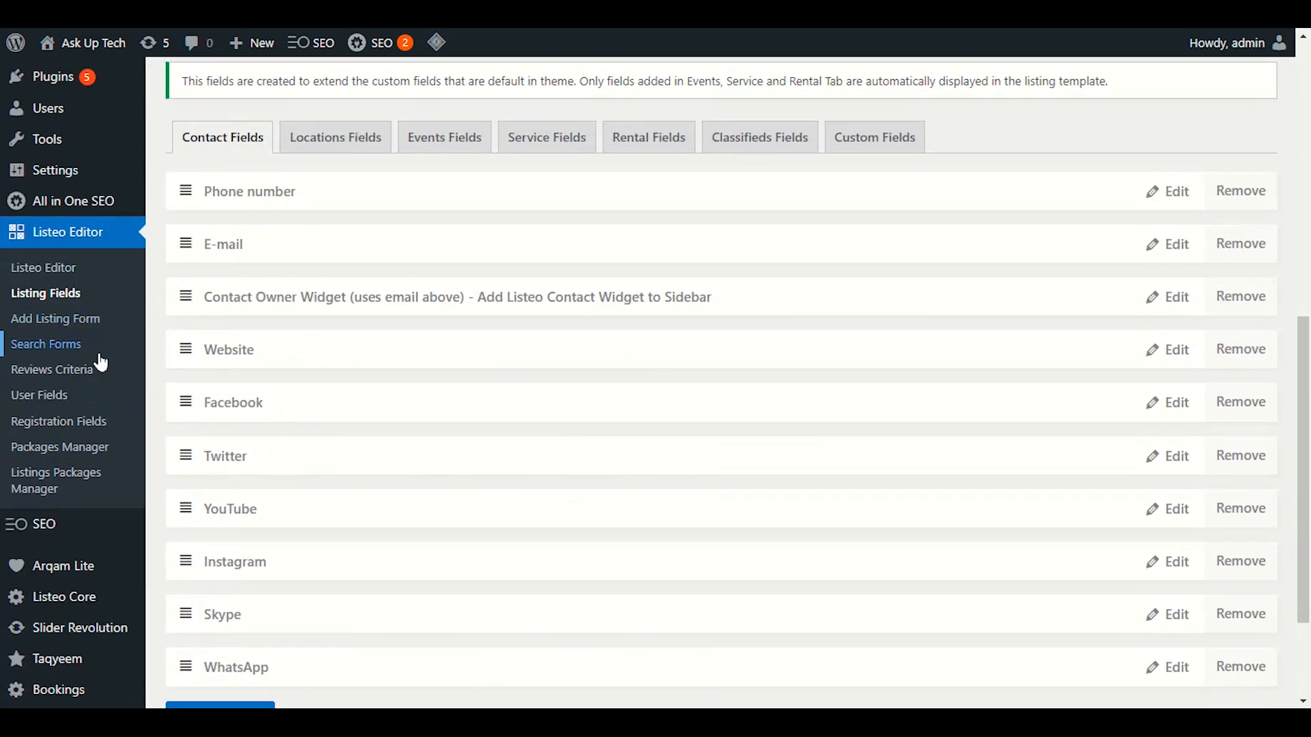
left_click(71, 484)
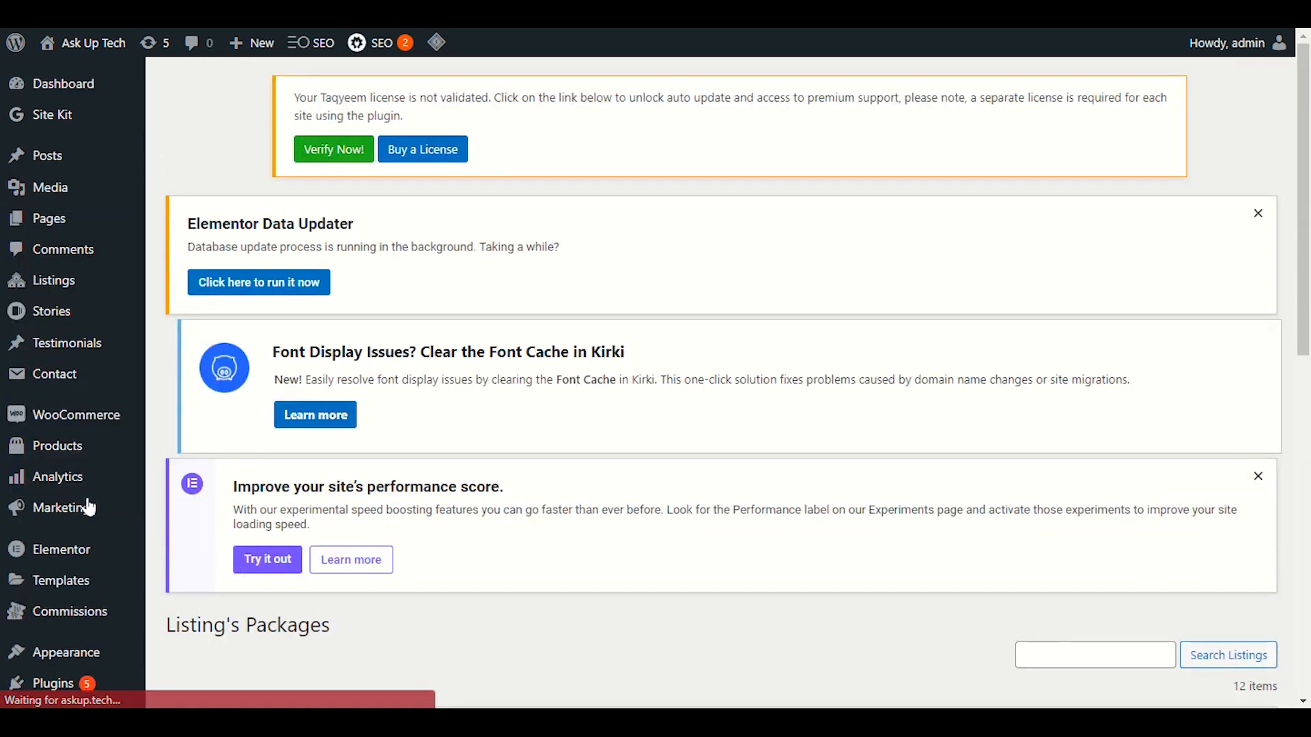
scroll(293, 424, "down", 6)
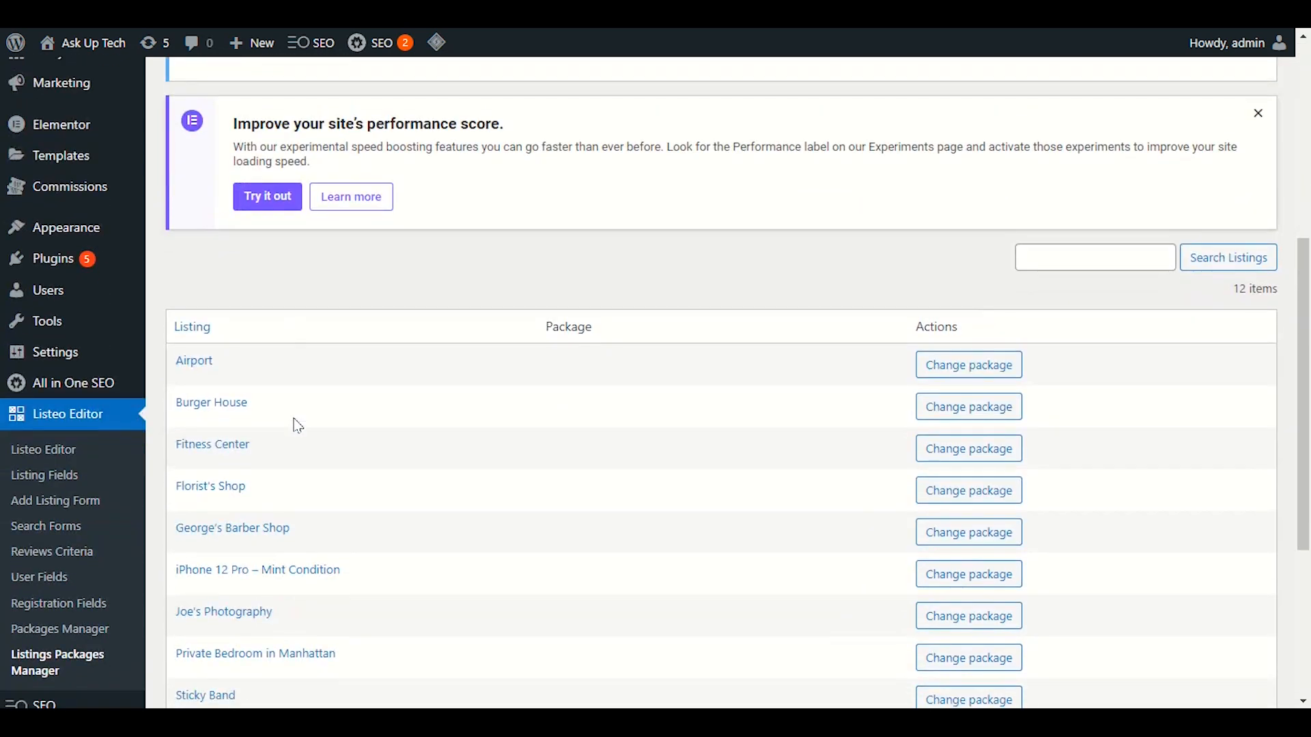
scroll(298, 425, "down", 4)
scroll(297, 425, "up", 3)
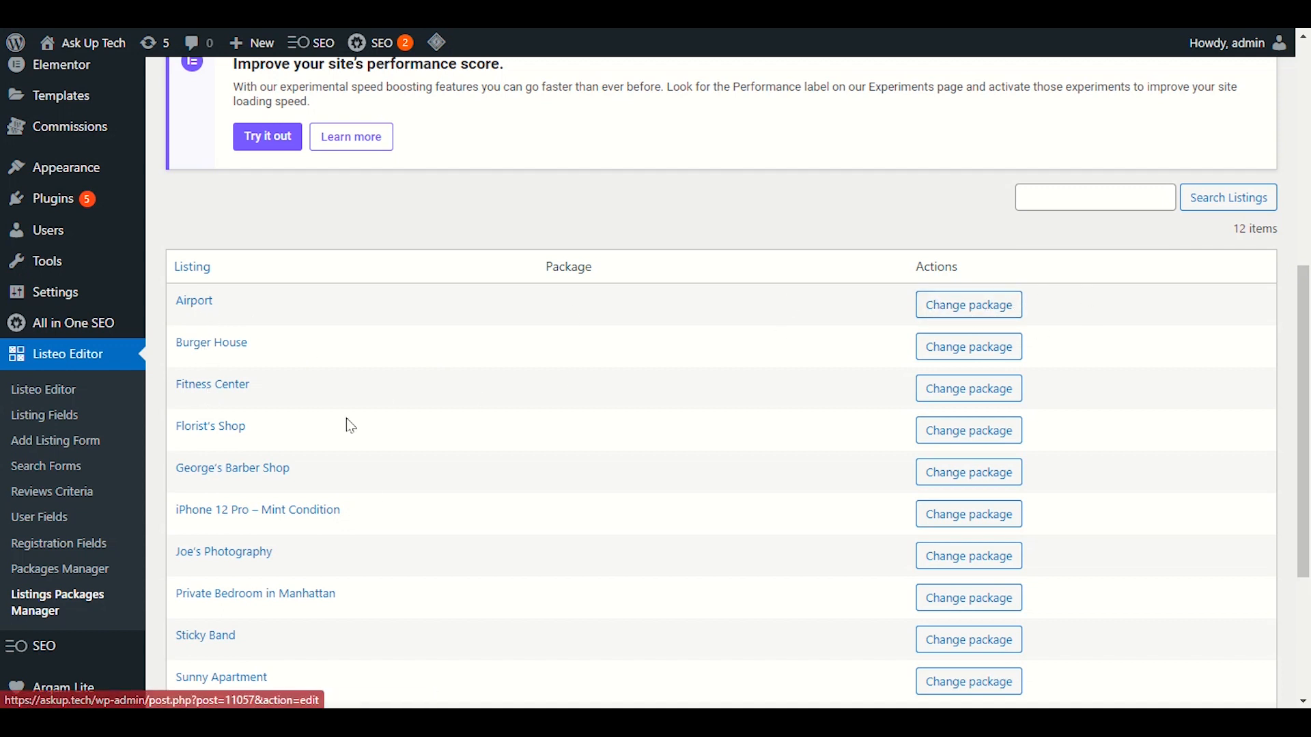
scroll(335, 430, "down", 1)
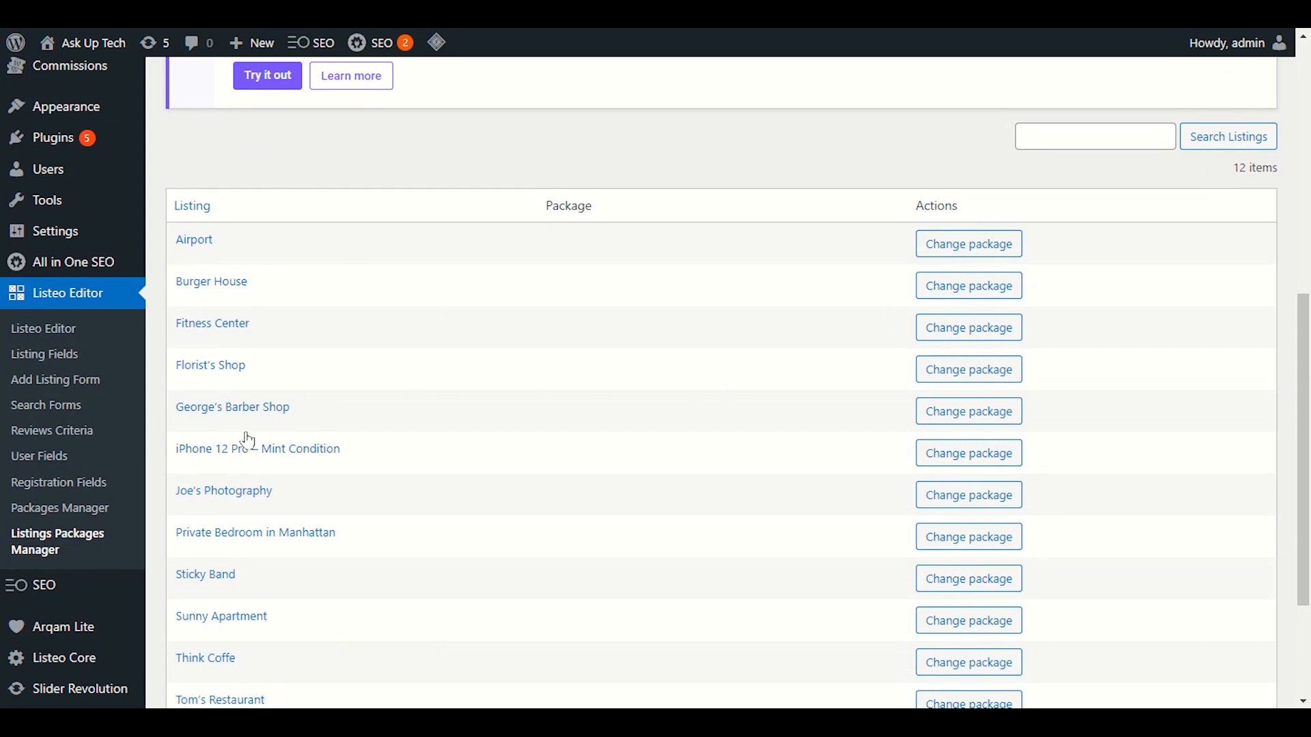
scroll(327, 443, "down", 3)
scroll(322, 437, "up", 3)
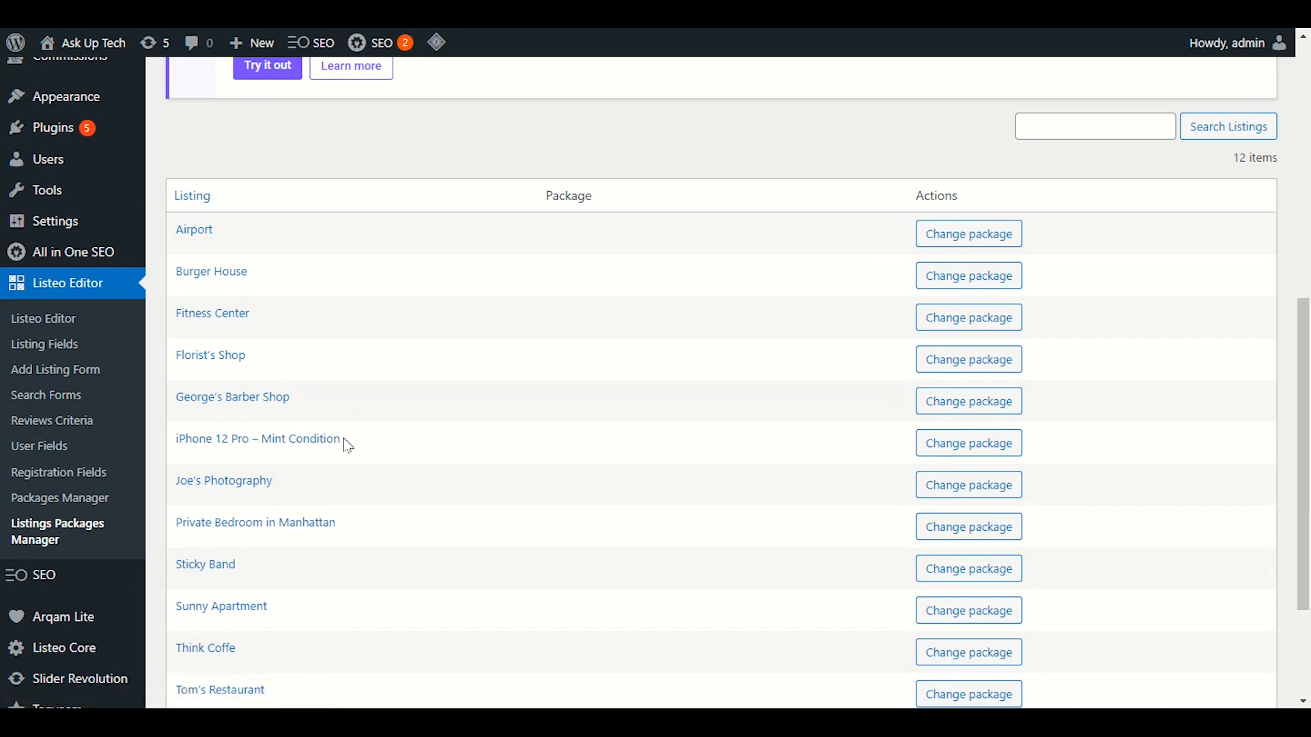
- Open the Add Listing Form editor and view the fields in its Basic Information section
left_click(69, 382)
scroll(202, 412, "down", 5)
scroll(202, 412, "down", 3)
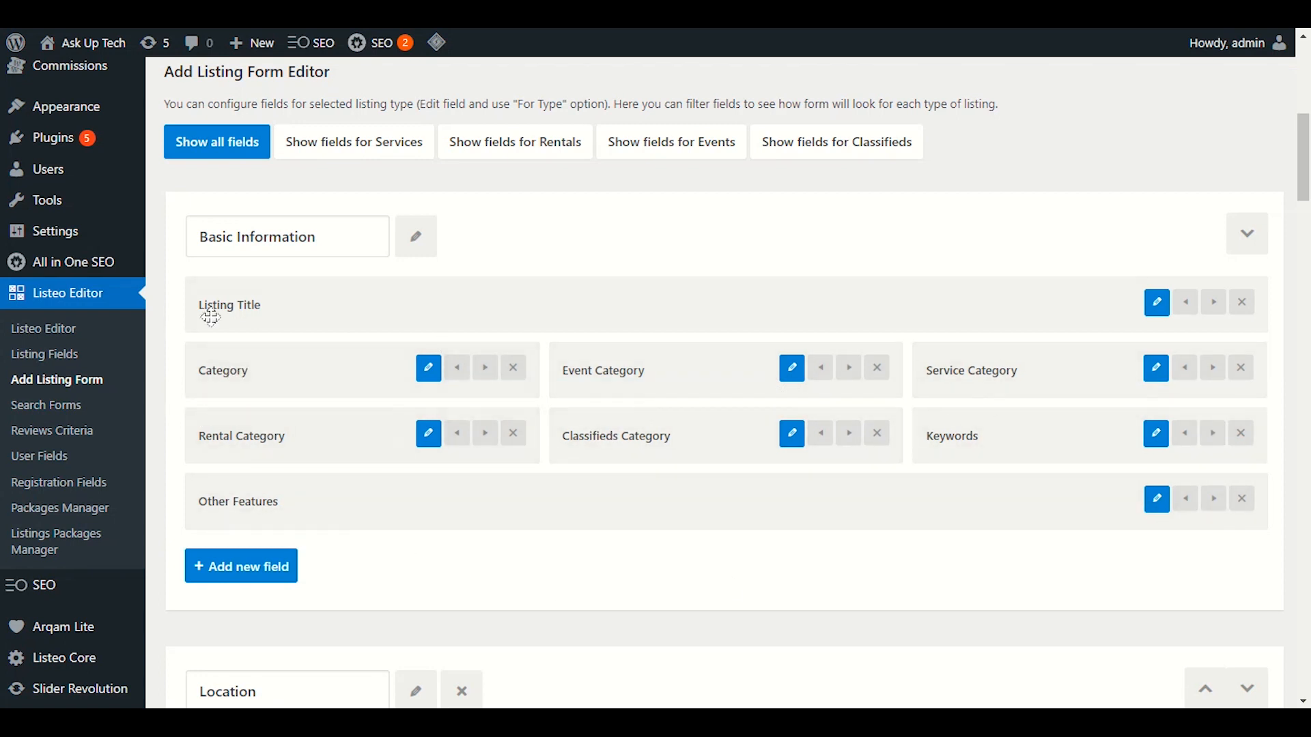
- Open the Category field of the Basic Information section, review its settings down to the CSS class, and close it without saving
left_click(428, 374)
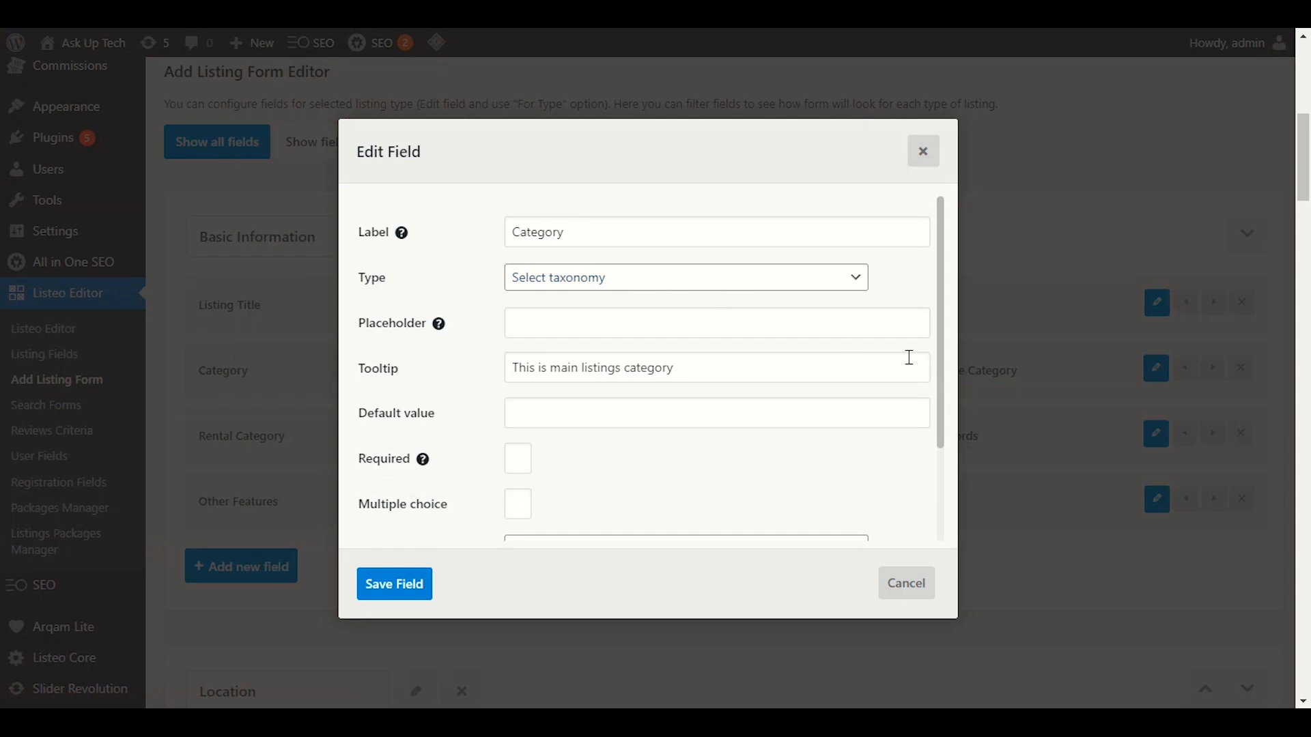
left_click(678, 282)
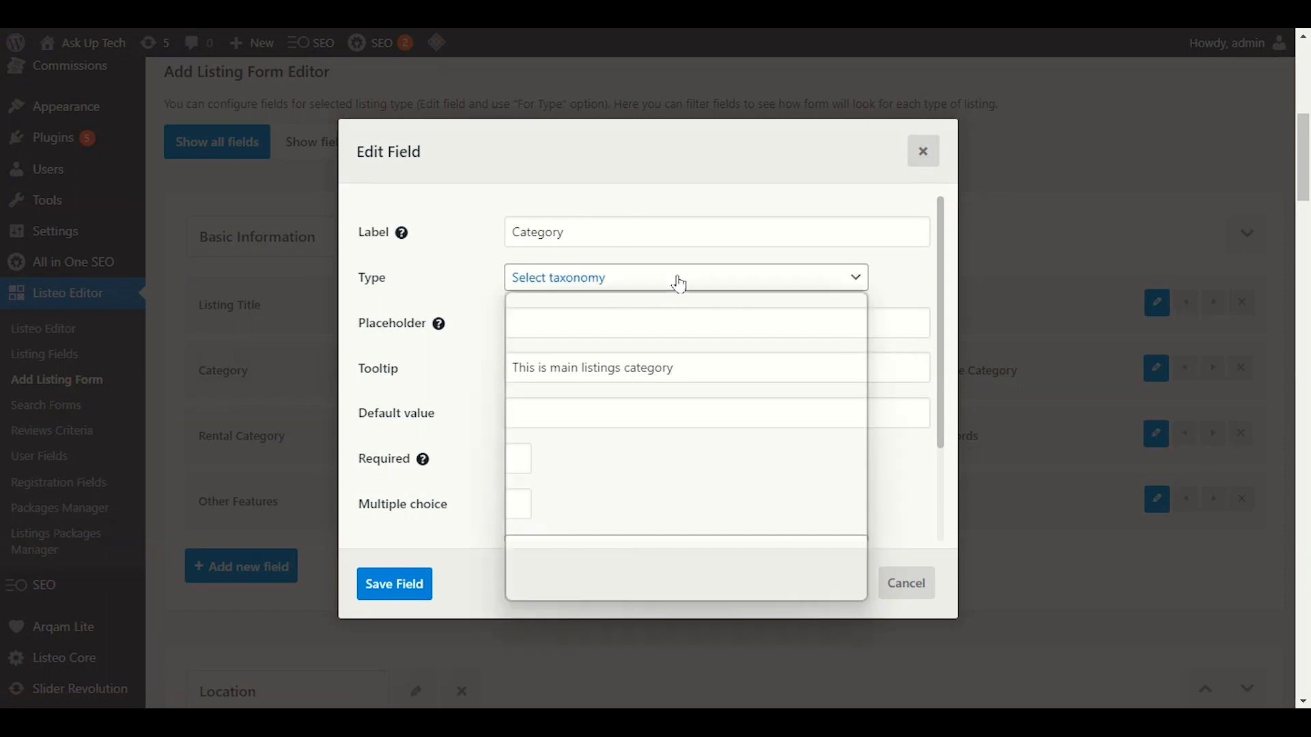
left_click(684, 282)
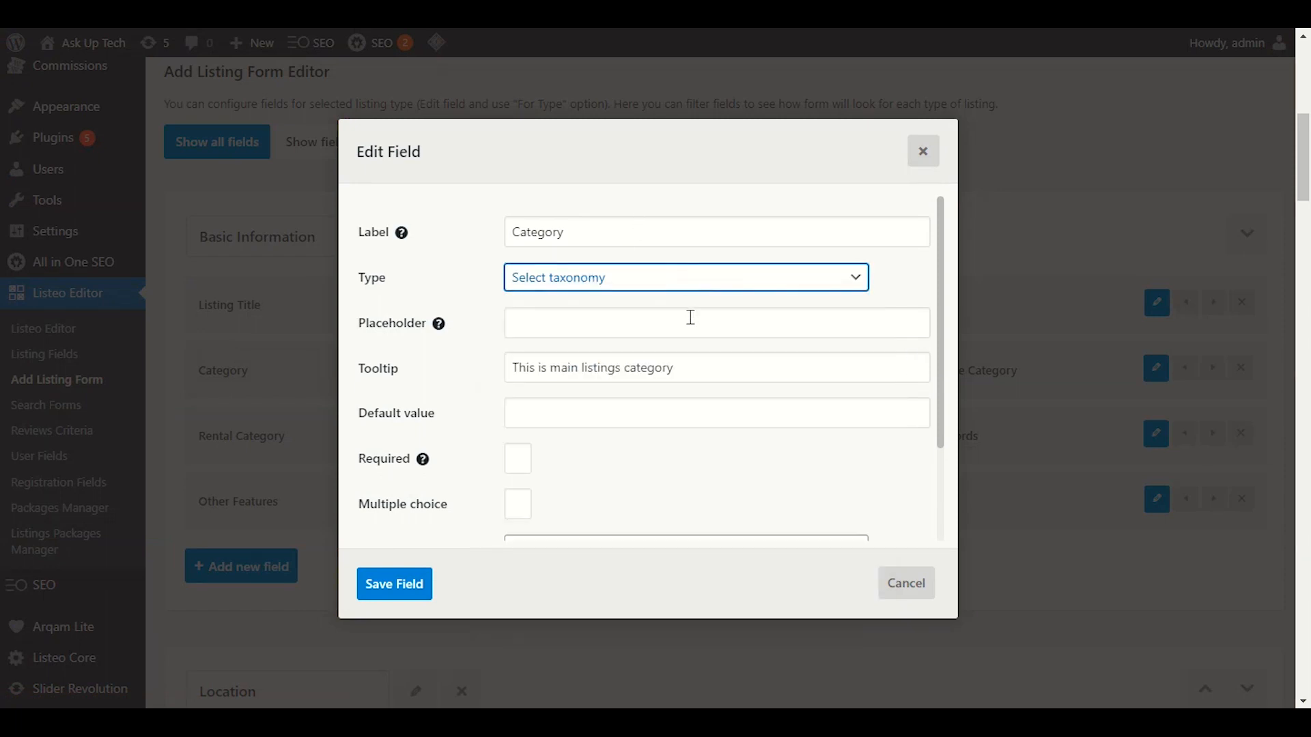
scroll(723, 490, "down", 2)
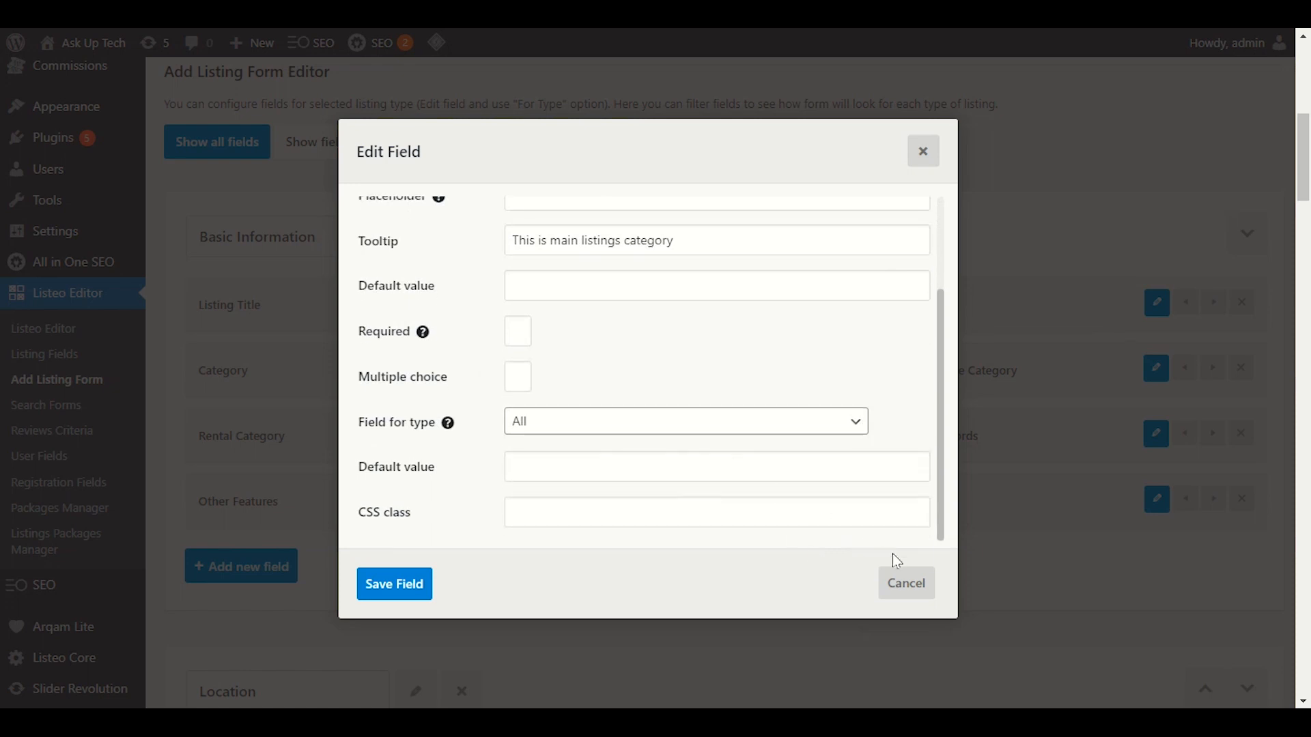
left_click(923, 151)
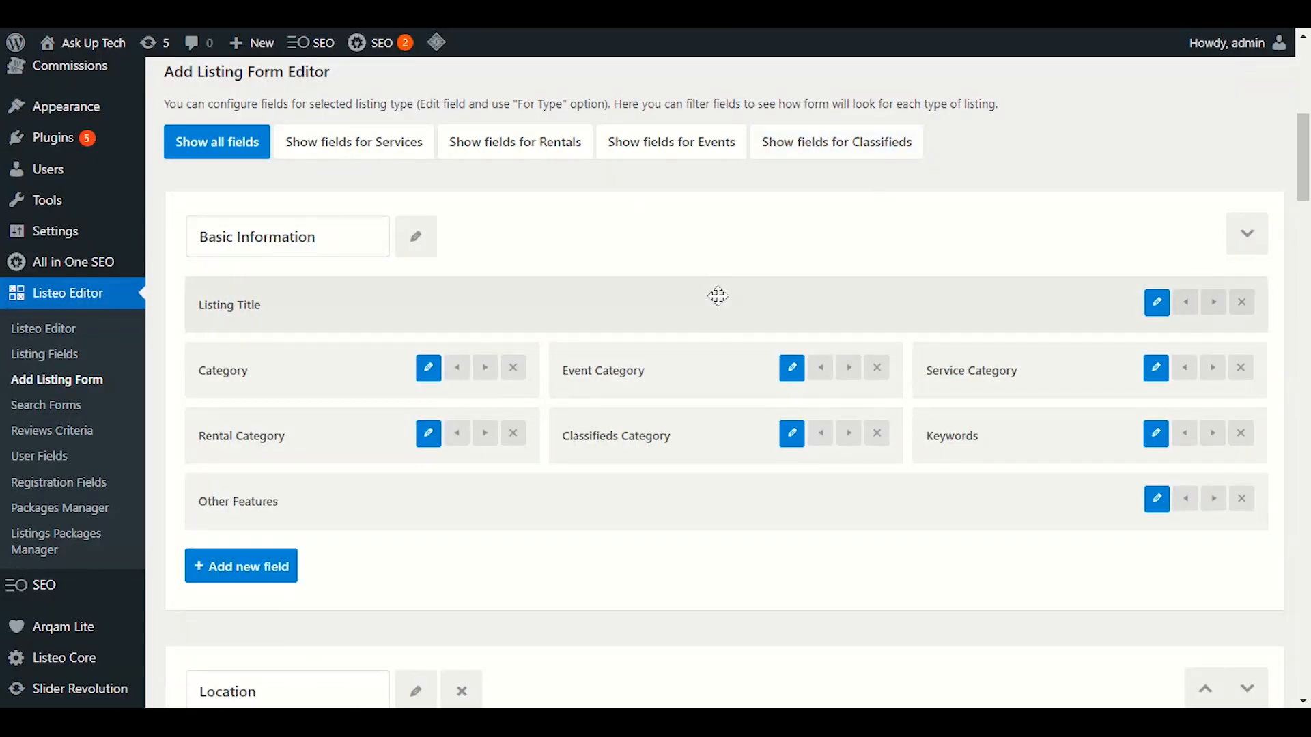
- Open the Listeo Editor's Listing Fields page and look over the contact fields
left_click(77, 362)
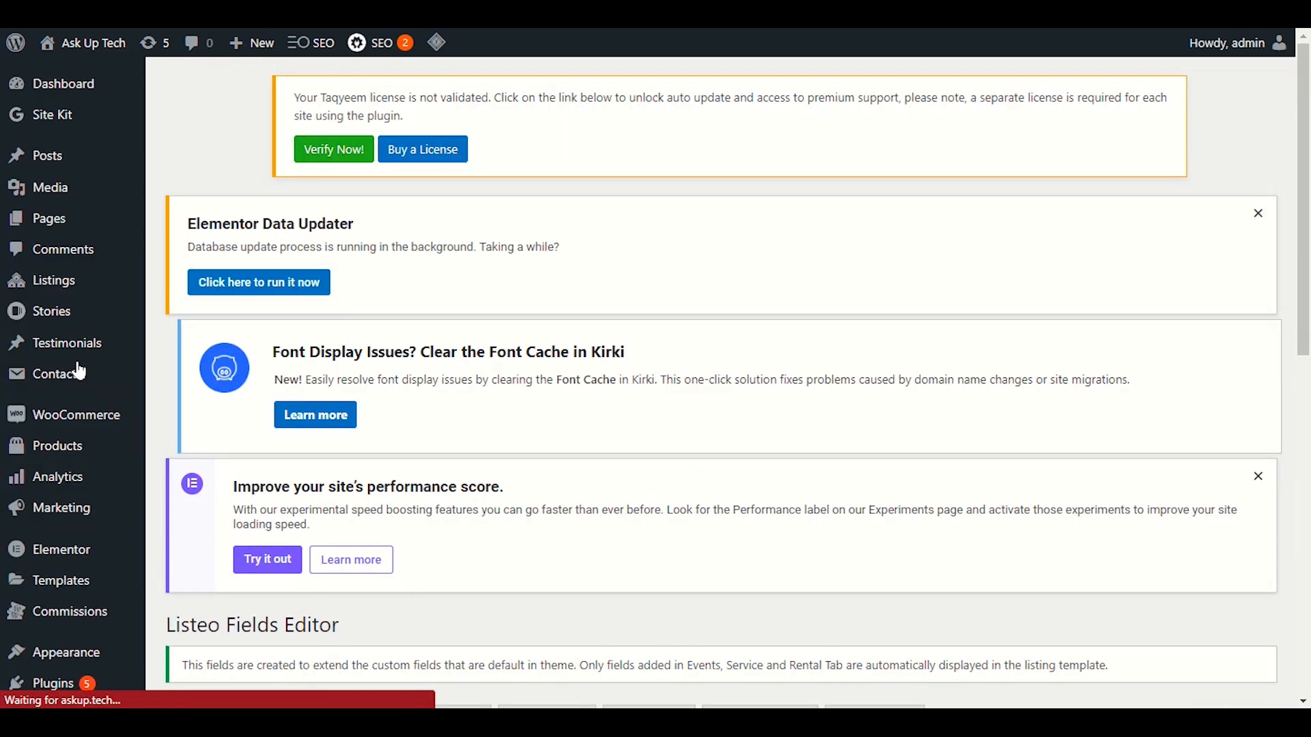
scroll(107, 403, "down", 5)
scroll(108, 419, "down", 5)
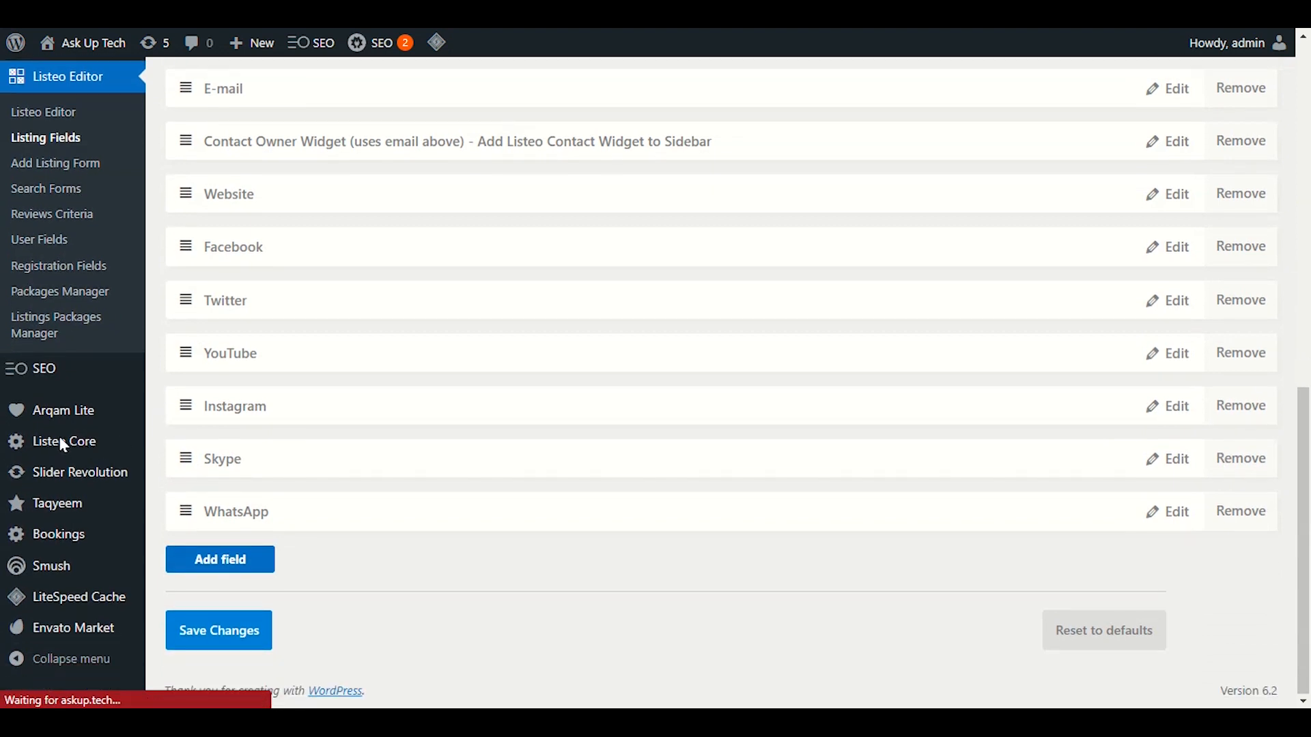
mouse_move(82, 442)
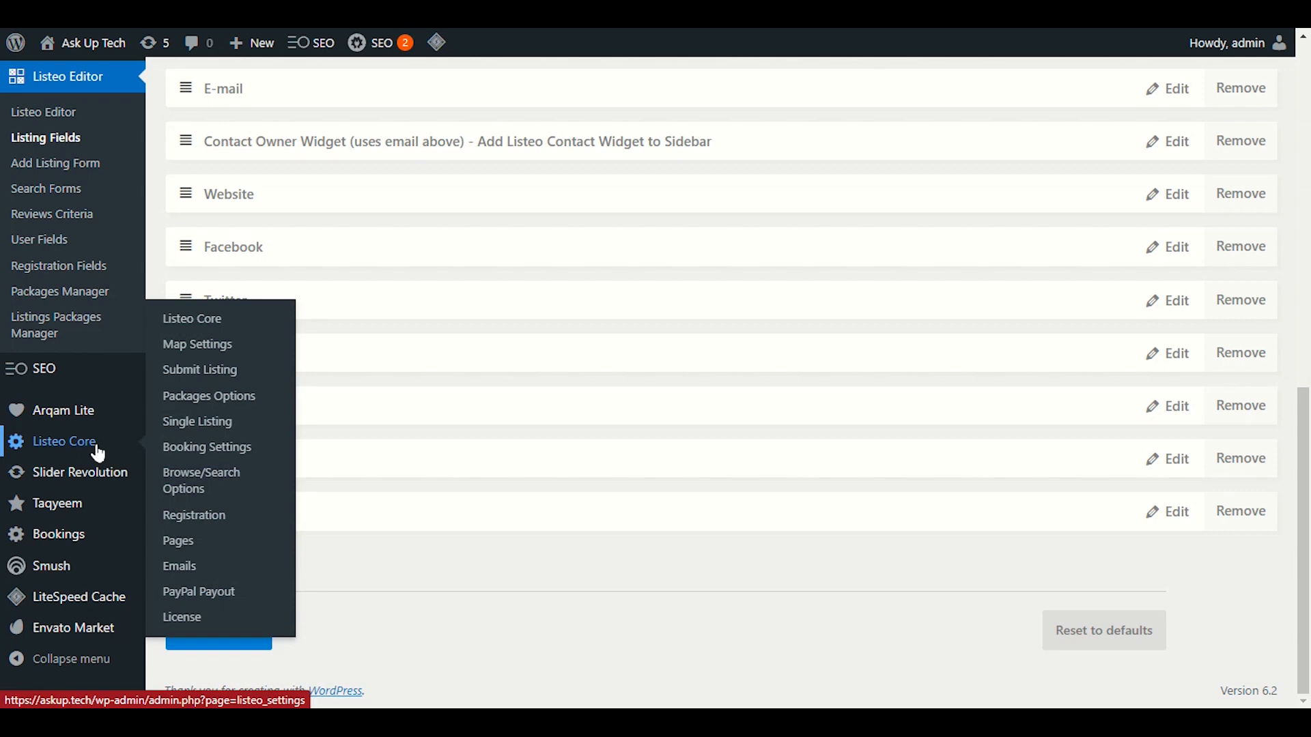
scroll(558, 494, "up", 4)
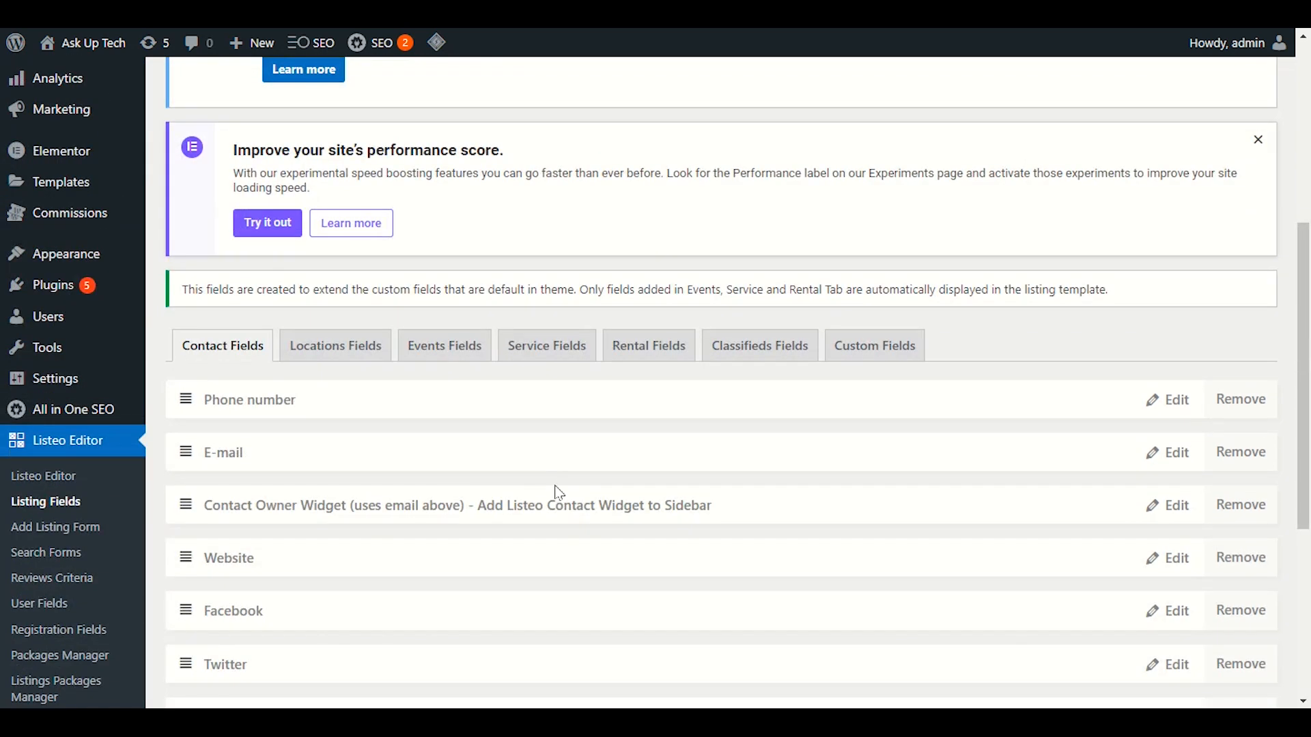
- Open the Listeo Core settings and look through the General options, from clock format to the backward compatibility section
scroll(554, 494, "down", 4)
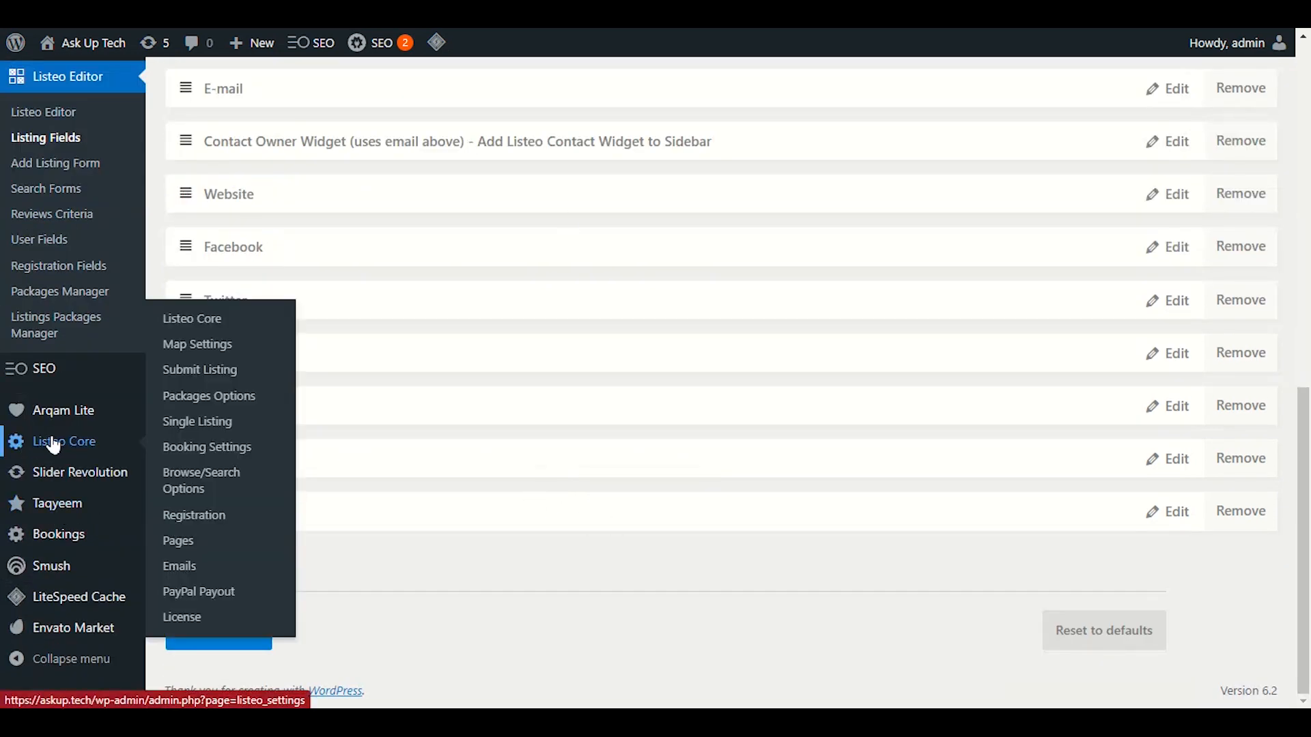
left_click(217, 331)
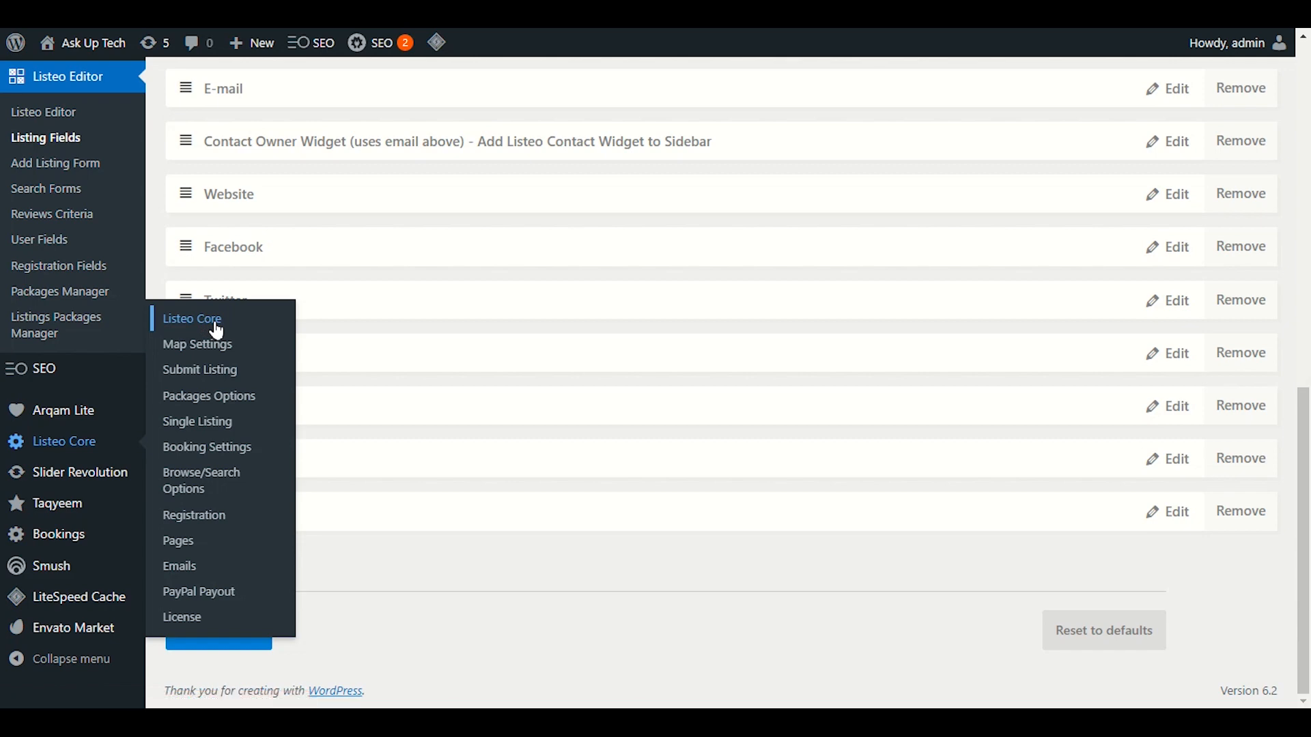
scroll(821, 282, "down", 5)
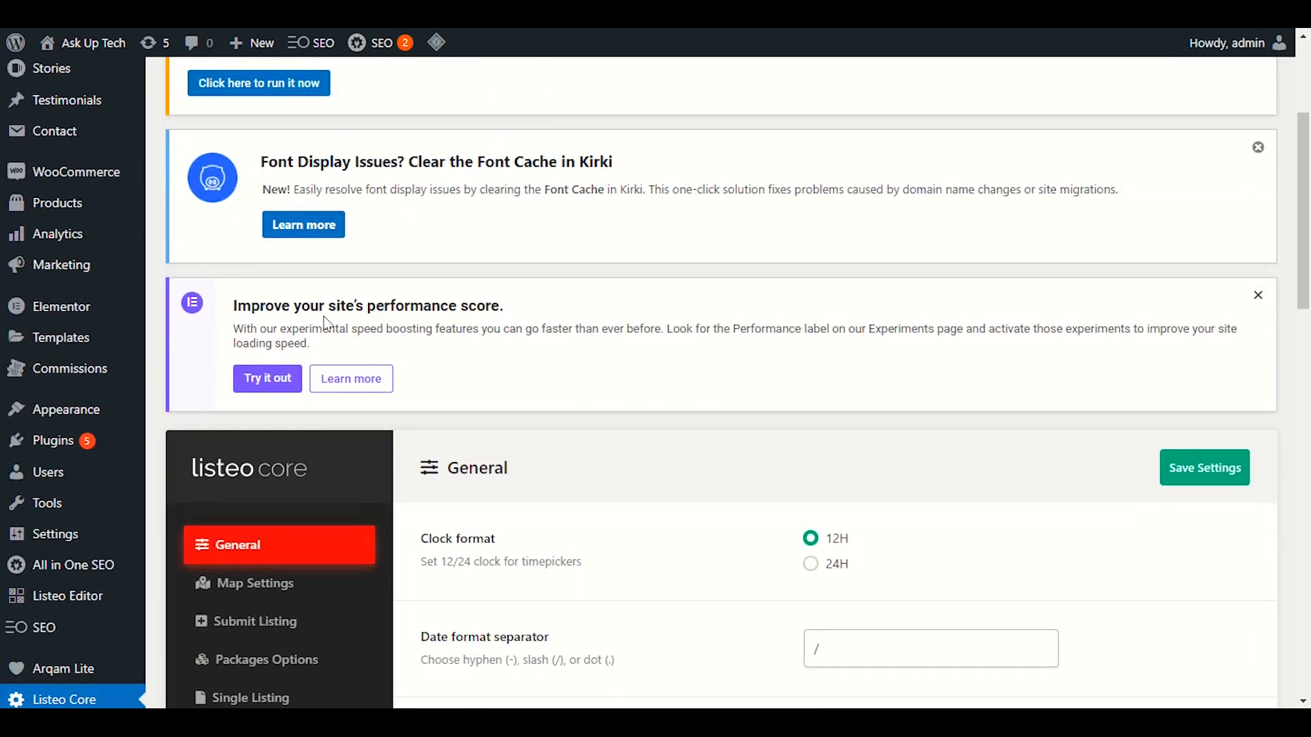
scroll(752, 286, "down", 3)
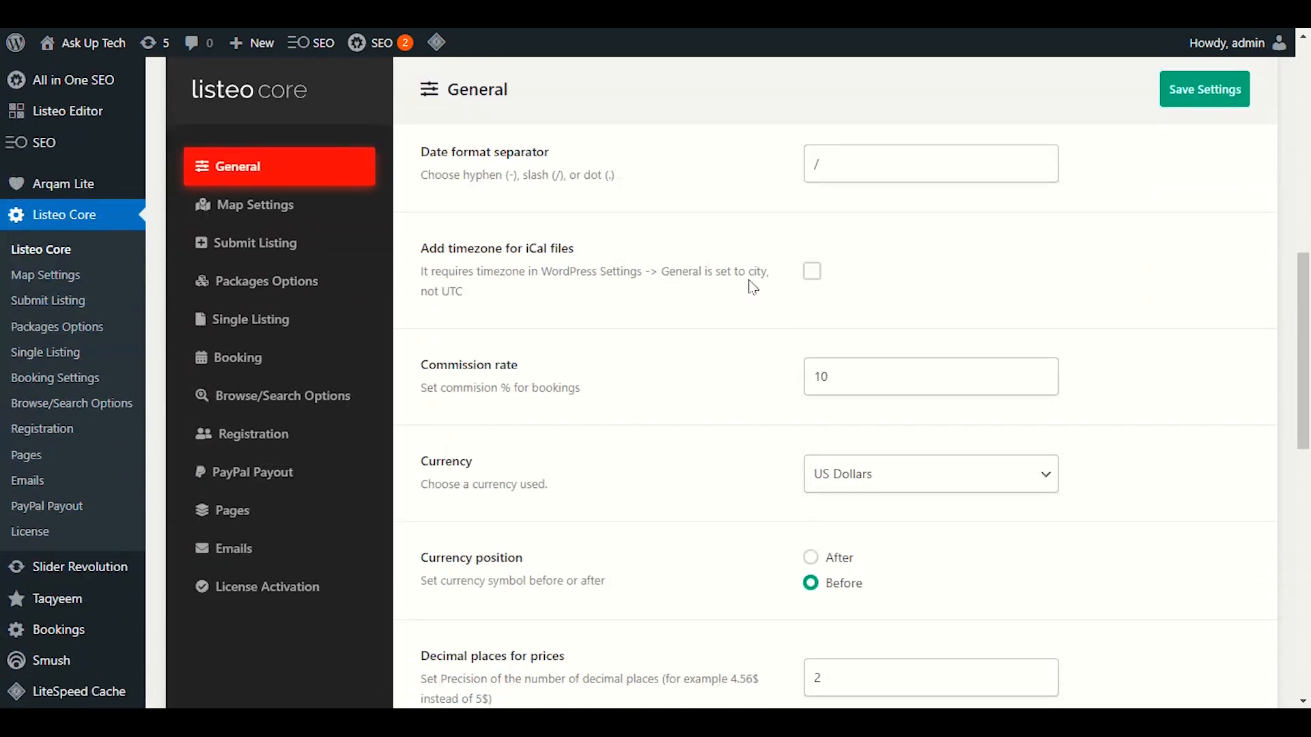
scroll(677, 396, "up", 2)
scroll(666, 356, "down", 12)
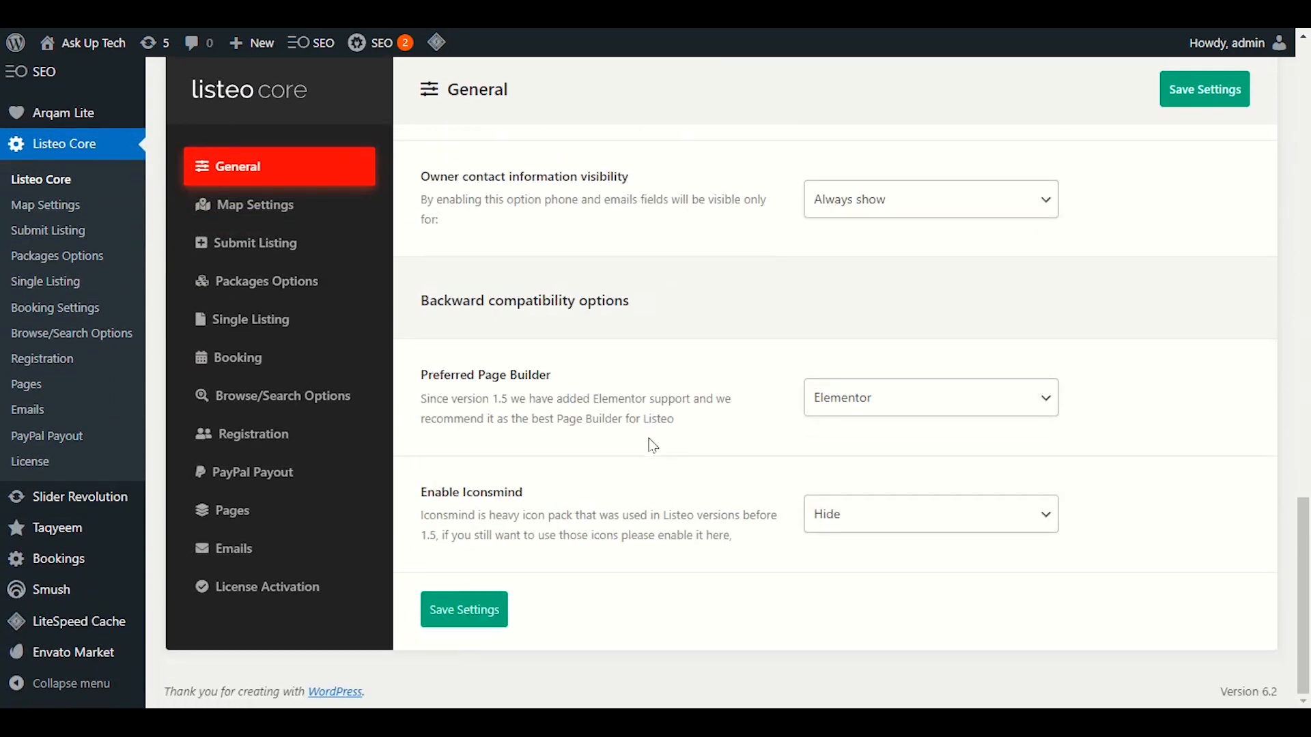
scroll(650, 444, "up", 10)
scroll(639, 430, "up", 2)
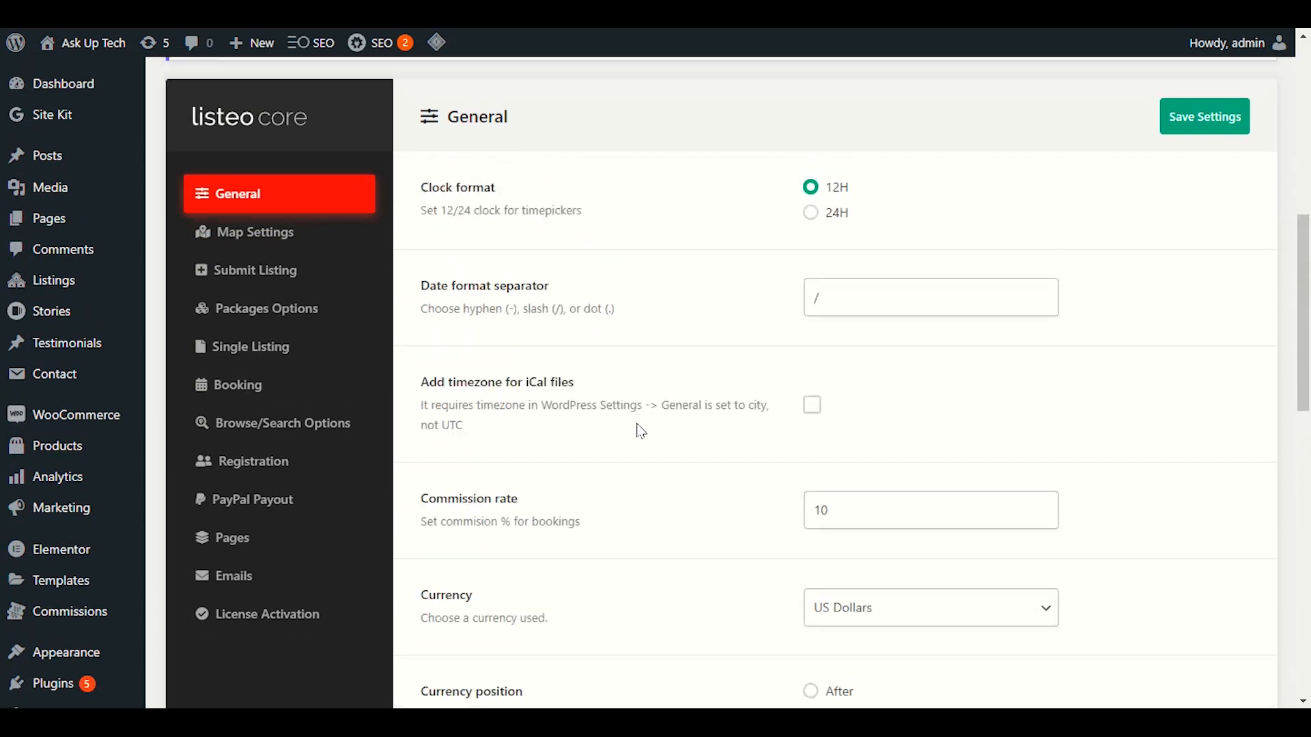
scroll(628, 402, "down", 1)
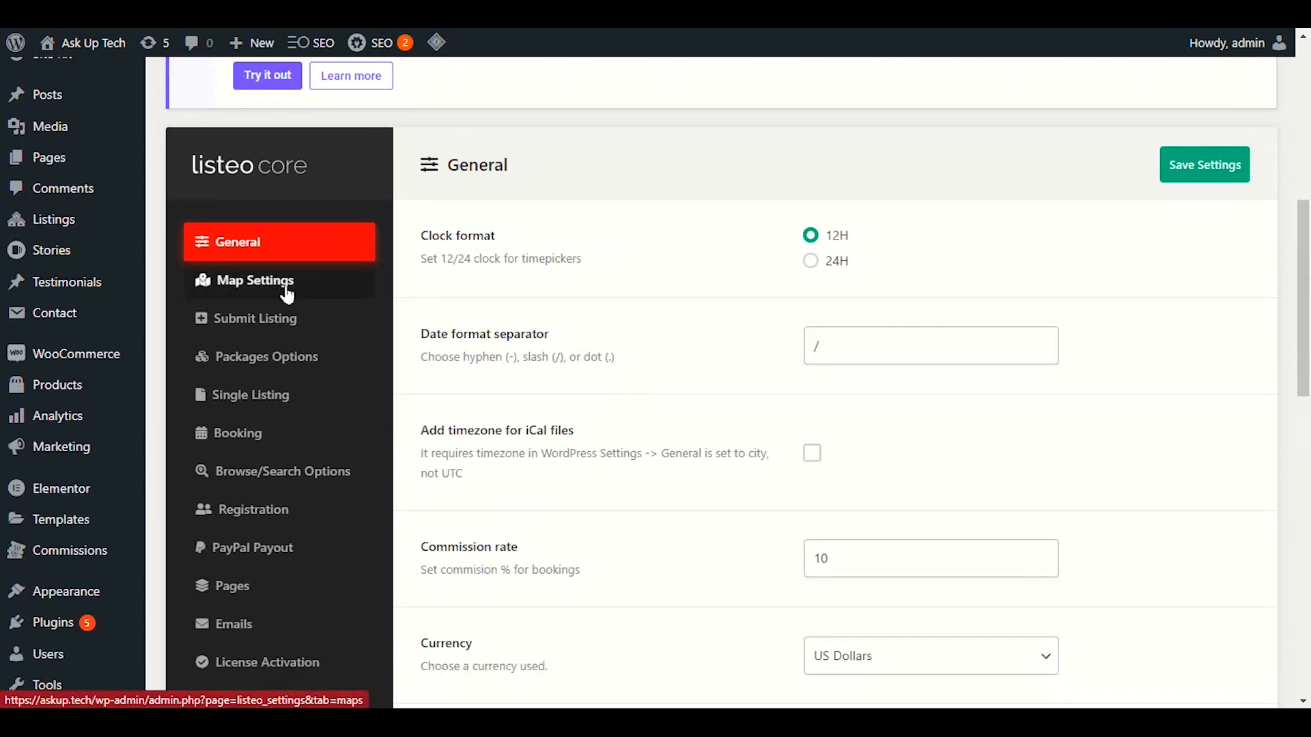
- Open the Map Settings and review the options from the country restriction and zoom levels to the maps providers and API key fields
left_click(337, 286)
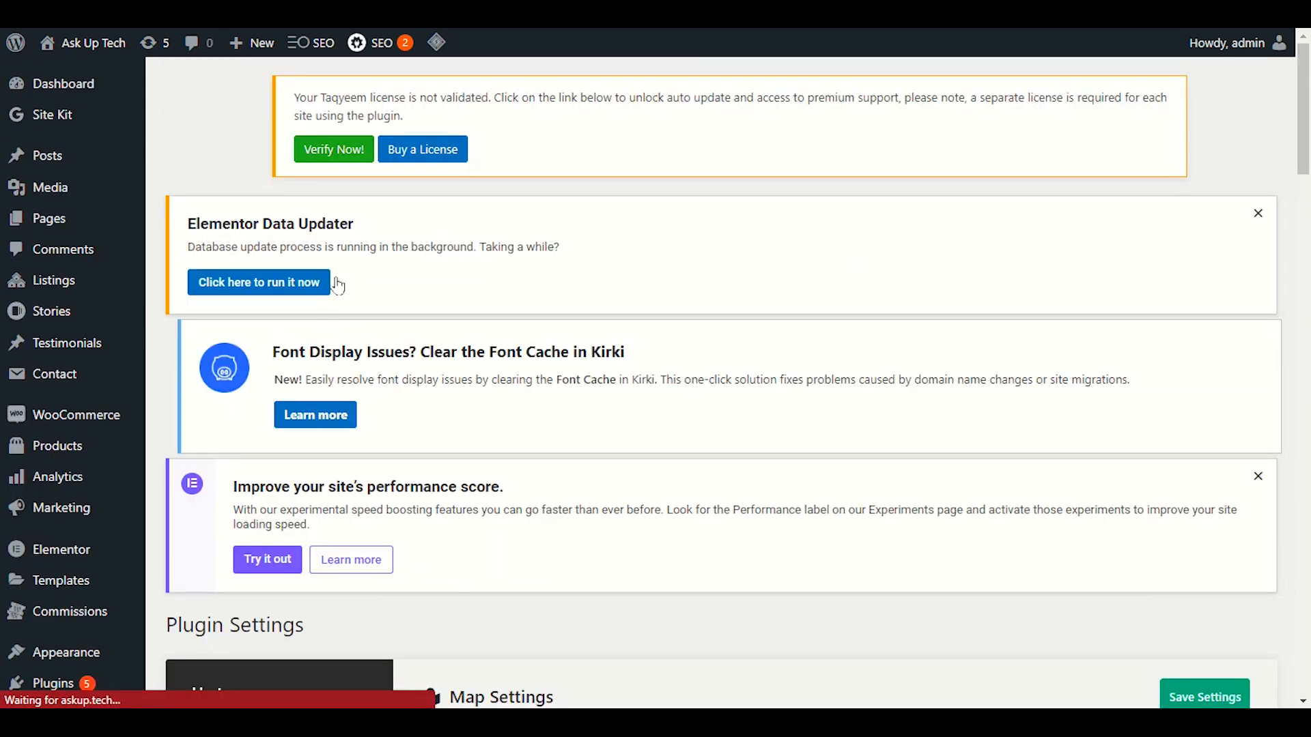
scroll(337, 286, "down", 8)
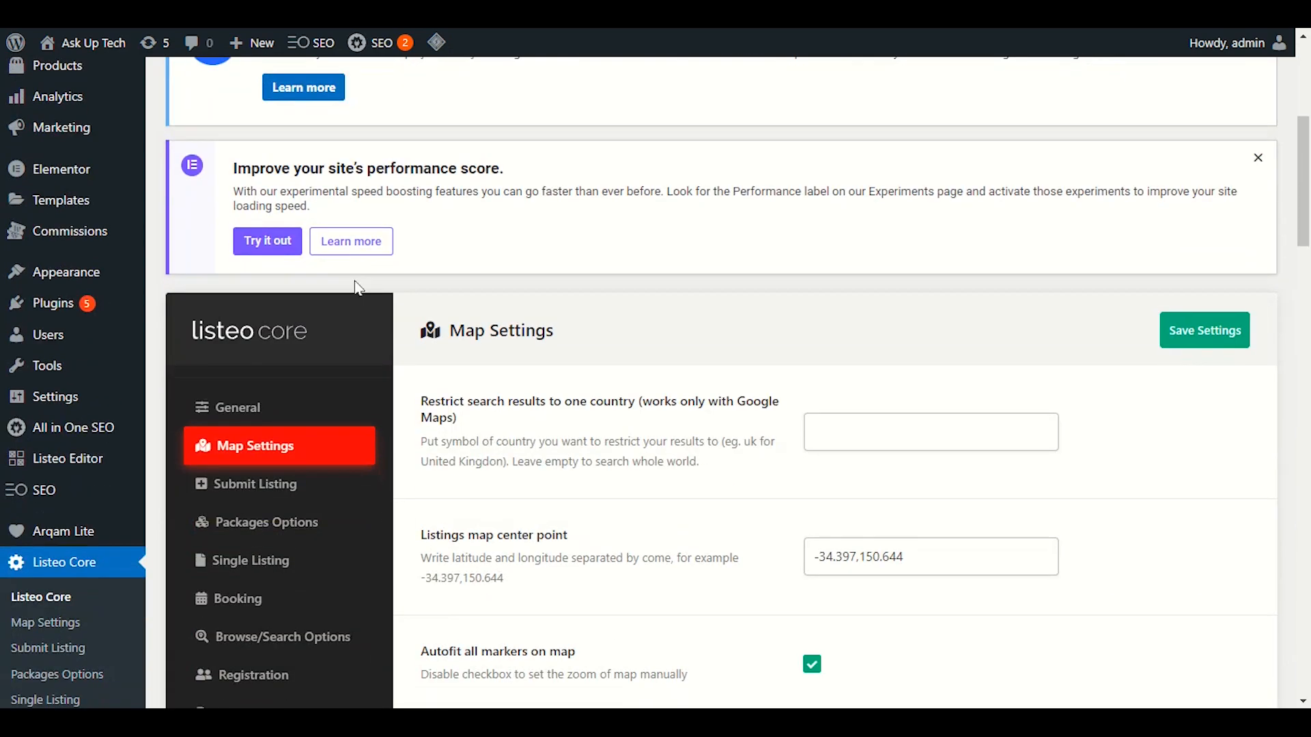
scroll(625, 341, "down", 2)
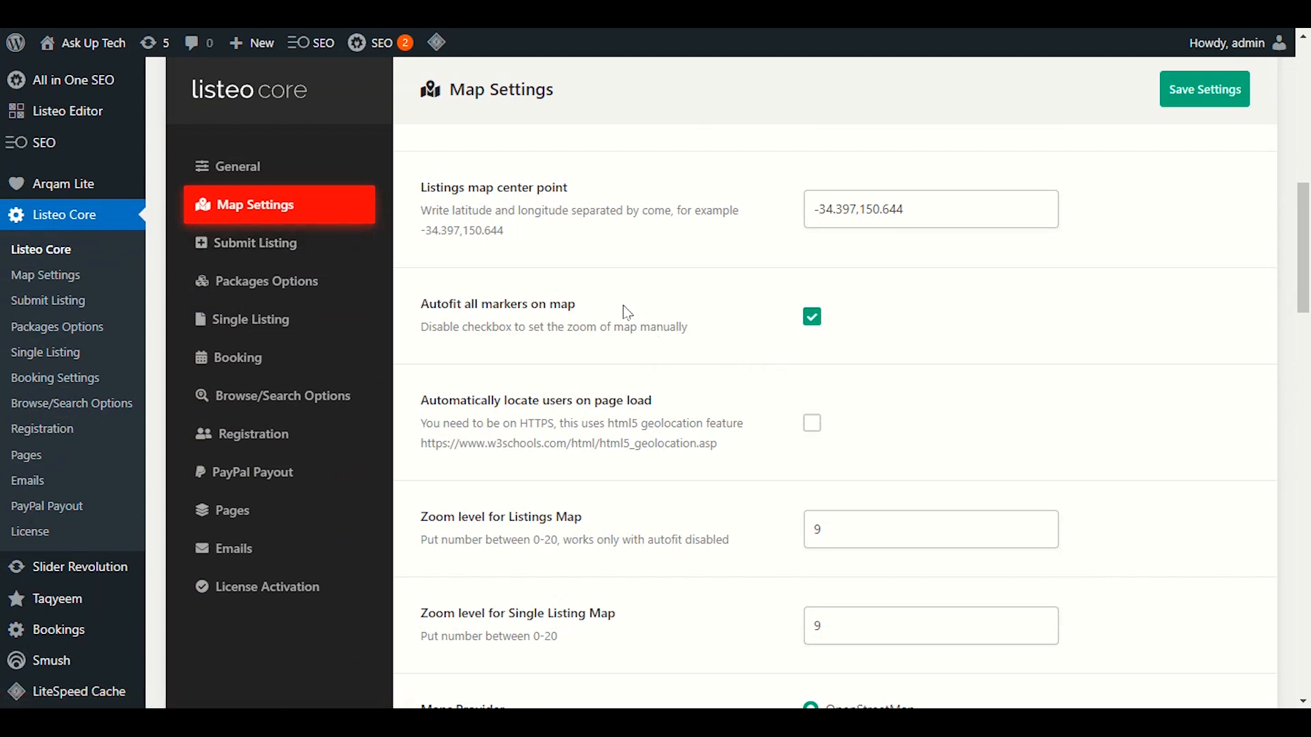
scroll(862, 416, "down", 4)
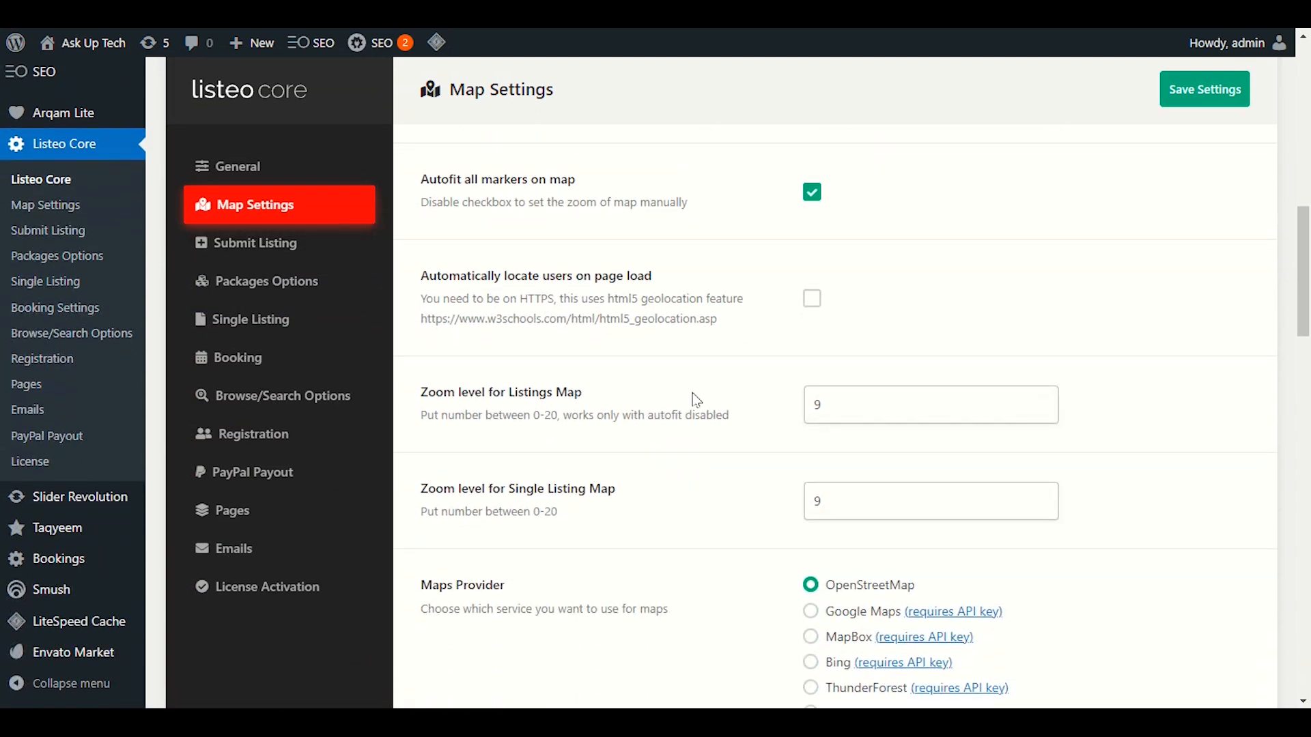
scroll(735, 400, "down", 2)
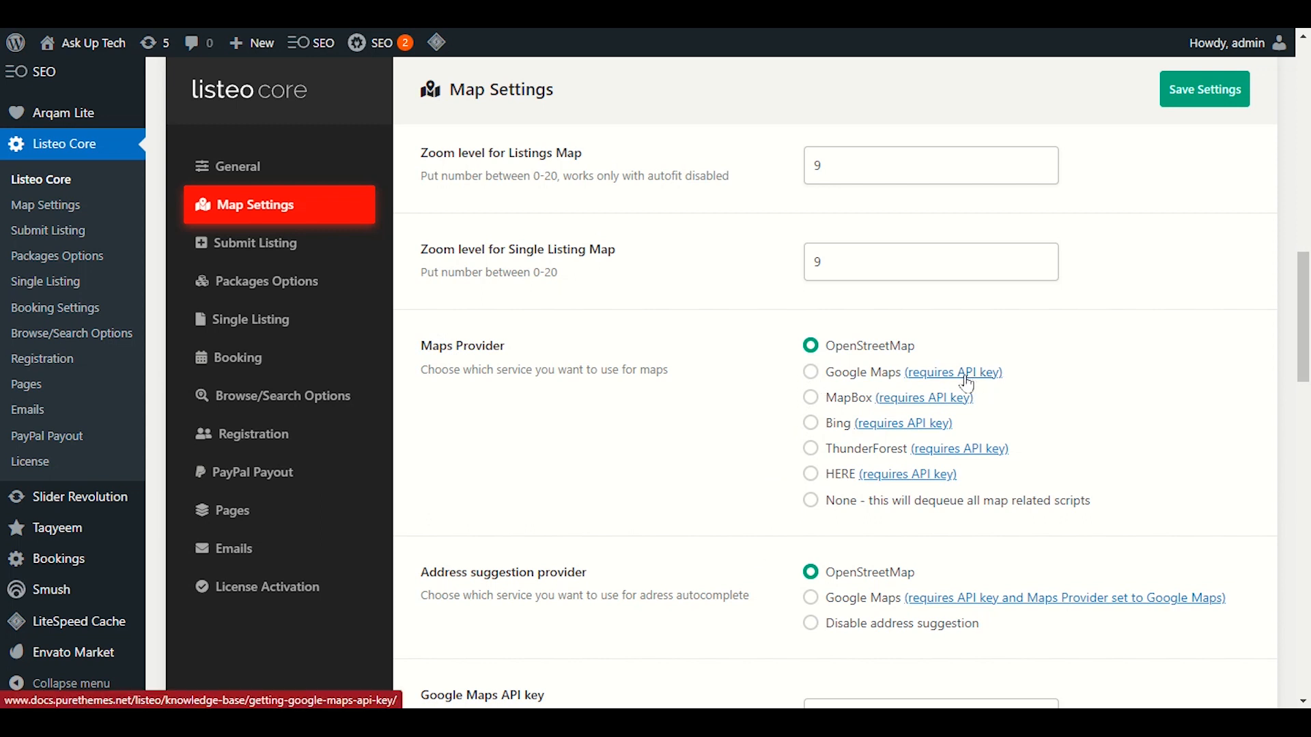
scroll(758, 433, "down", 3)
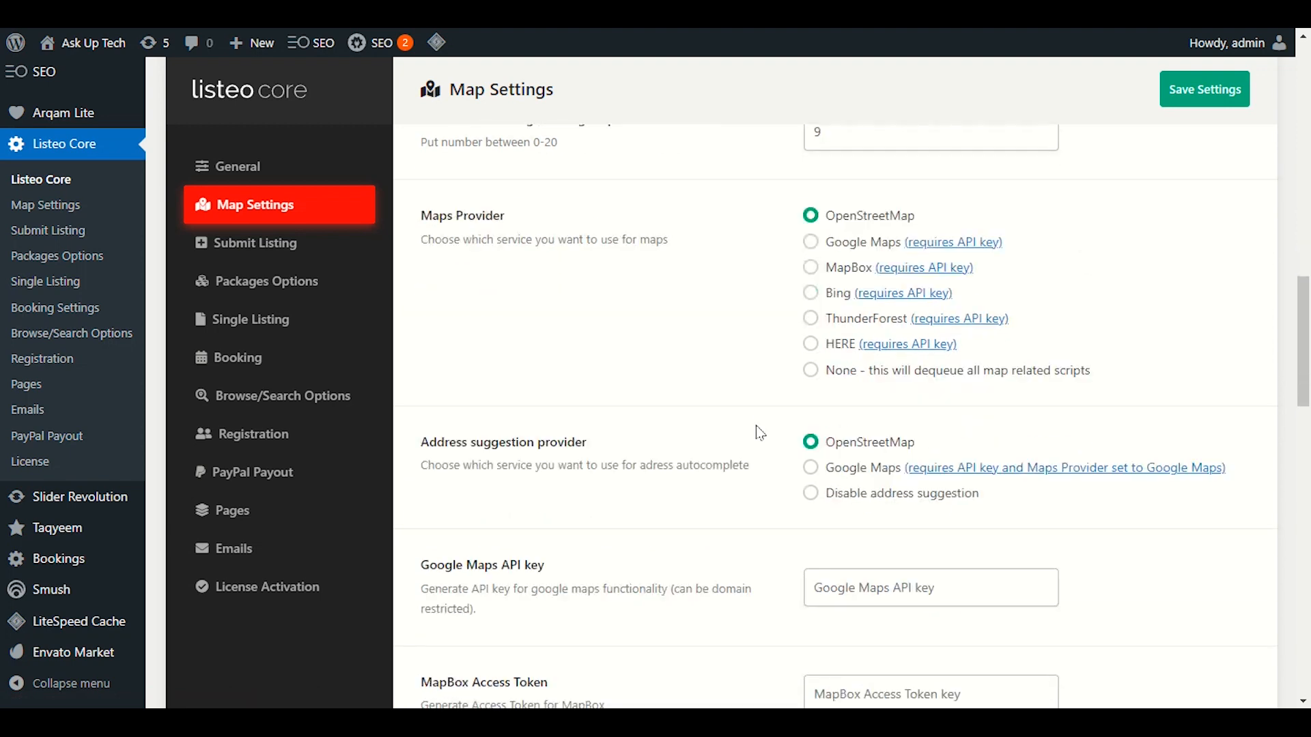
scroll(761, 433, "down", 1)
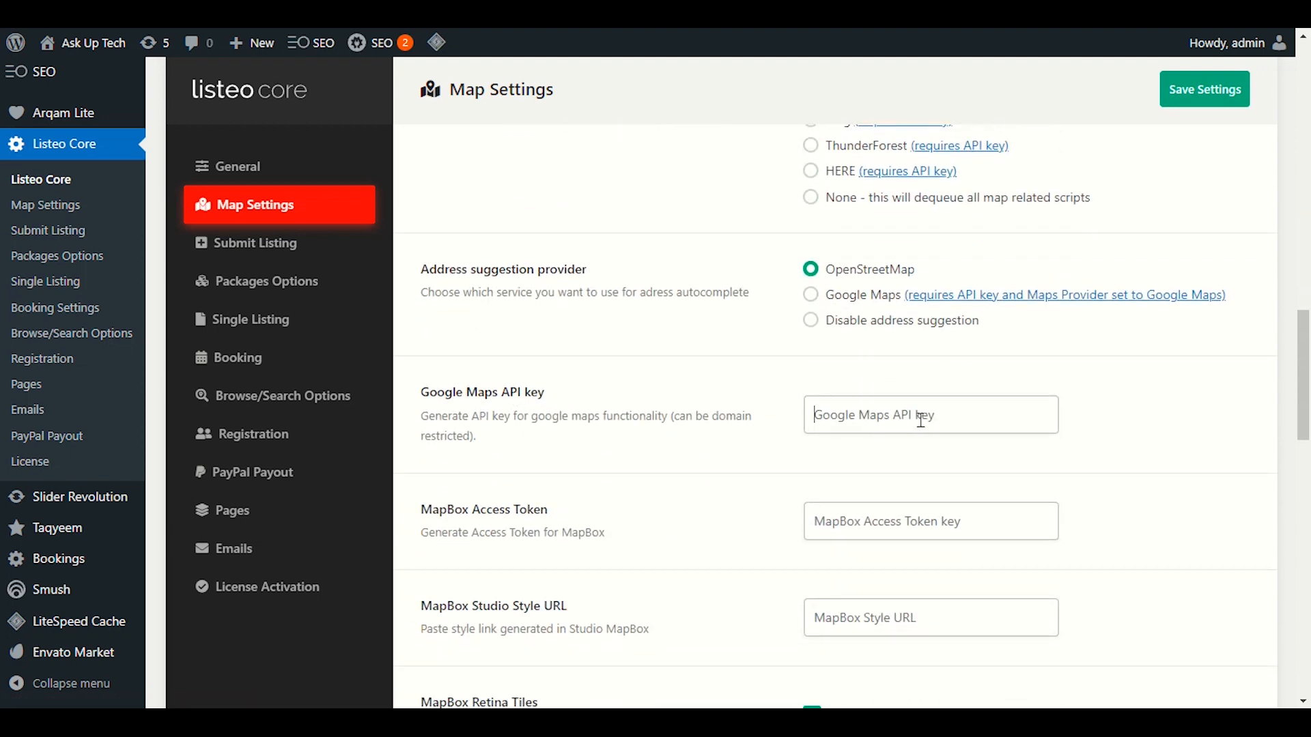
scroll(737, 497, "up", 4)
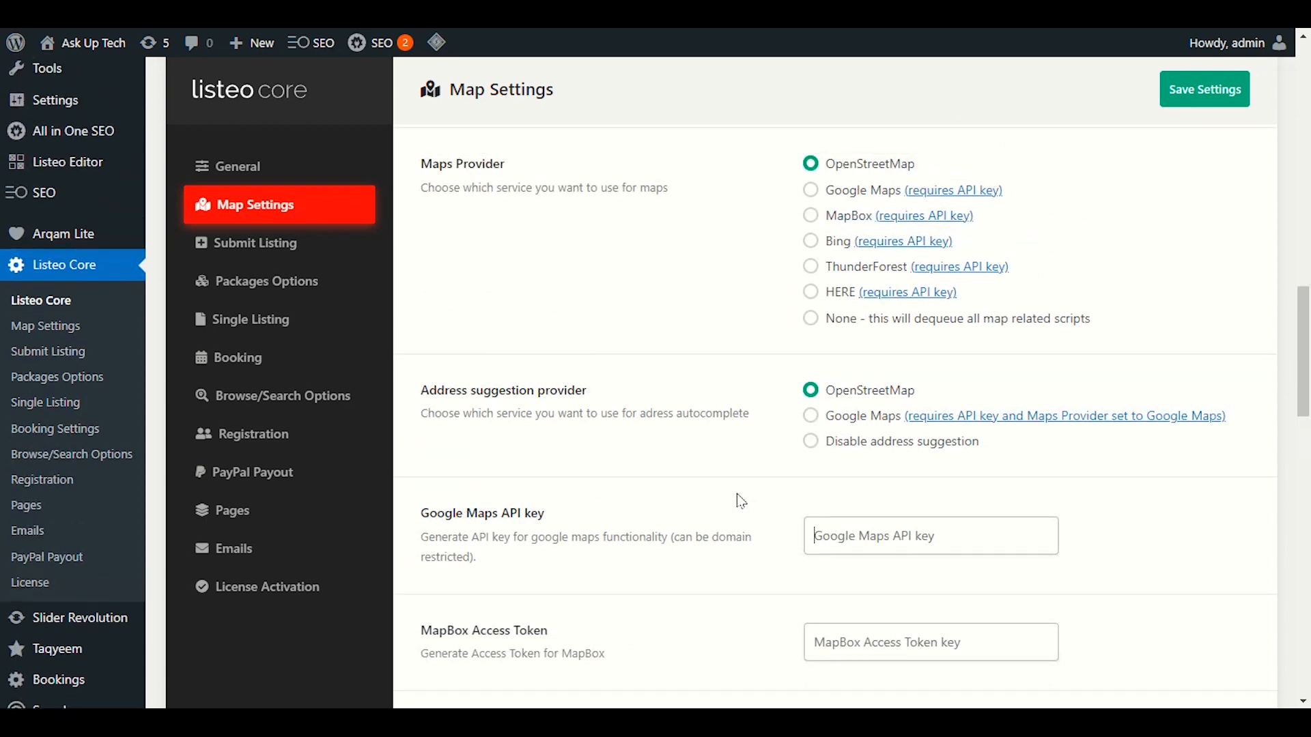
scroll(747, 501, "up", 7)
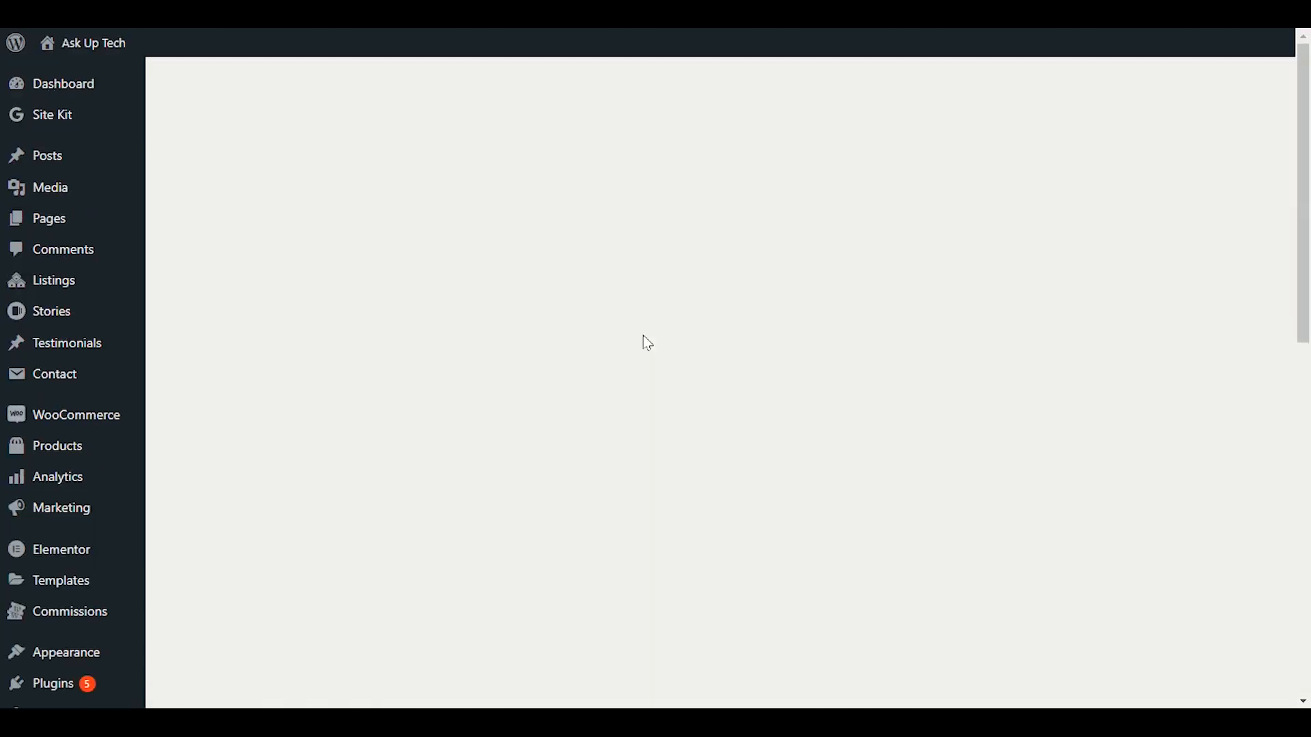
- Open the Submit Listing settings and enable Classifieds as a supported listing type
scroll(674, 363, "down", 5)
scroll(676, 363, "down", 4)
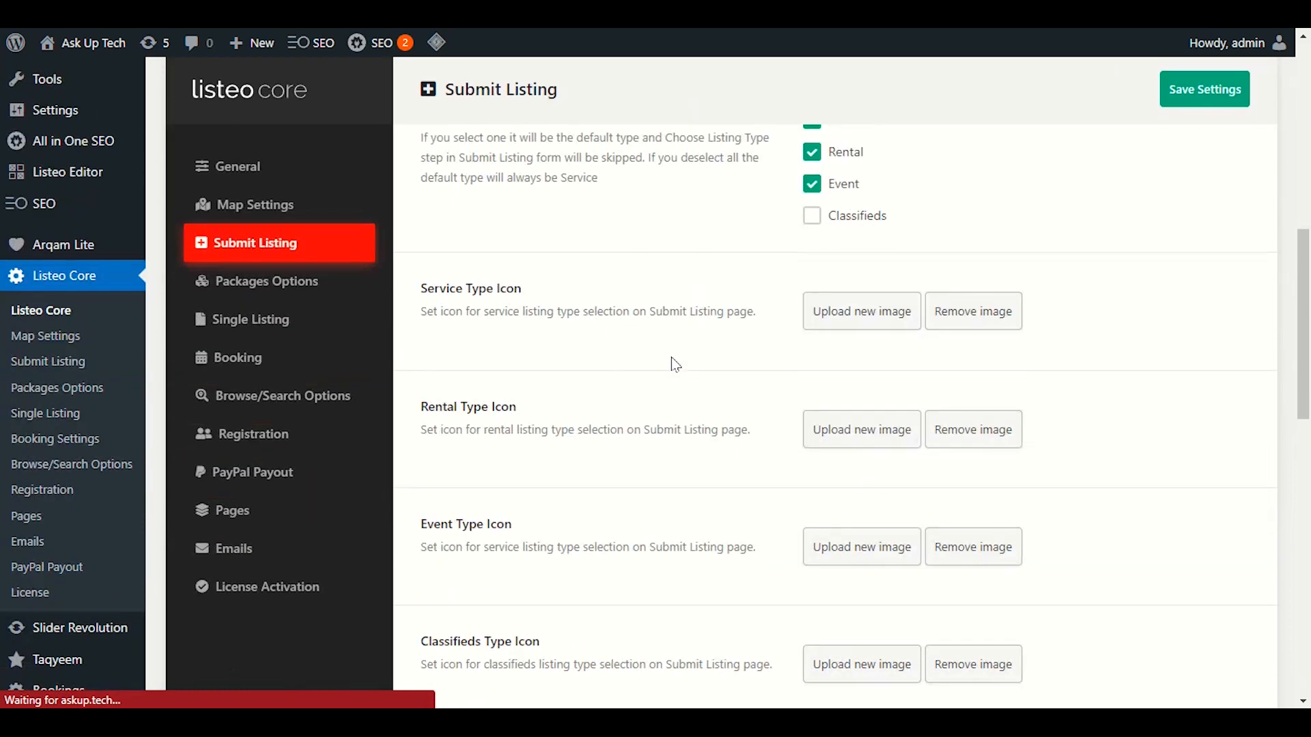
scroll(675, 364, "up", 1)
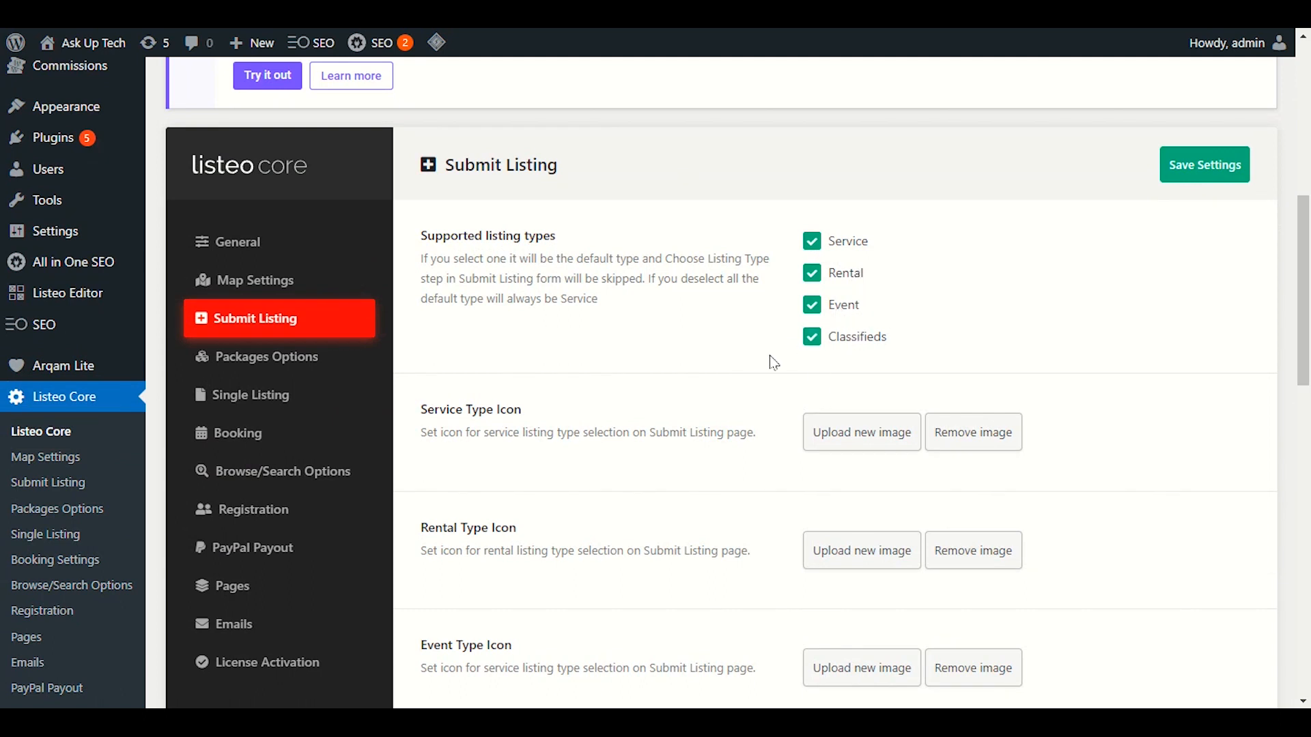
- Review the Submit Listing options, from the listing type icons through the admin approval settings to the listing duration and image limits
scroll(752, 365, "down", 3)
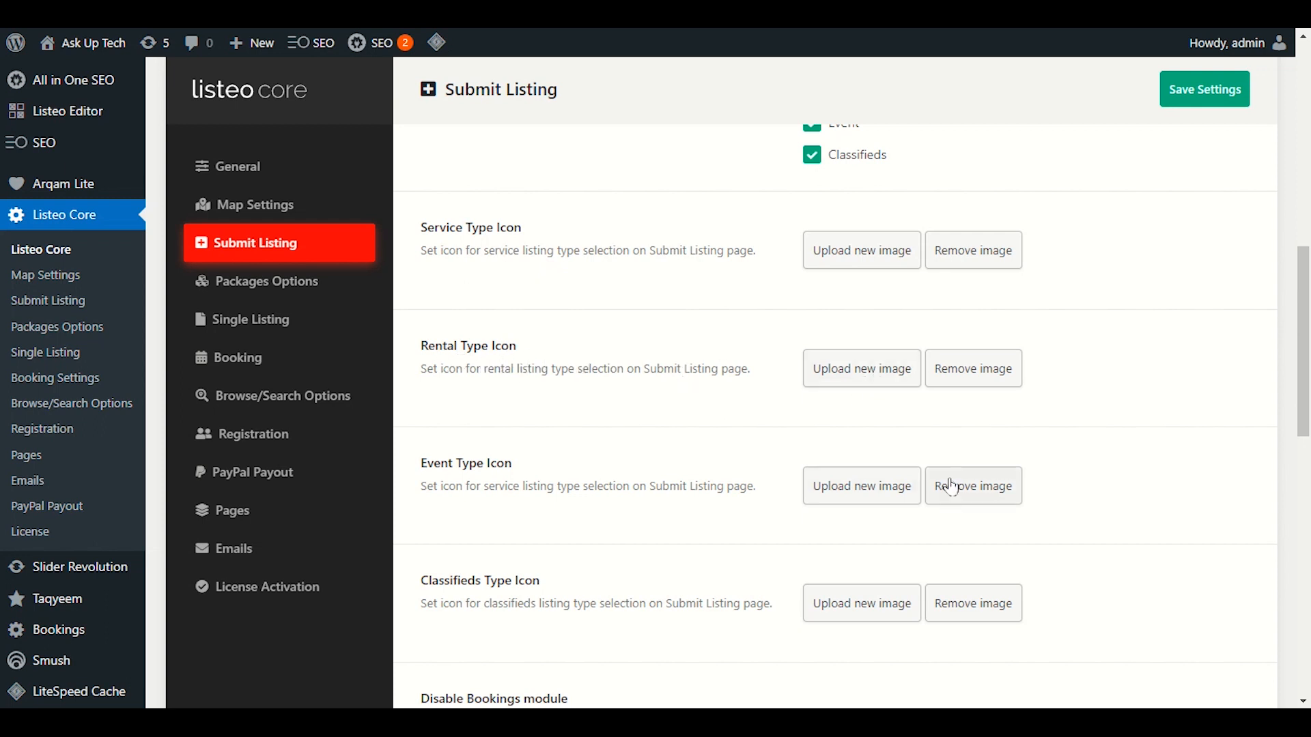
scroll(911, 380, "down", 3)
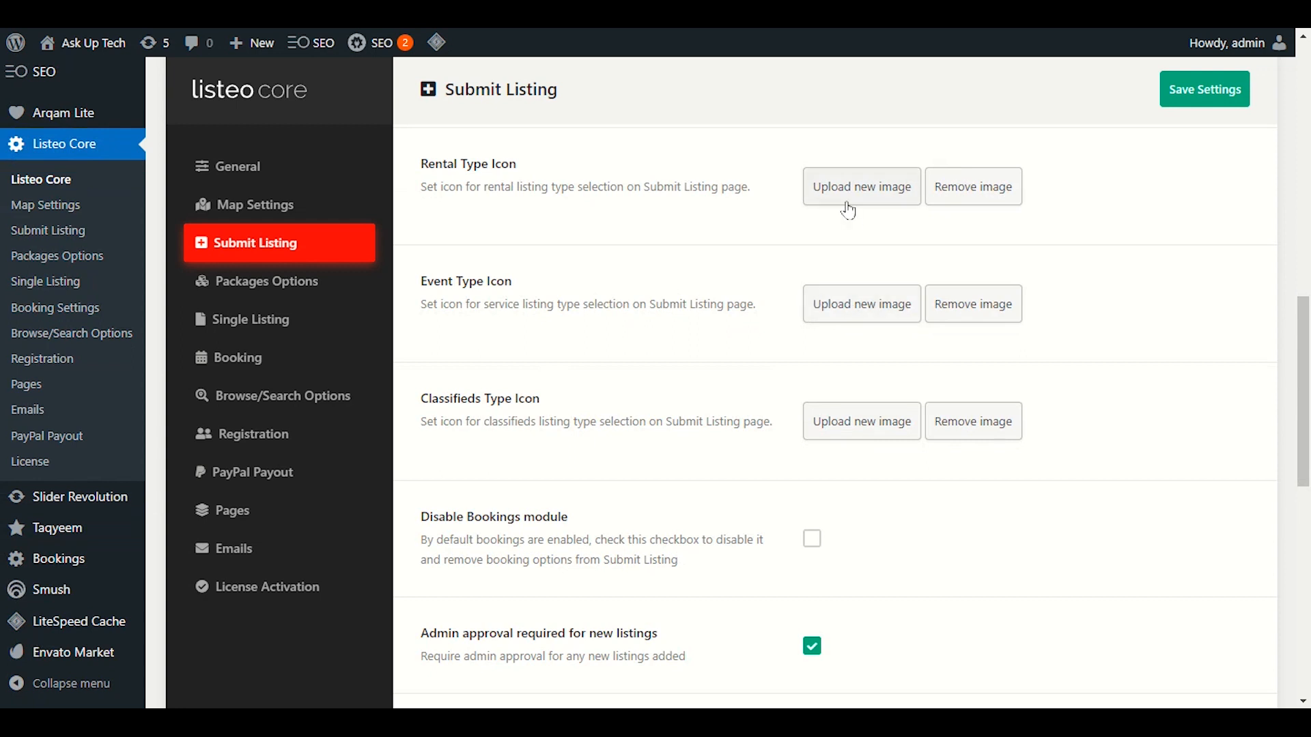
scroll(857, 390, "down", 2)
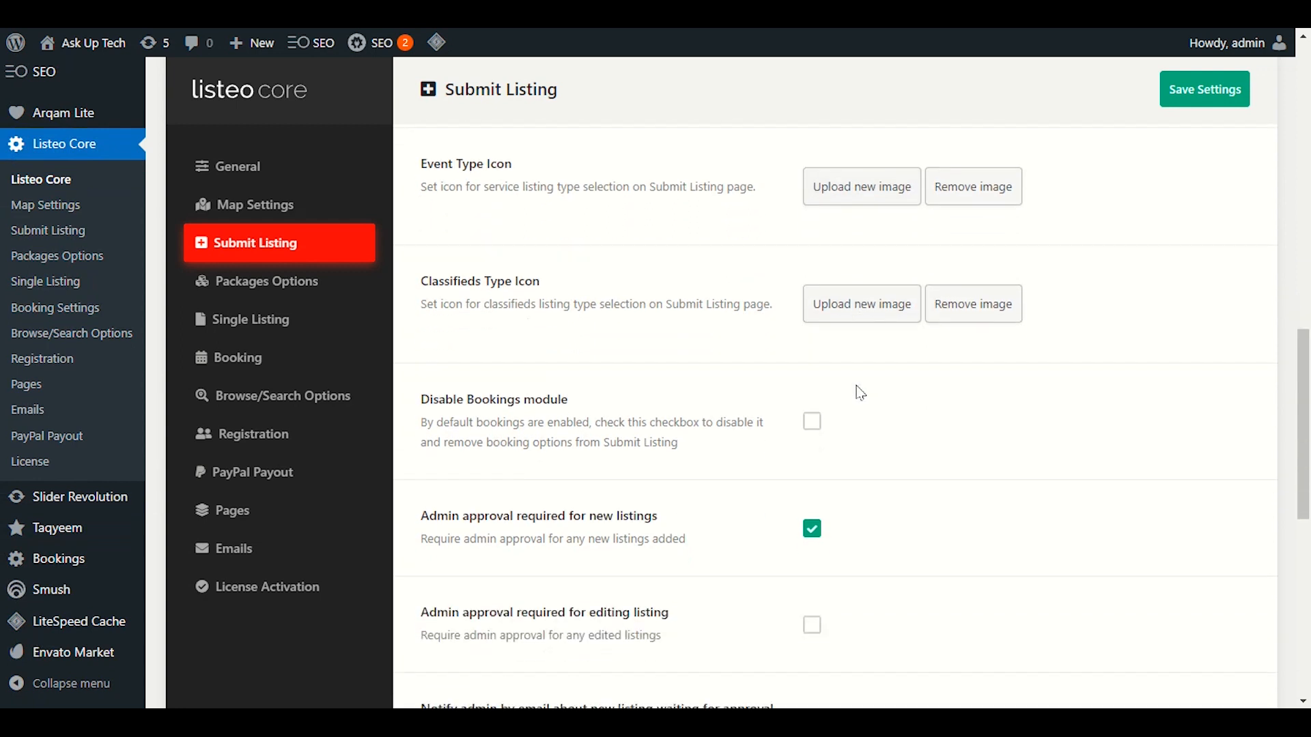
scroll(989, 460, "down", 3)
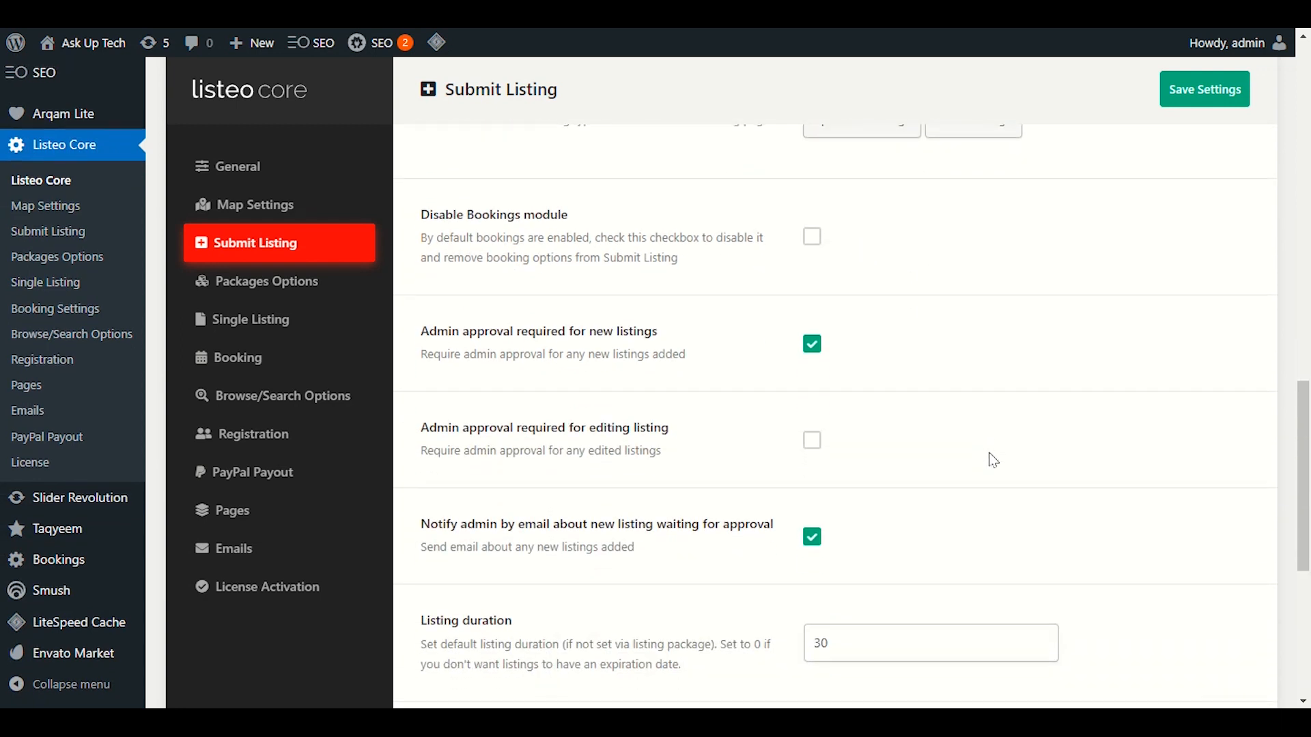
scroll(994, 461, "up", 1)
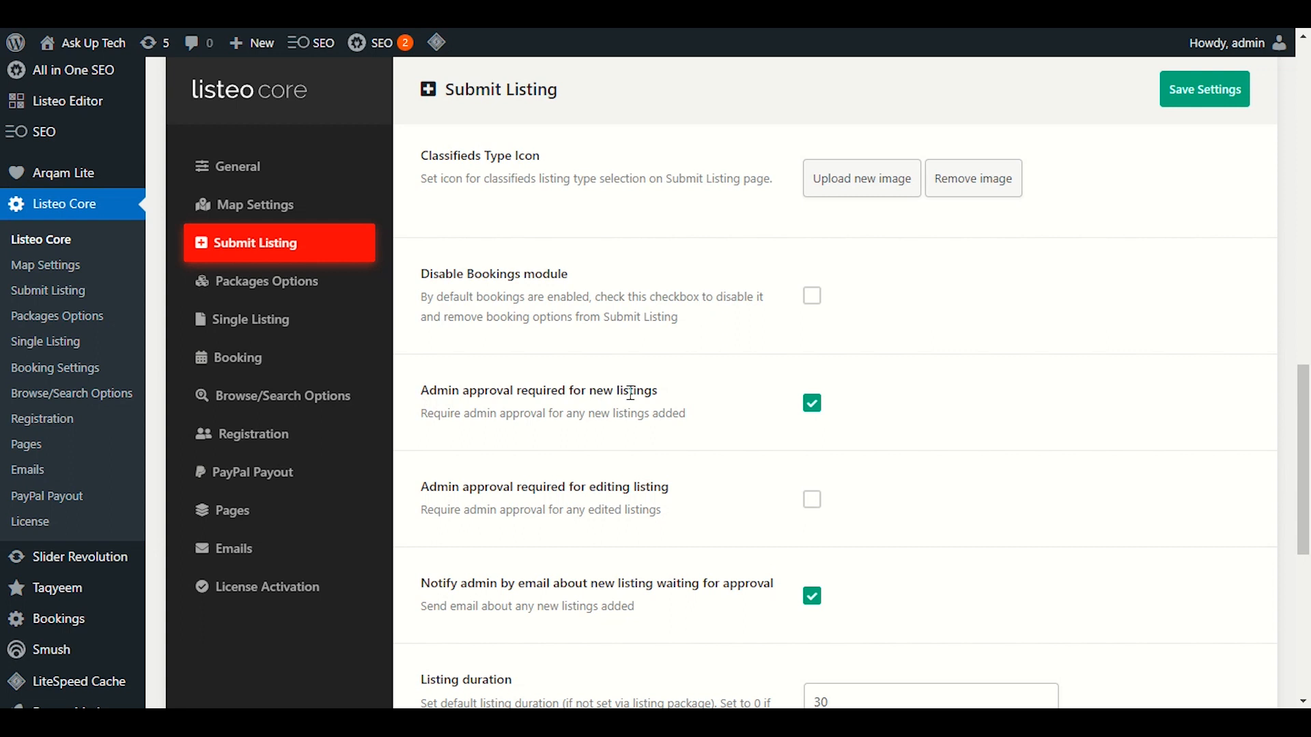
left_click_drag(628, 391, 478, 390)
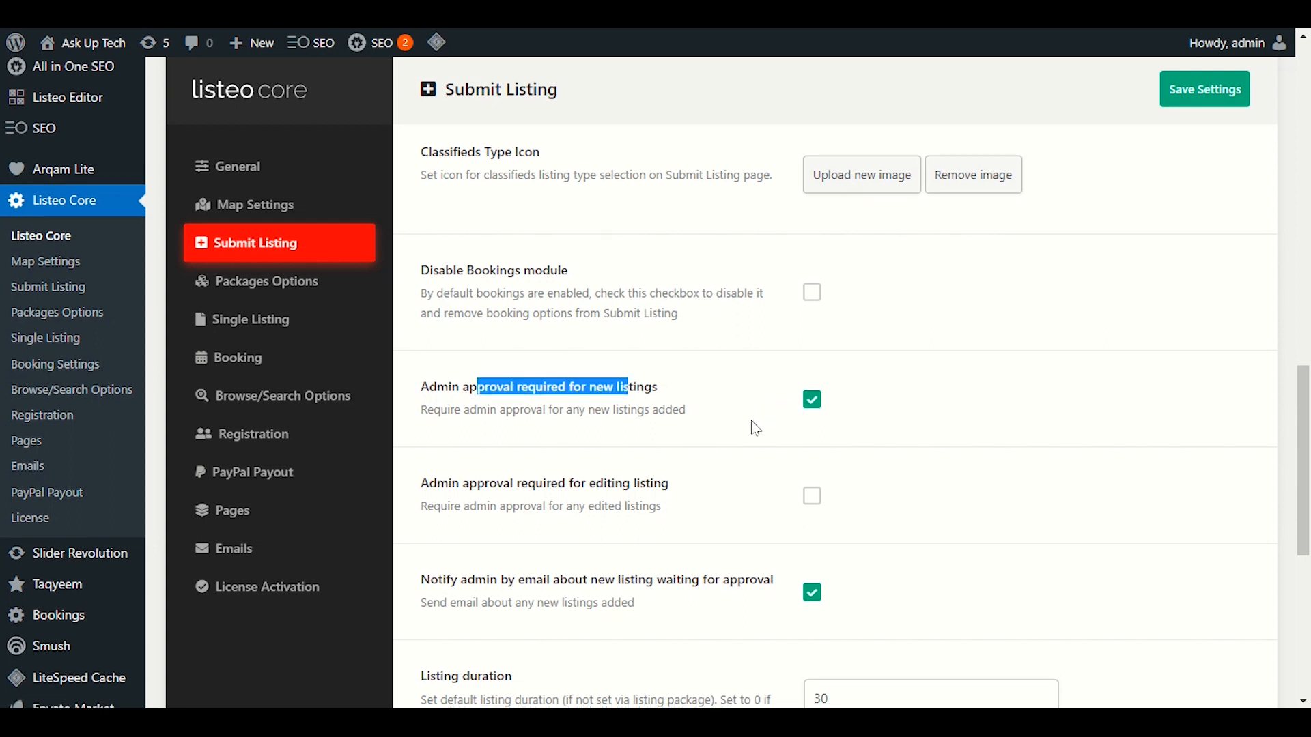
scroll(755, 428, "down", 3)
left_click(749, 434)
scroll(683, 424, "down", 3)
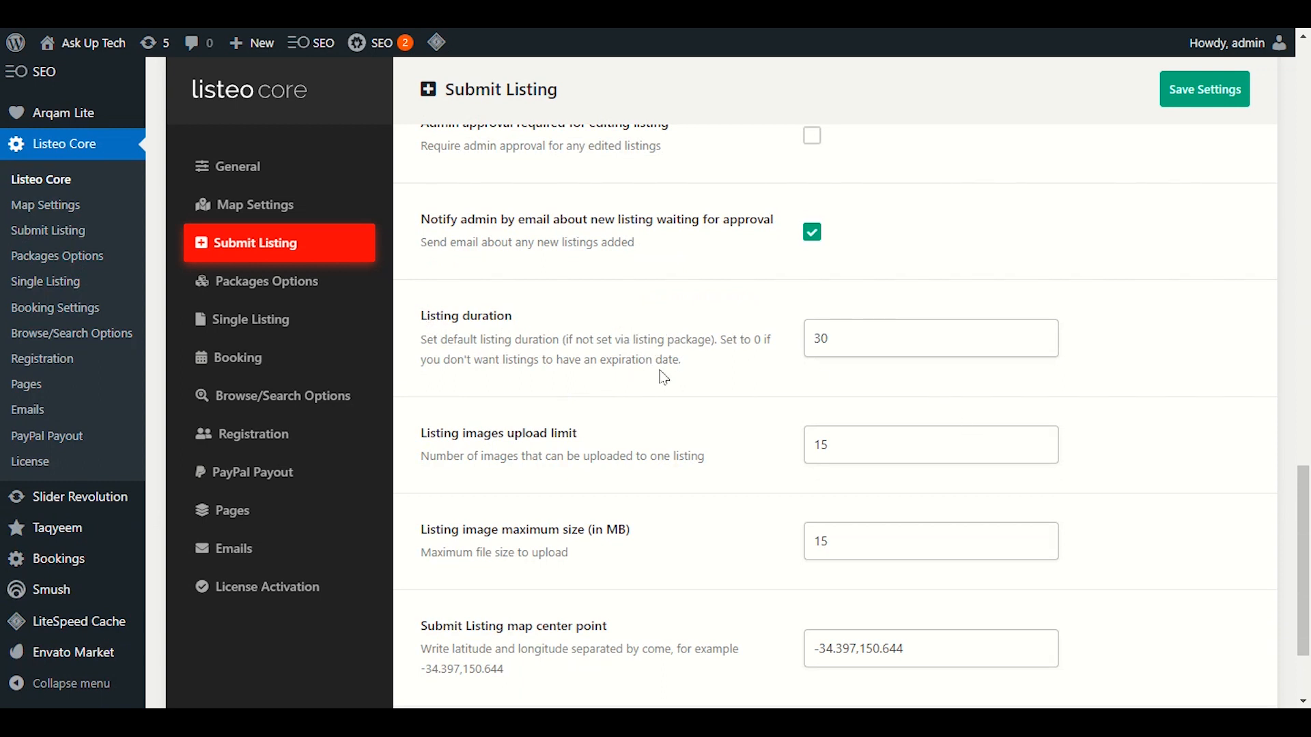
- Save the Submit Listing settings and open the Packages Options section
left_click(865, 339)
scroll(676, 519, "down", 2)
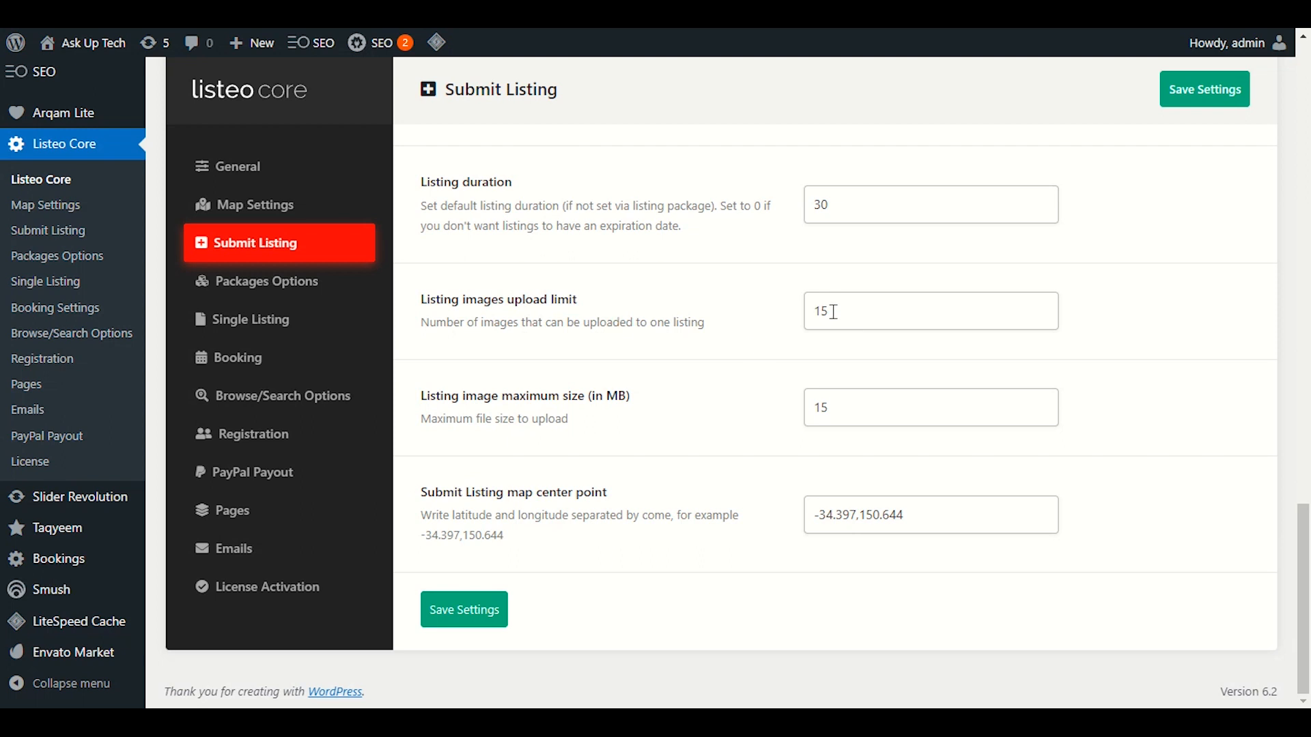
left_click(868, 406)
left_click(490, 609)
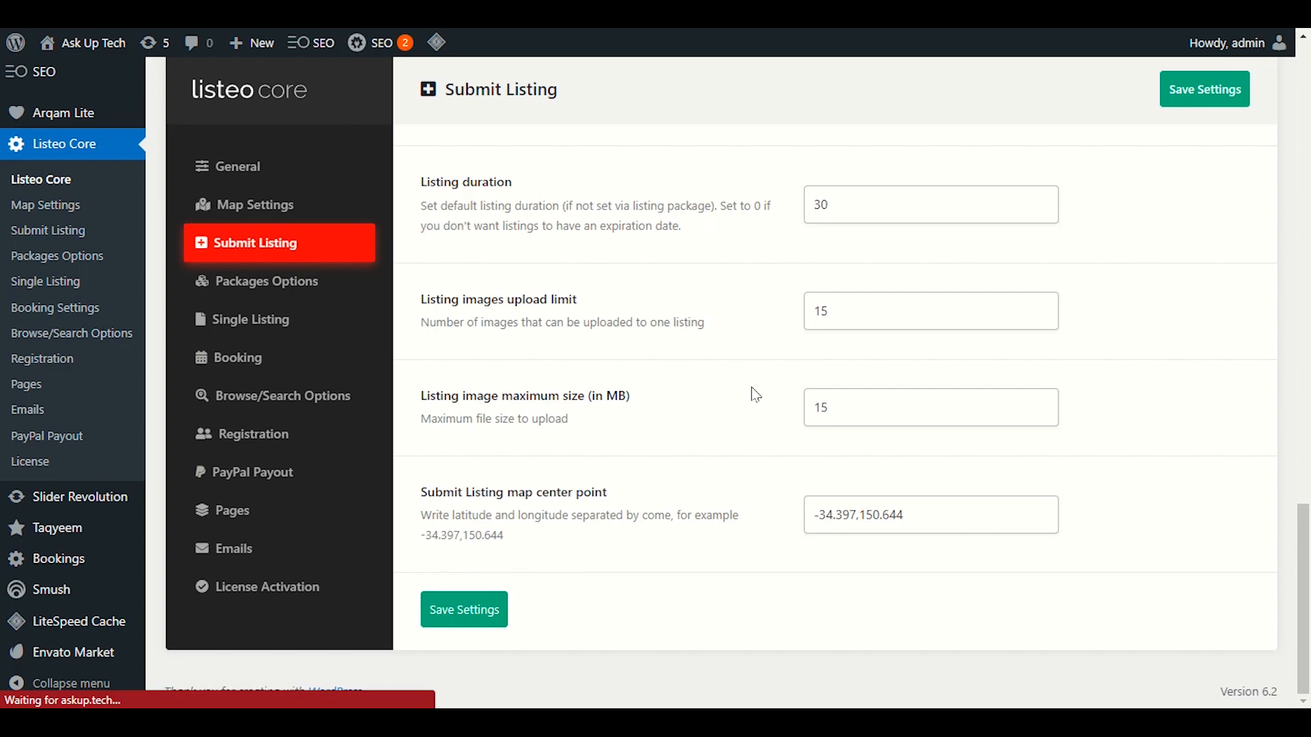
scroll(751, 390, "down", 7)
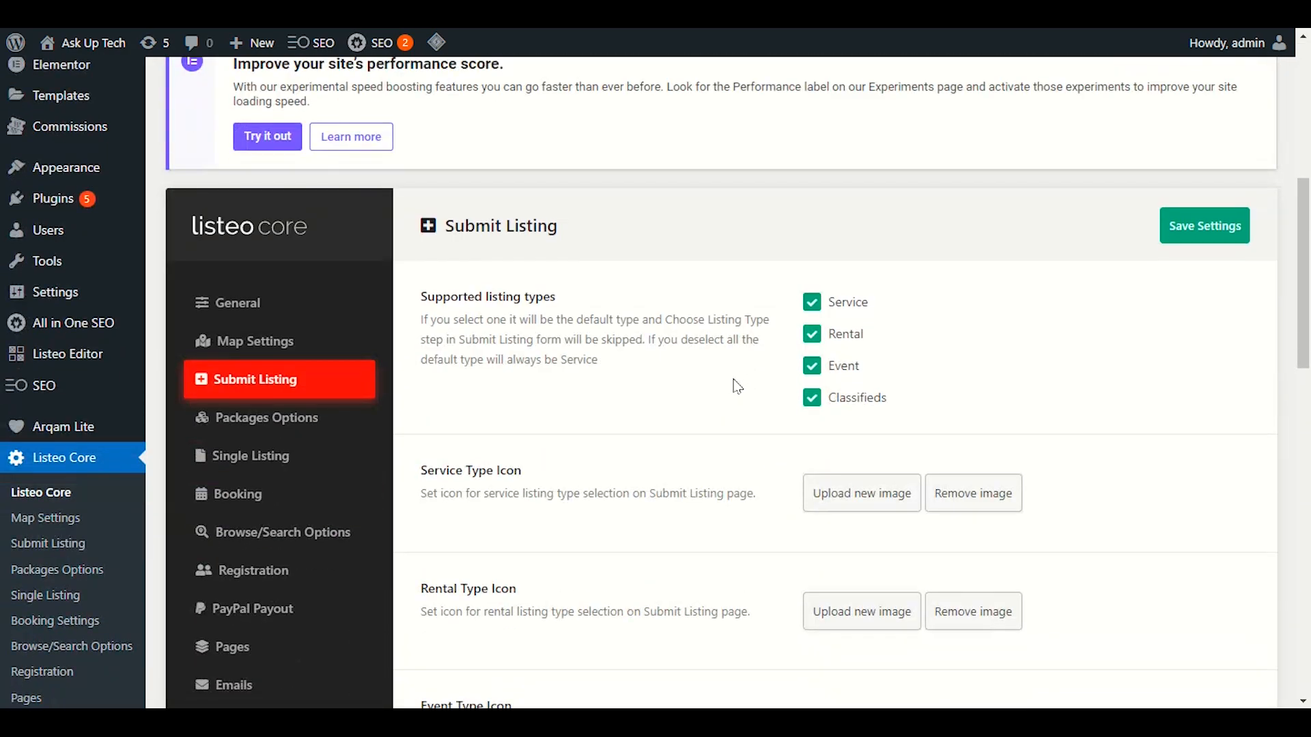
scroll(724, 386, "down", 3)
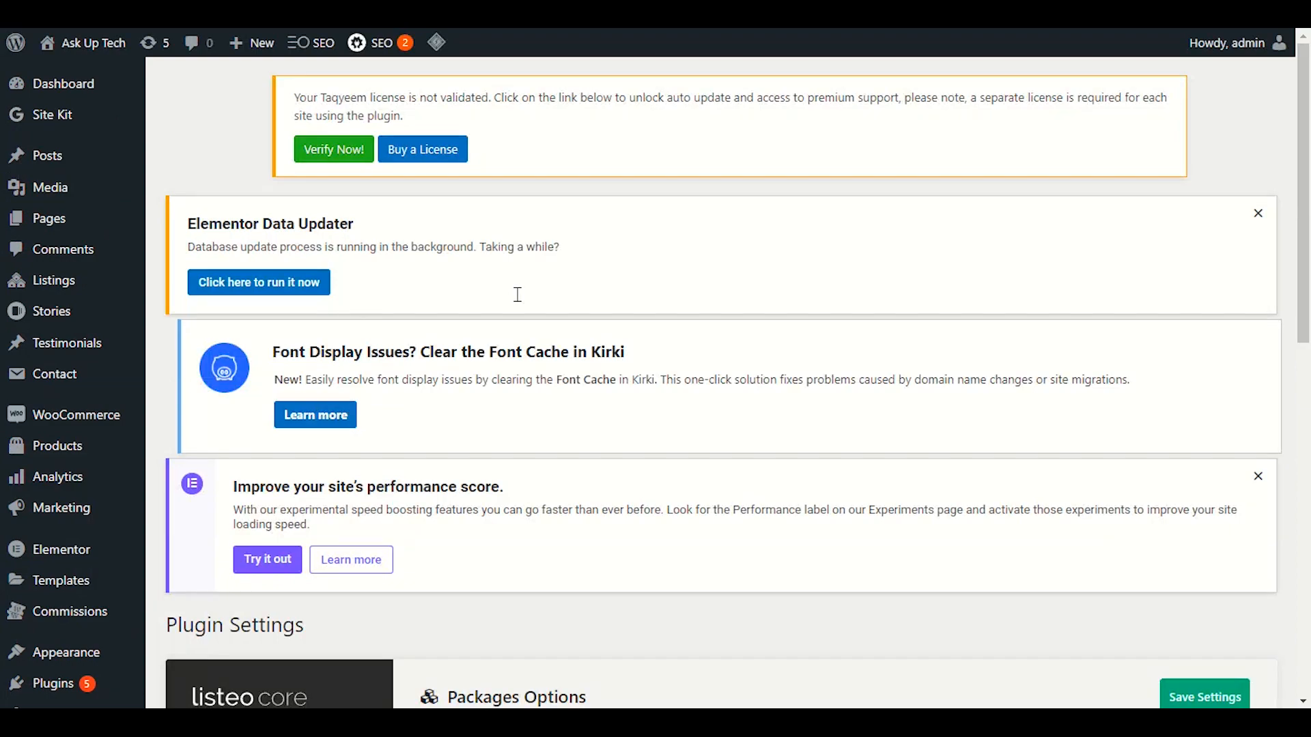
scroll(519, 297, "down", 7)
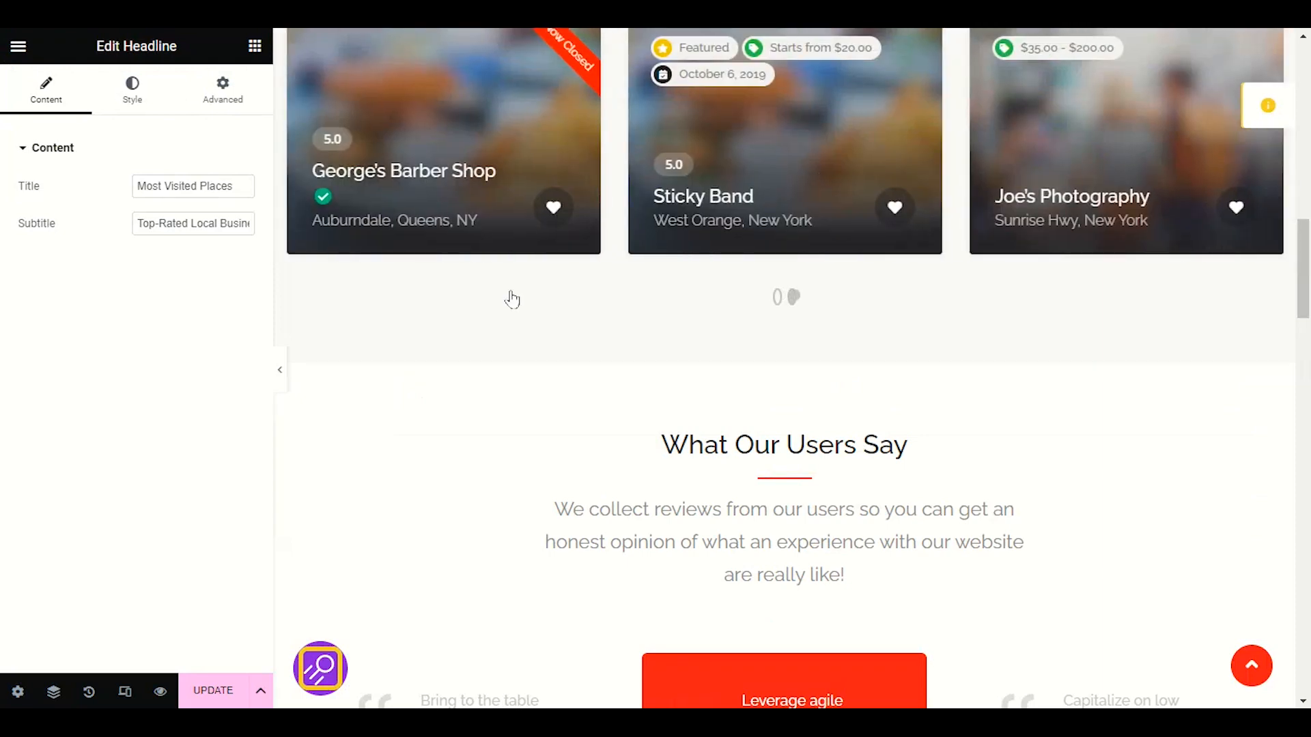
- Switch to the home page's Elementor editor, leave it without saving, and open the Add Listing page on the live site
scroll(555, 410, "up", 10)
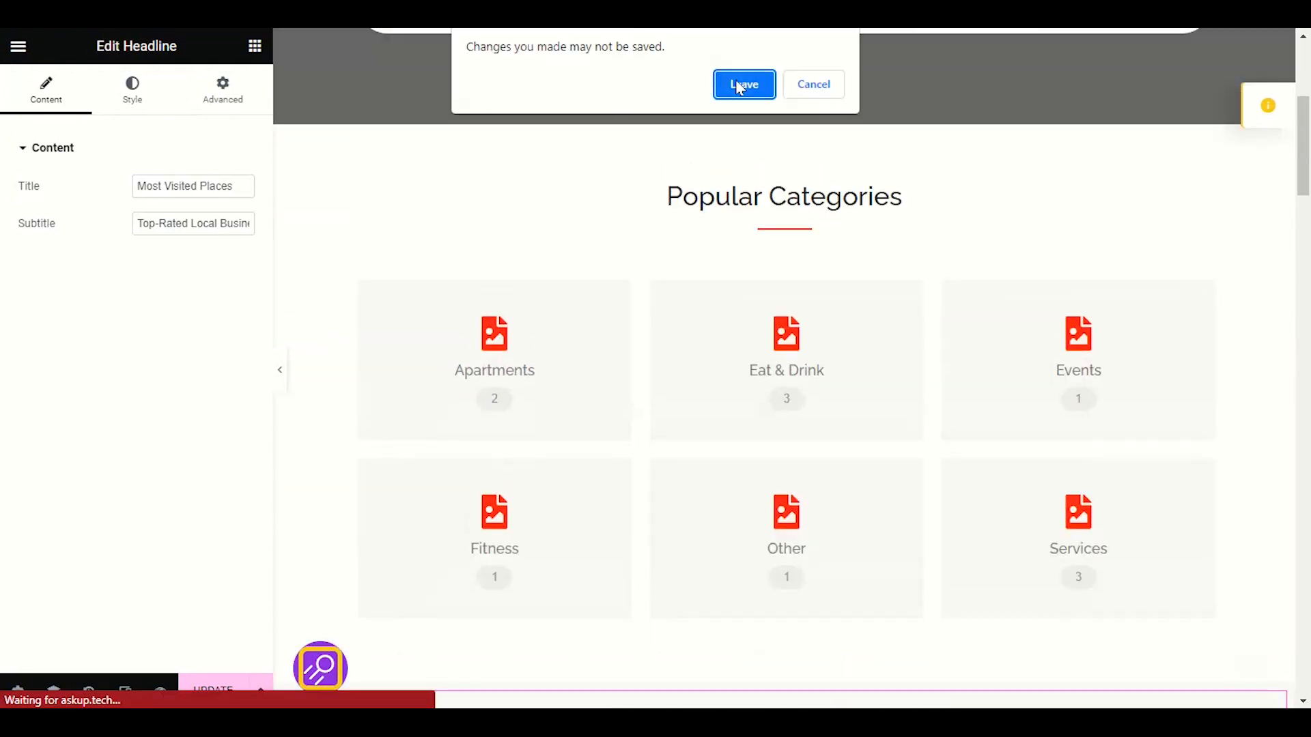
left_click(740, 82)
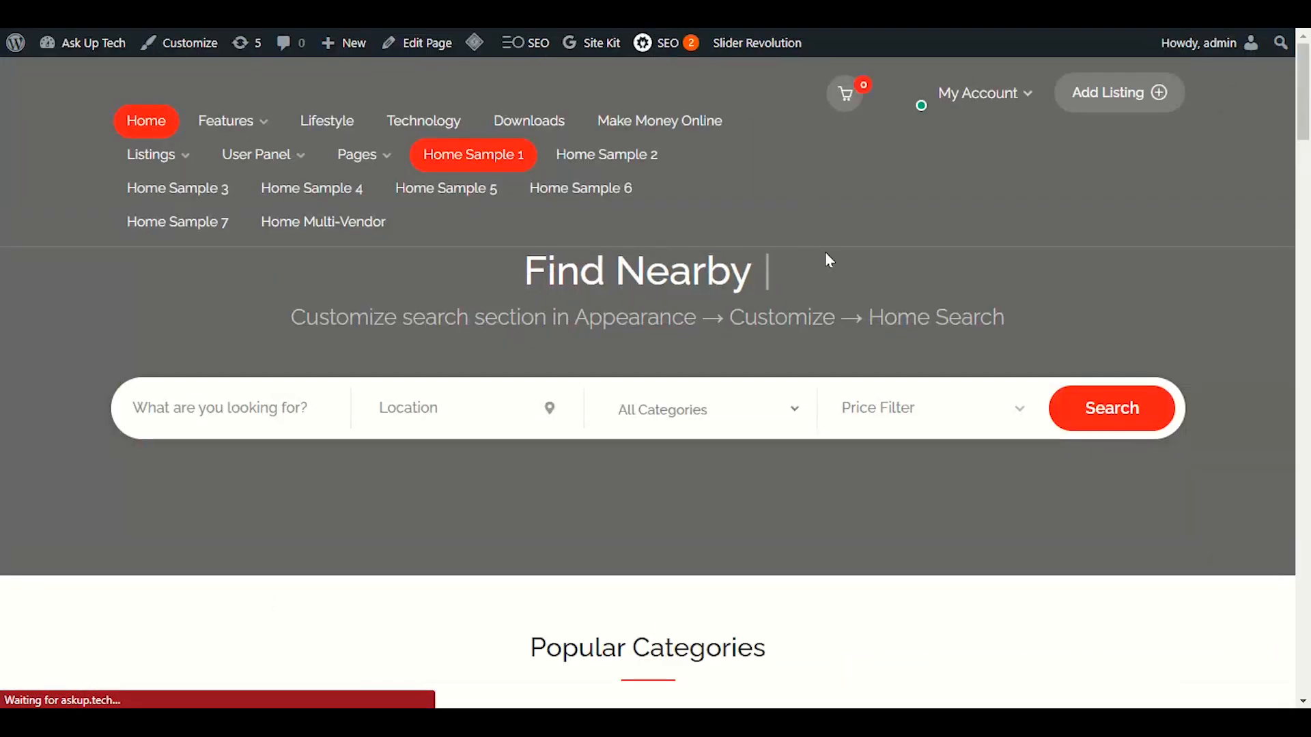
left_click(1154, 96)
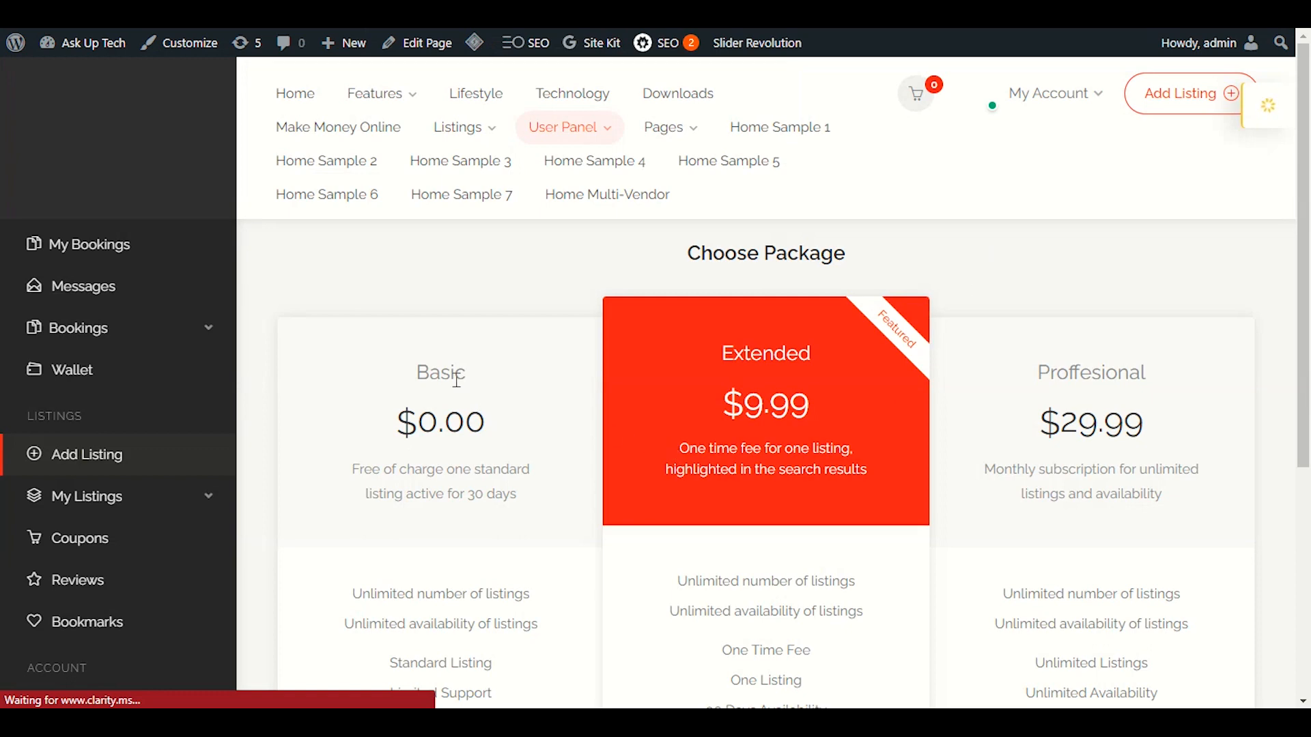
- Compare the Basic, Extended and Proffesional listing packages and look over the entries of the user dashboard's navigation
scroll(461, 390, "down", 4)
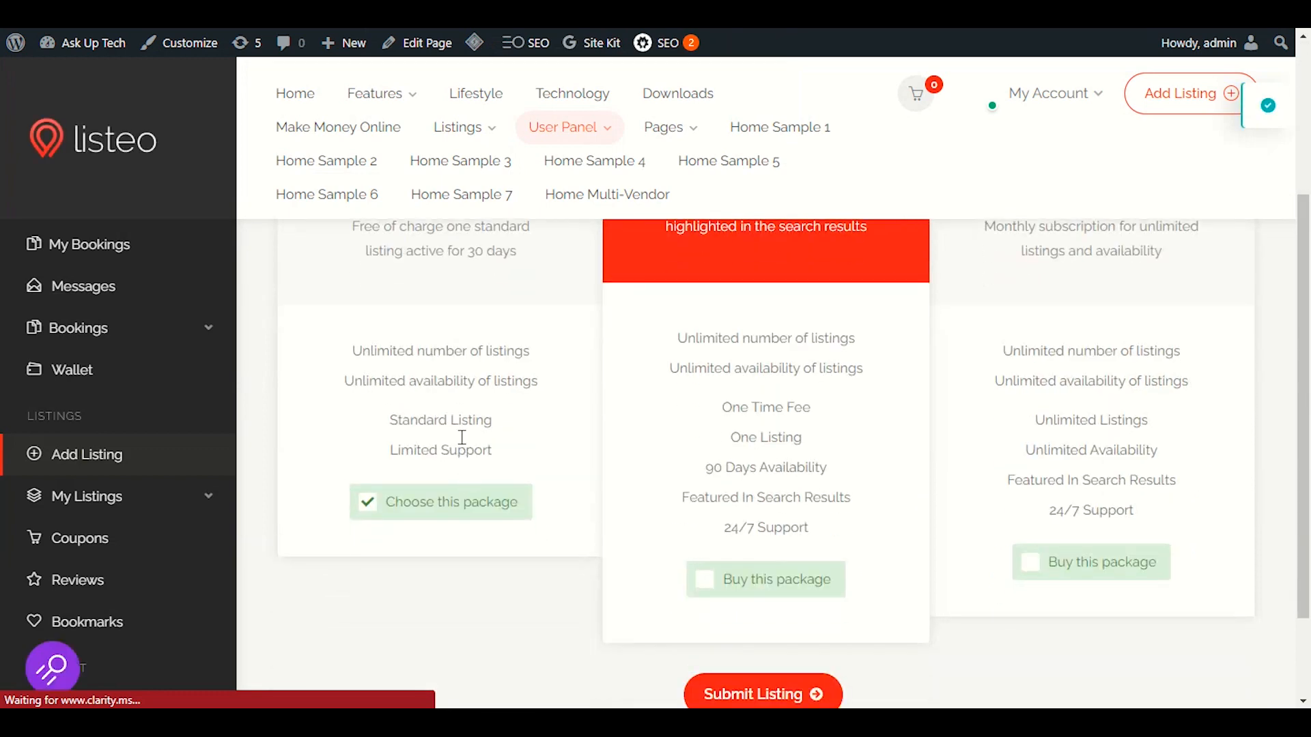
scroll(460, 437, "up", 5)
scroll(693, 407, "down", 3)
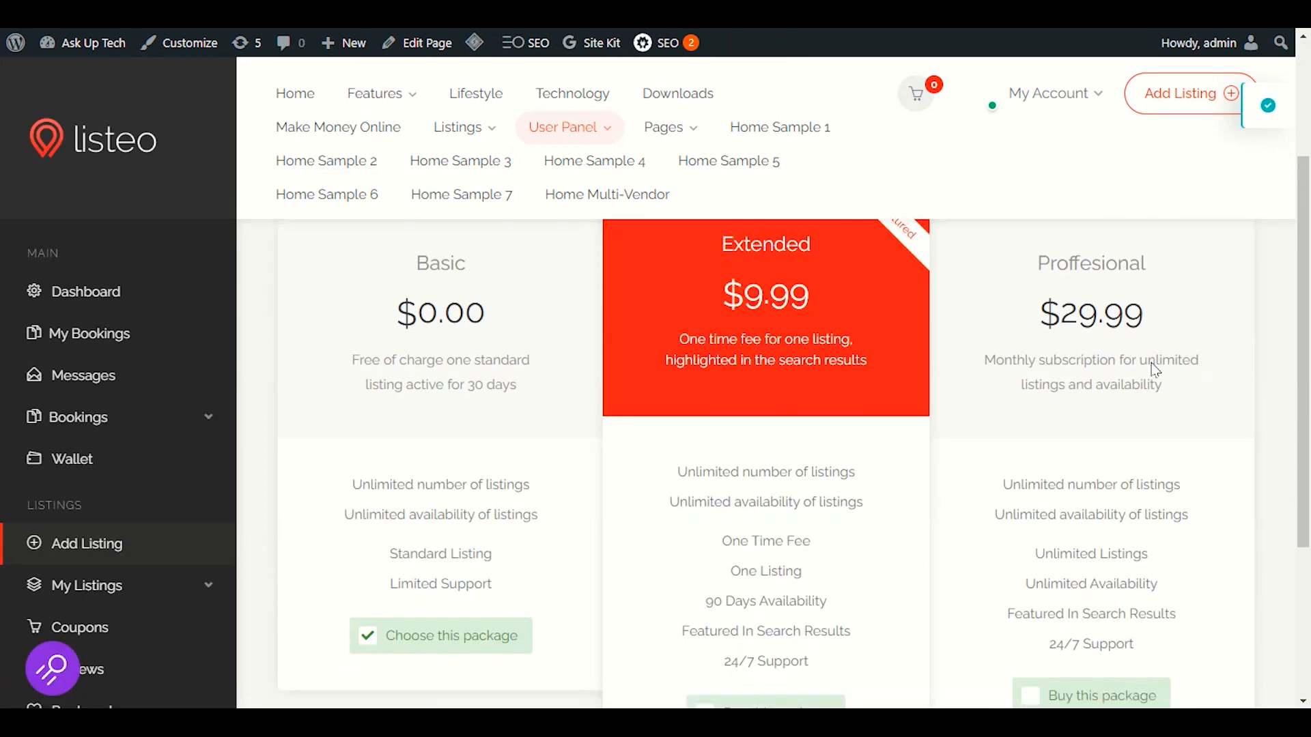
scroll(1154, 366, "down", 4)
scroll(781, 374, "up", 4)
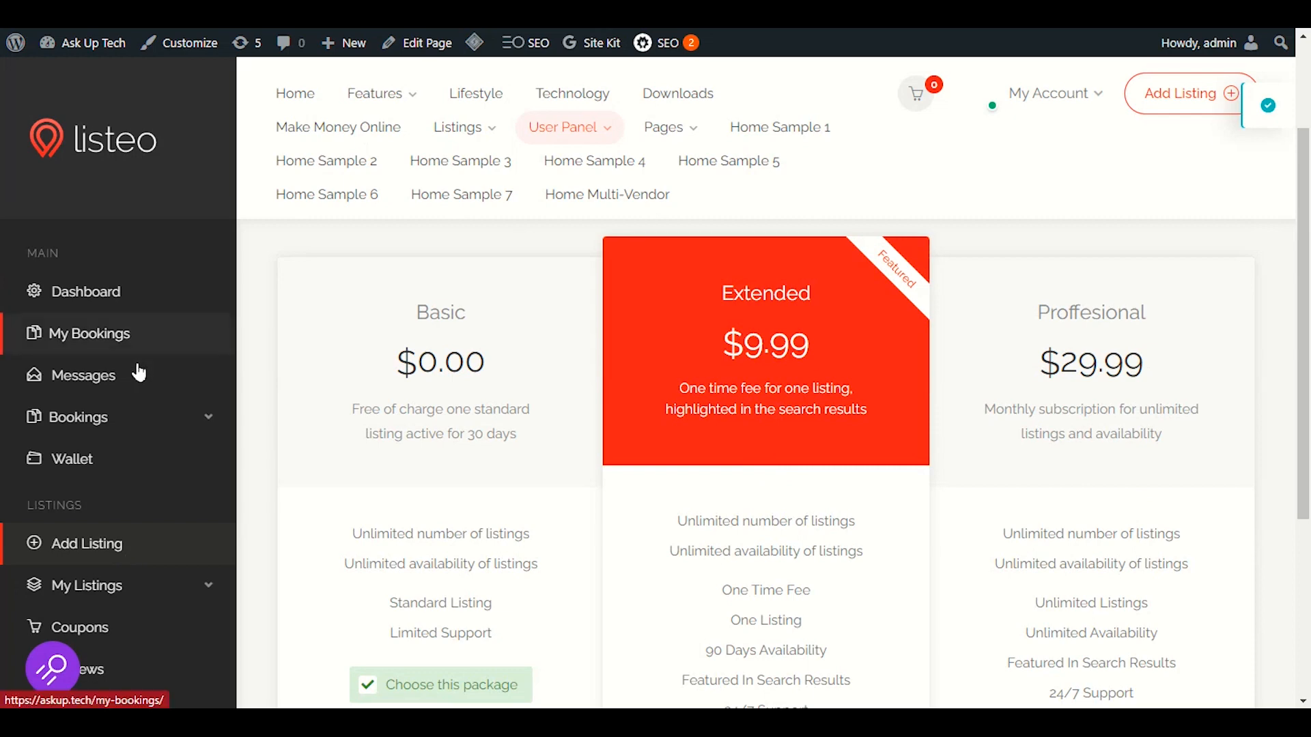
scroll(137, 444, "down", 2)
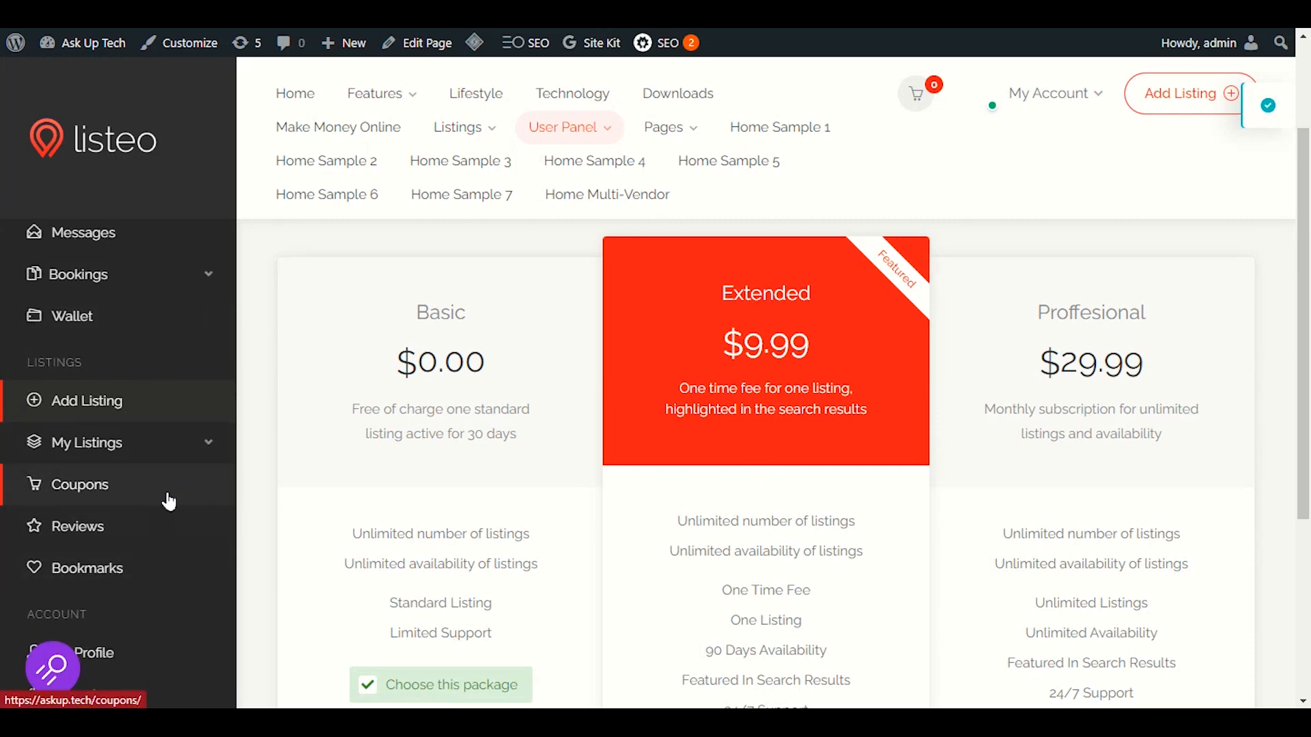
scroll(169, 493, "up", 2)
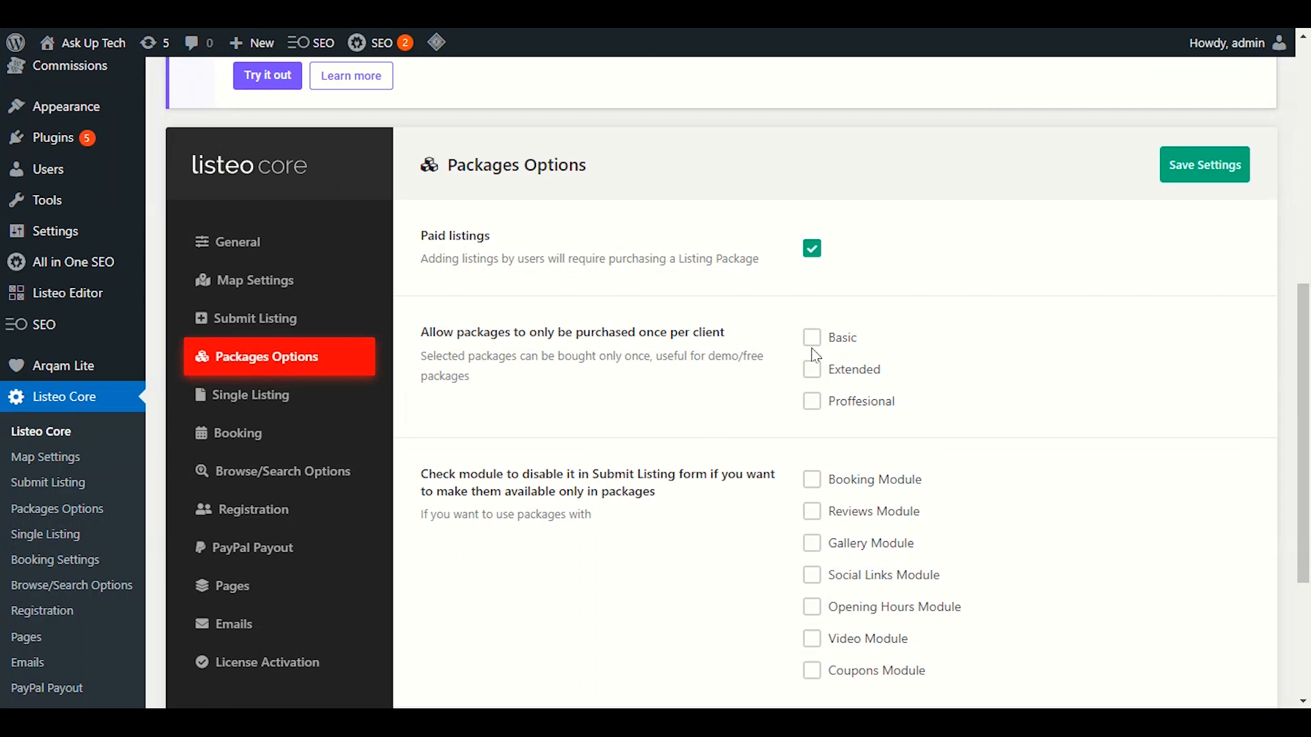
- Return to the Packages Options settings and review the paid listings, once-per-client purchase and module availability options
scroll(795, 404, "down", 2)
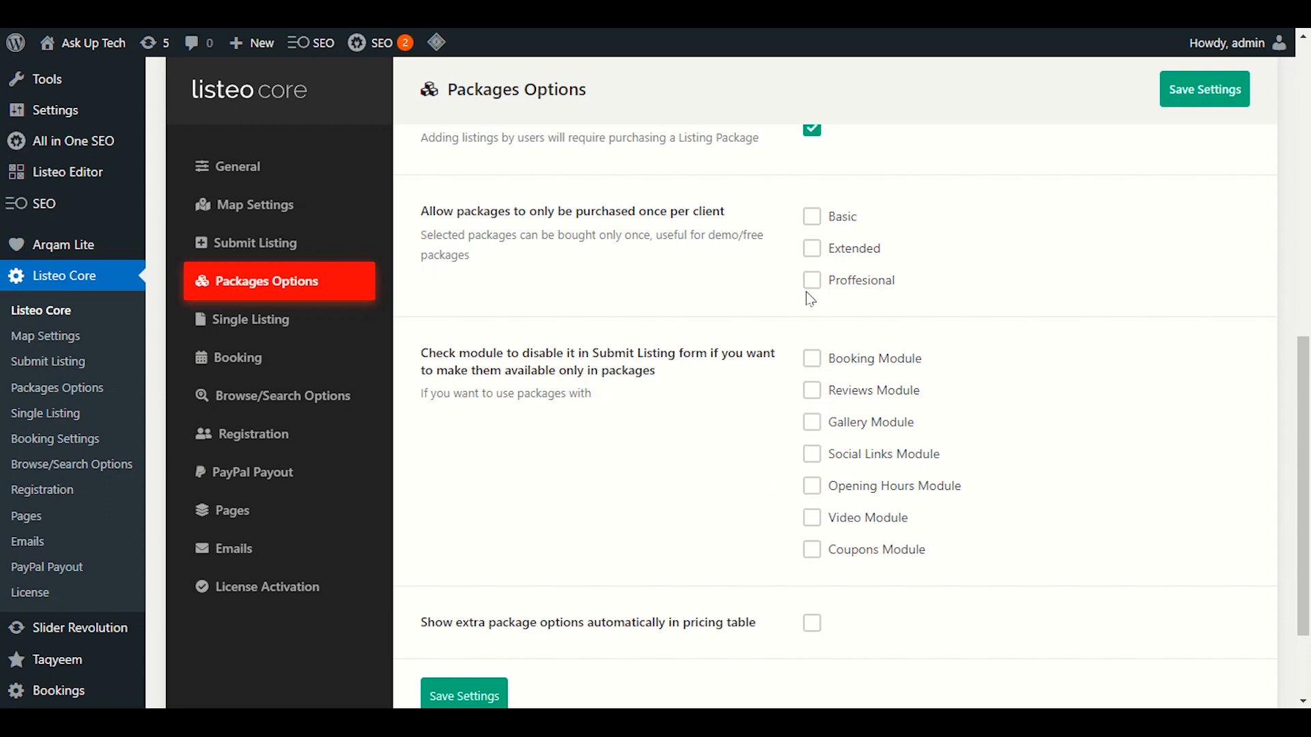
scroll(809, 297, "up", 1)
scroll(818, 568, "down", 2)
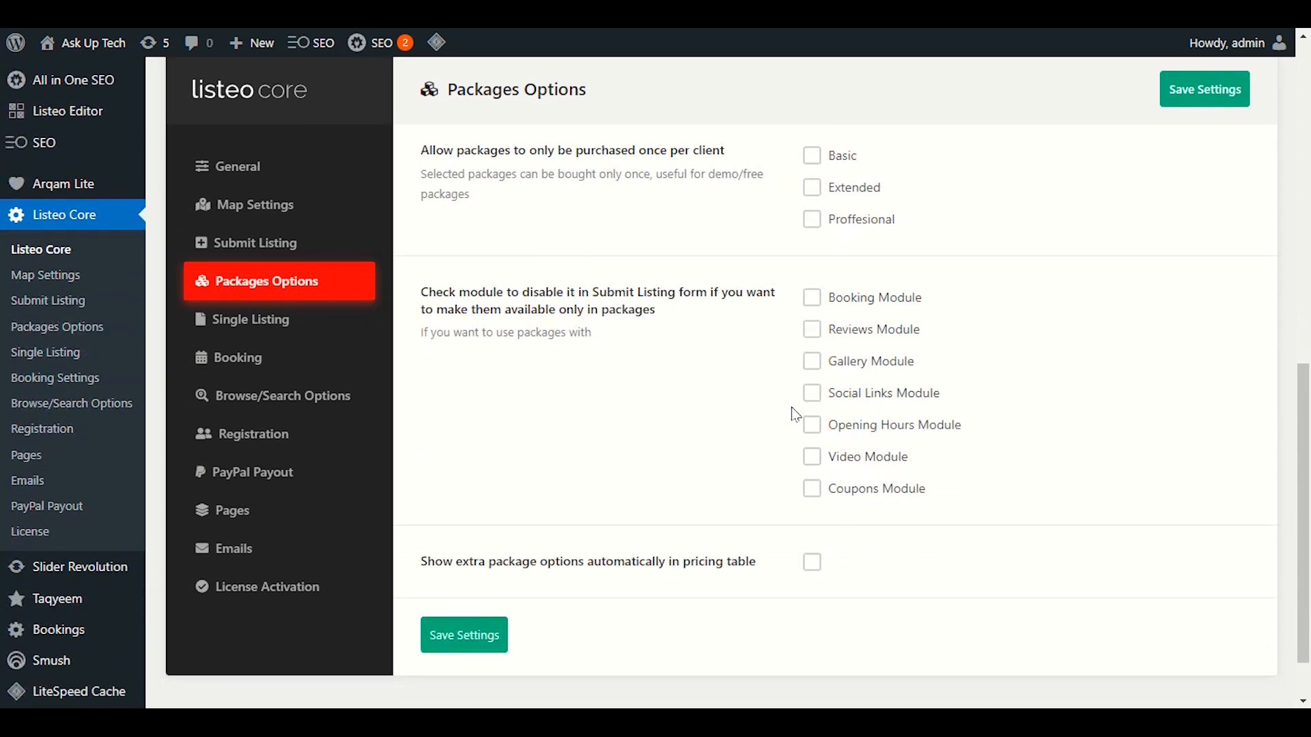
scroll(762, 478, "up", 1)
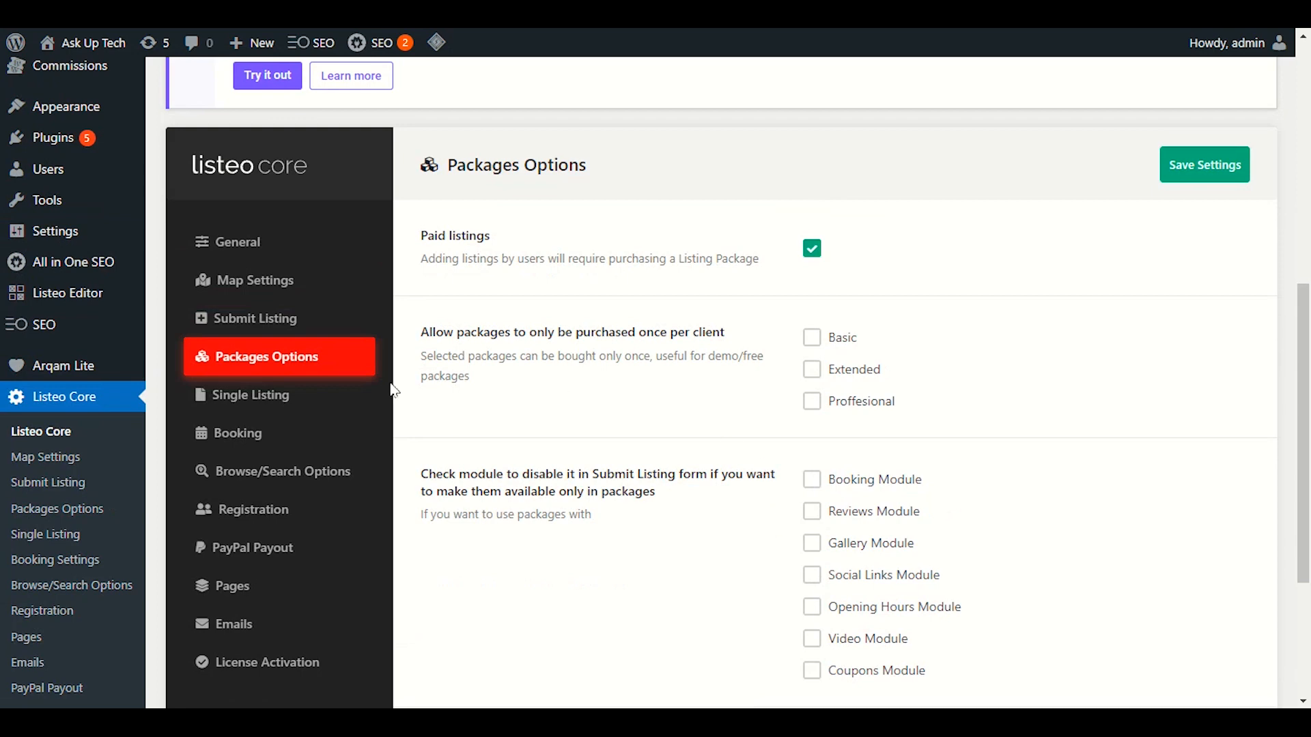
- Open the Single Listing settings and review the gallery, Google Reviews, review permission, claim button, address and taxonomy display options
left_click(279, 406)
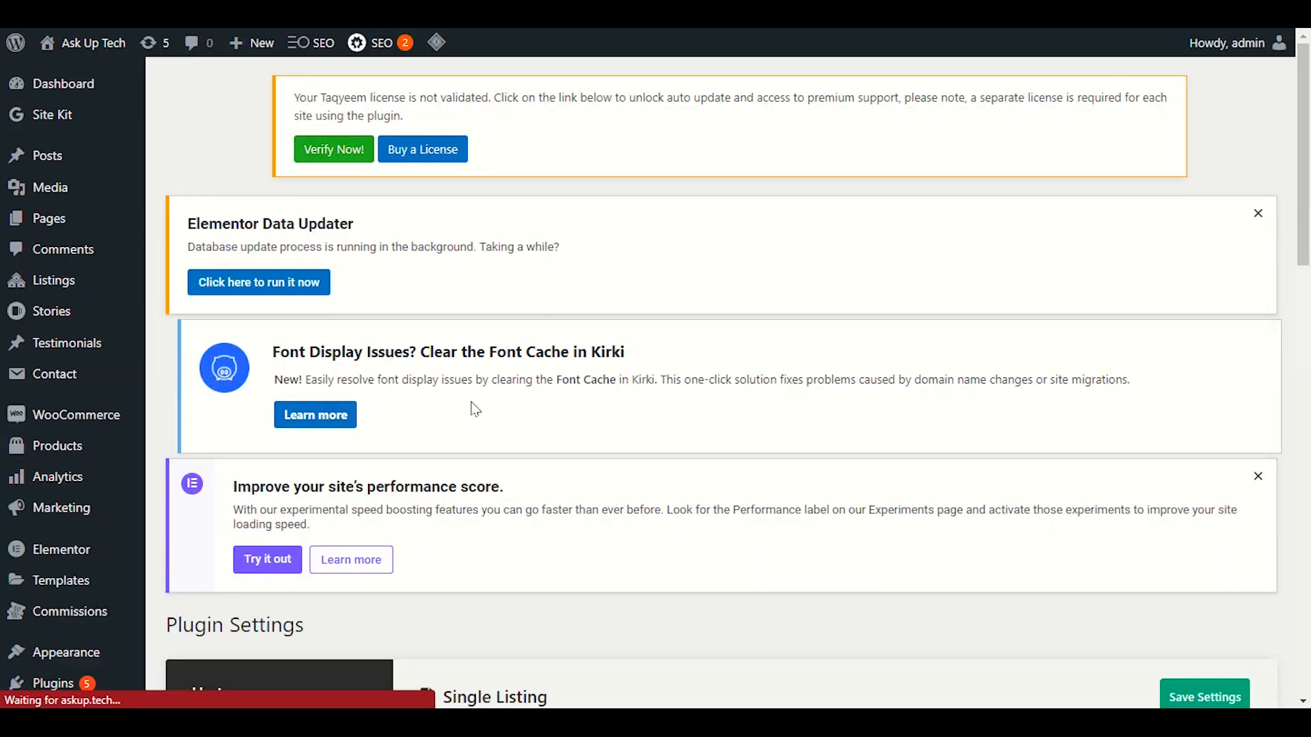
scroll(476, 408, "down", 6)
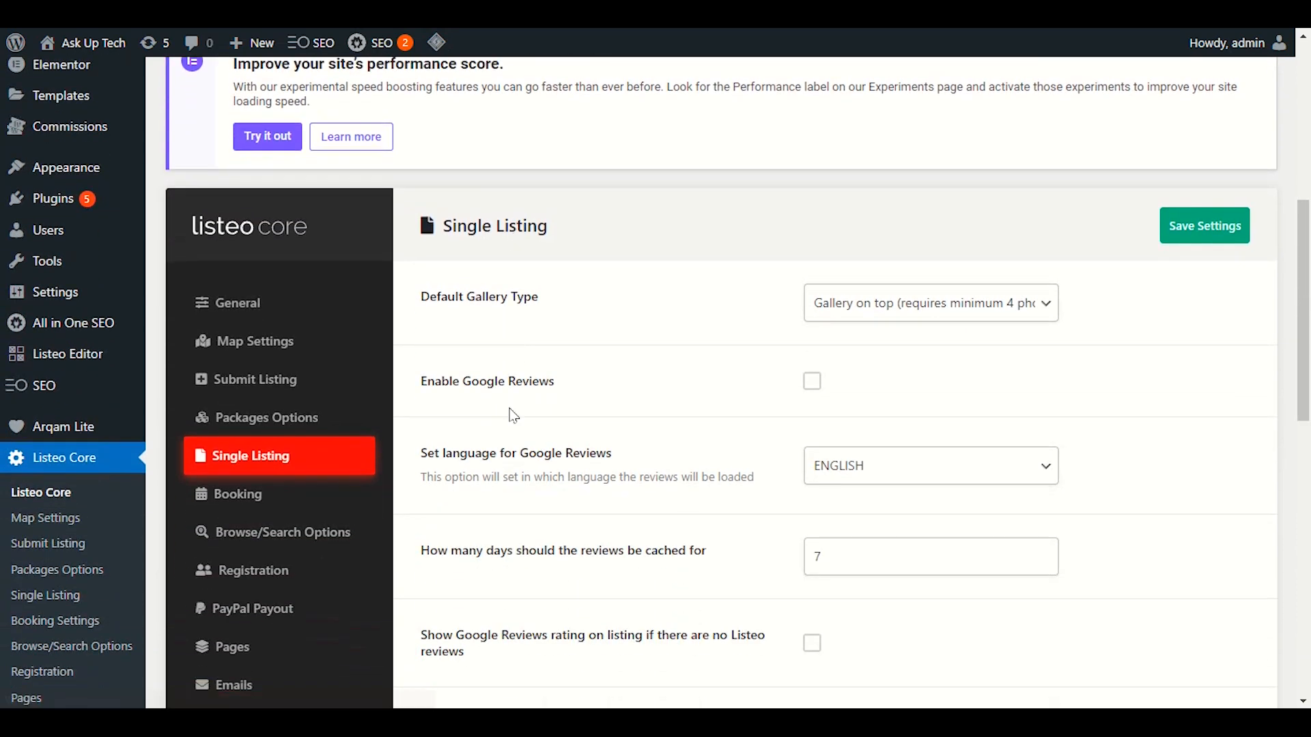
scroll(508, 423, "down", 3)
scroll(506, 430, "down", 2)
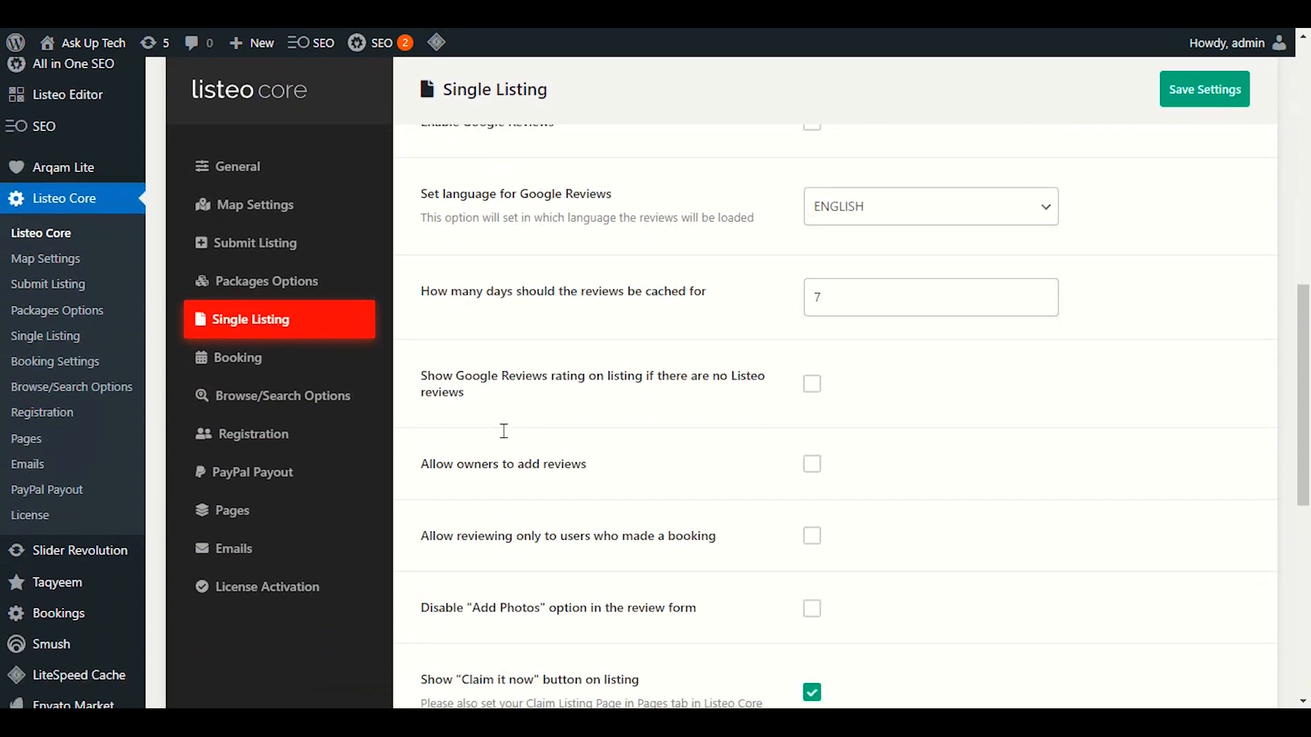
scroll(508, 448, "down", 3)
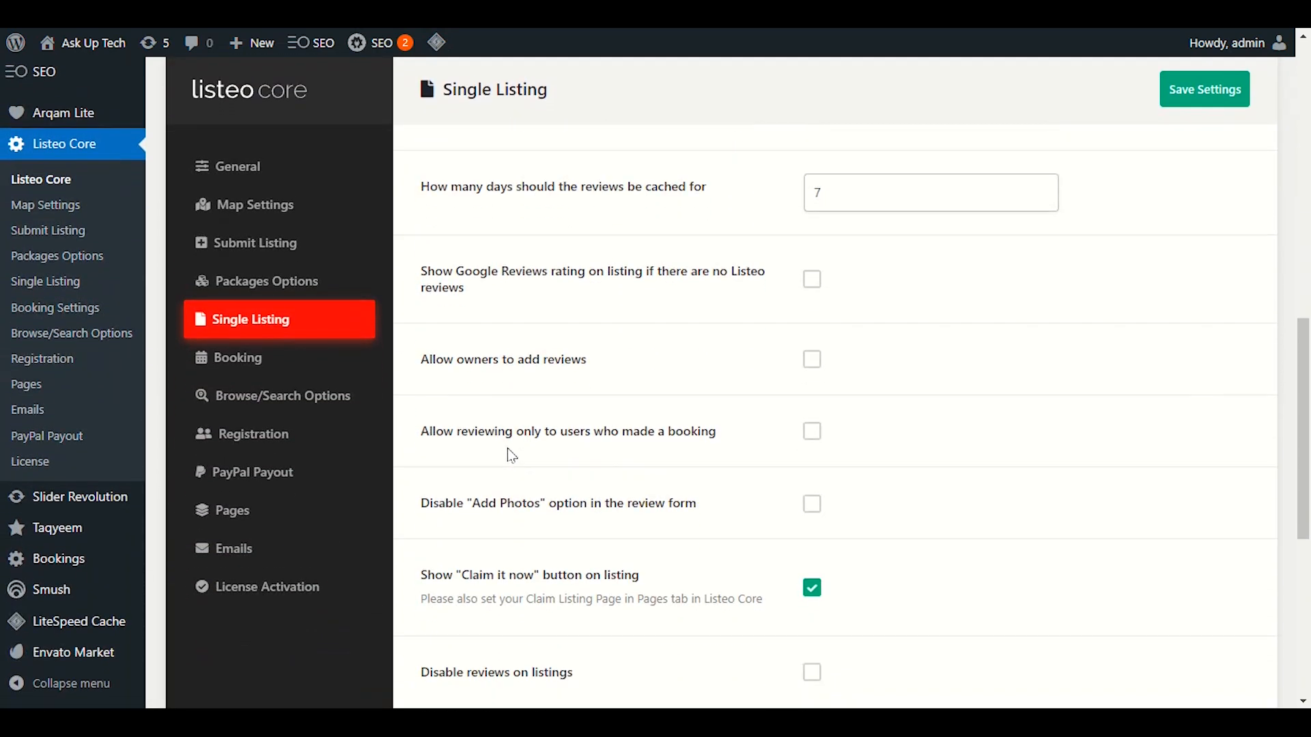
scroll(579, 505, "down", 5)
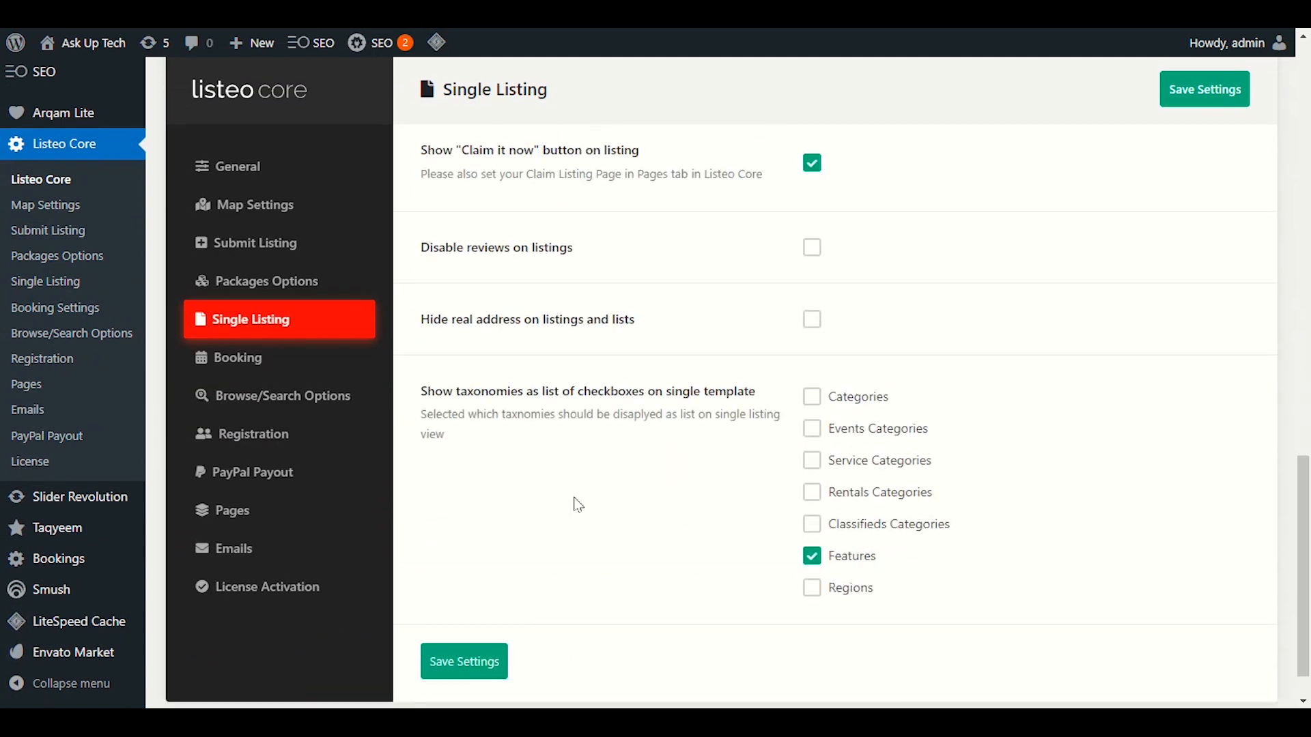
scroll(579, 505, "up", 4)
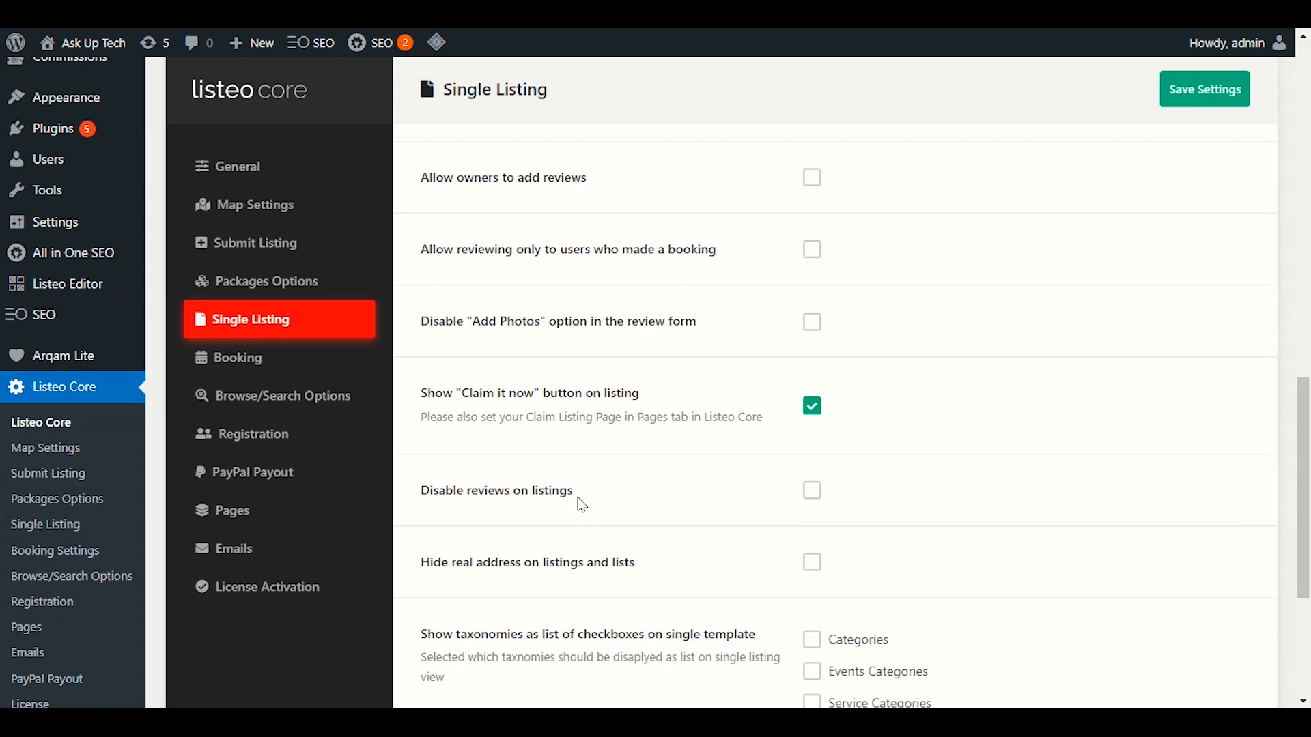
scroll(582, 505, "up", 4)
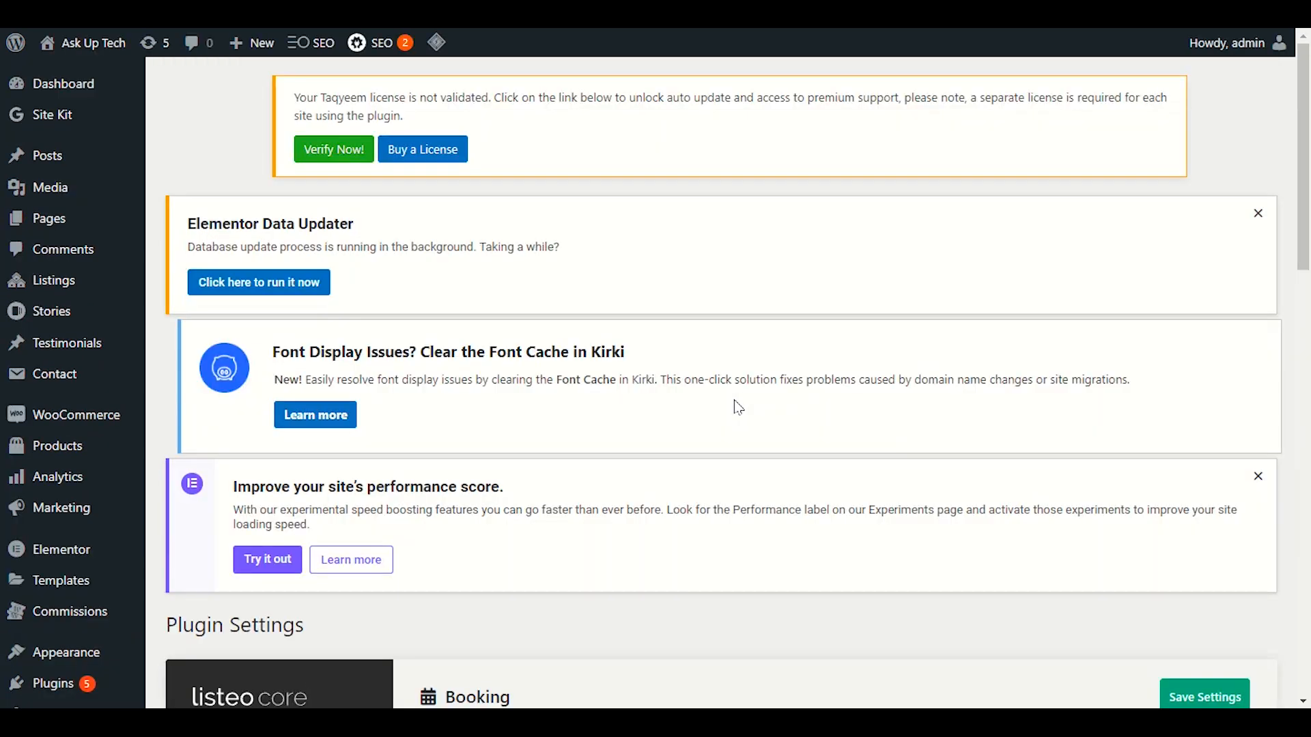
- In the Booking settings, allow owners to make bookings
scroll(737, 408, "down", 6)
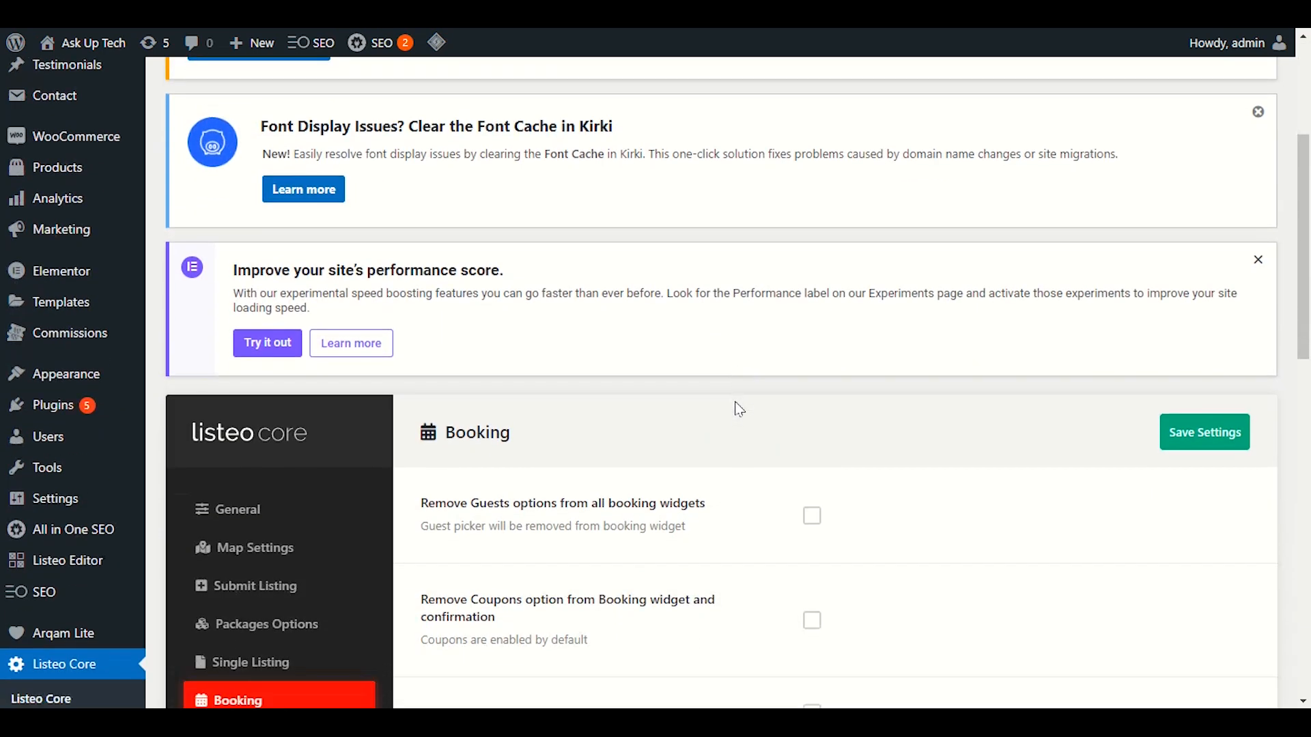
scroll(735, 394, "down", 3)
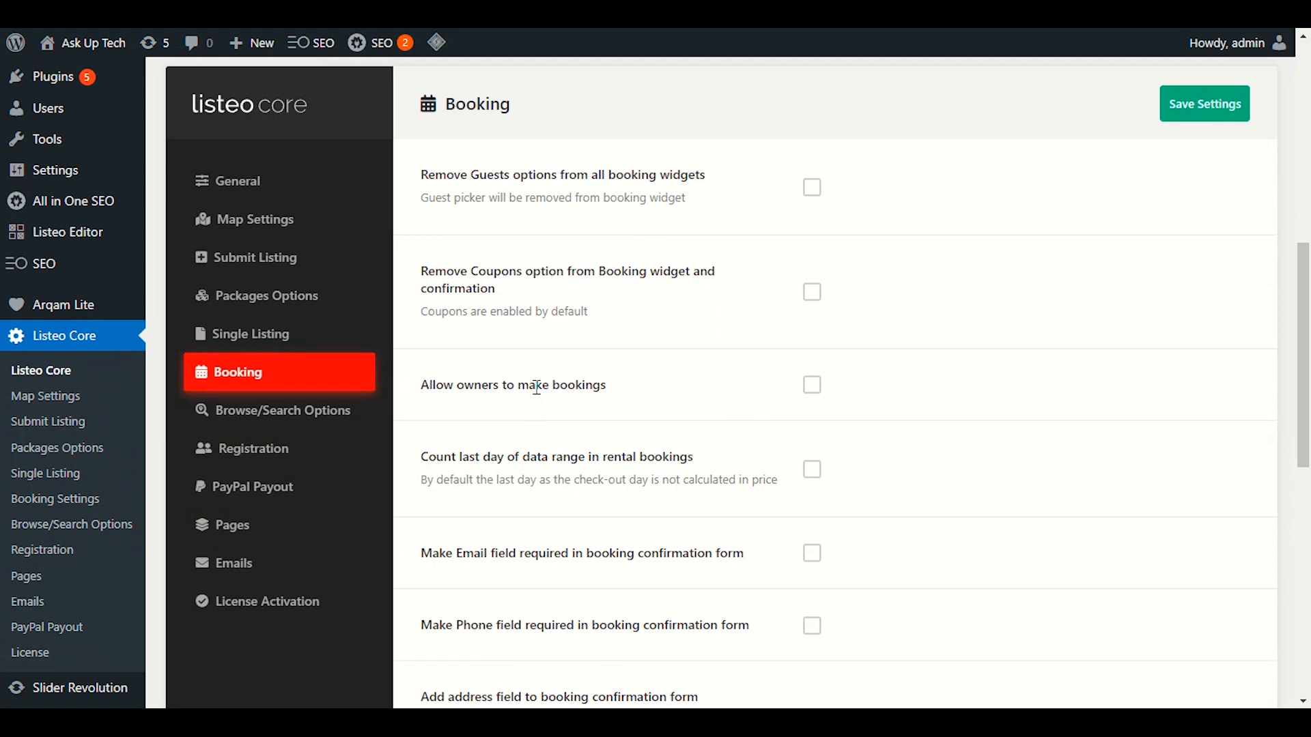
scroll(533, 403, "down", 2)
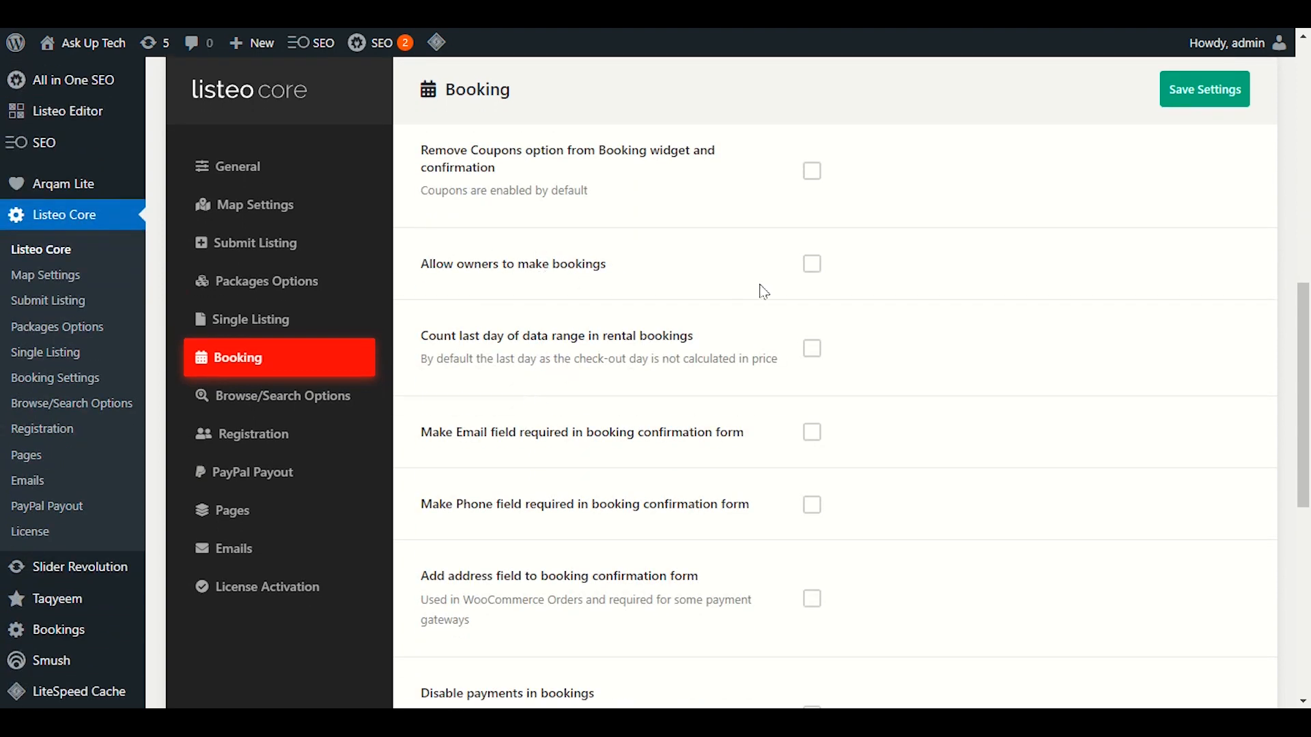
left_click(811, 273)
- Require payment first to confirm the booking for the instant booking option
scroll(830, 354, "down", 2)
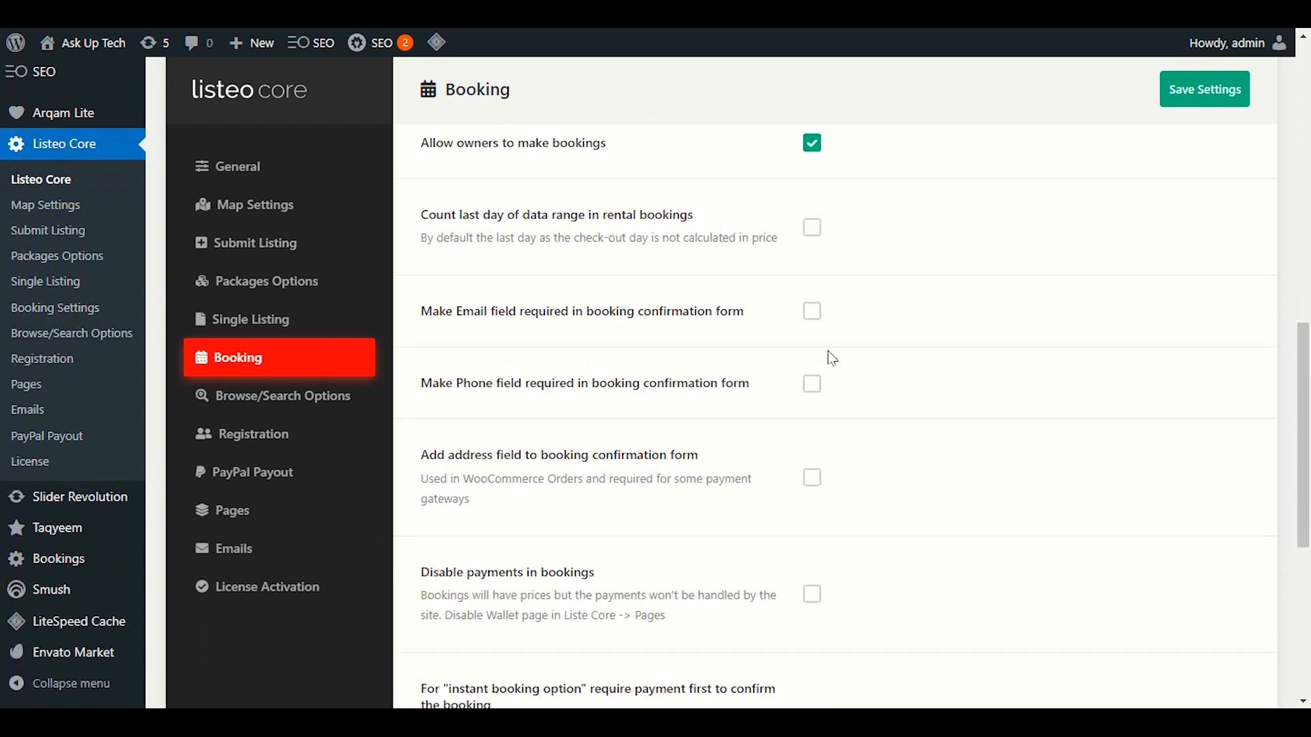
scroll(832, 359, "down", 2)
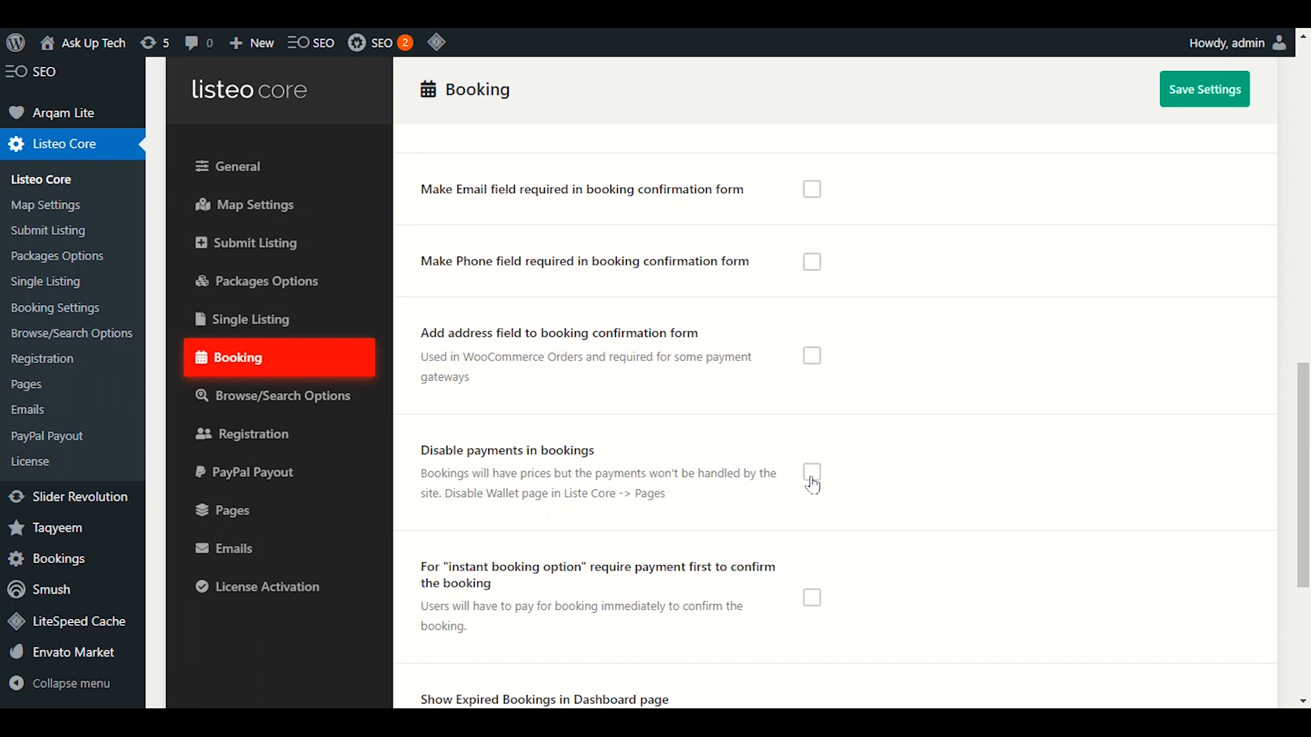
scroll(811, 487, "down", 2)
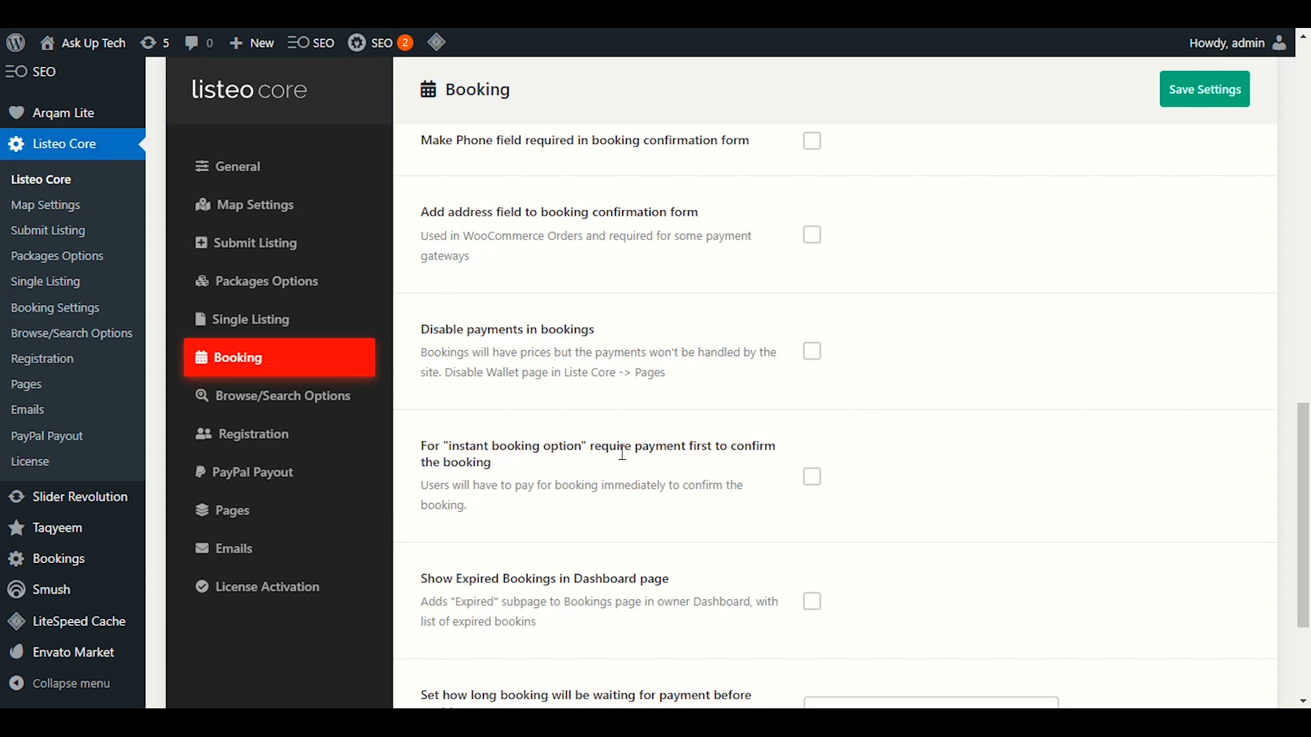
left_click(812, 478)
scroll(847, 459, "down", 1)
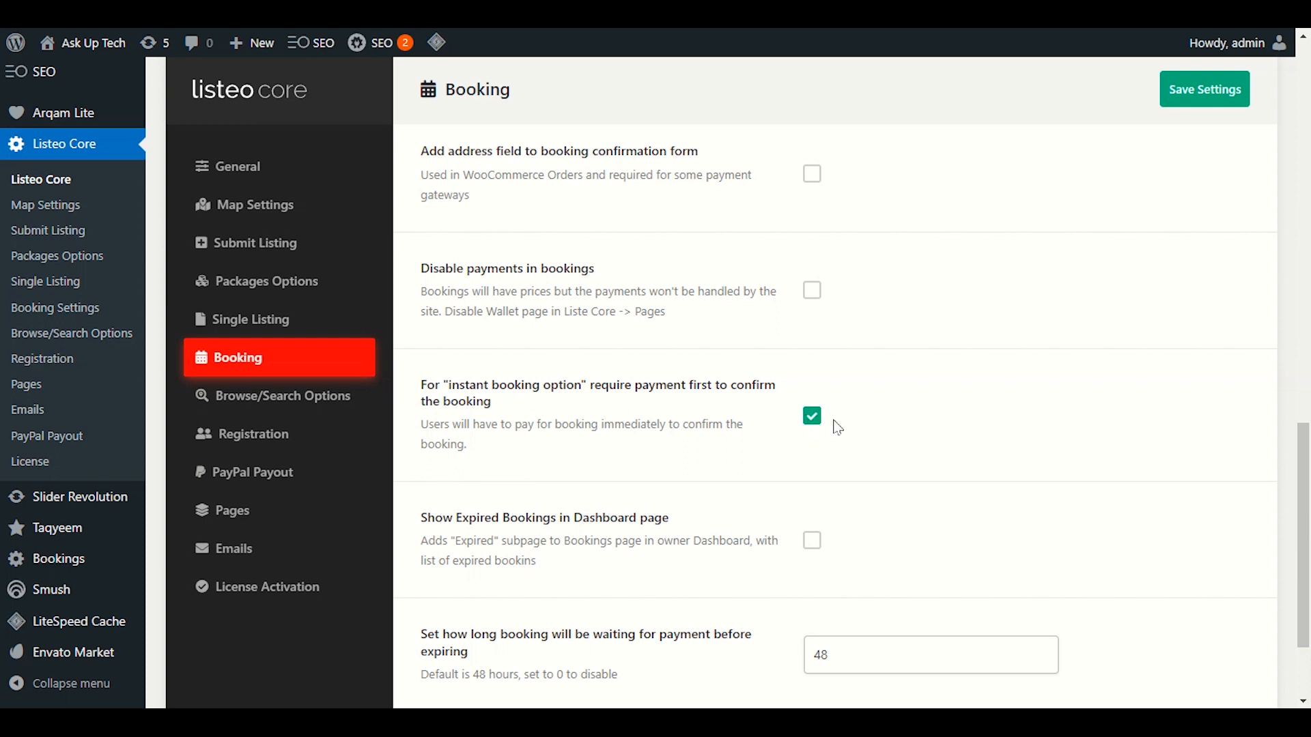
- Examine the Booking setting for how long a booking waits for payment before expiring
scroll(819, 427, "down", 2)
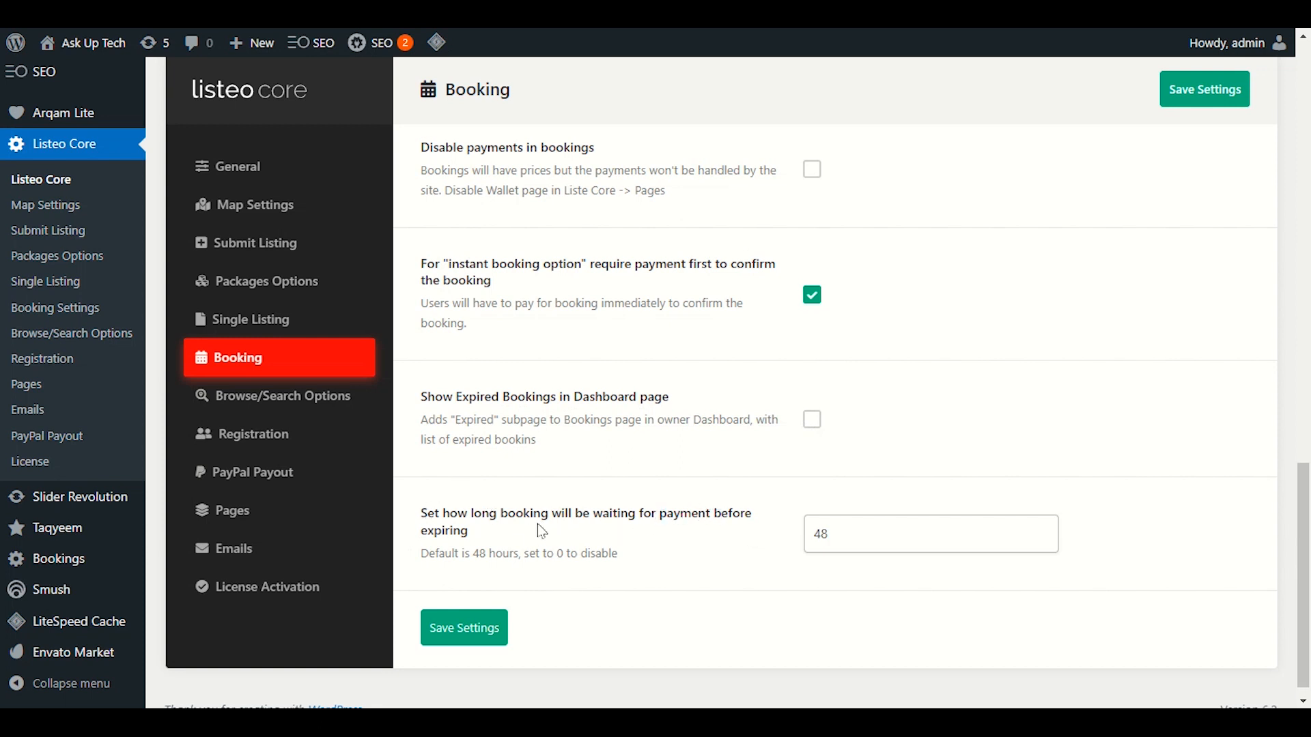
left_click_drag(843, 536, 737, 530)
left_click(770, 531)
left_click(737, 530)
left_click_drag(854, 533, 635, 529)
left_click(629, 535)
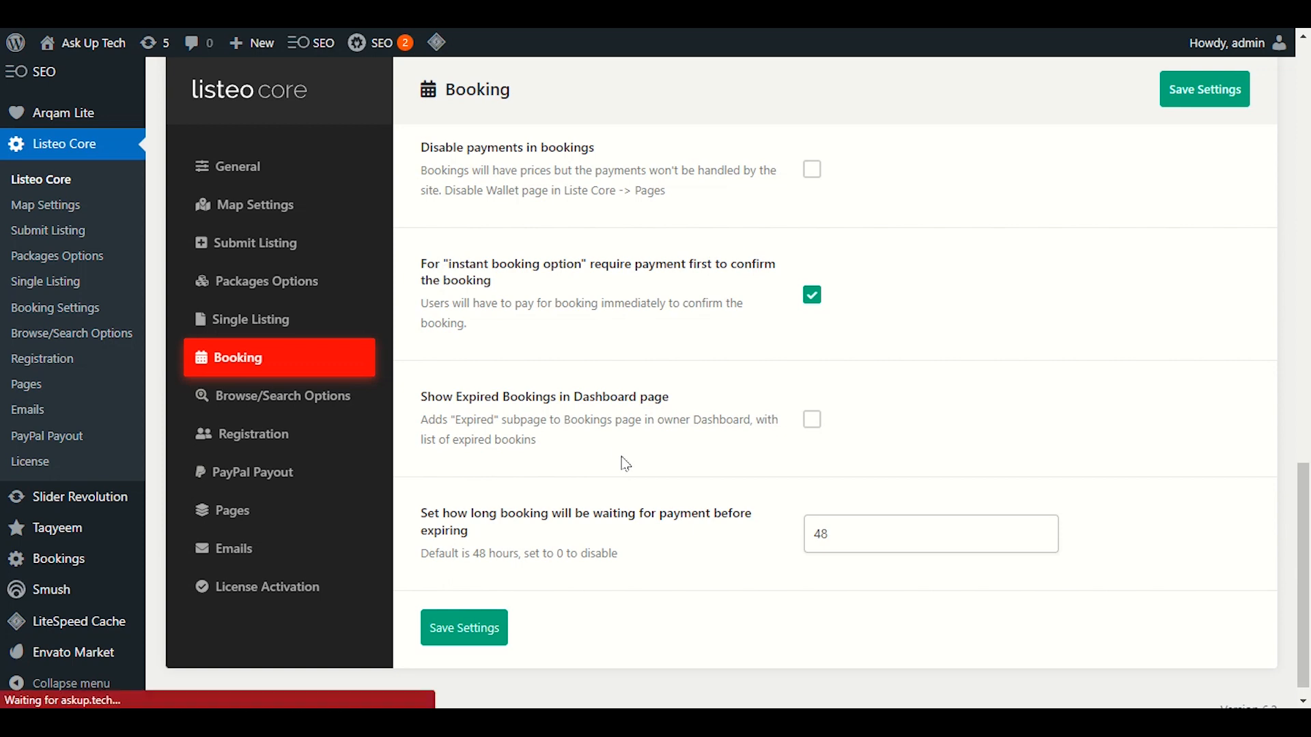
- View the search form on the live home page, then return to Browse/Search Options and review the taxonomy, location and keyword search settings
scroll(616, 468, "down", 4)
scroll(616, 468, "down", 3)
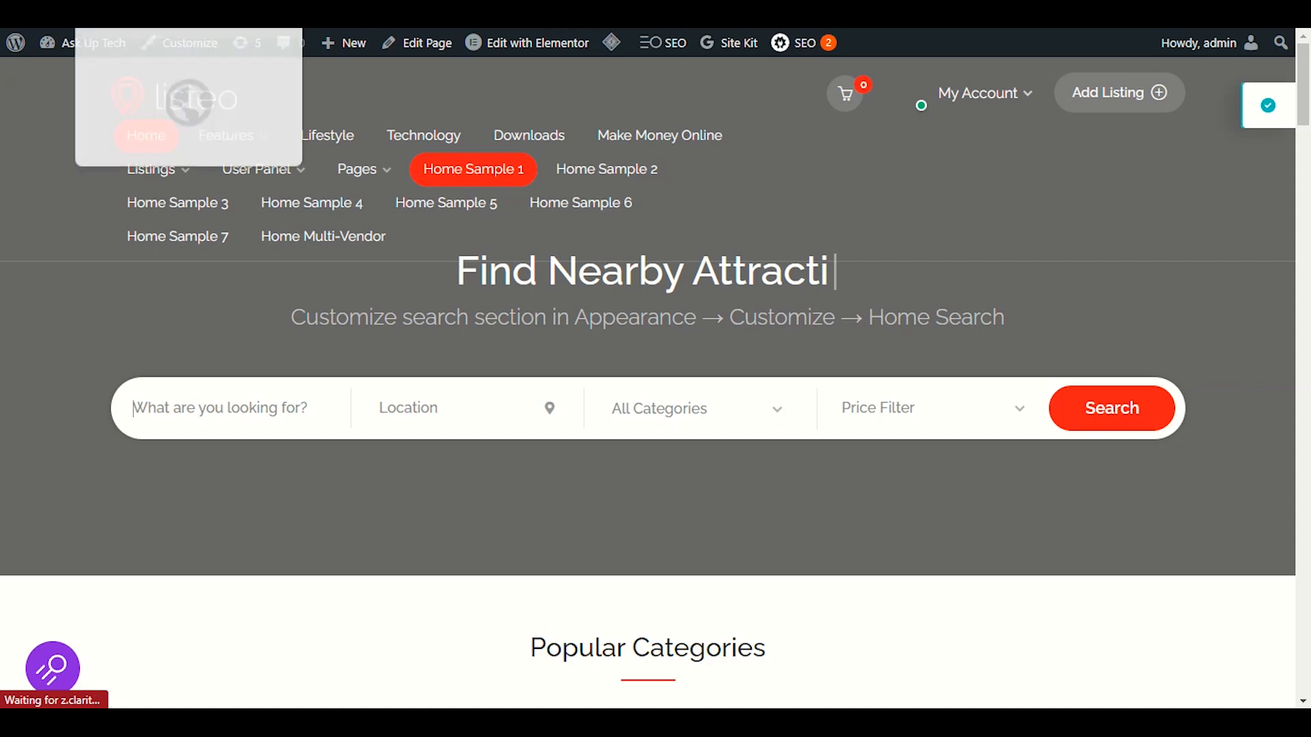
left_click(136, 14)
scroll(836, 313, "down", 7)
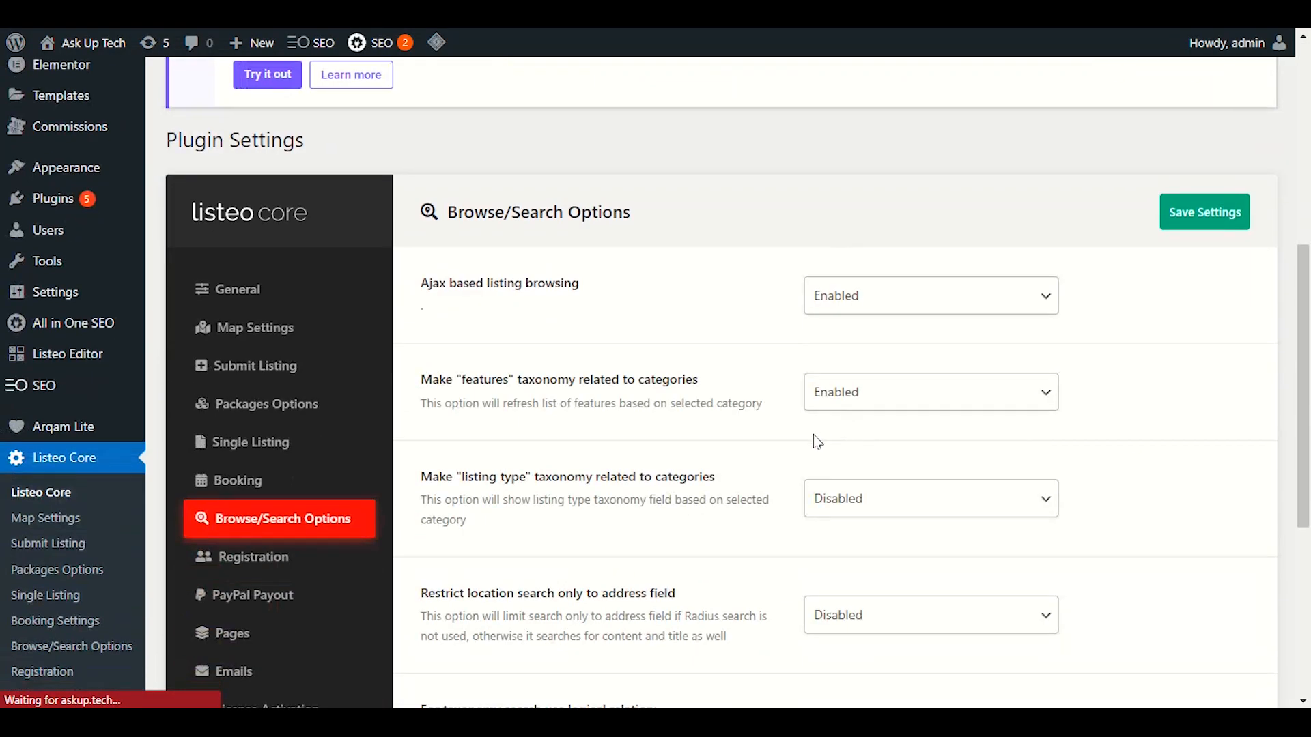
scroll(694, 495, "down", 4)
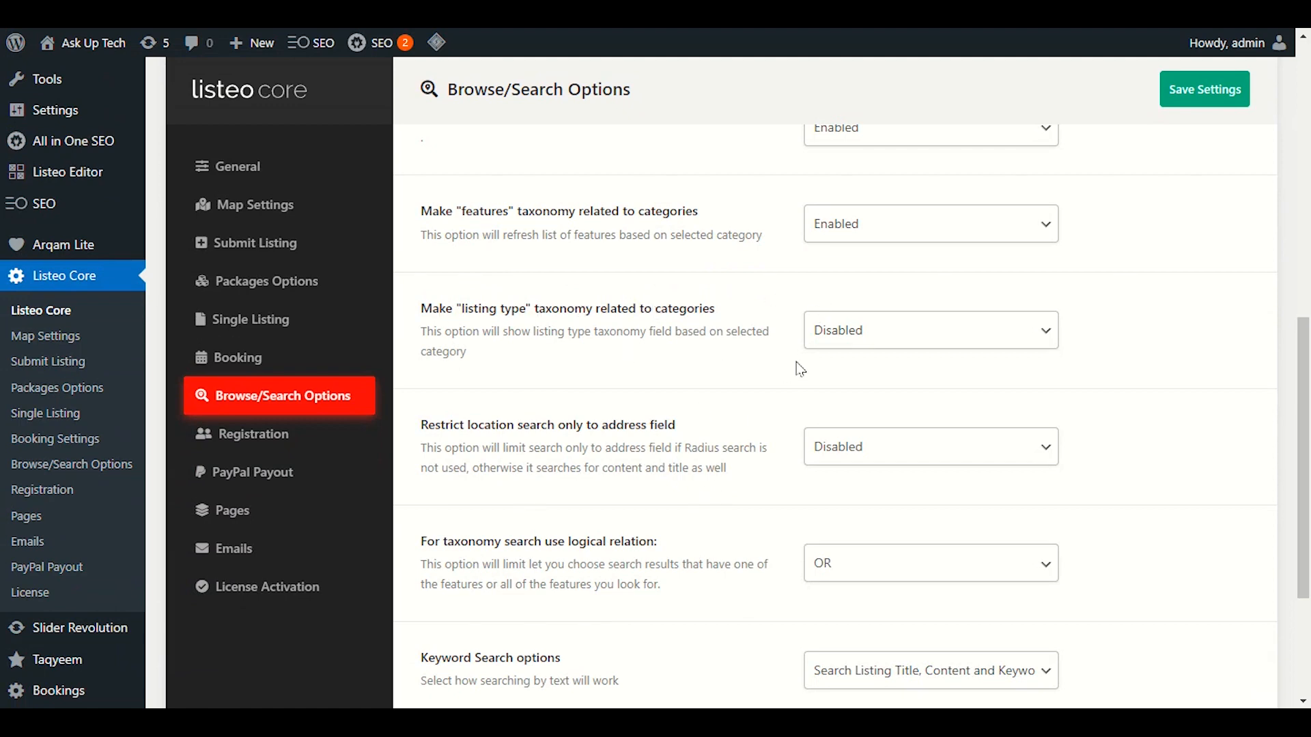
scroll(571, 539, "down", 3)
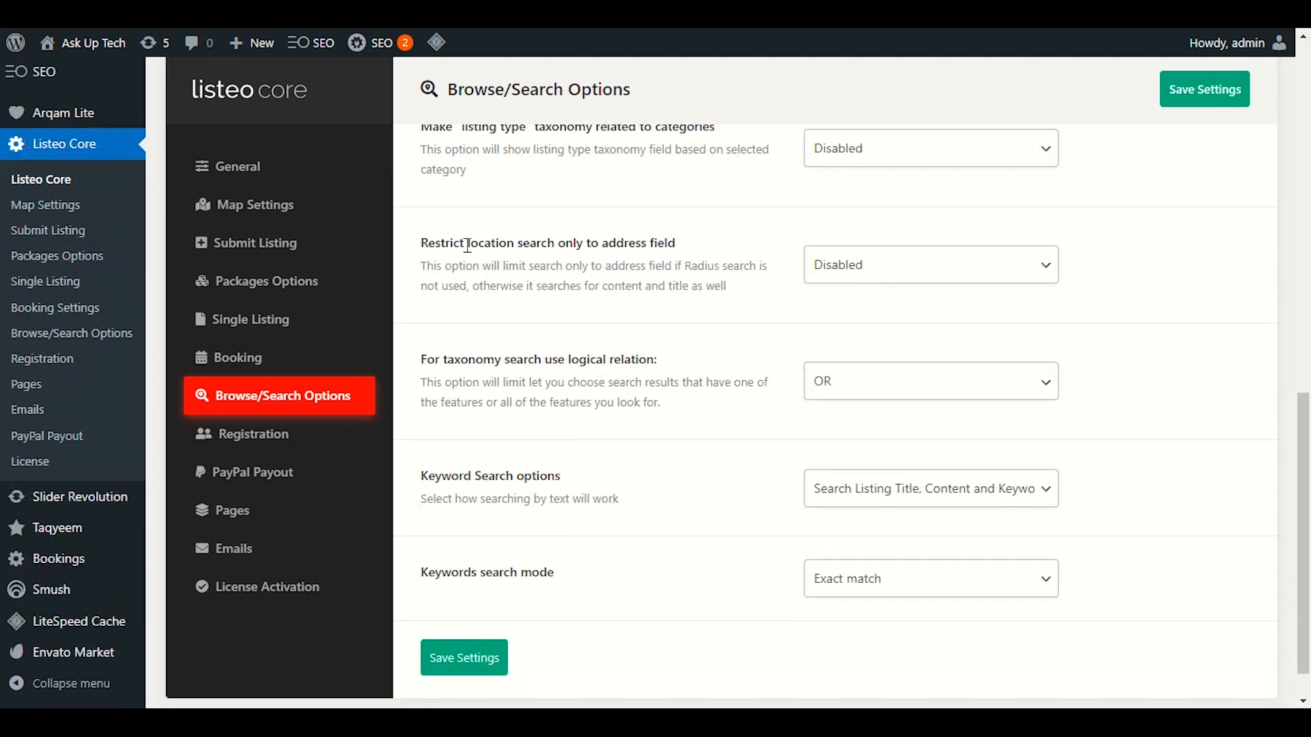
- Try enabling the restriction of location search to the address field, then set it back to Disabled
left_click(867, 265)
left_click(854, 293)
left_click(863, 268)
left_click(860, 314)
left_click(871, 268)
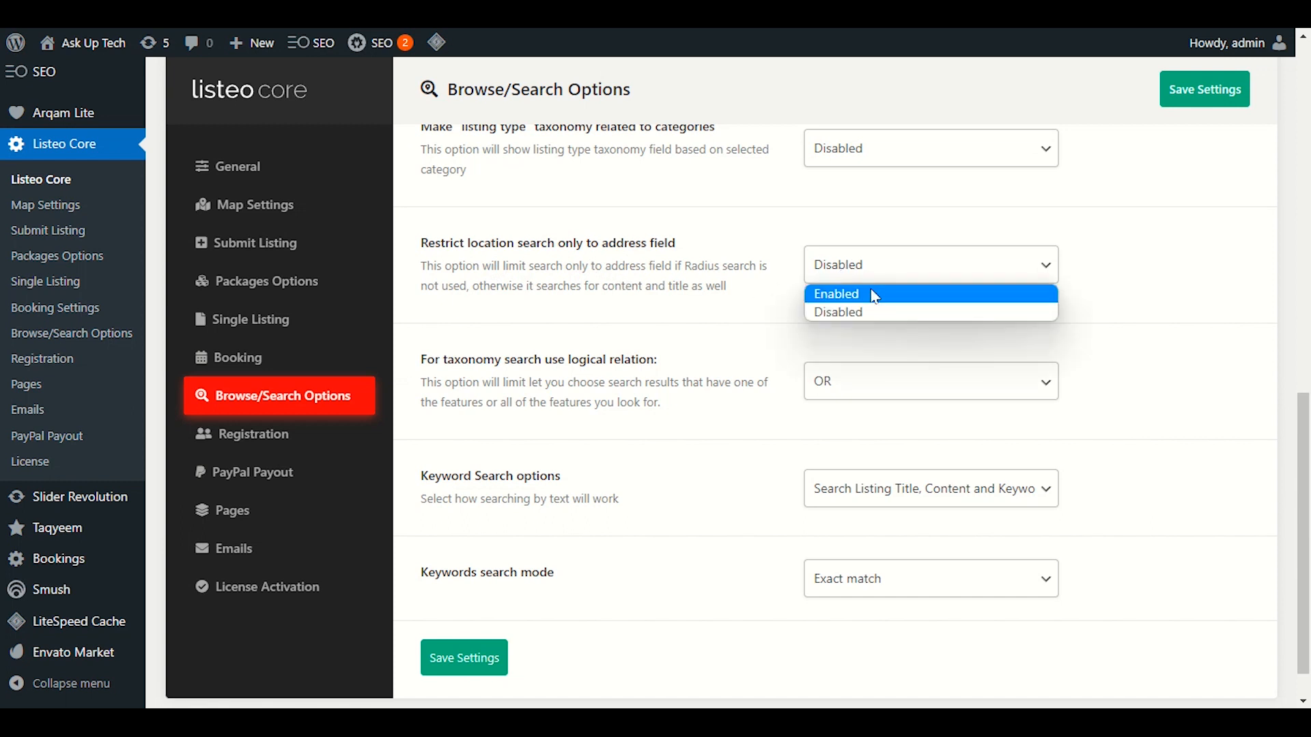
left_click(677, 303)
scroll(678, 309, "down", 1)
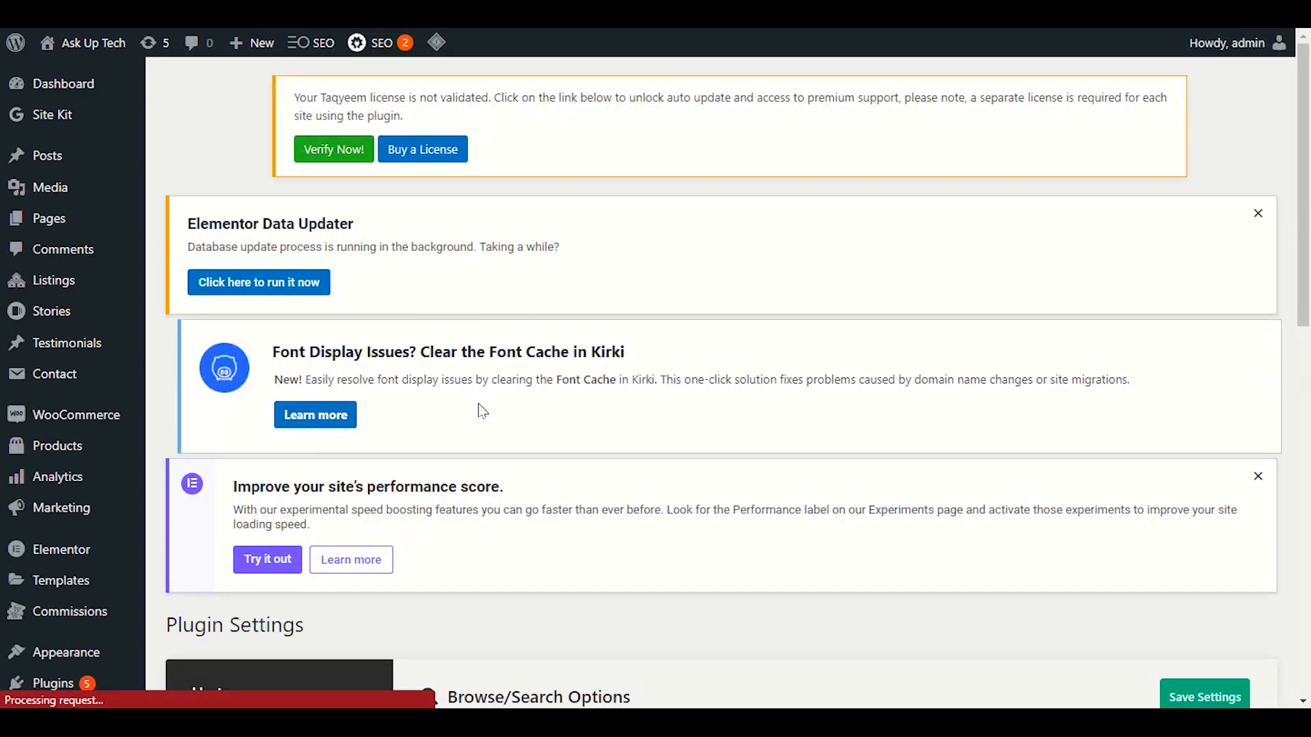
- Open the PayPal Payout settings, activate the PayOut feature, and review its sandbox credential, email subject and email message fields
scroll(481, 410, "down", 10)
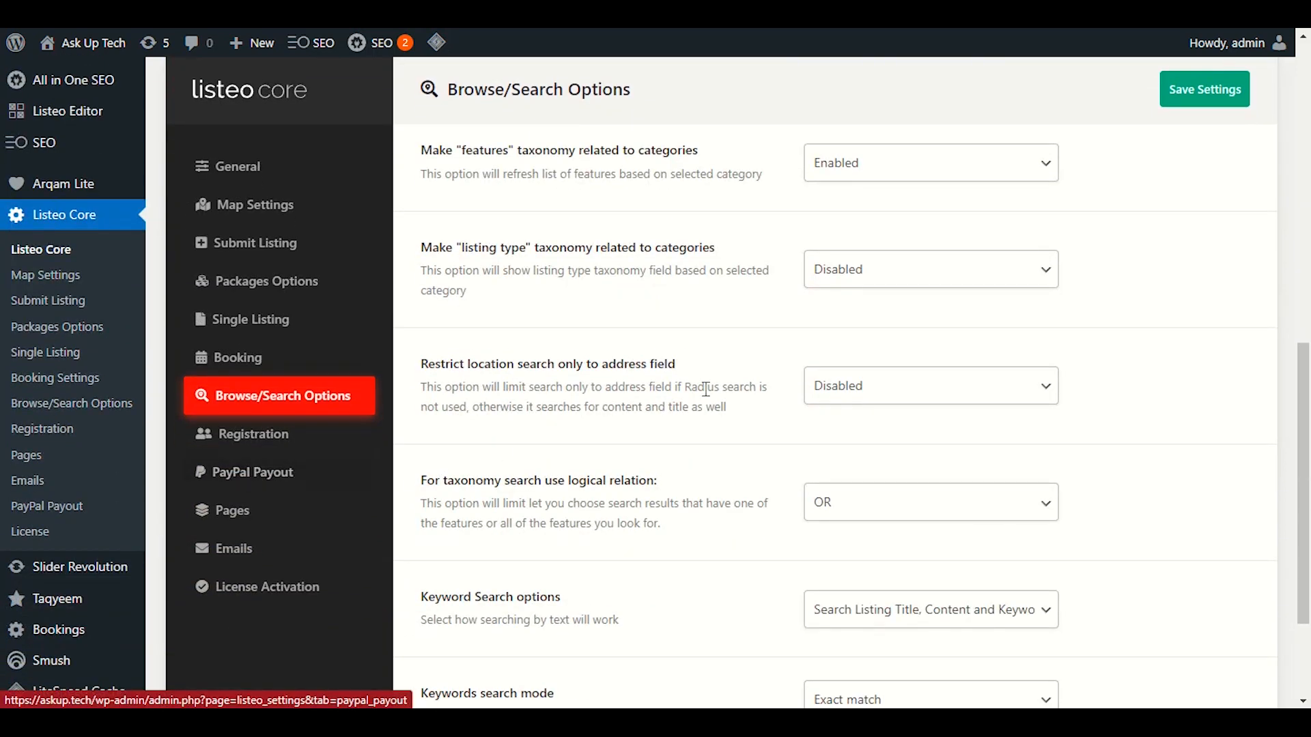
left_click(240, 489)
scroll(555, 455, "down", 5)
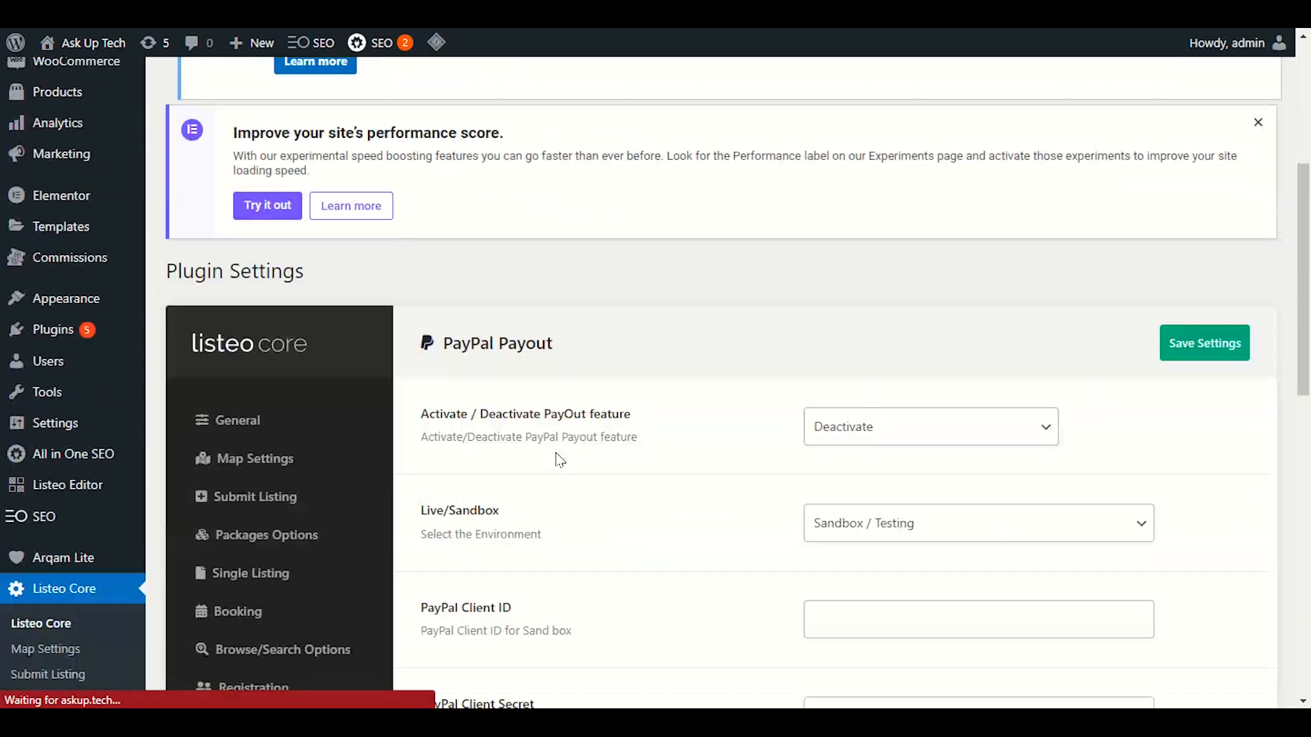
scroll(560, 457, "down", 3)
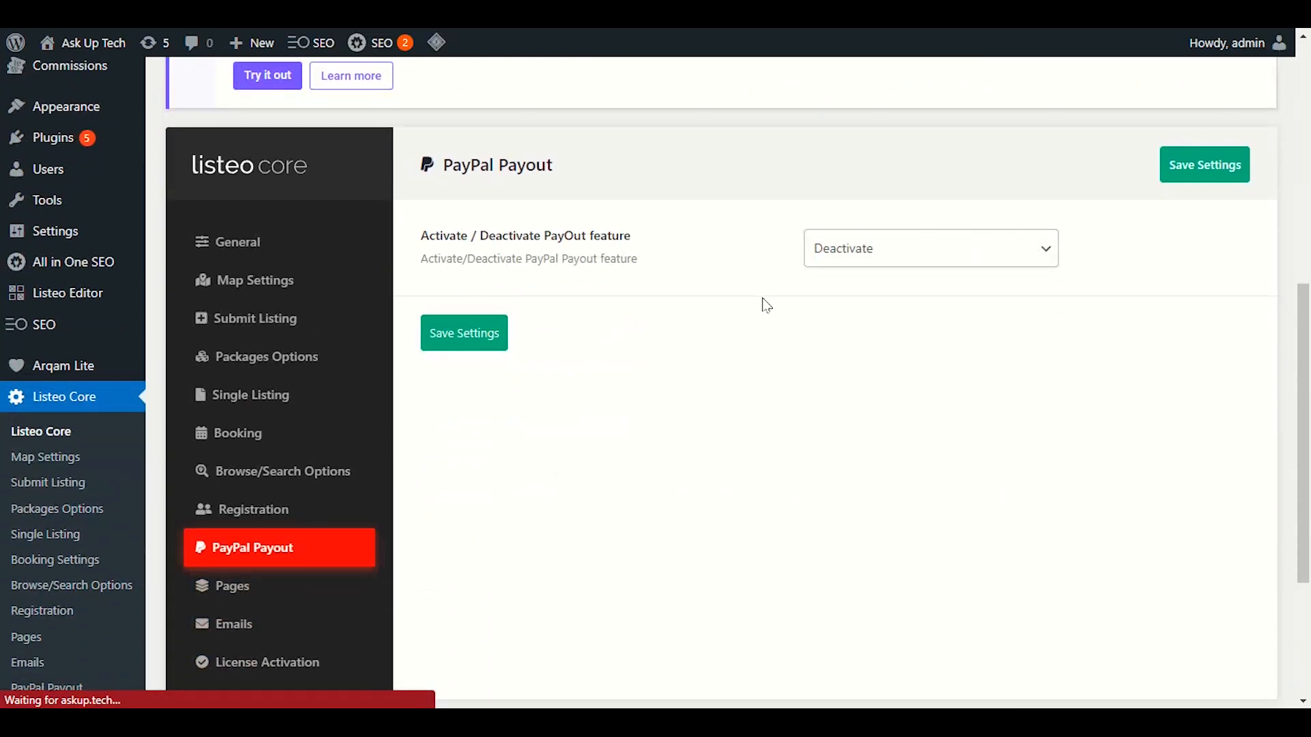
left_click(848, 270)
left_click(853, 295)
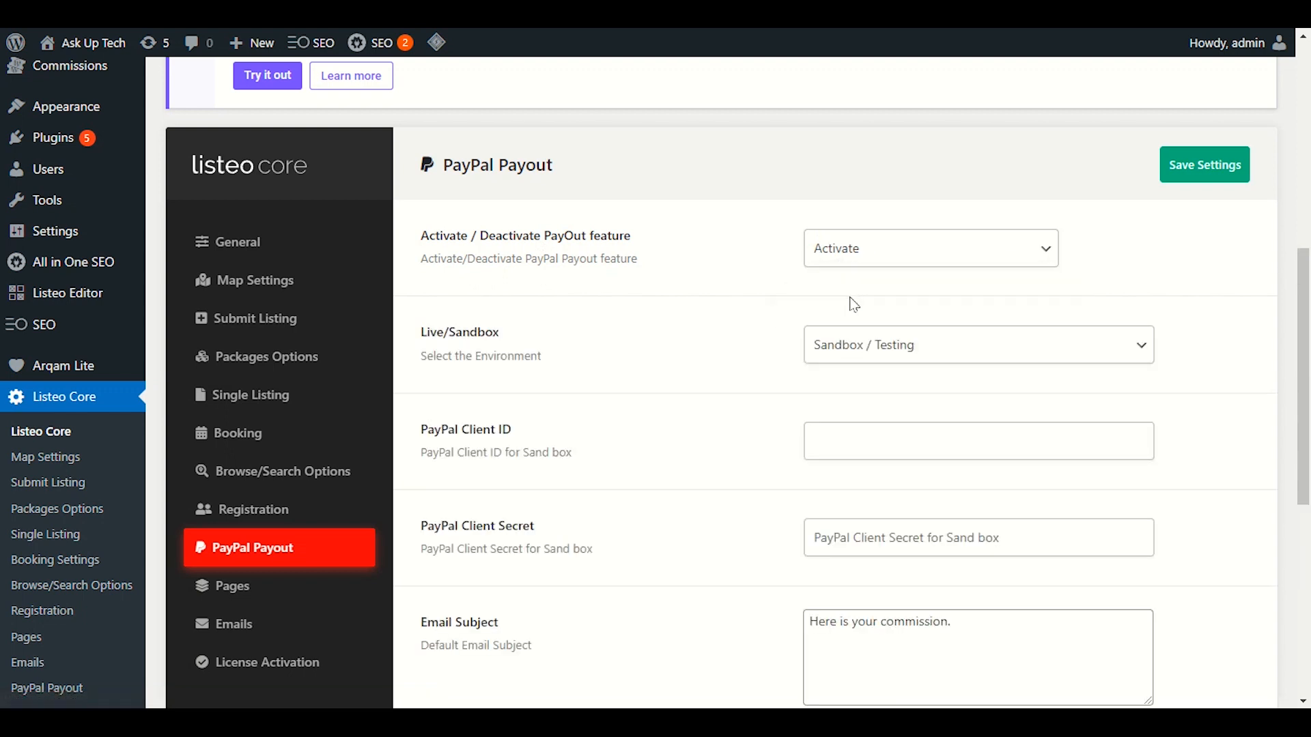
scroll(778, 328, "down", 2)
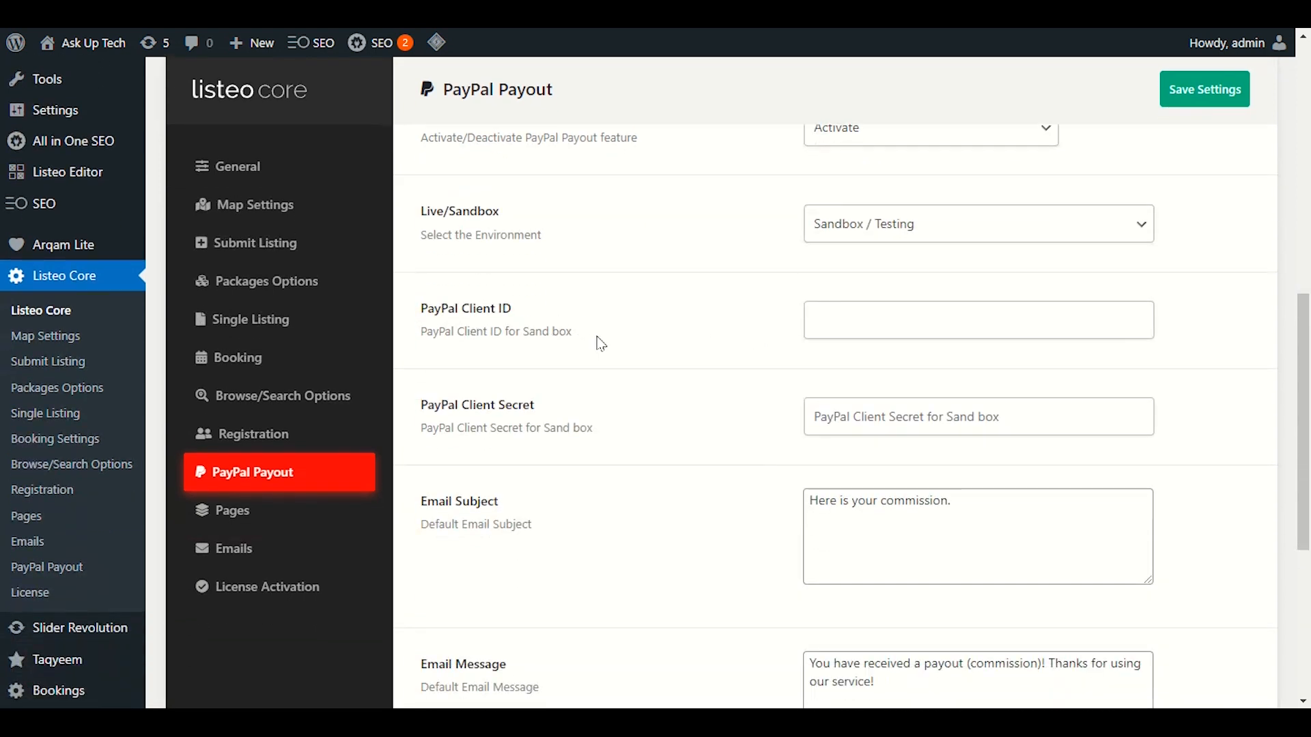
scroll(751, 365, "down", 2)
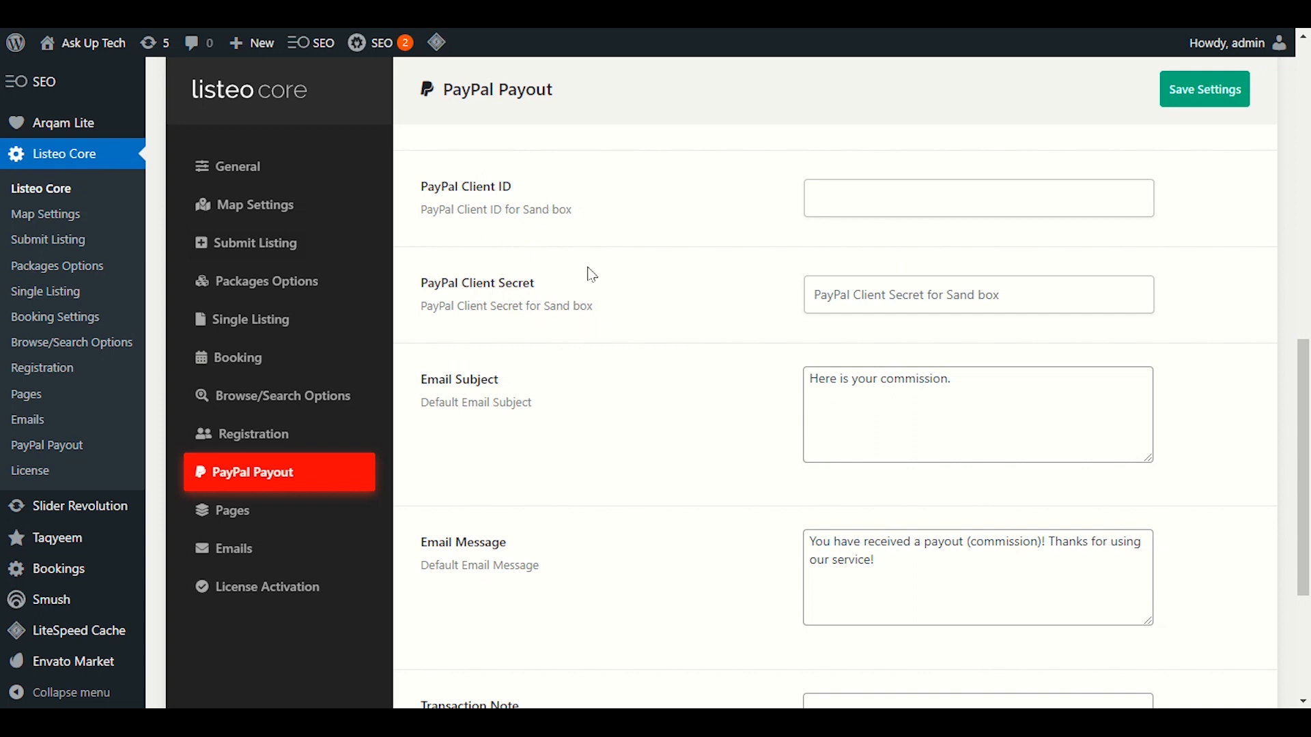
scroll(625, 382, "down", 1)
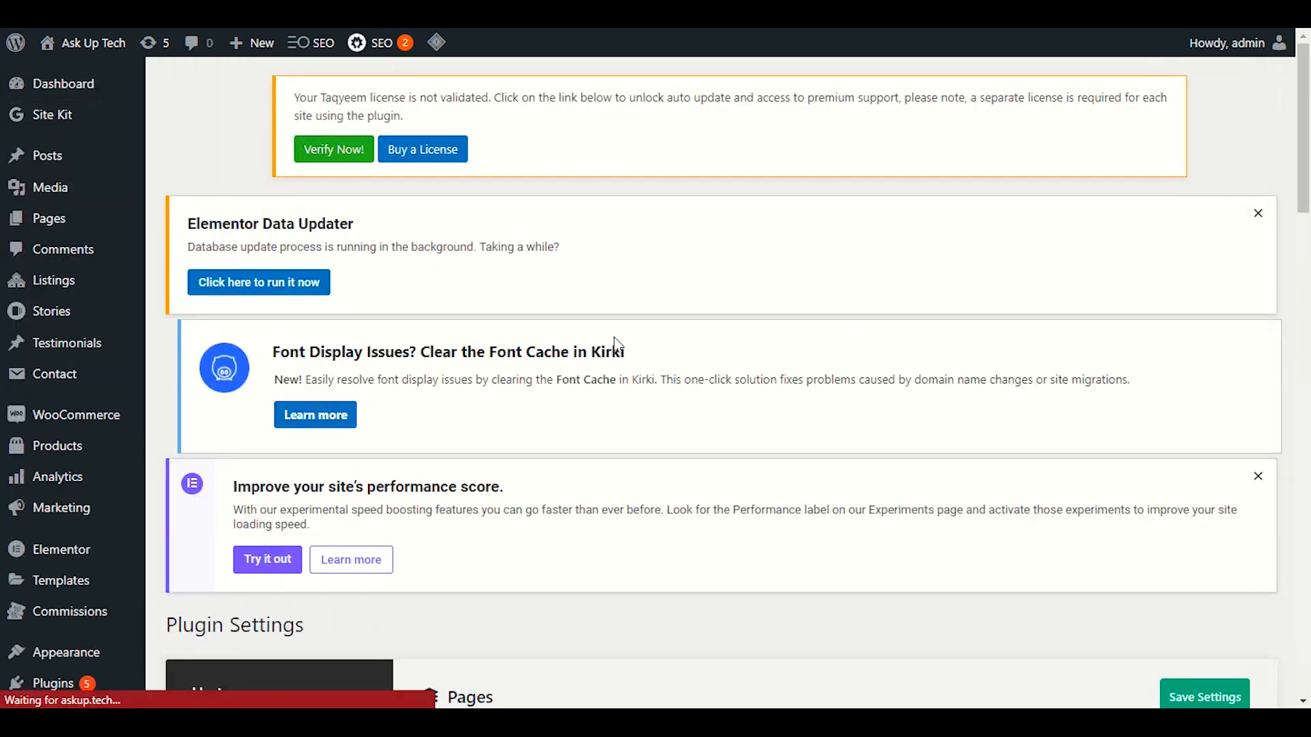
- Review the page assignments in the Pages settings and compare them with the account menu and user dashboard on the live site
scroll(614, 337, "down", 7)
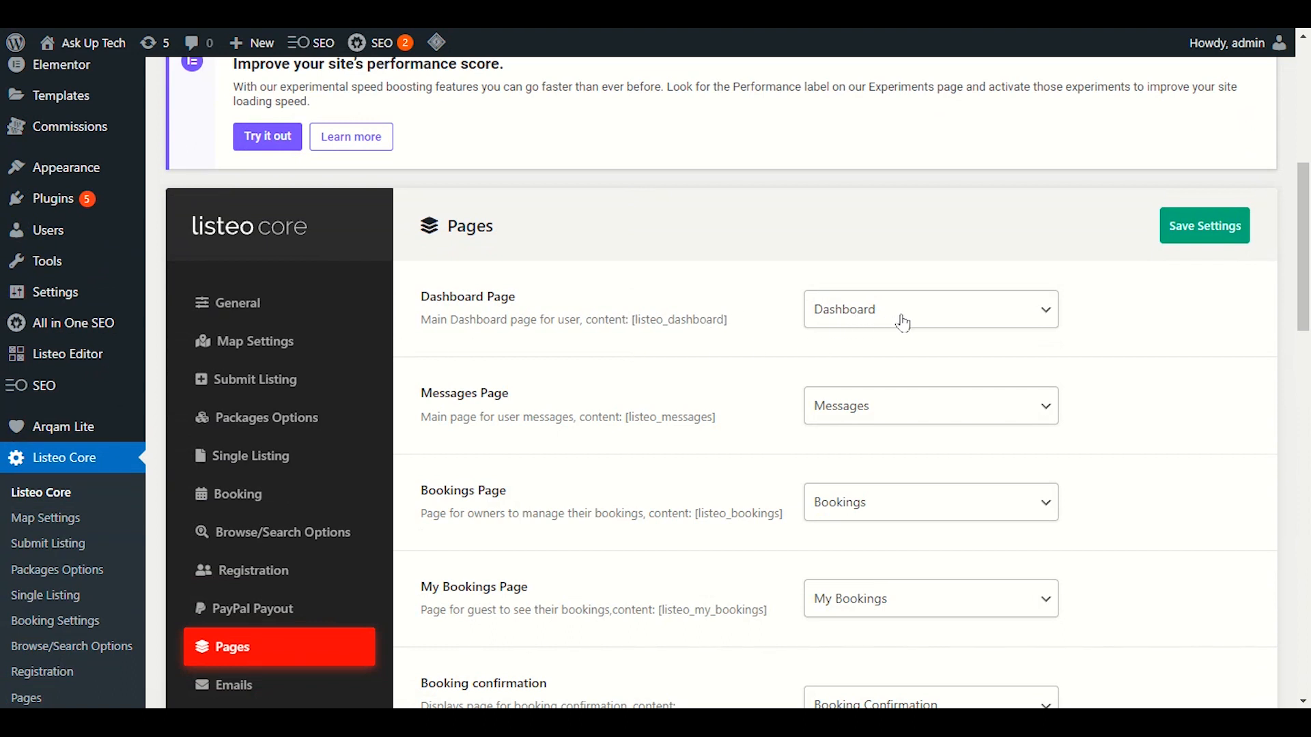
key("ctrl+Tab")
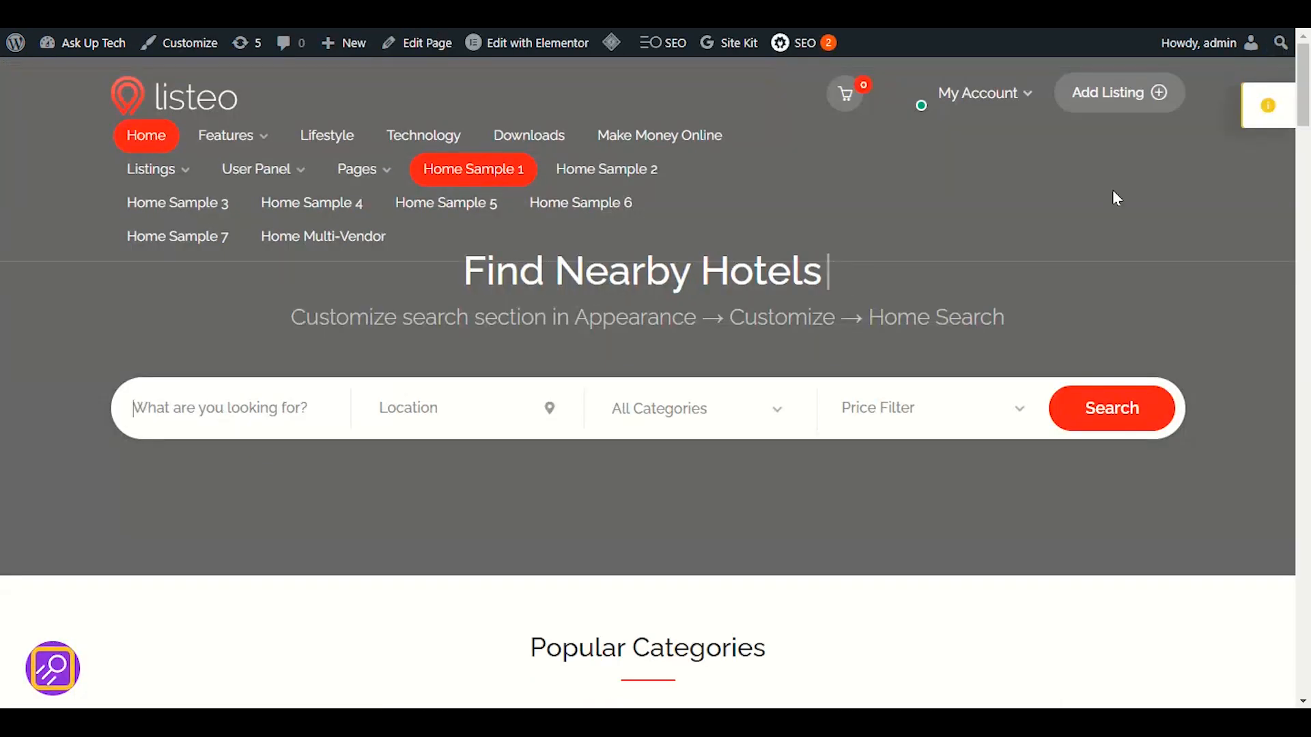
left_click(992, 96)
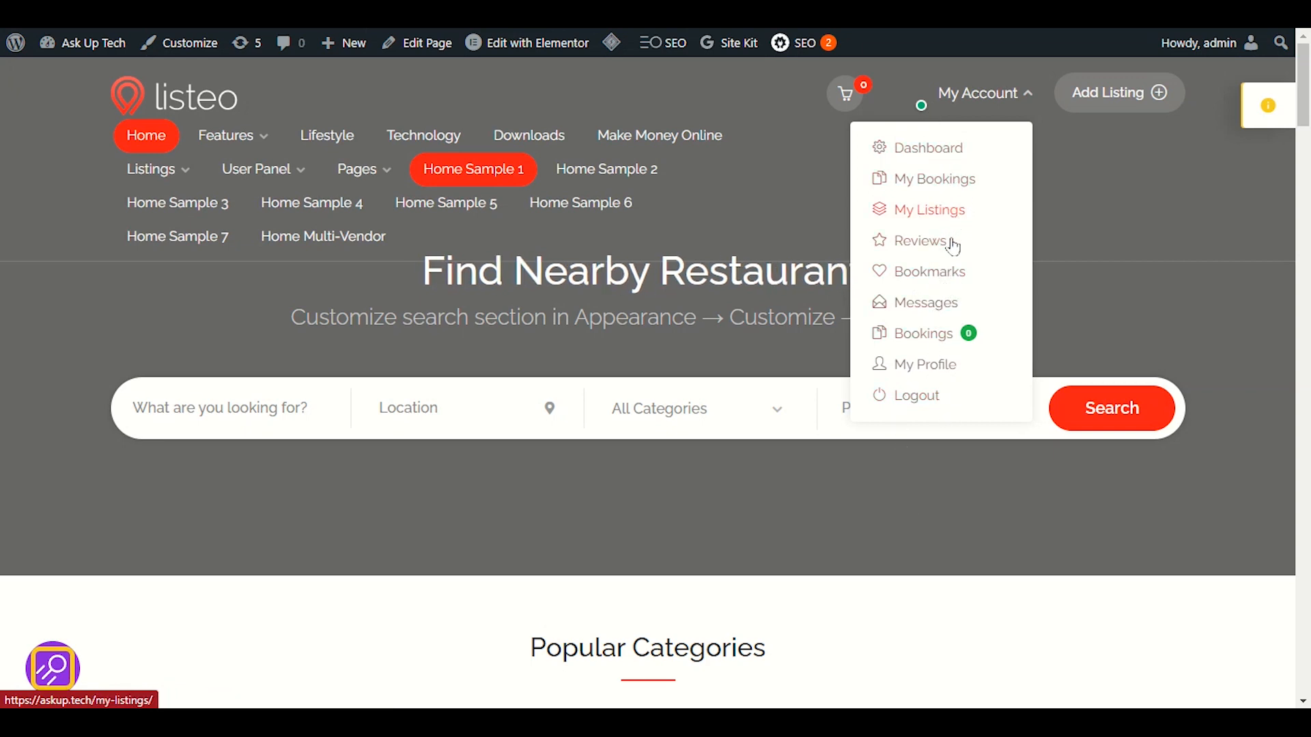
left_click(958, 161)
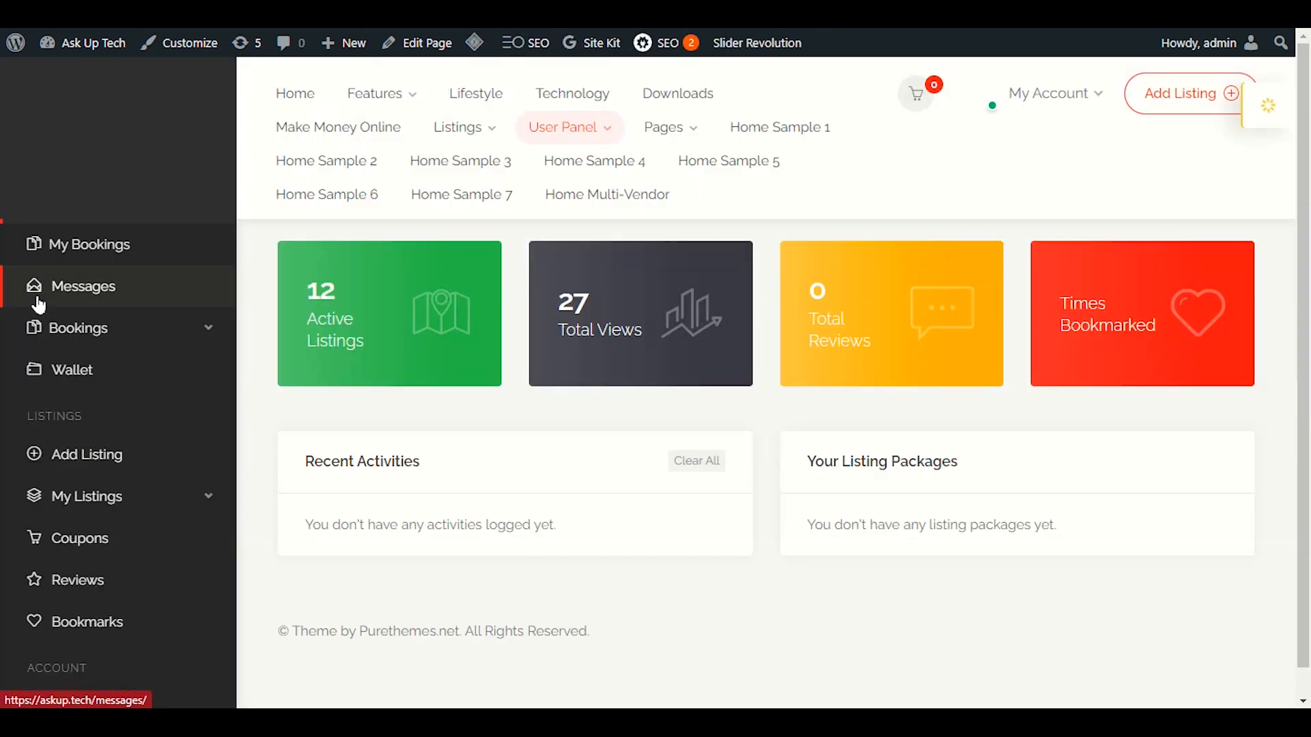
scroll(355, 298, "down", 1)
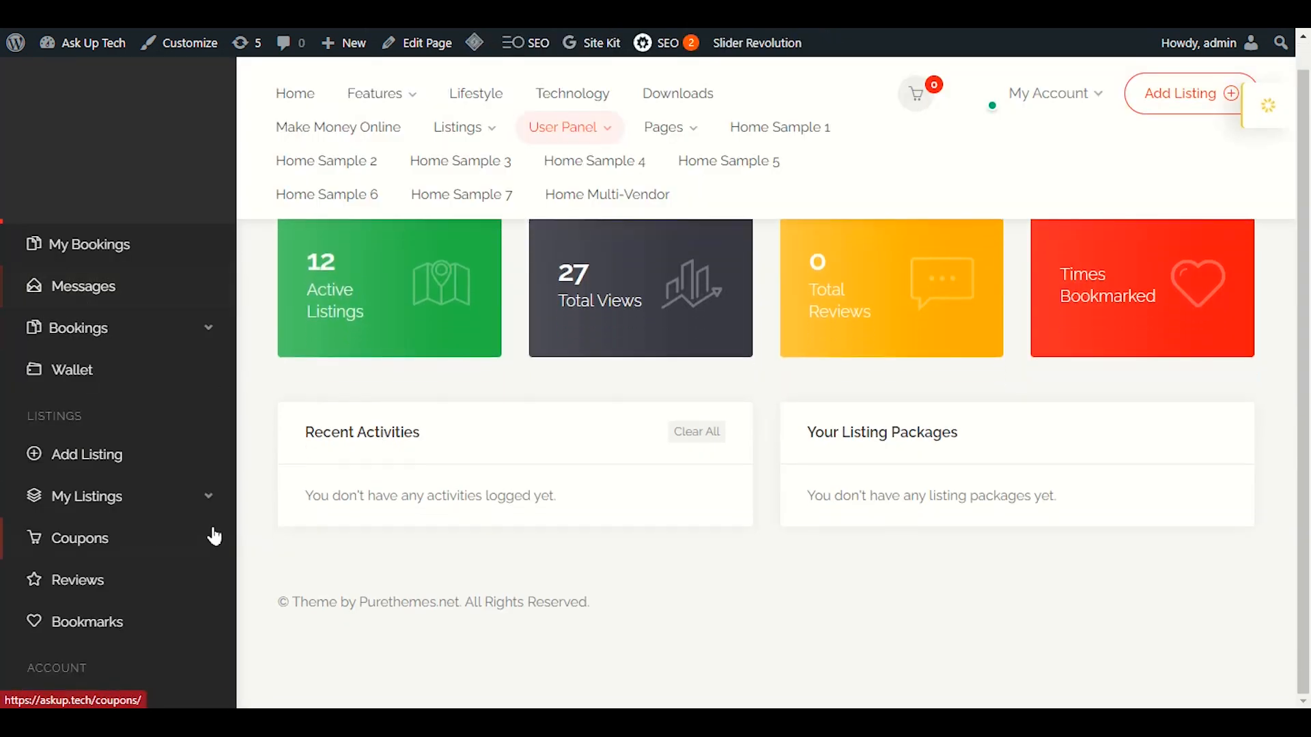
scroll(342, 385, "up", 1)
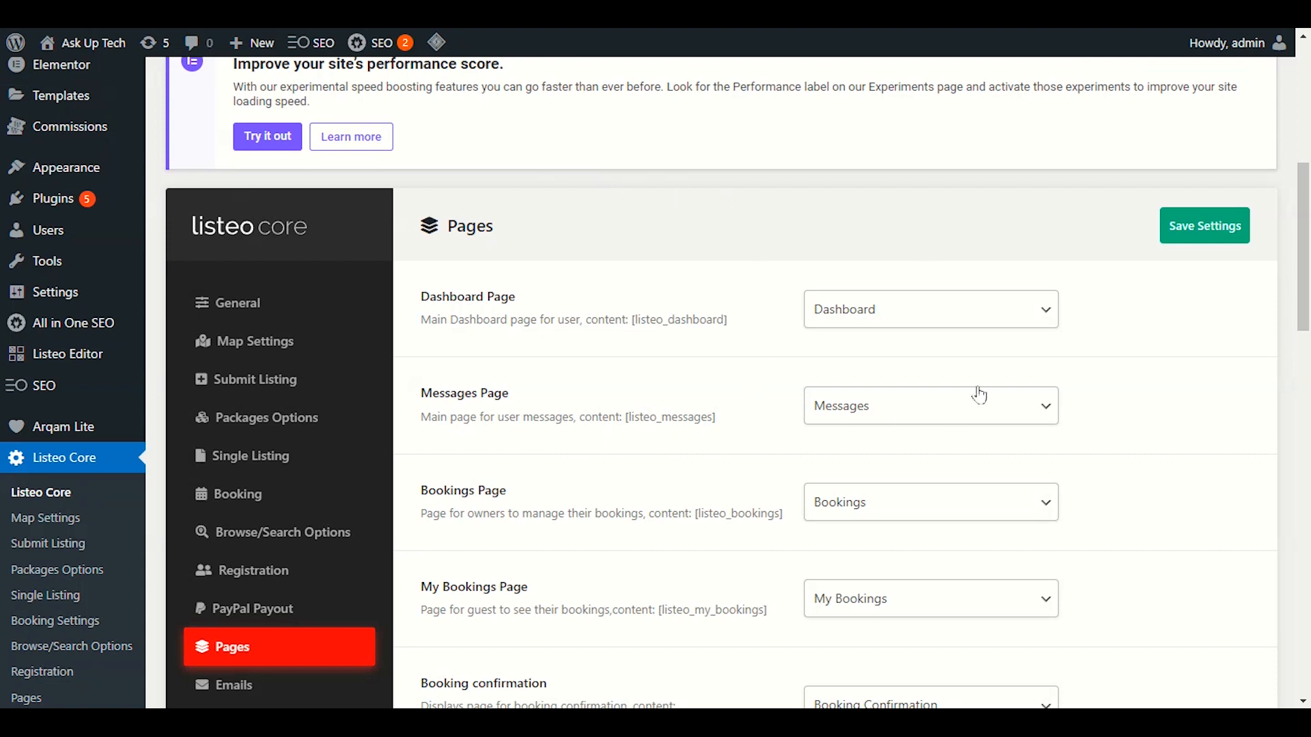
- Review the remaining page assignments in the Pages settings, from the bookings pages through the WooCommerce pages and iCal generator
scroll(797, 370, "down", 3)
scroll(840, 309, "down", 2)
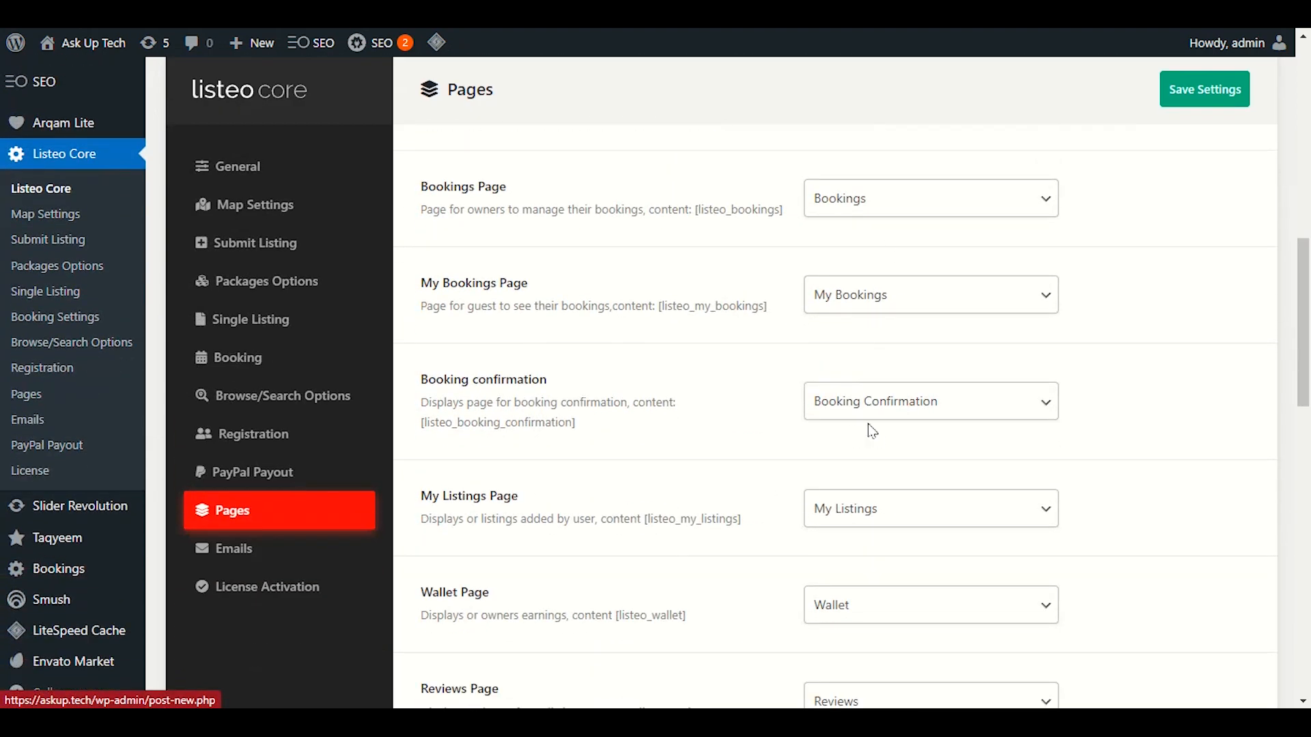
scroll(774, 274, "down", 2)
scroll(822, 319, "down", 4)
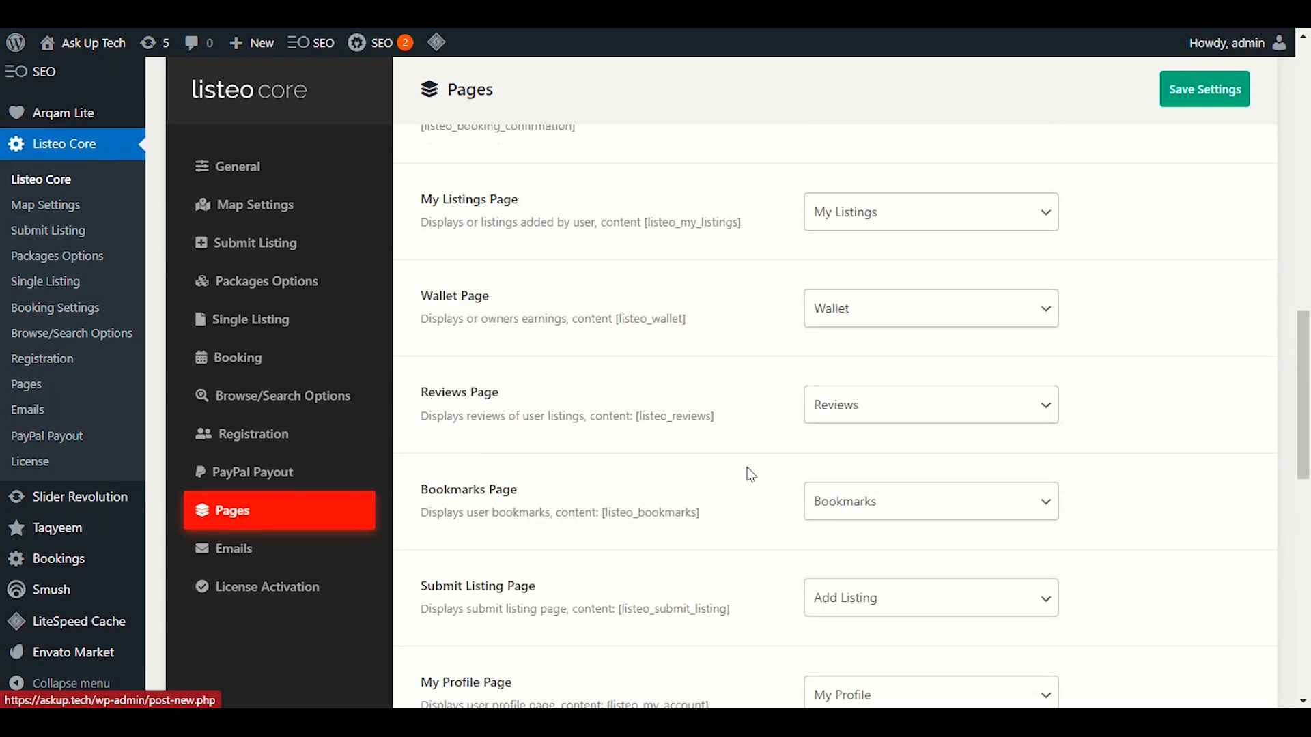
scroll(995, 257, "down", 12)
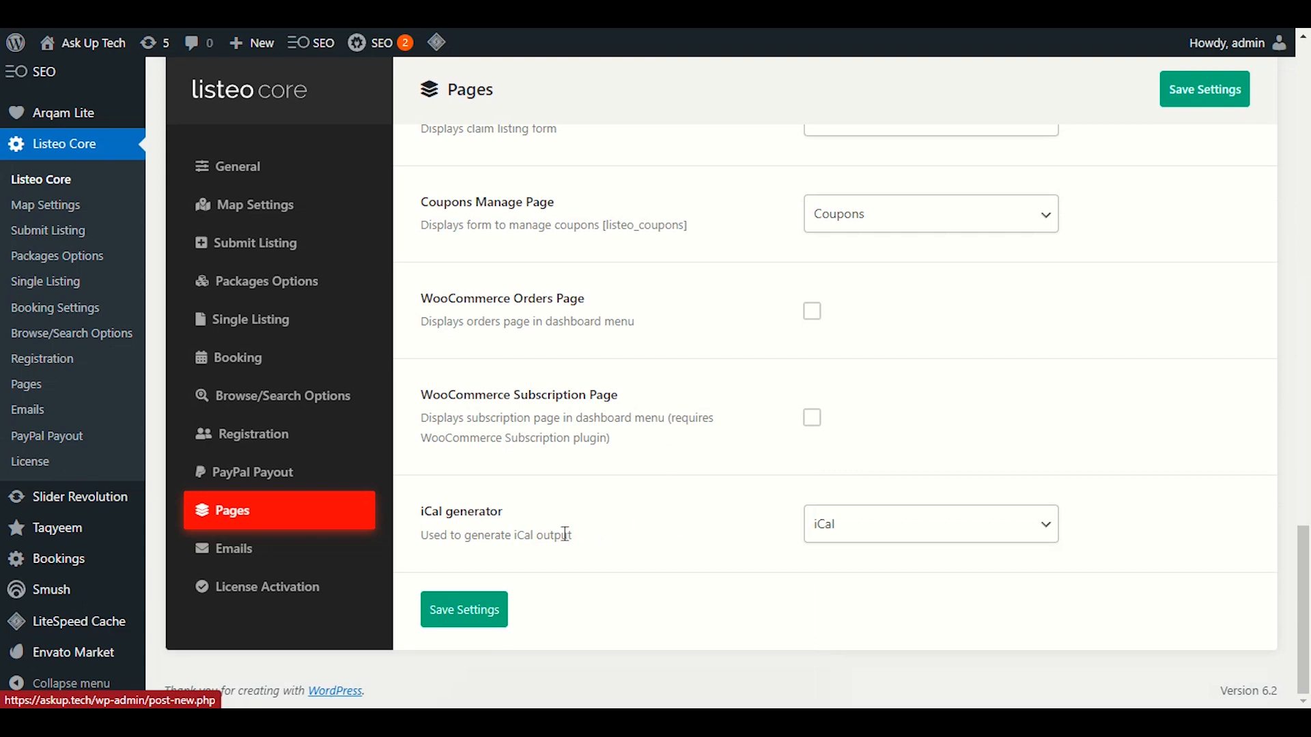
scroll(334, 577, "up", 5)
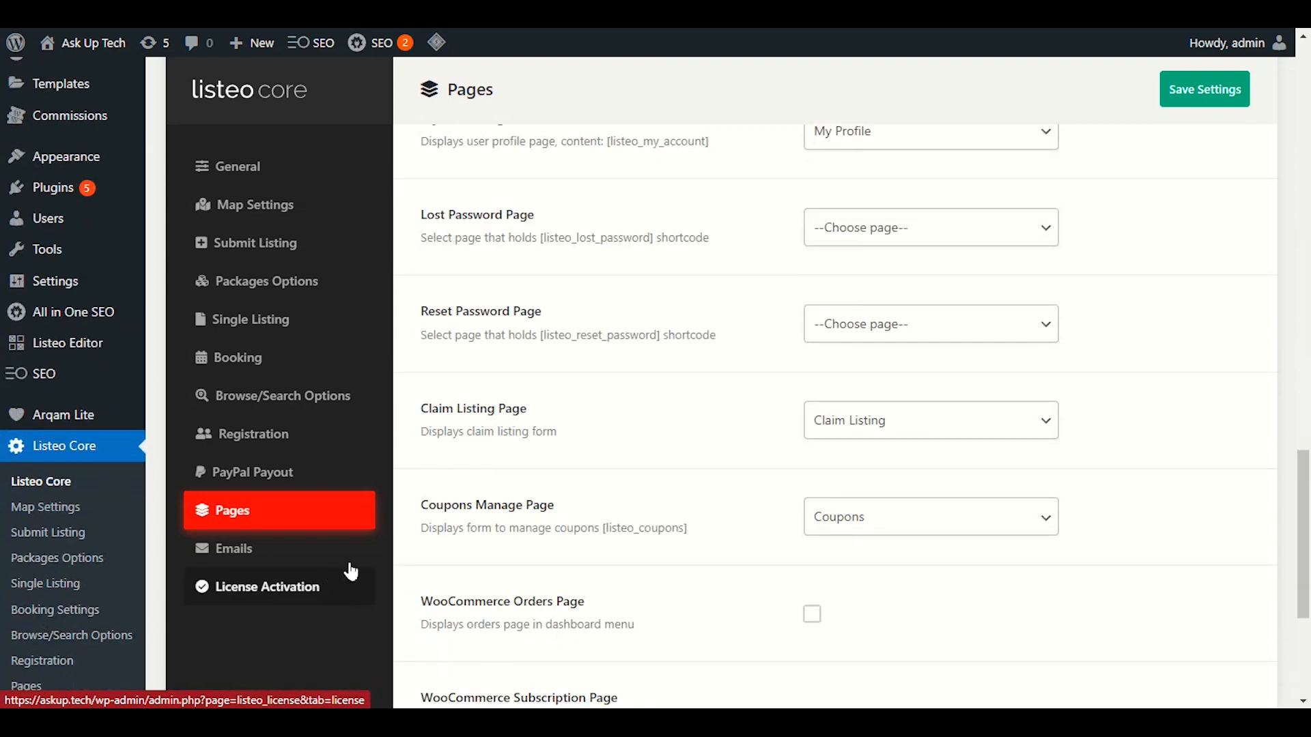
scroll(473, 464, "down", 2)
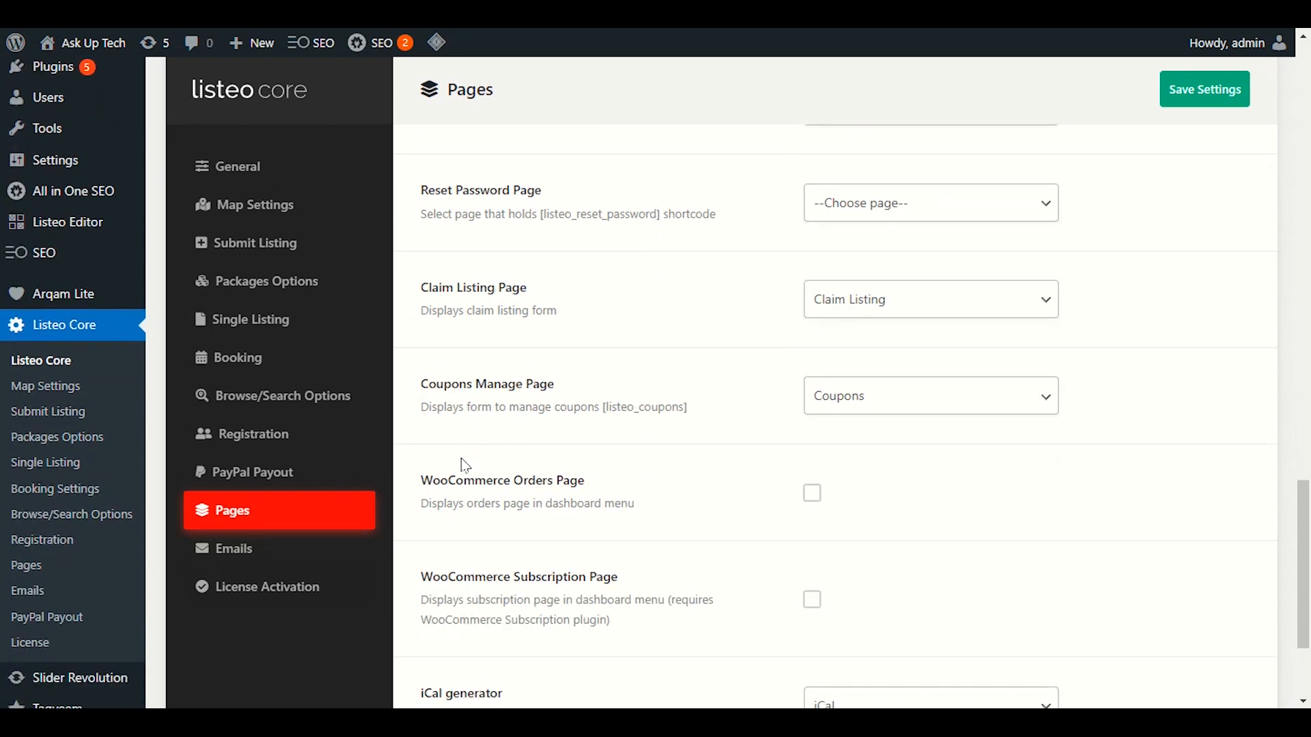
scroll(450, 472, "up", 8)
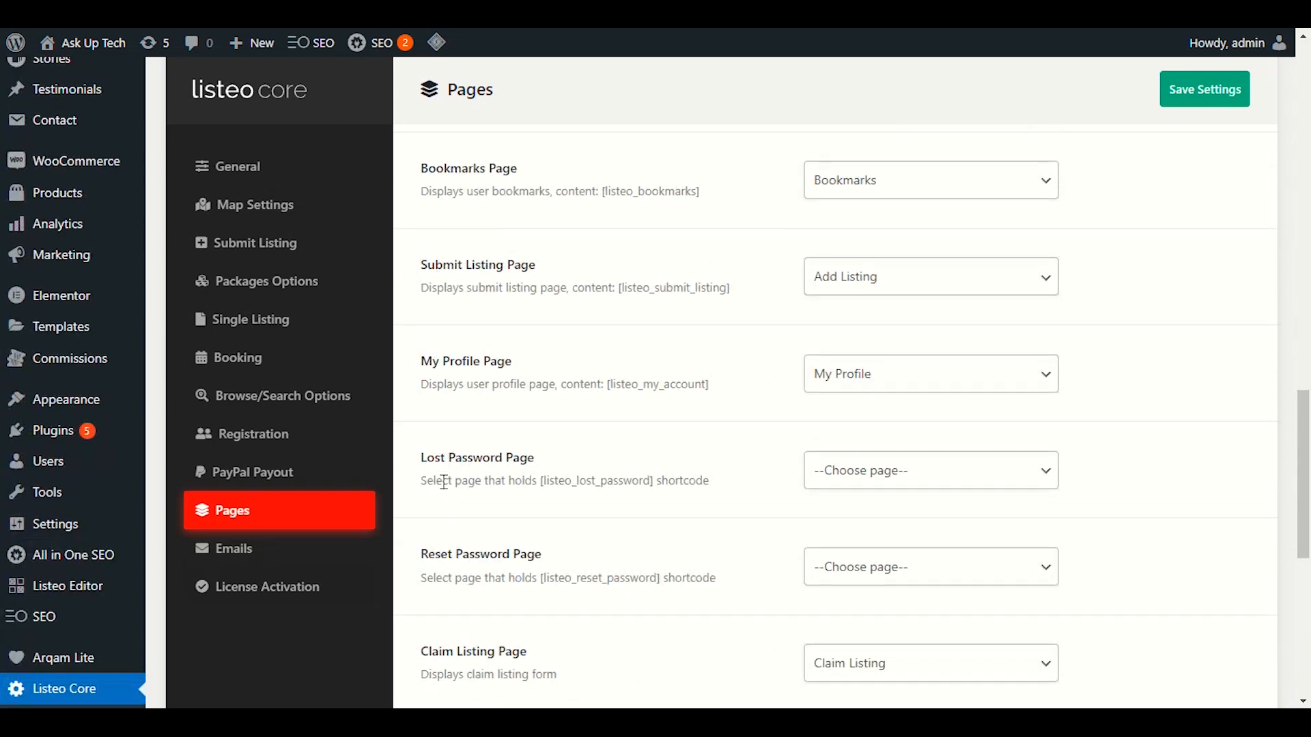
scroll(421, 486, "up", 1)
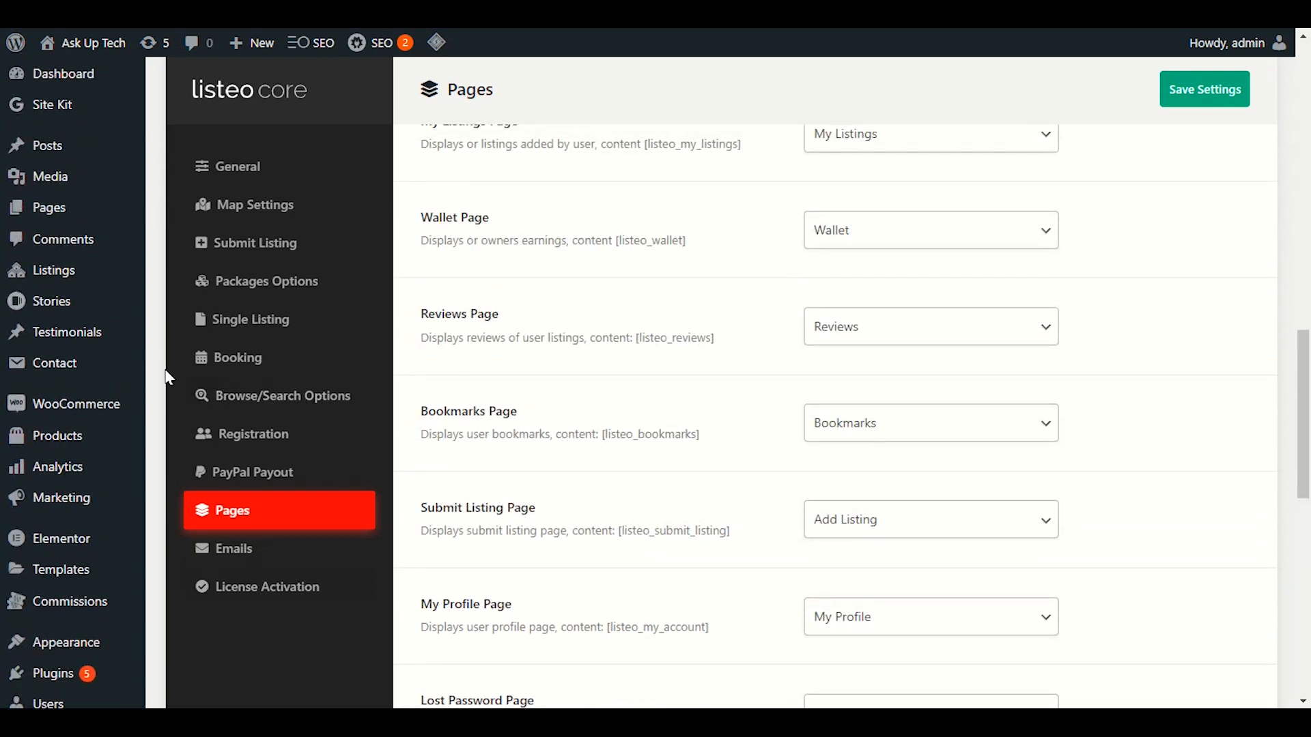
- Open the list of all listings and look through the demo listings with their types, regions and addresses
mouse_move(136, 447)
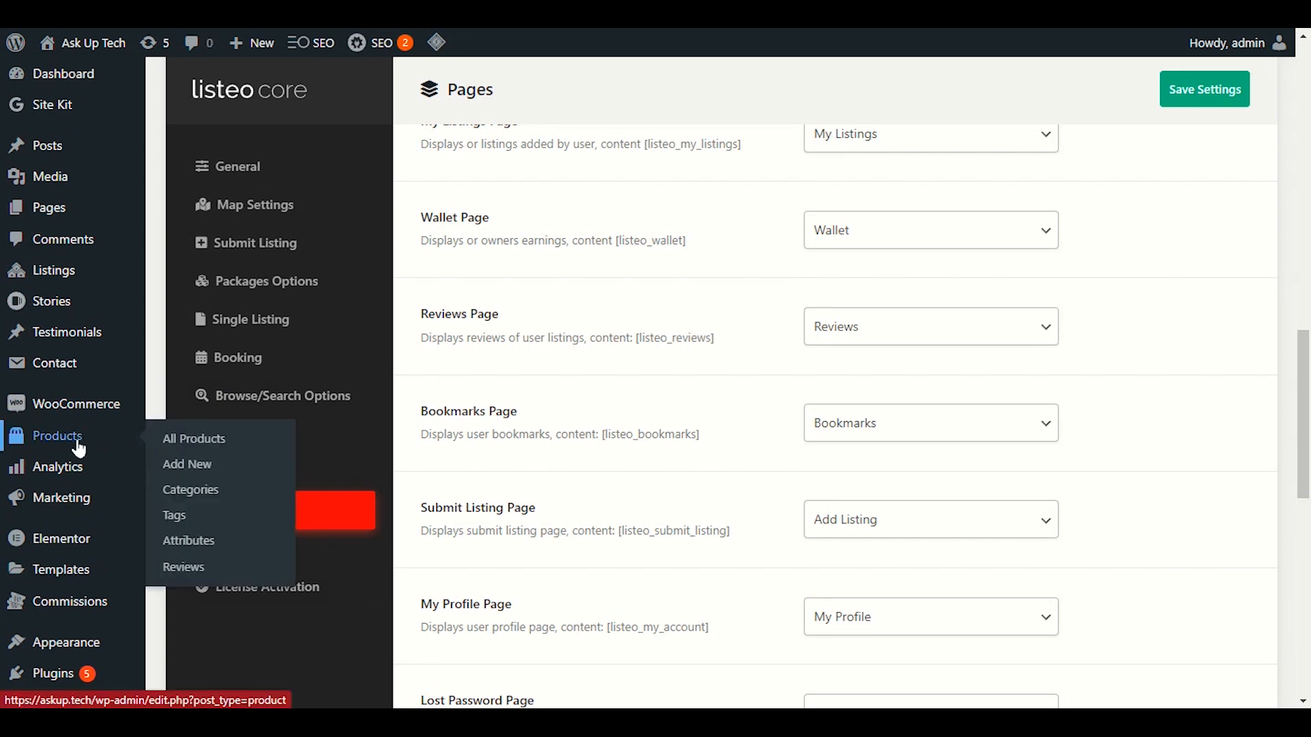
scroll(79, 449, "up", 1)
mouse_move(102, 297)
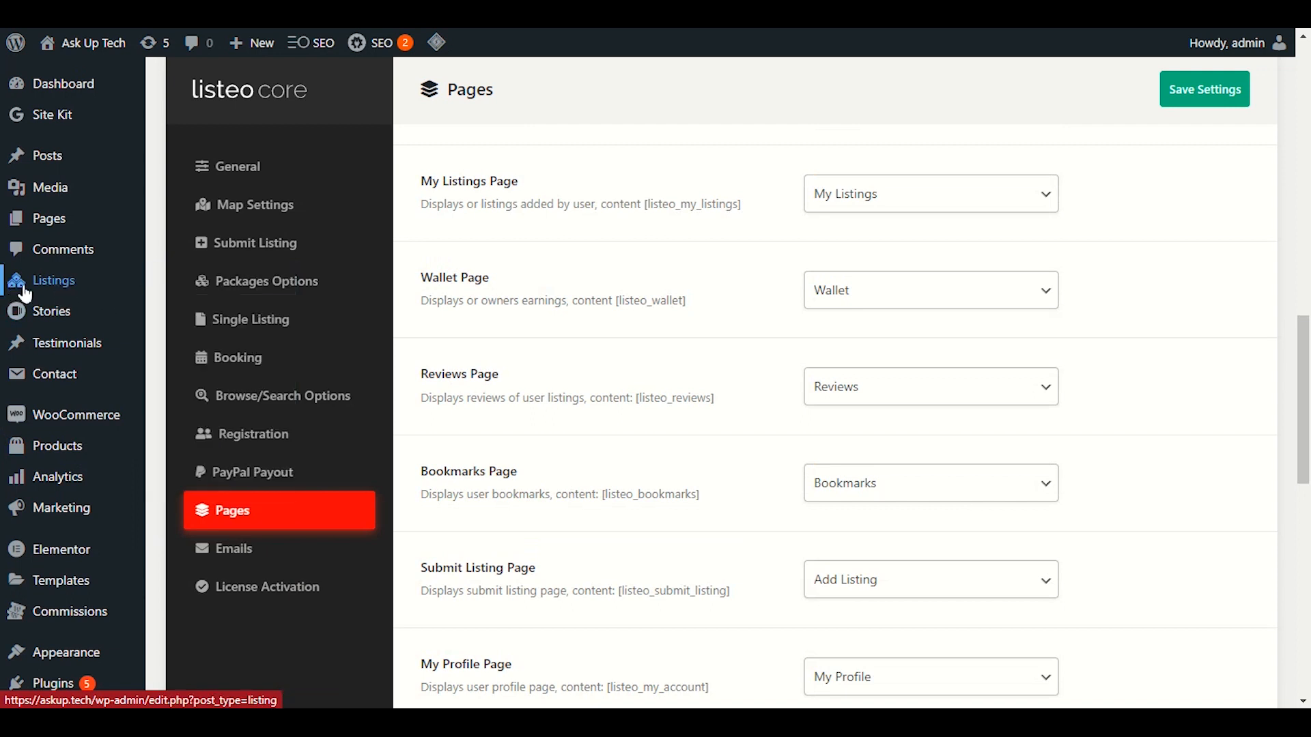
mouse_move(53, 286)
left_click(246, 293)
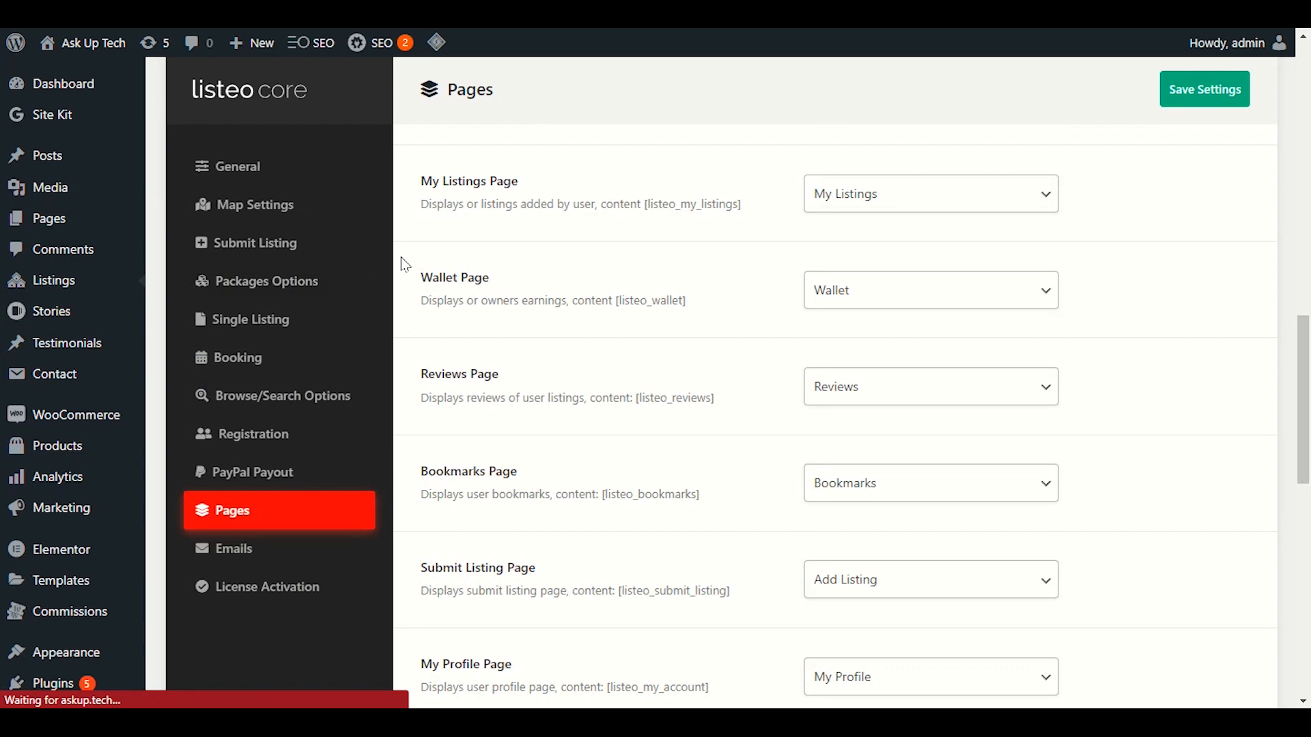
scroll(442, 264, "down", 3)
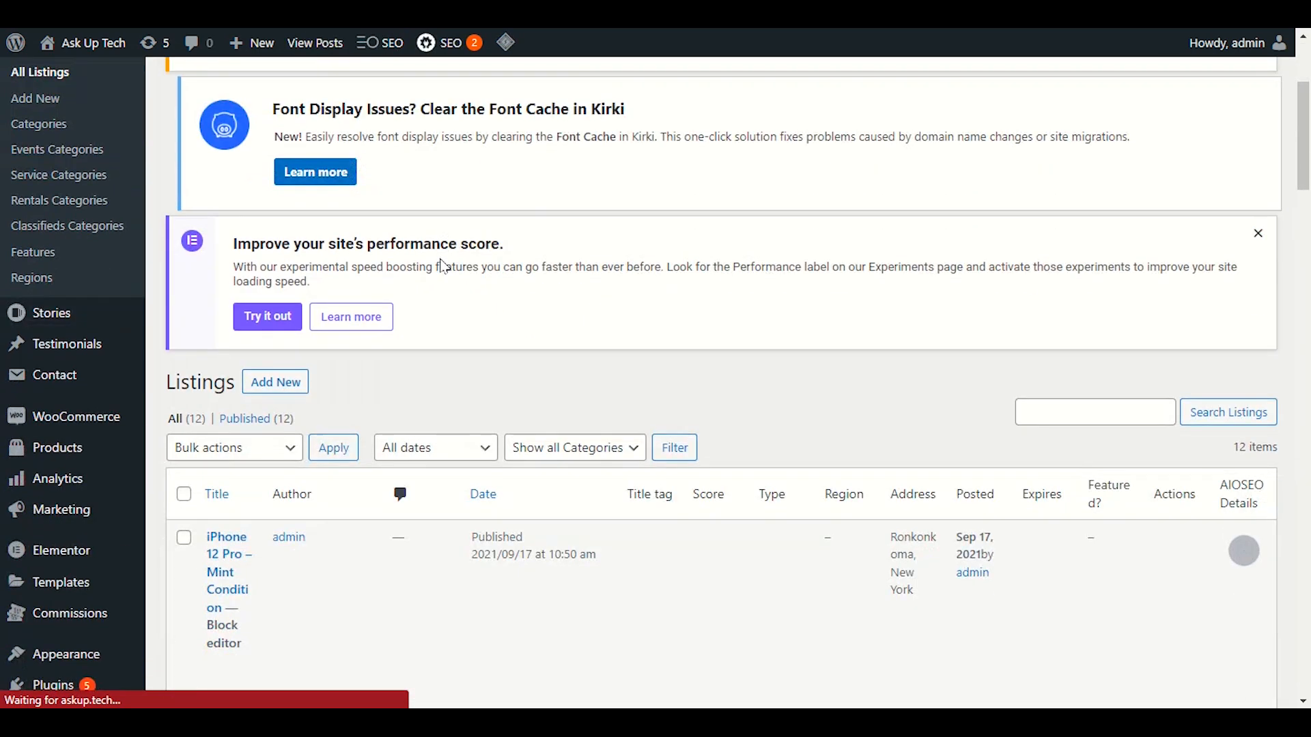
scroll(443, 265, "down", 2)
scroll(444, 266, "down", 5)
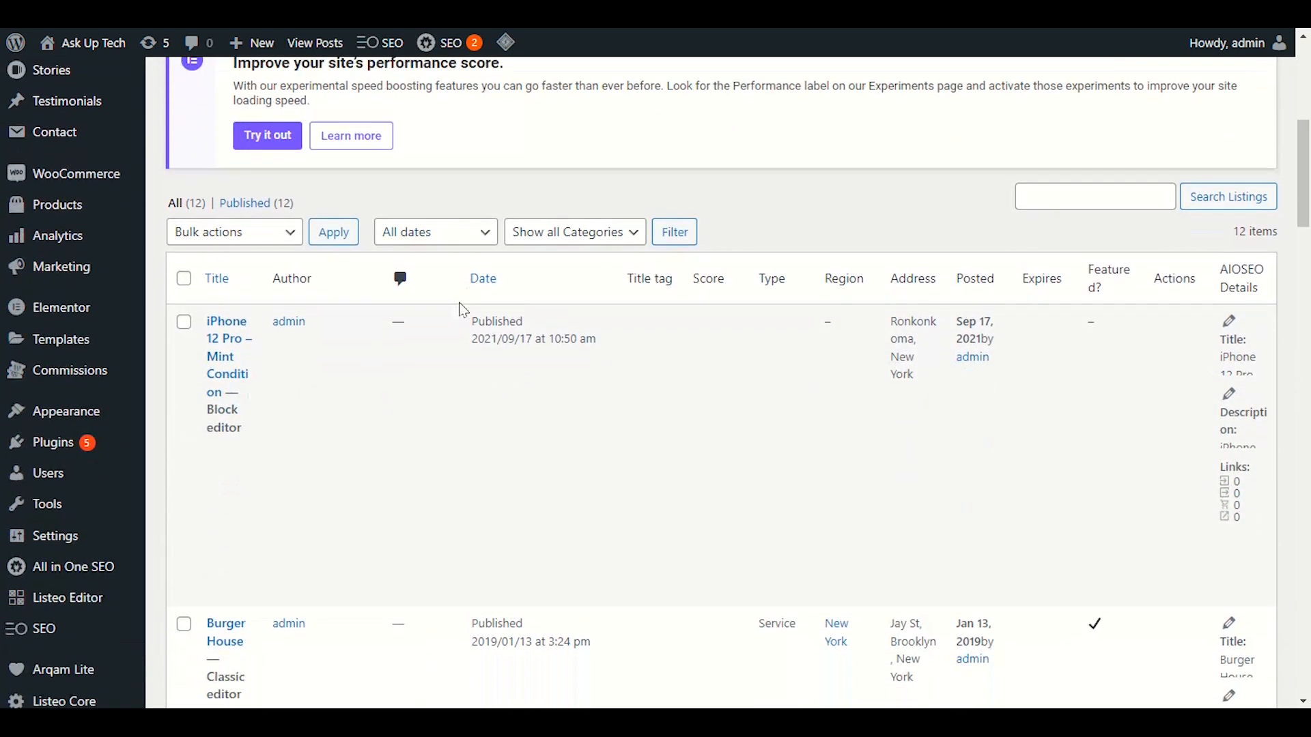
scroll(446, 347, "down", 5)
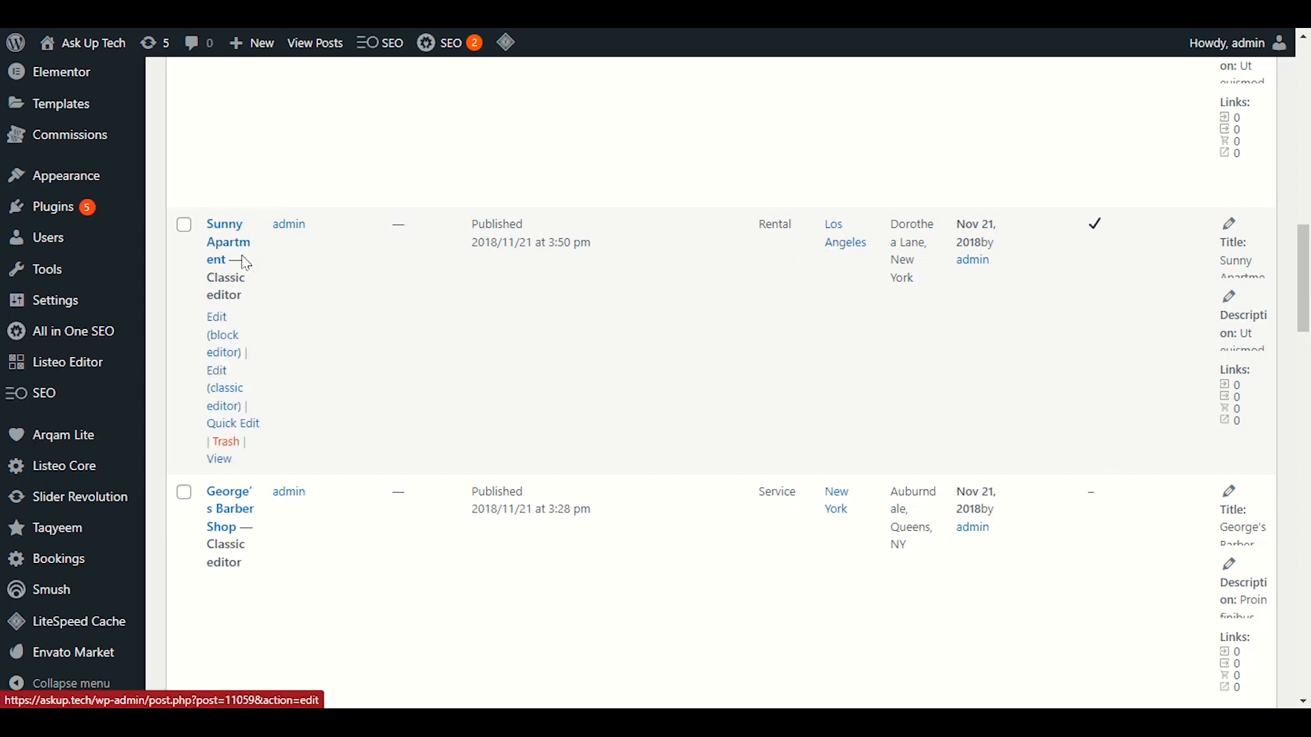
scroll(295, 419, "up", 9)
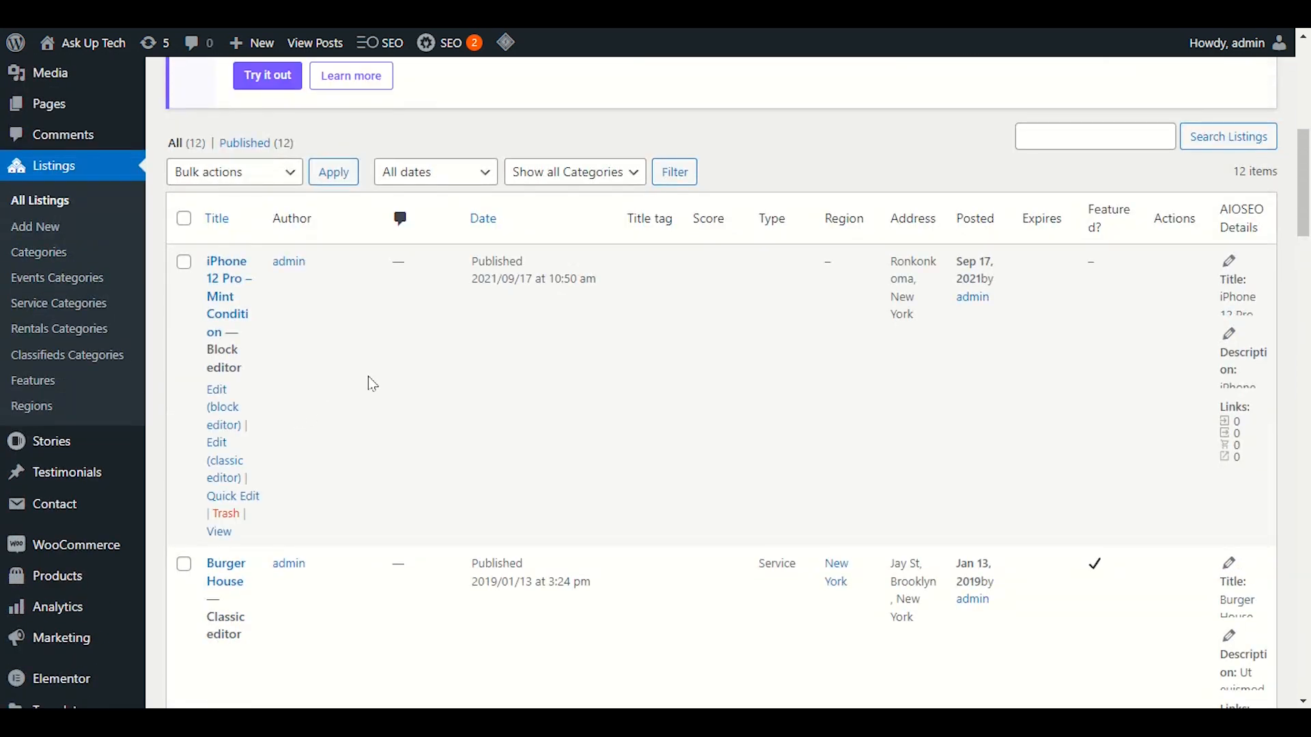
- Open the listing Categories page and review the existing categories and the fields for adding a new one
left_click(47, 258)
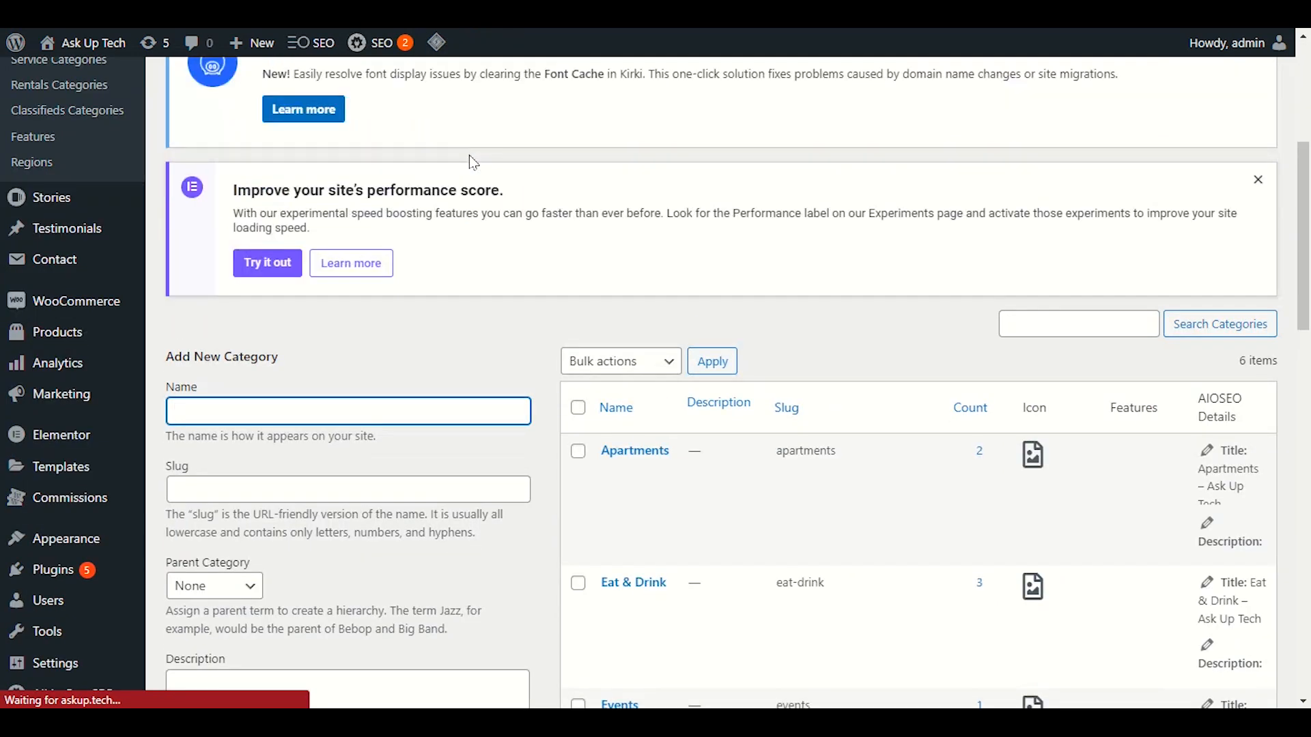
scroll(562, 216, "down", 3)
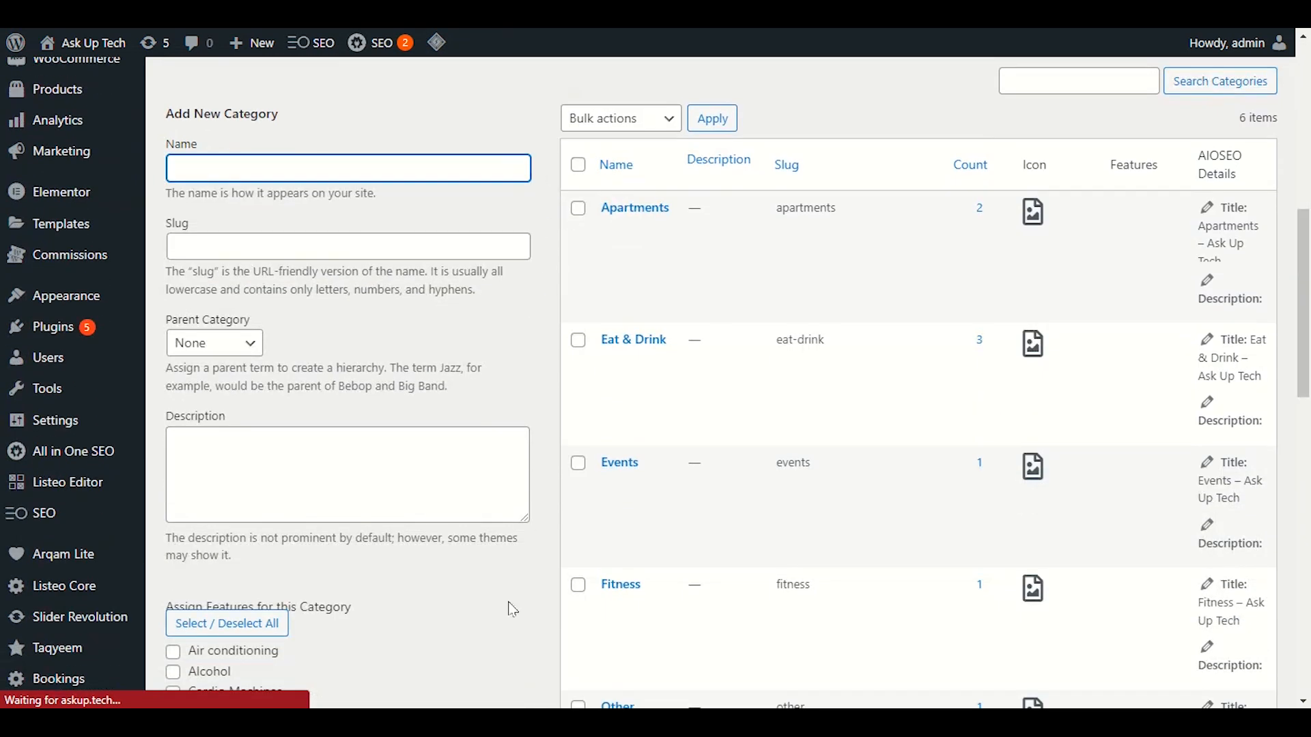
scroll(513, 610, "down", 5)
scroll(512, 606, "up", 5)
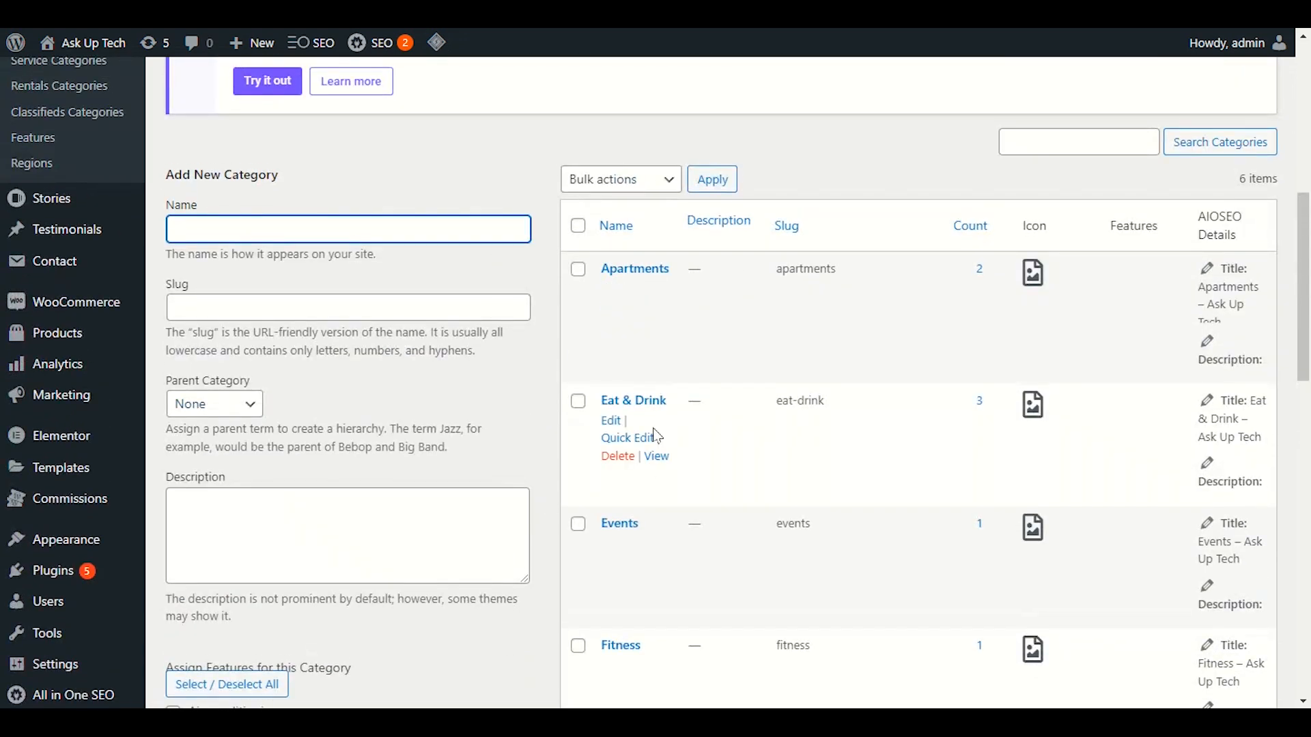
scroll(638, 437, "down", 2)
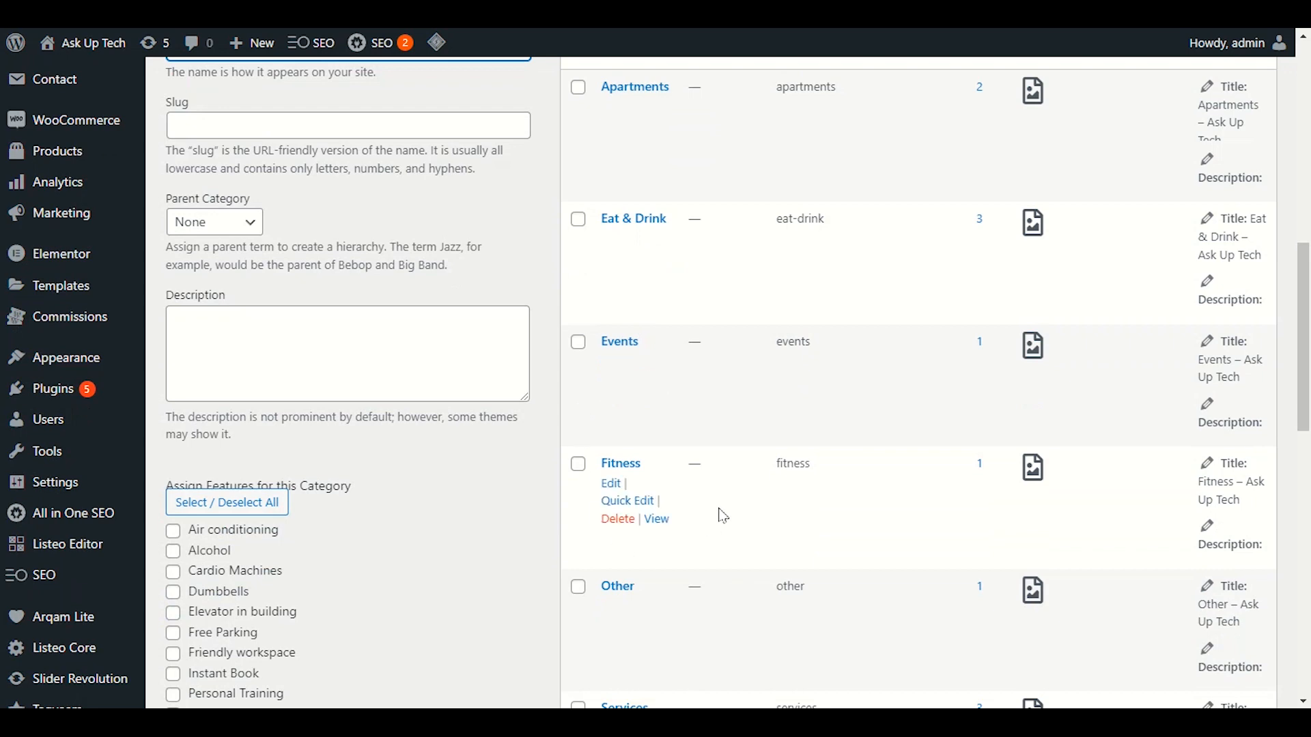
scroll(685, 512, "down", 2)
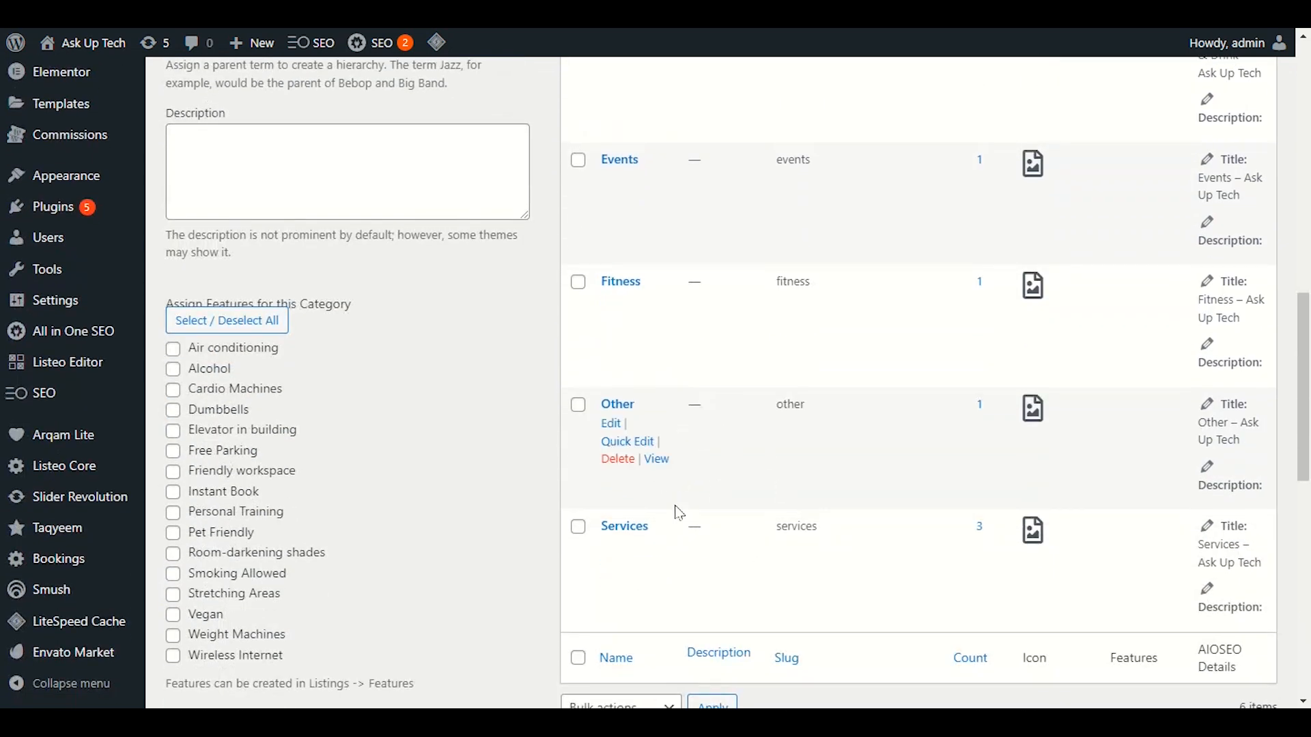
scroll(682, 552, "up", 2)
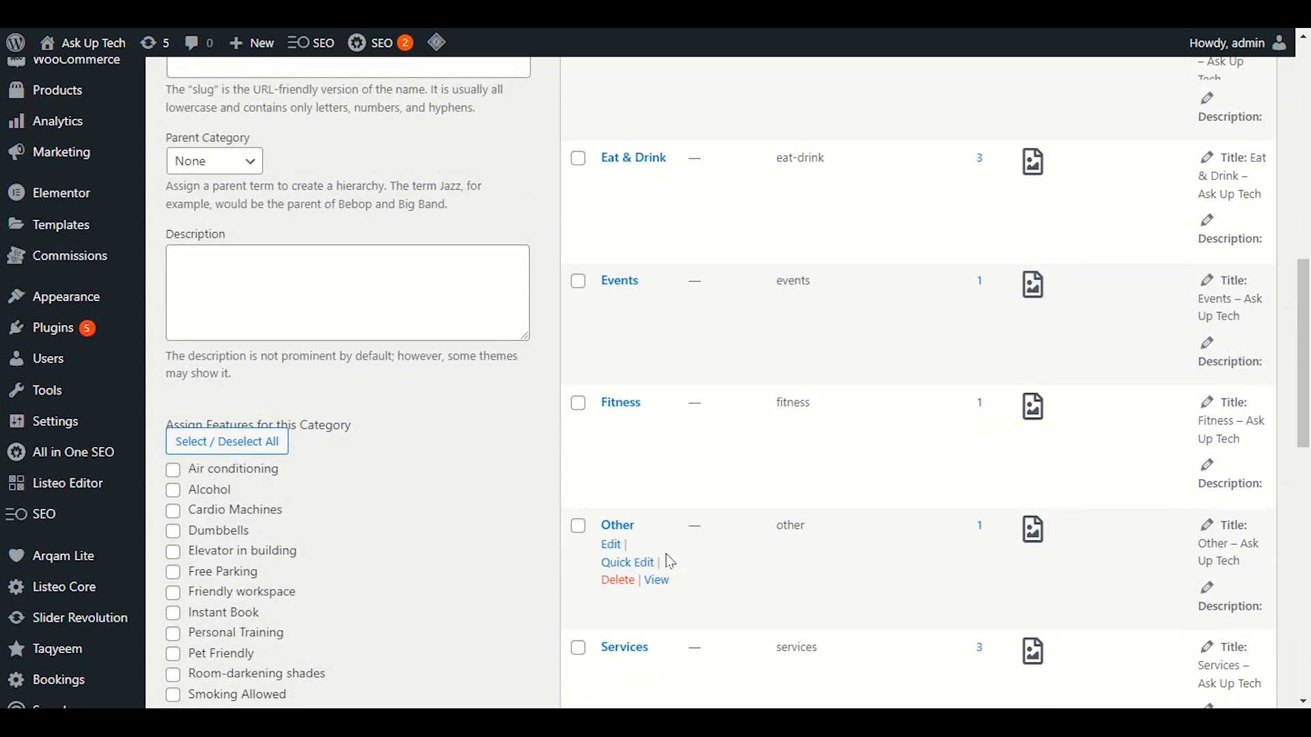
scroll(654, 498, "down", 2)
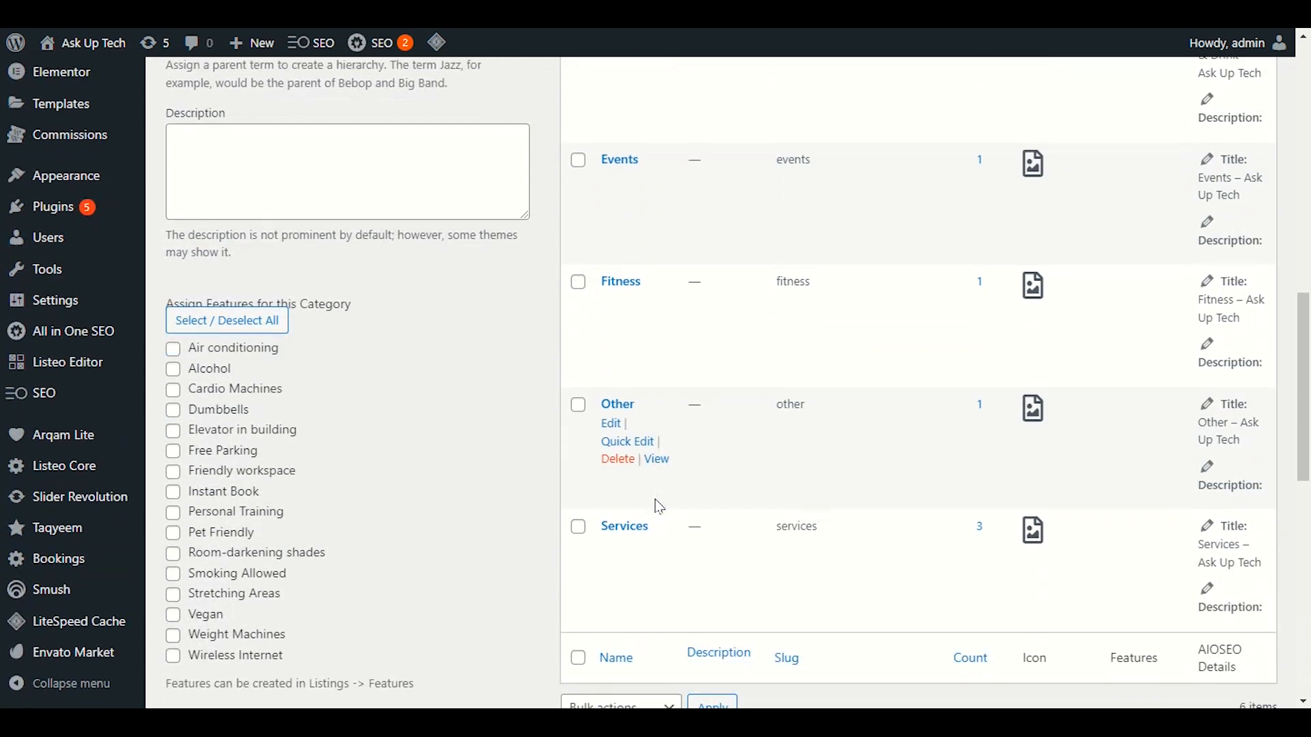
scroll(430, 390, "down", 2)
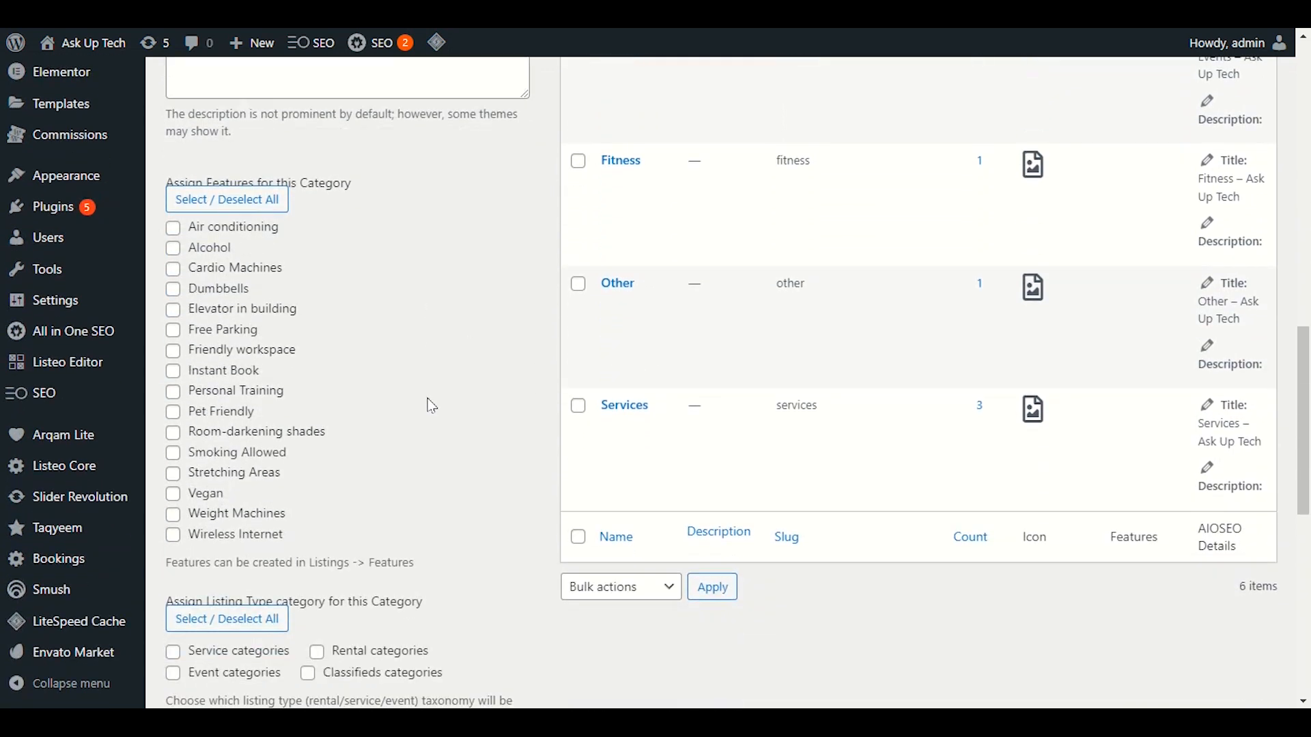
scroll(429, 405, "down", 2)
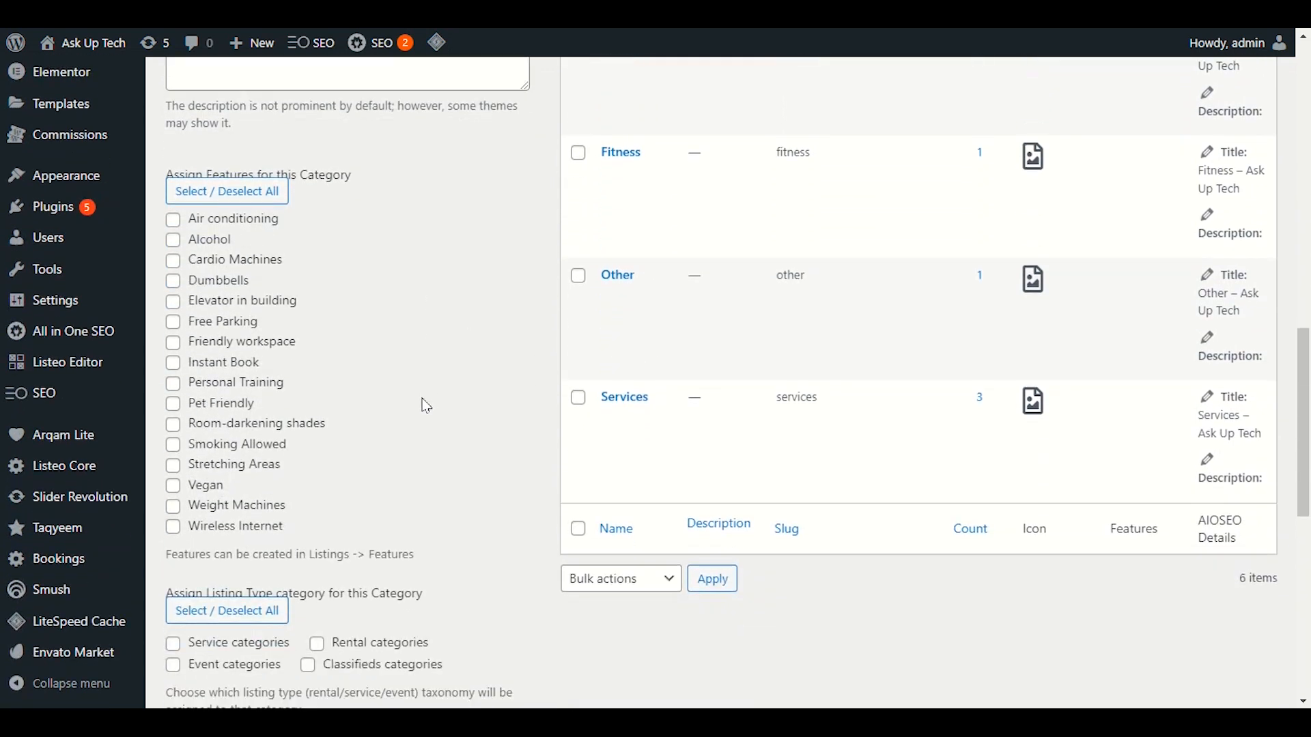
scroll(427, 410, "up", 2)
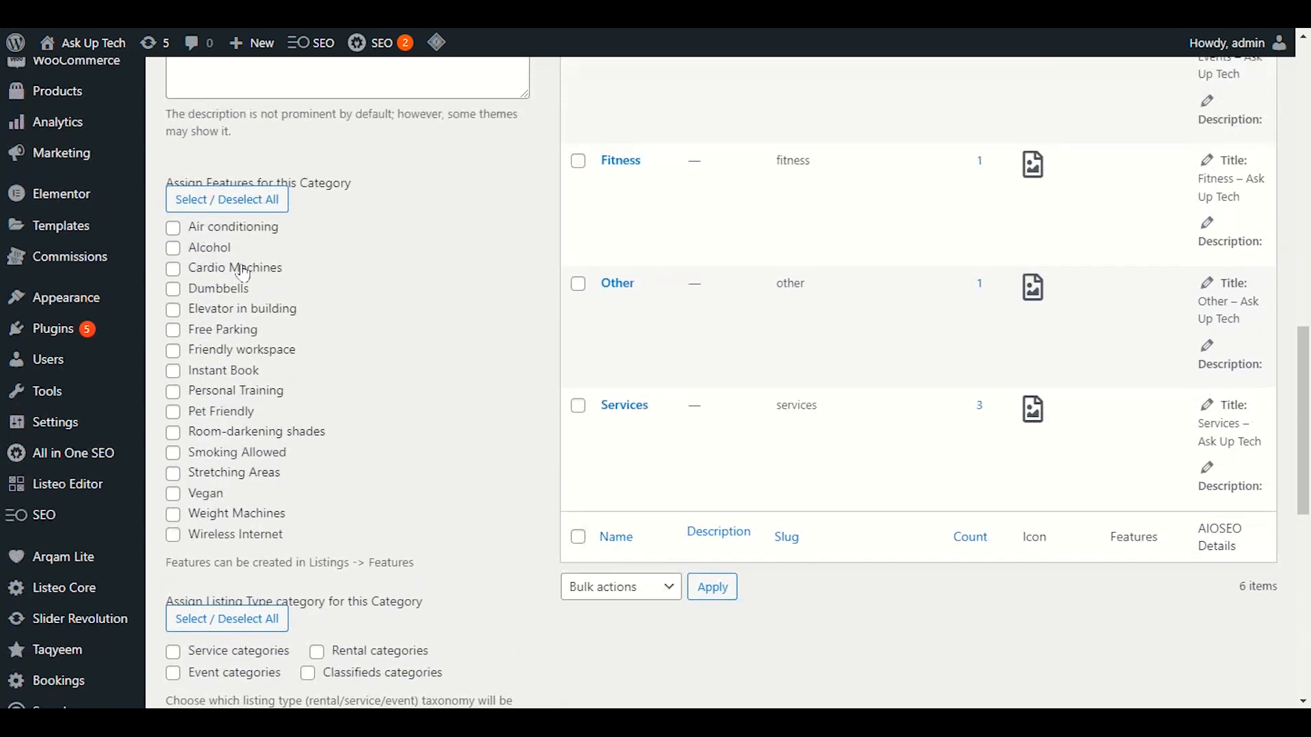
- Assign the features Air conditioning, Free Parking, Instant Book, Personal Training and Pet Friendly to the new category
left_click(173, 229)
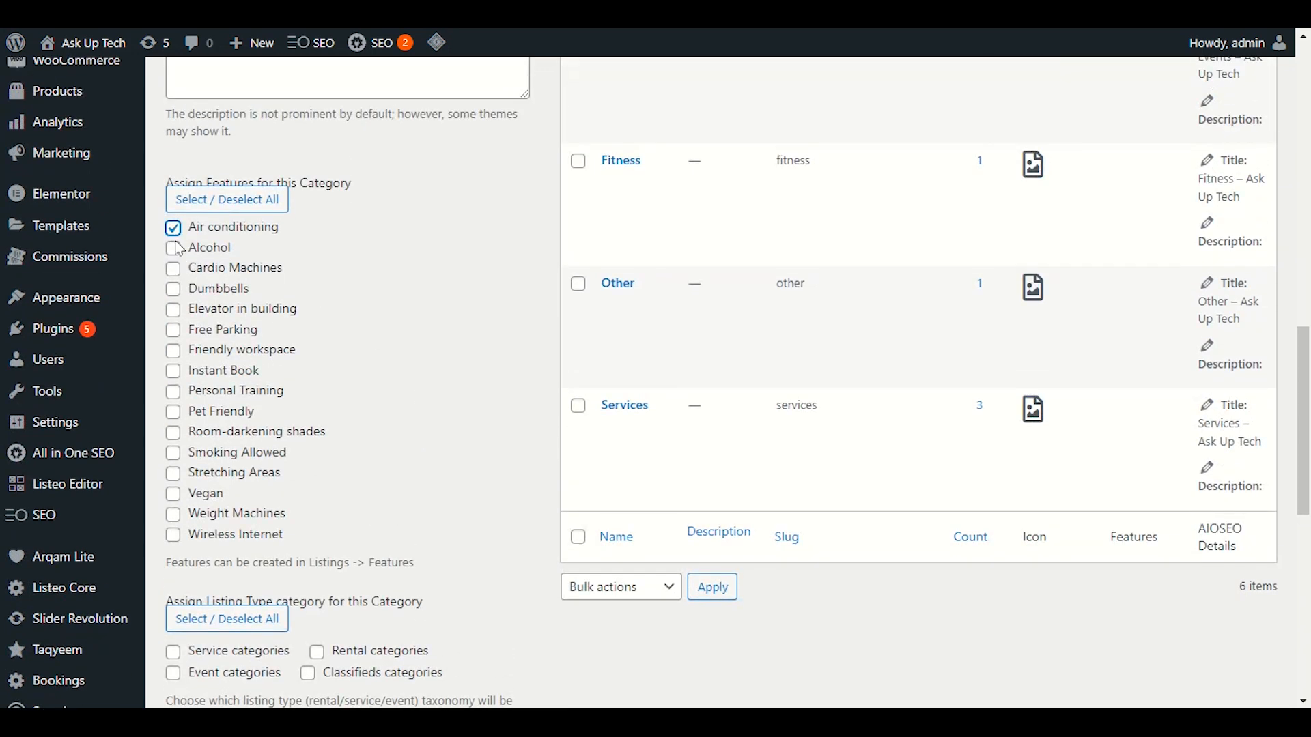
left_click(173, 331)
left_click(175, 373)
left_click(174, 394)
left_click(175, 415)
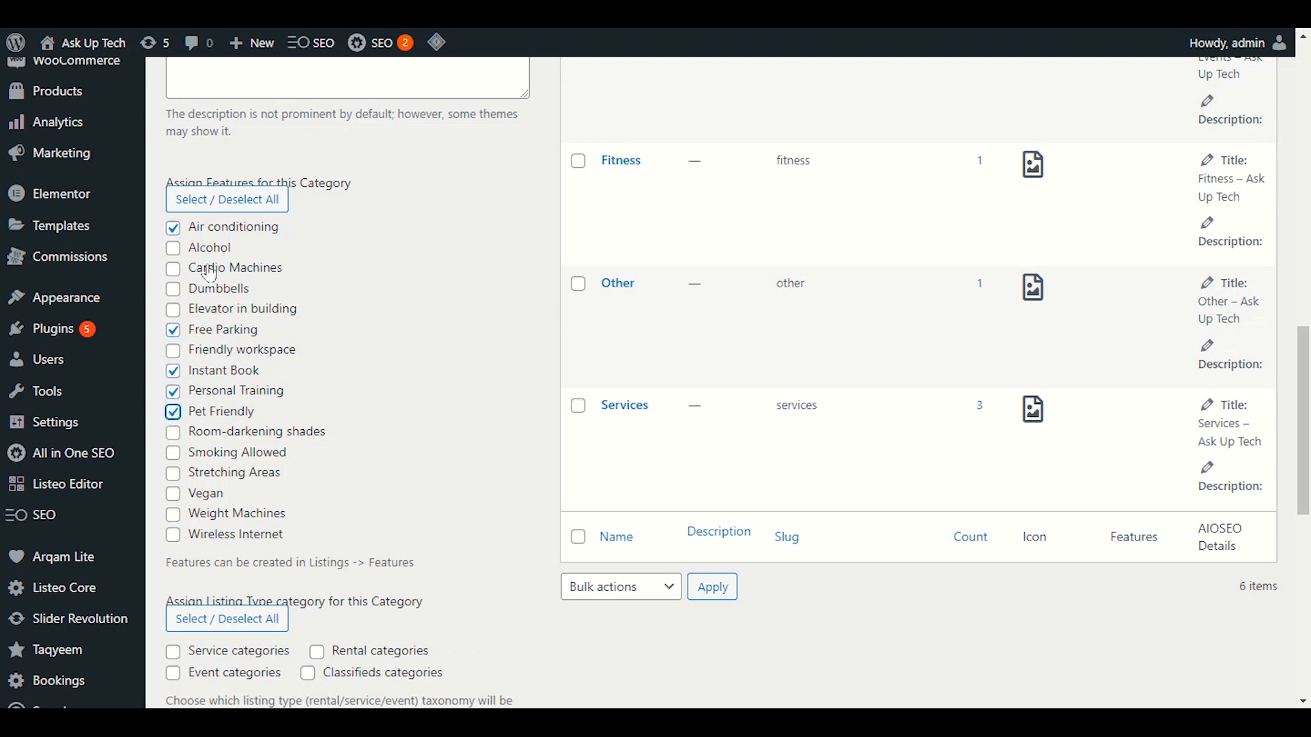
- Select all listing types for the new category and deselect Event, Rental and Classifieds, keeping only Service categories
left_click(217, 623)
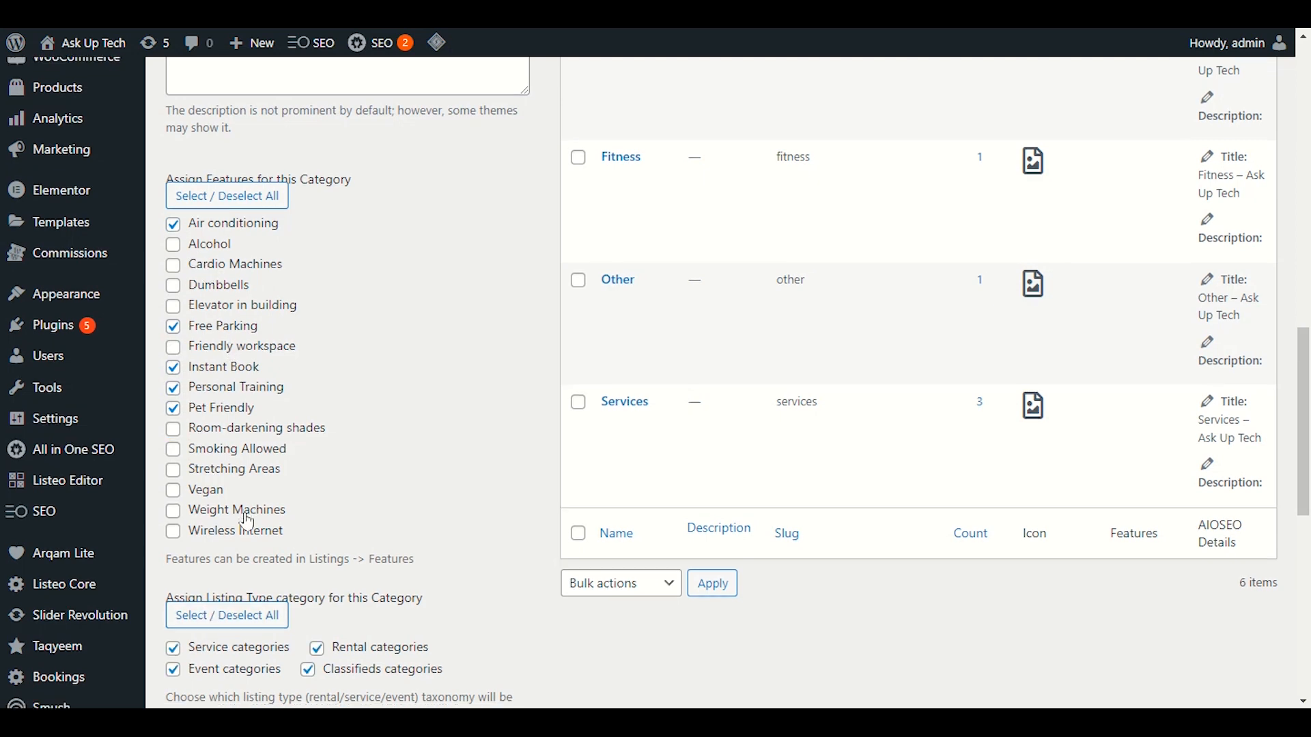
scroll(246, 524, "down", 3)
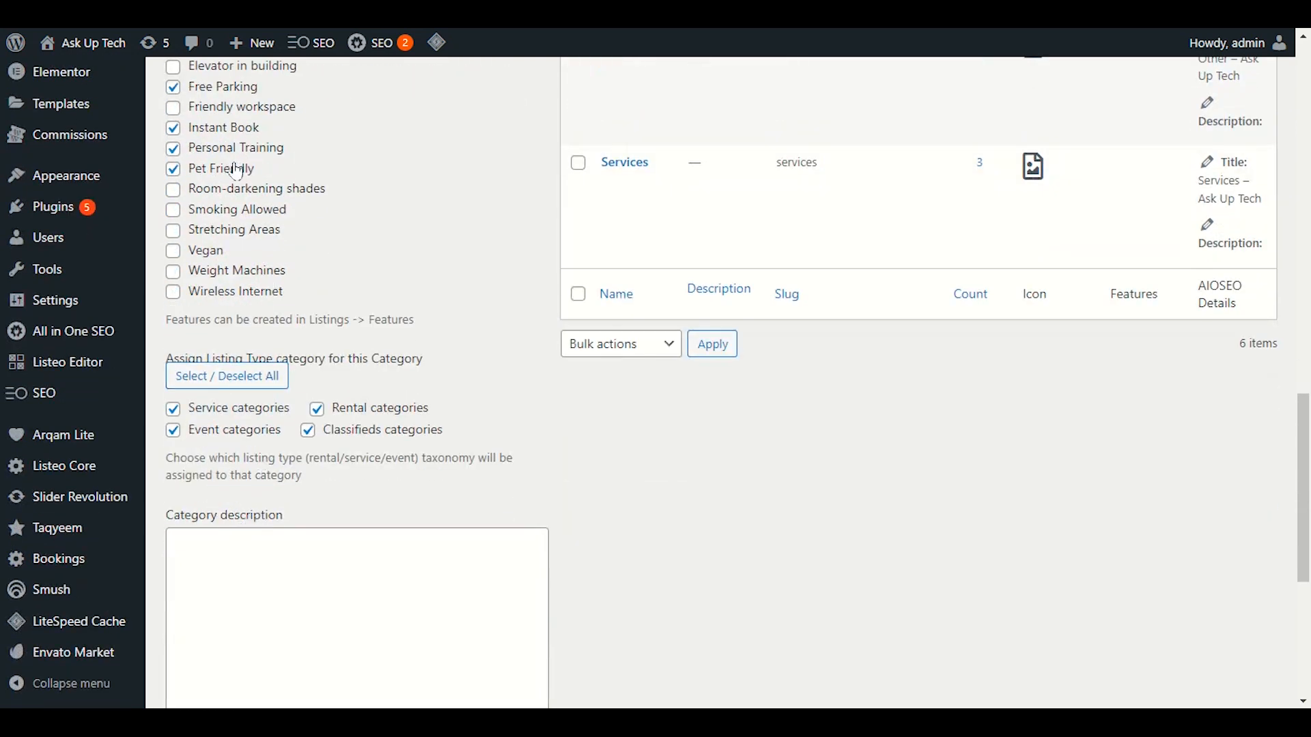
scroll(269, 310, "up", 2)
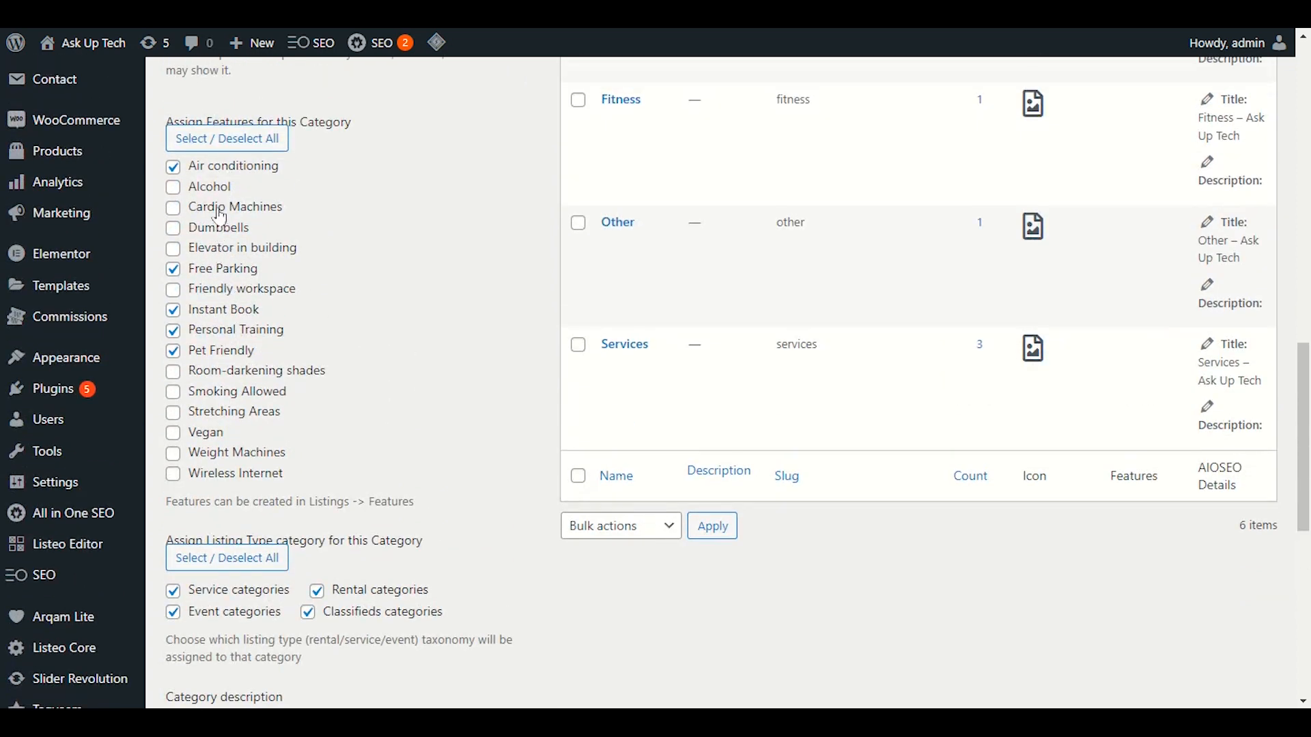
scroll(422, 389, "down", 1)
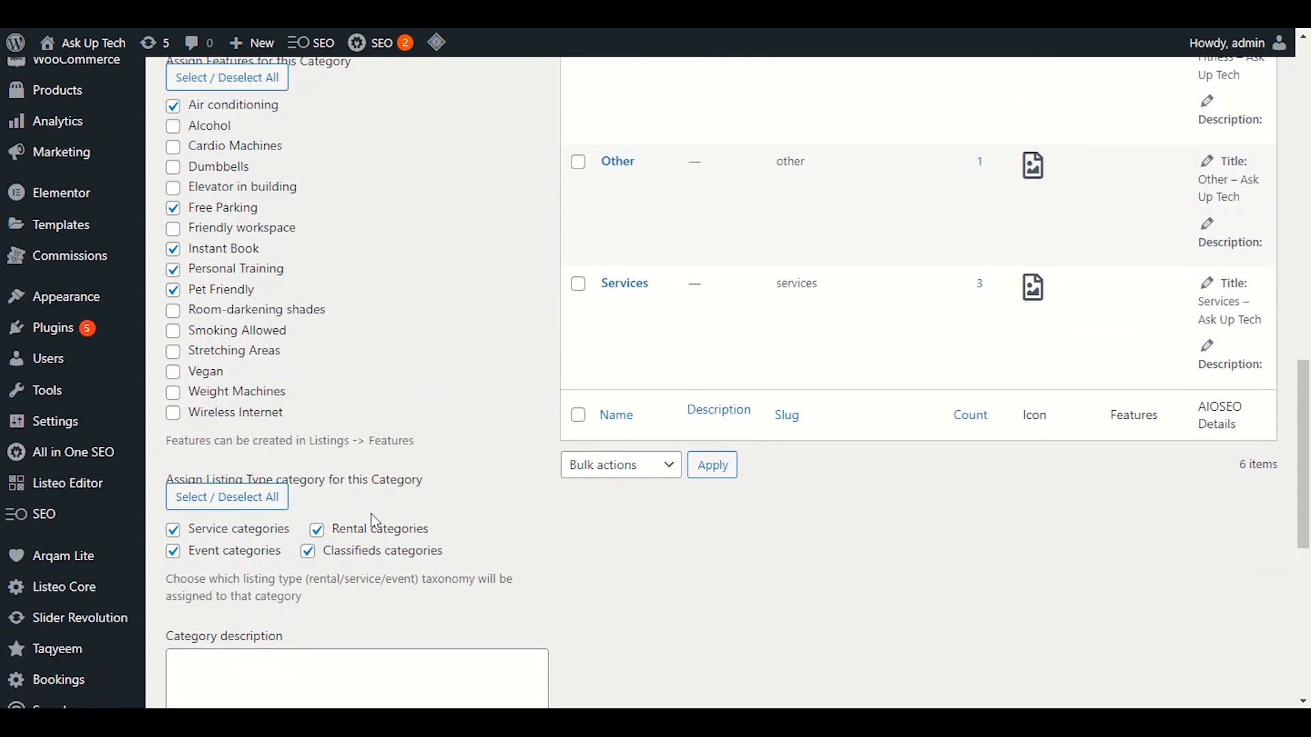
scroll(379, 540, "down", 1)
left_click(173, 492)
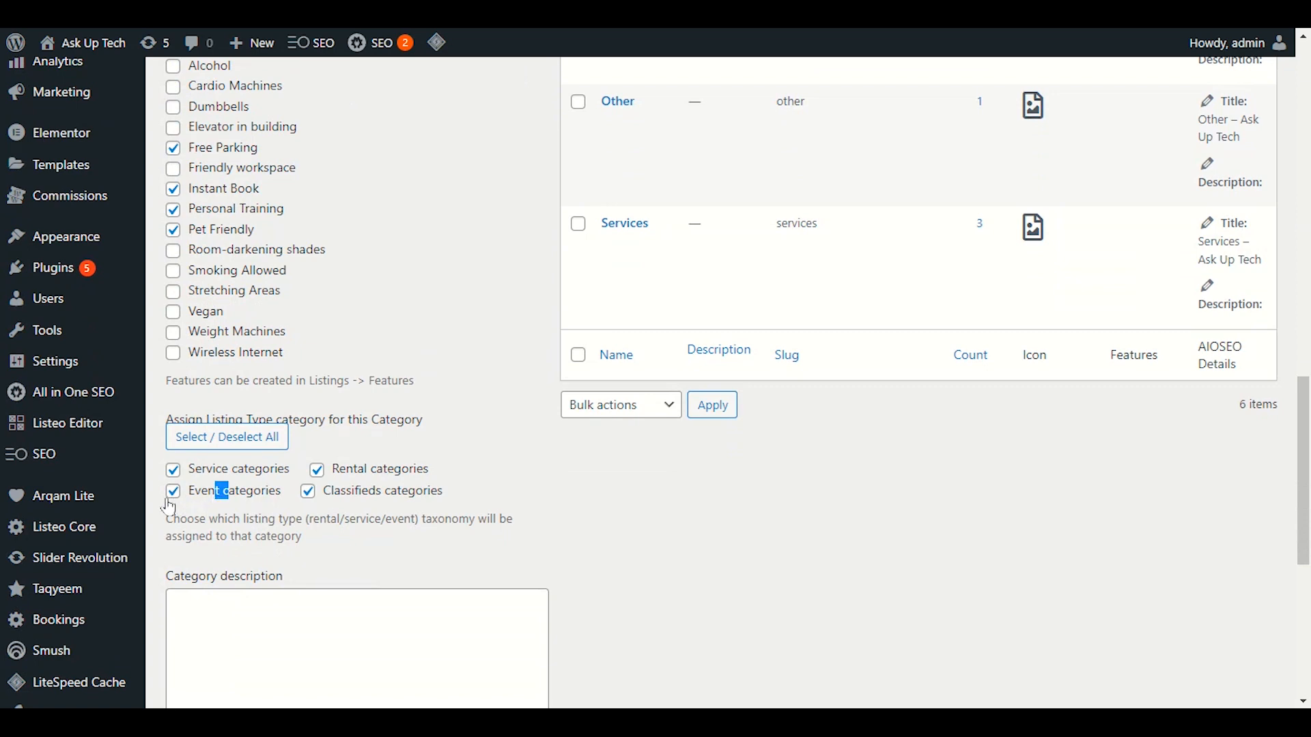
left_click(316, 471)
left_click(308, 492)
- Try to add the new category without entering a name, and look over the category list
scroll(227, 483, "down", 7)
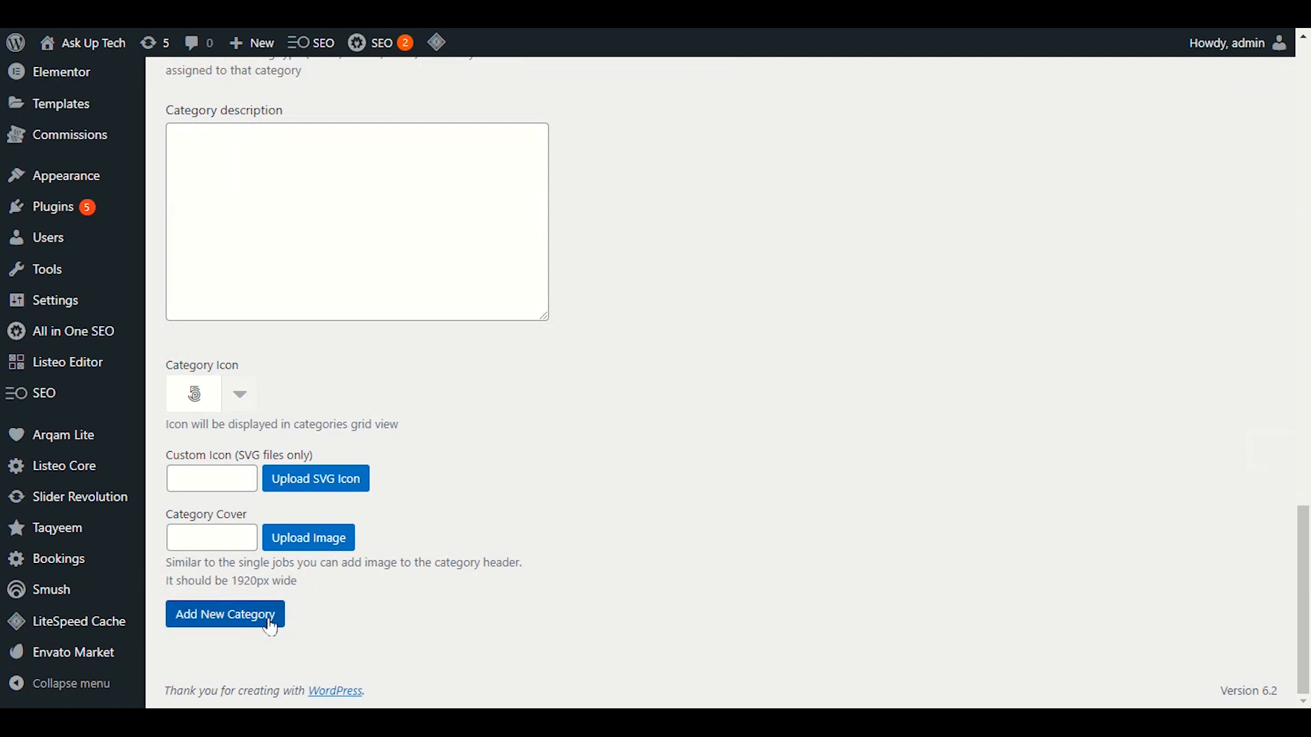
left_click(271, 627)
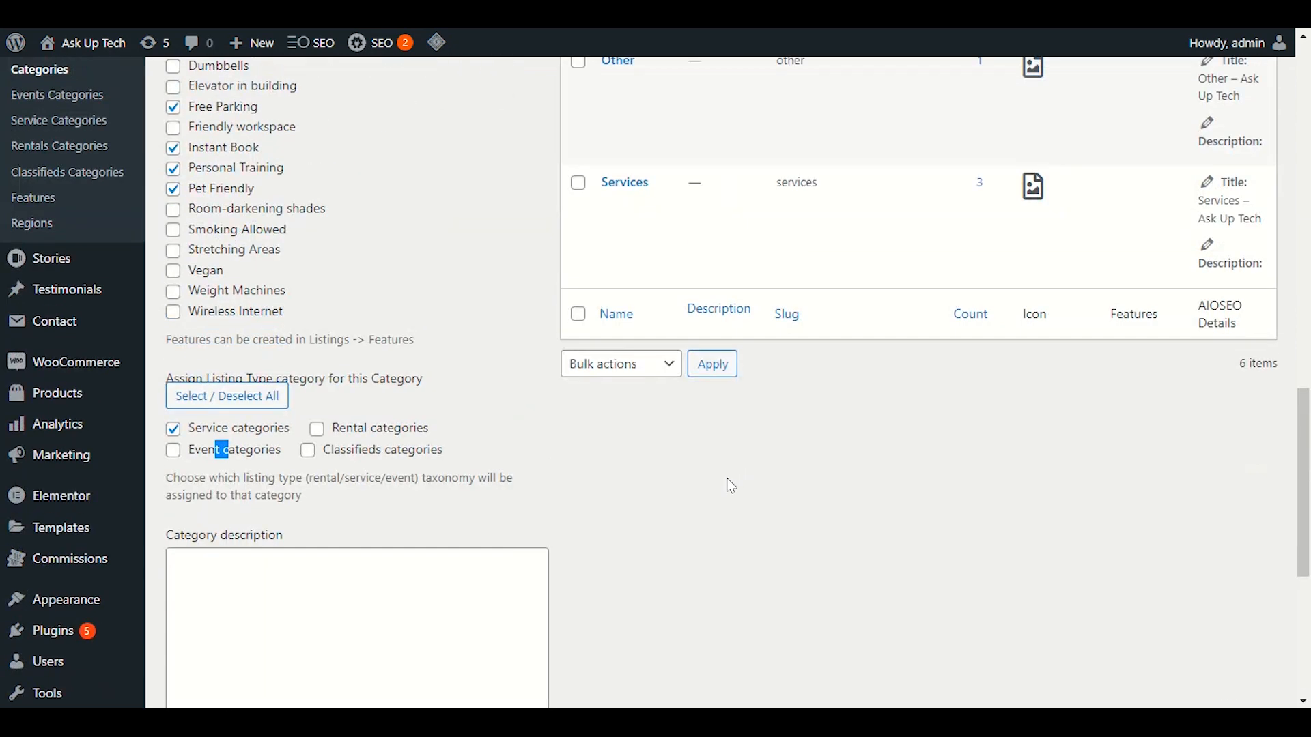
scroll(731, 486, "up", 4)
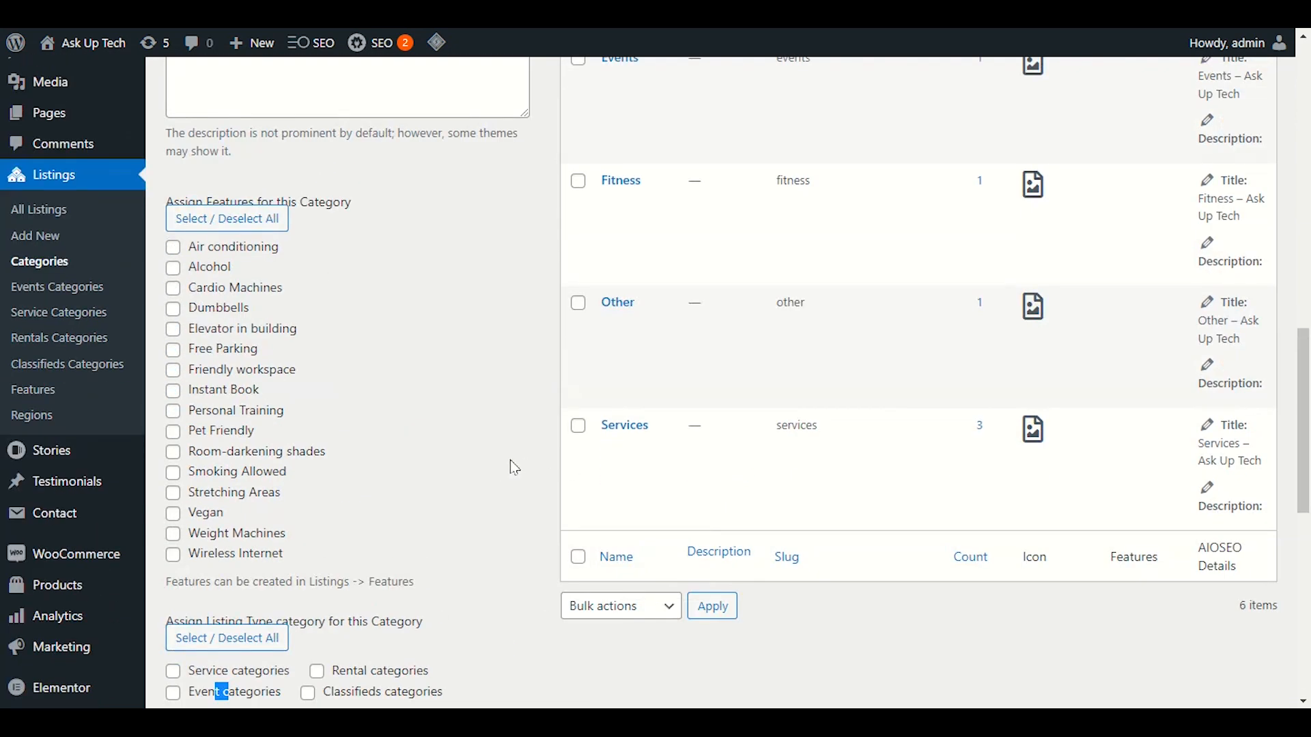
scroll(513, 467, "up", 5)
scroll(514, 470, "down", 3)
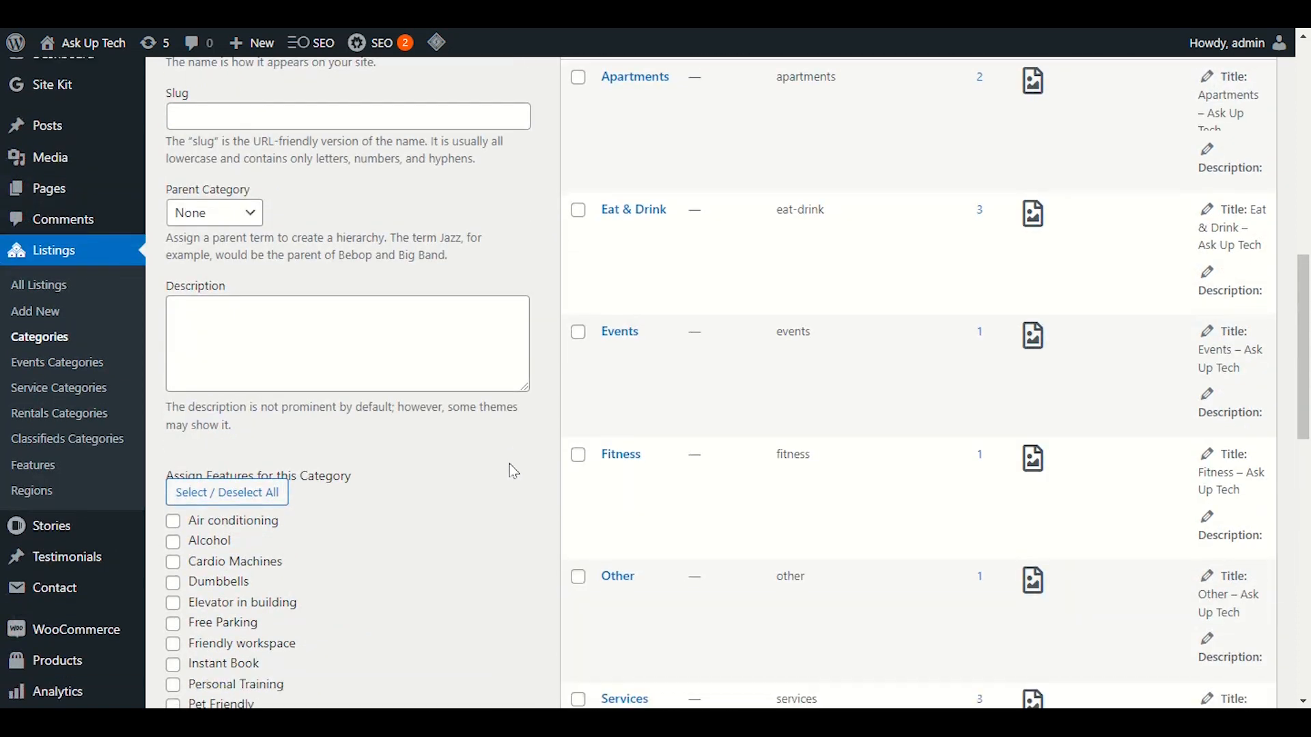
- Review the category list and the features and listing type options available for a new category
scroll(513, 471, "up", 1)
scroll(512, 470, "down", 2)
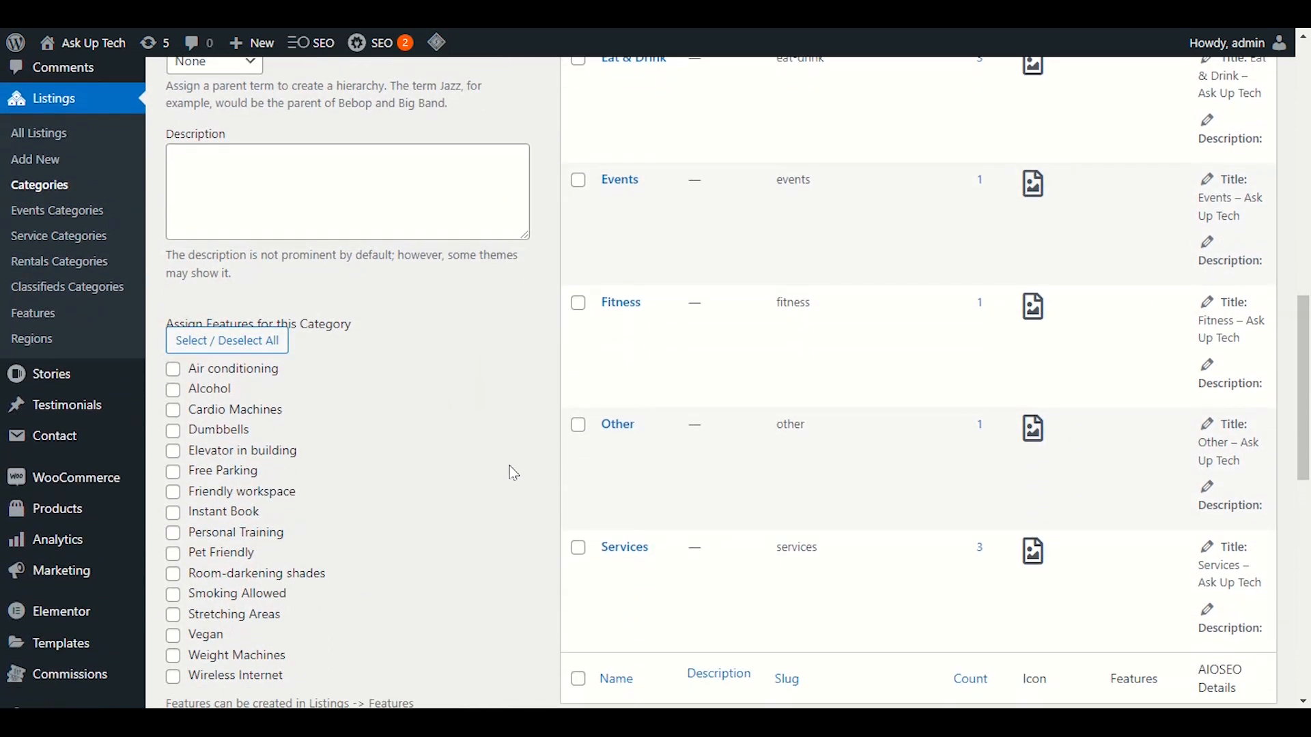
scroll(512, 470, "up", 5)
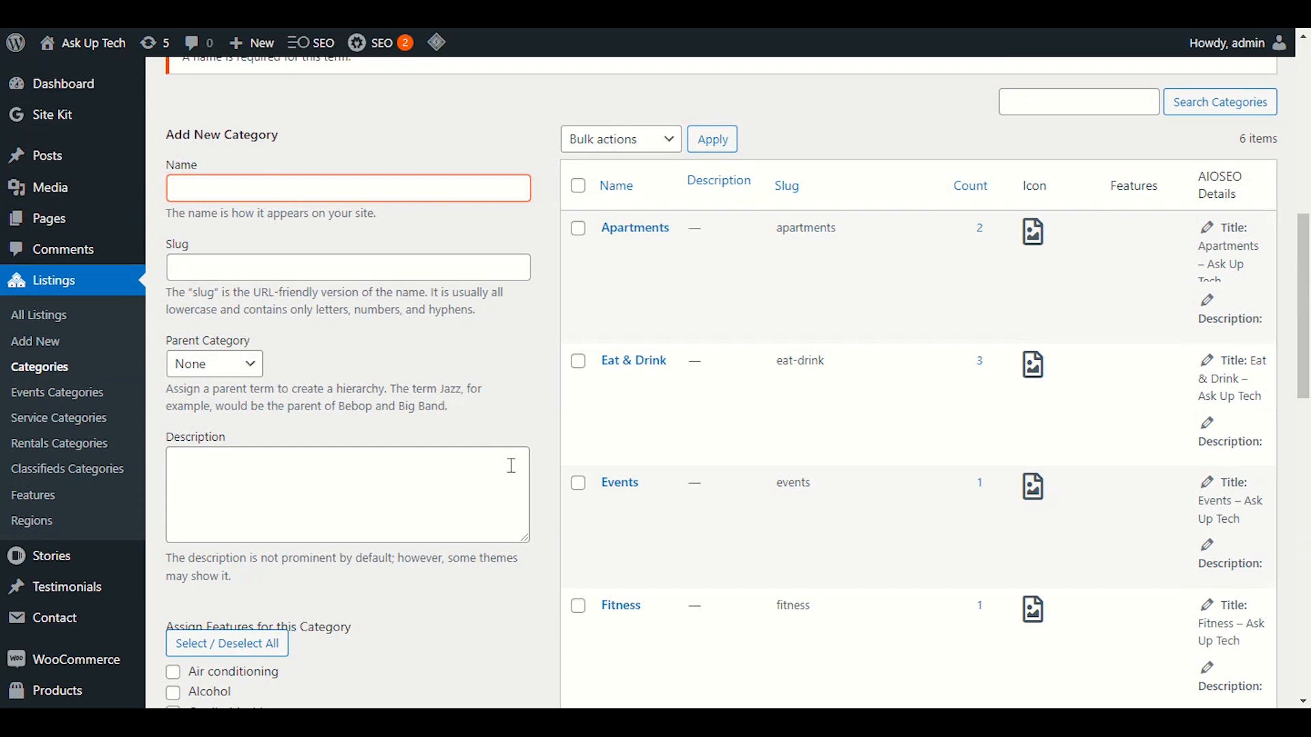
scroll(514, 467, "down", 6)
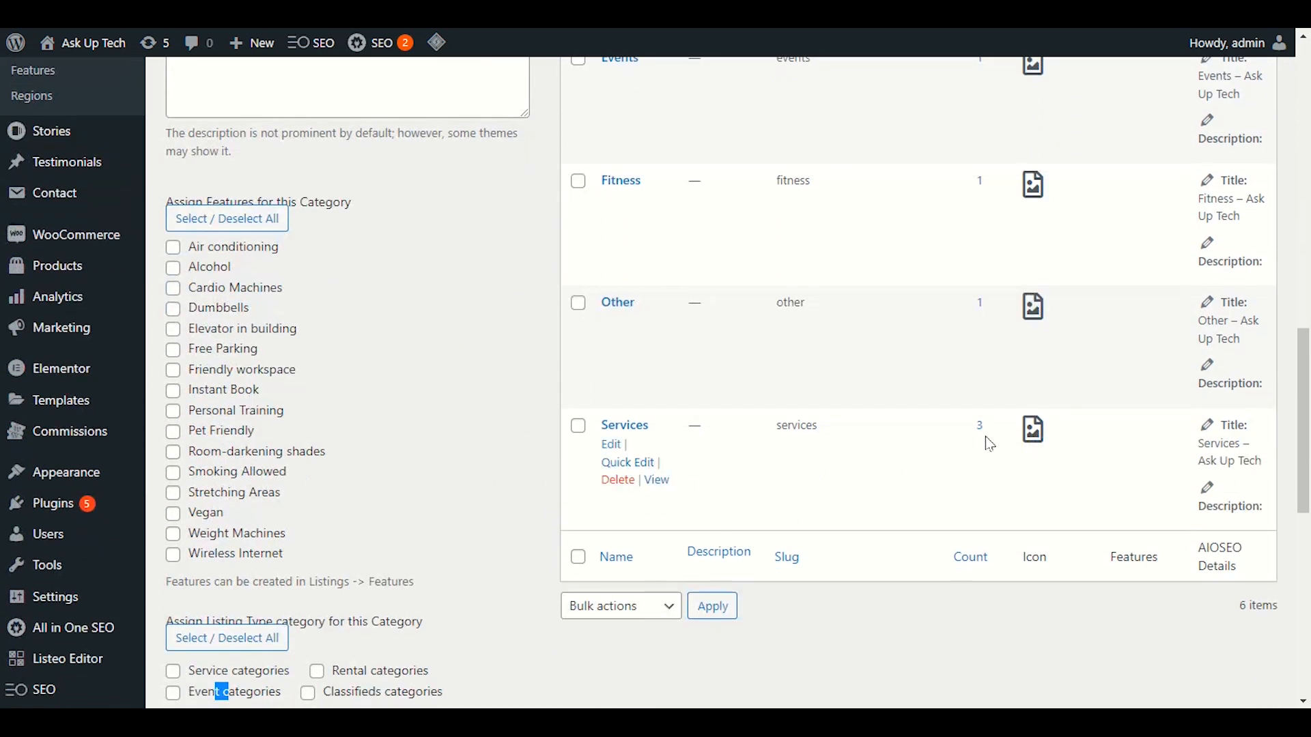
scroll(699, 437, "down", 4)
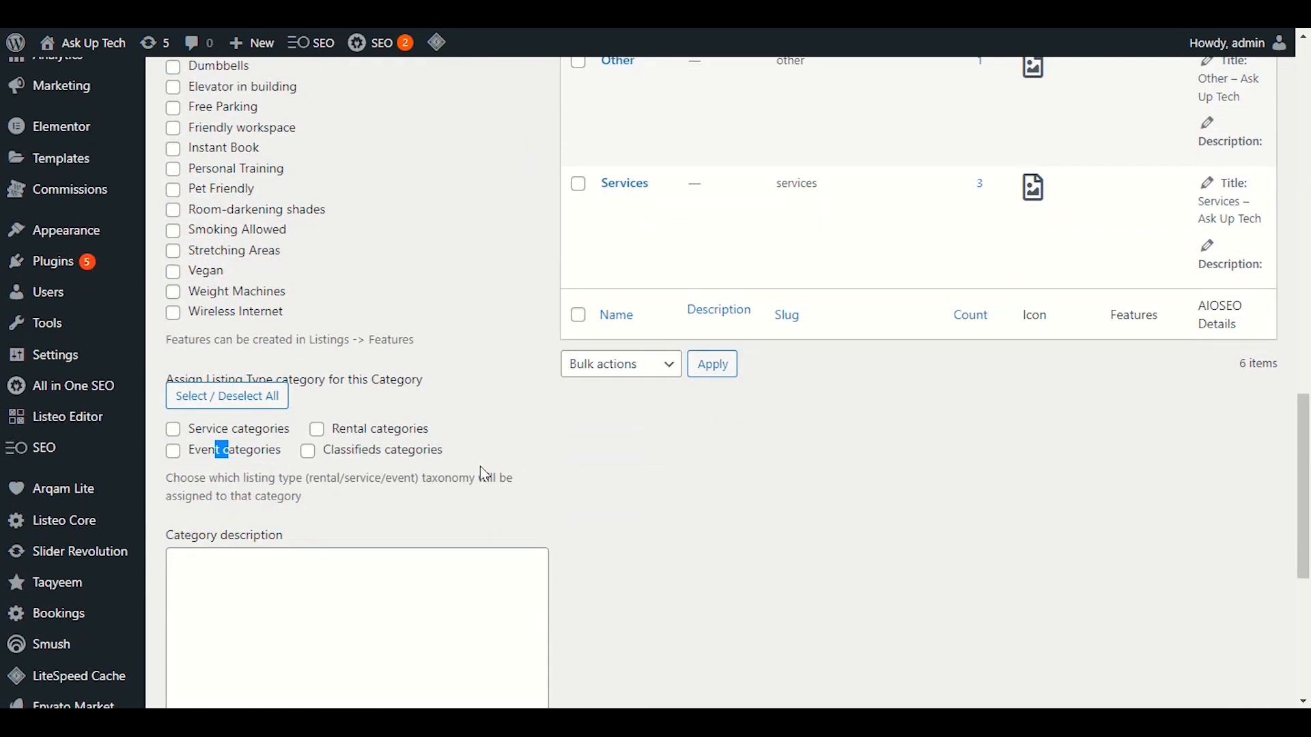
scroll(262, 464, "up", 5)
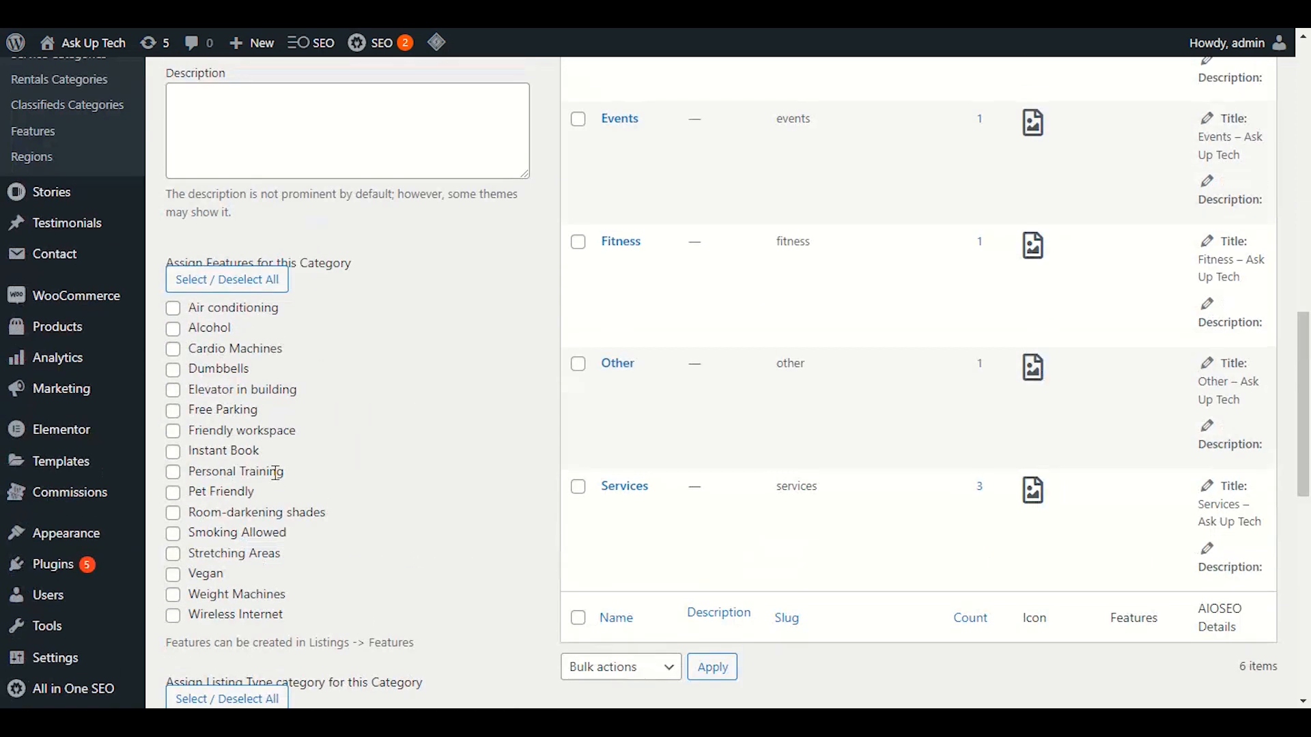
scroll(273, 478, "up", 6)
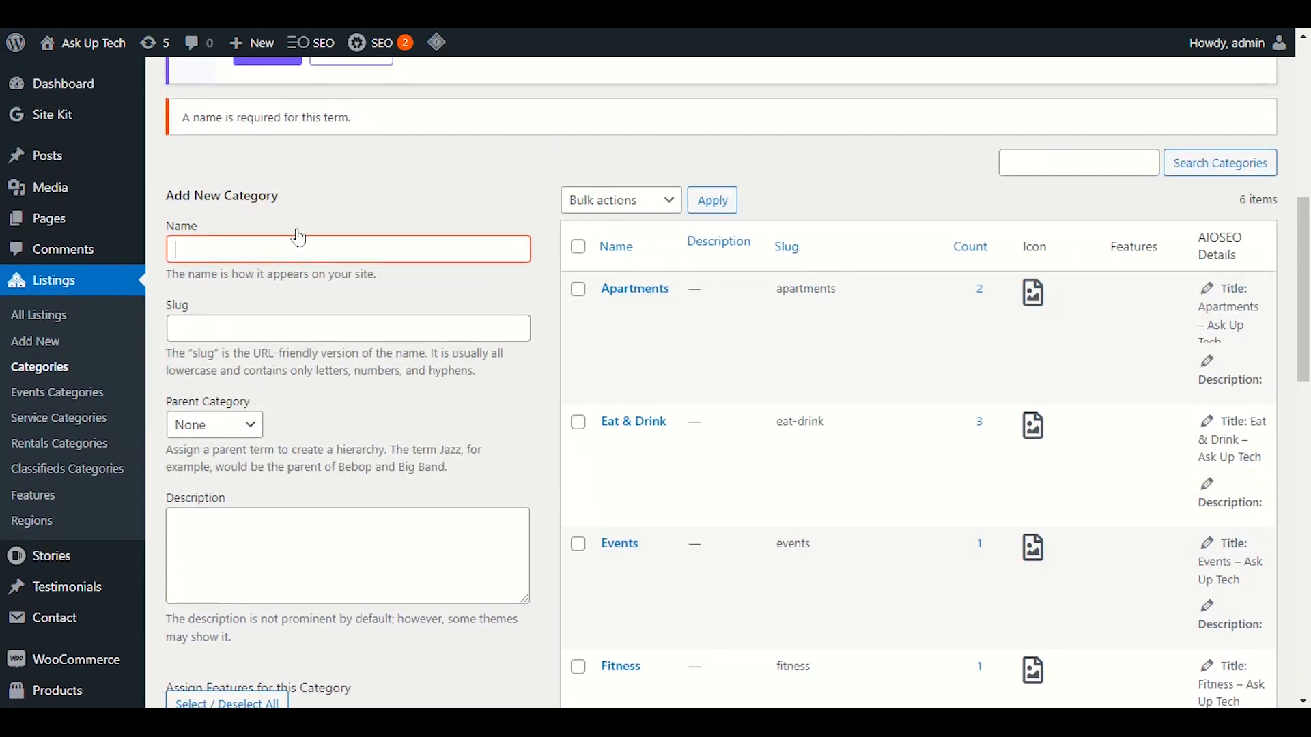
scroll(301, 289, "down", 5)
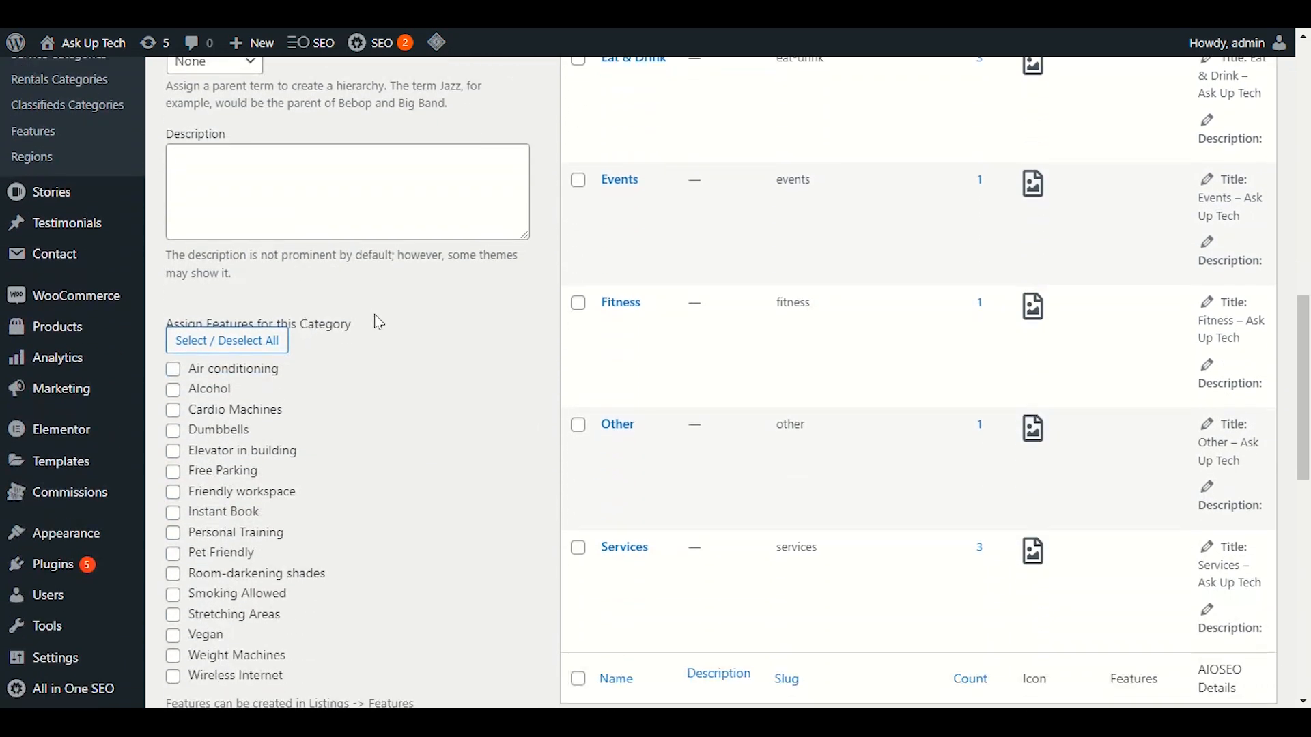
scroll(382, 348, "down", 2)
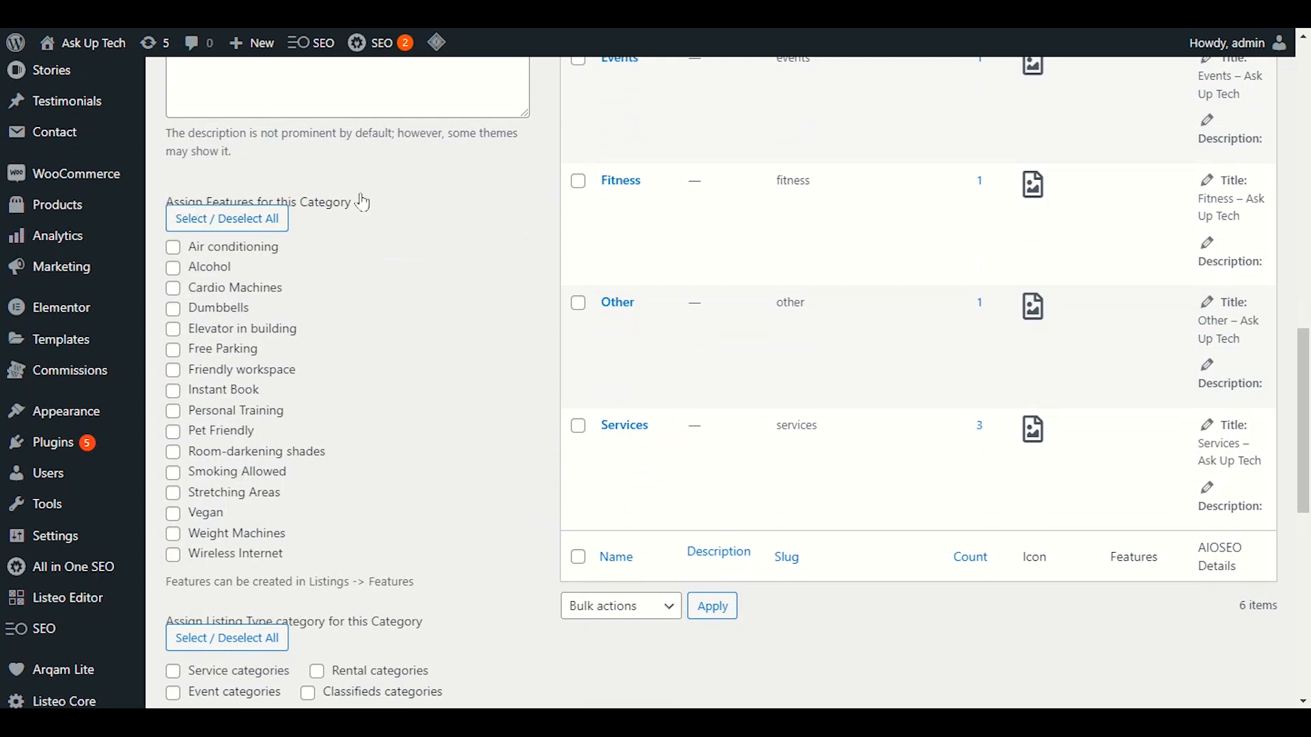
scroll(380, 289, "up", 5)
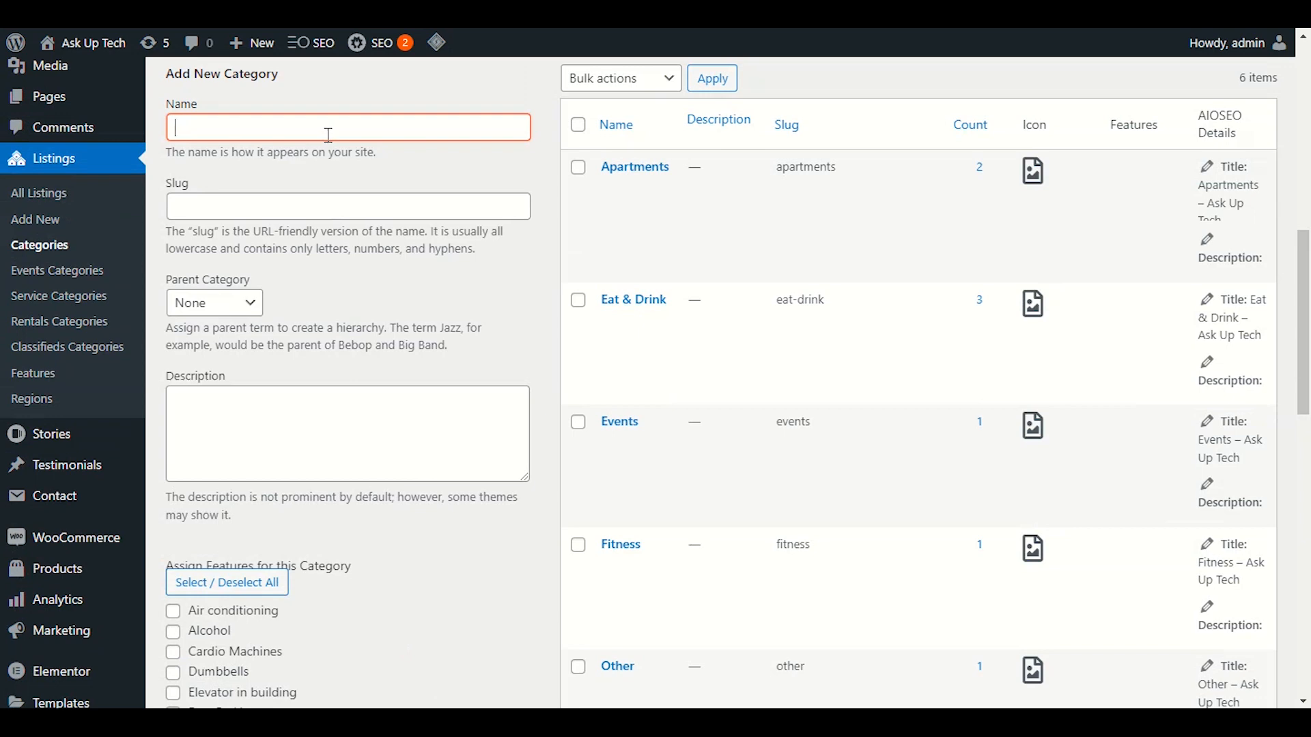
- Name the new listing category "local services" and leave its slug empty
scroll(355, 248, "down", 3)
scroll(239, 185, "up", 4)
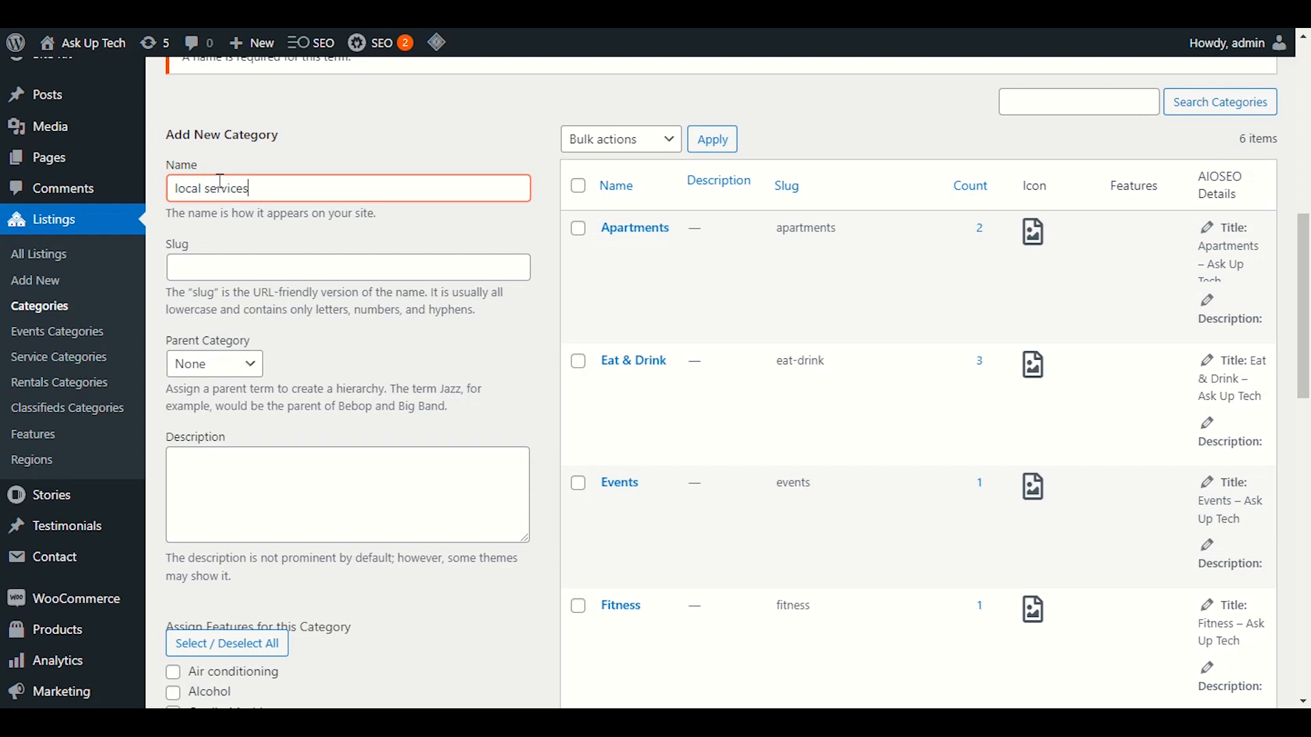
left_click(258, 265)
- Assign the features Room-darkening shades, Weight Machines and Wireless Internet to the new category
scroll(273, 229, "down", 3)
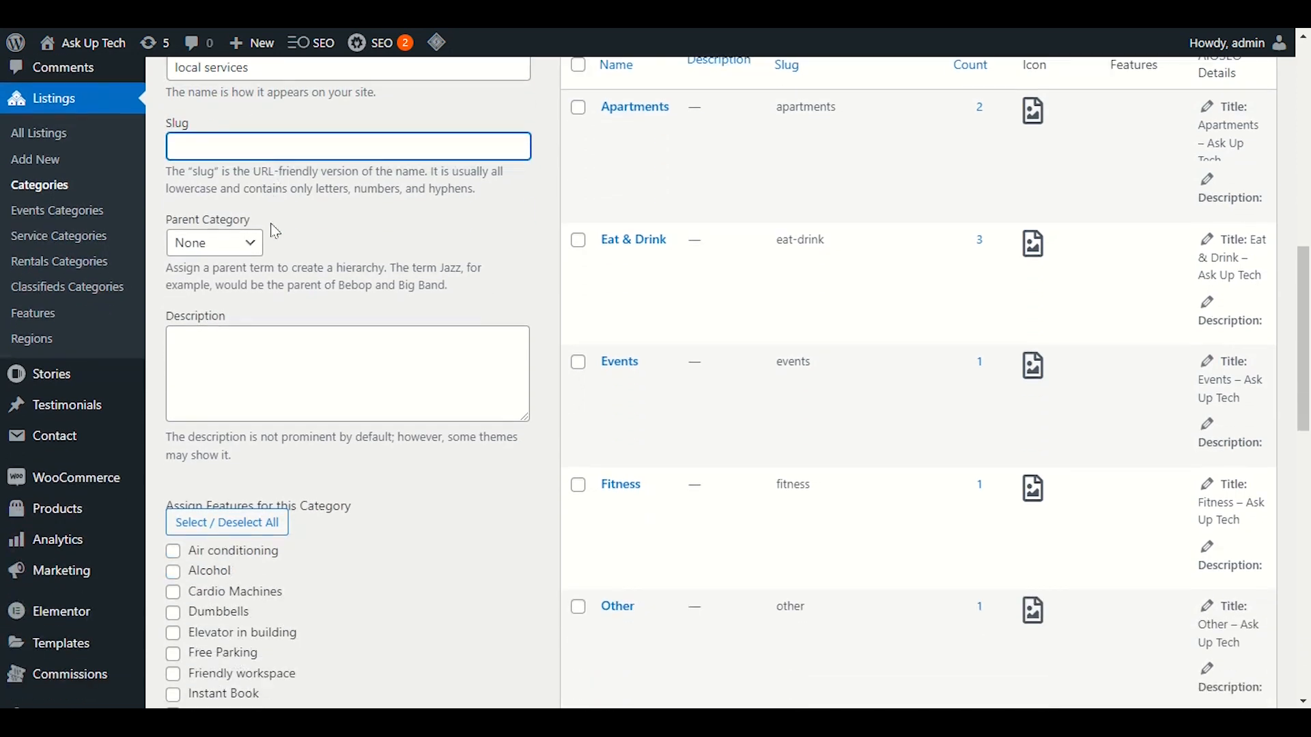
scroll(304, 222, "down", 3)
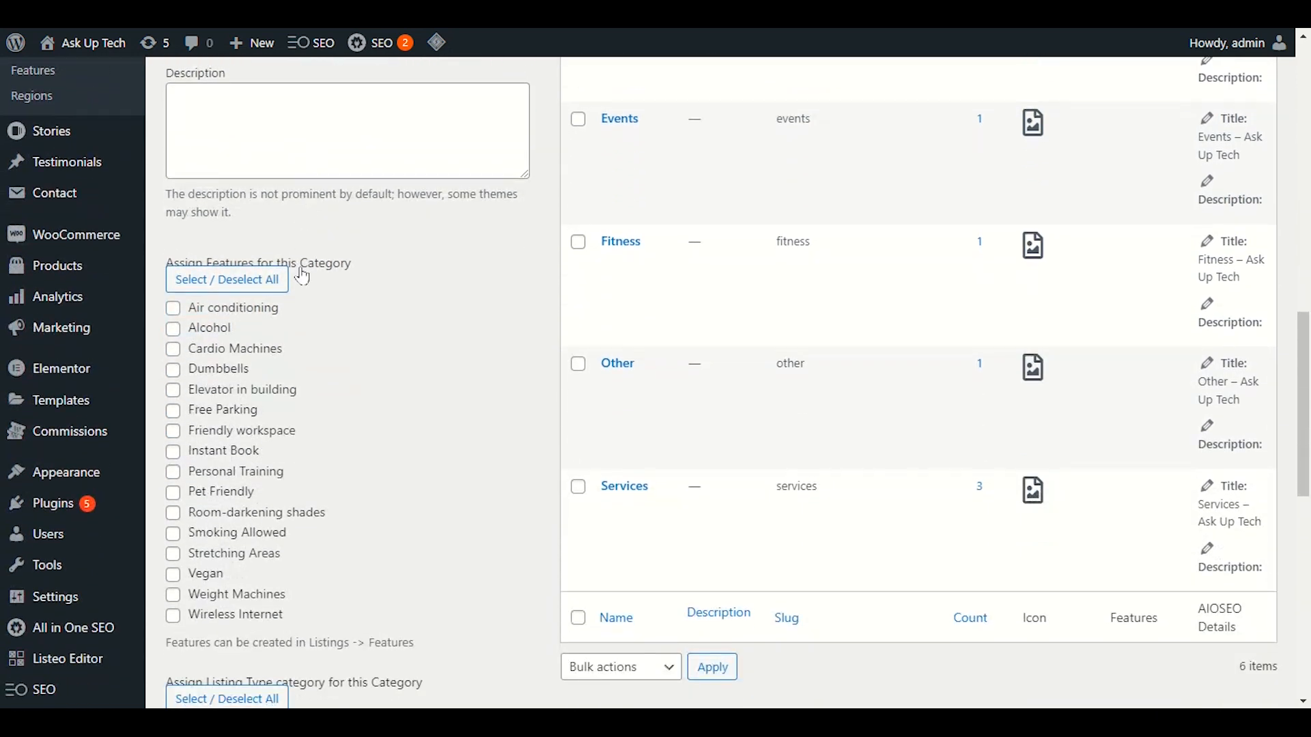
scroll(396, 293, "down", 1)
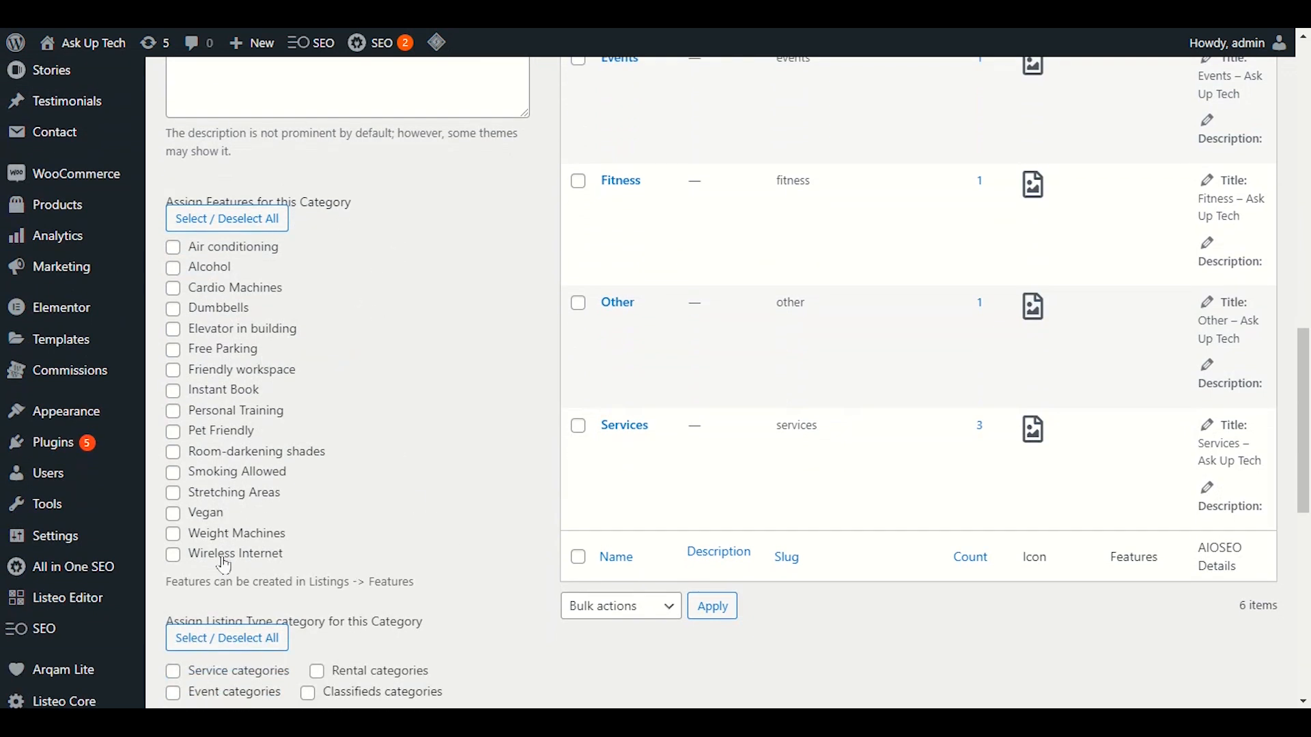
left_click(174, 453)
left_click(173, 535)
left_click(175, 557)
scroll(205, 471, "up", 5)
scroll(253, 191, "up", 2)
scroll(448, 284, "down", 9)
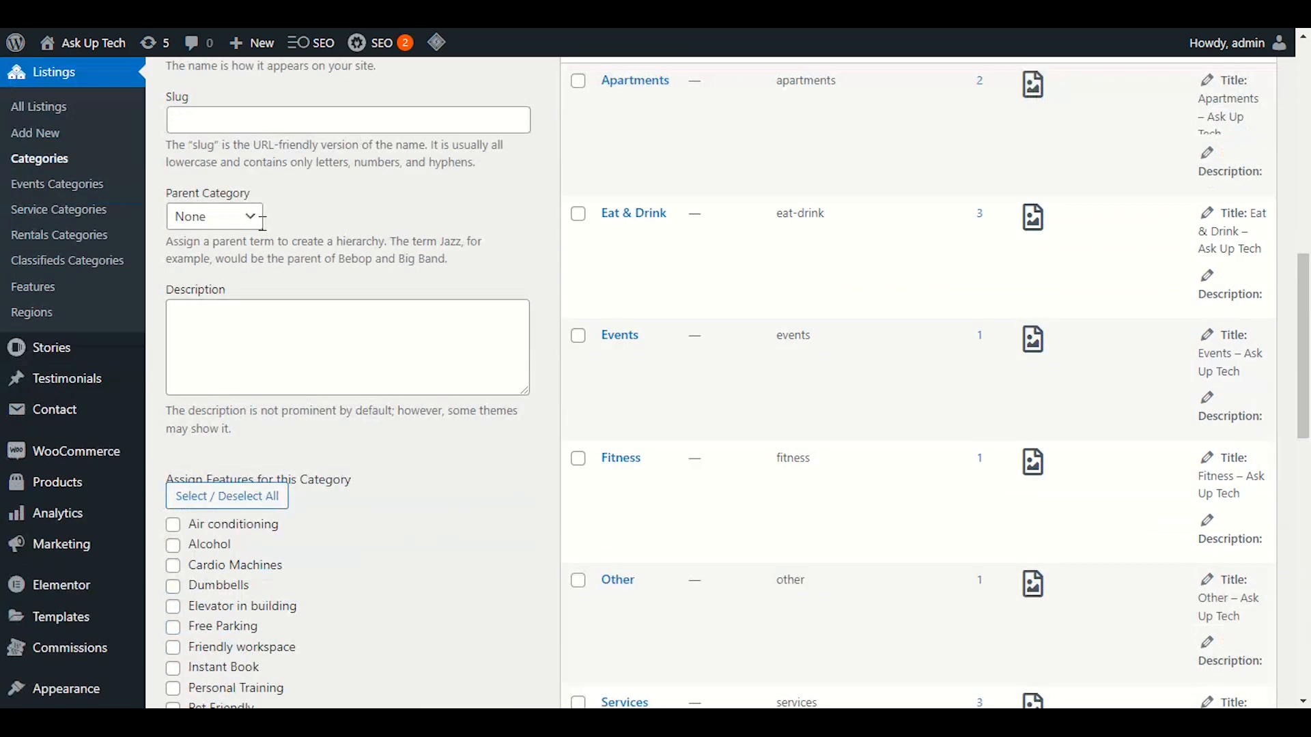
- Assign the new category to the Service categories listing type and add it
scroll(448, 284, "down", 2)
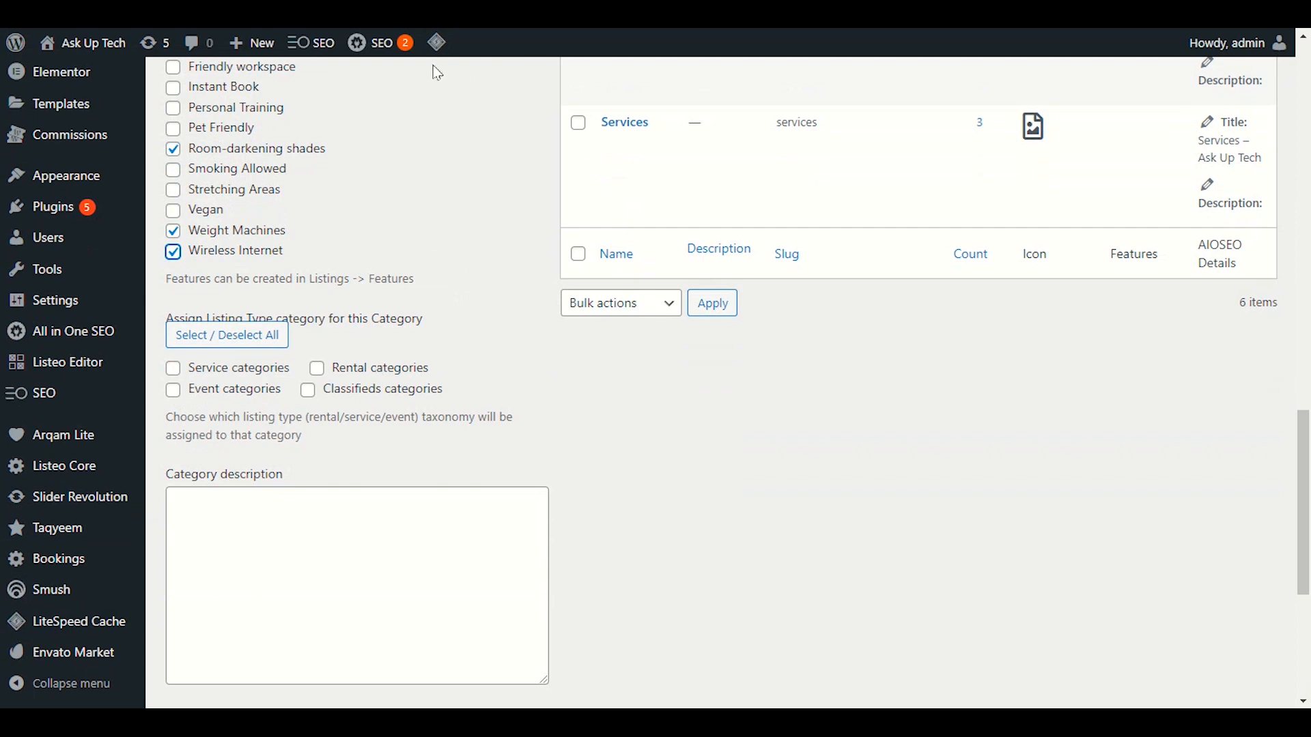
left_click(173, 372)
left_click(175, 377)
left_click(176, 370)
scroll(232, 375, "down", 5)
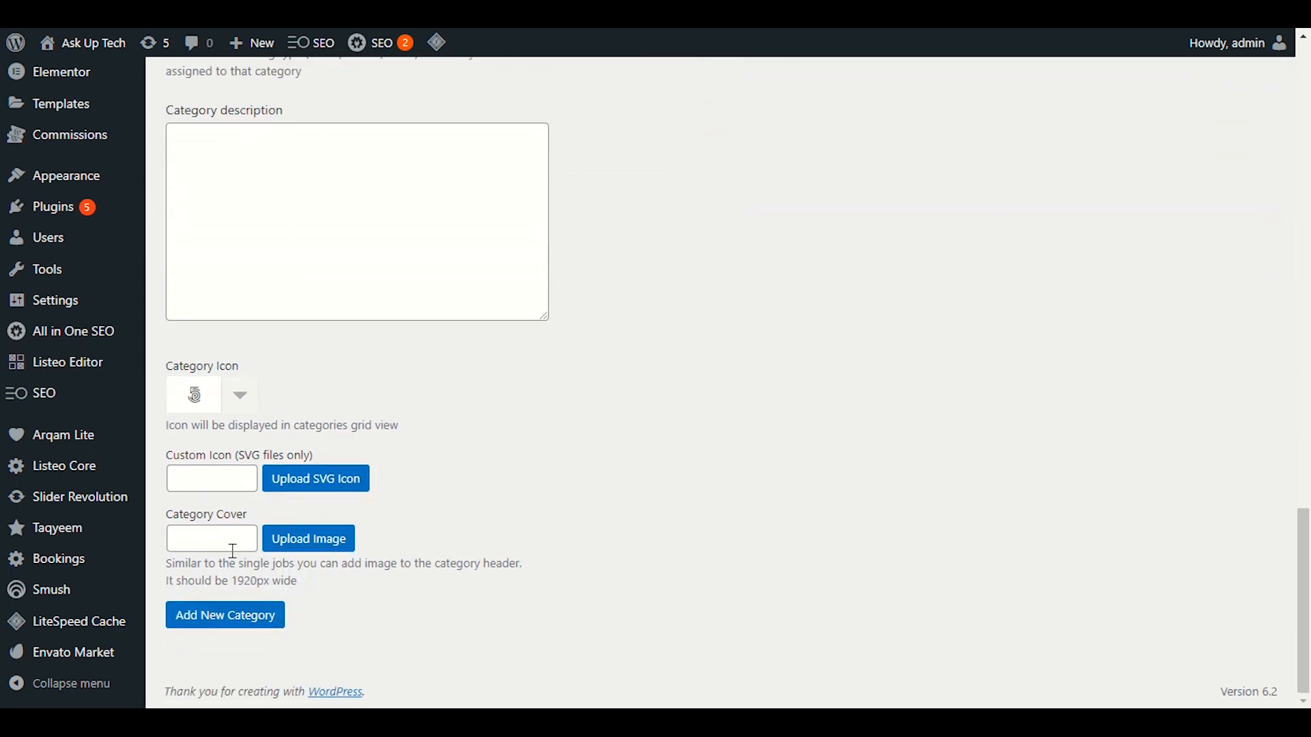
left_click(214, 616)
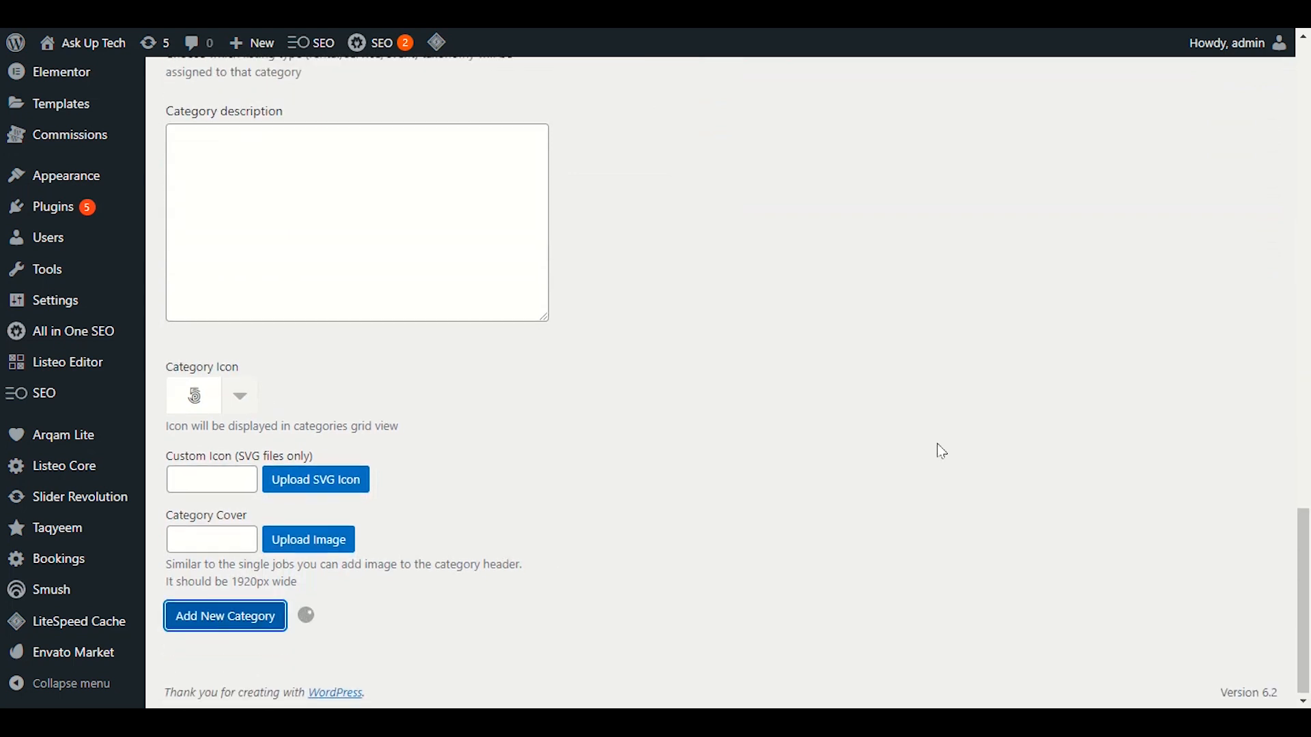
- Check the local services entry and its assigned features in the category list
scroll(941, 451, "up", 1)
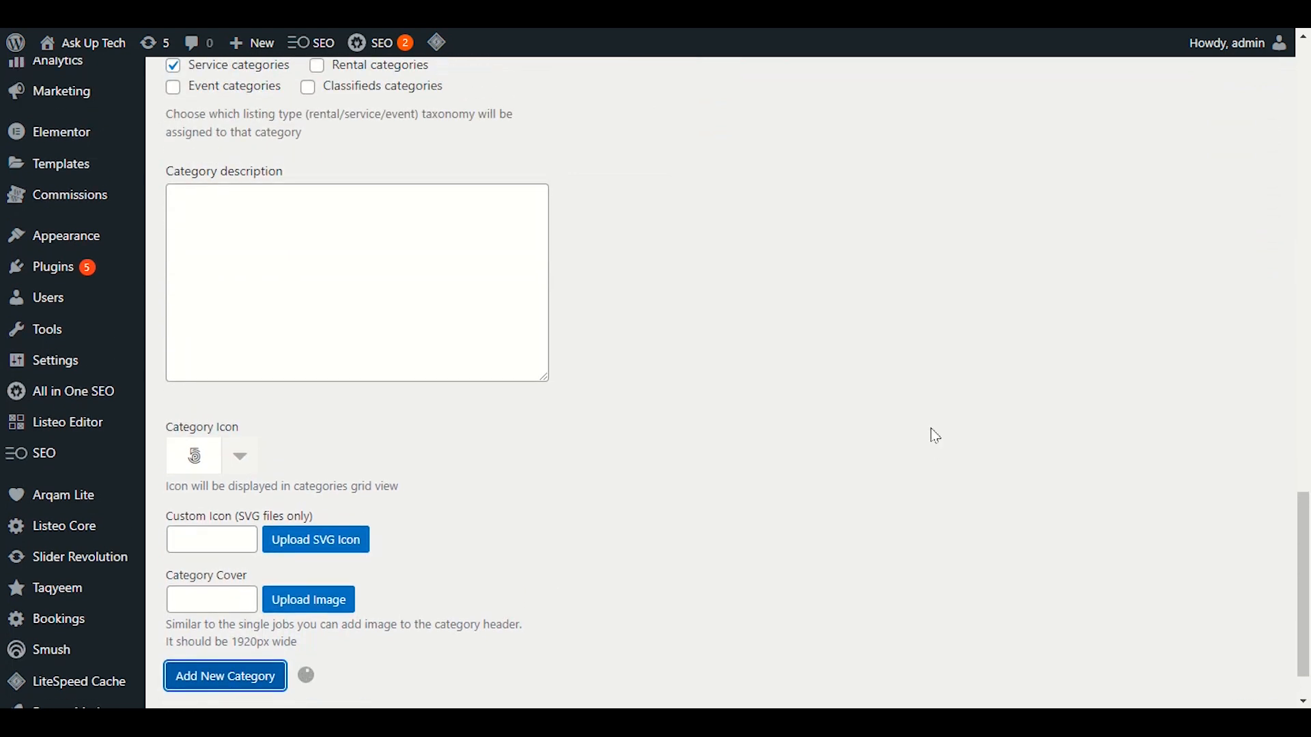
scroll(924, 424, "up", 7)
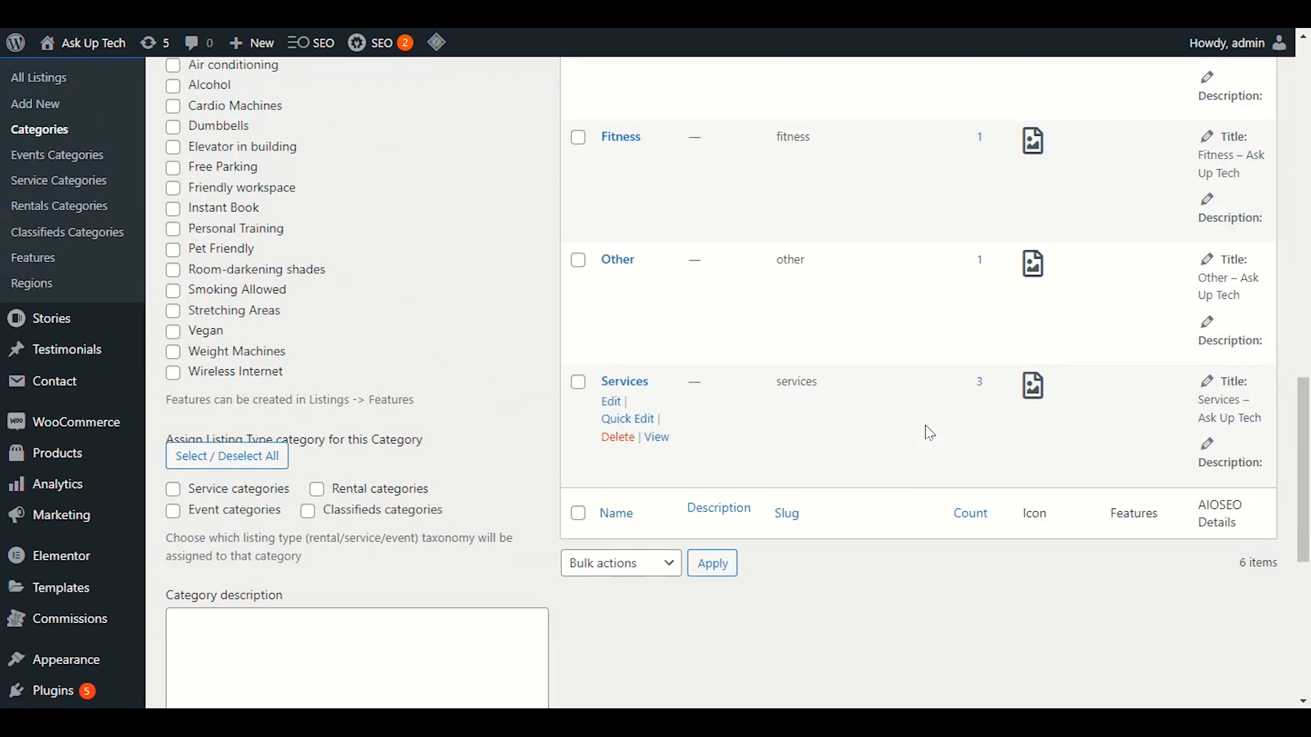
scroll(915, 435, "up", 8)
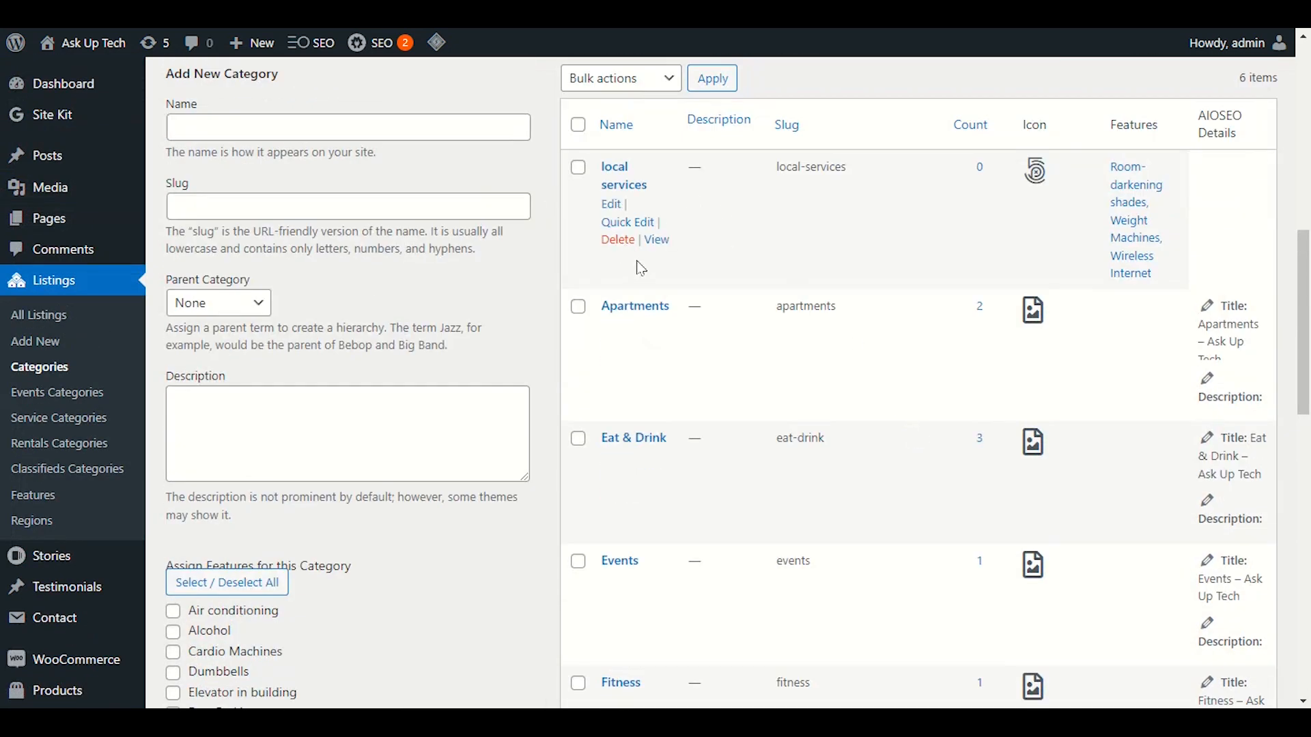
scroll(642, 332, "up", 2)
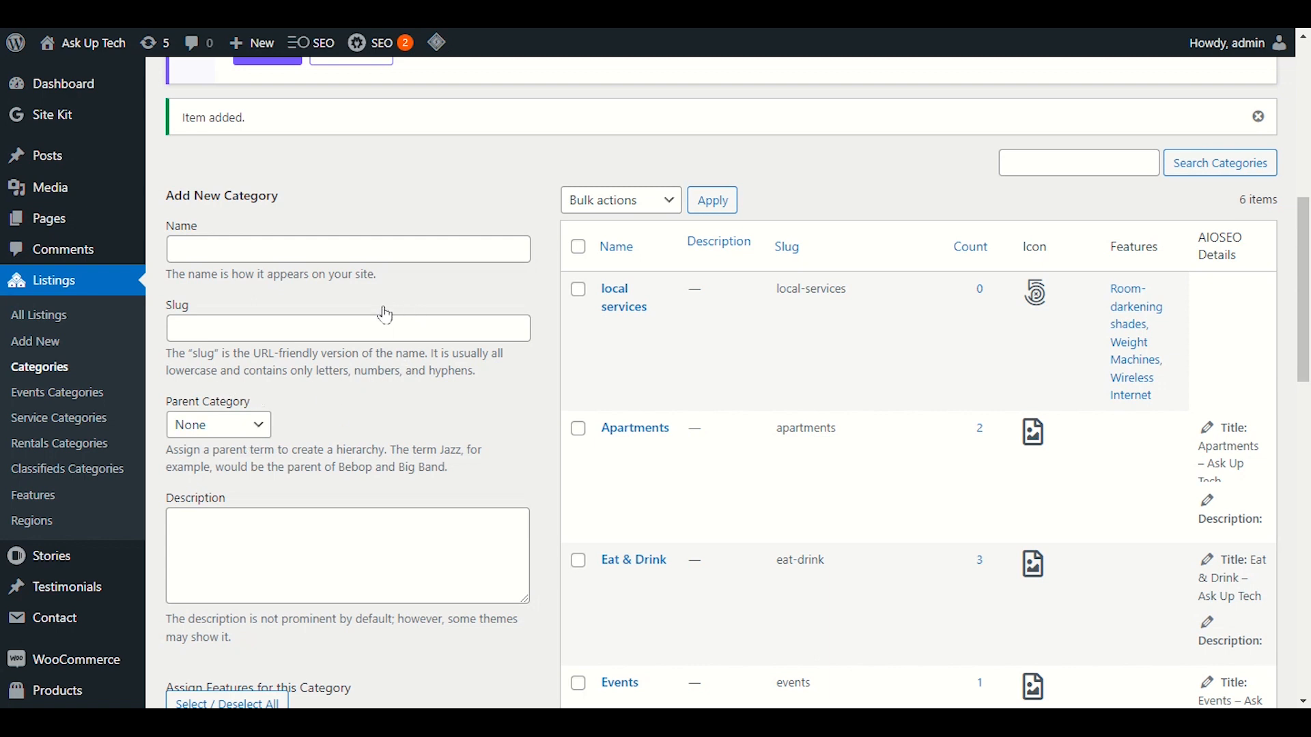
scroll(379, 311, "down", 1)
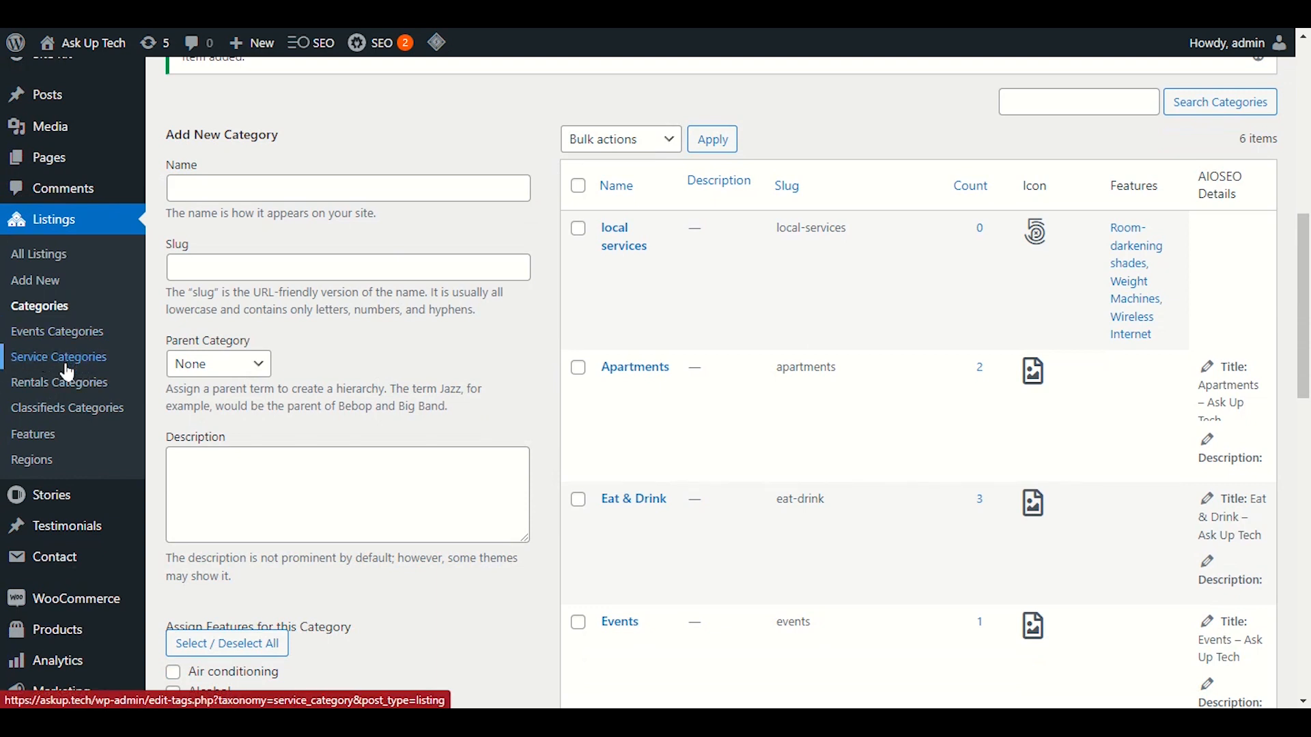
- Open the listing Service Categories page and review the fields for adding a service category
left_click(68, 367)
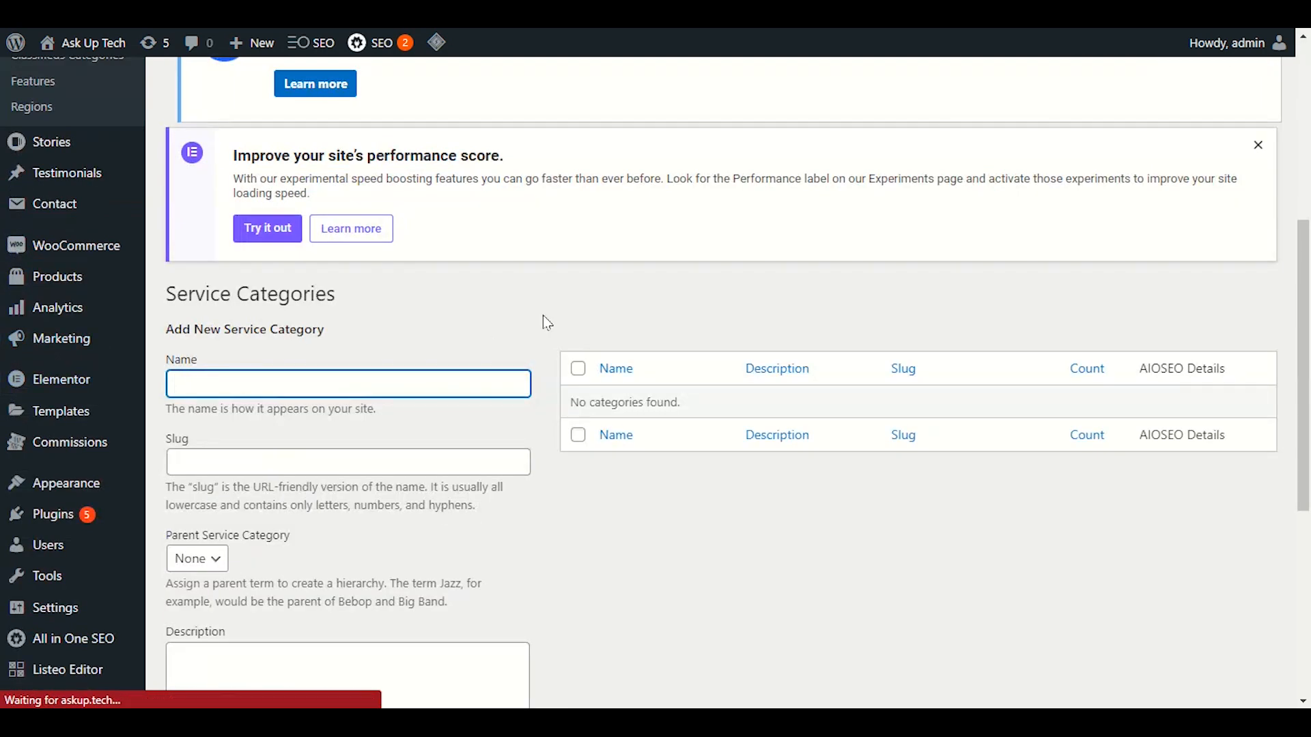
scroll(637, 386, "down", 3)
scroll(785, 442, "down", 4)
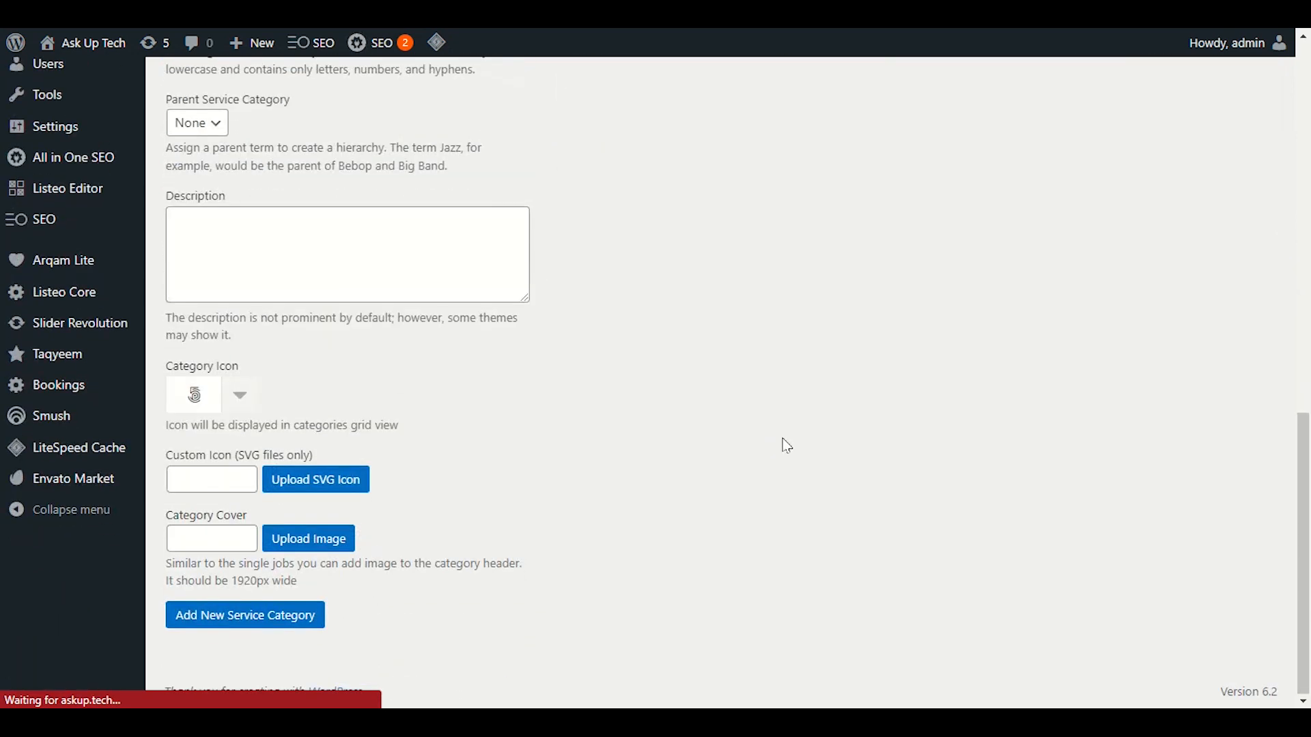
scroll(796, 433, "up", 5)
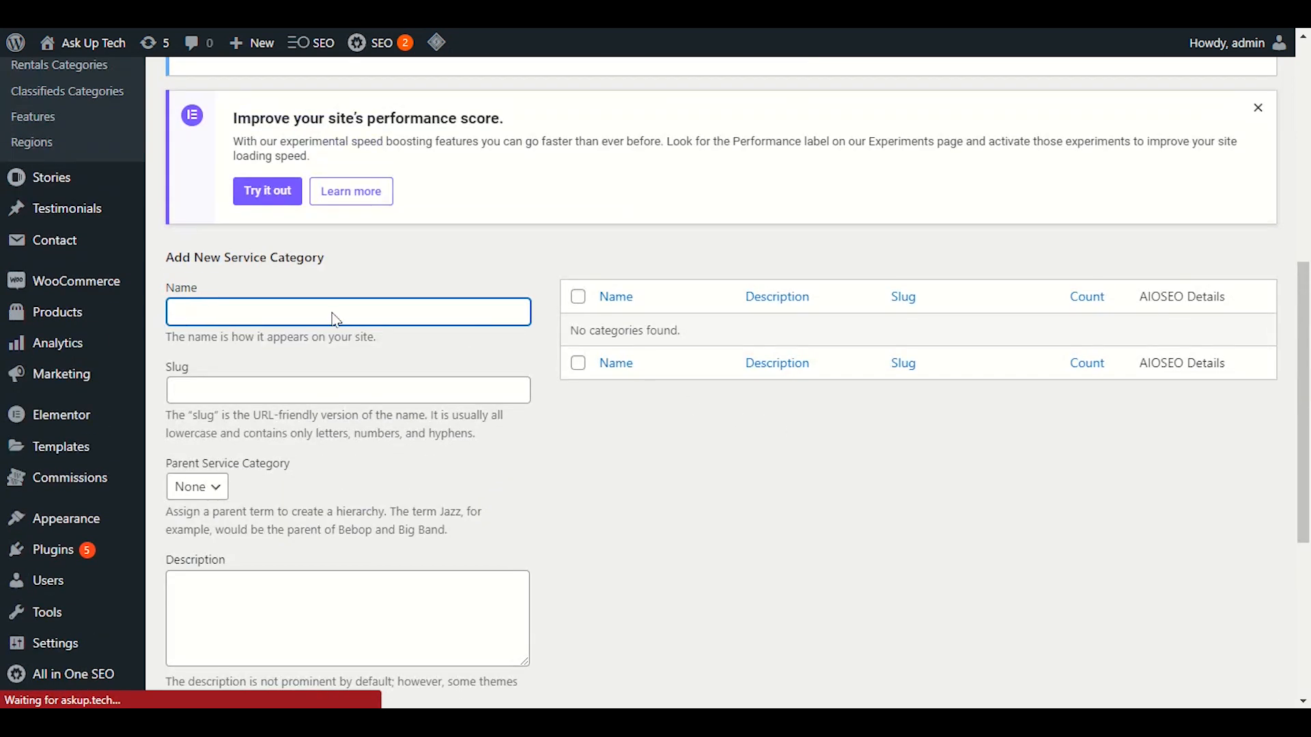
scroll(345, 423, "up", 3)
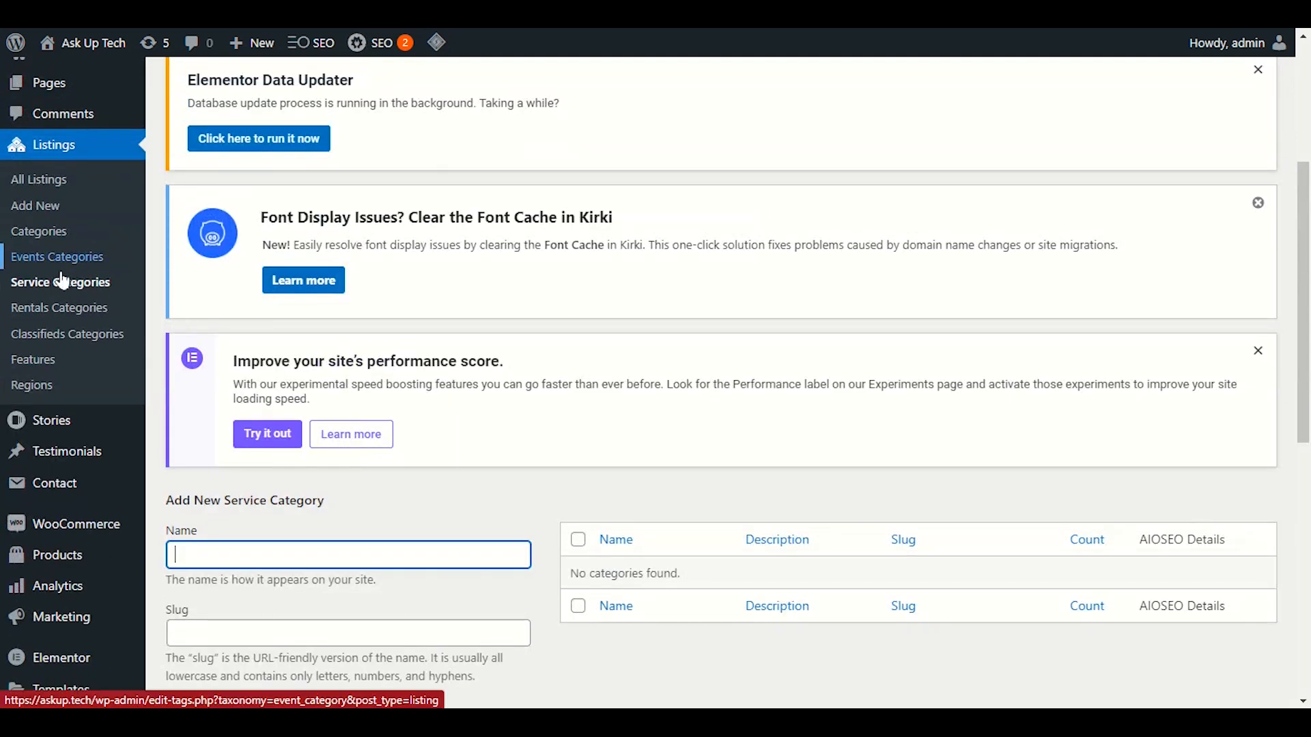
scroll(499, 443, "down", 3)
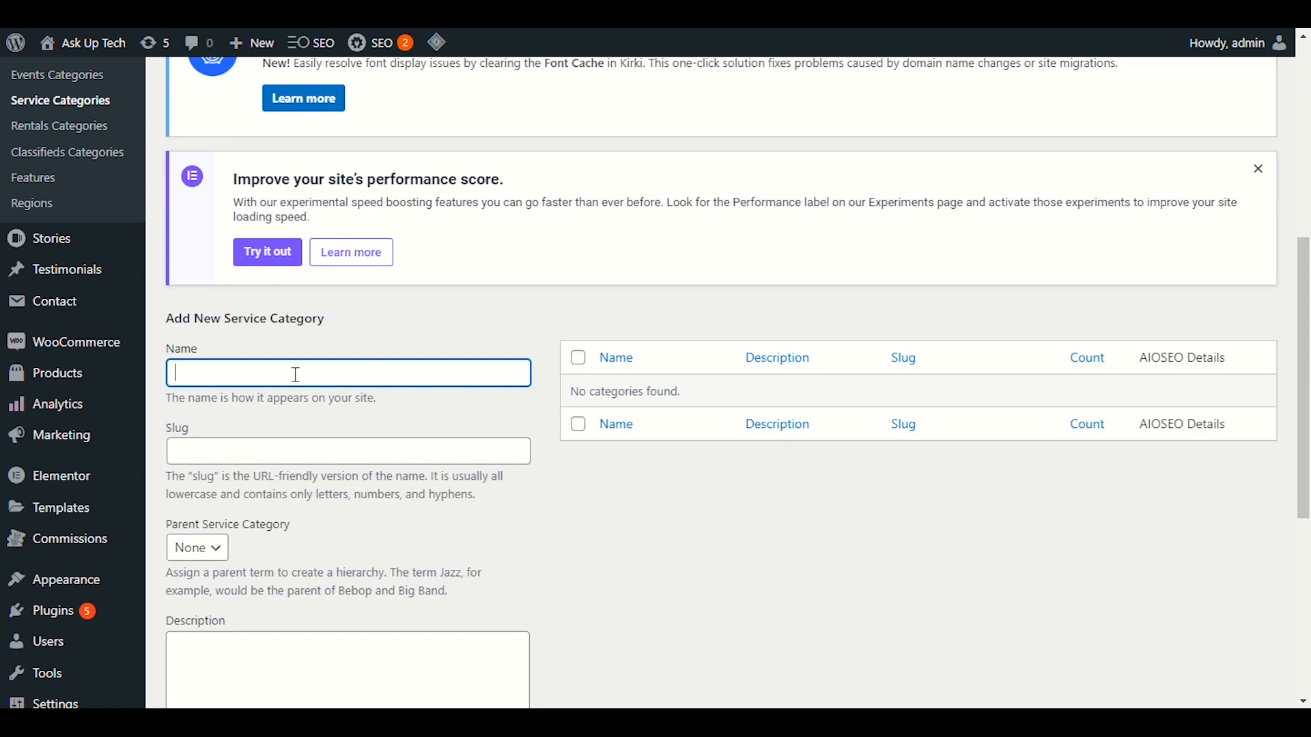
scroll(278, 373, "down", 2)
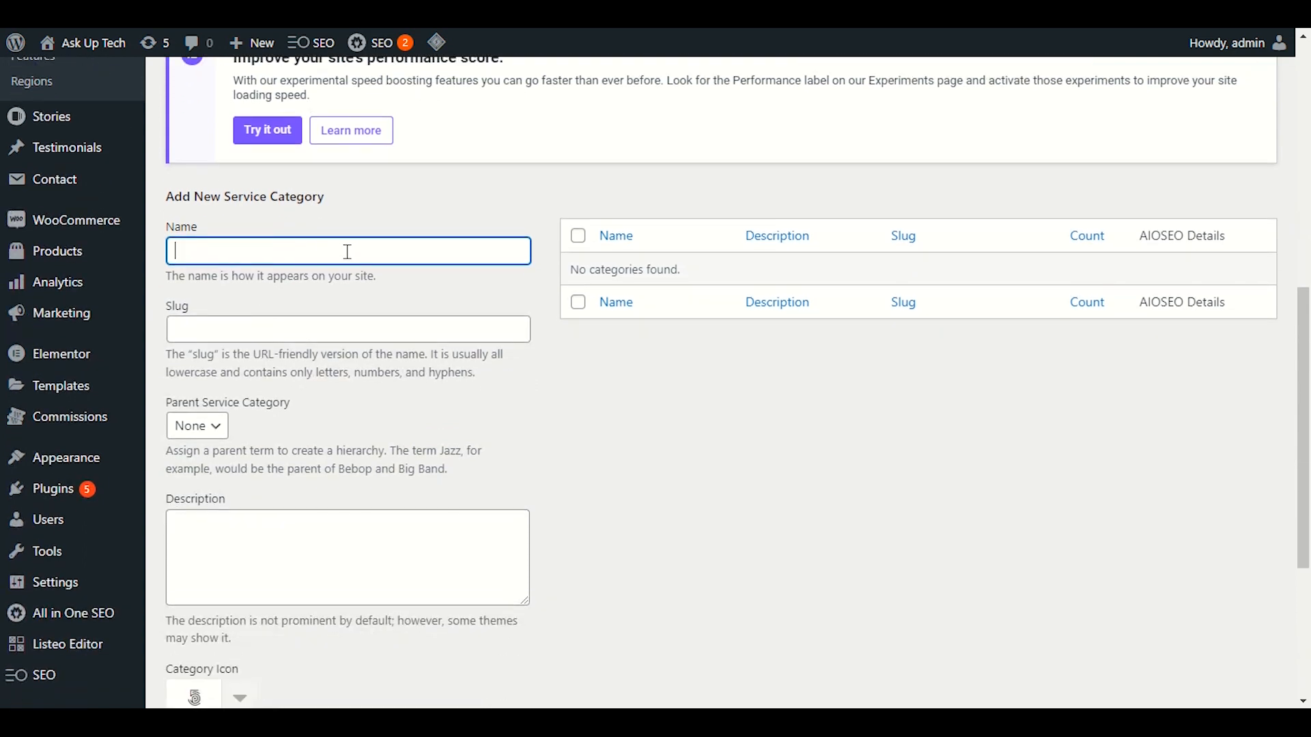
scroll(343, 271, "up", 3)
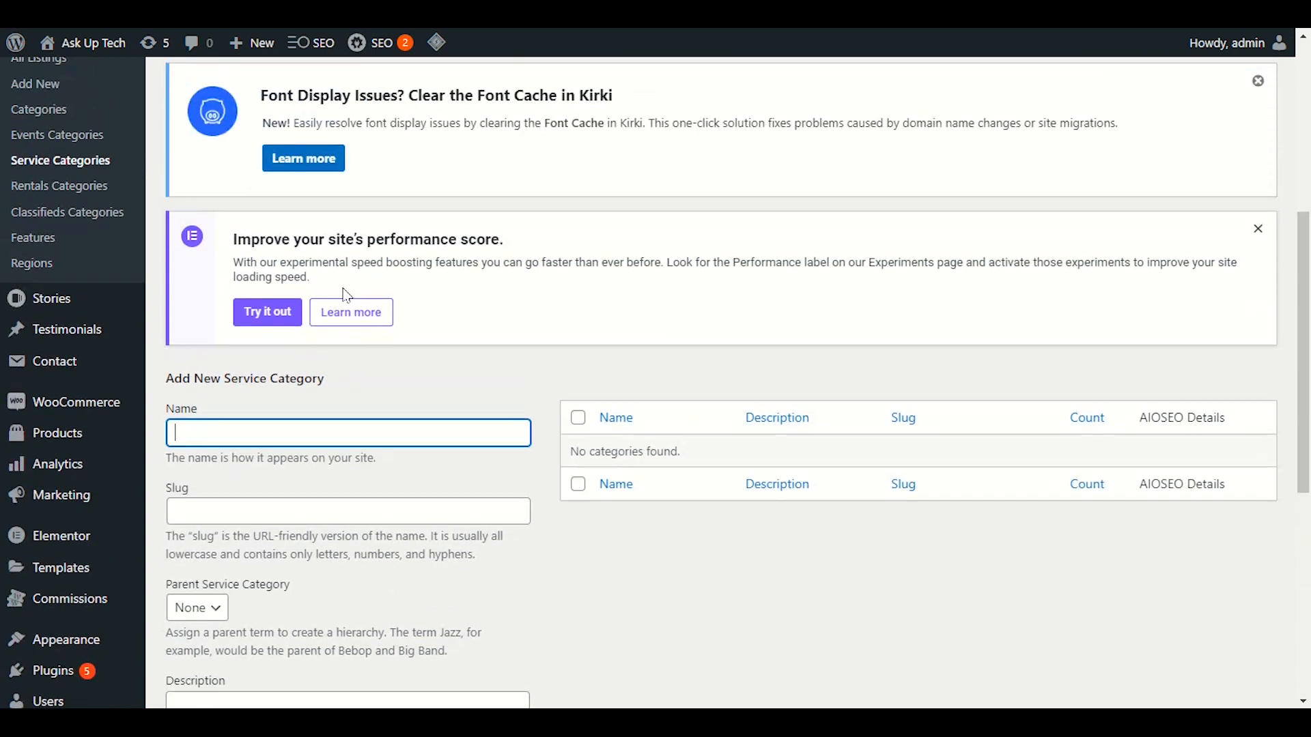
- Add a new rental category named Car Rental to the listings, correcting the misspelled word in its name
scroll(176, 218, "up", 1)
left_click(76, 252)
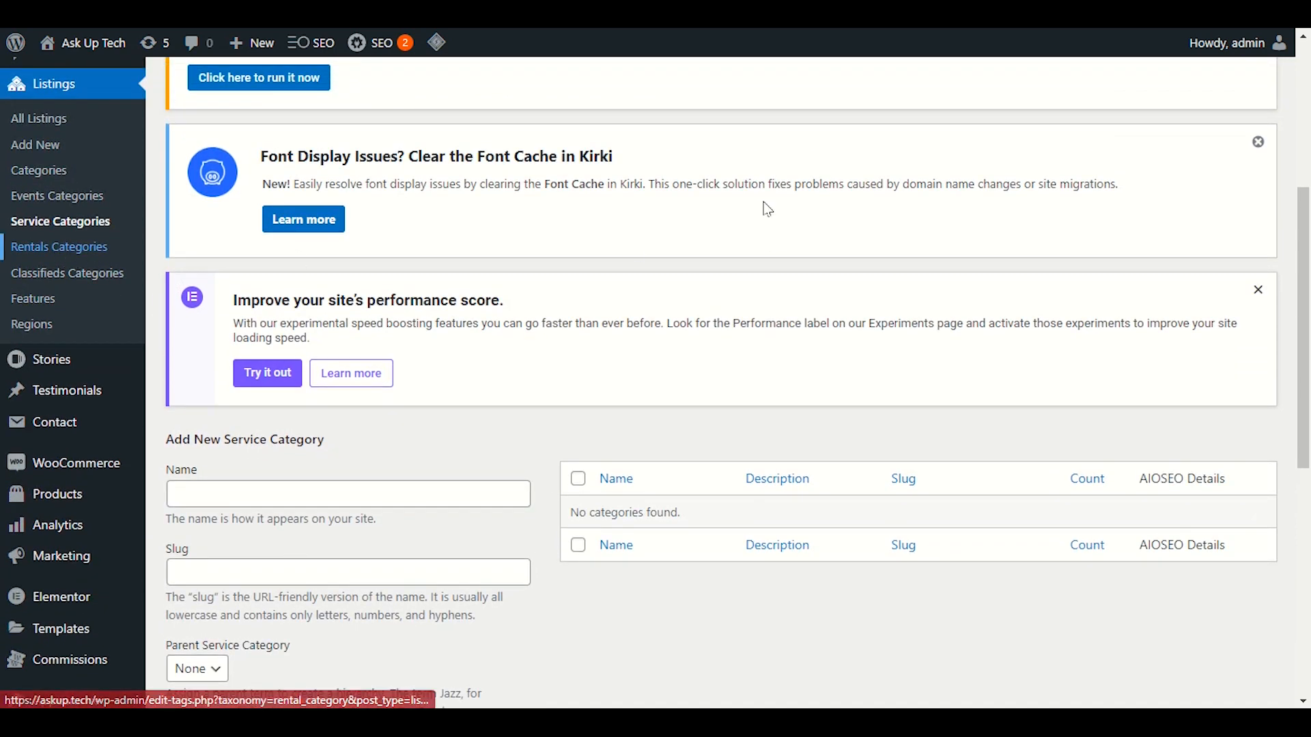
scroll(459, 278, "down", 6)
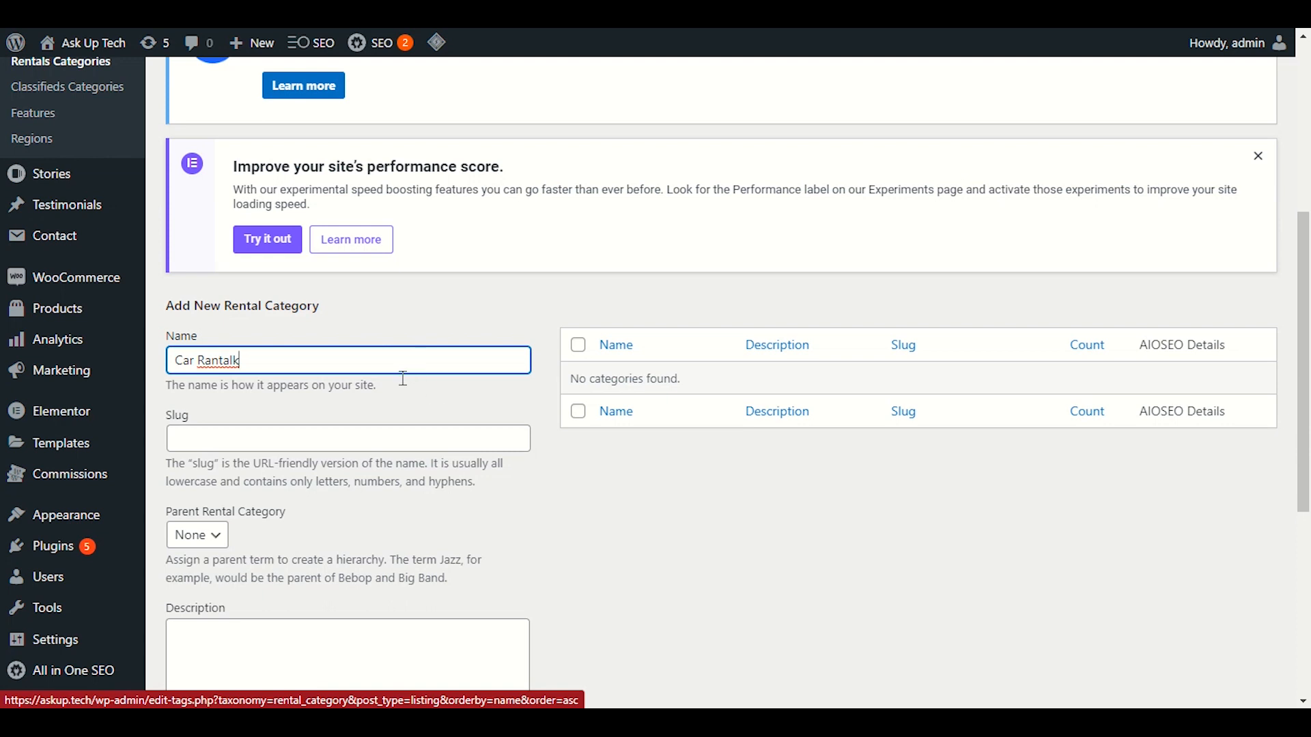
right_click(226, 362)
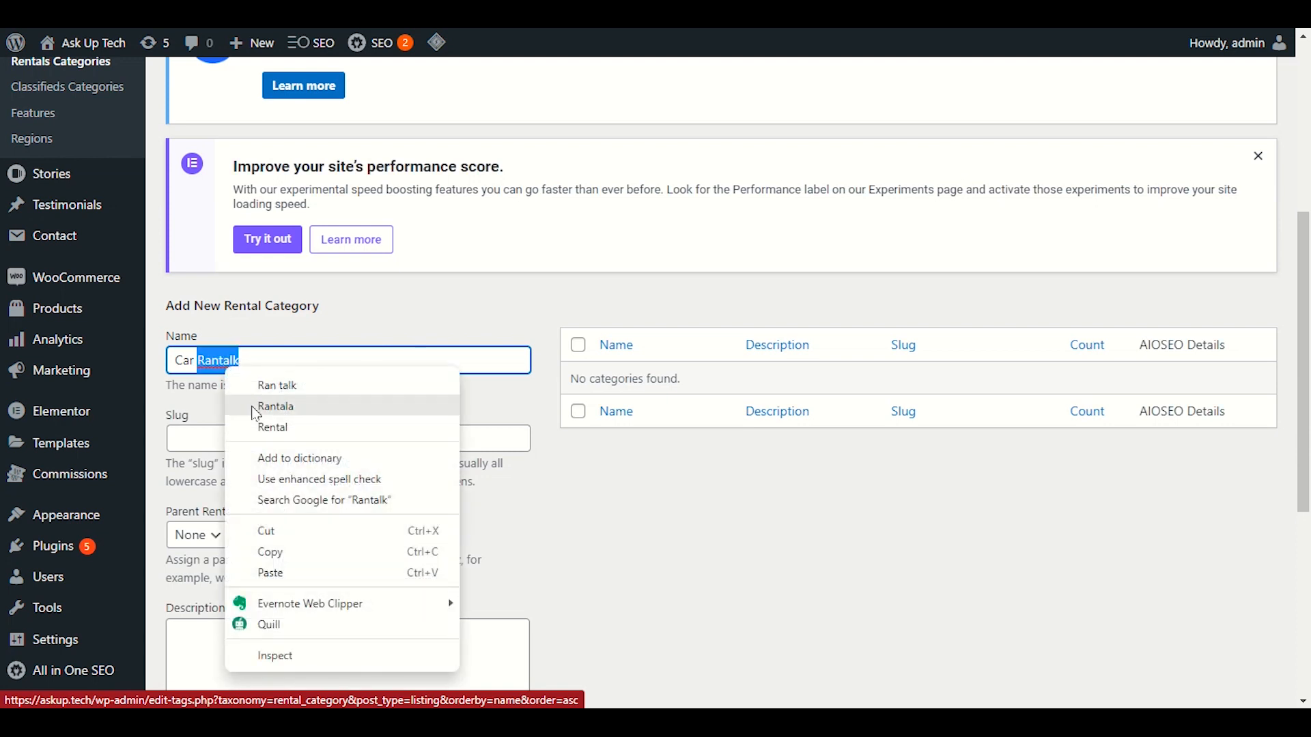
left_click(243, 420)
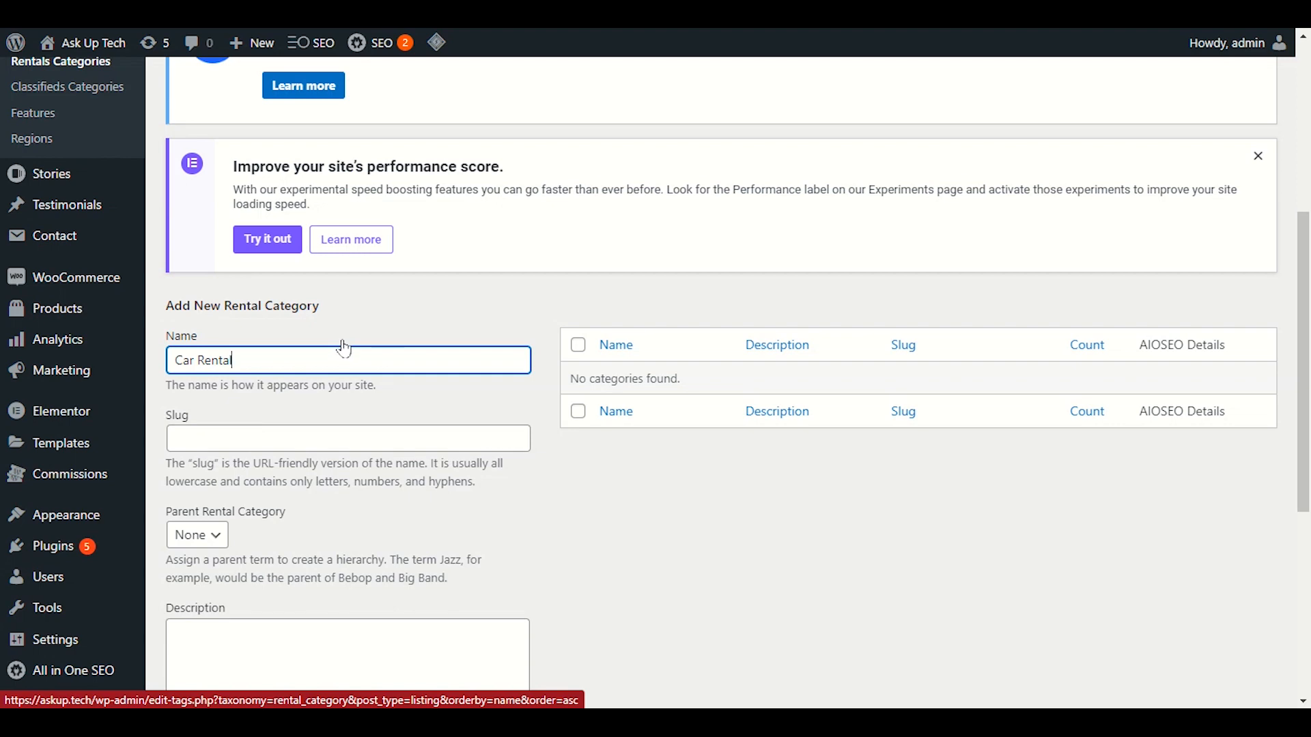
scroll(423, 307, "up", 3)
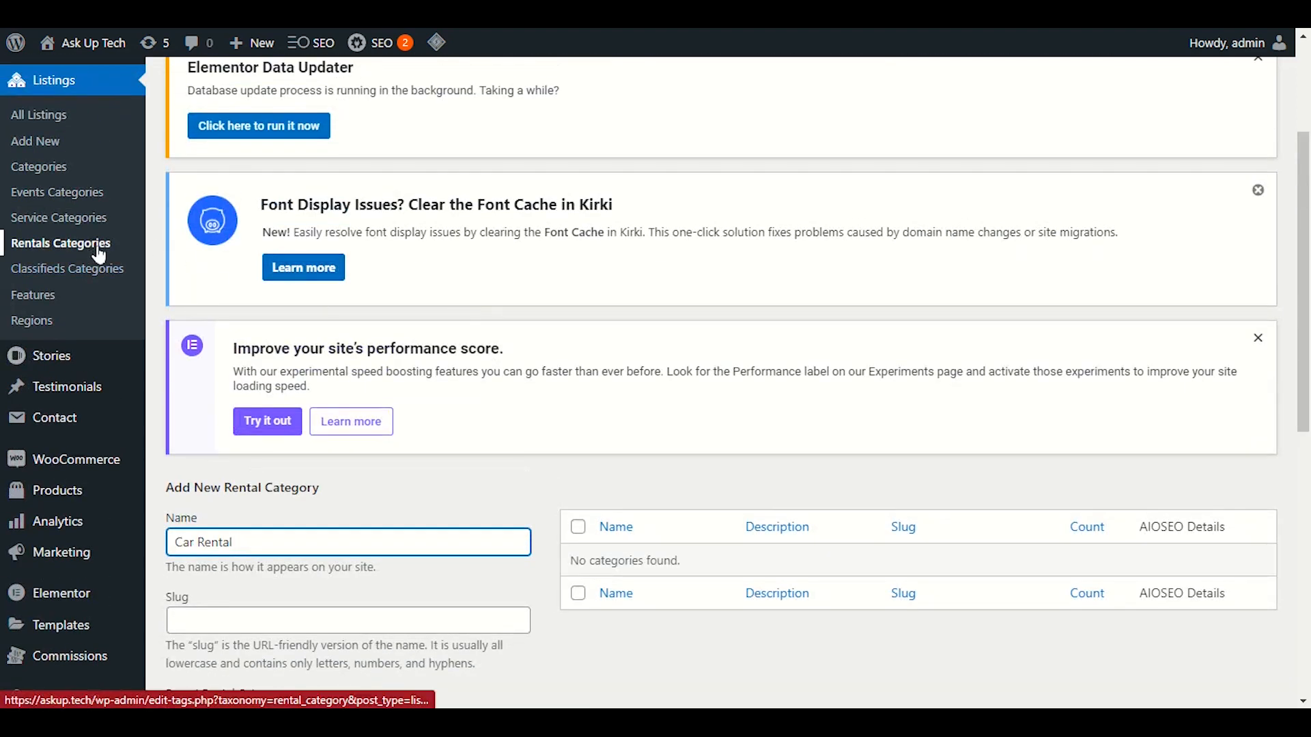
scroll(428, 321, "down", 5)
scroll(414, 469, "down", 3)
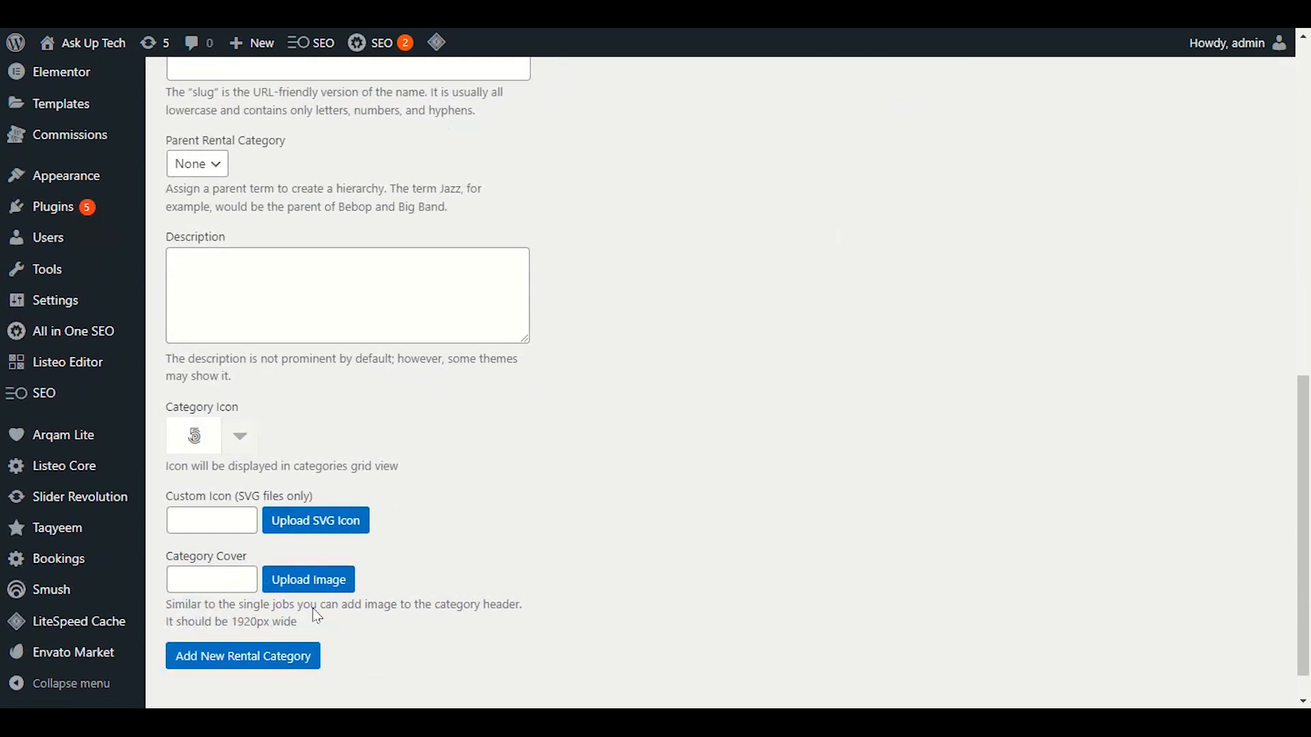
left_click(289, 616)
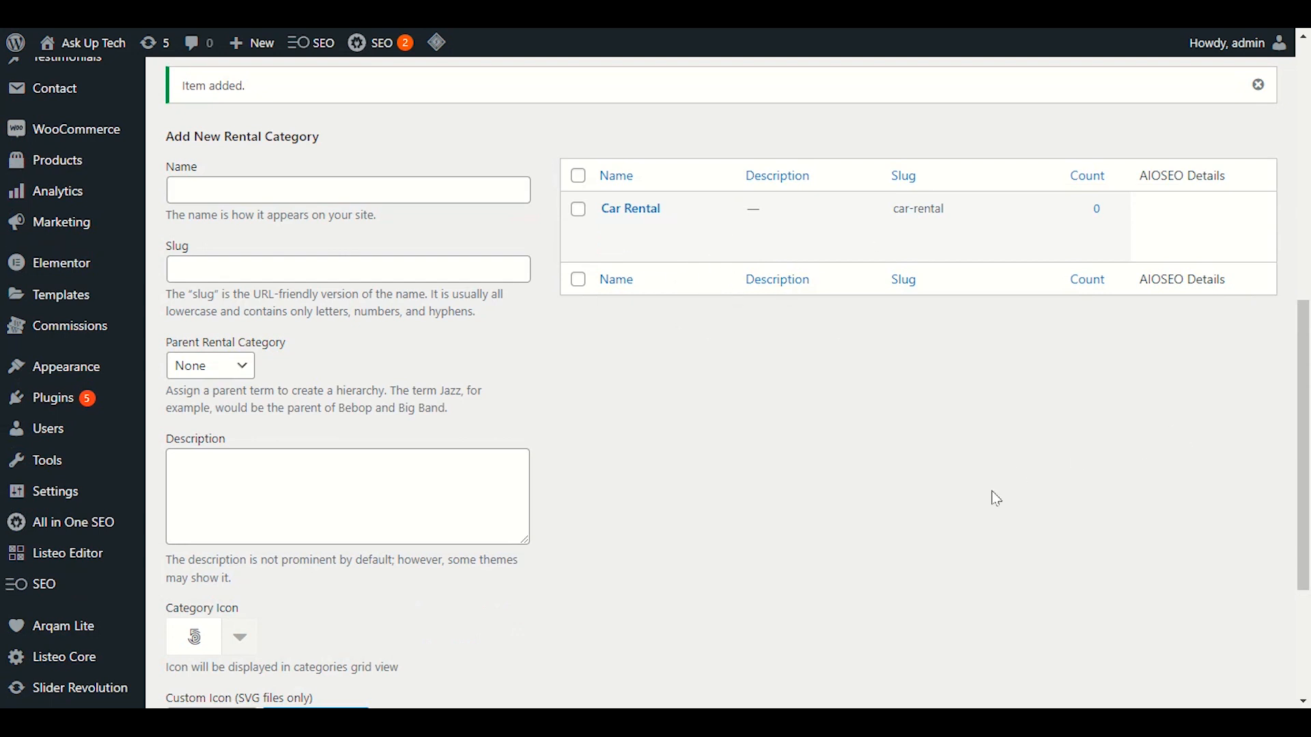
- Open the management page for listing features
scroll(993, 498, "up", 2)
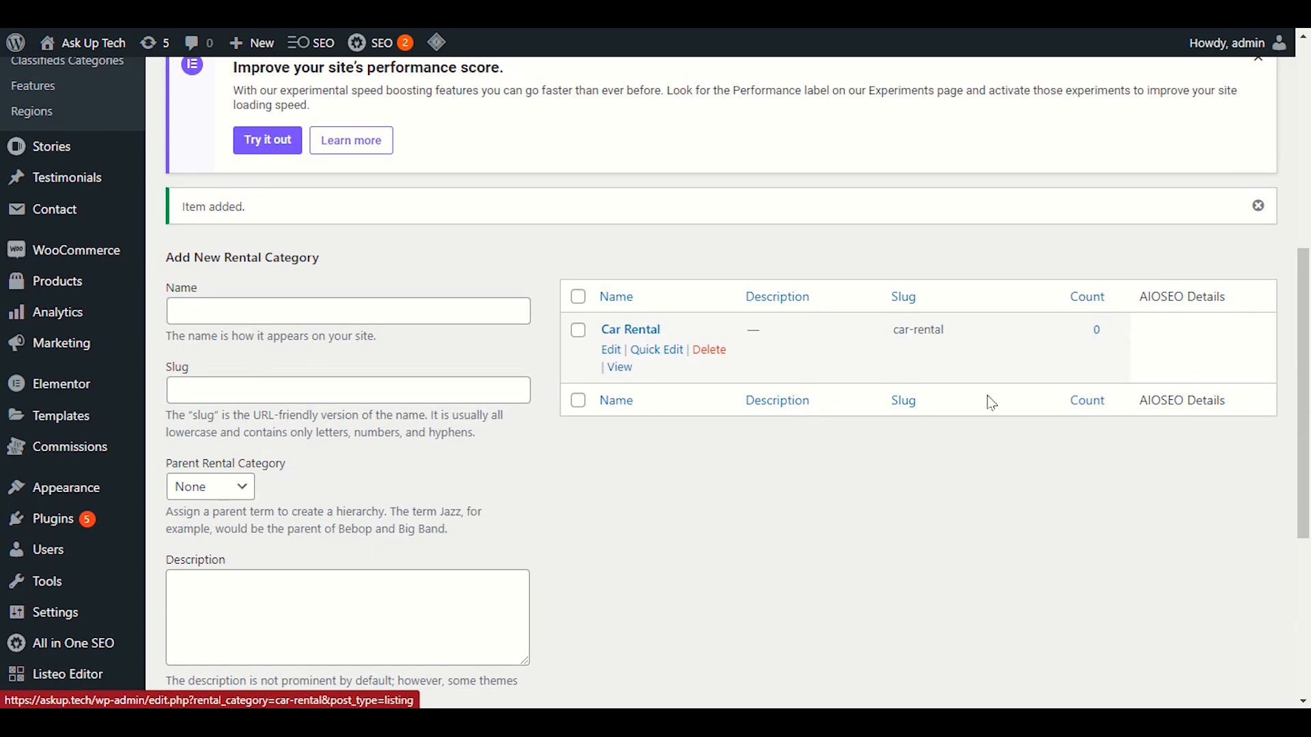
scroll(934, 456, "up", 3)
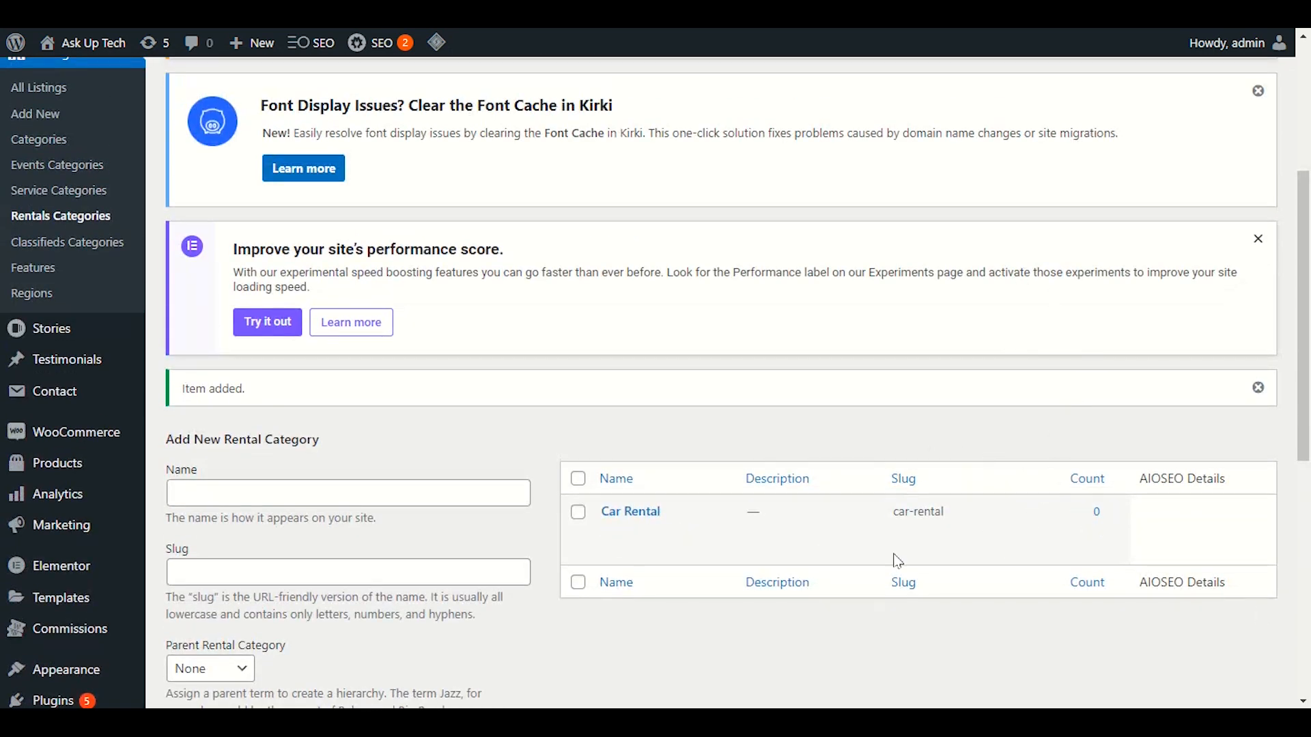
scroll(546, 539, "up", 1)
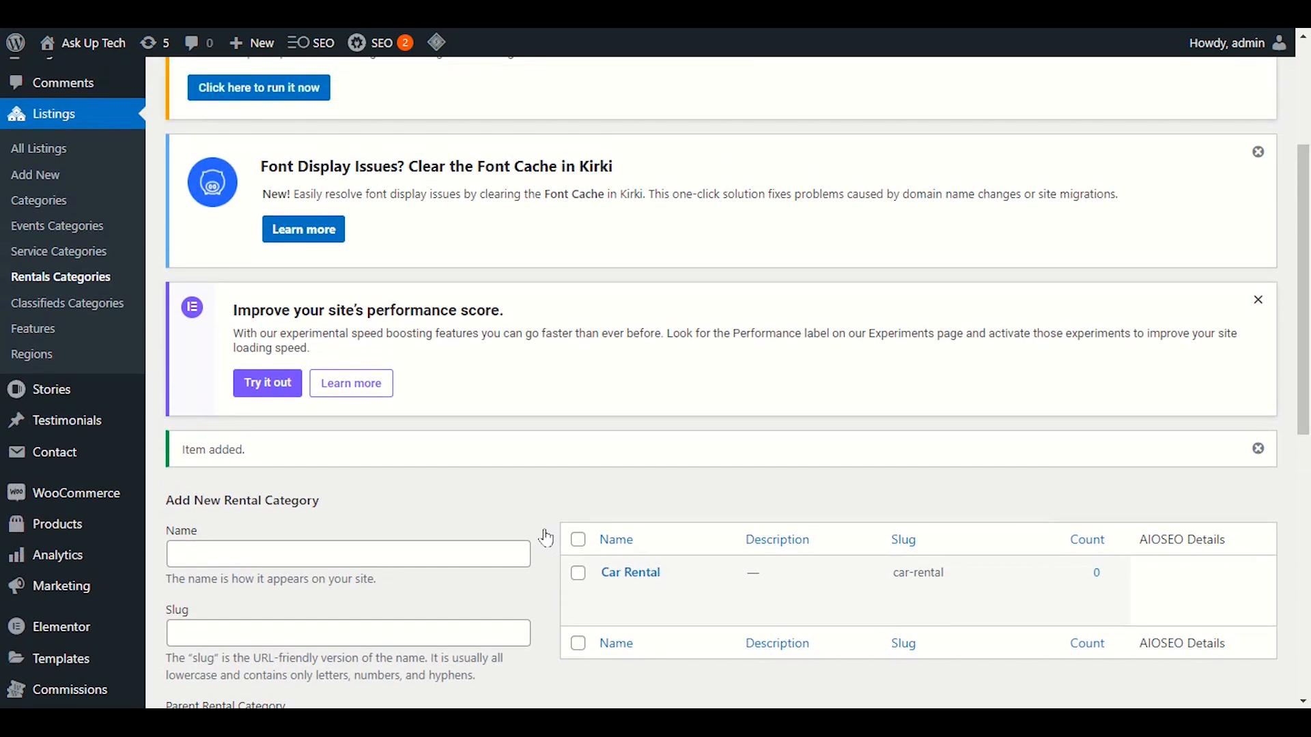
scroll(546, 539, "up", 1)
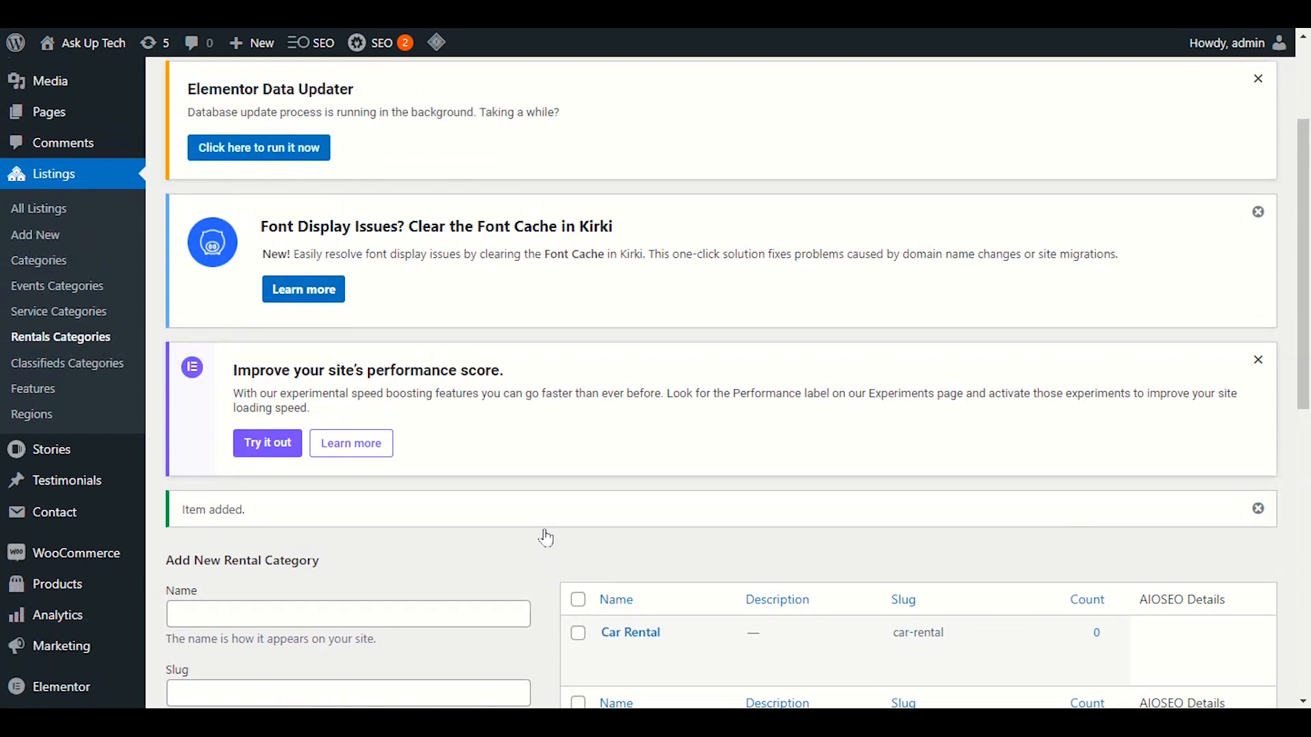
left_click(39, 392)
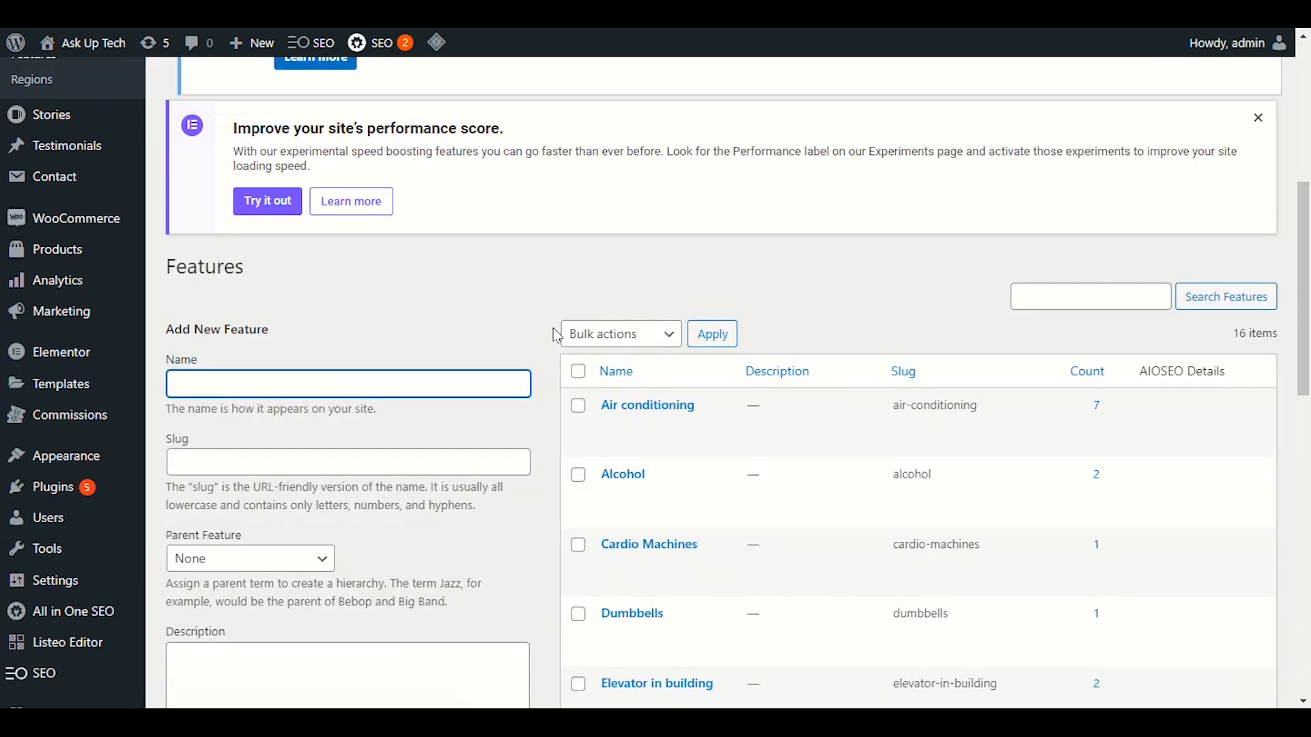
- Examine the list of existing listing features and the fields offered for adding a new feature
scroll(552, 338, "down", 3)
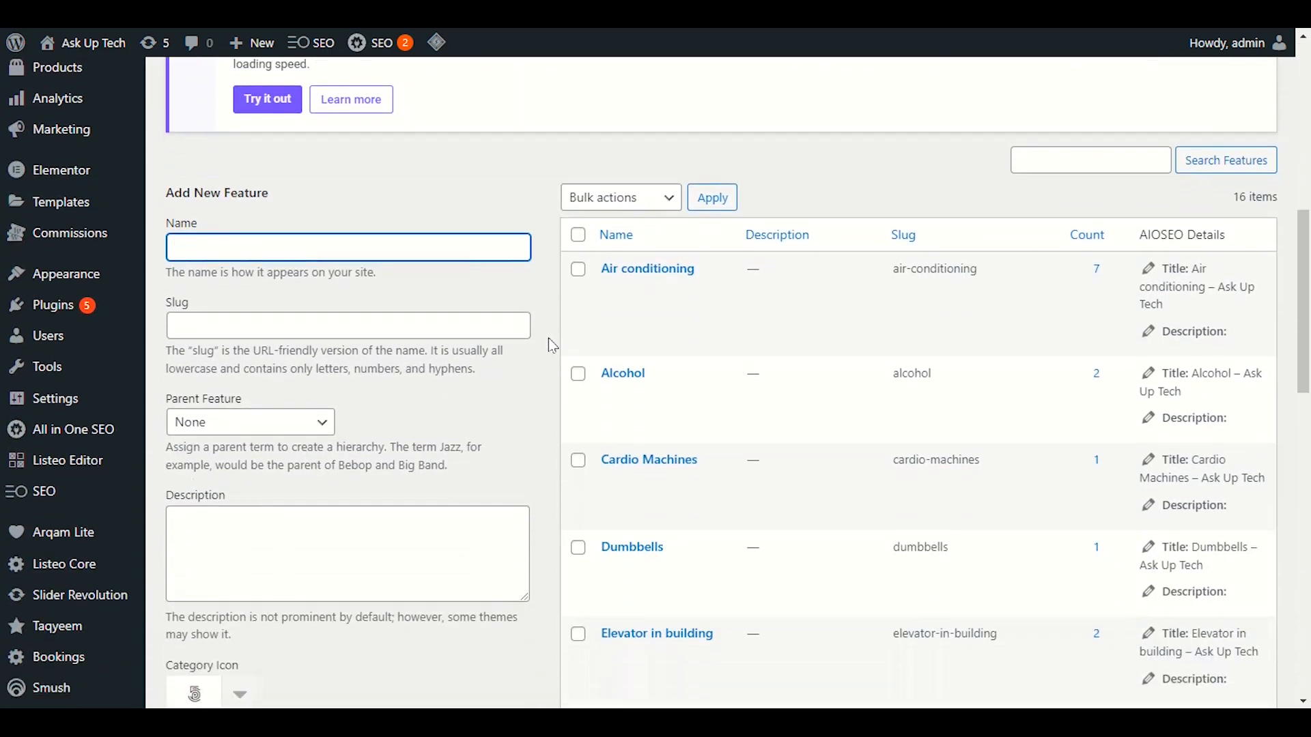
scroll(551, 345, "up", 3)
scroll(551, 345, "up", 3)
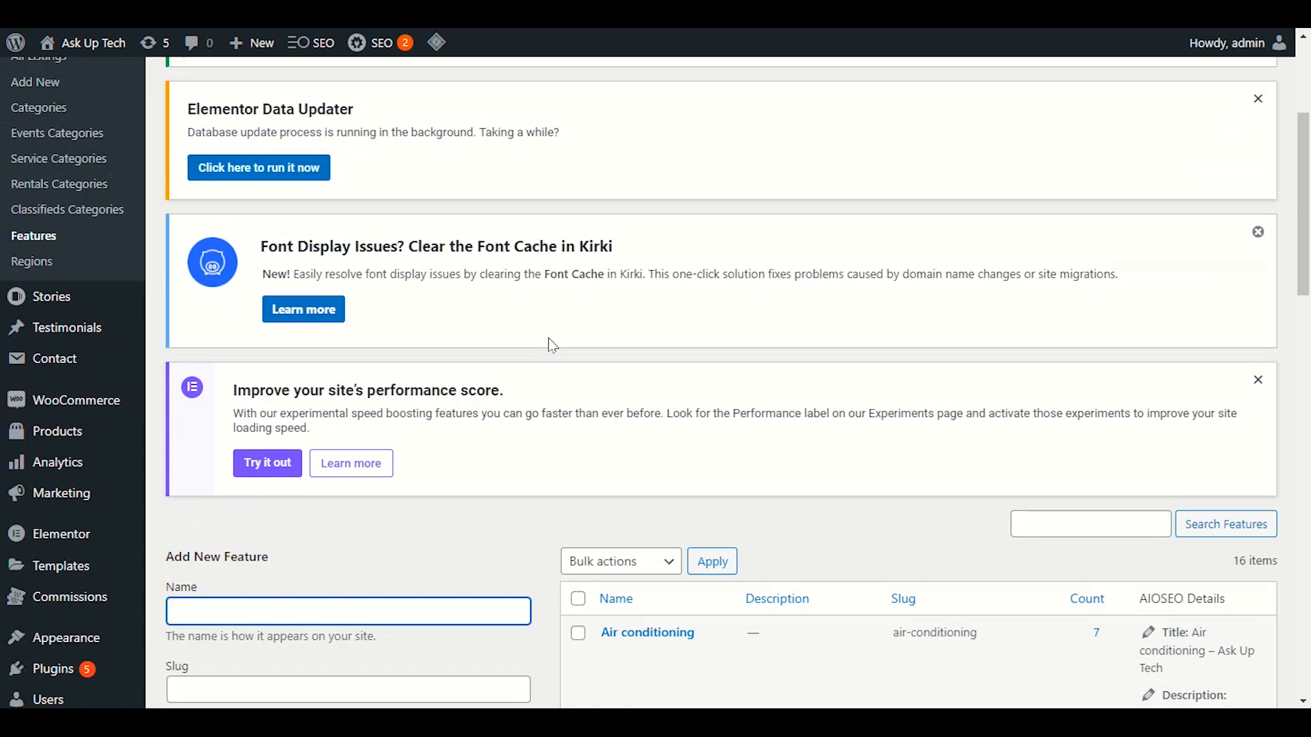
scroll(552, 345, "up", 4)
scroll(545, 344, "down", 12)
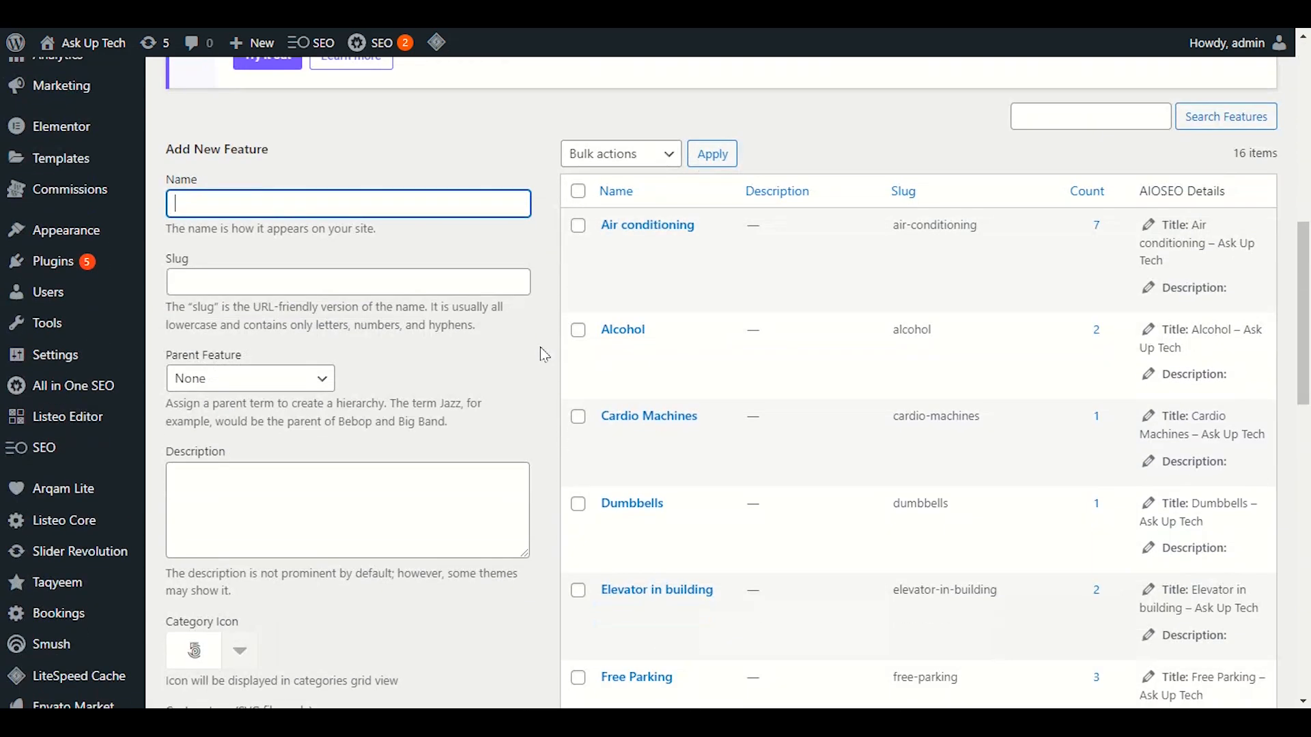
scroll(541, 349, "down", 2)
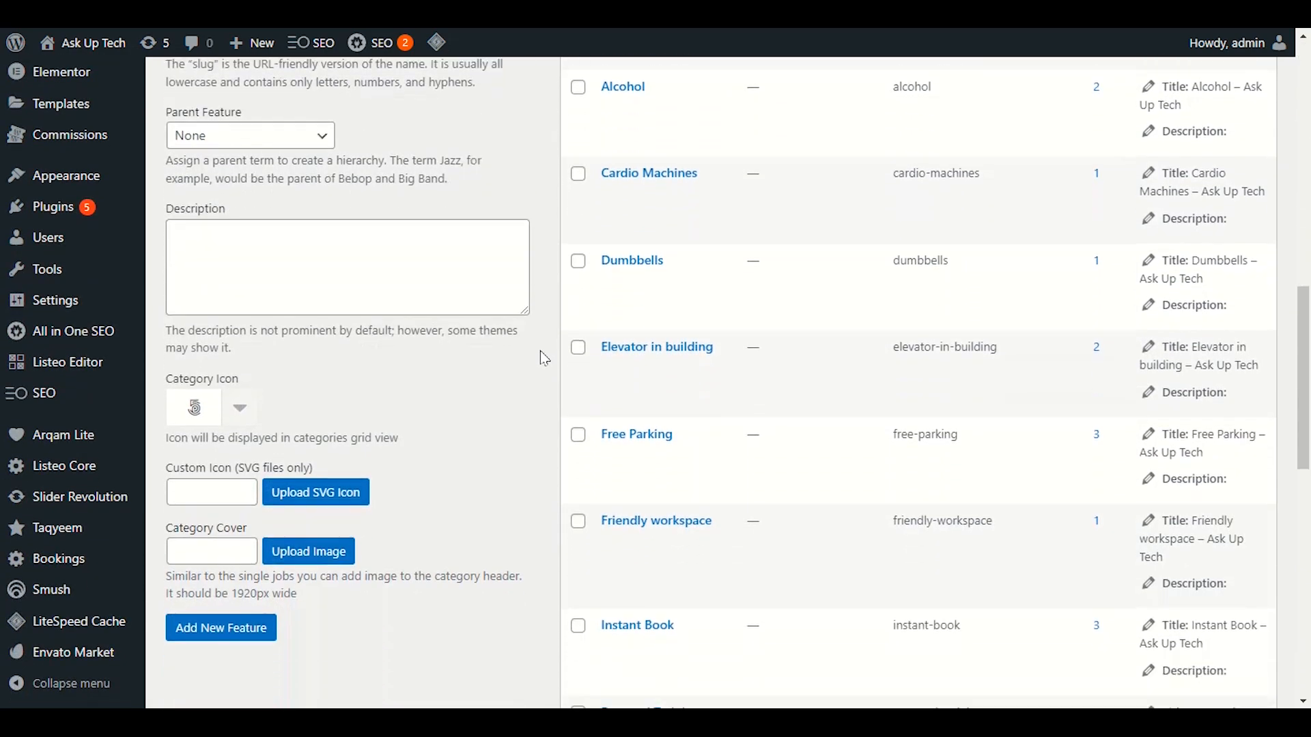
scroll(650, 454, "down", 3)
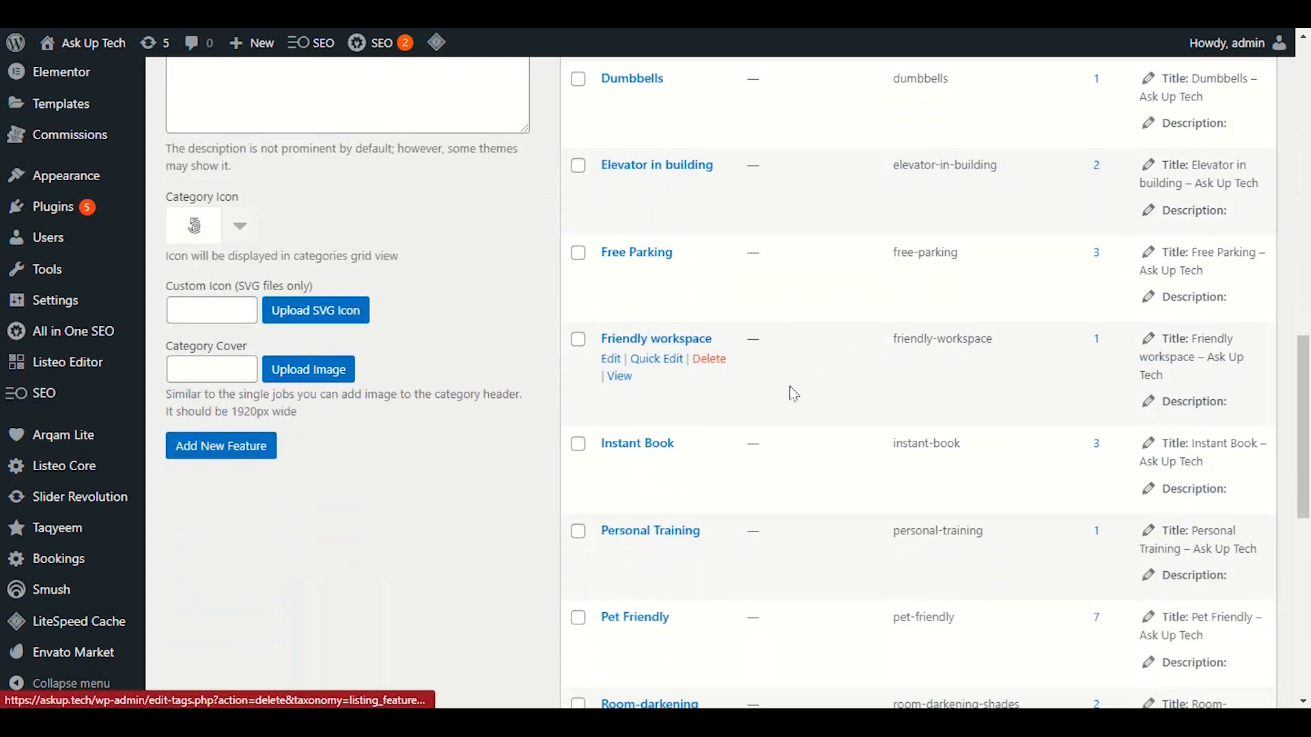
scroll(710, 437, "down", 4)
scroll(706, 444, "up", 10)
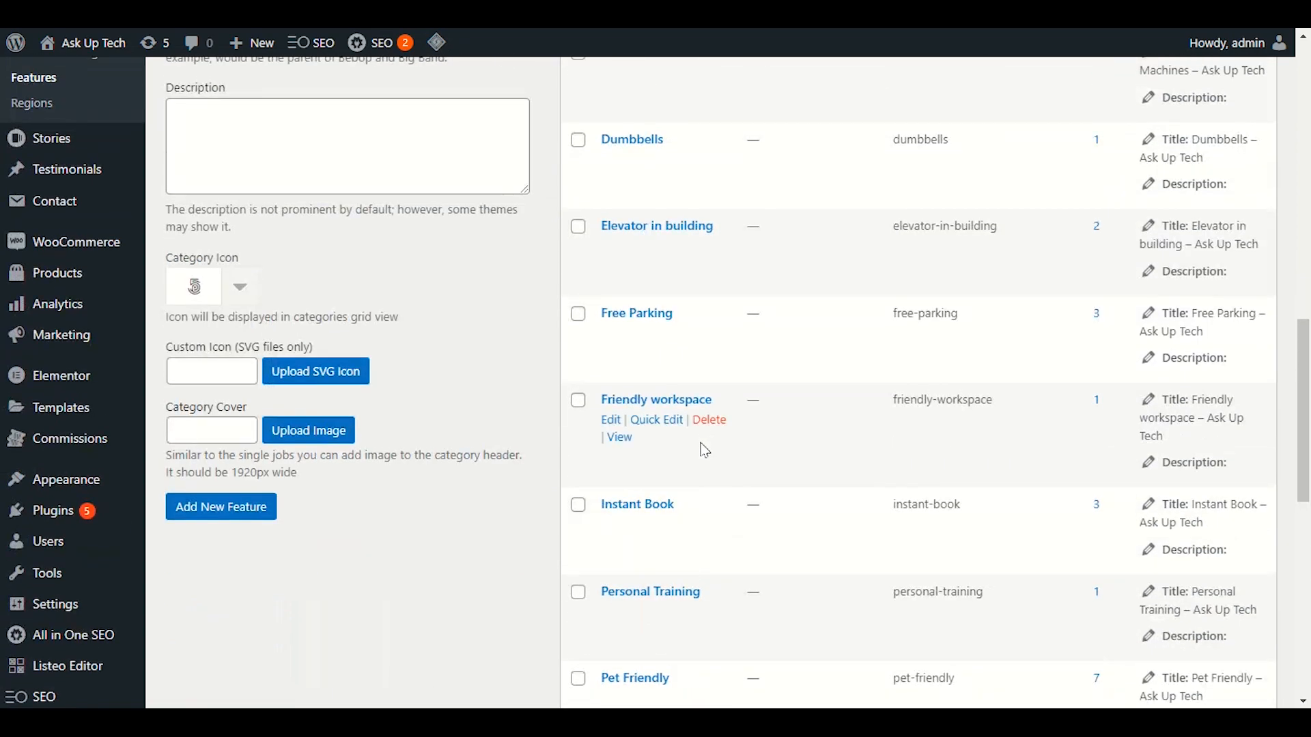
scroll(703, 451, "up", 2)
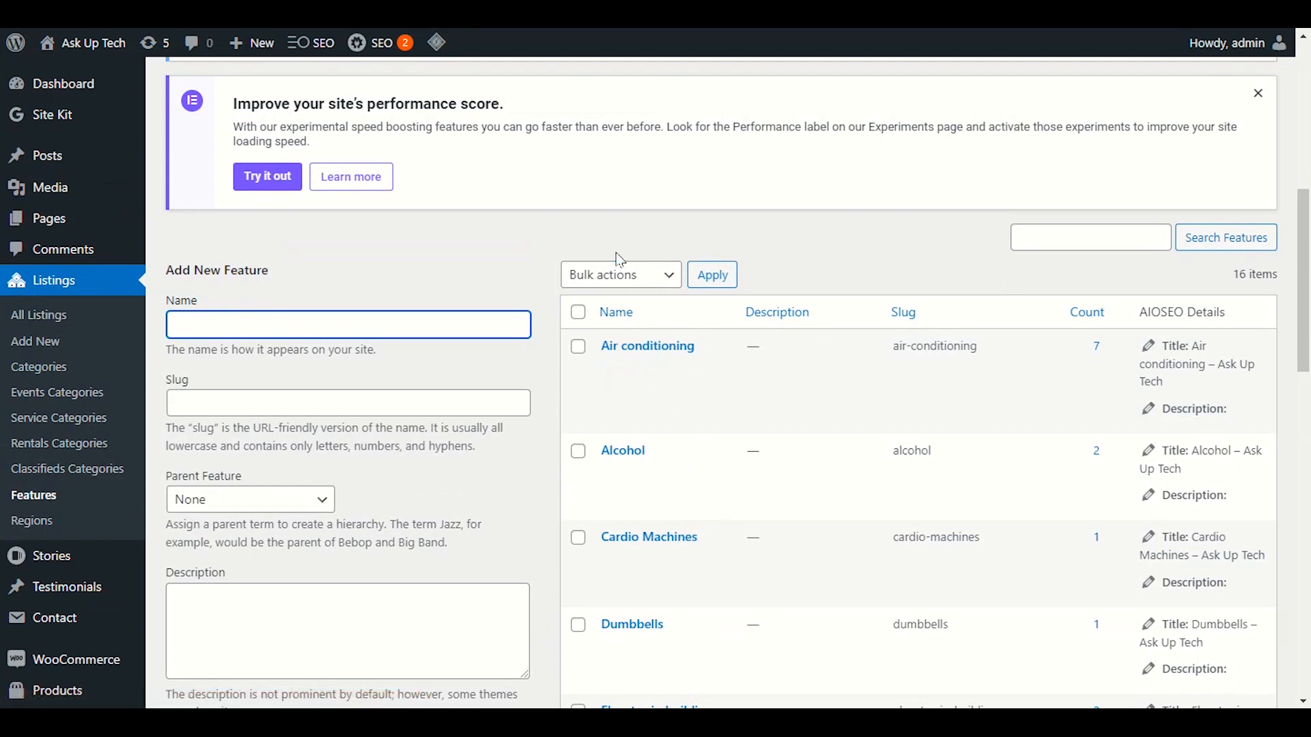
mouse_move(667, 386)
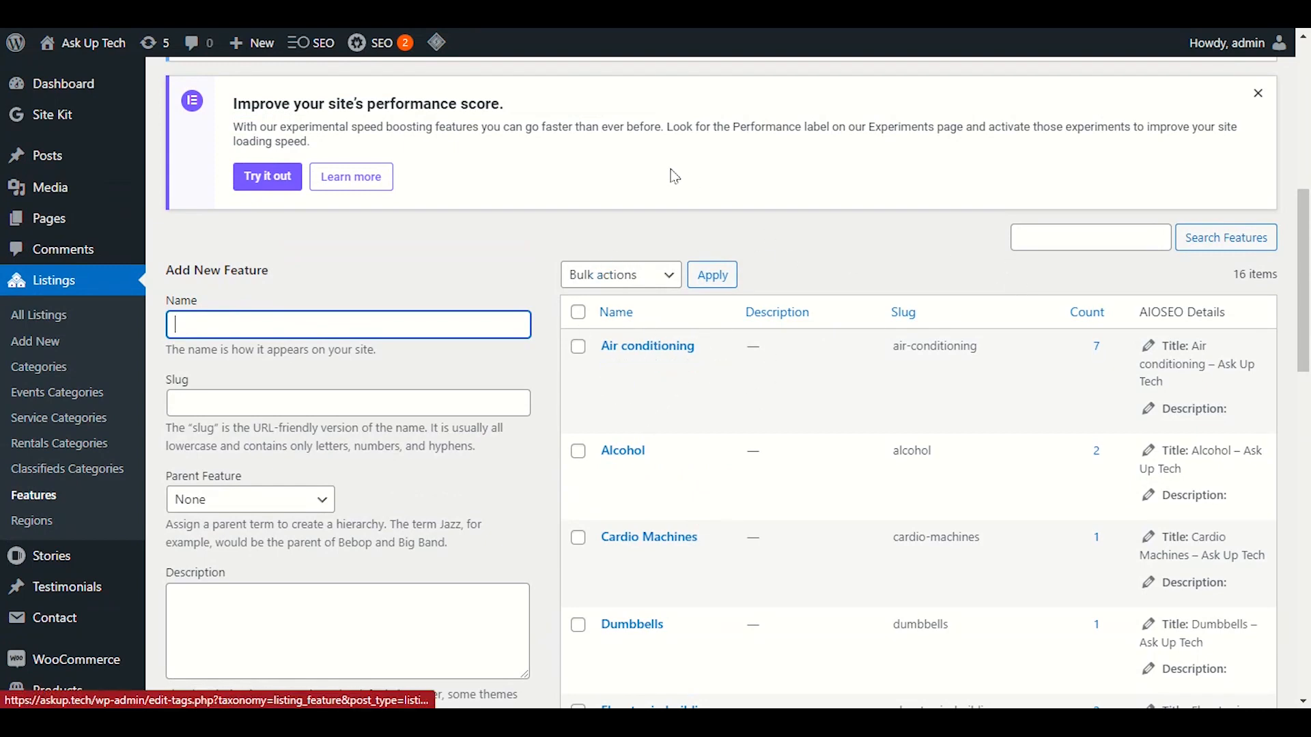
scroll(751, 396, "down", 4)
scroll(743, 385, "up", 4)
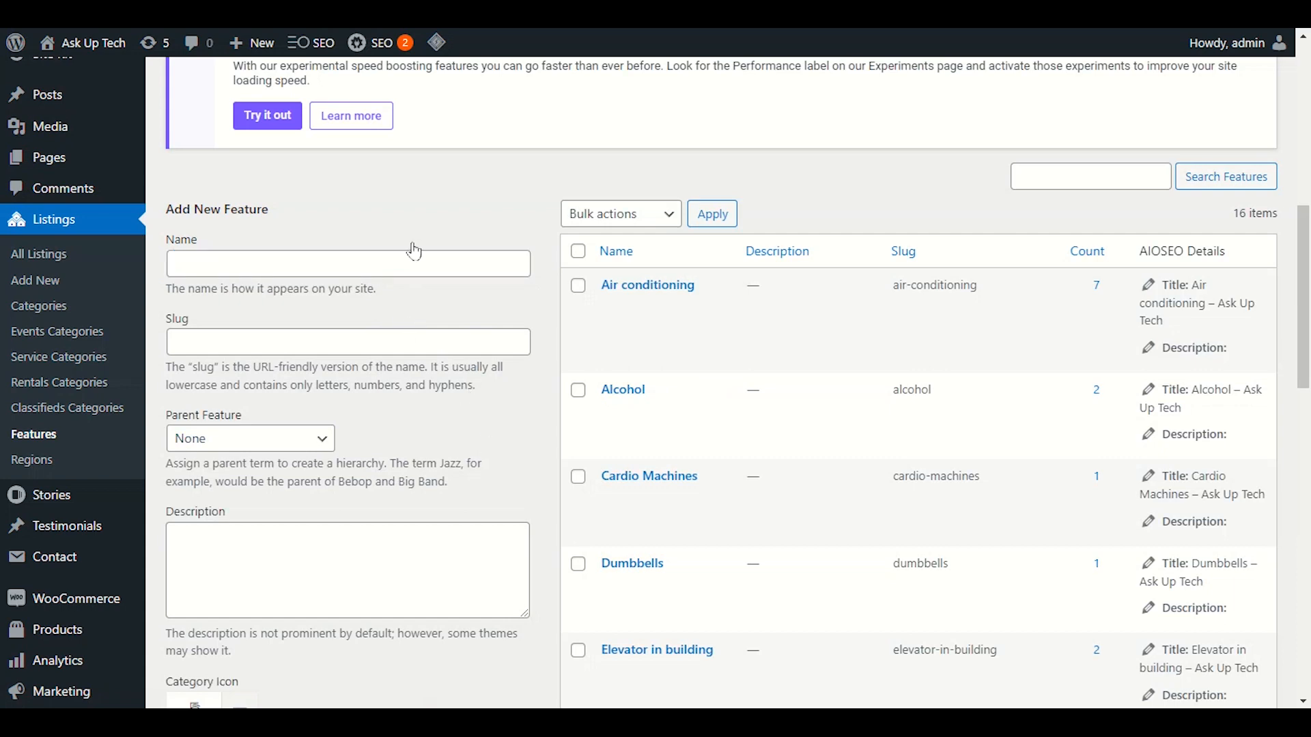
left_click(430, 255)
scroll(812, 546, "down", 1)
scroll(814, 548, "up", 1)
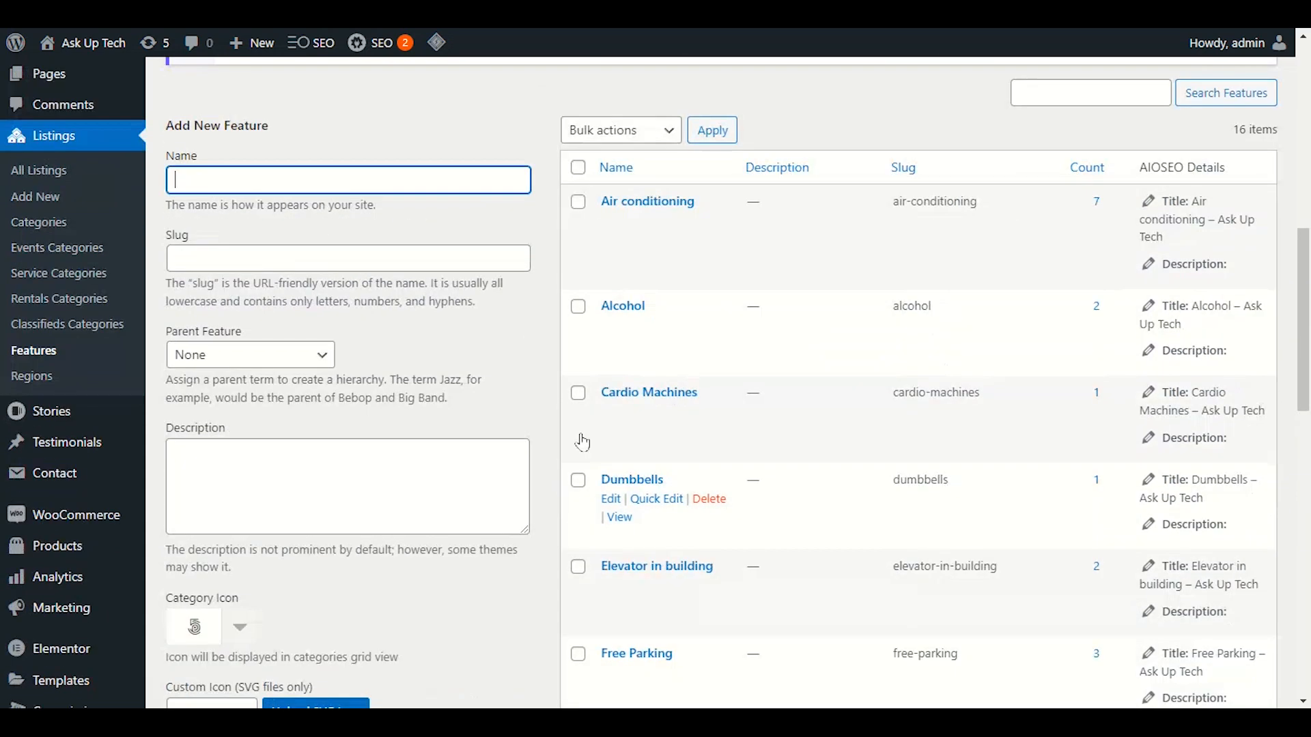
left_click_drag(289, 213, 167, 206)
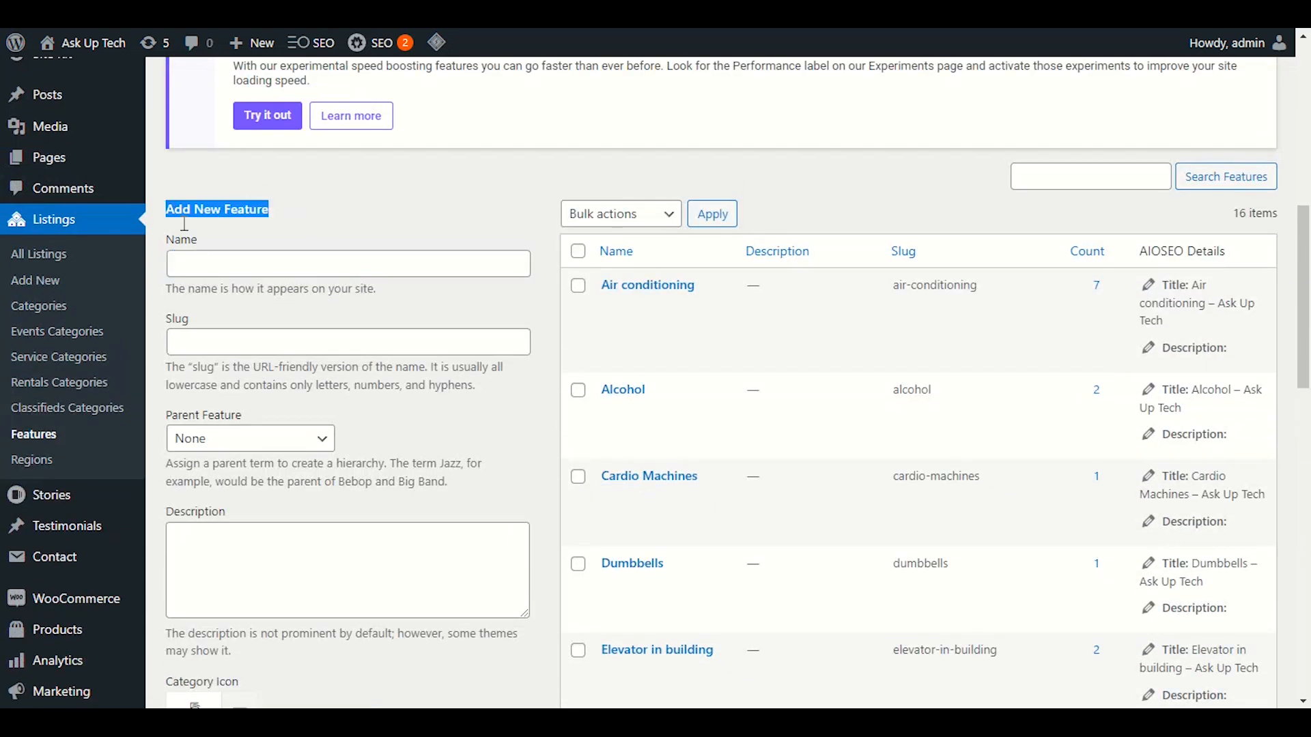
left_click(198, 257)
- Open the listing regions and examine the existing regions and the form for adding a new region
left_click(44, 457)
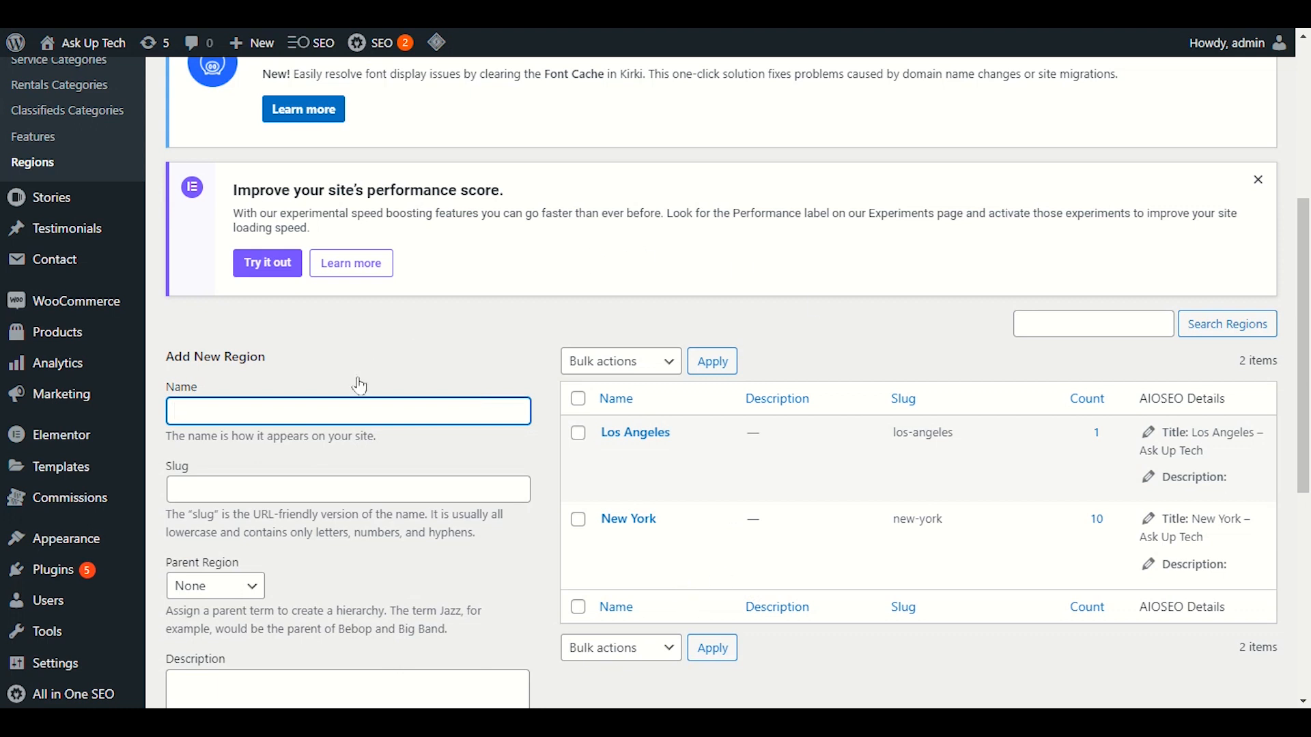
scroll(362, 387, "down", 2)
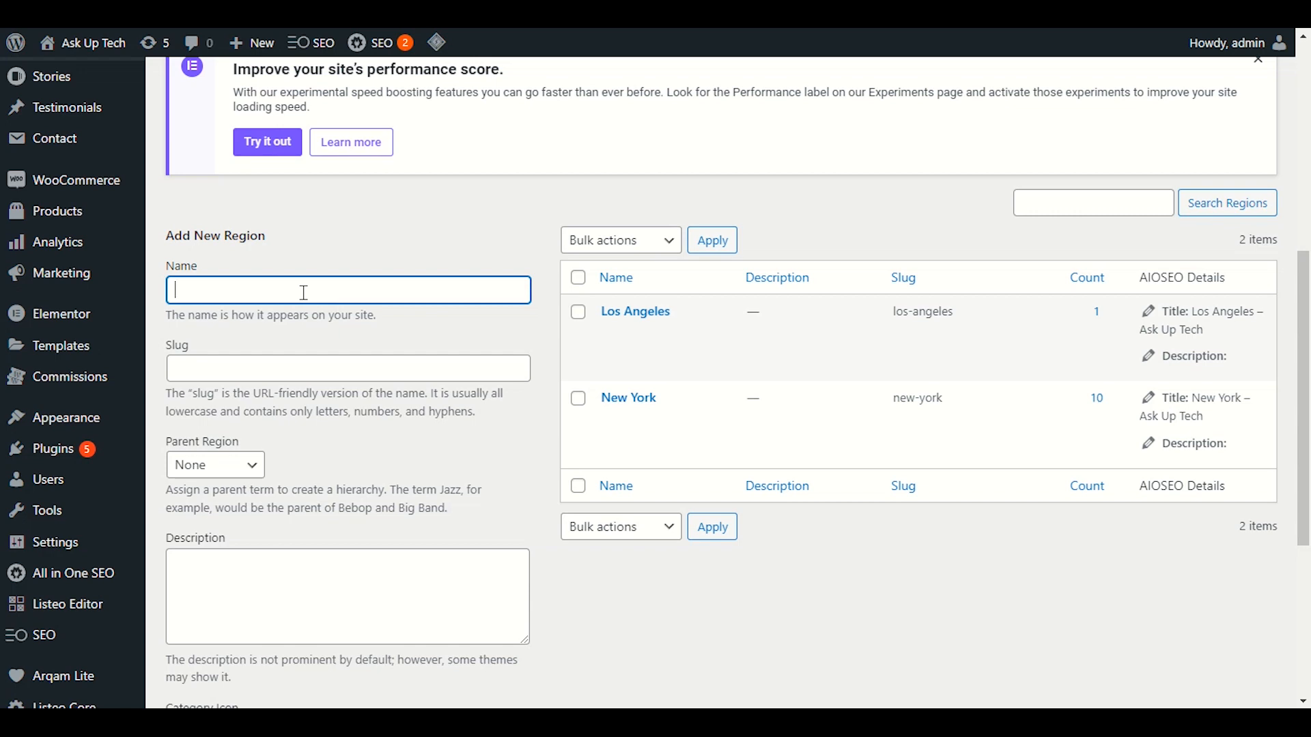
scroll(404, 304, "down", 1)
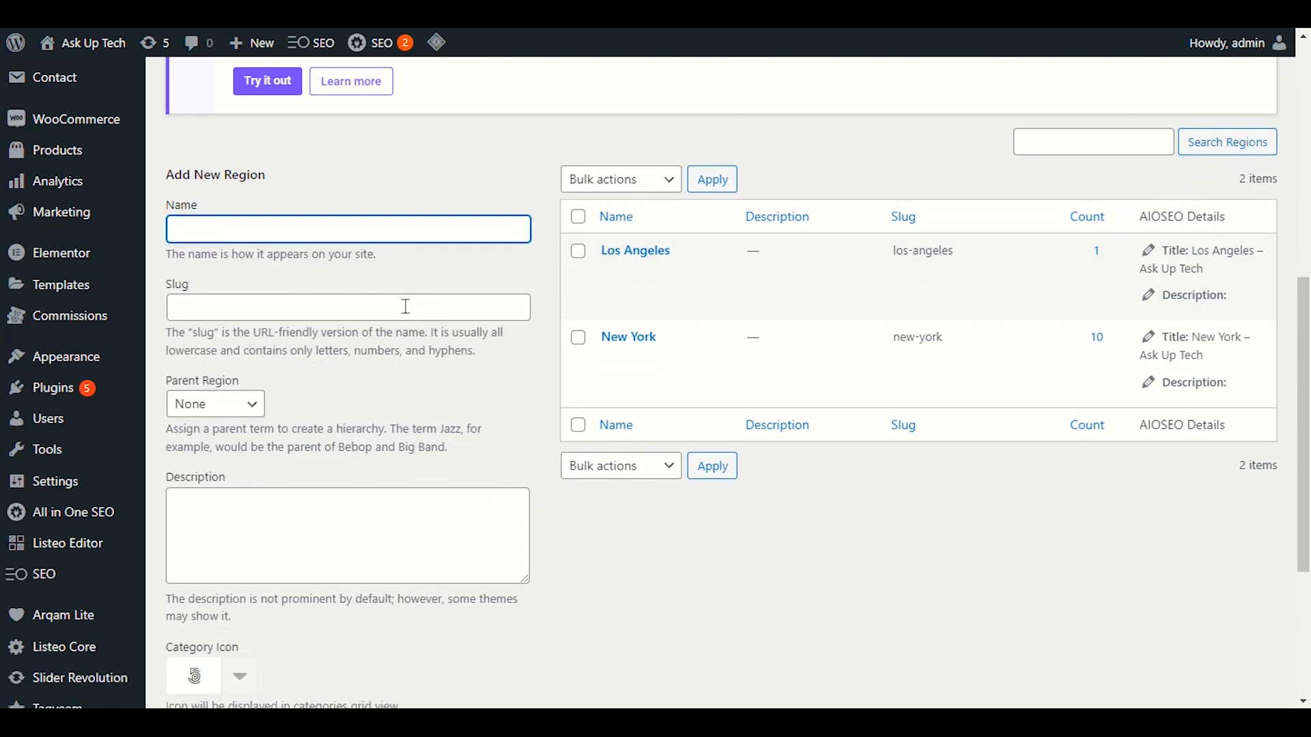
scroll(403, 303, "down", 4)
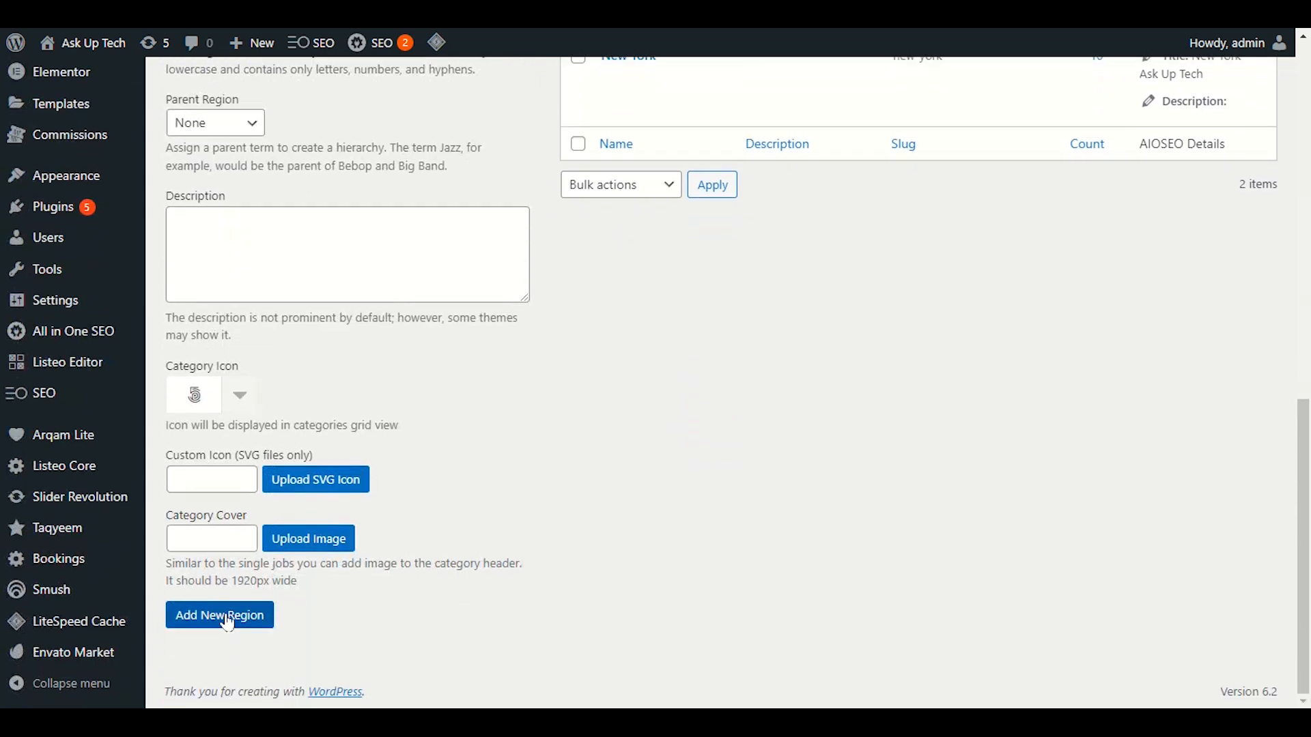
left_click(228, 623)
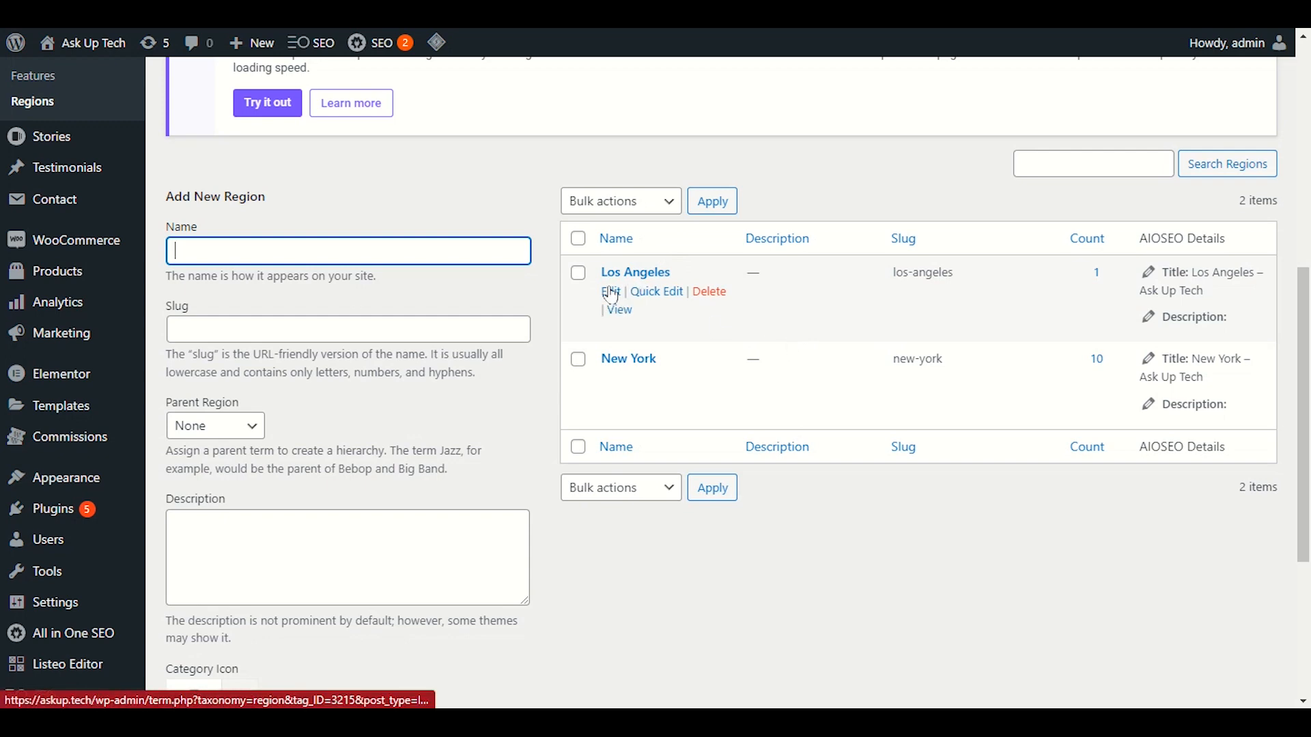
scroll(575, 415, "up", 3)
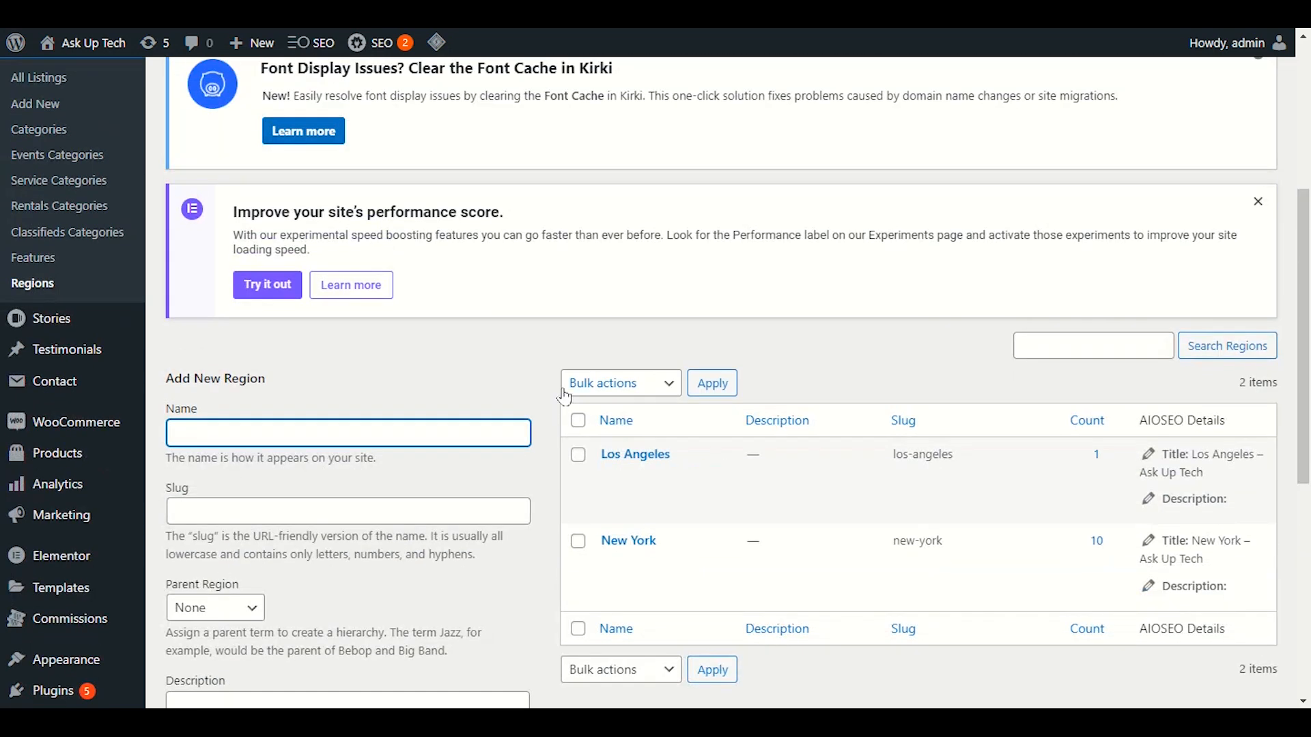
scroll(564, 396, "up", 2)
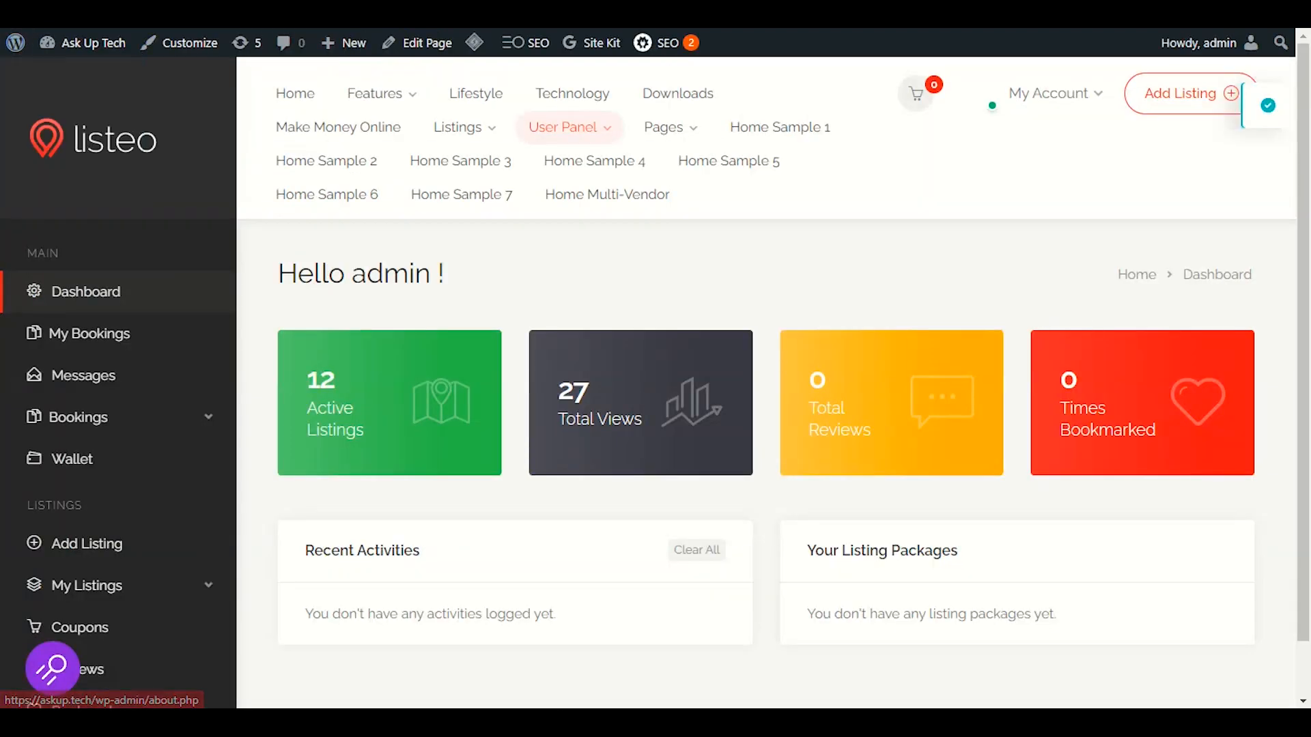
- Open the Home Sample 1 page on the site's front end
left_click(15, 15)
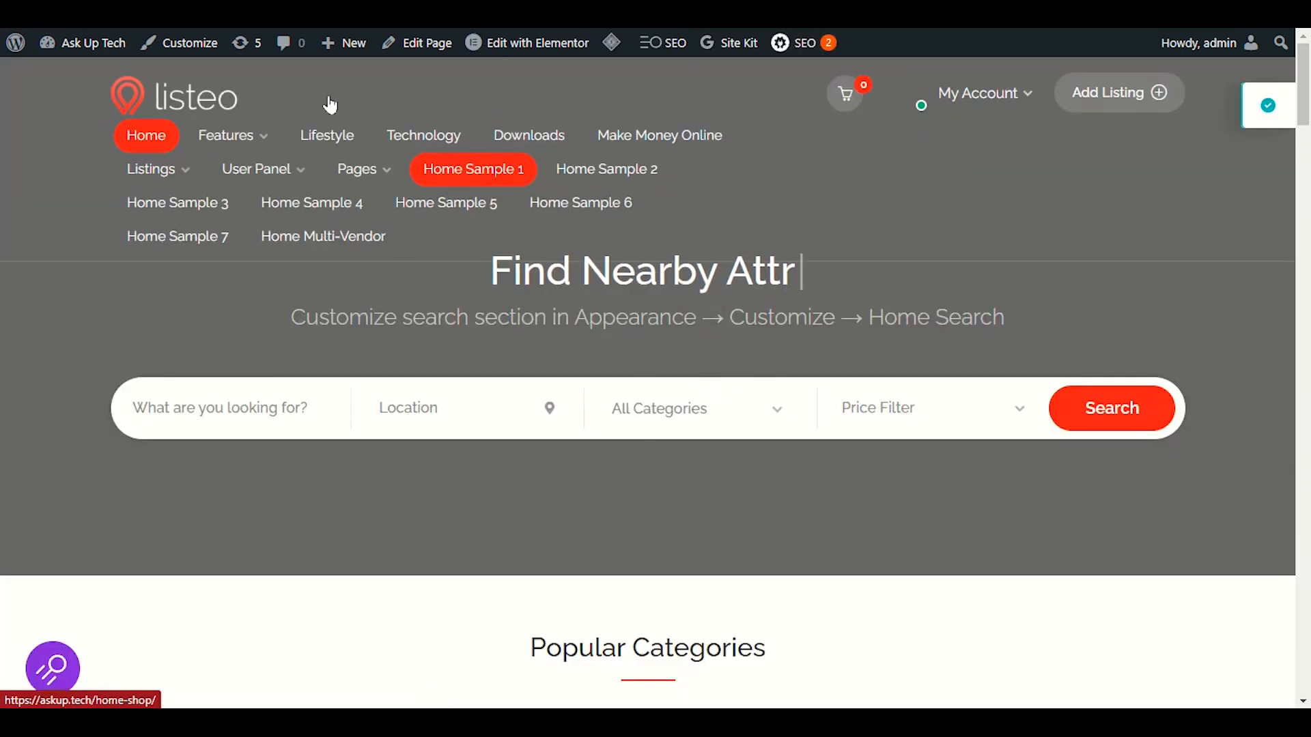
- Open the Home 1 page for editing and examine its publishing, page attributes, AIOSEO and SEO title settings
left_click(415, 51)
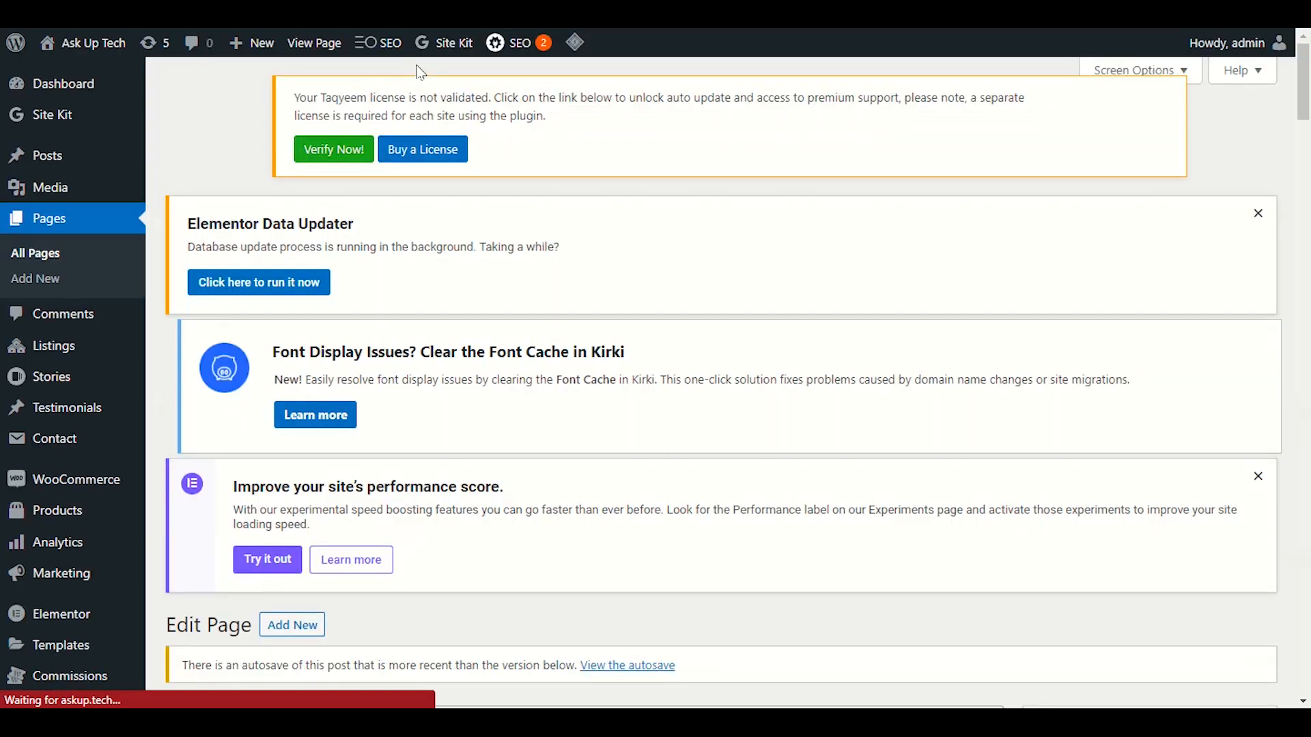
scroll(596, 281, "down", 5)
scroll(596, 282, "down", 9)
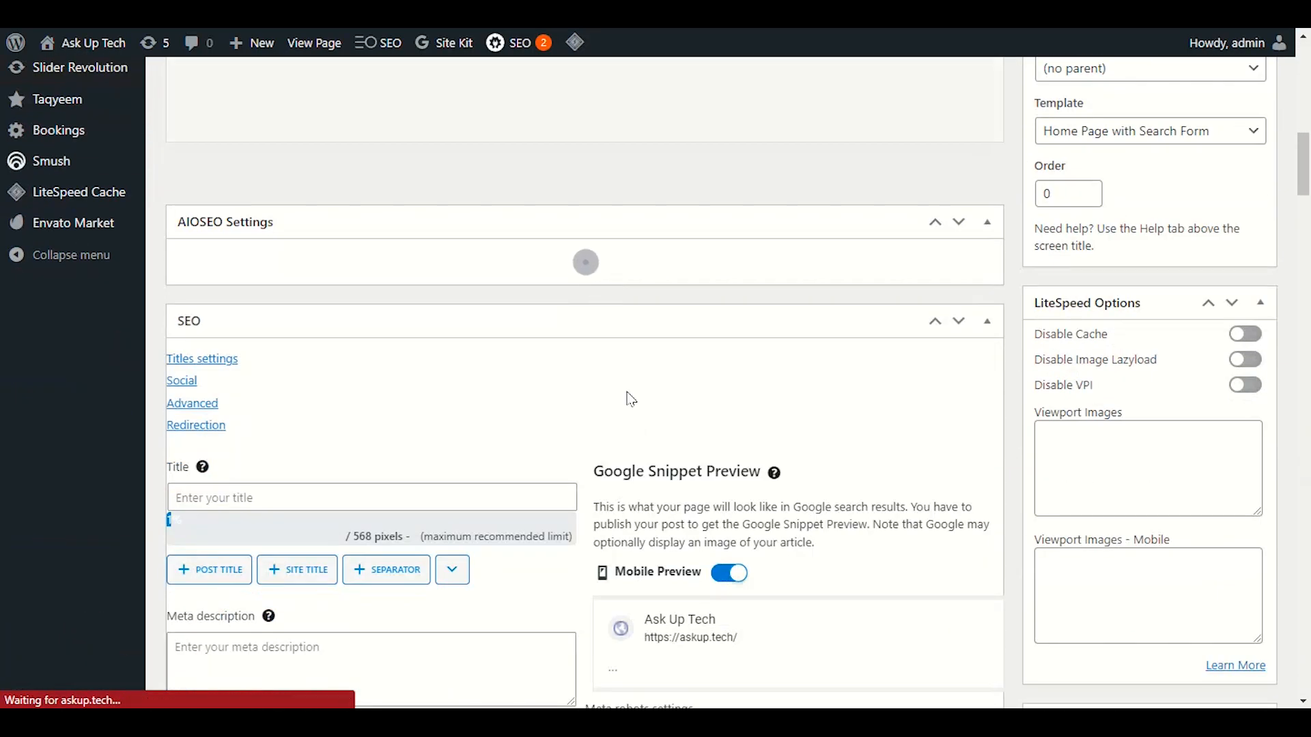
scroll(629, 399, "up", 14)
scroll(635, 383, "down", 5)
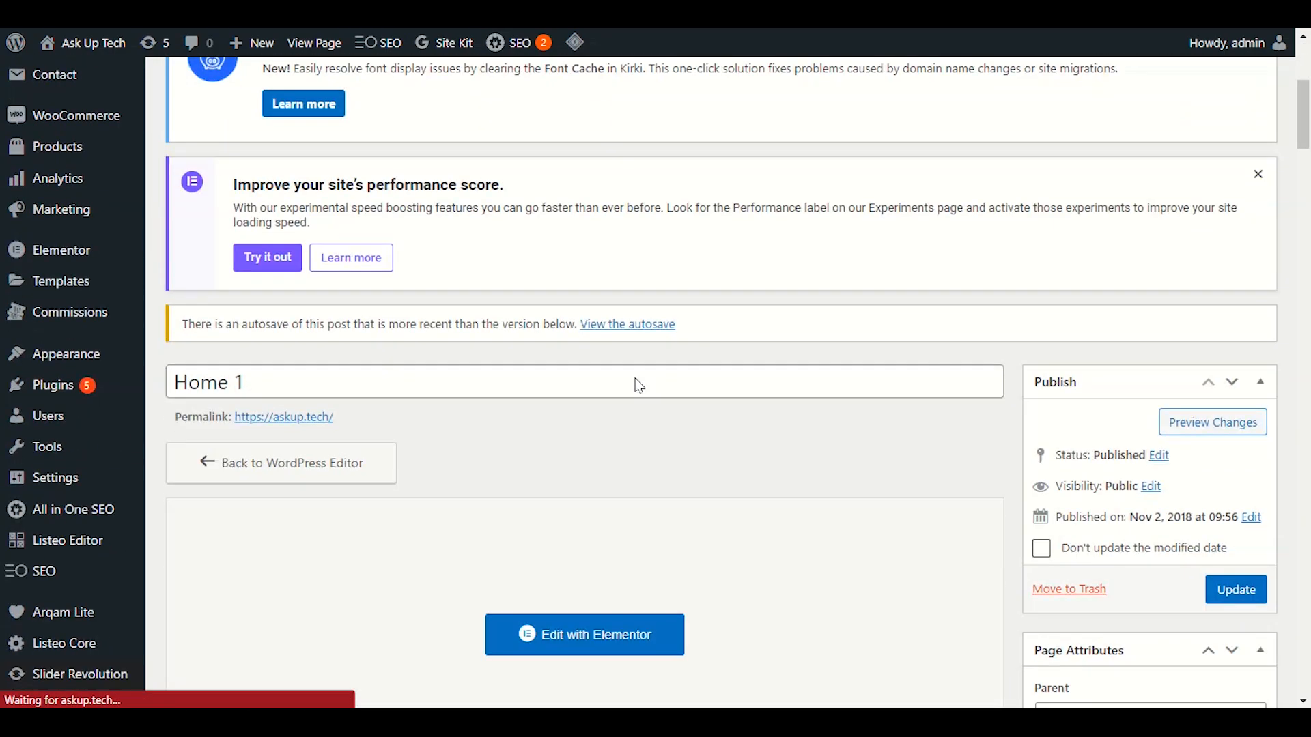
scroll(638, 385, "down", 11)
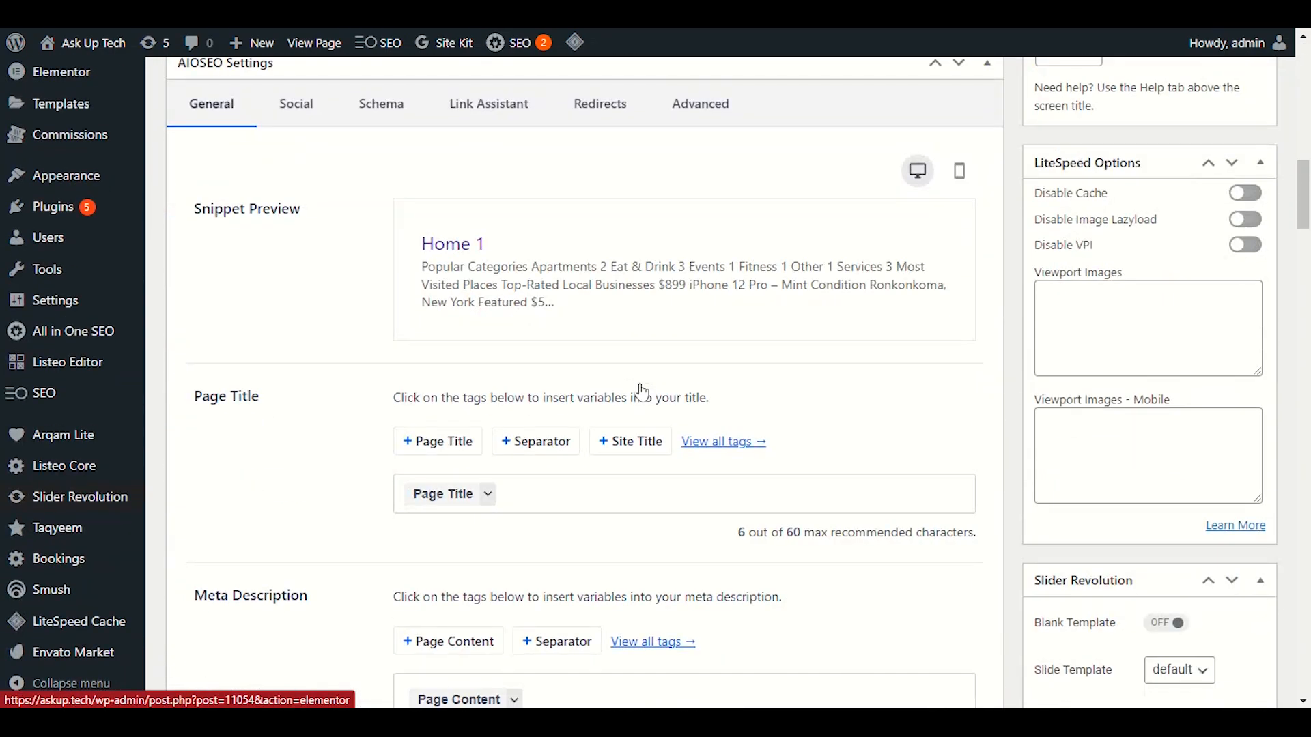
scroll(642, 389, "down", 12)
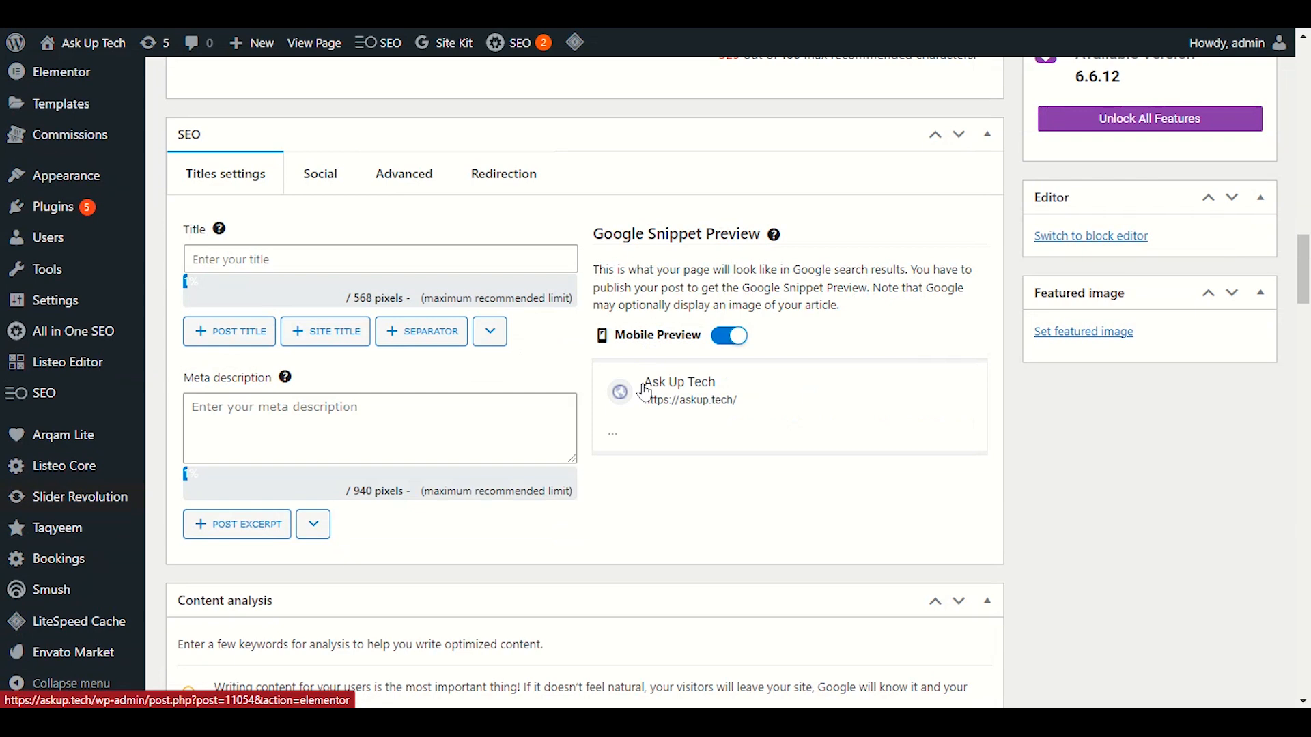
left_click(646, 391)
scroll(647, 391, "down", 4)
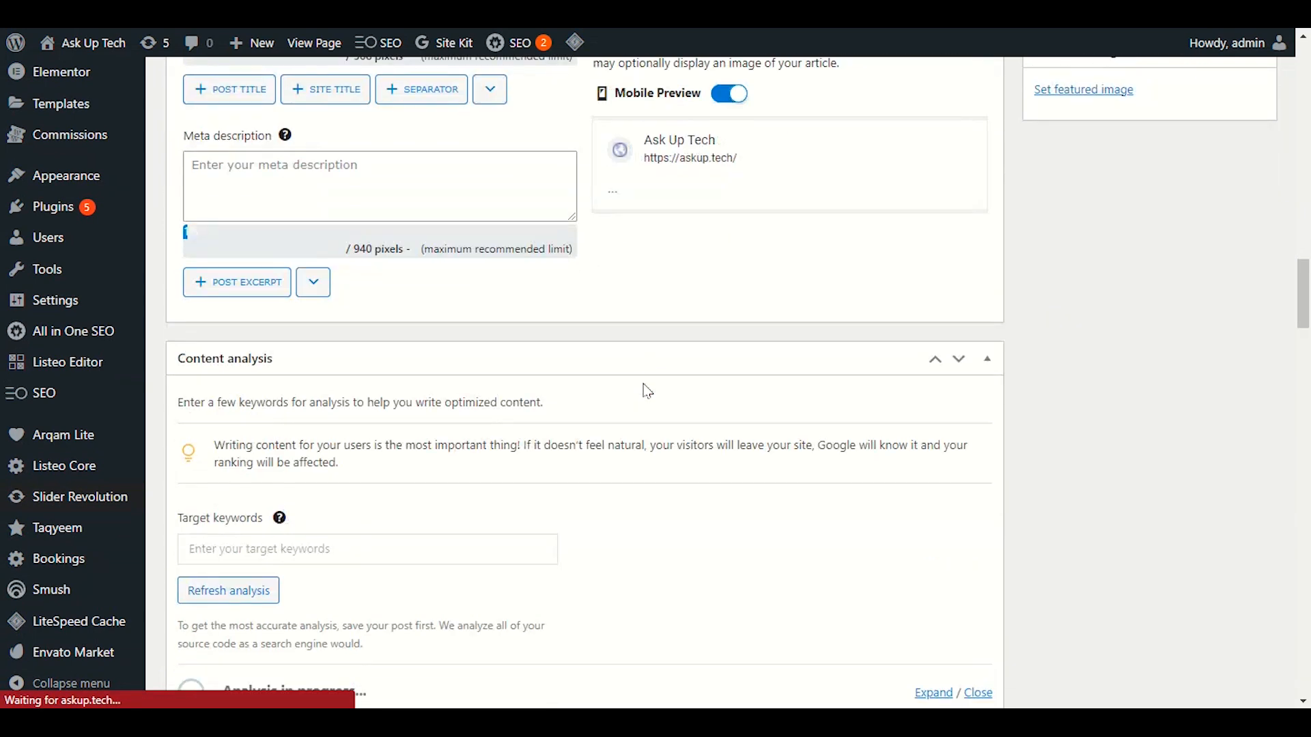
scroll(647, 391, "up", 6)
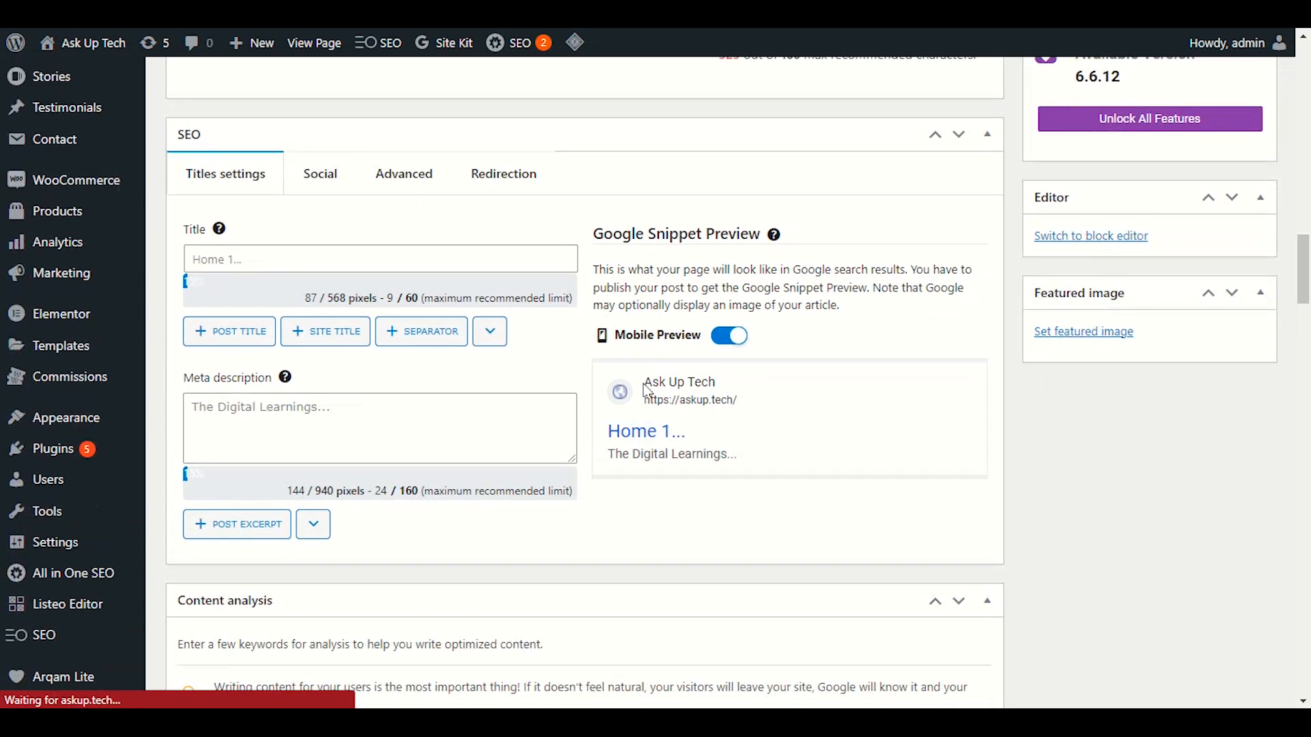
- Examine the Home 1 page's content analysis, page options, custom fields, slug and author settings
scroll(644, 384, "down", 15)
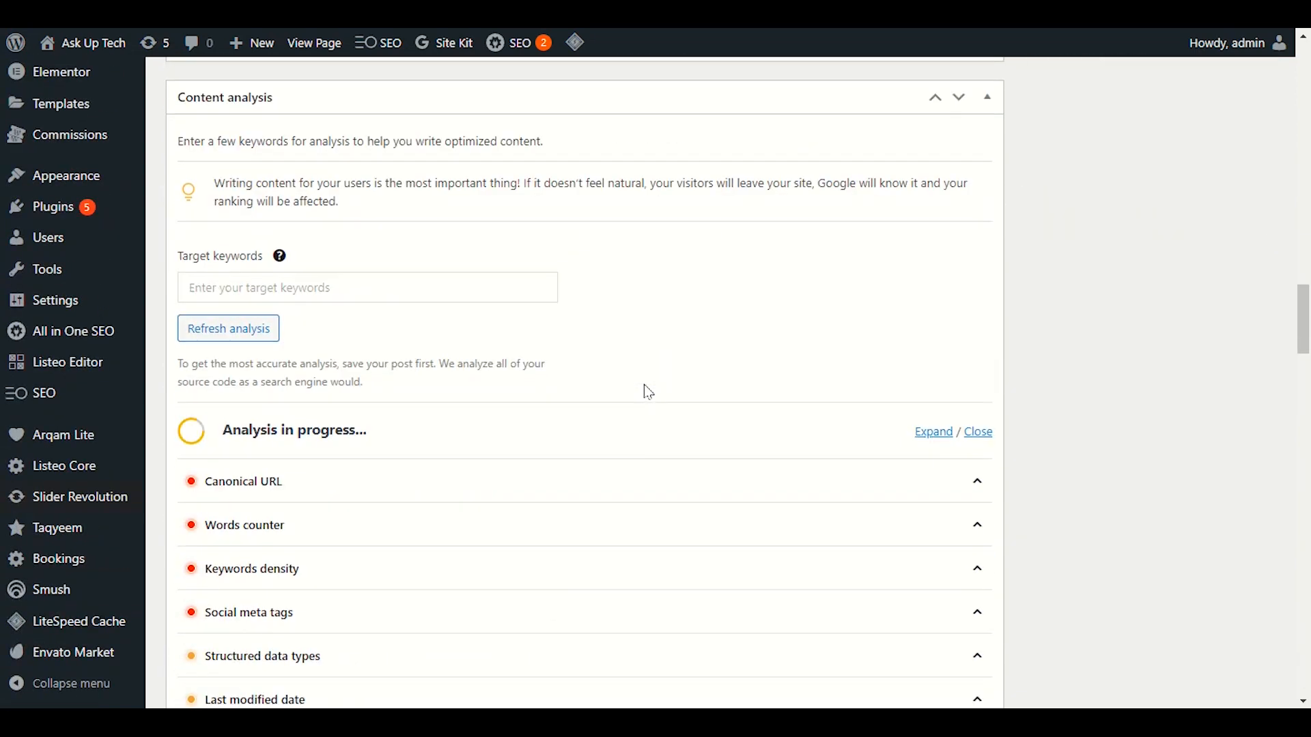
scroll(652, 396, "down", 20)
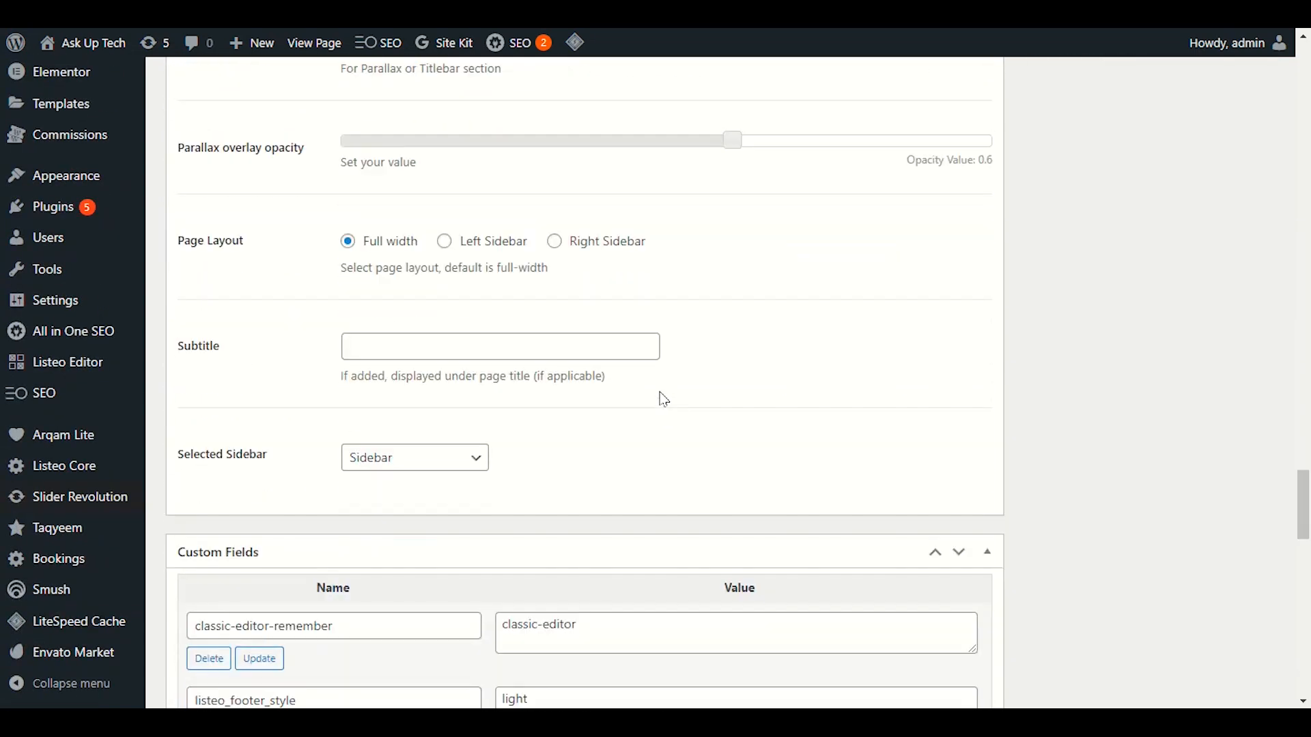
scroll(664, 401, "up", 15)
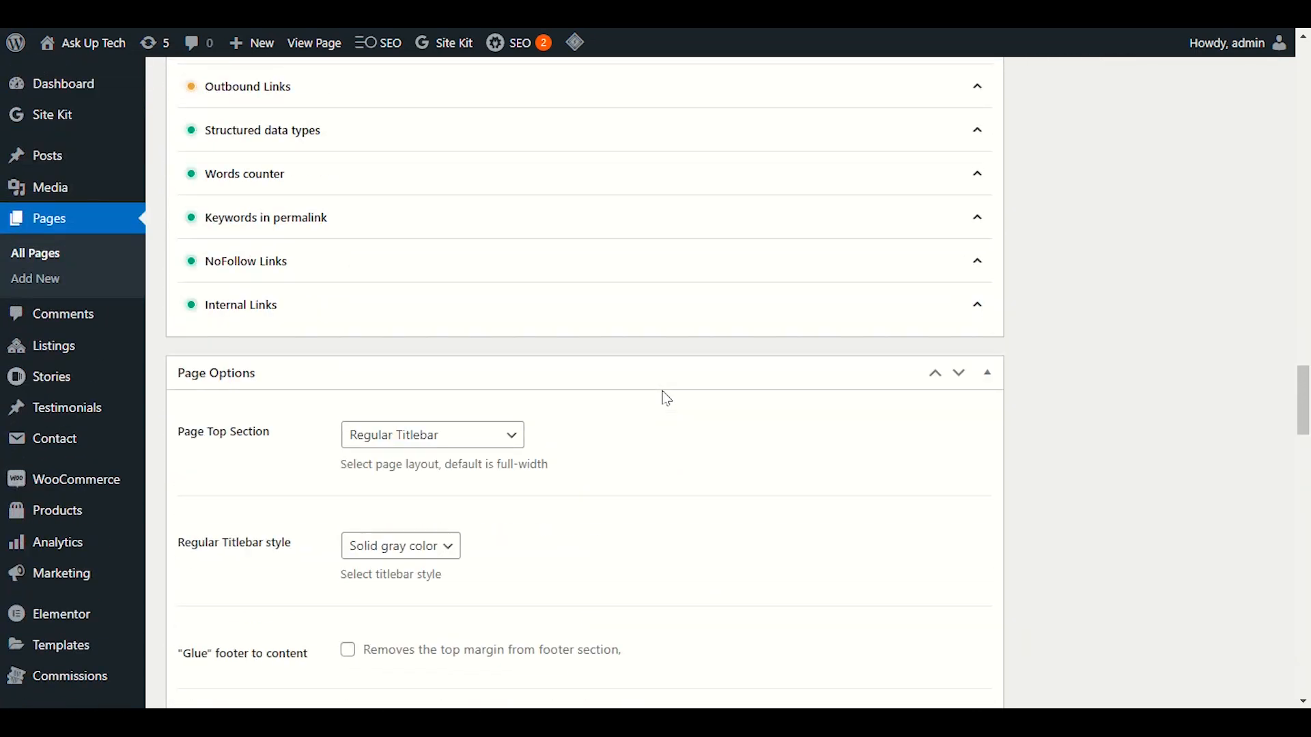
scroll(667, 398, "down", 20)
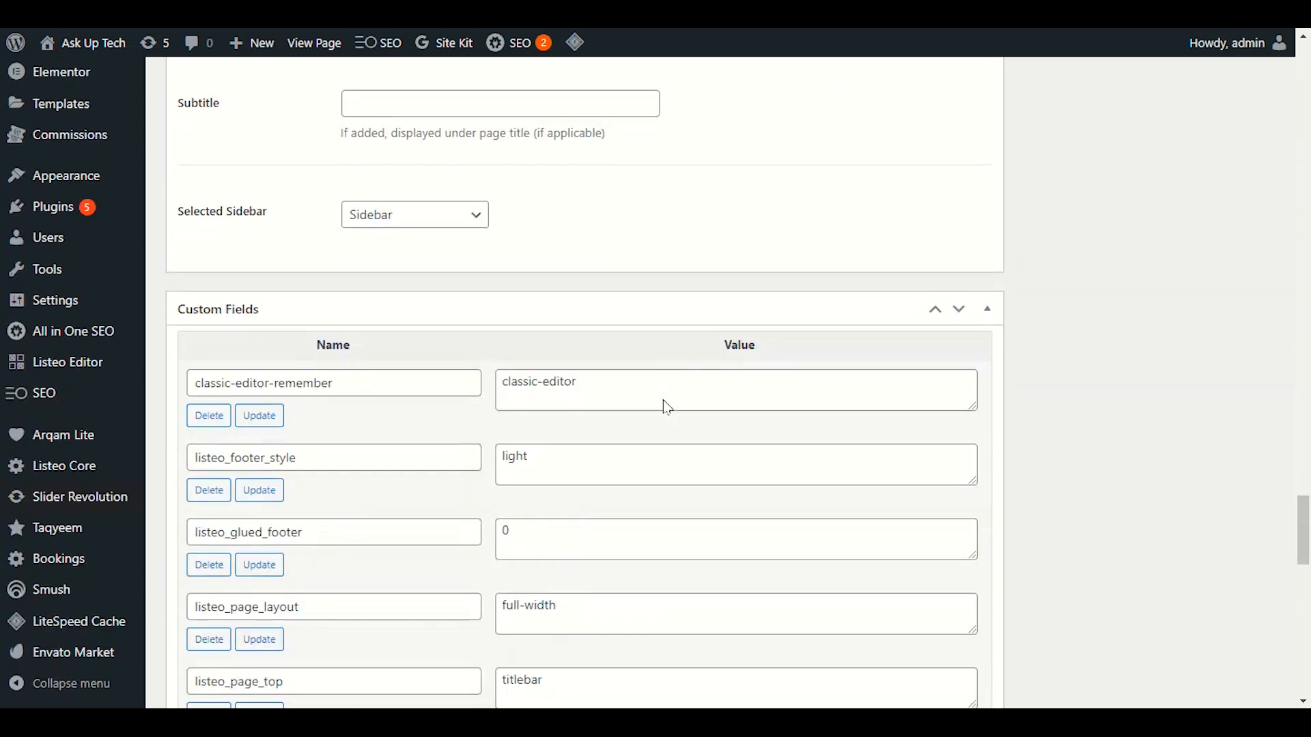
scroll(667, 410, "down", 1)
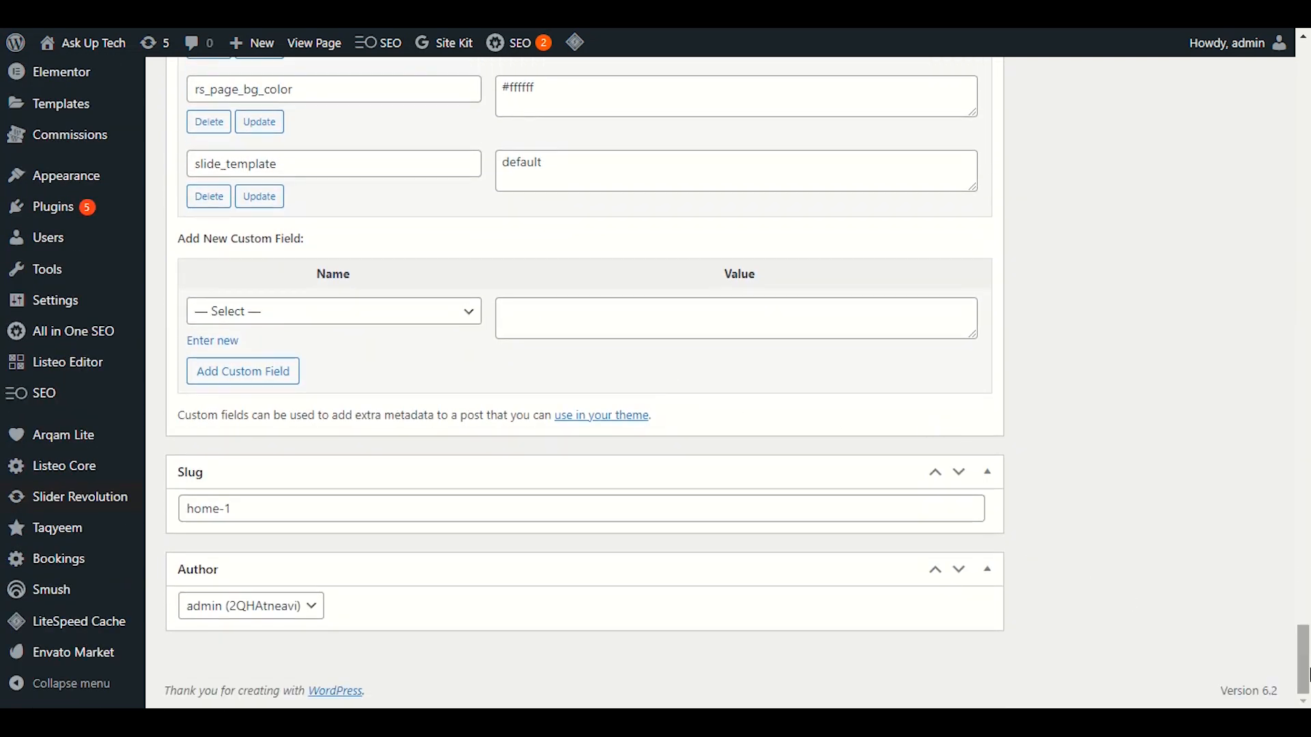
left_click_drag(1304, 659, 1304, 161)
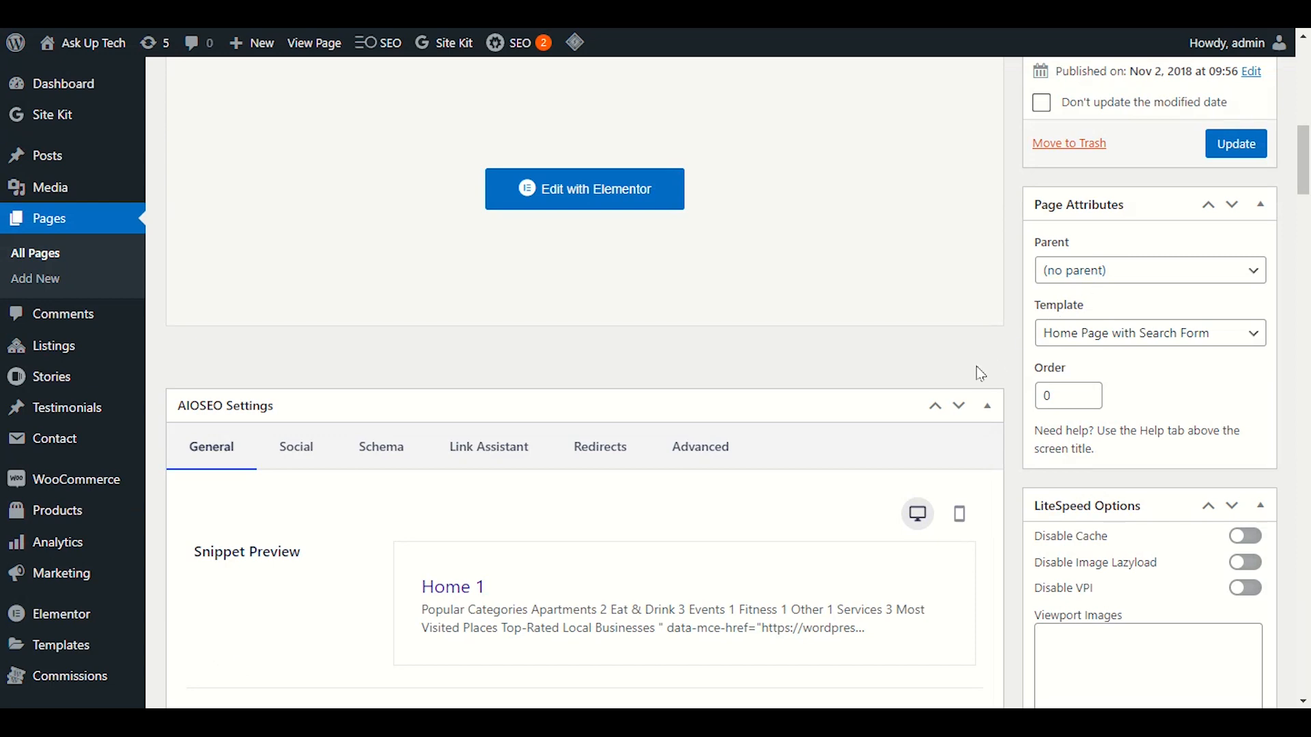
scroll(981, 374, "up", 5)
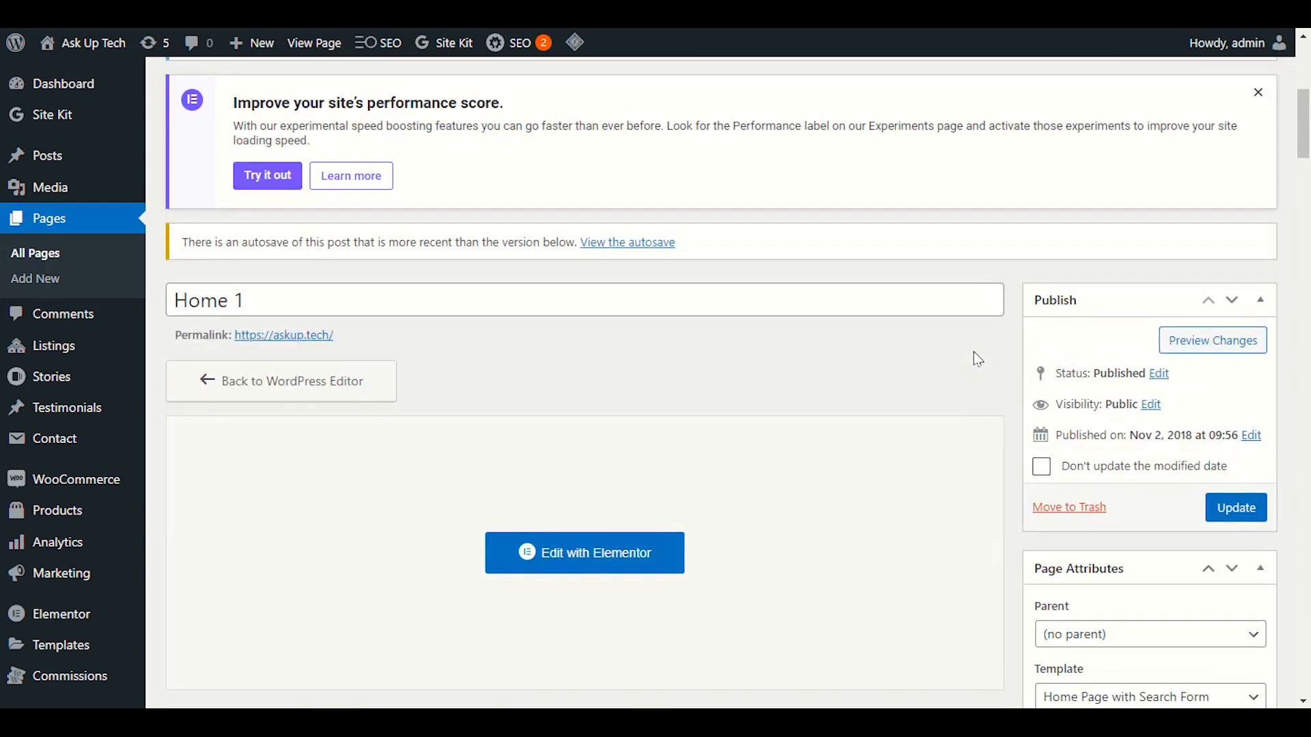
- Open the Home 1 page in Elementor and review its sections from the search header down to the footer
left_click(529, 550)
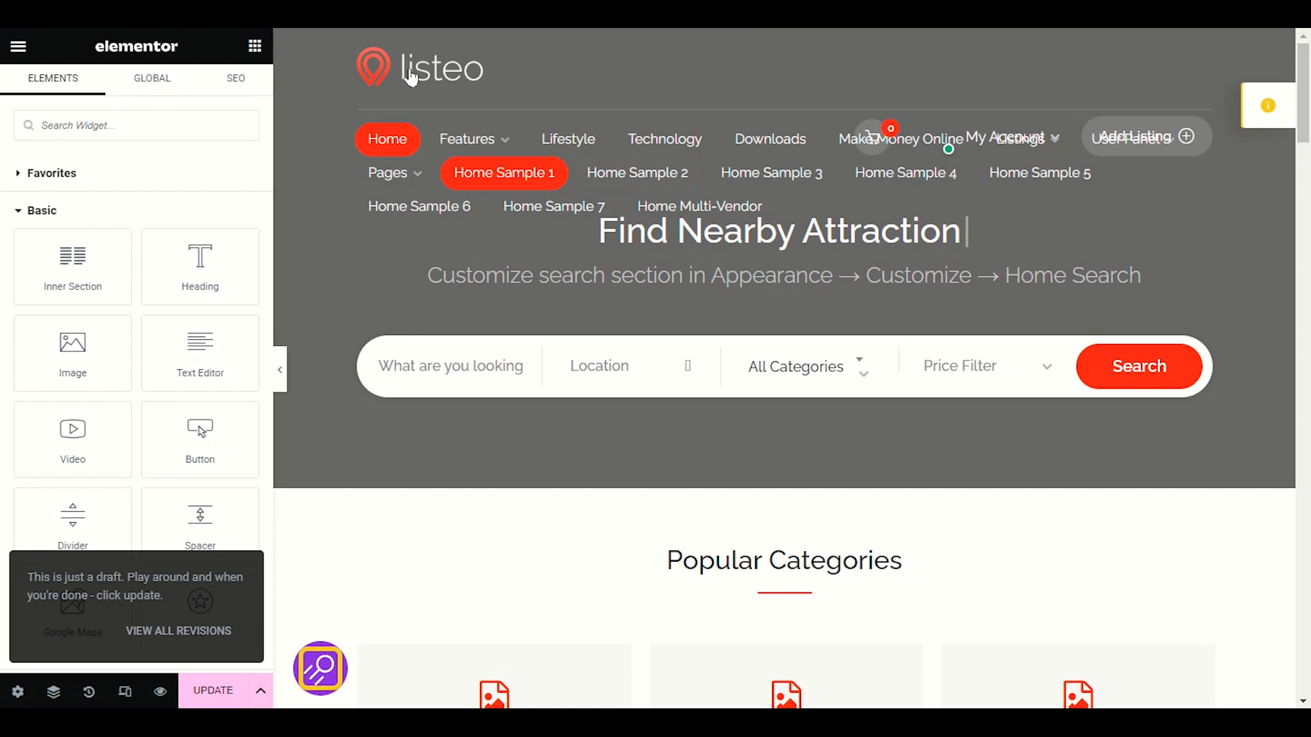
scroll(580, 317, "down", 5)
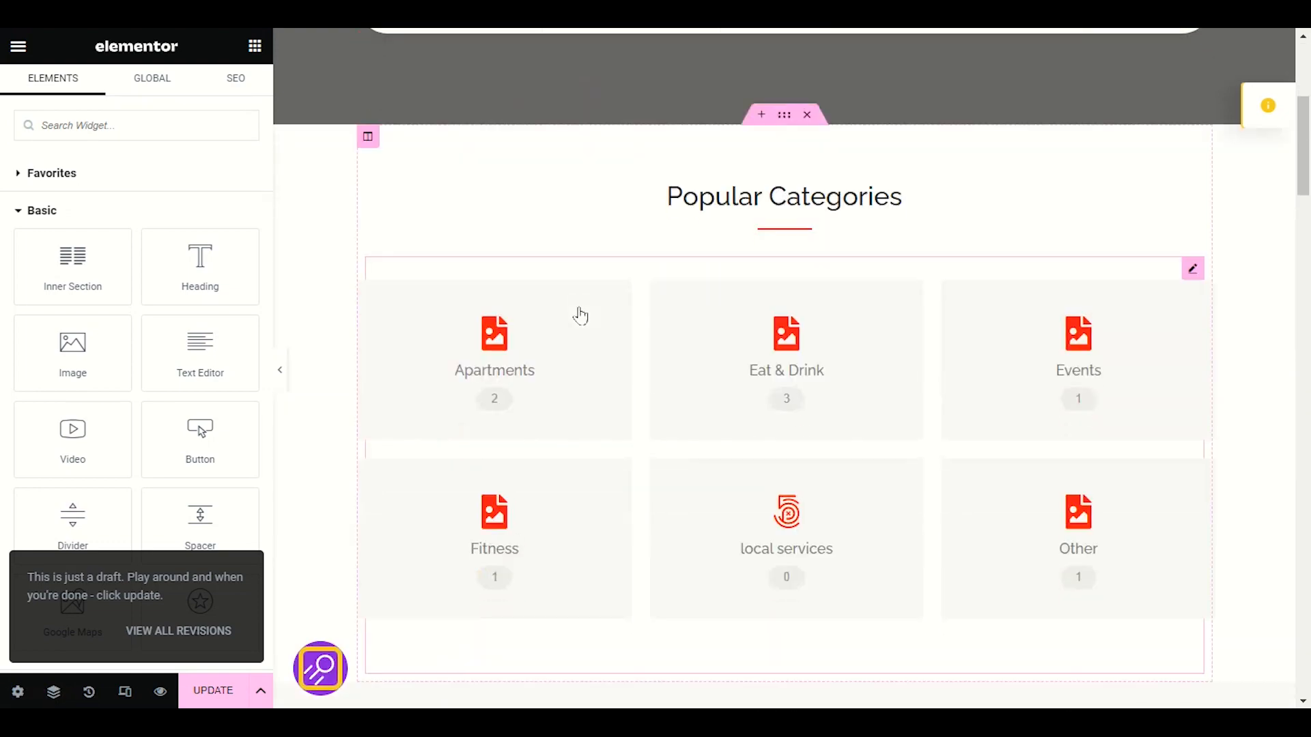
scroll(1044, 386, "down", 15)
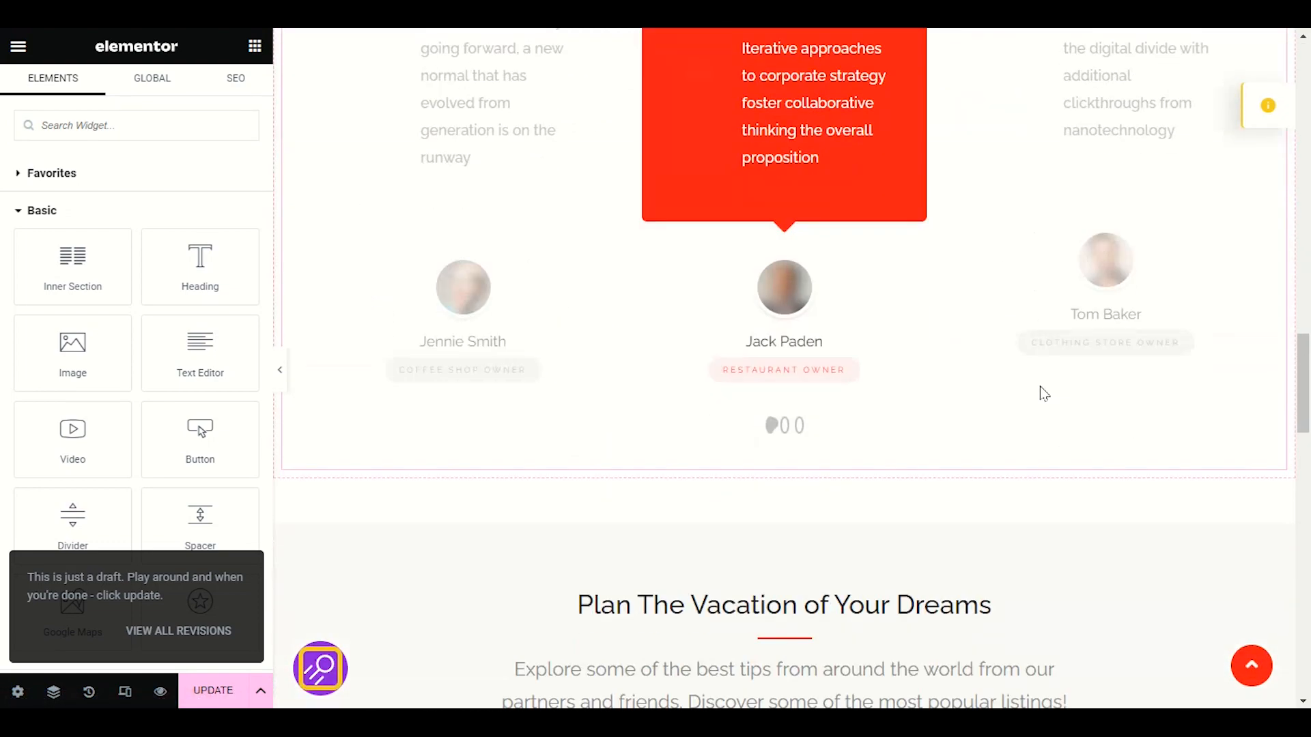
scroll(1044, 394, "down", 20)
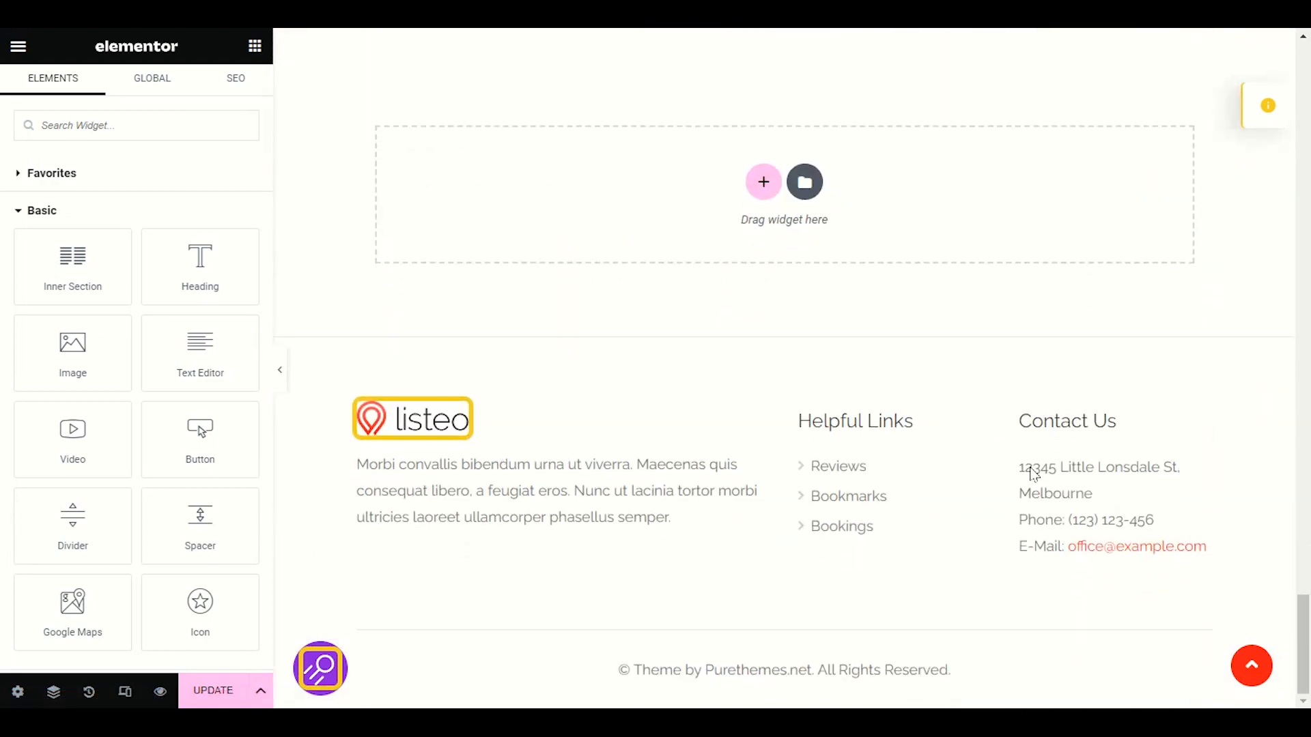
left_click_drag(1301, 626, 1165, 52)
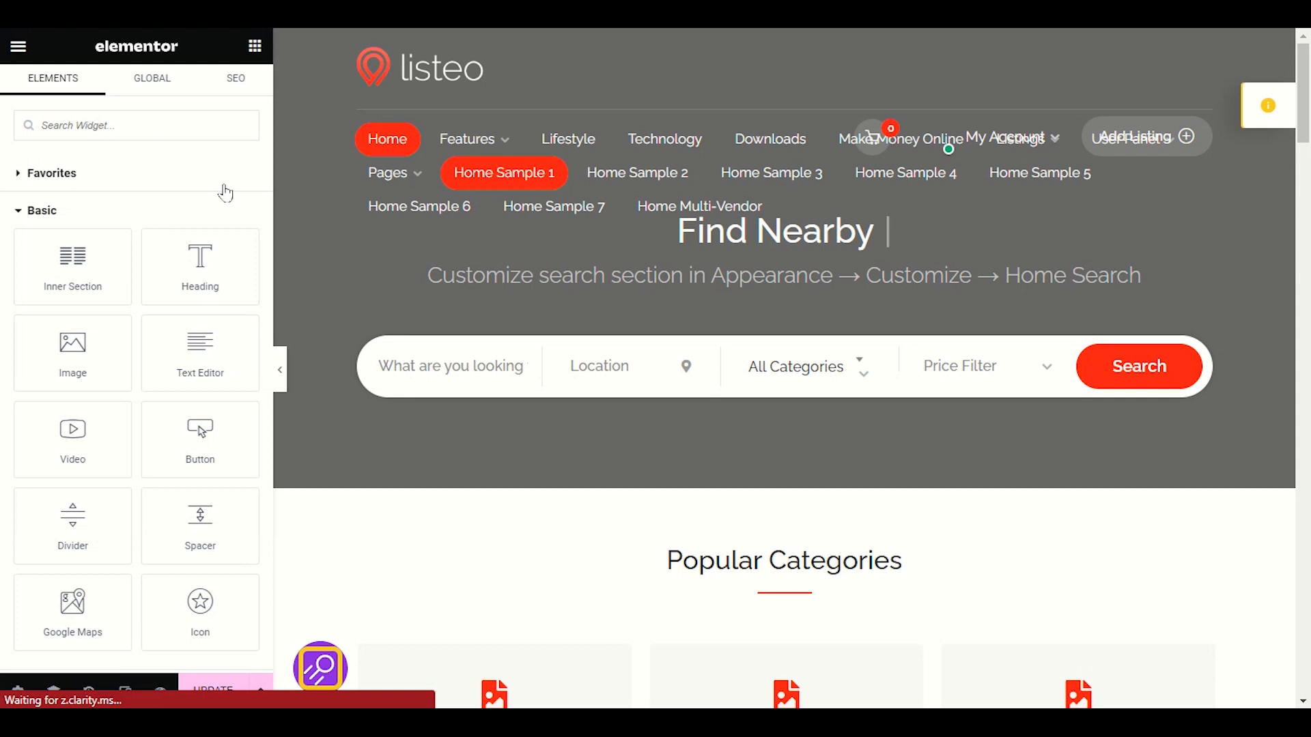
- Switch to the theme Customizer and examine the available option sections, from Header through Shop Options
key("ctrl+Tab")
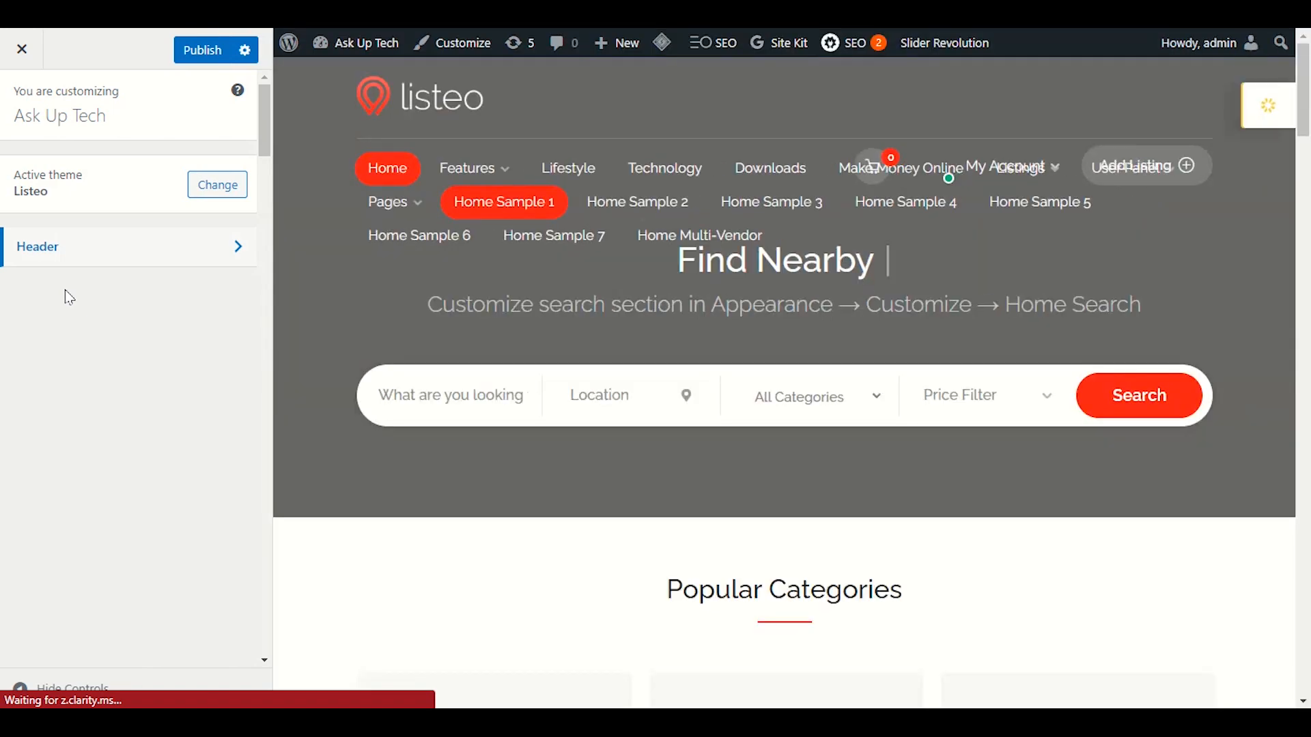
scroll(65, 292, "down", 5)
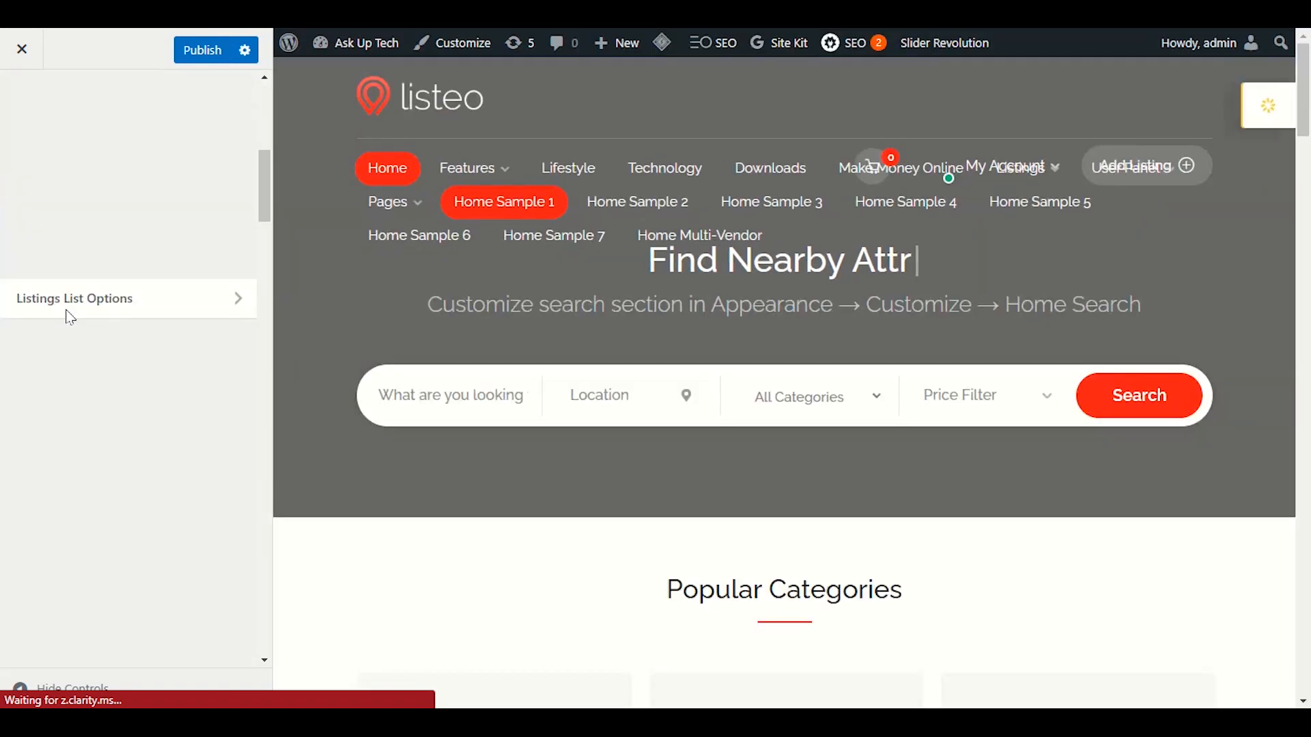
scroll(139, 401, "up", 5)
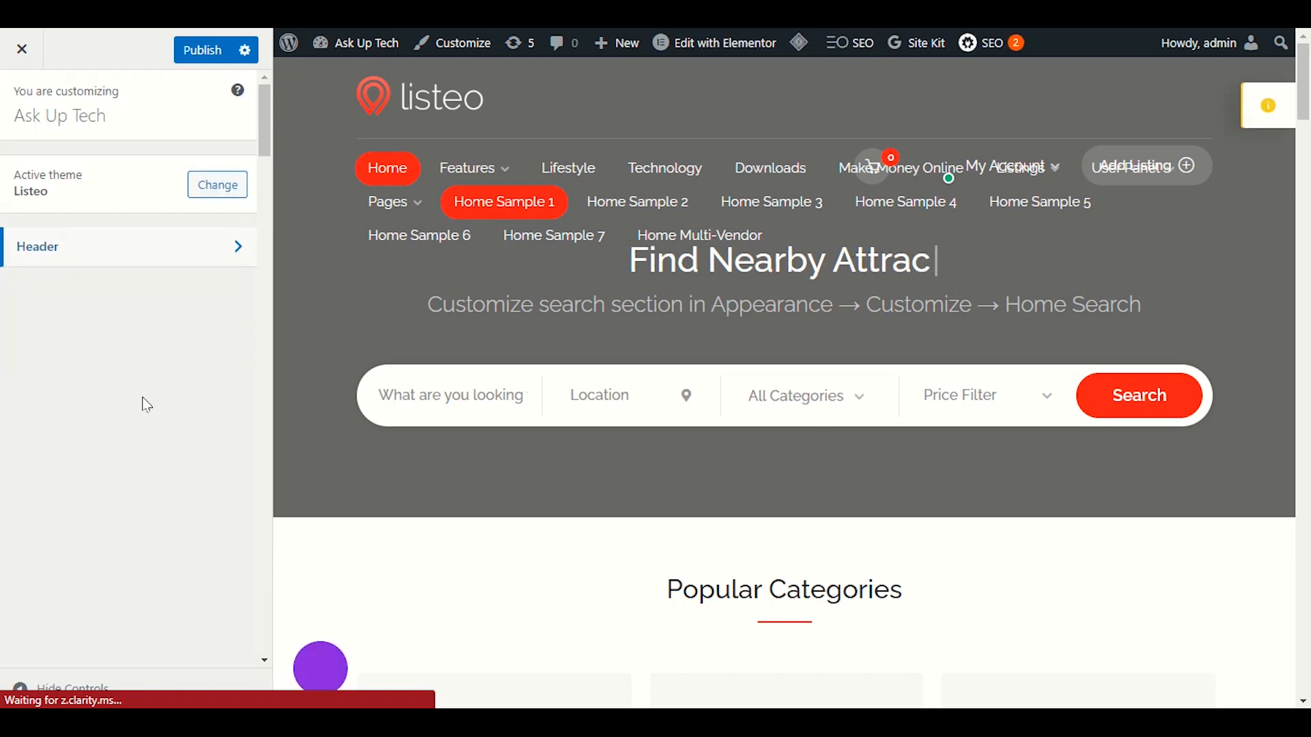
scroll(141, 404, "down", 6)
scroll(144, 401, "down", 8)
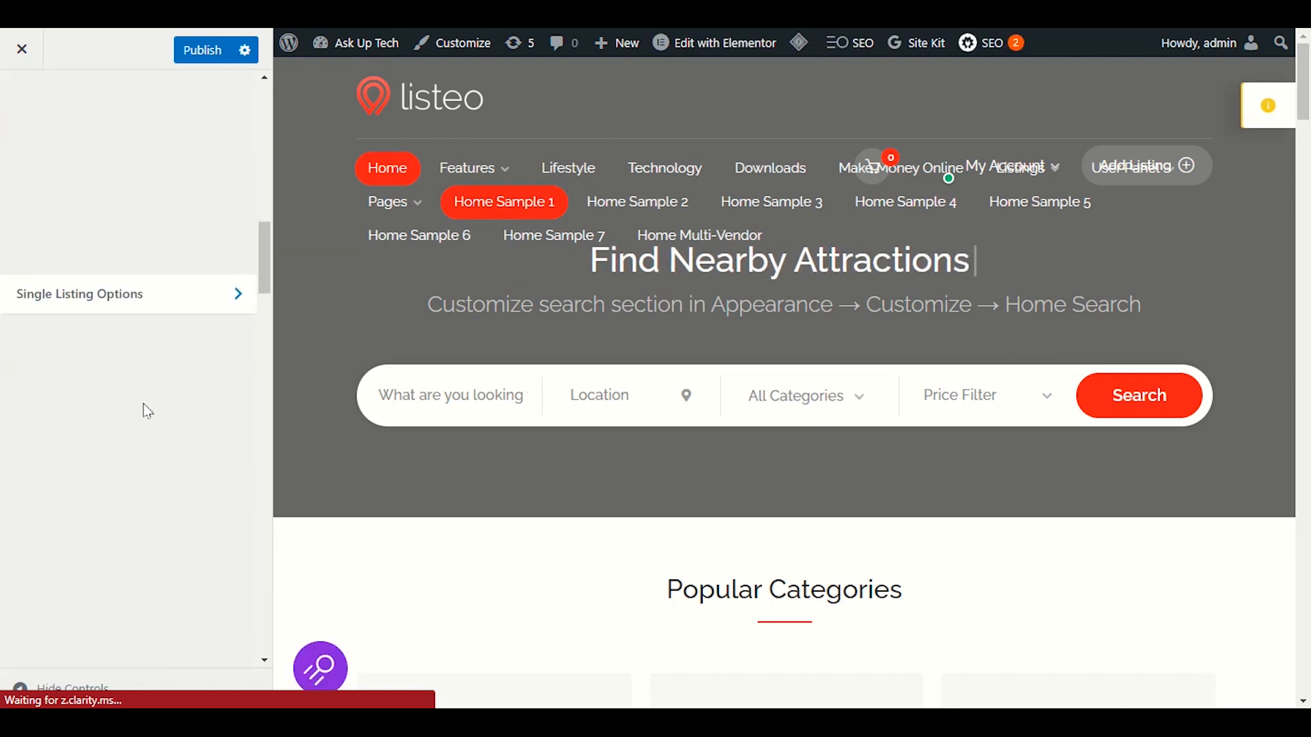
scroll(144, 401, "up", 8)
scroll(144, 400, "up", 5)
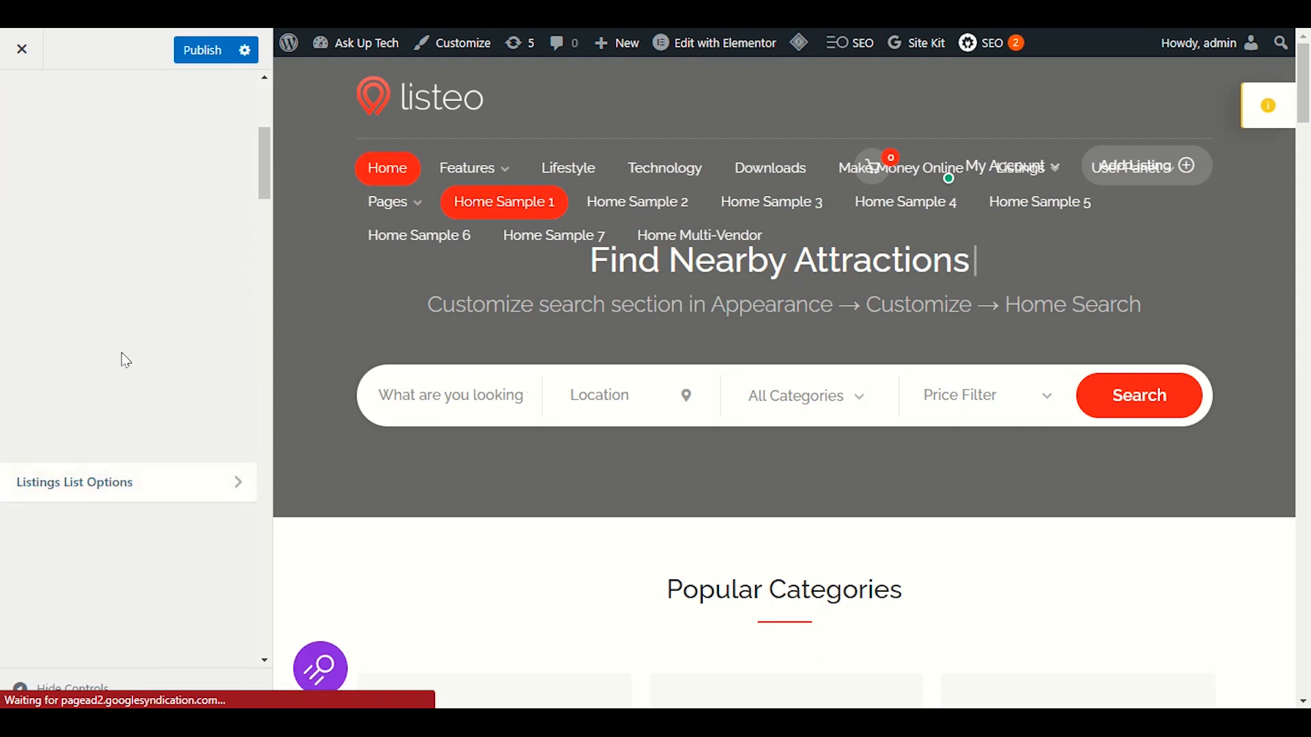
scroll(120, 355, "up", 3)
scroll(112, 352, "down", 6)
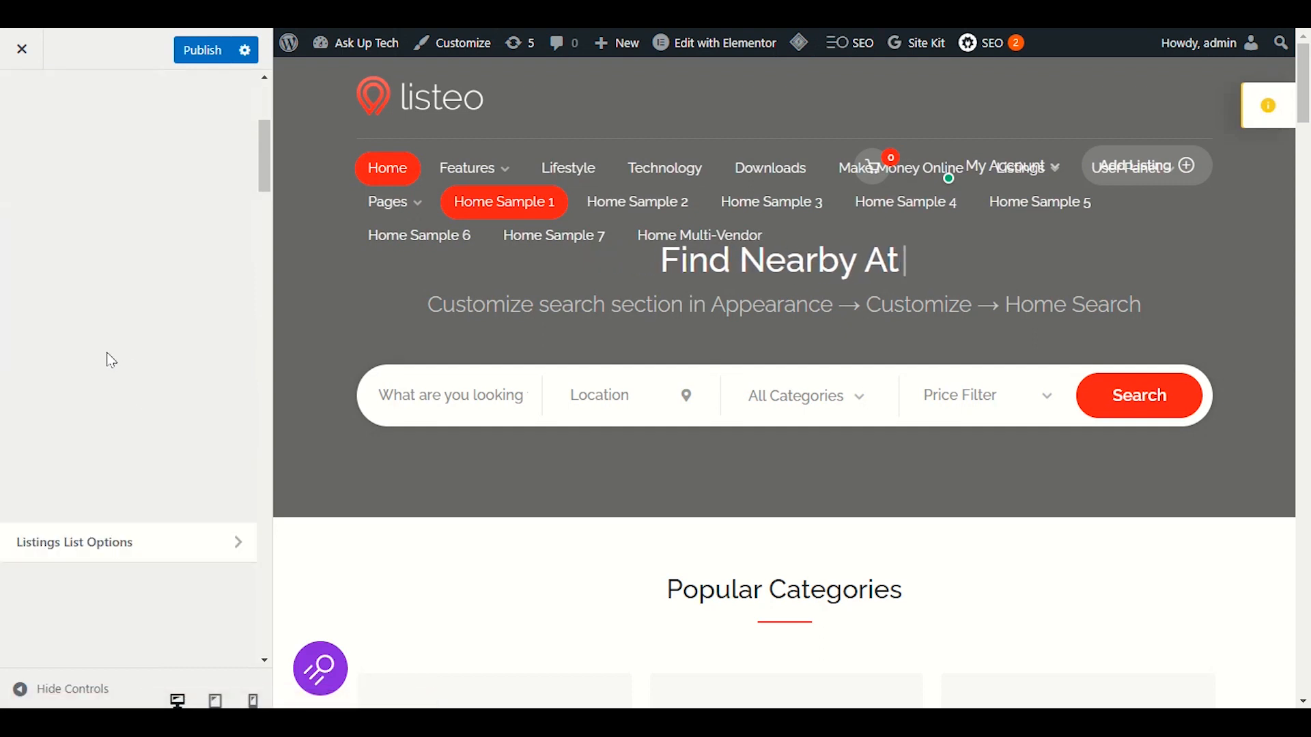
scroll(112, 361, "down", 8)
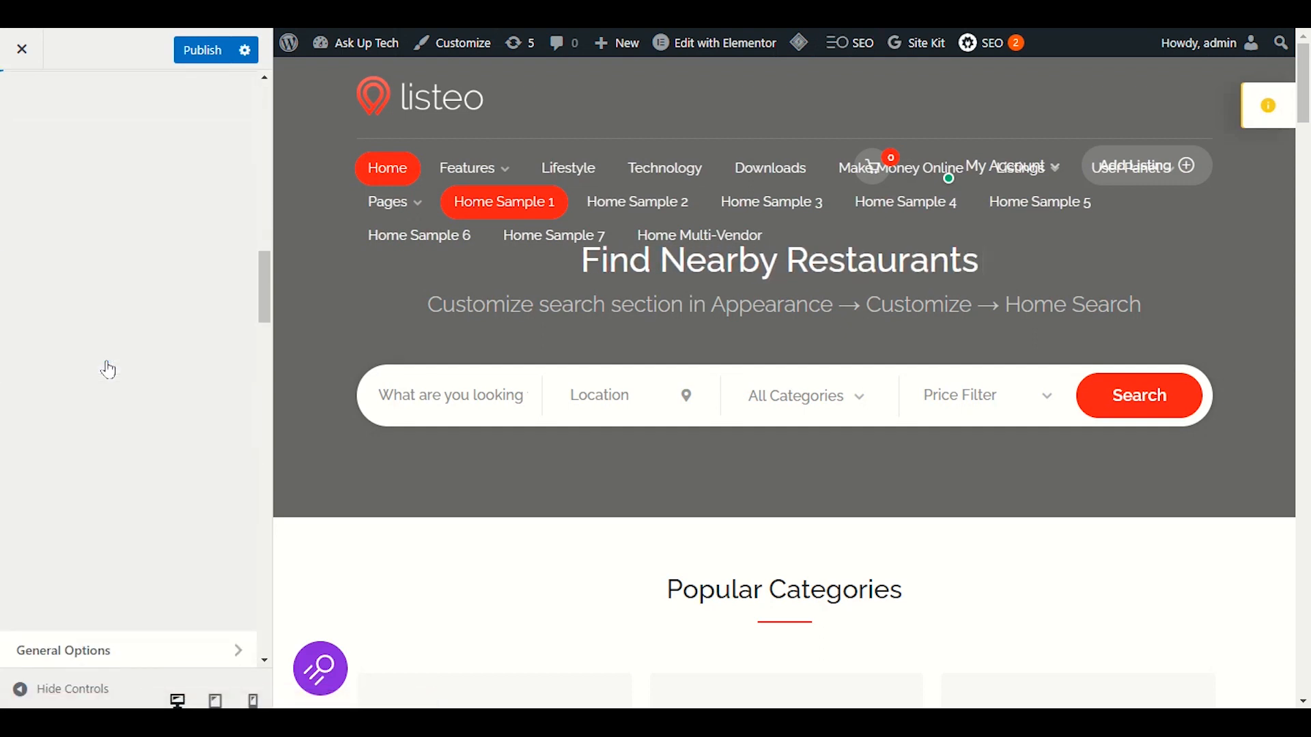
scroll(111, 376, "down", 10)
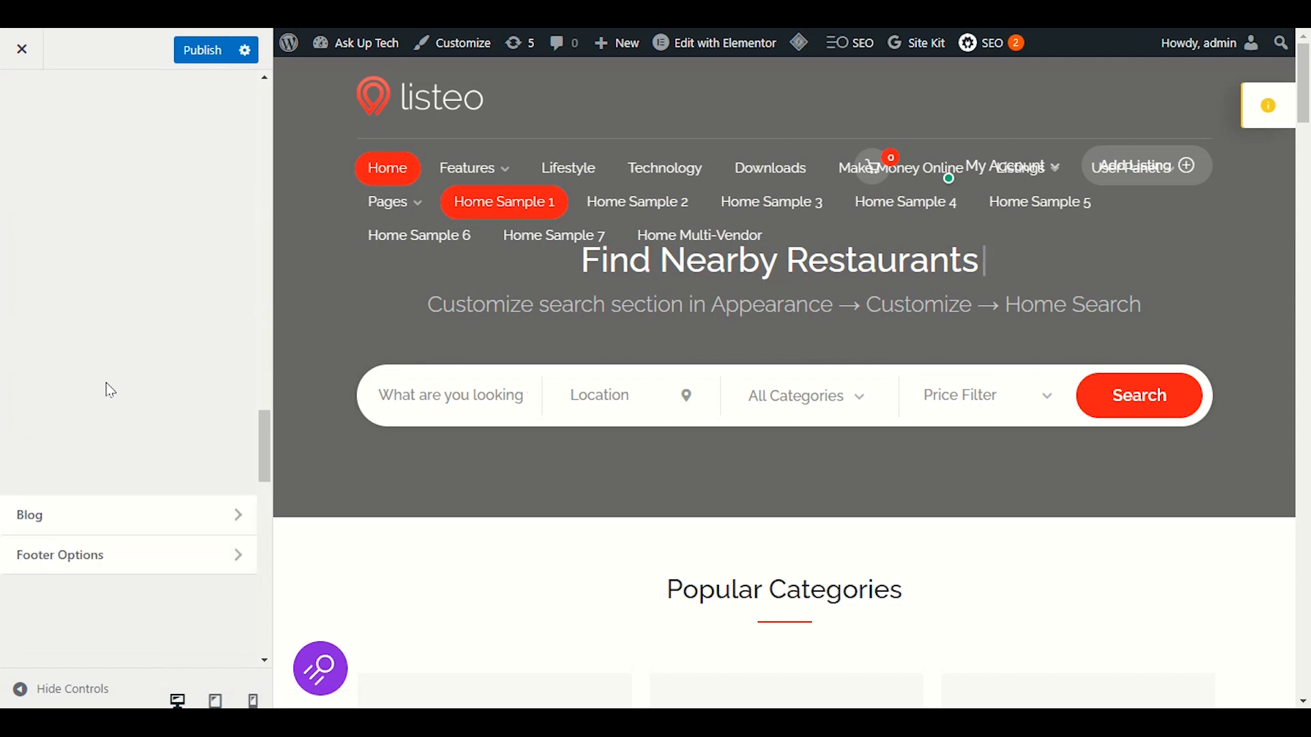
scroll(111, 393, "down", 5)
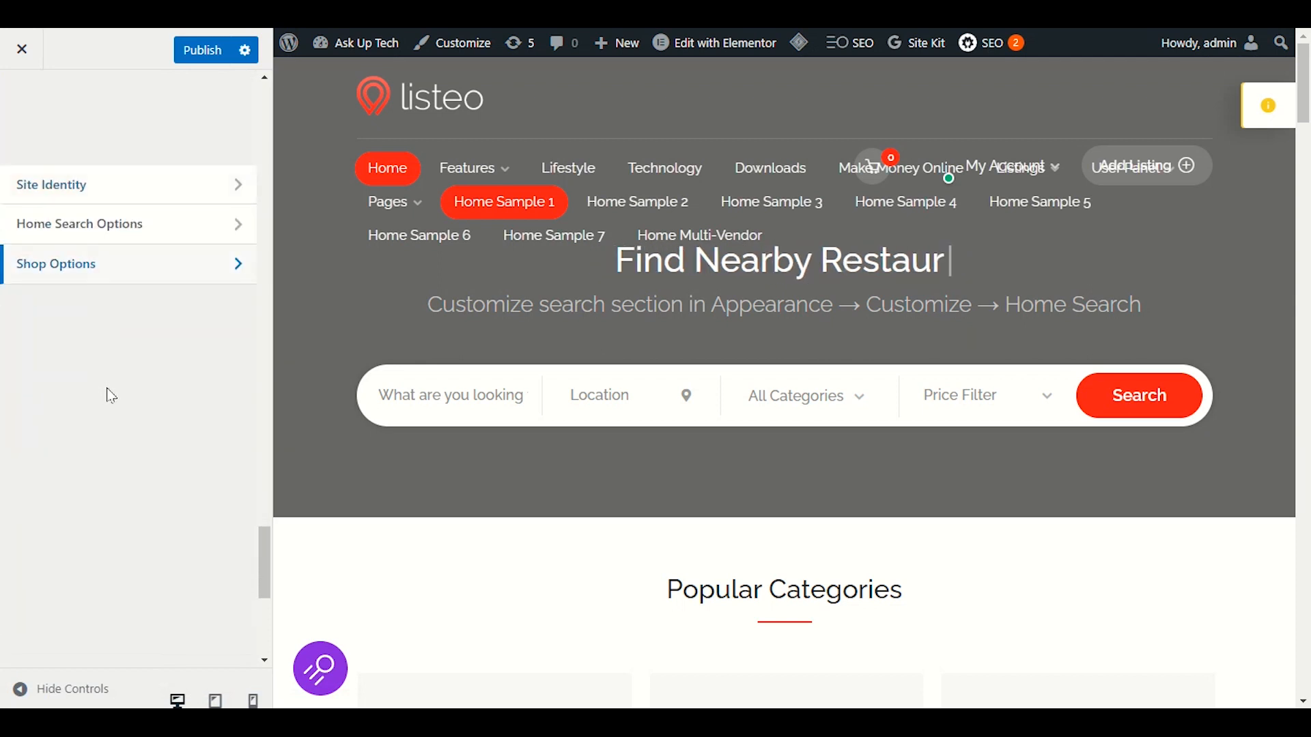
- In the Site Identity settings, replace the main logo image with the Ask Up Tech logo from the media library
left_click(179, 198)
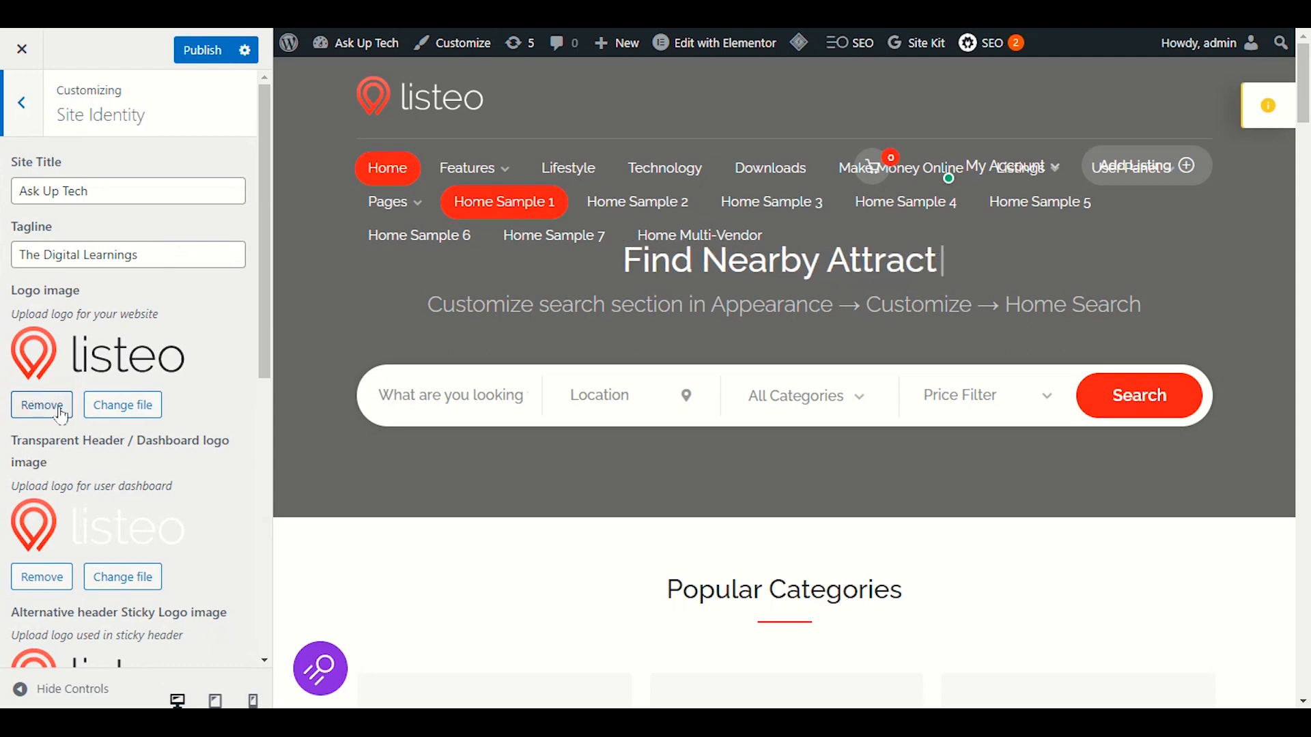
left_click(100, 418)
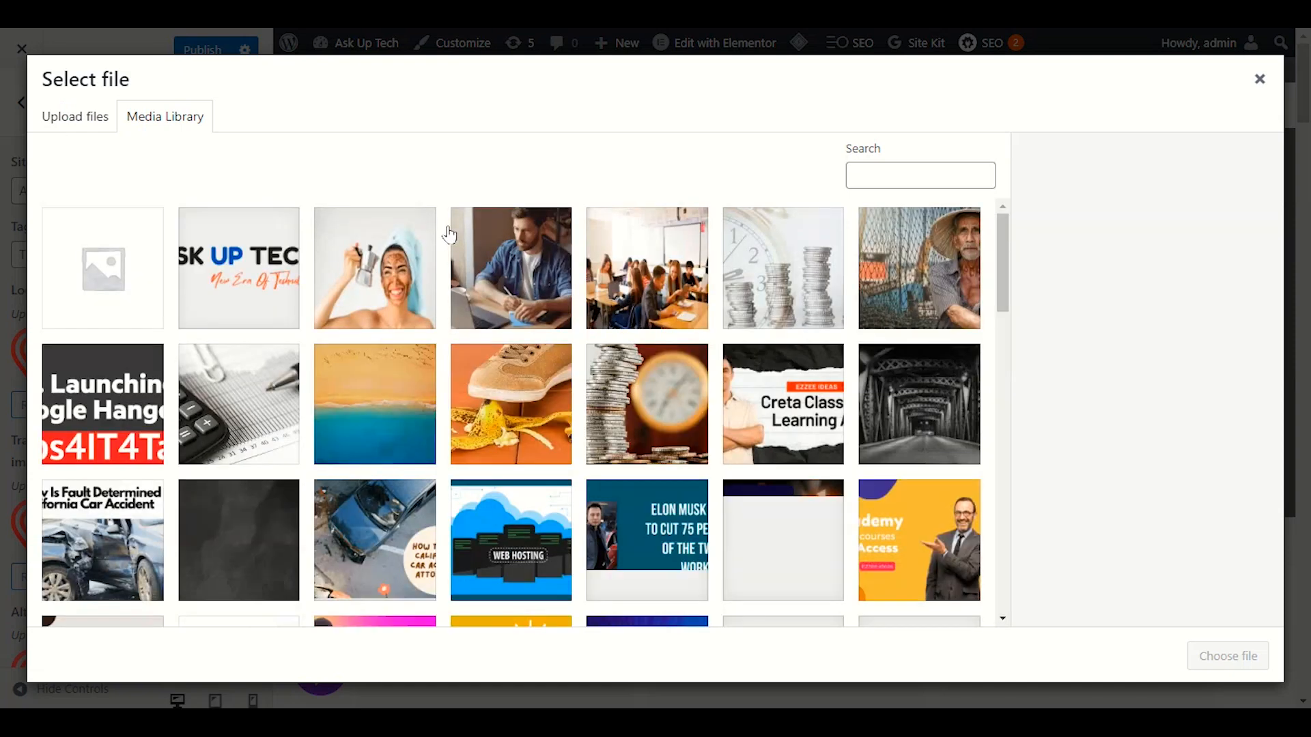
left_click(1219, 666)
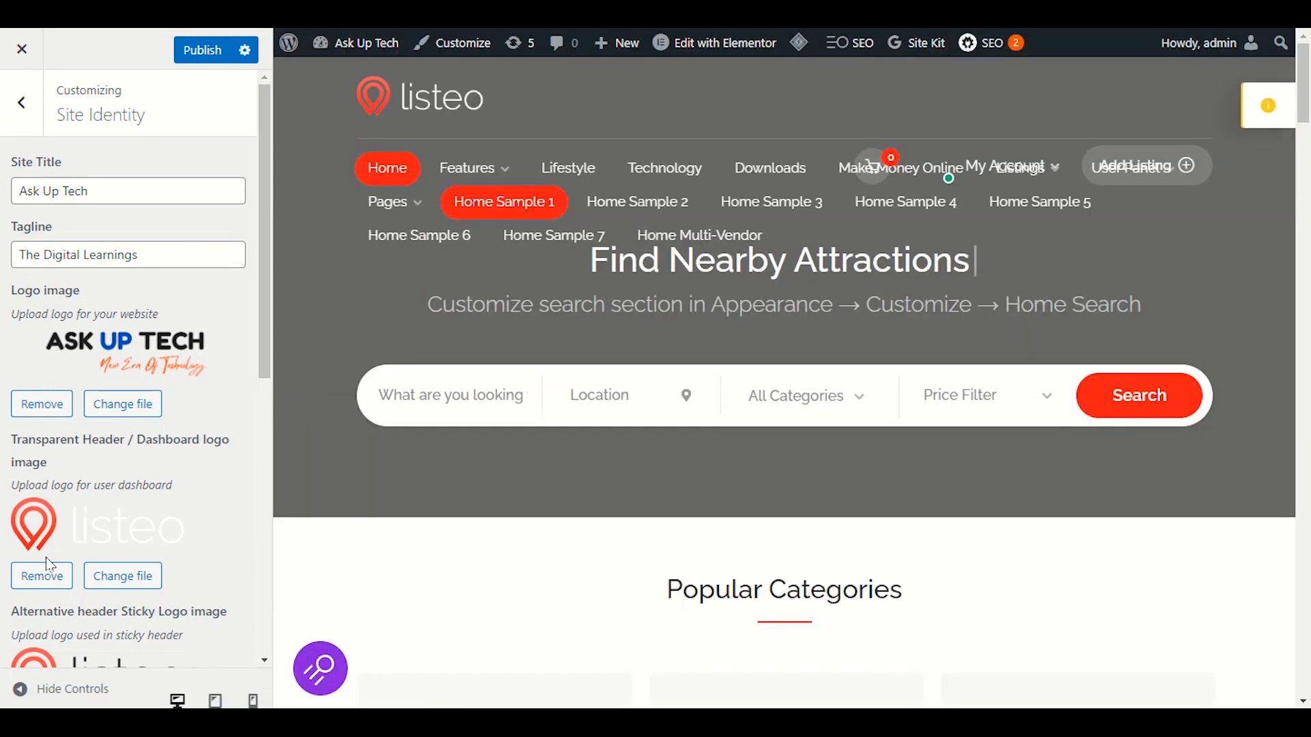
- Remove the transparent header/dashboard logo and the alternative sticky header logo from the site identity
left_click(45, 571)
scroll(176, 402, "down", 3)
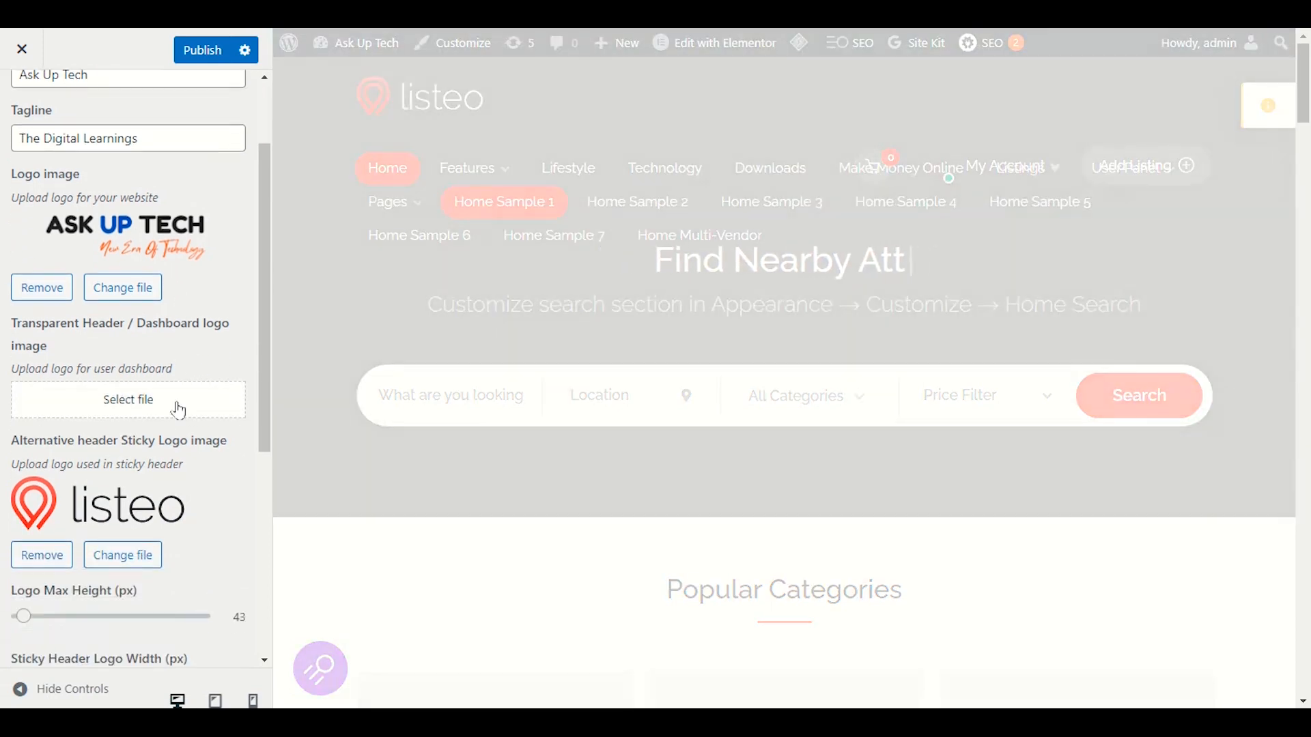
left_click(42, 488)
scroll(175, 420, "down", 3)
scroll(179, 430, "up", 6)
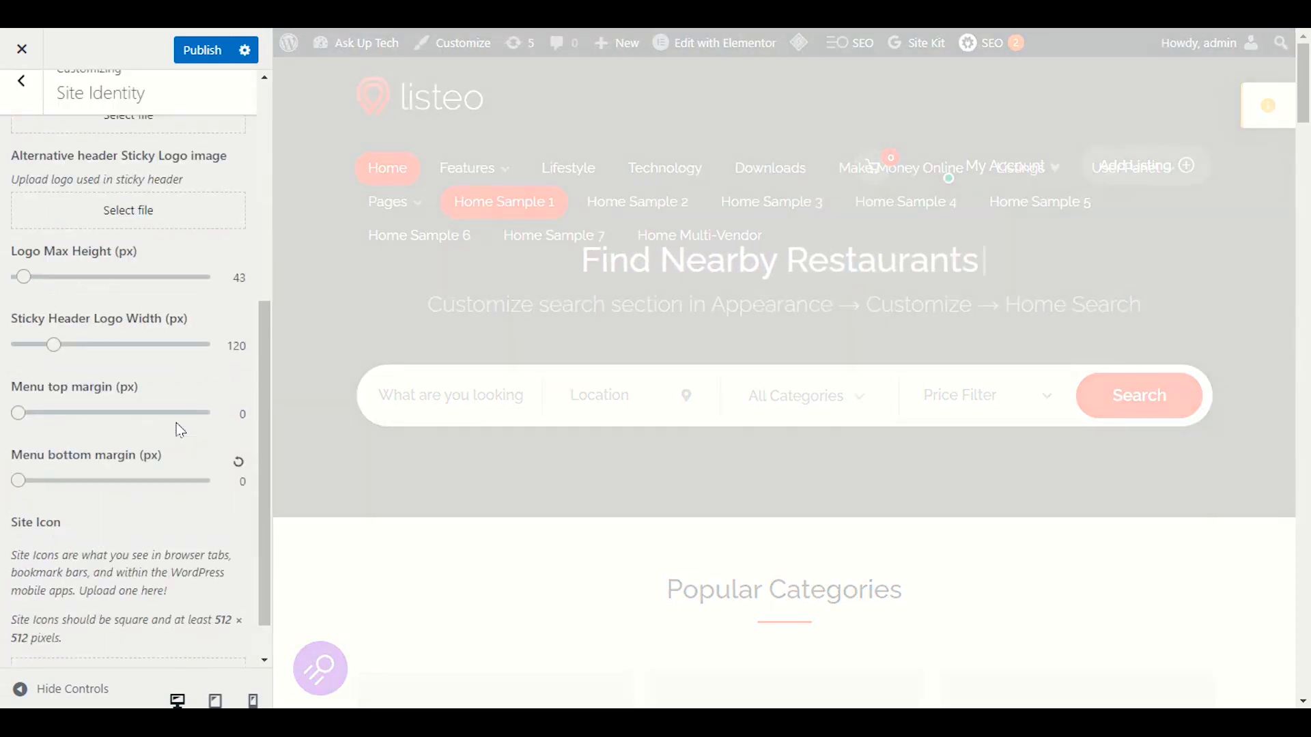
- Publish the site identity changes and check the logo size and menu margin settings
left_click(190, 60)
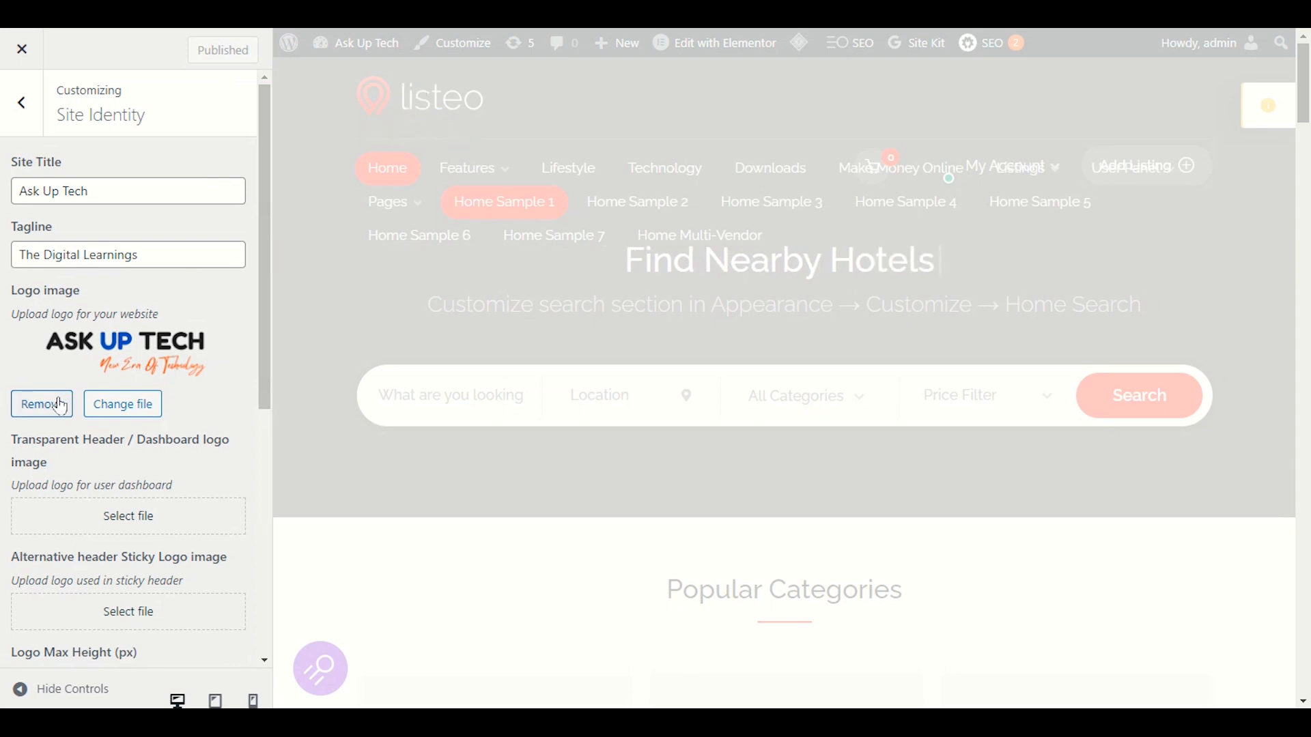
scroll(60, 406, "down", 3)
scroll(60, 409, "up", 4)
scroll(120, 432, "down", 4)
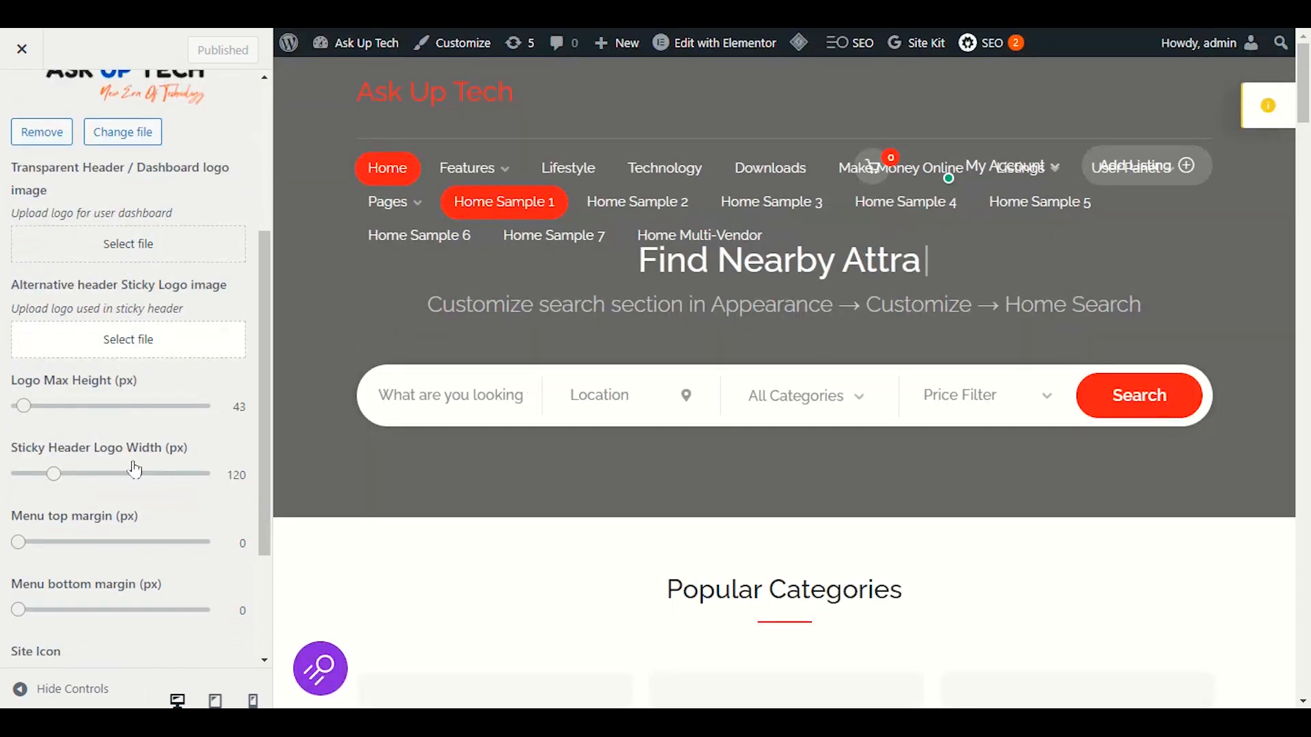
- Remove the main logo image from the site identity, publish the change, and check the header in the preview
scroll(134, 470, "down", 2)
scroll(143, 474, "up", 6)
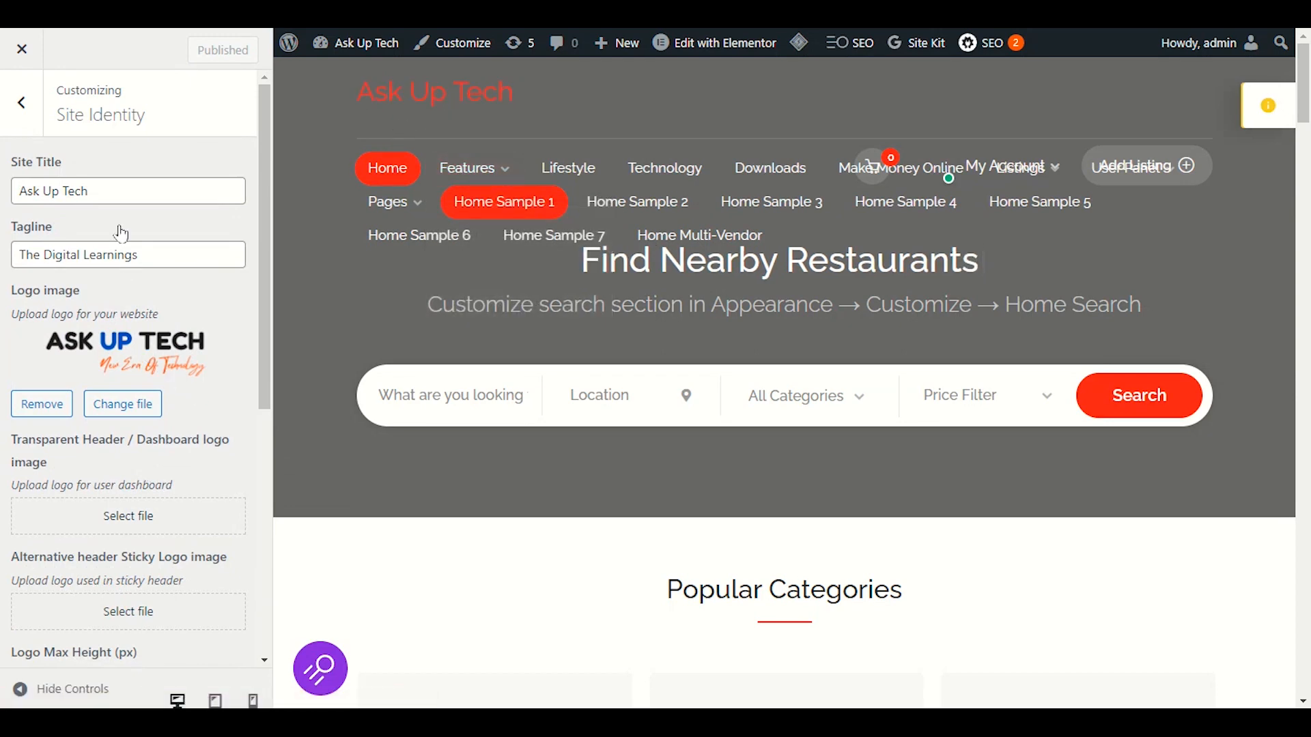
left_click(42, 403)
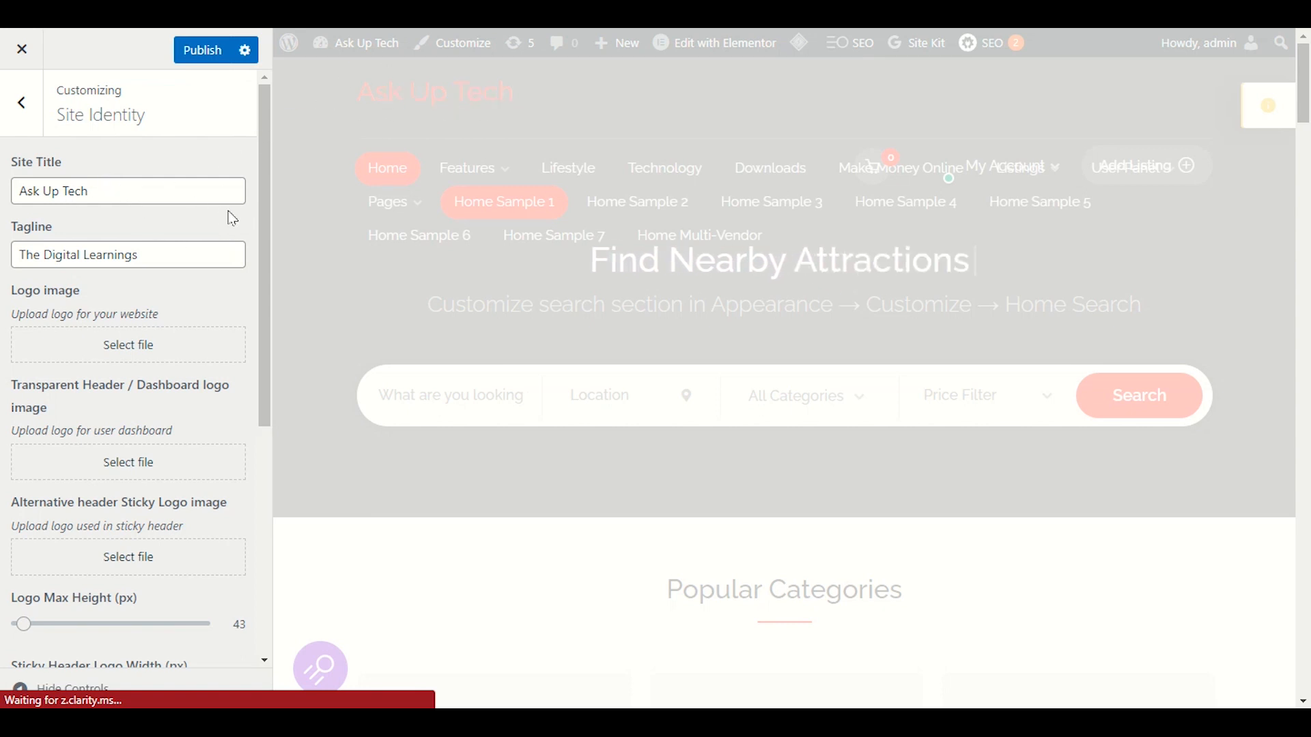
scroll(202, 392, "down", 4)
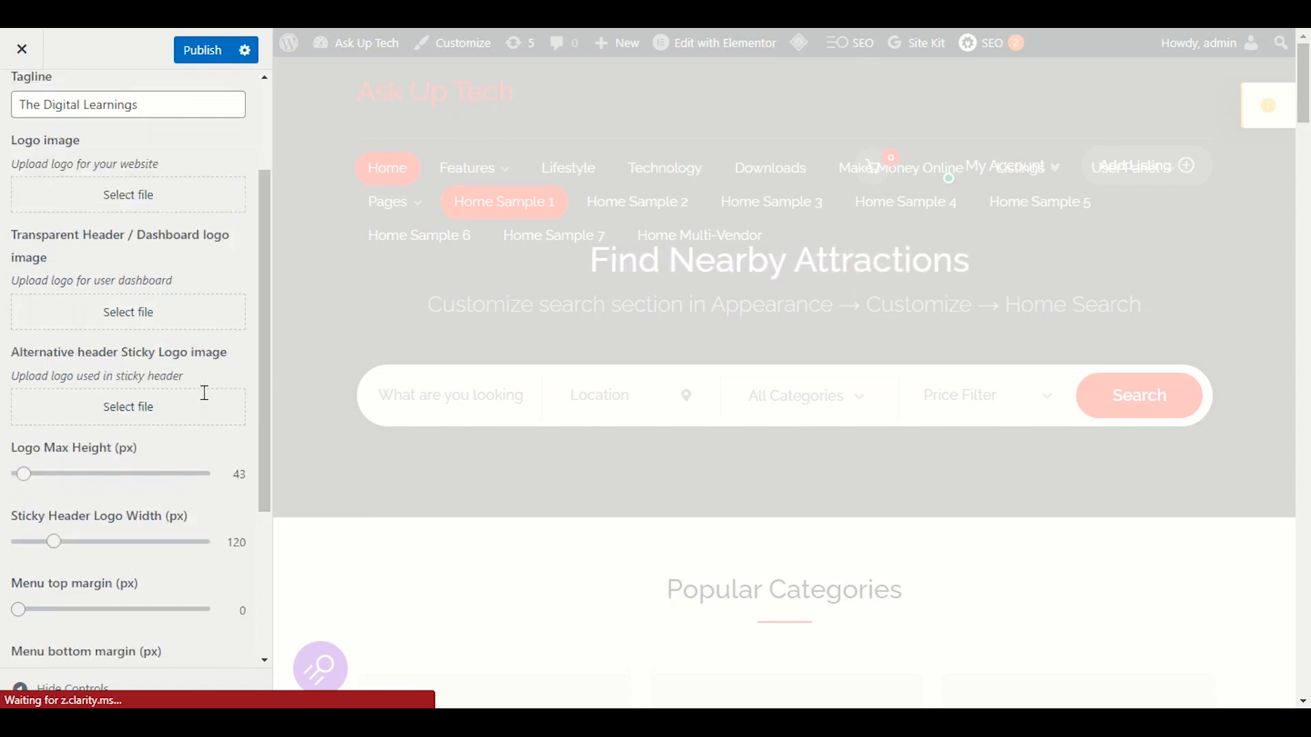
scroll(219, 423, "down", 2)
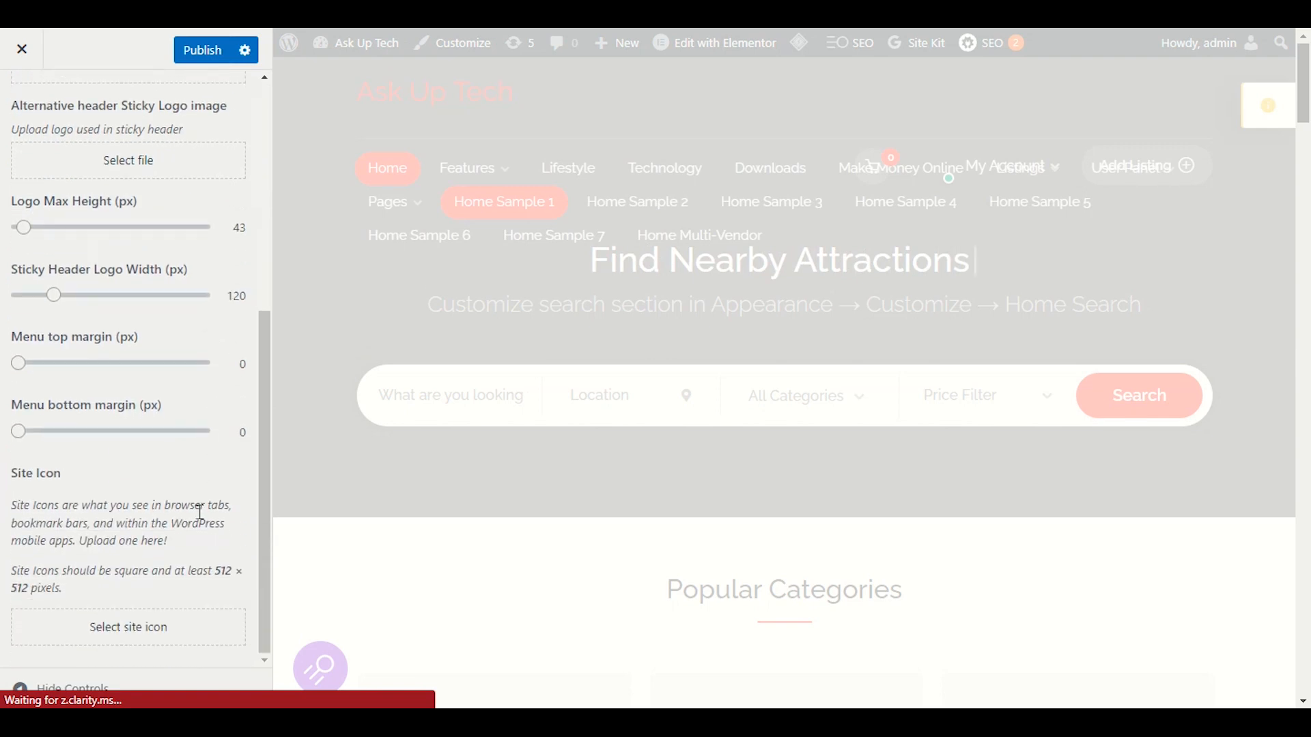
scroll(175, 503, "up", 6)
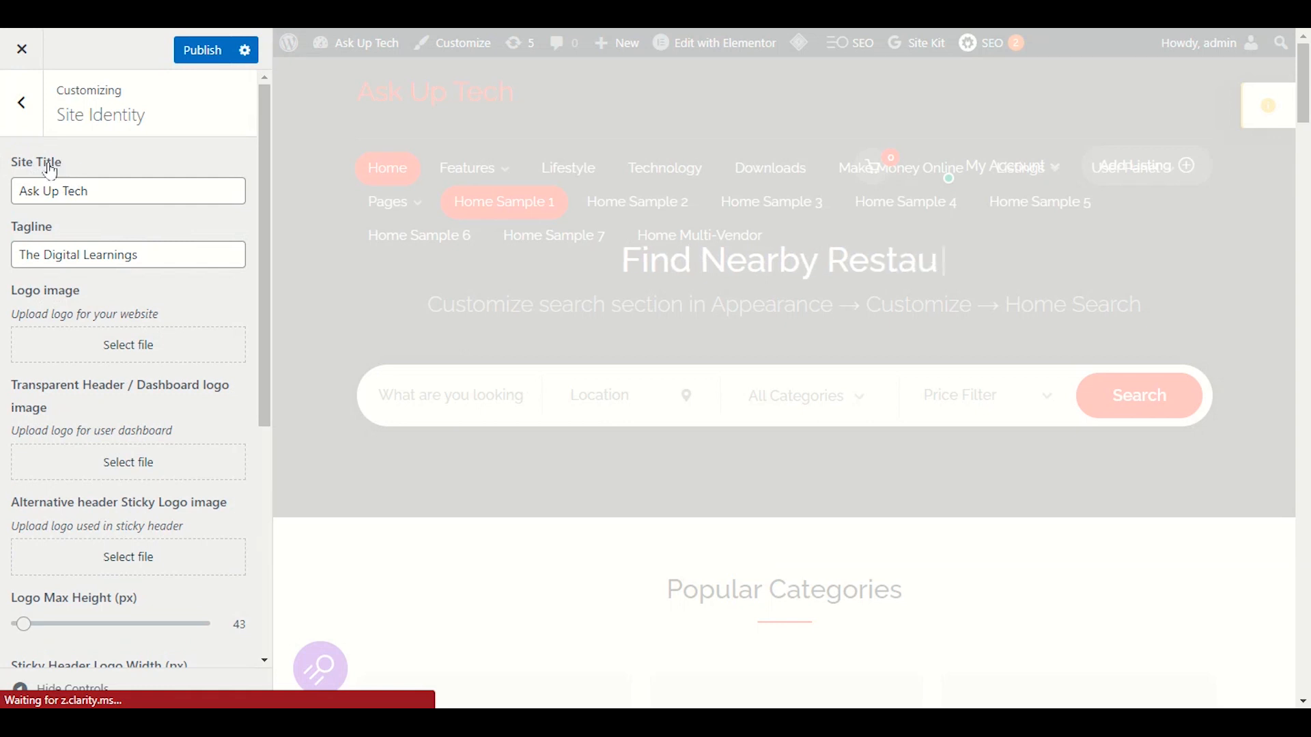
left_click(205, 50)
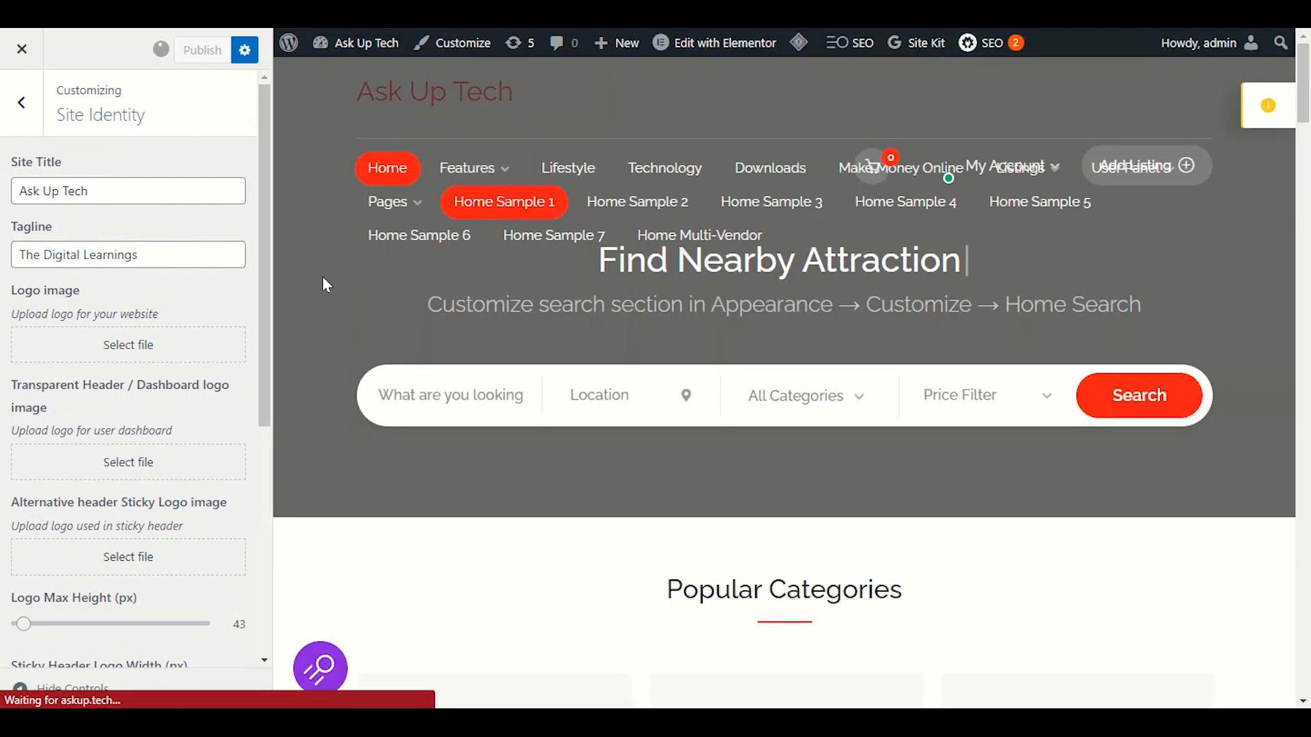
mouse_move(395, 202)
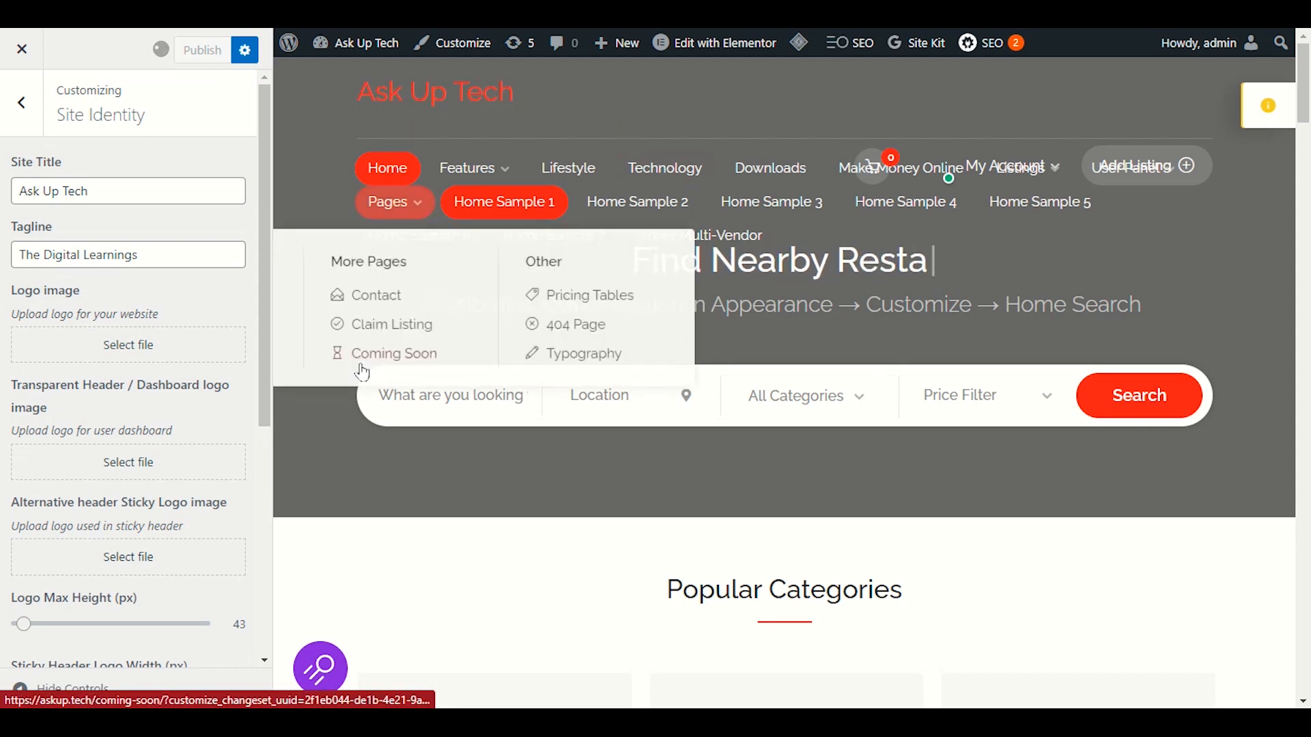
mouse_move(512, 175)
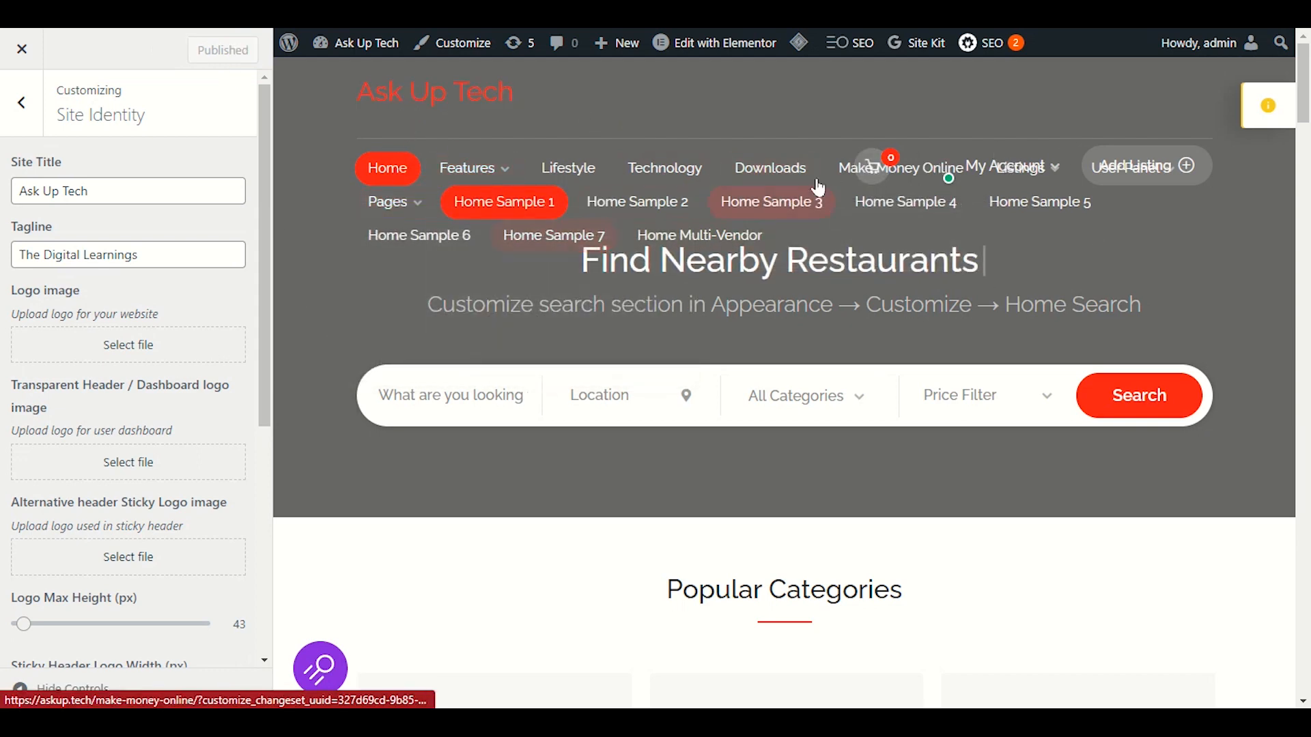
- Leave the site identity settings and open the Main Menu from the list of site menus
left_click(22, 103)
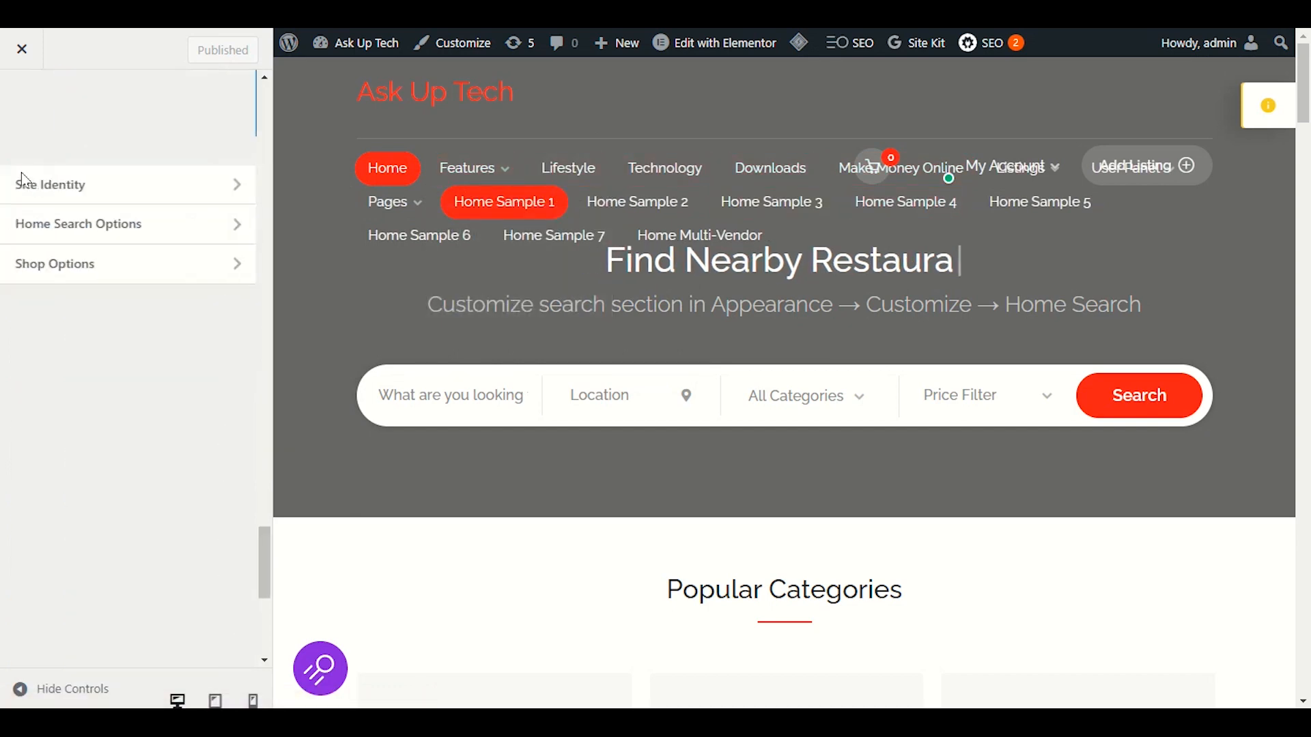
scroll(183, 527, "down", 2)
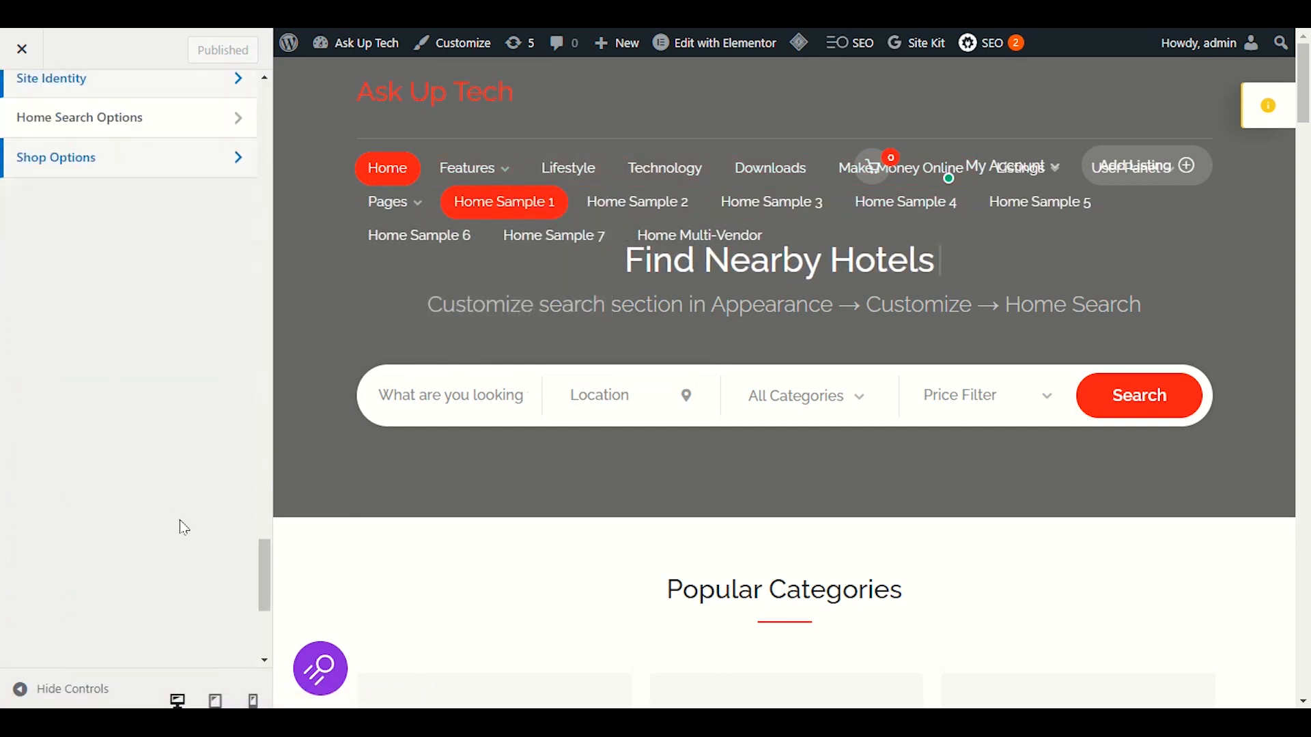
scroll(183, 527, "down", 3)
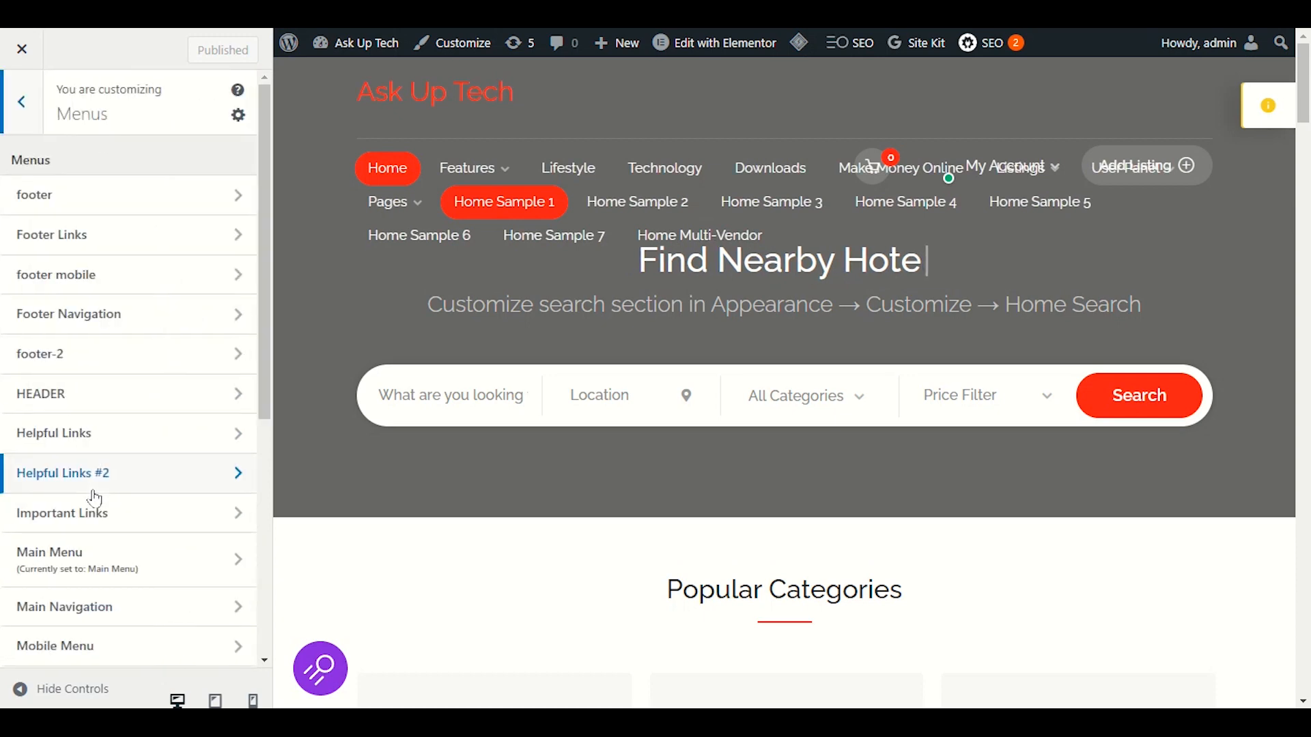
scroll(205, 286, "down", 3)
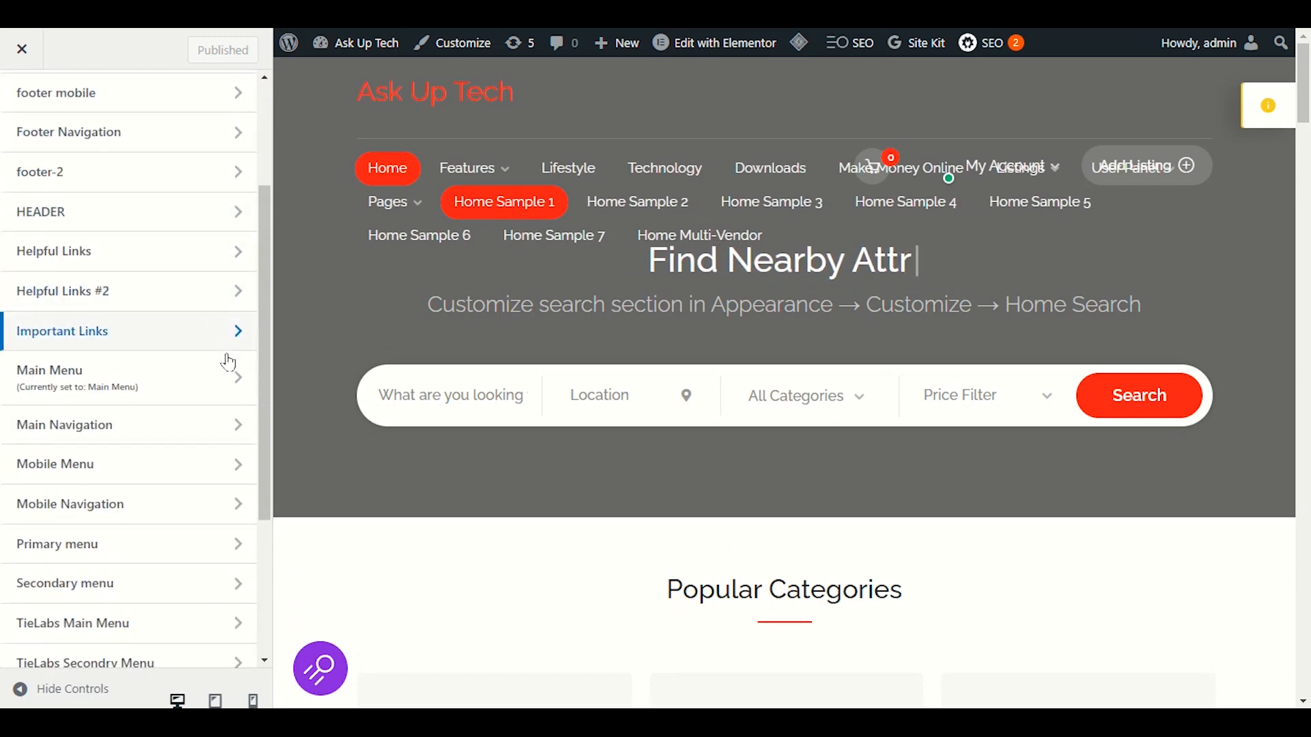
left_click(194, 379)
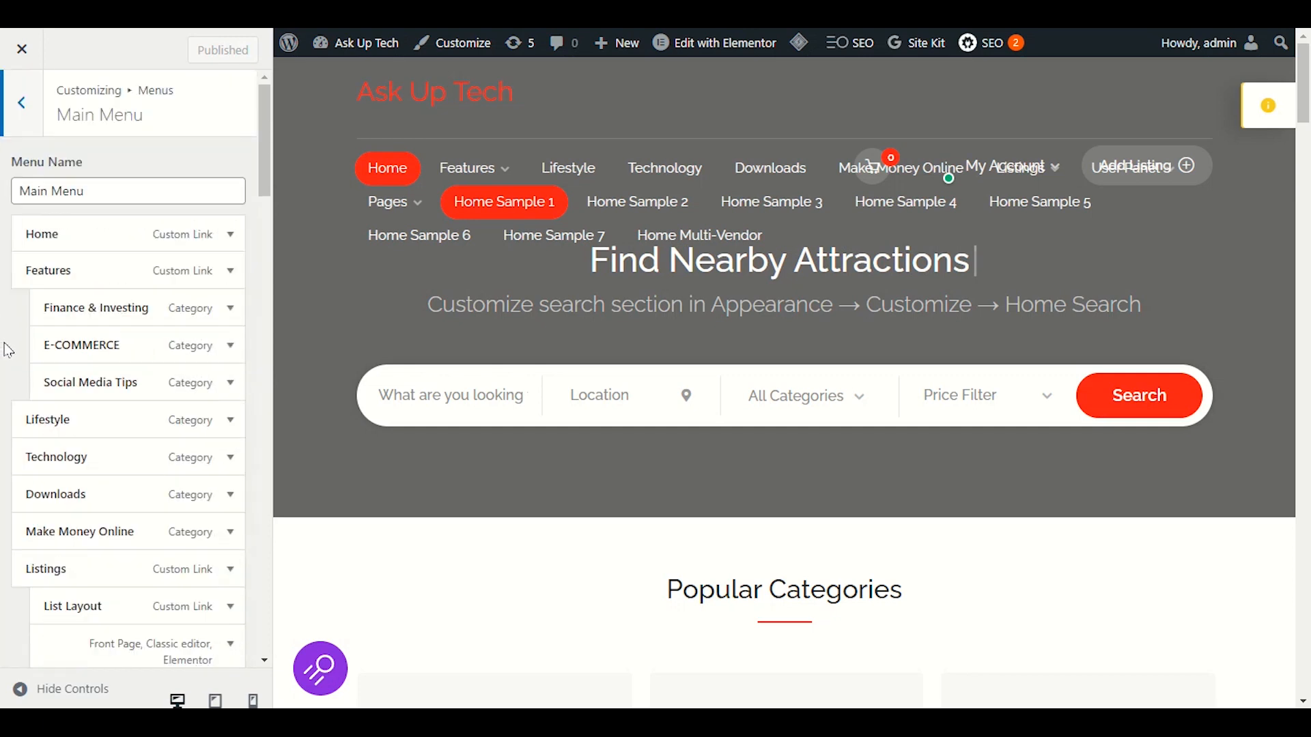
- Examine the Main Menu's items and their nesting, from Home and Features through the Listings and User Panel entries
scroll(11, 358, "down", 2)
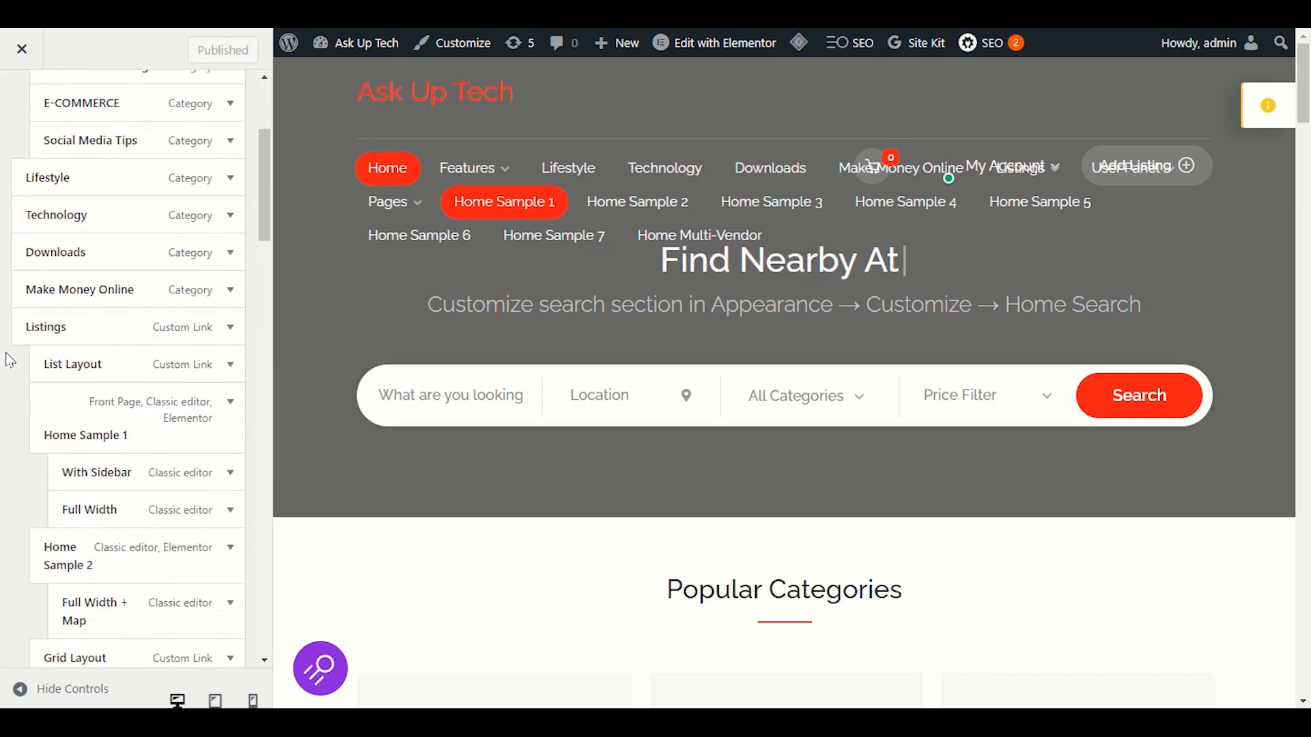
scroll(12, 360, "down", 1)
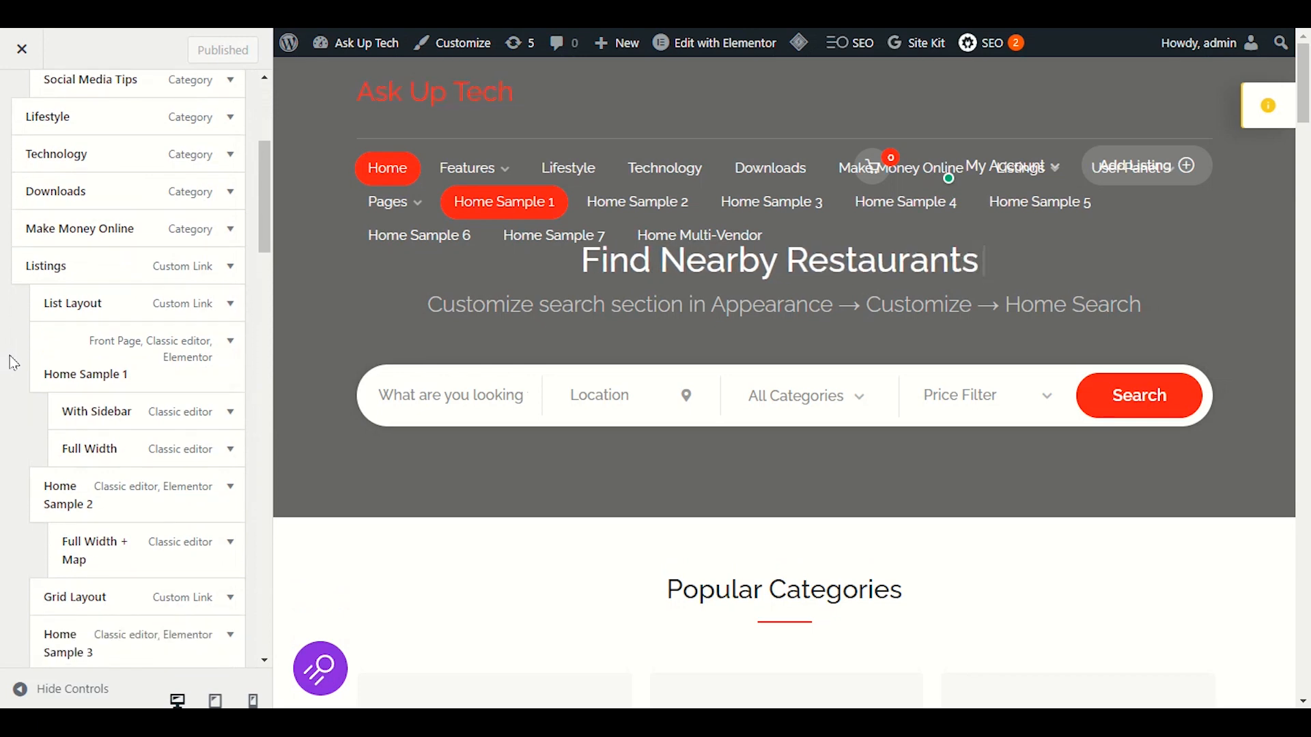
scroll(12, 362, "up", 3)
scroll(14, 365, "up", 1)
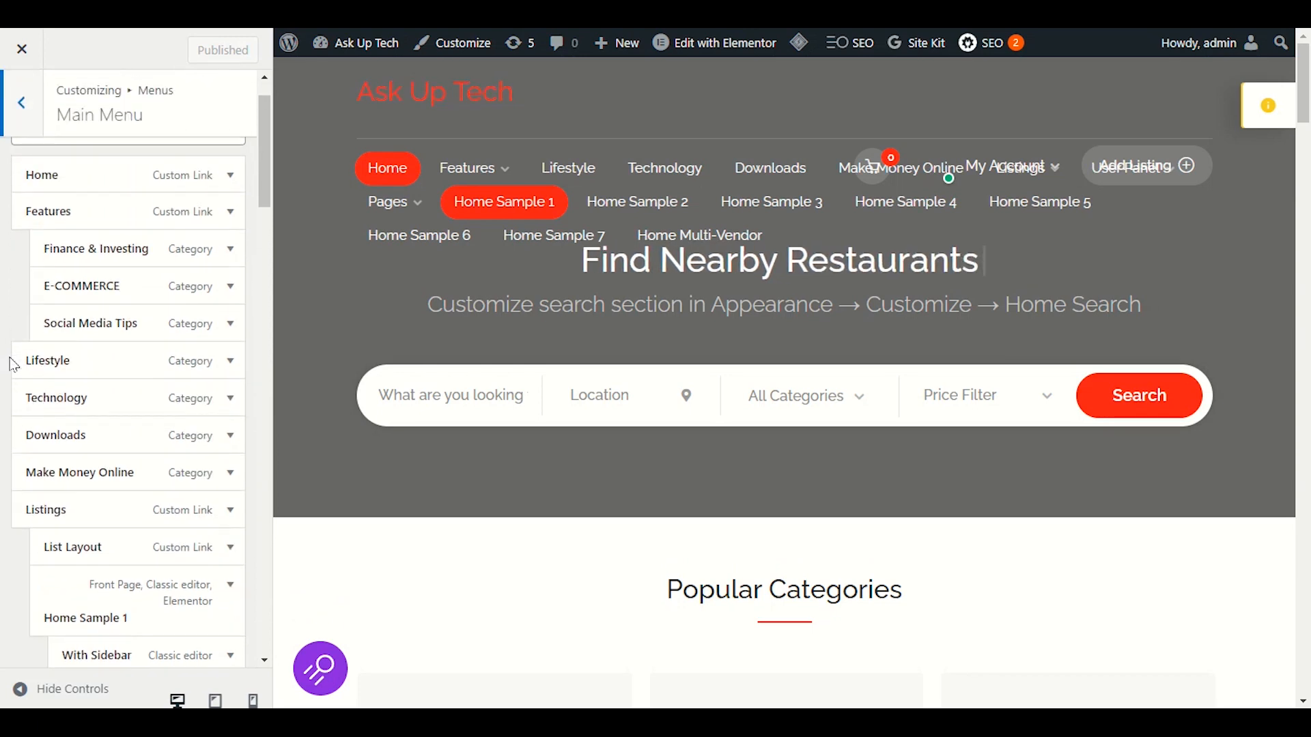
scroll(14, 365, "up", 1)
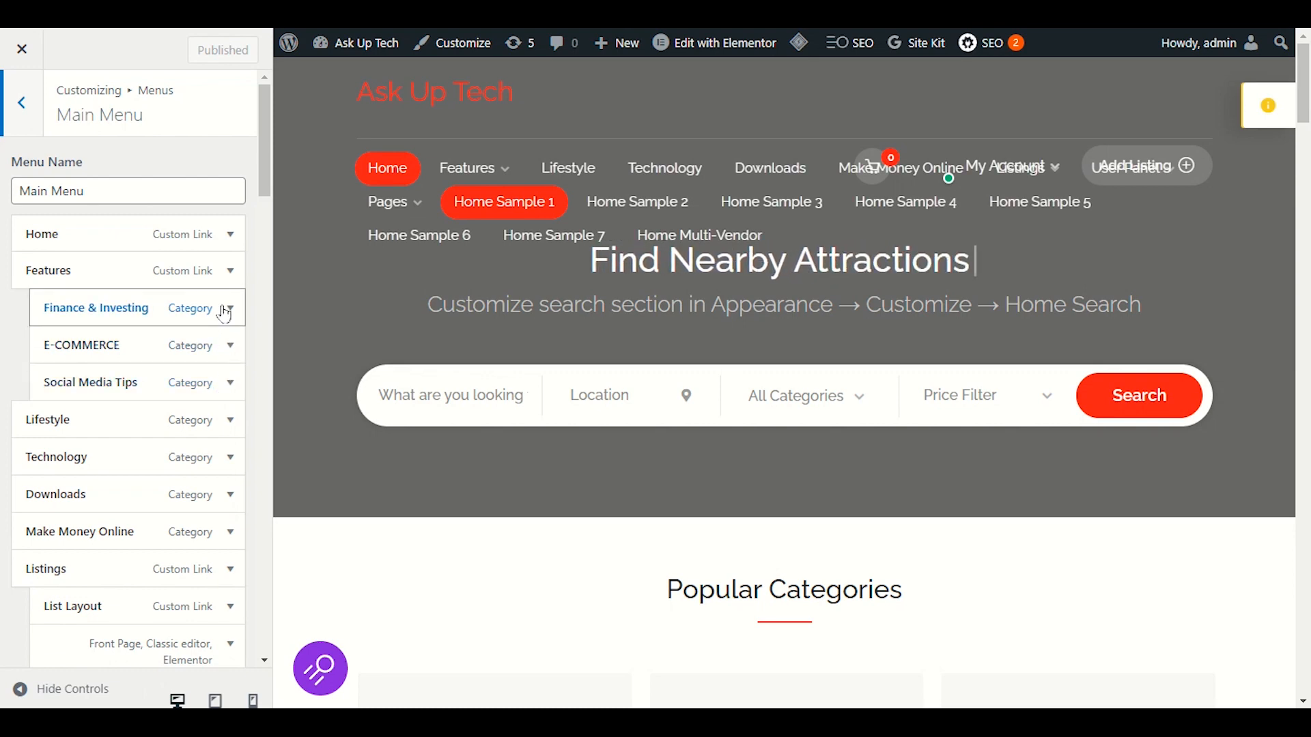
scroll(217, 393, "down", 1)
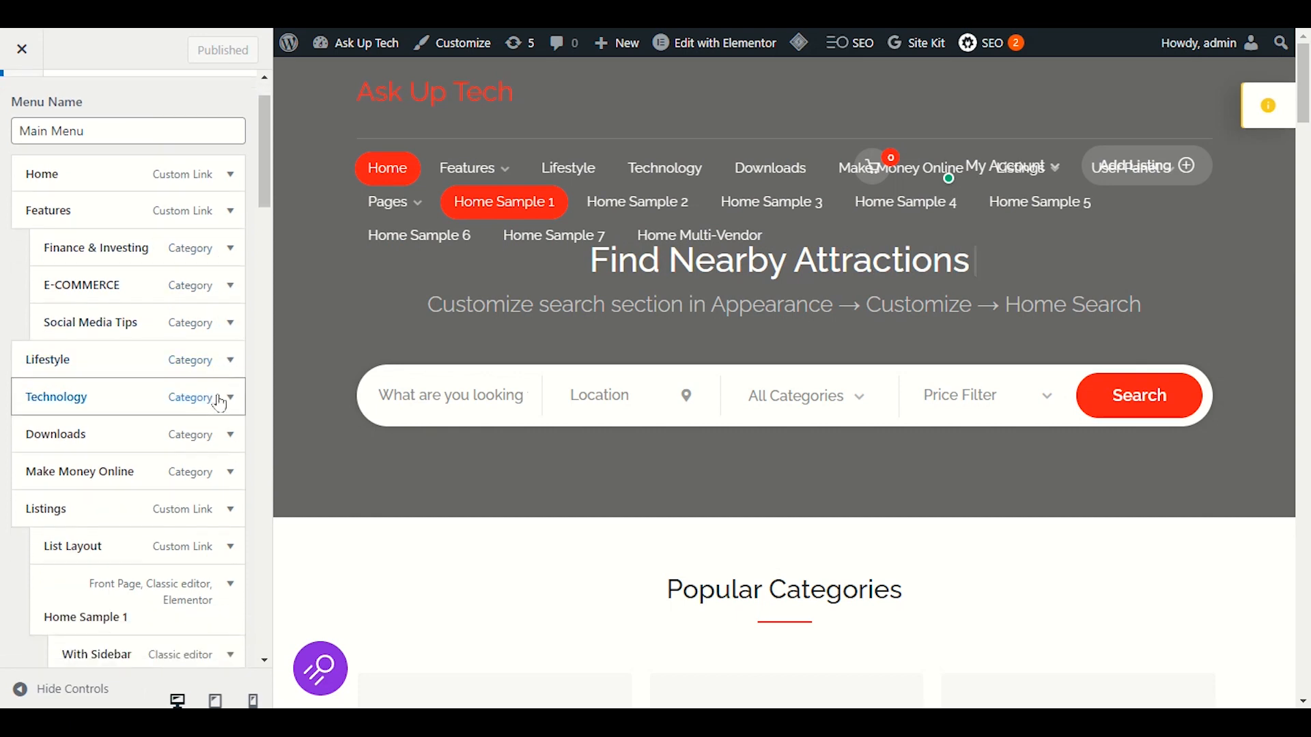
scroll(219, 362, "down", 2)
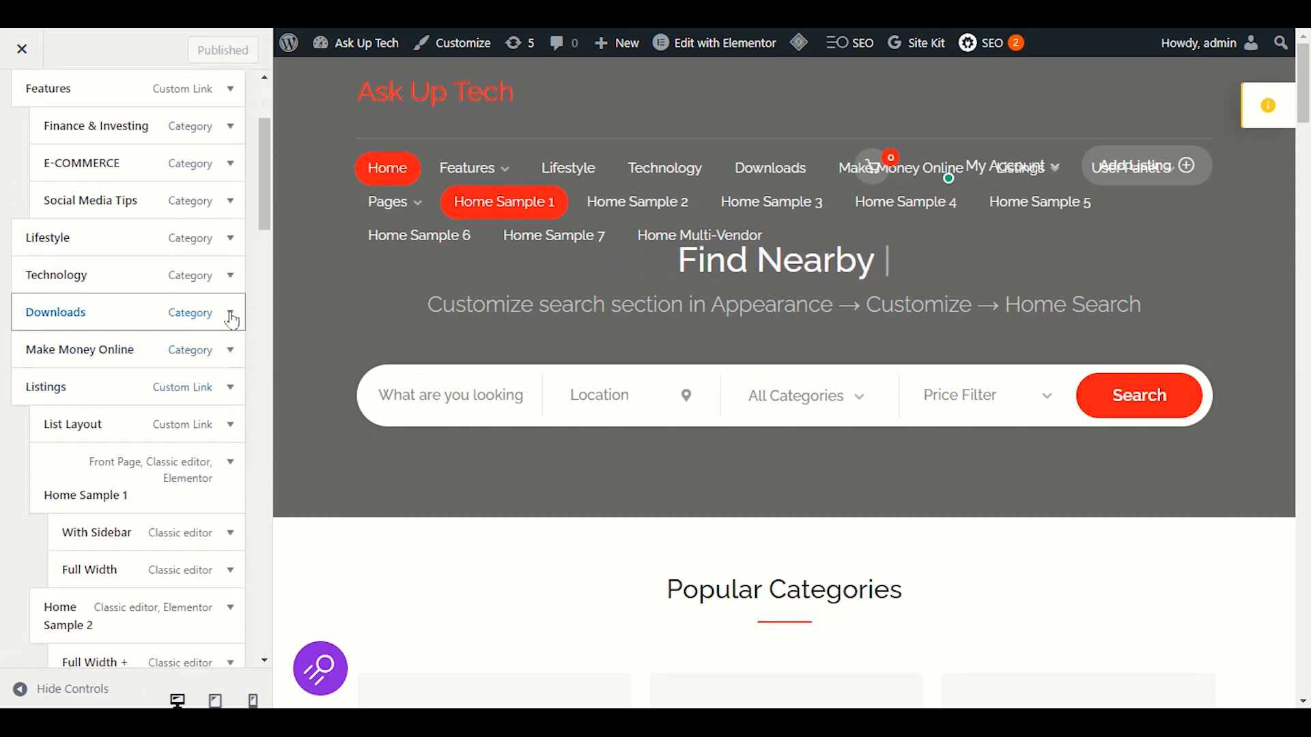
scroll(229, 362, "down", 2)
scroll(226, 371, "up", 5)
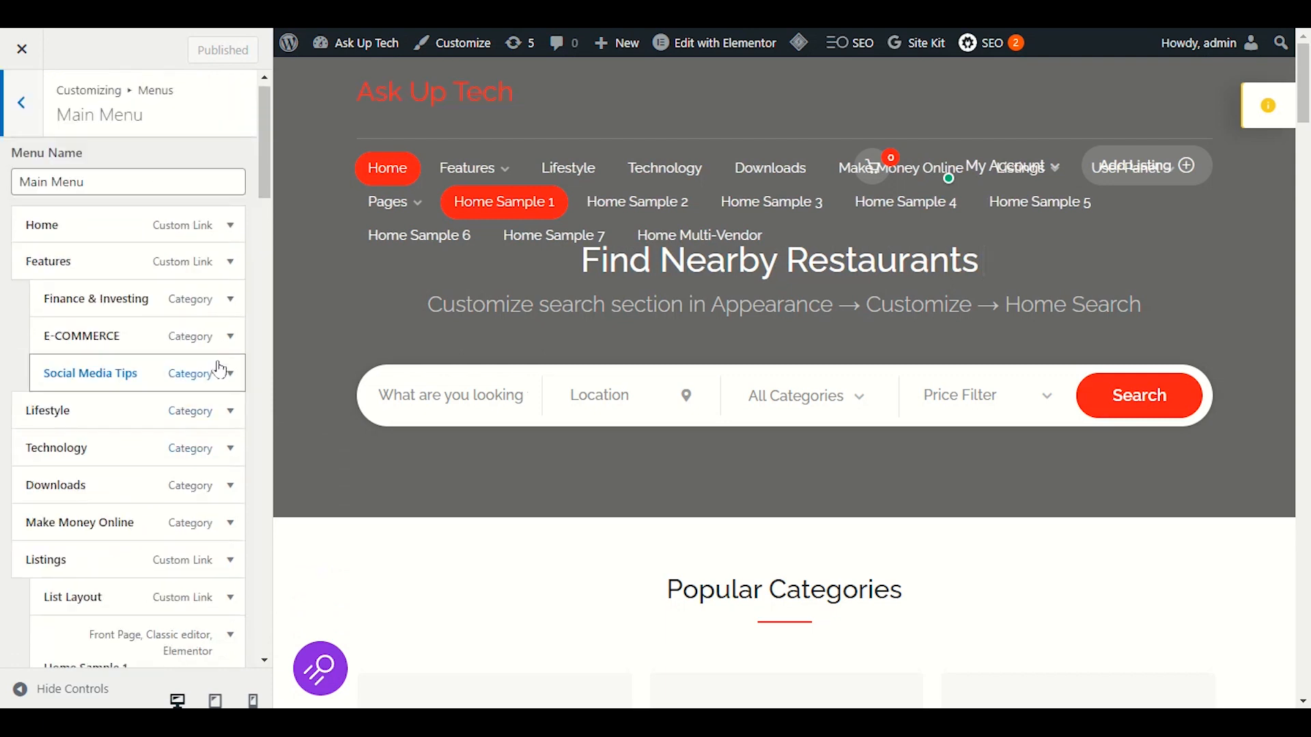
scroll(228, 366, "down", 7)
scroll(228, 366, "up", 7)
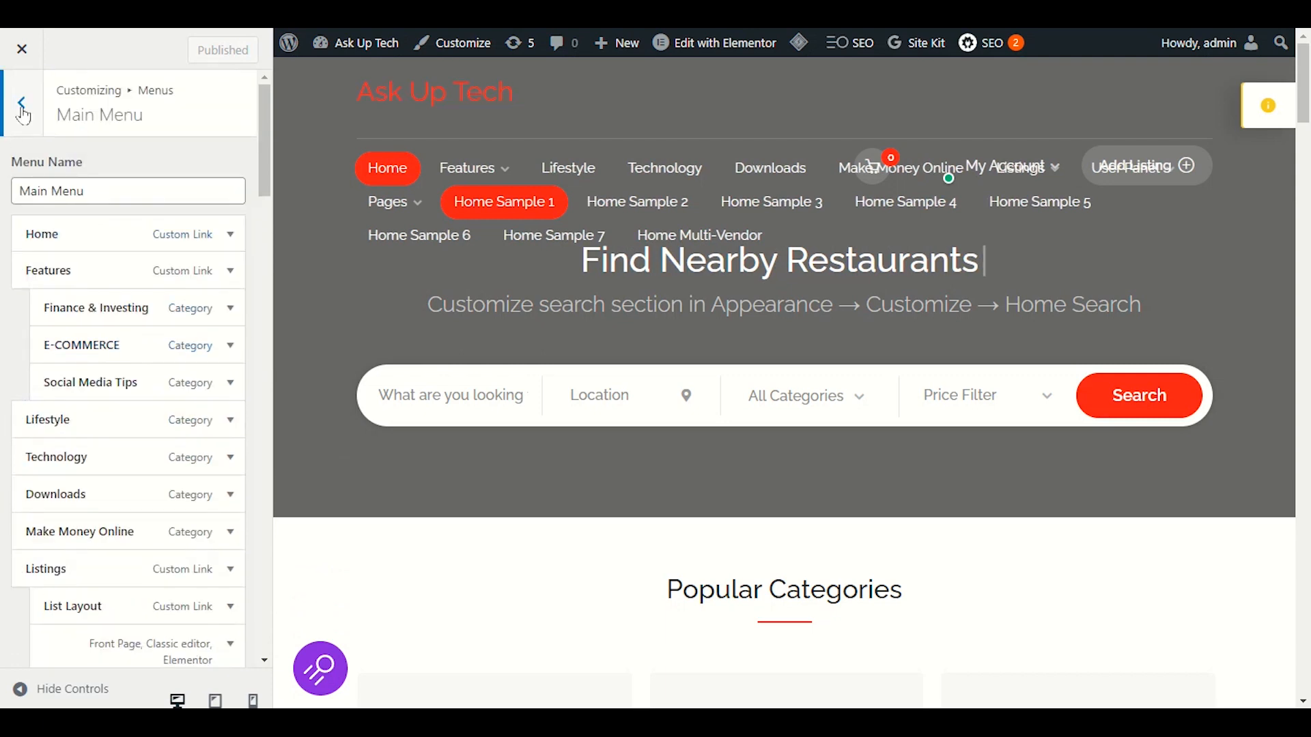
scroll(161, 468, "down", 20)
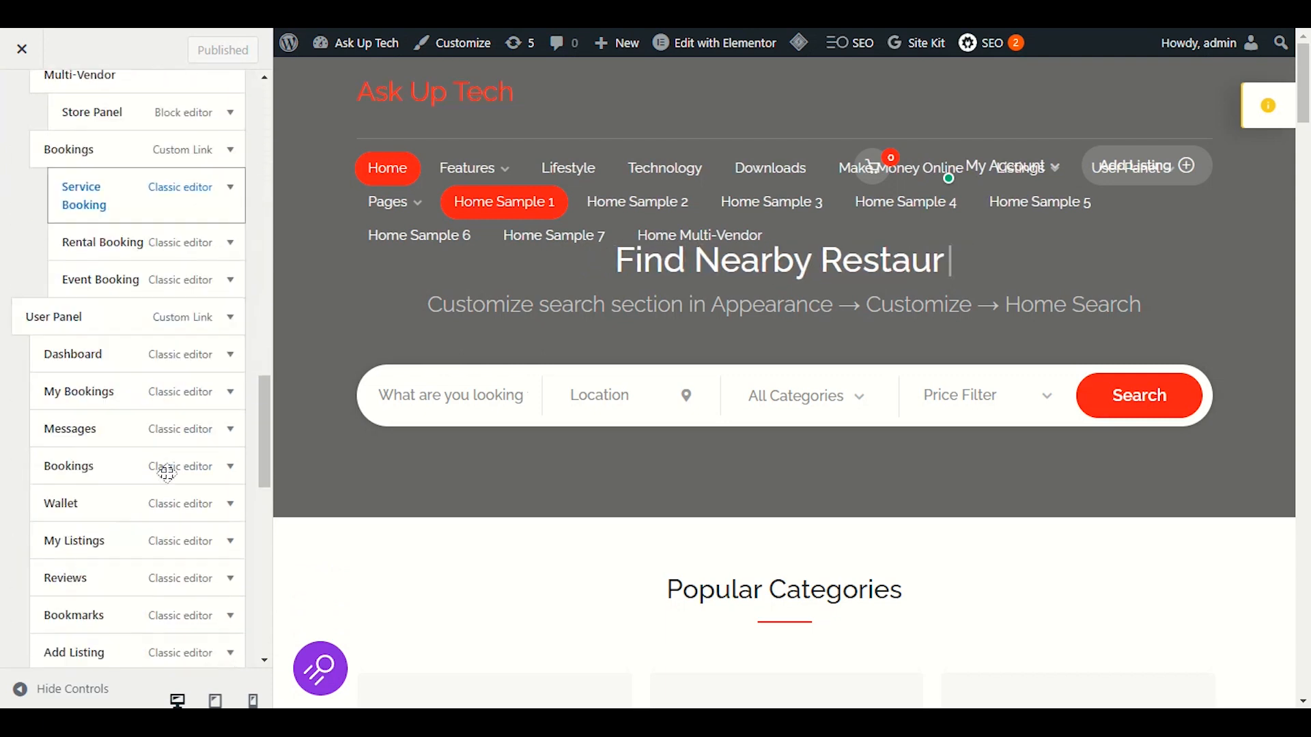
scroll(167, 474, "up", 20)
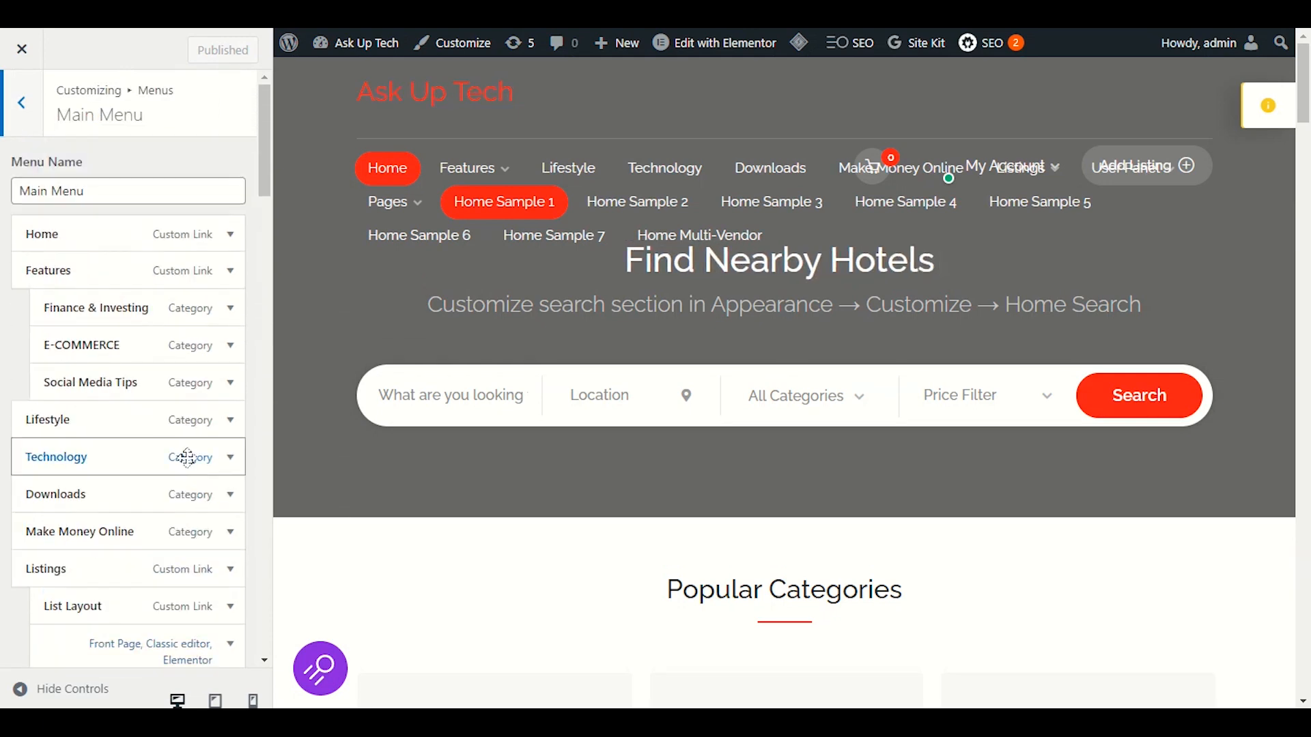
- Return to the list of menus, open the Primary menu, and remove its Blog item
left_click(35, 117)
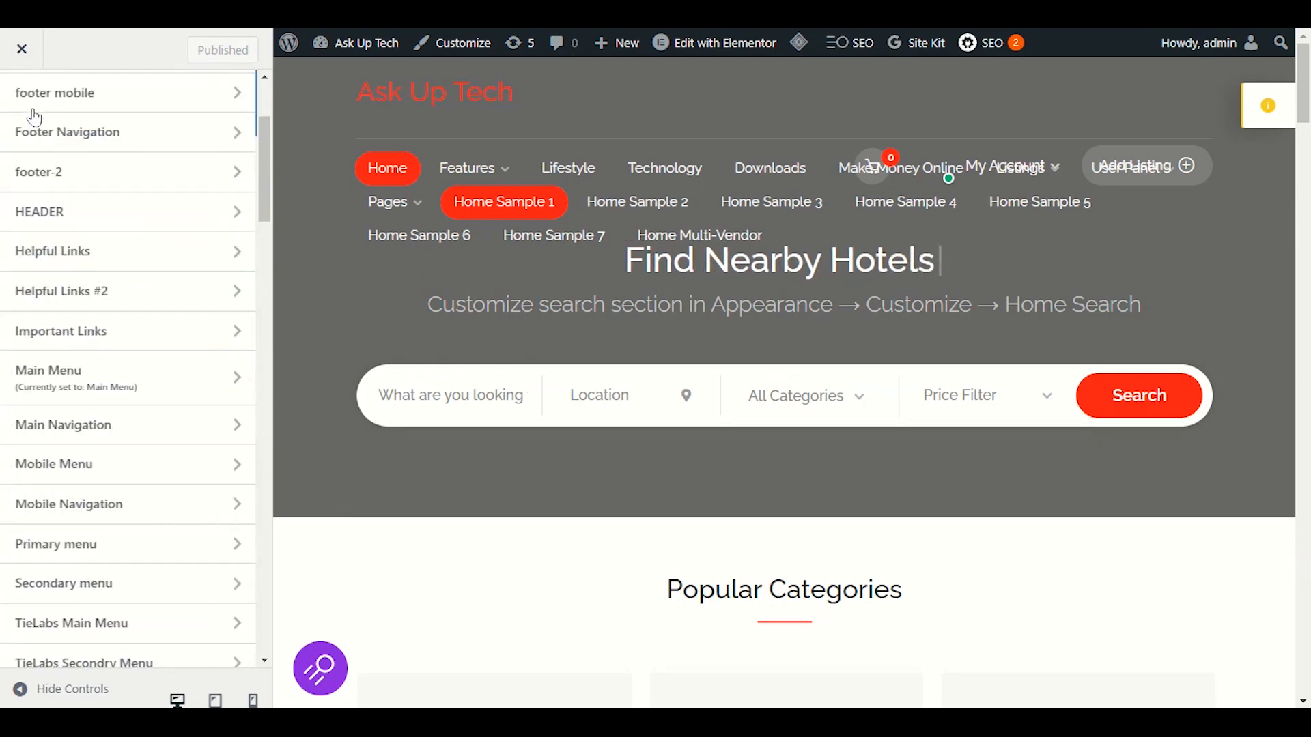
scroll(75, 516, "down", 3)
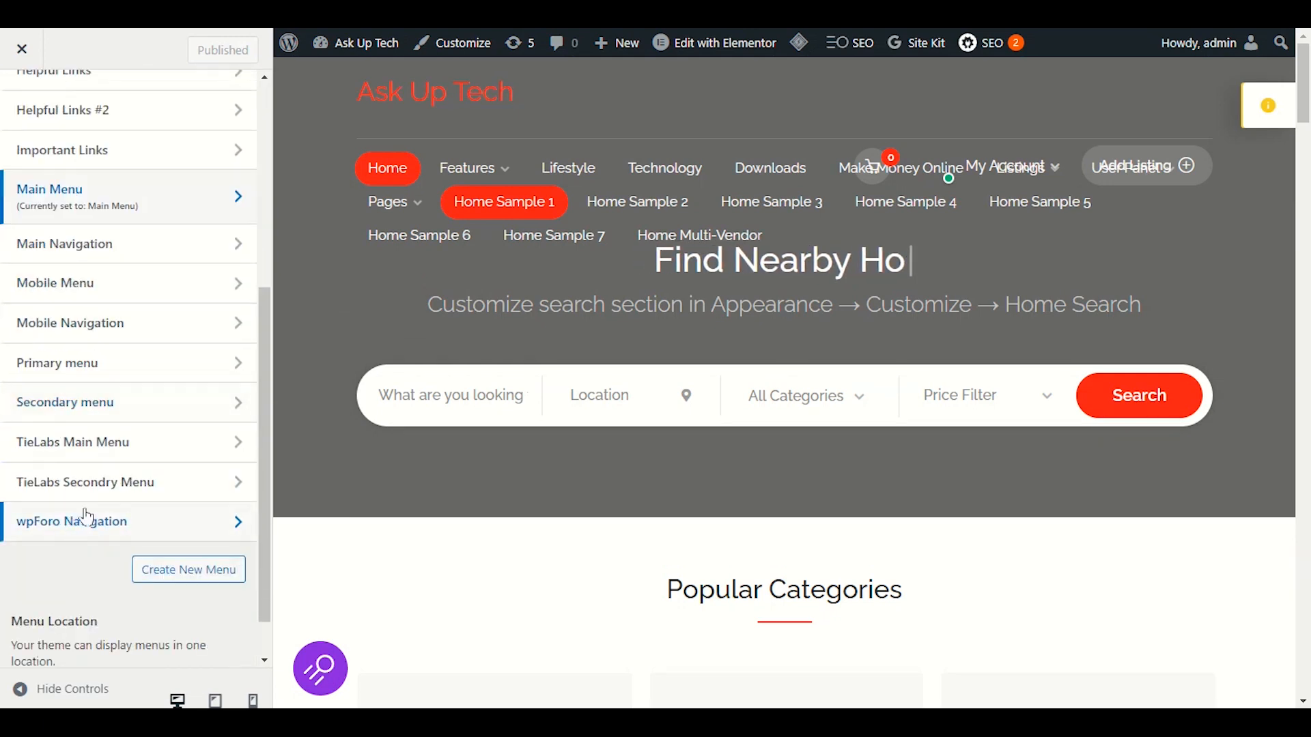
scroll(123, 355, "up", 5)
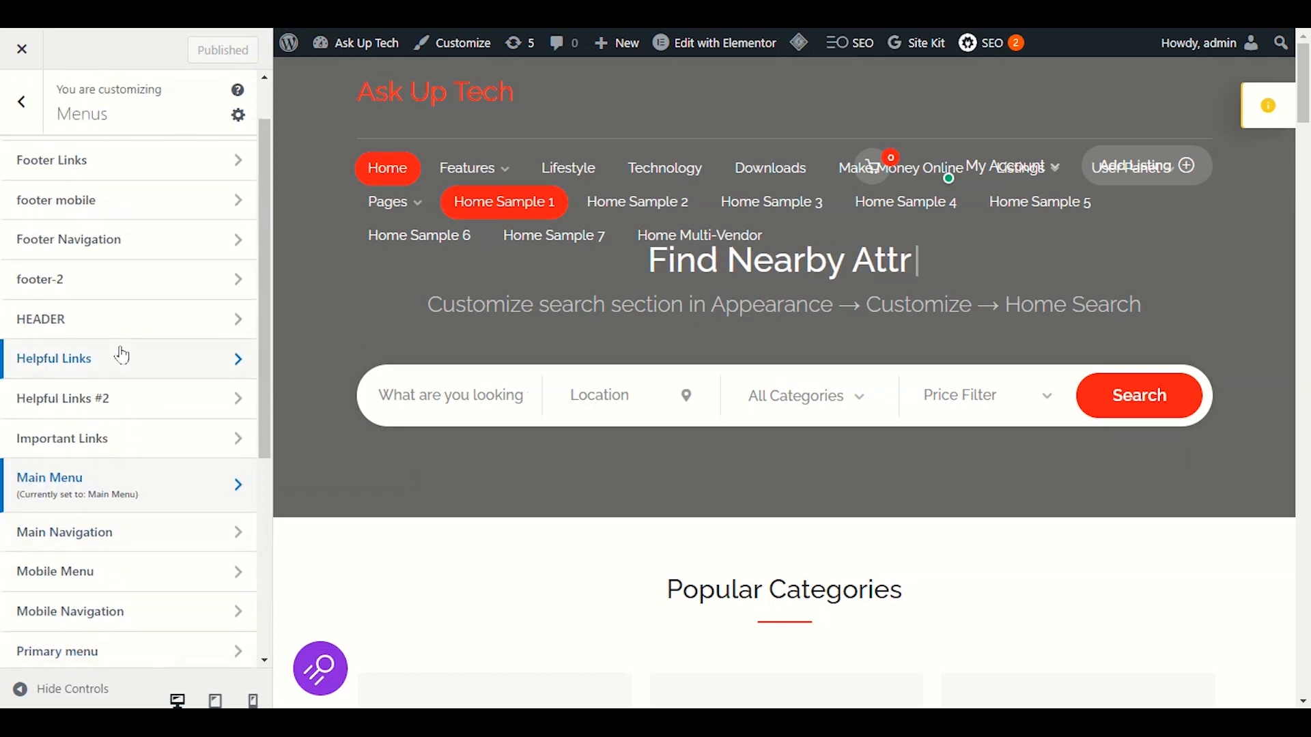
scroll(123, 355, "down", 5)
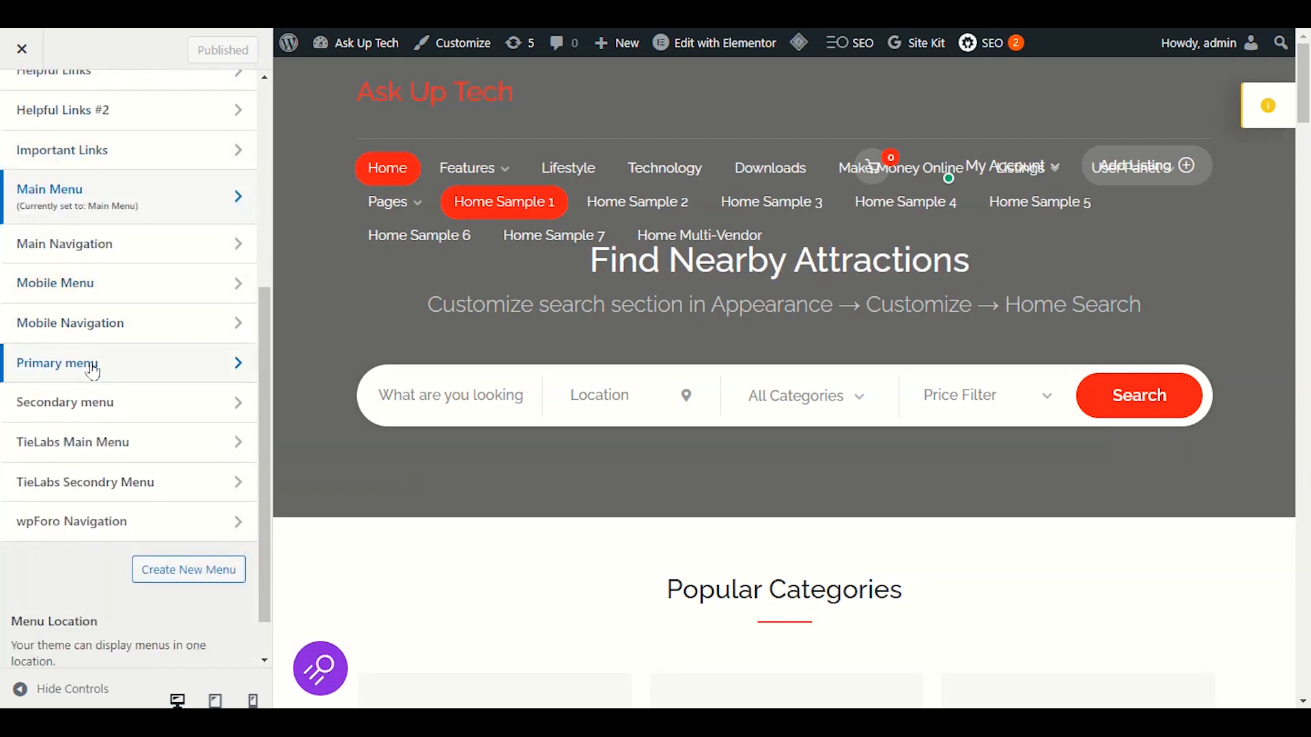
left_click(154, 359)
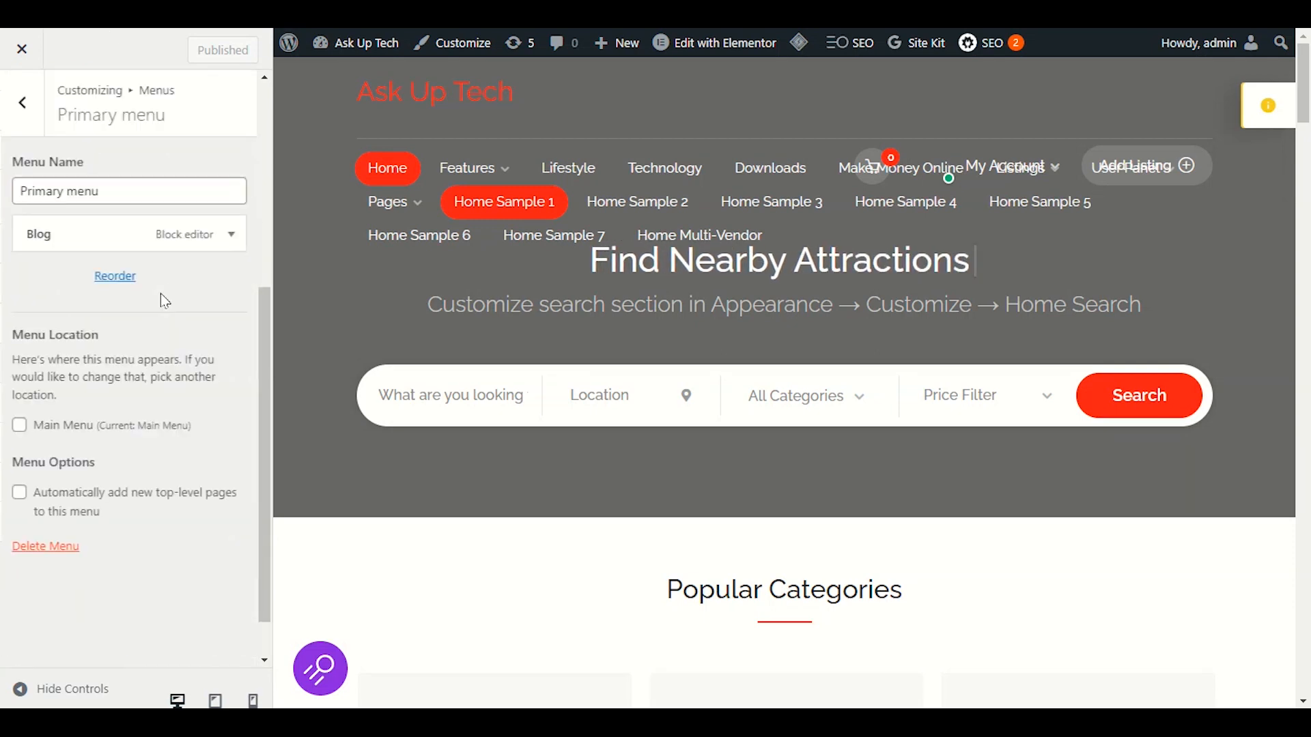
left_click(245, 234)
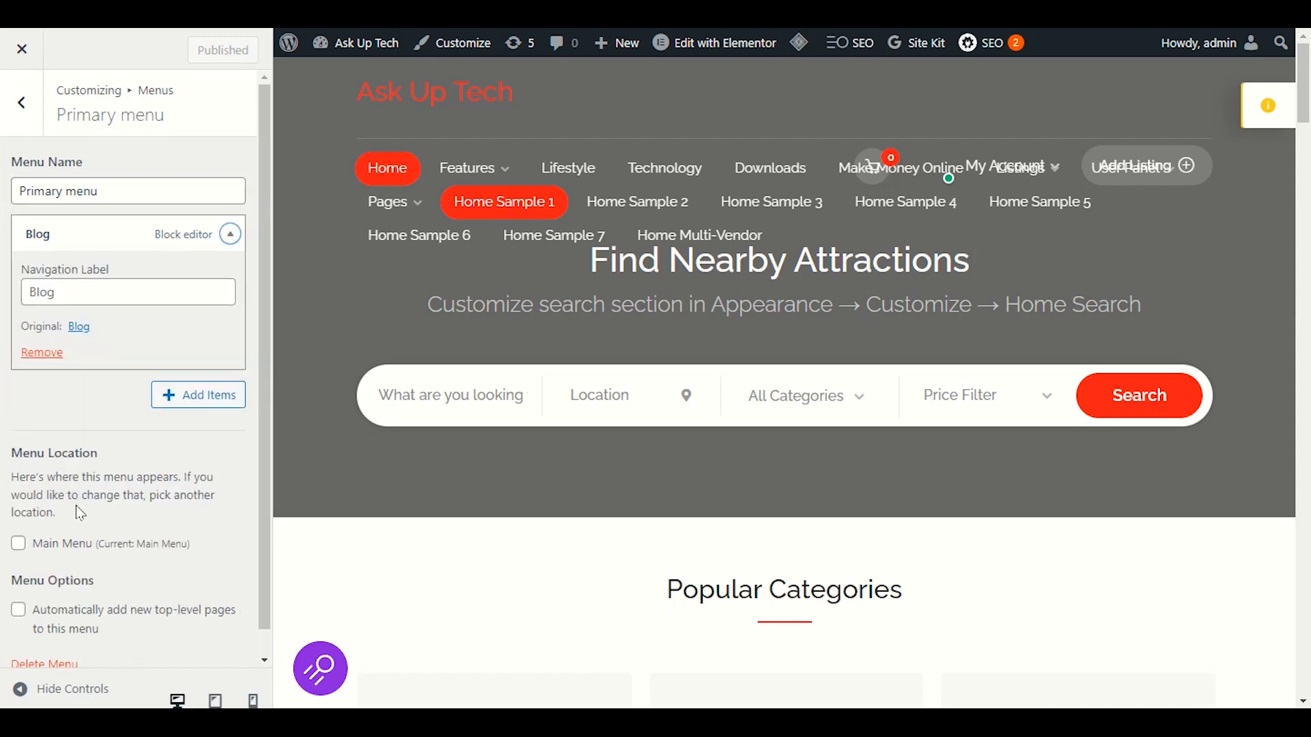
left_click(39, 352)
left_click(83, 196)
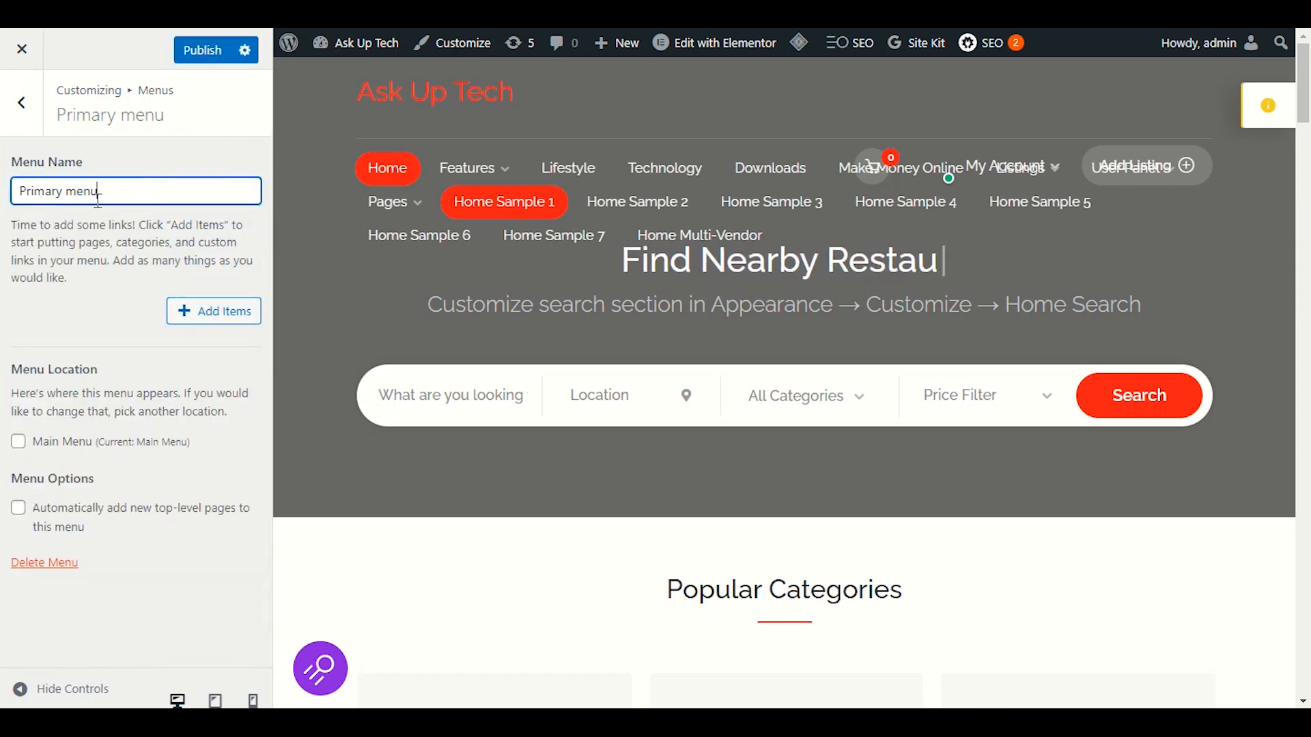
- Open the items available for the Primary menu and expand the listing categories group that contains Eat & Drink and Services
left_click(197, 318)
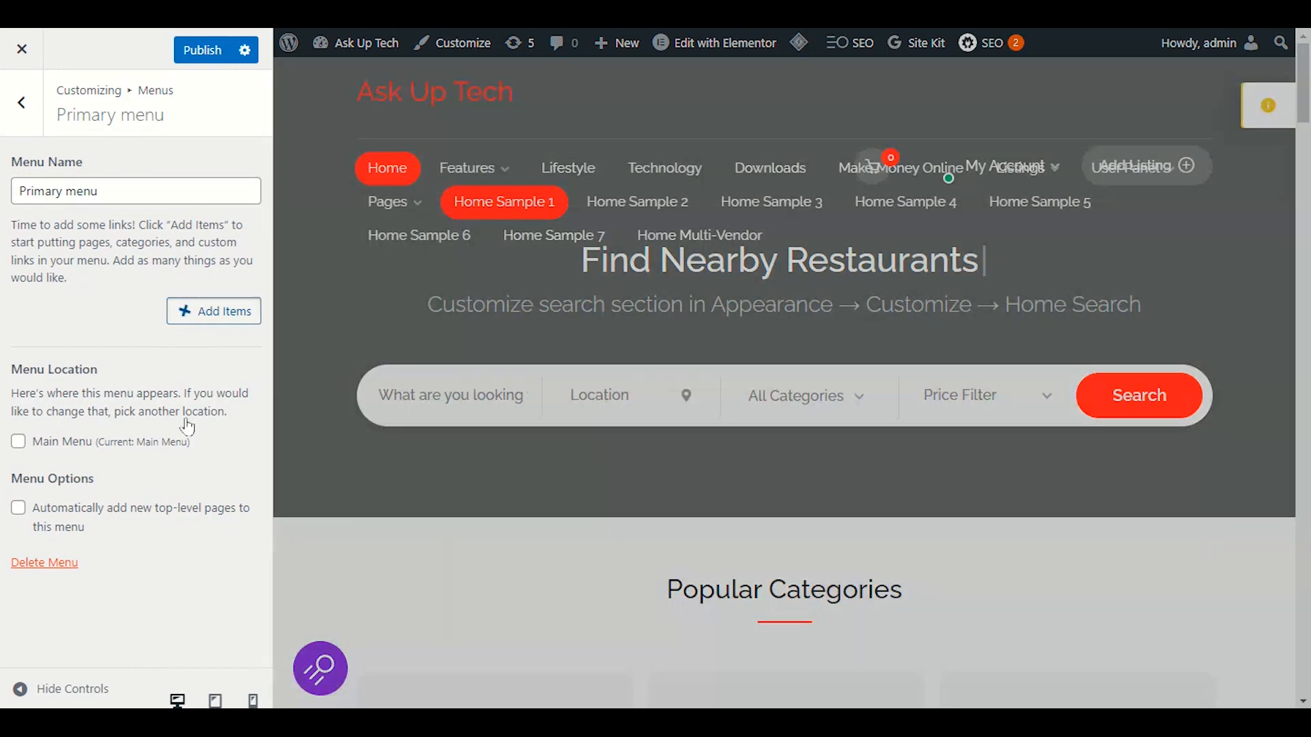
scroll(392, 471, "down", 4)
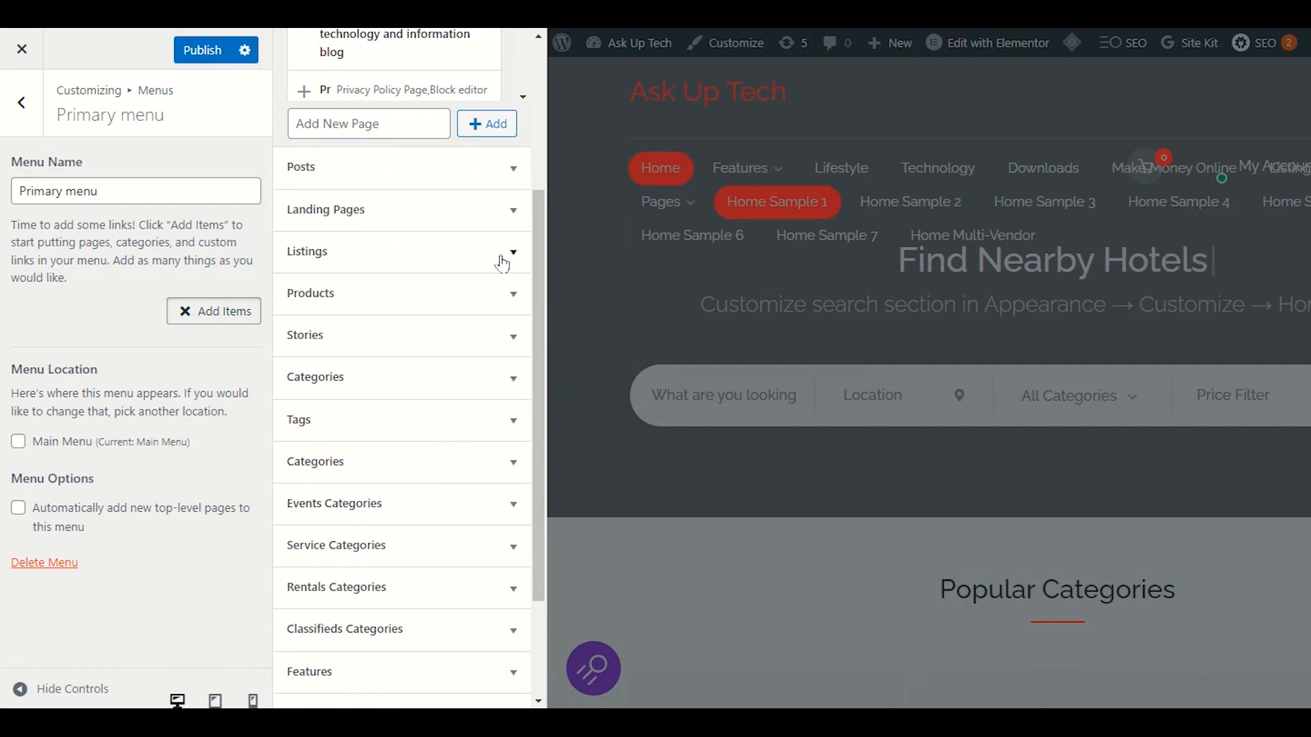
left_click(511, 220)
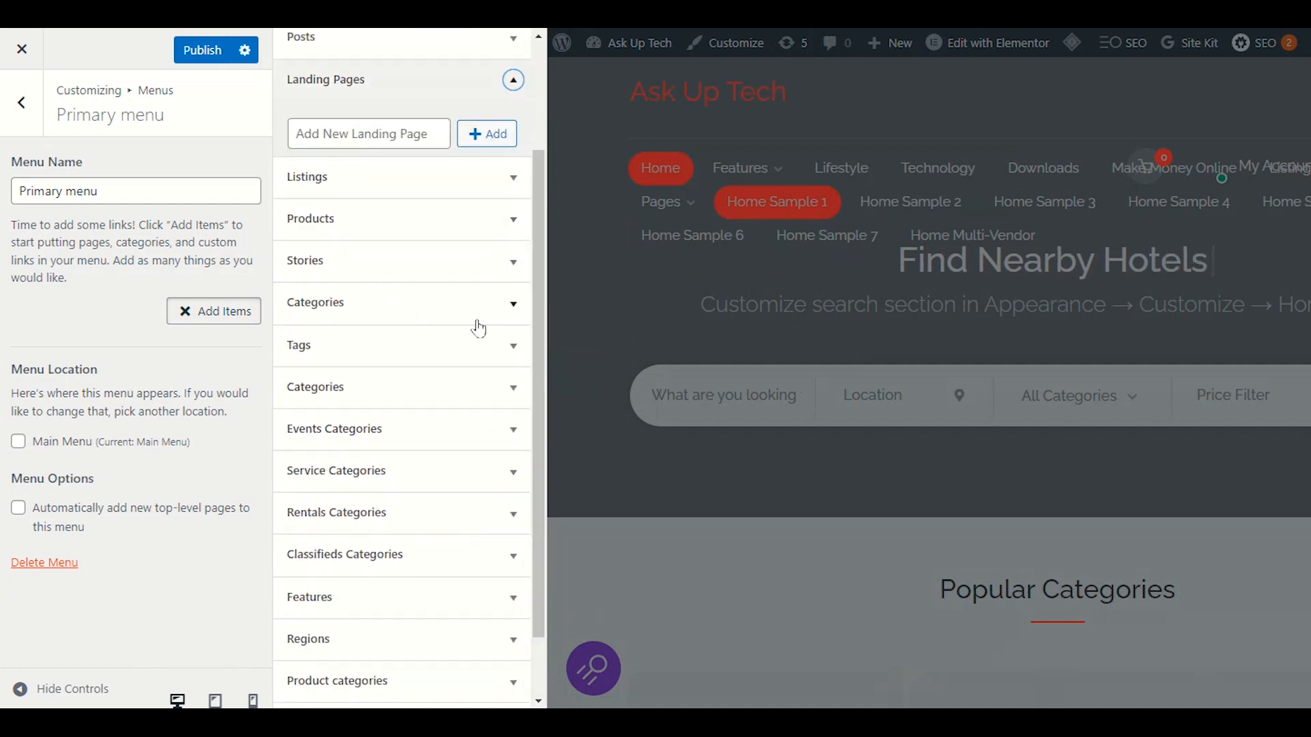
scroll(474, 352, "up", 2)
scroll(473, 353, "down", 2)
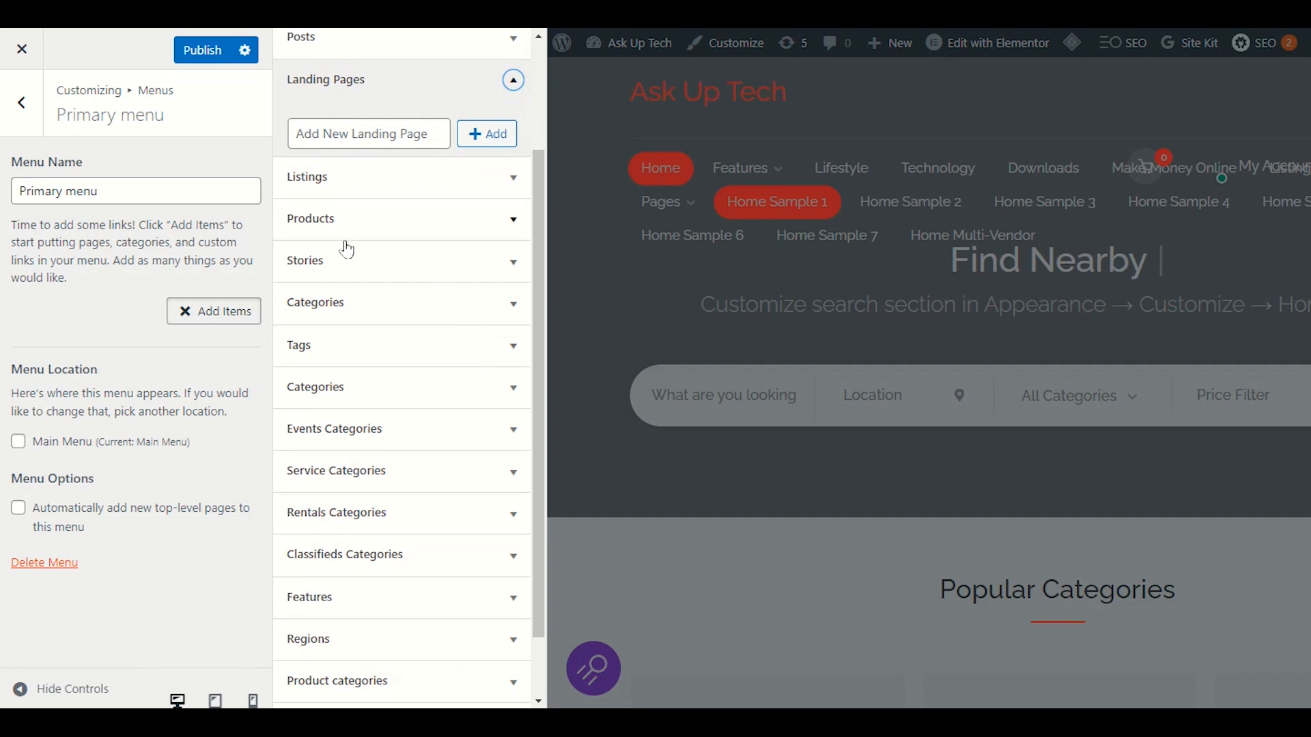
left_click(514, 303)
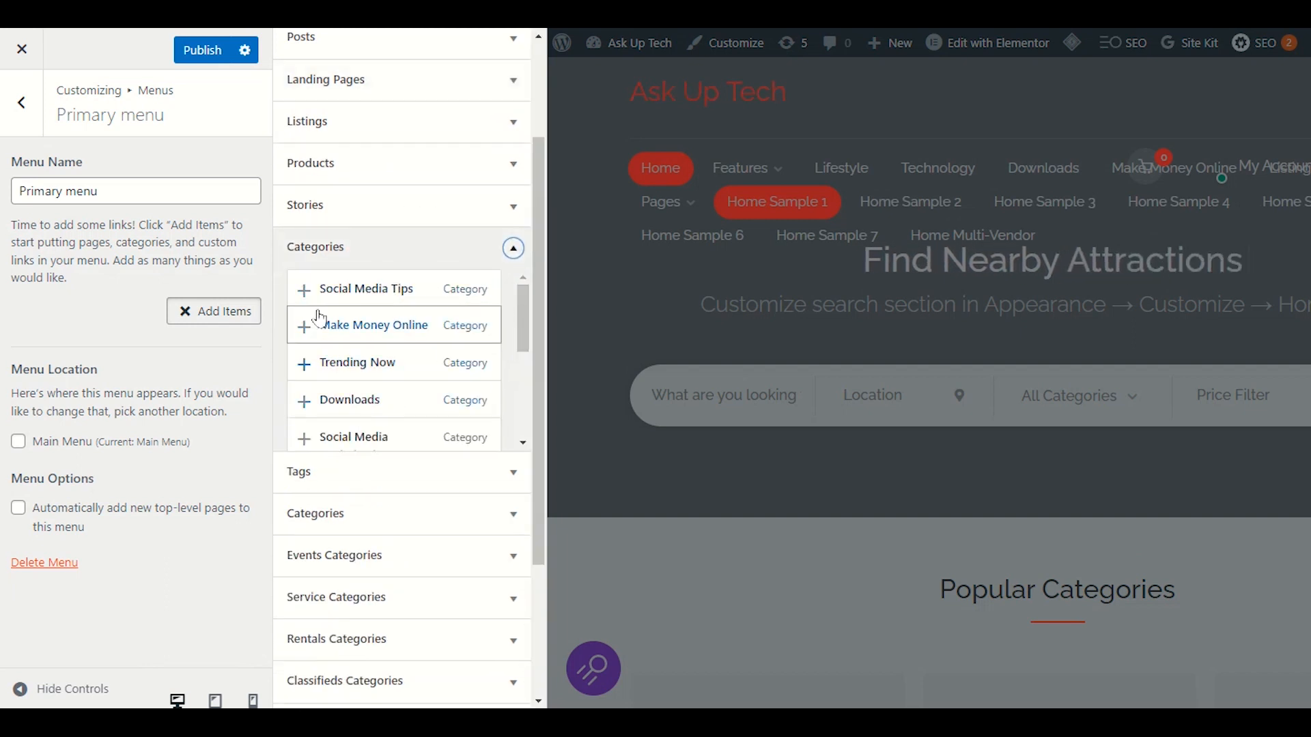
scroll(389, 403, "down", 1)
left_click(511, 517)
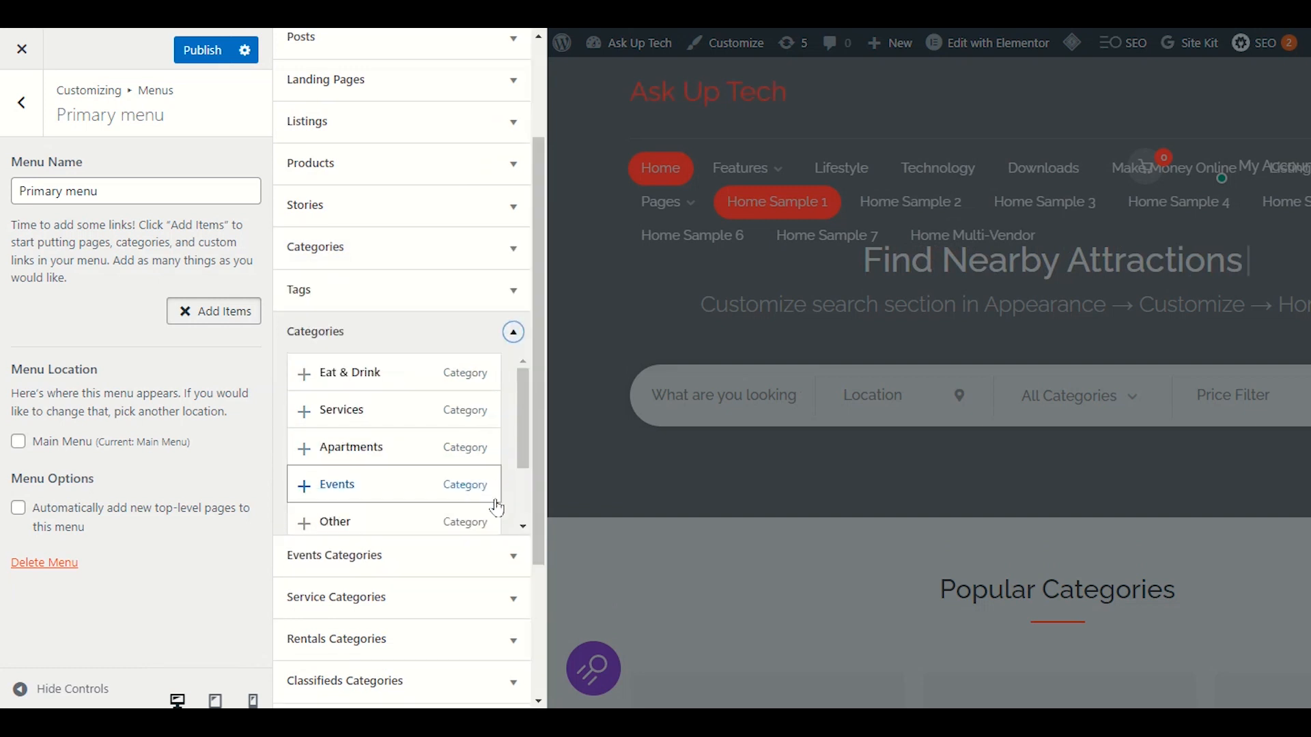
scroll(437, 372, "down", 2)
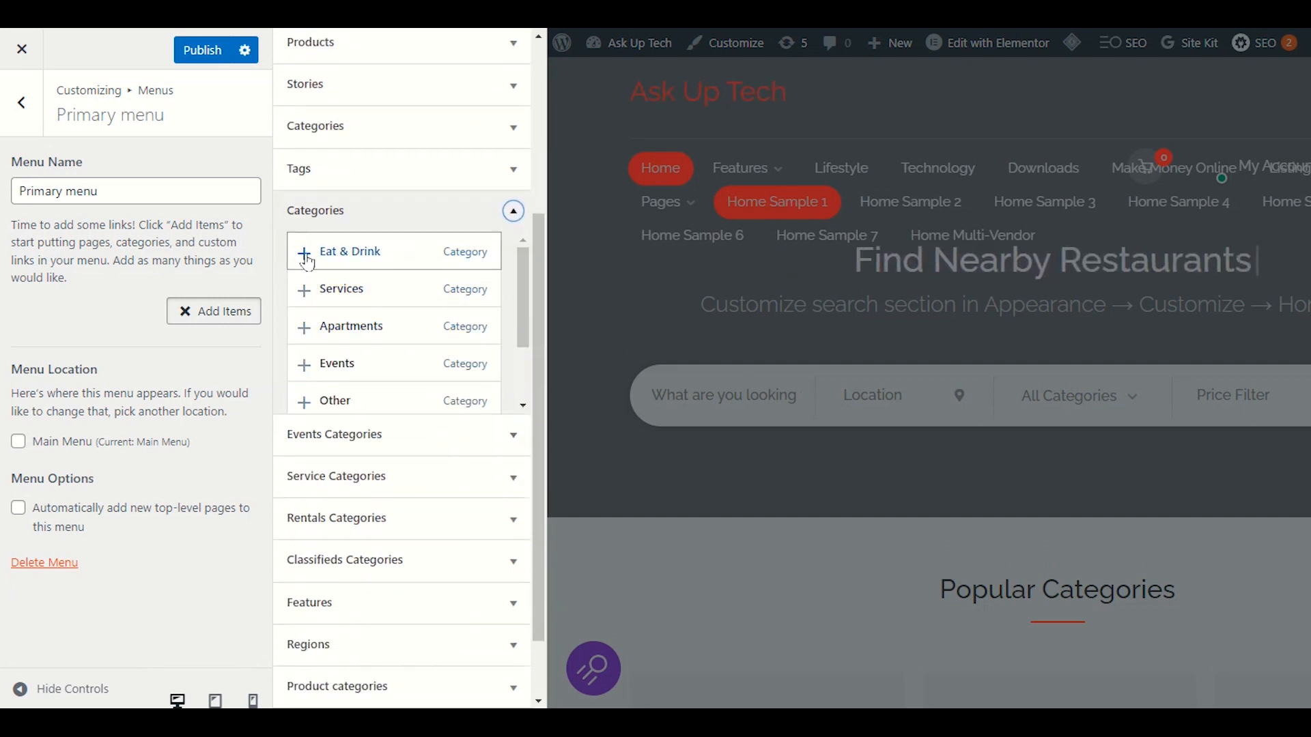
- Add the listing categories Services, Apartments, Events, Other and Eat & Drink to the Primary menu
left_click(300, 290)
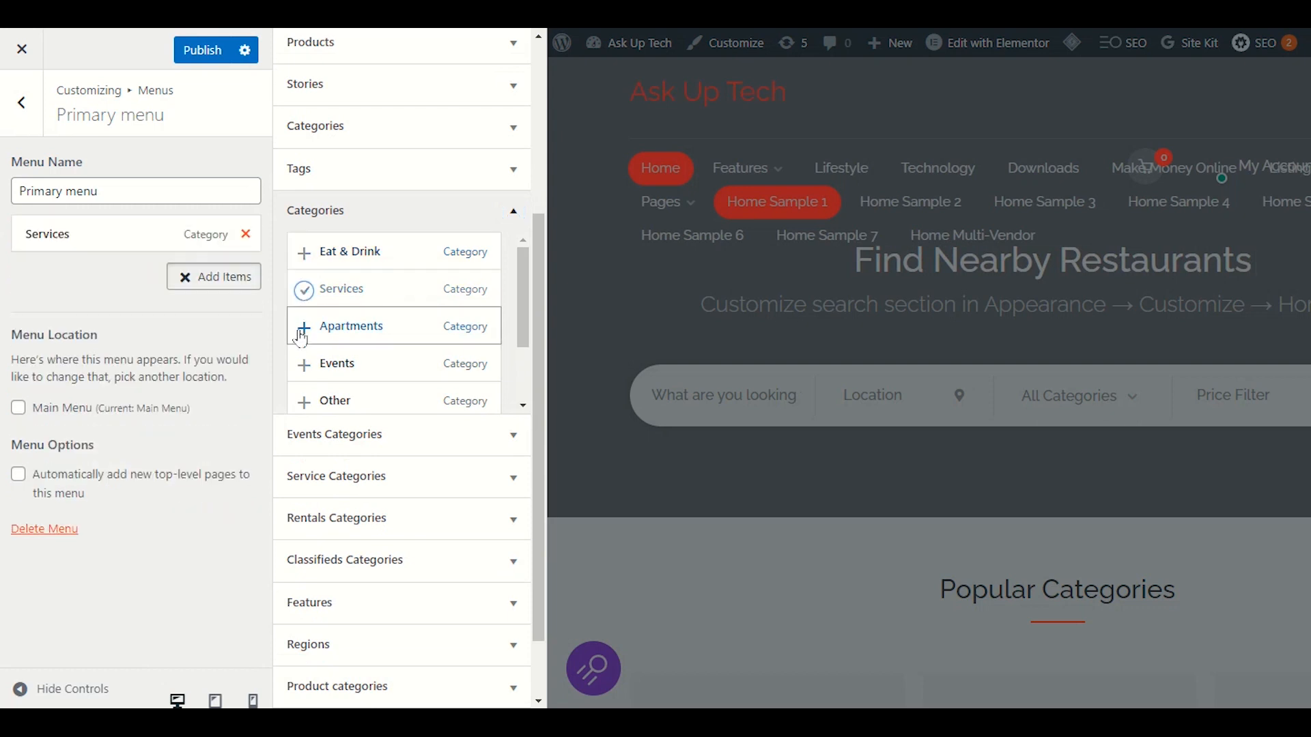
left_click(301, 328)
left_click(305, 363)
left_click(304, 403)
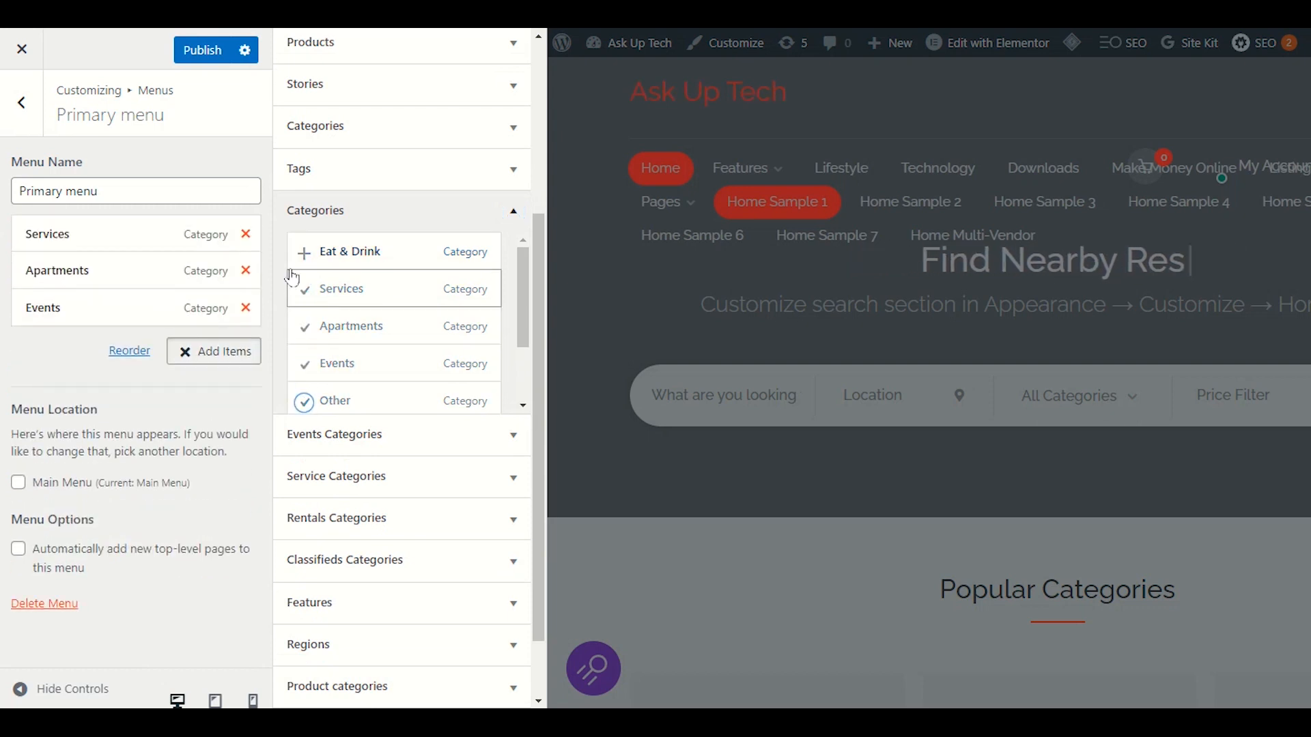
left_click(304, 256)
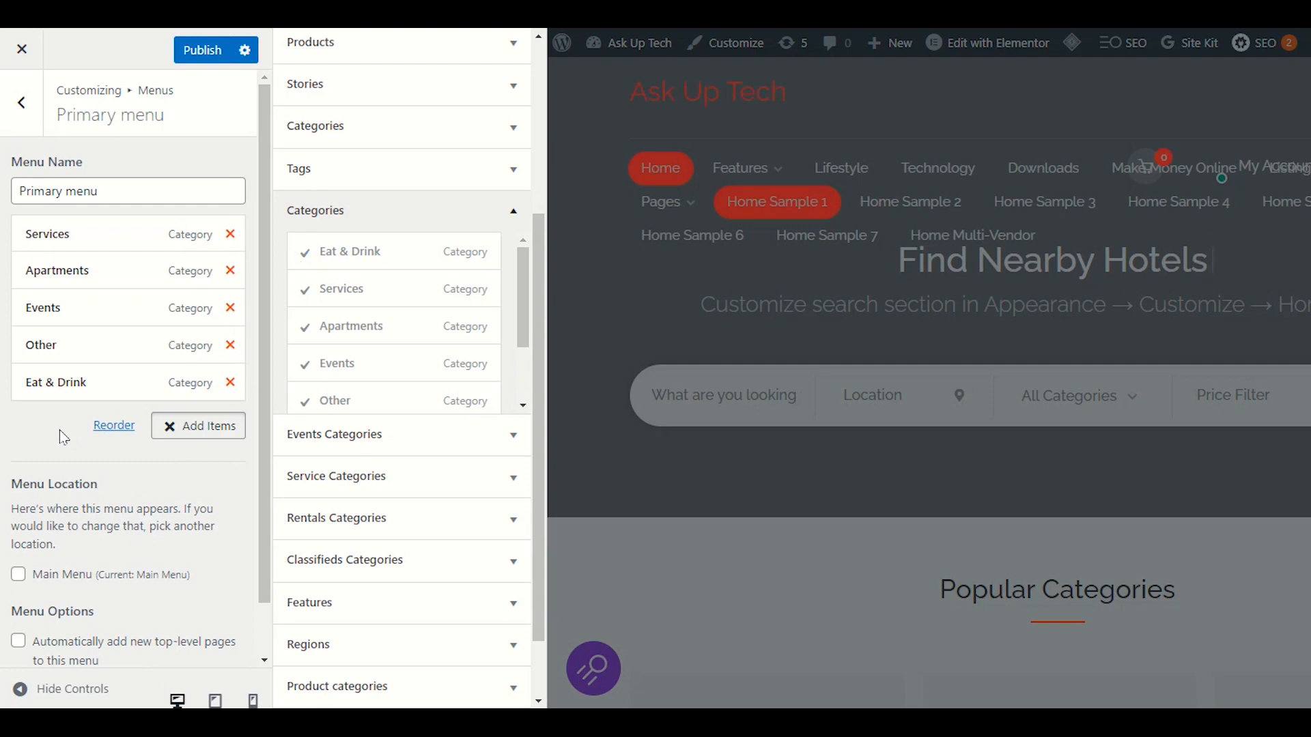
- Close the list of available items and assign the Primary menu to the Main Menu location
left_click(59, 429)
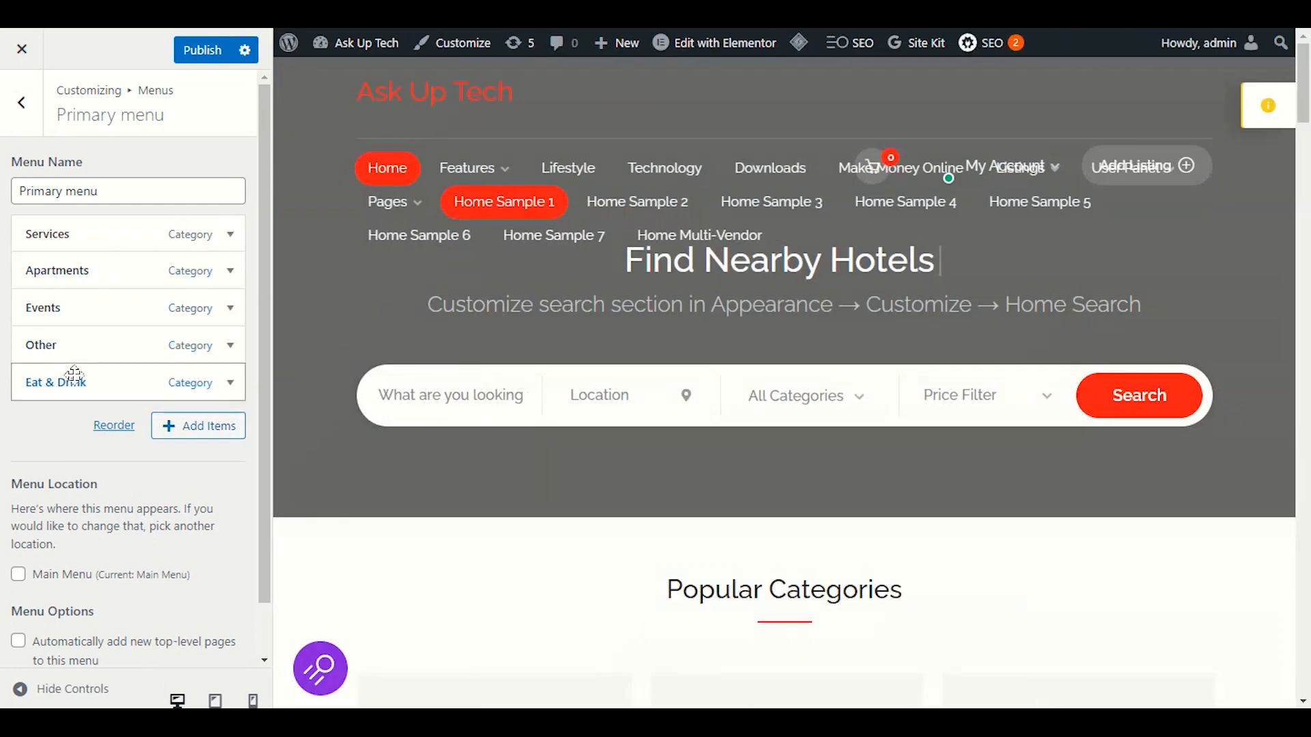
scroll(75, 390, "down", 1)
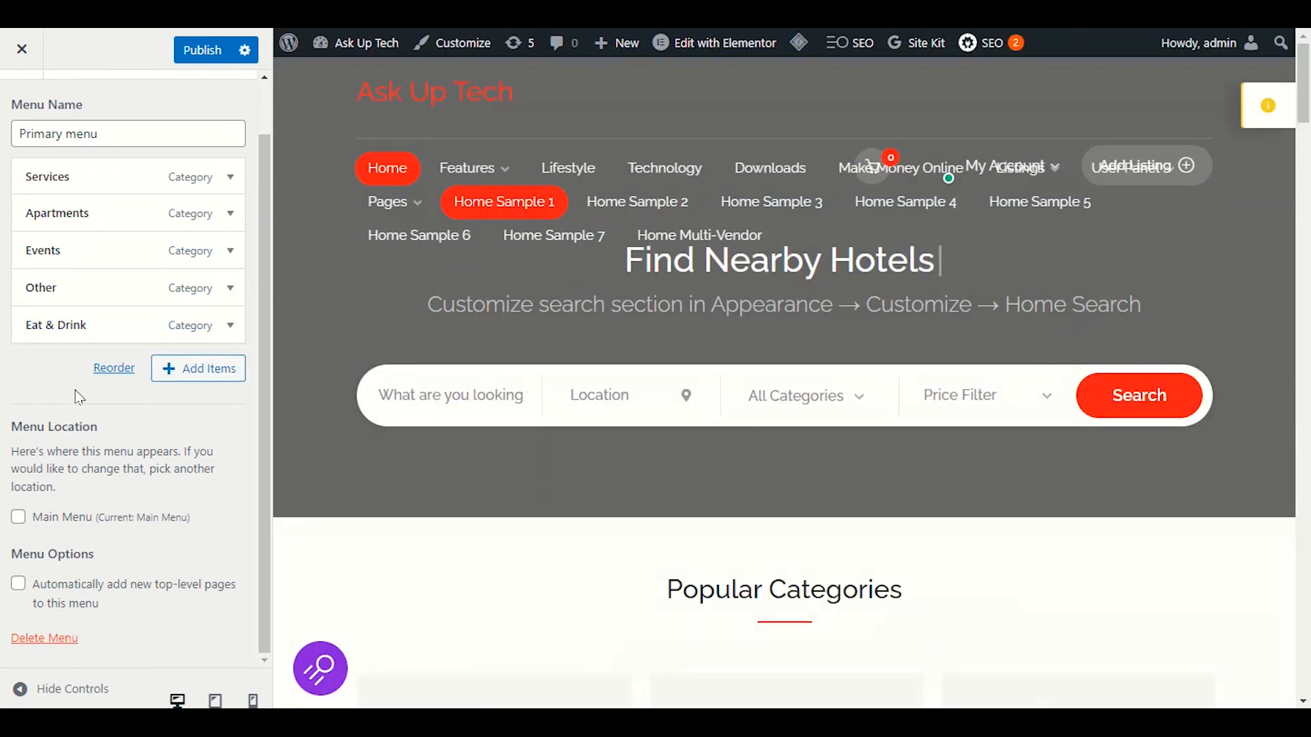
left_click(18, 518)
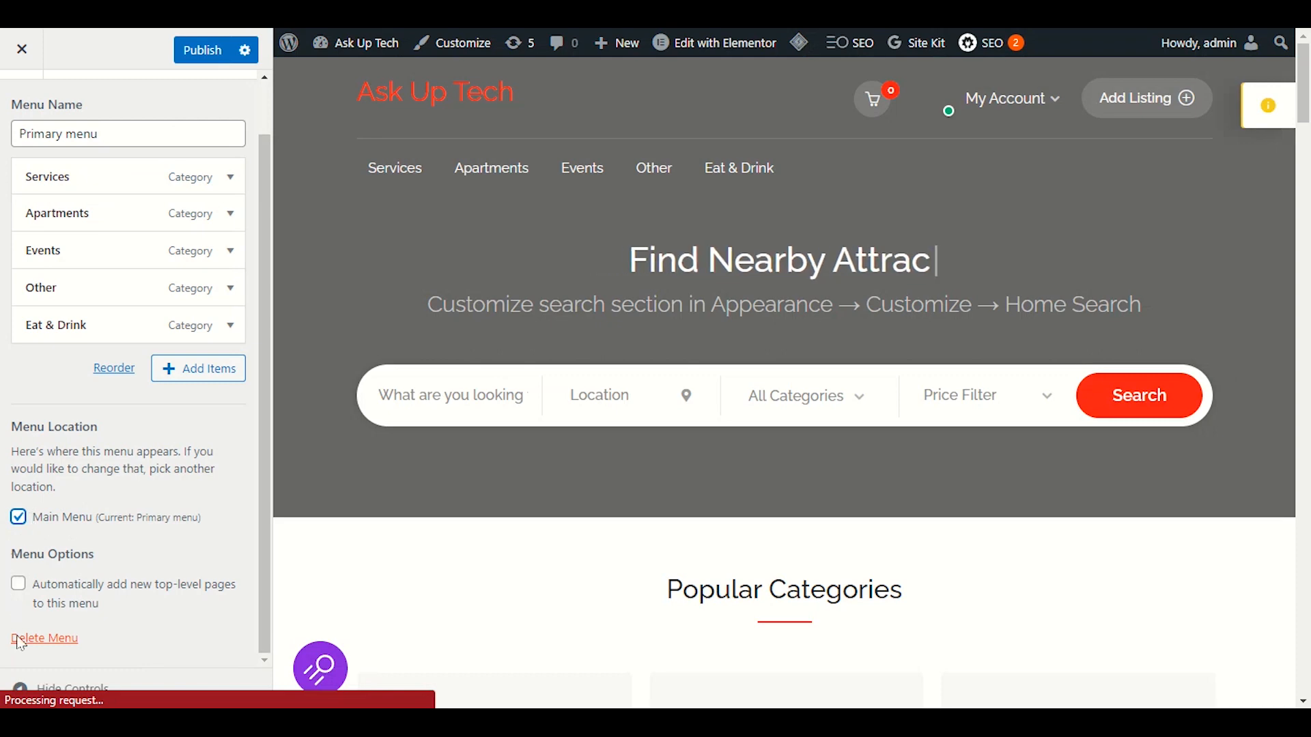
- Hide the customizer controls and examine the full-width home page preview from the header menu and Popular Categories down to the footer
left_click(20, 689)
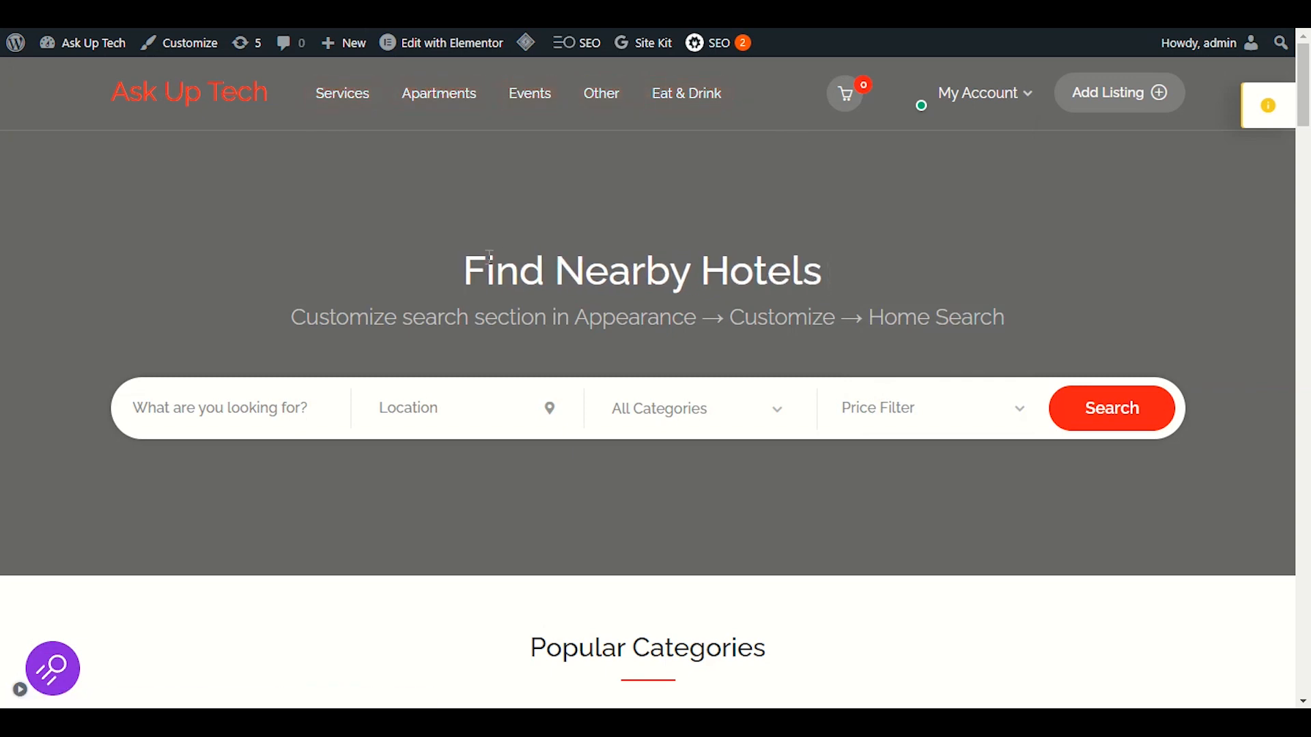
scroll(489, 260, "down", 10)
scroll(464, 314, "down", 5)
scroll(410, 396, "up", 8)
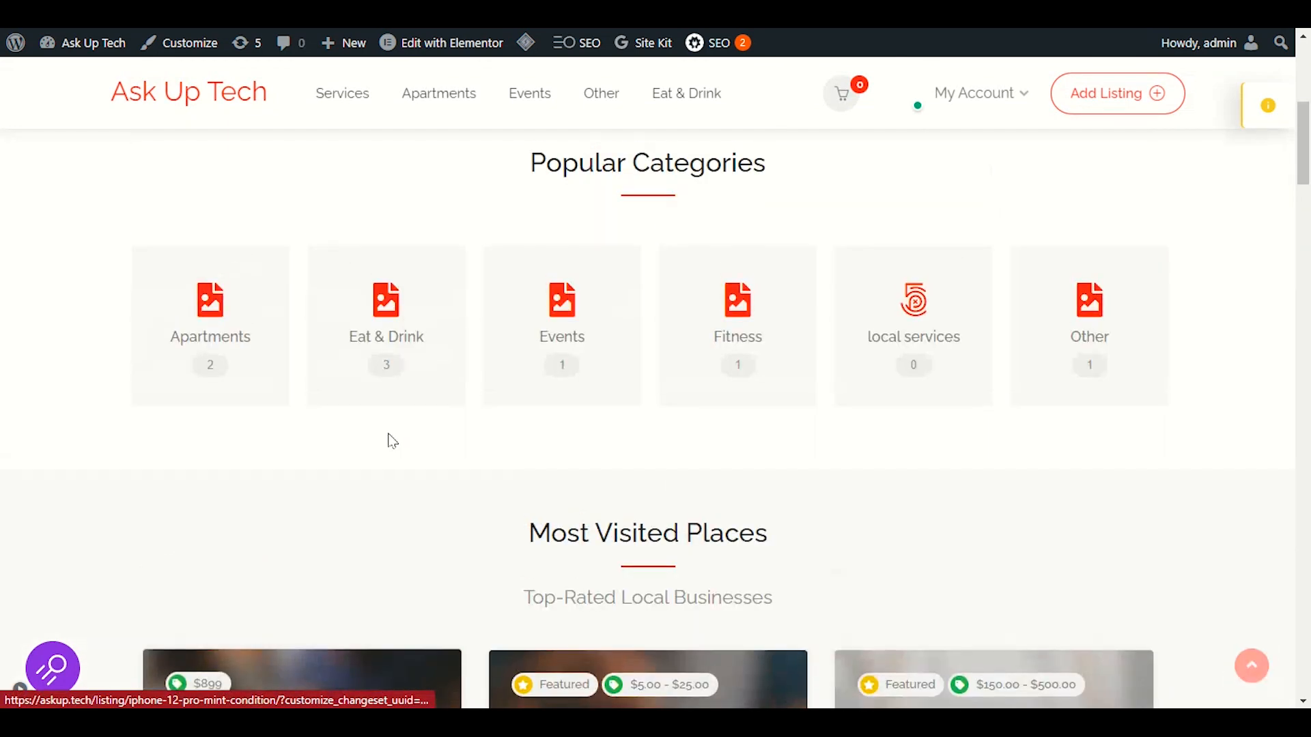
scroll(416, 409, "up", 1)
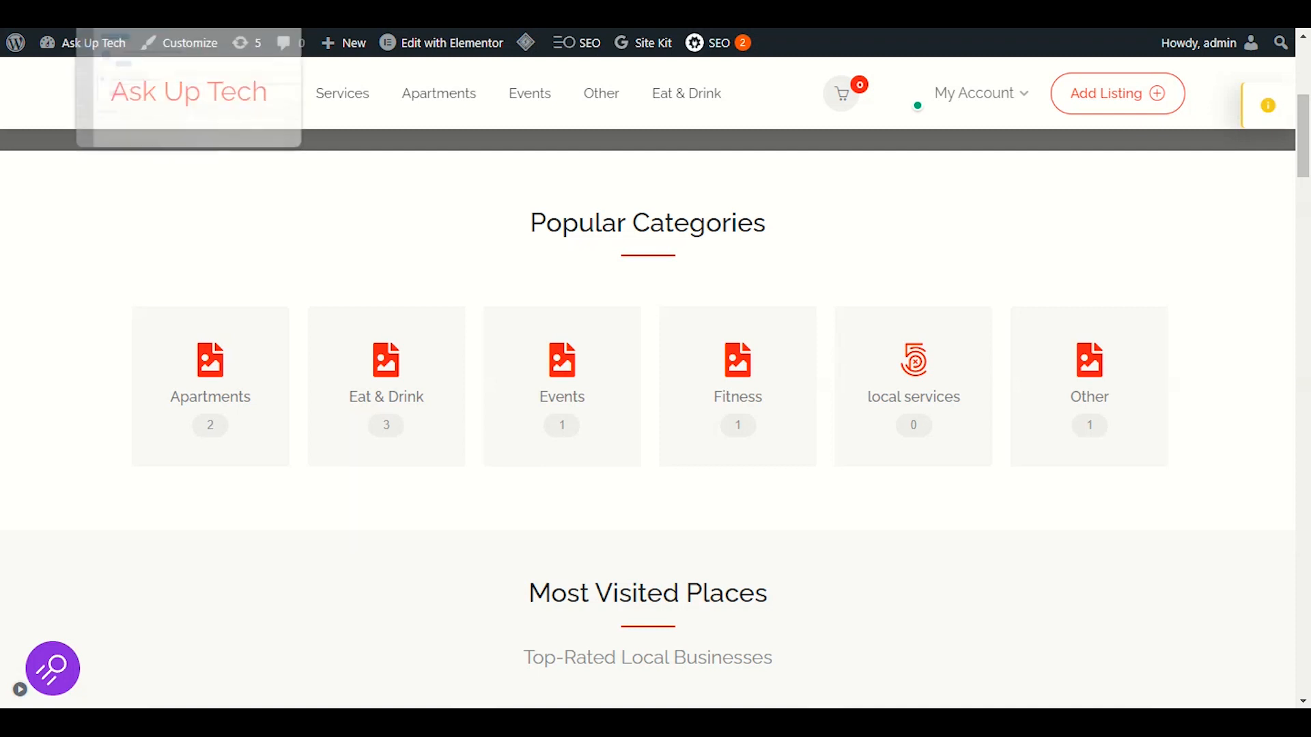
mouse_move(426, 45)
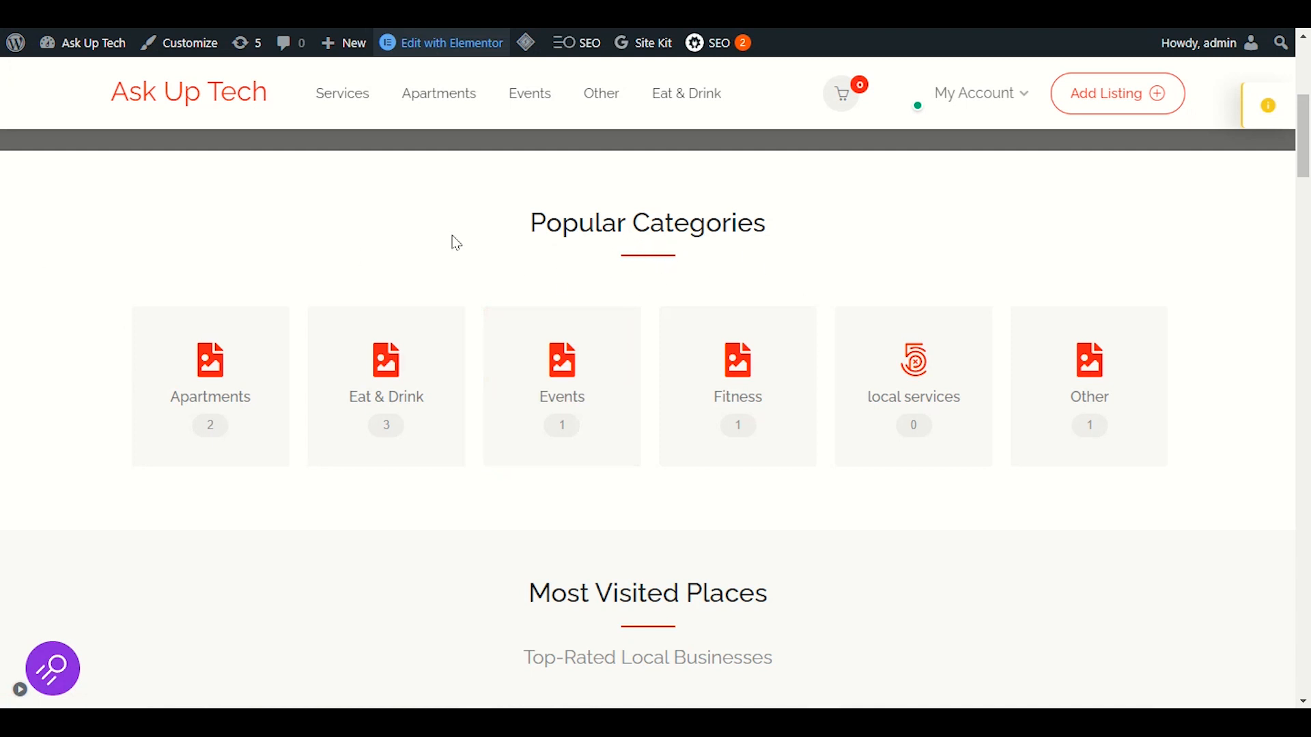
left_click(440, 54)
scroll(72, 335, "down", 5)
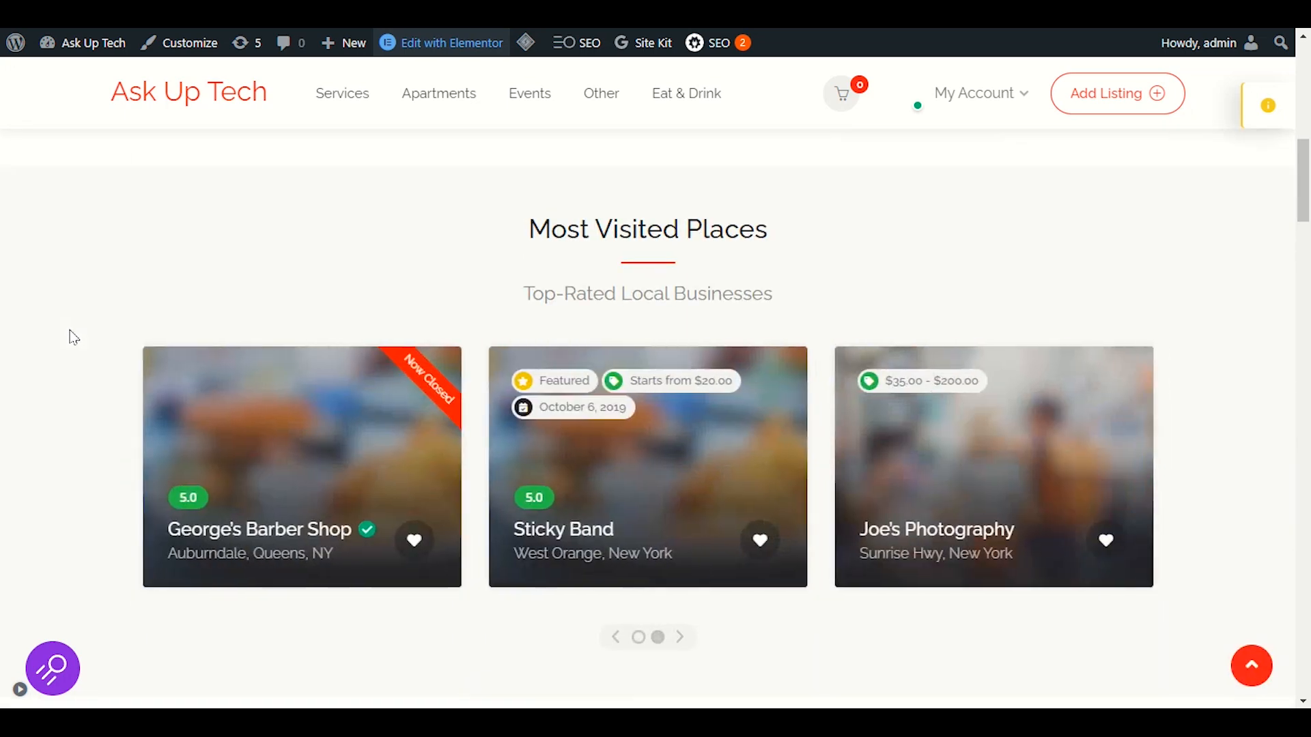
scroll(71, 341, "down", 6)
scroll(72, 348, "down", 10)
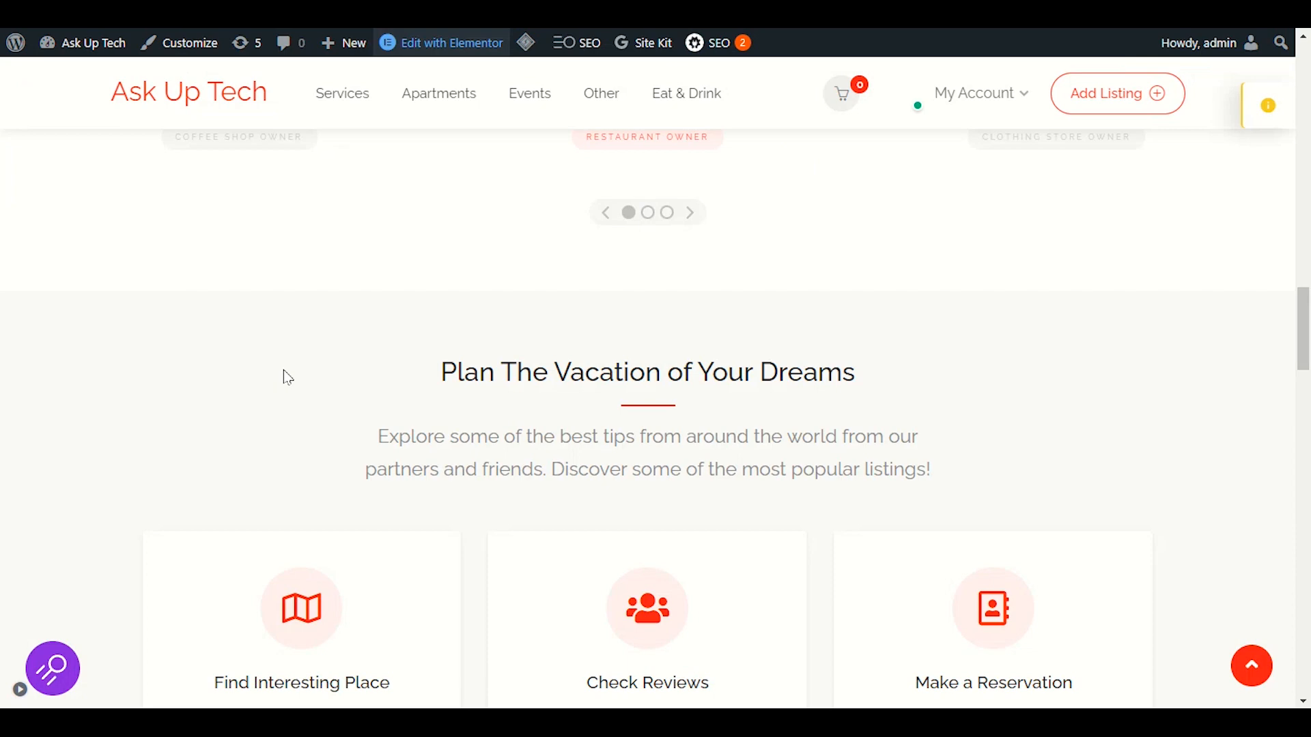
scroll(284, 375, "down", 12)
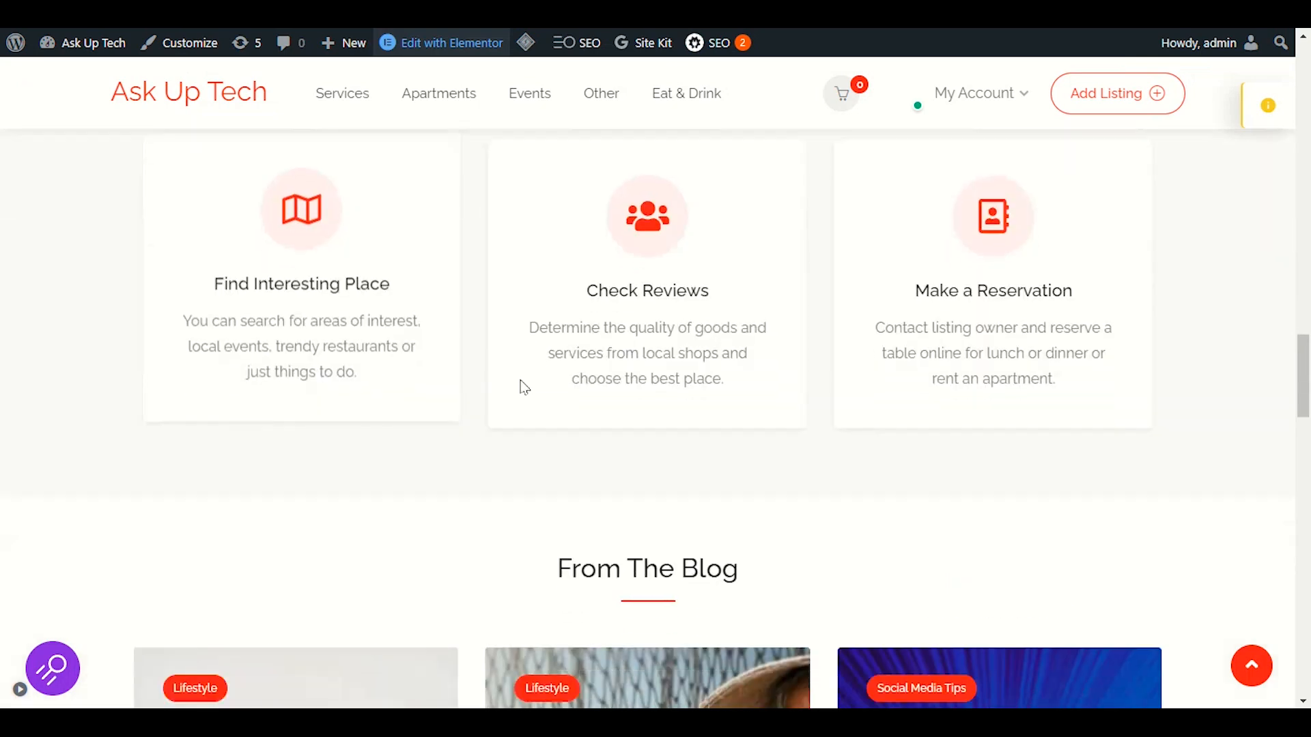
scroll(1308, 423, "down", 8)
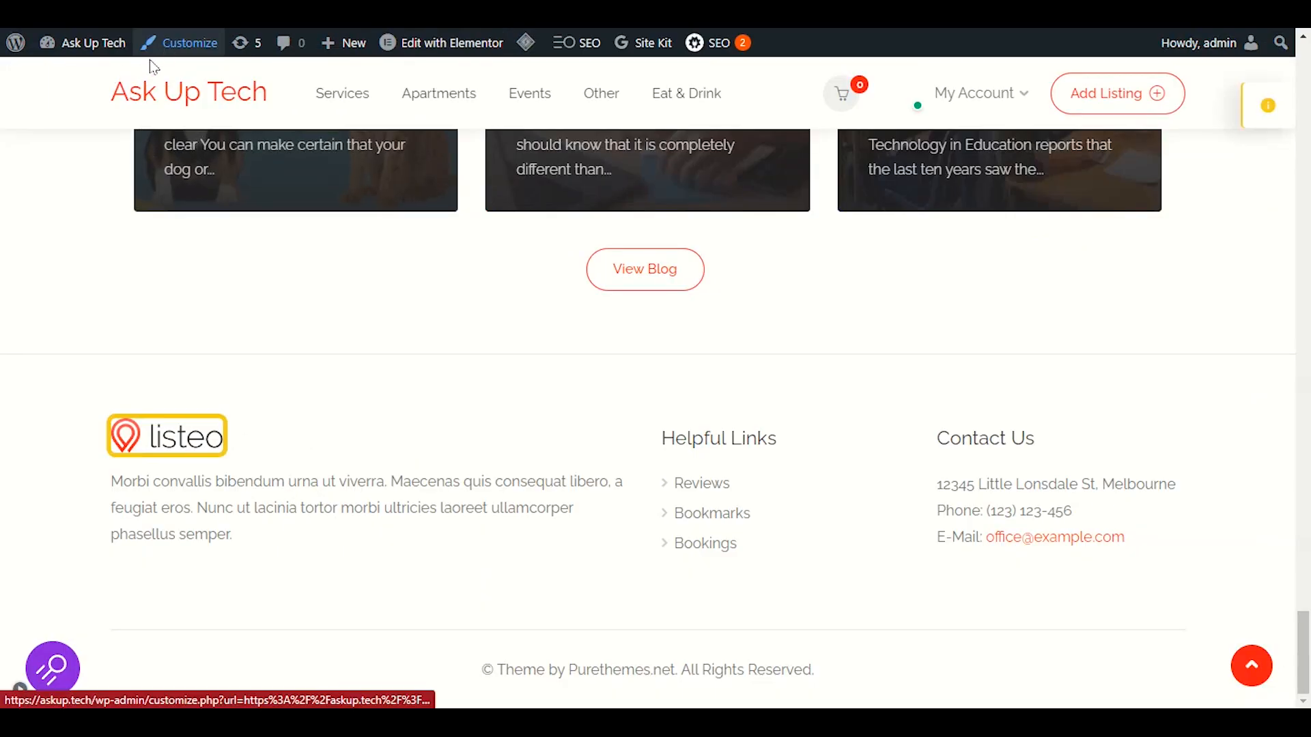
- Reload the page without saving the pending changes and reopen the site customizer
left_click(92, 42)
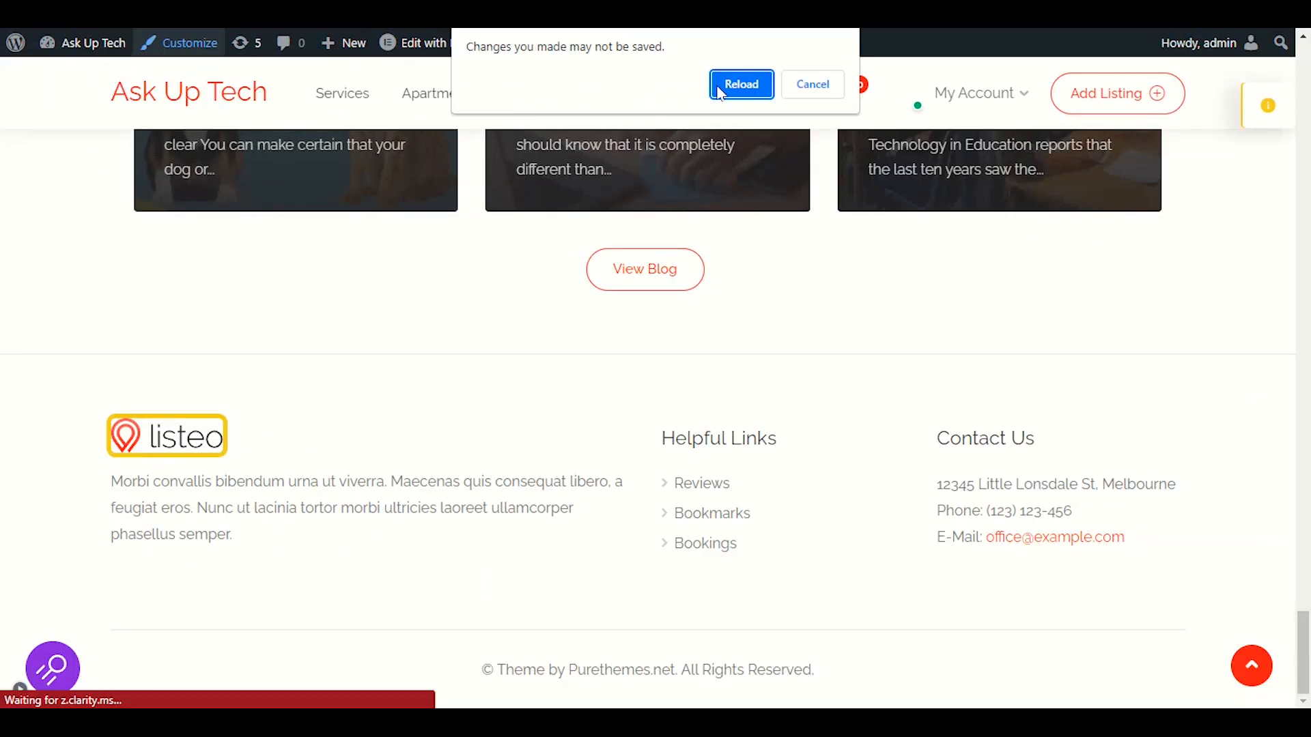
left_click(719, 89)
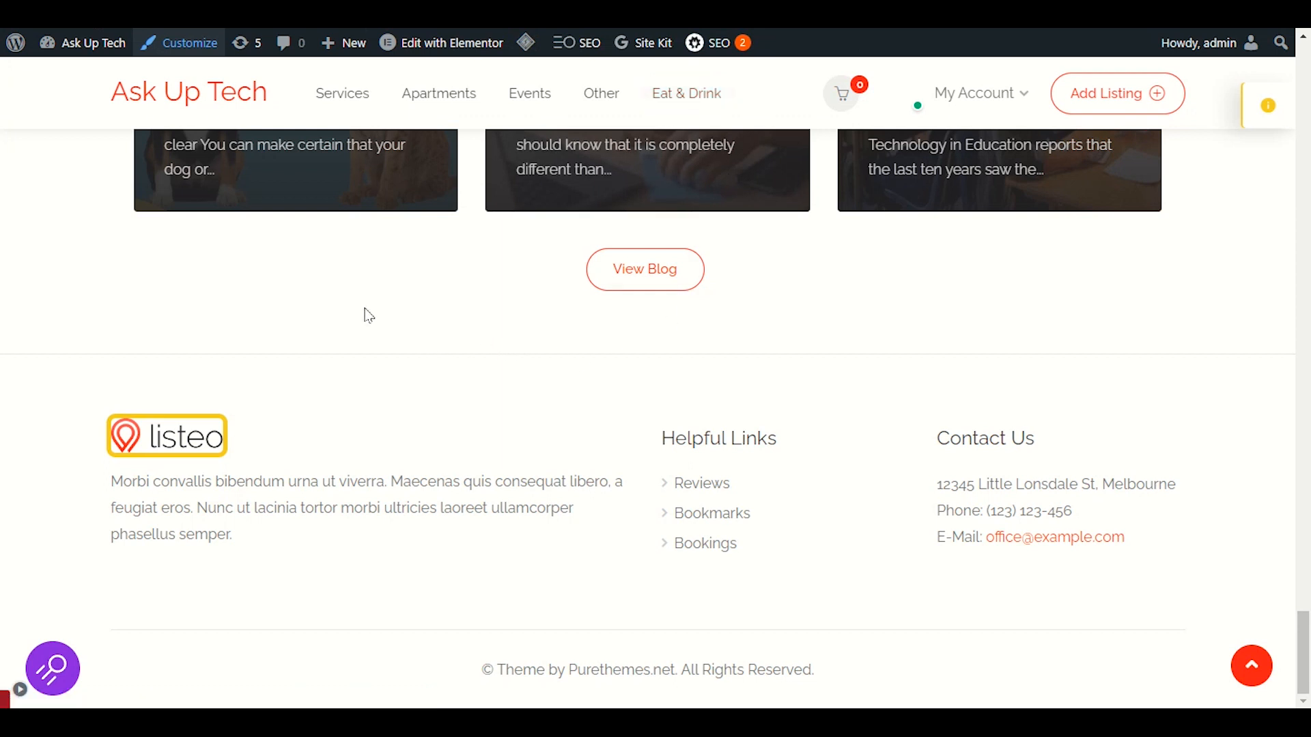
left_click(176, 54)
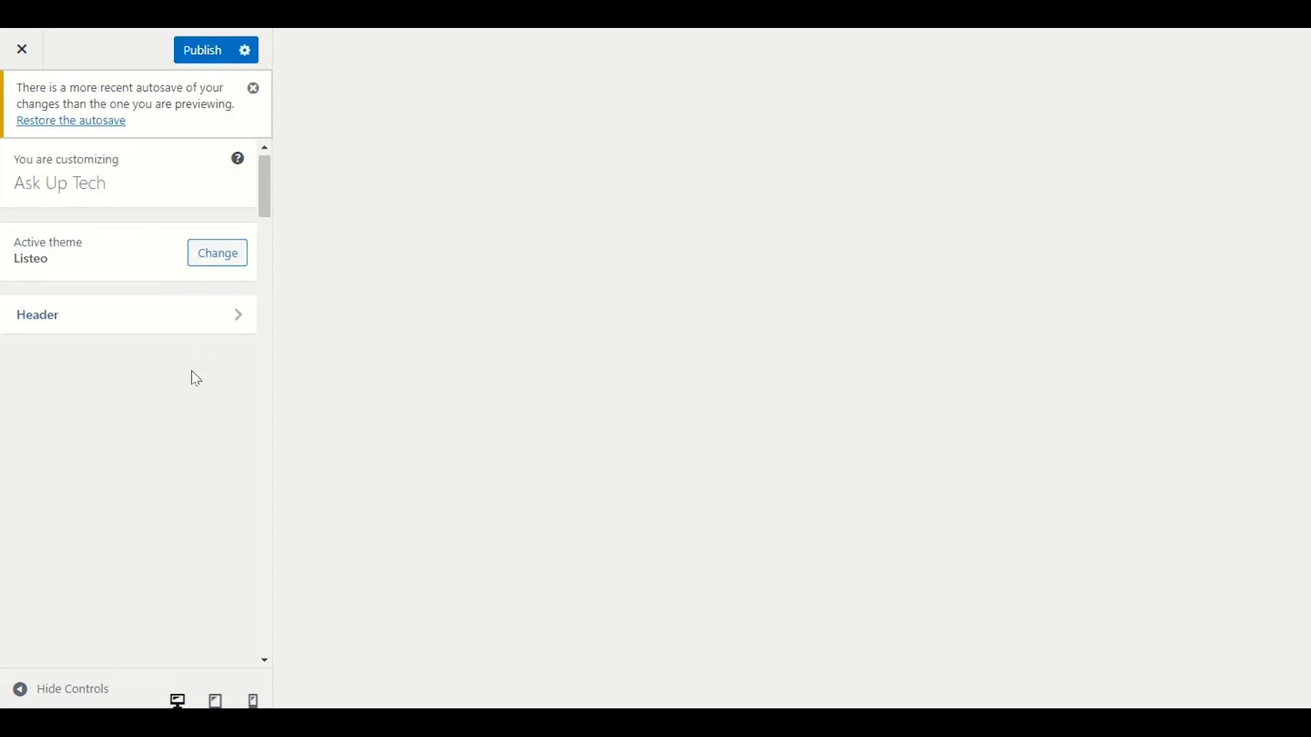
- Find the Footer Options section in the customizer and open it
scroll(192, 371, "down", 2)
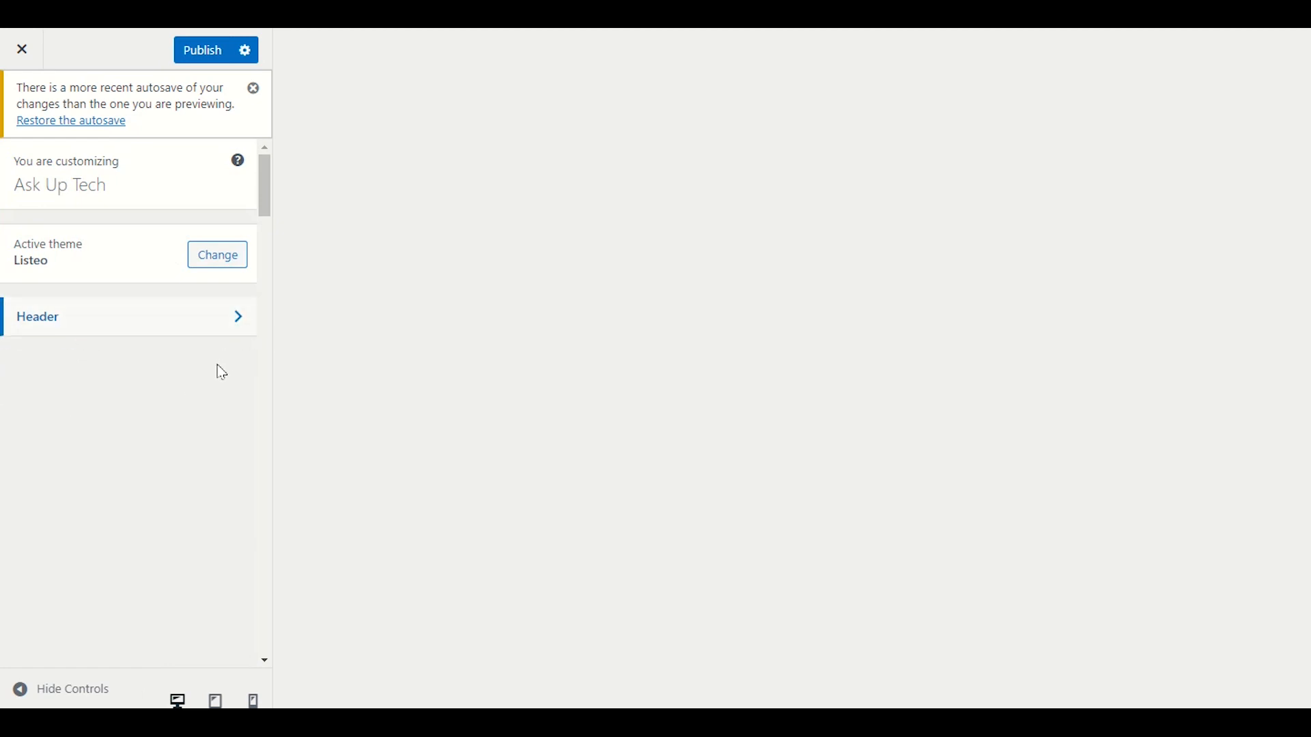
scroll(219, 371, "down", 5)
scroll(156, 383, "down", 5)
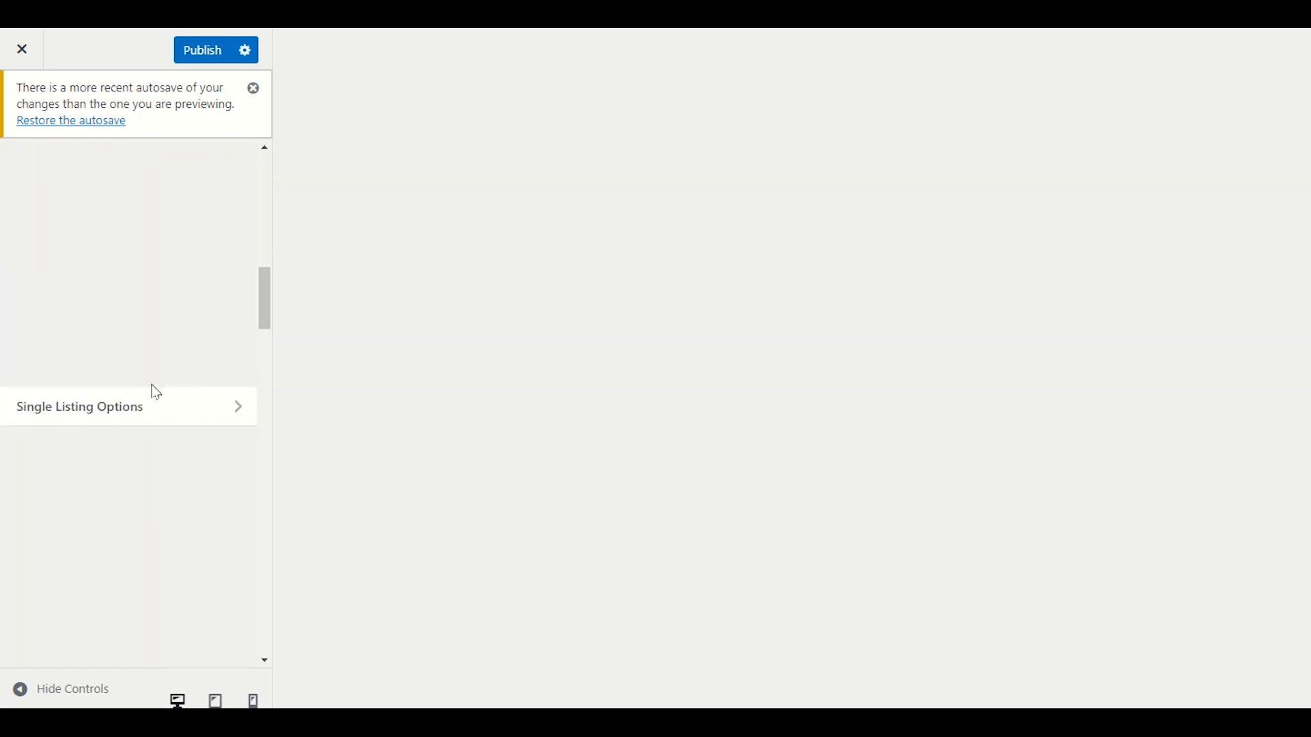
scroll(163, 372, "down", 10)
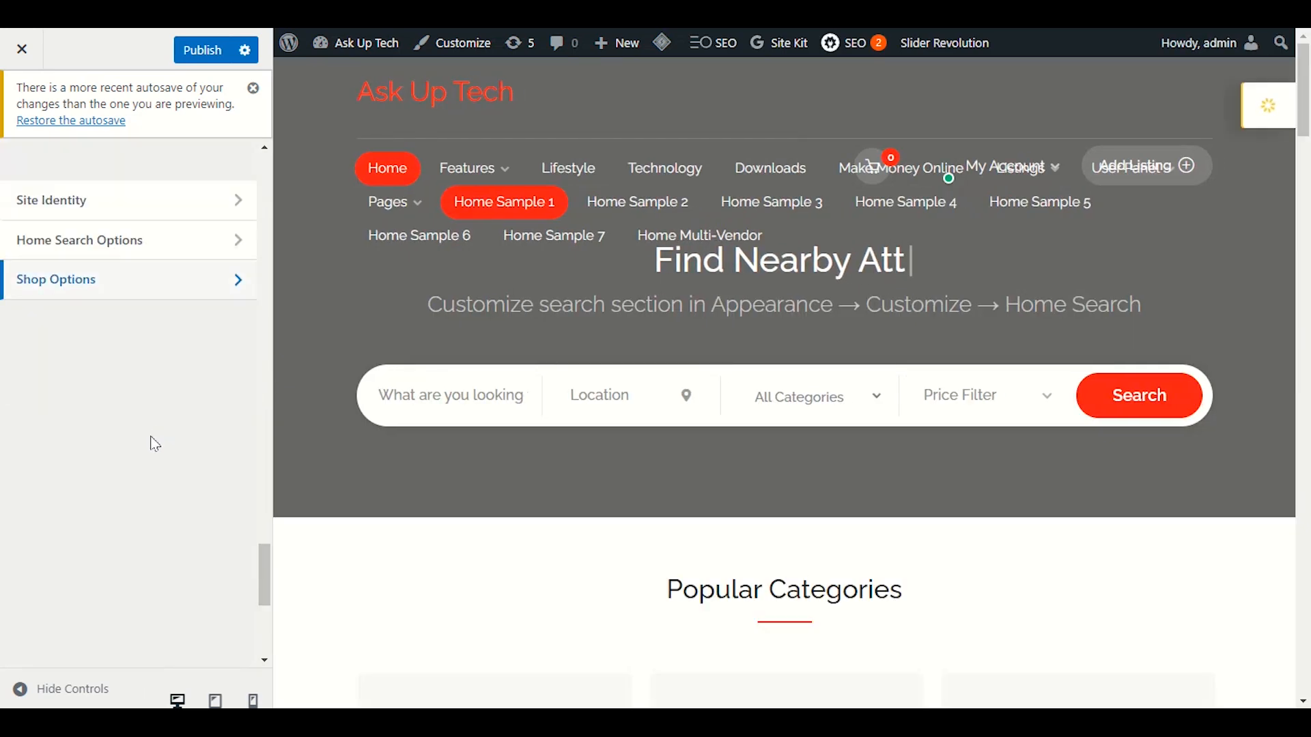
scroll(156, 444, "up", 5)
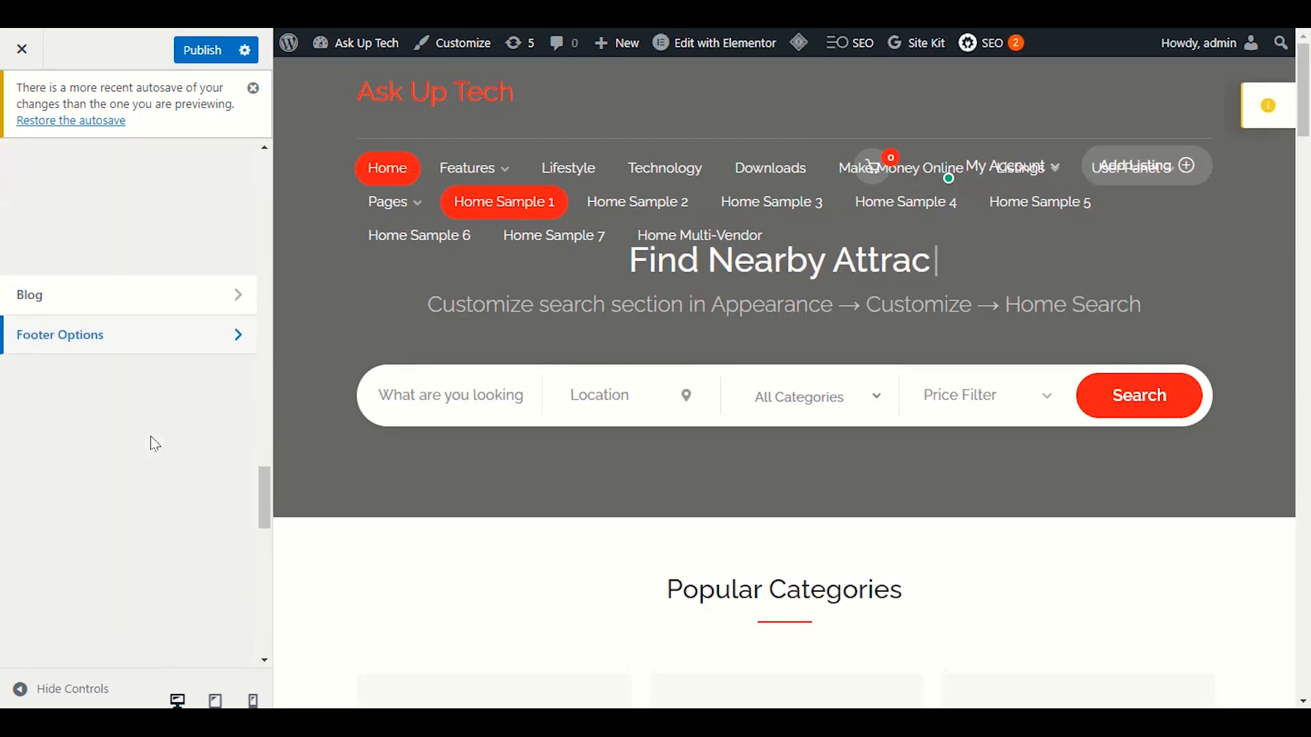
scroll(155, 382, "down", 3)
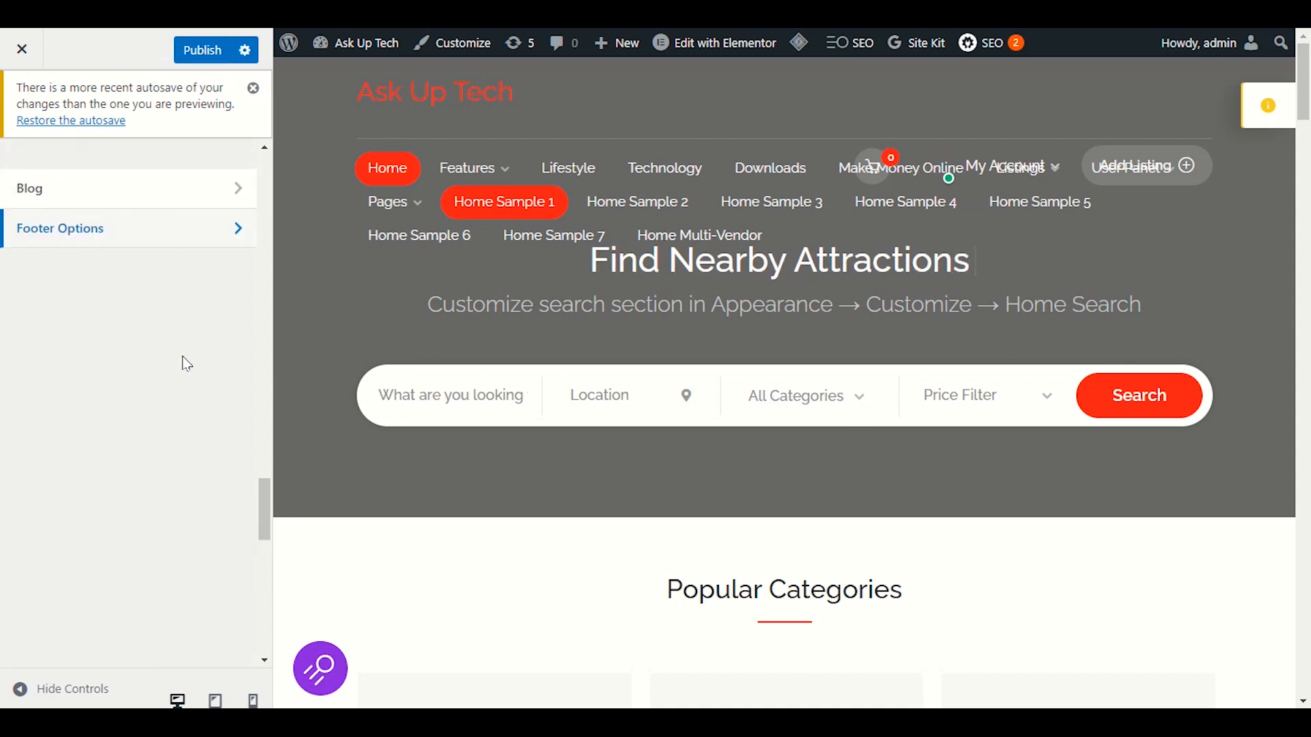
scroll(205, 345, "up", 2)
left_click(211, 344)
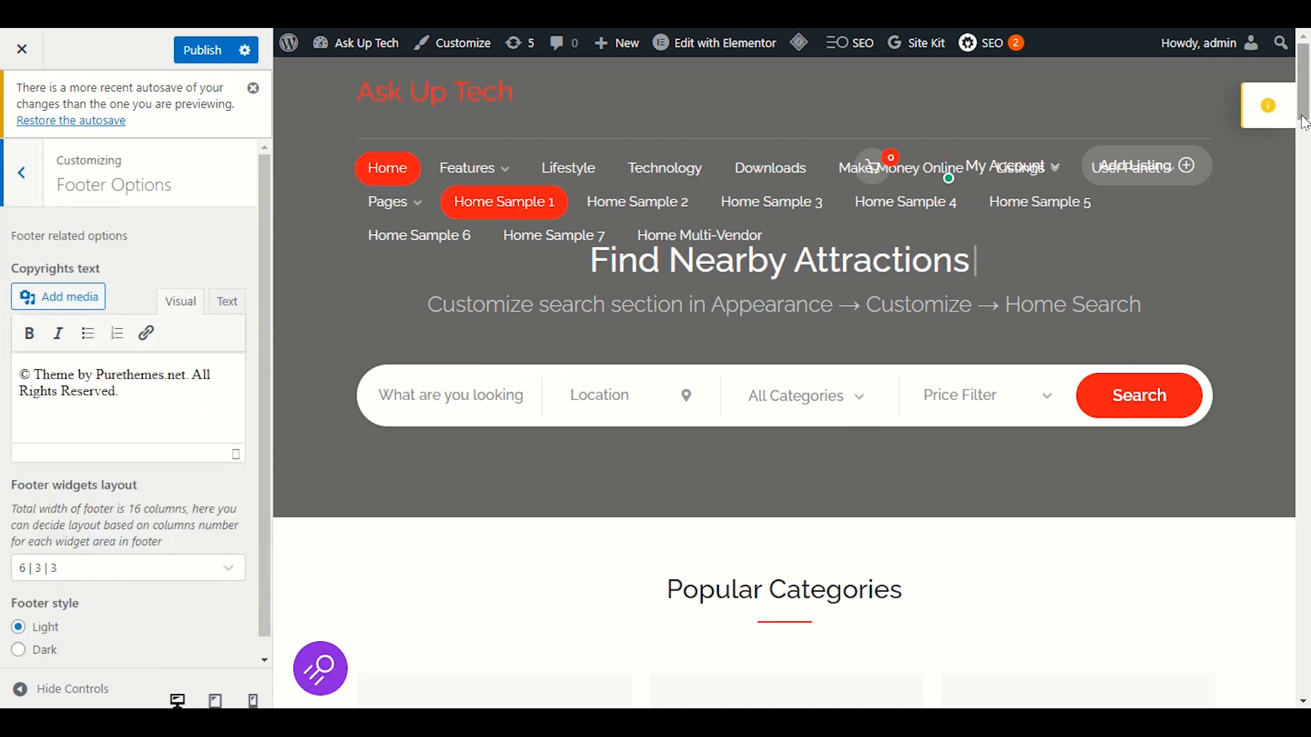
- Replace "Theme by Purethemes.net." with "Askup tech" in the footer copyright text, publish the change and check it in the preview
scroll(1304, 317, "down", 5)
scroll(1304, 318, "down", 10)
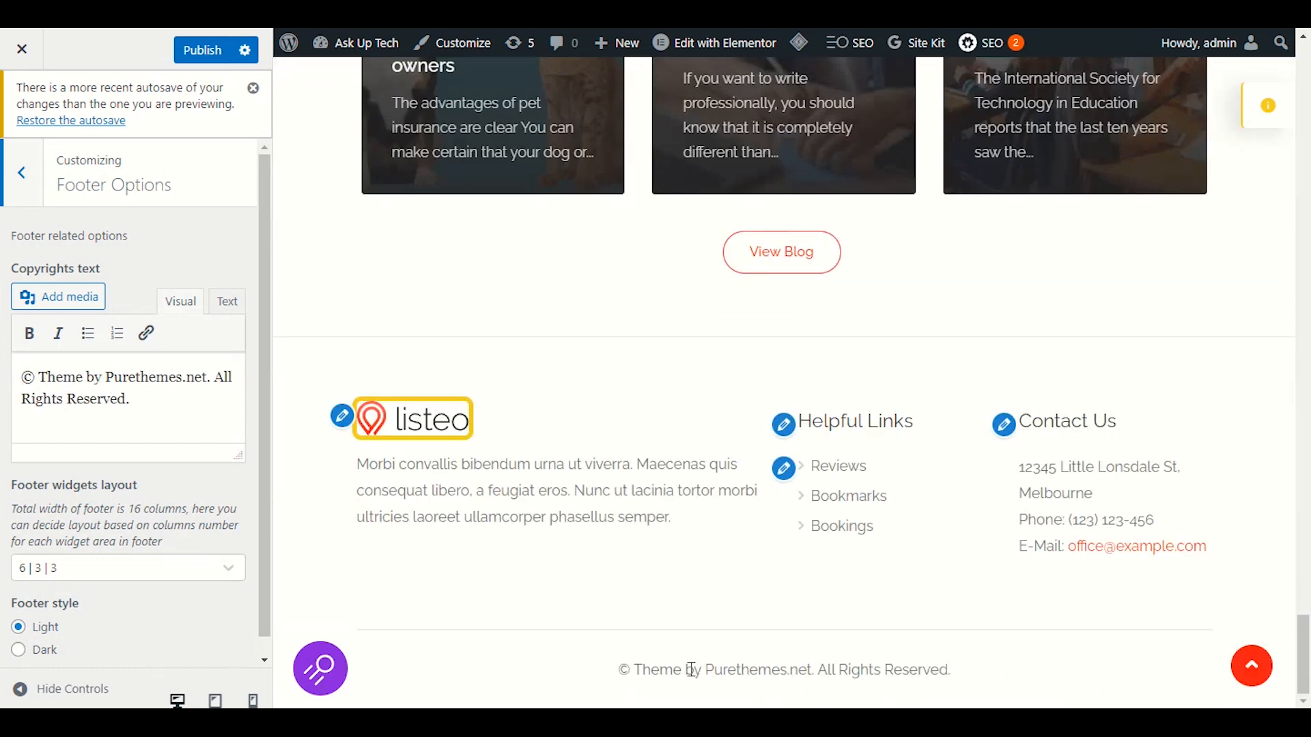
left_click_drag(963, 675, 602, 669)
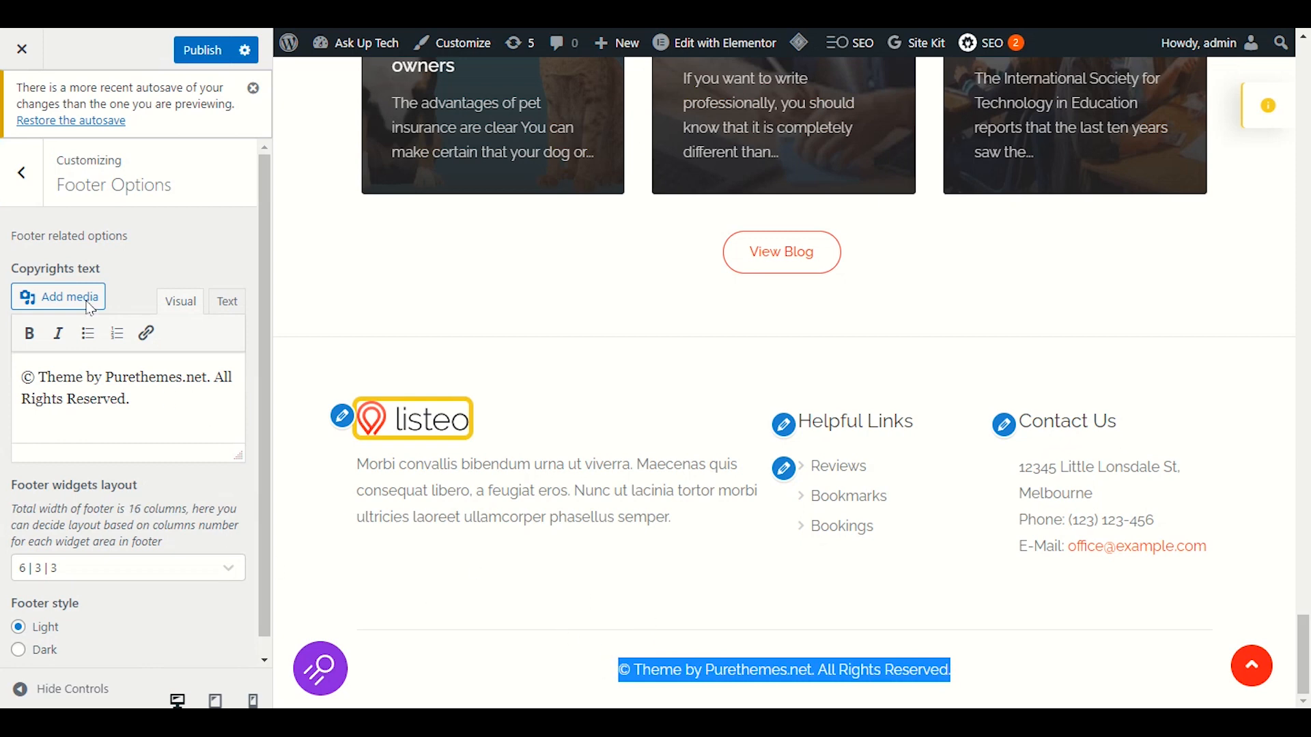
left_click(151, 397)
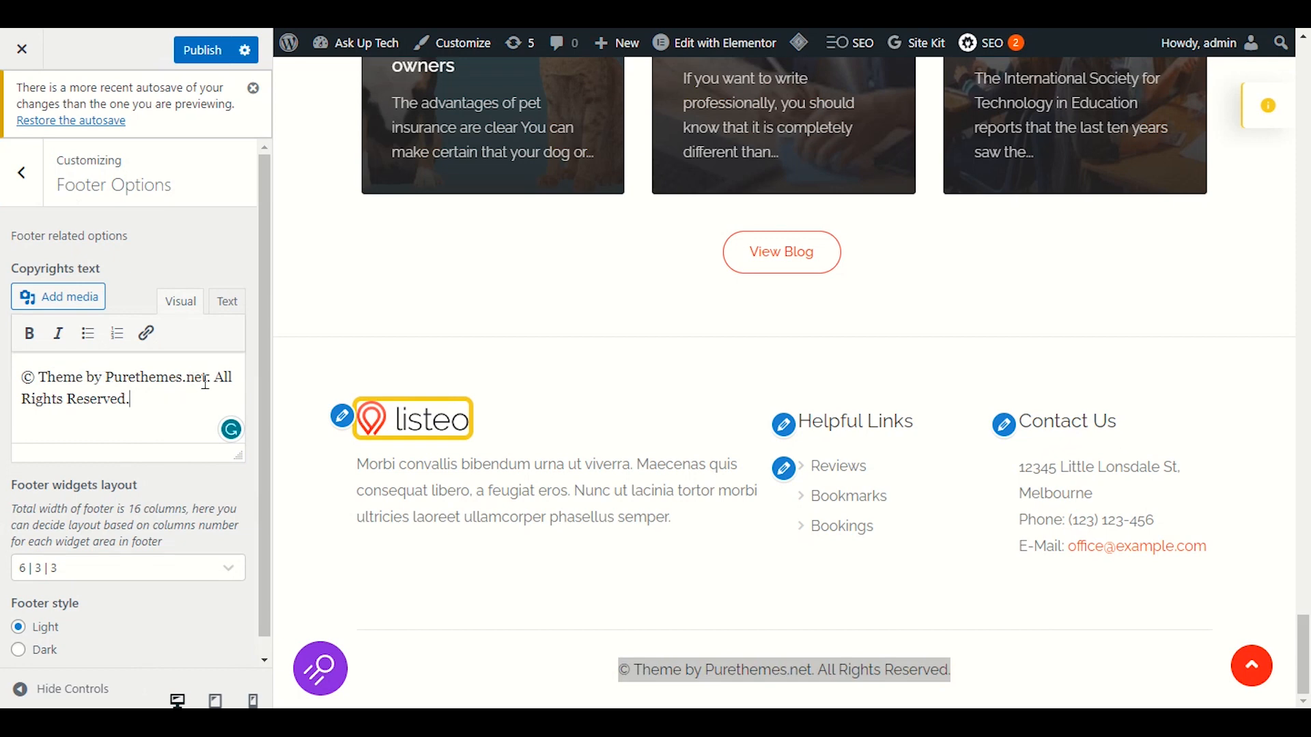
left_click_drag(213, 377, 42, 368)
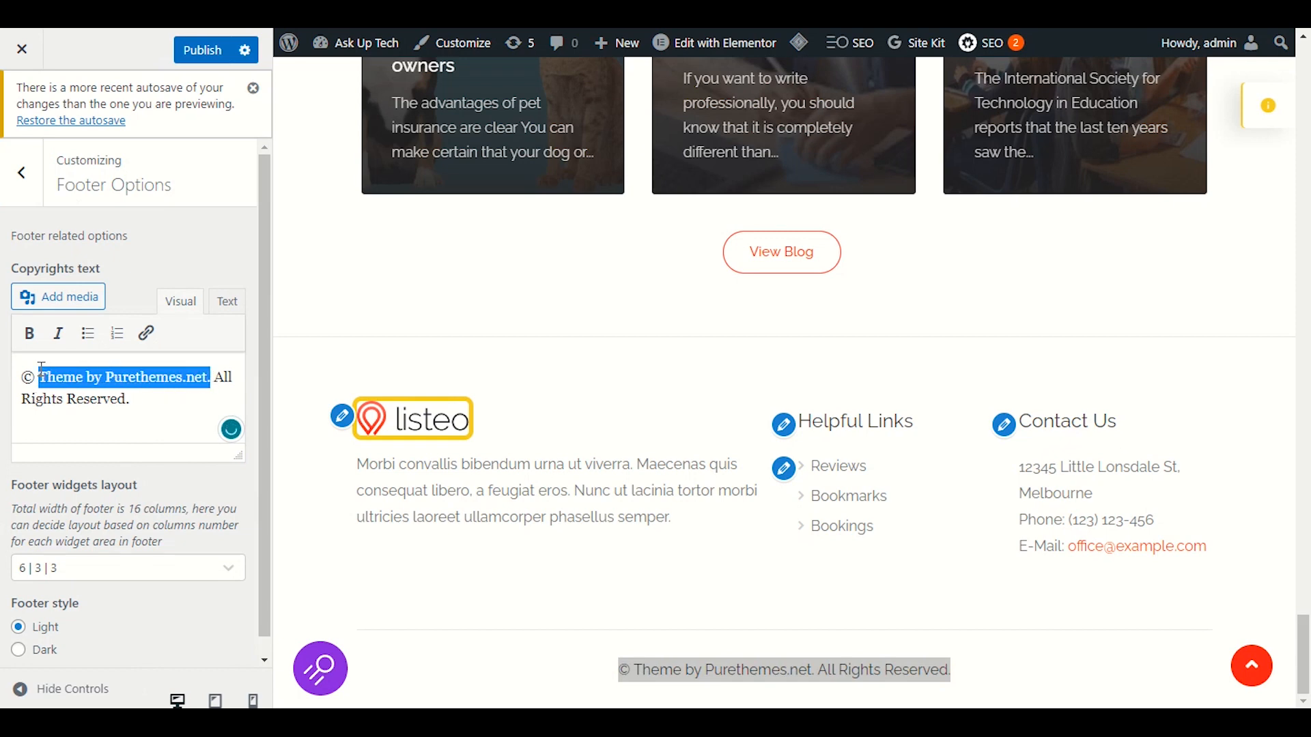
type("Ask")
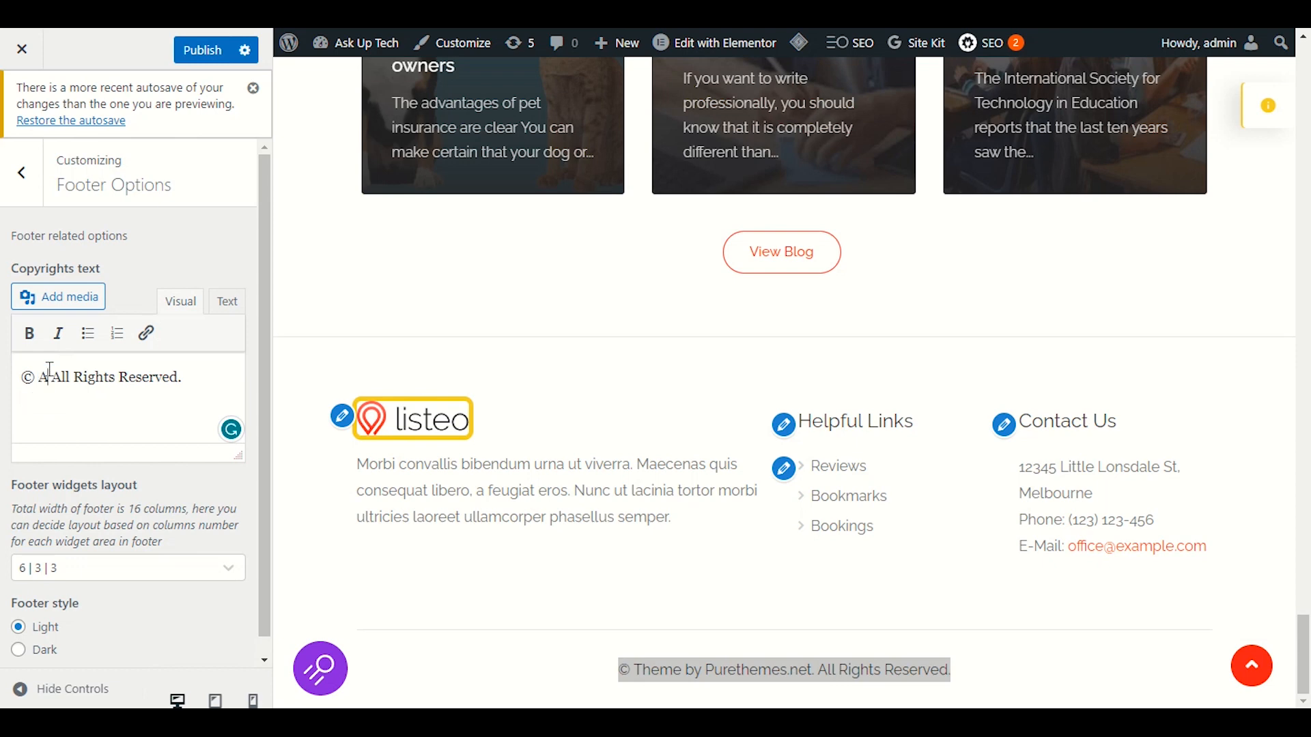
type("up ")
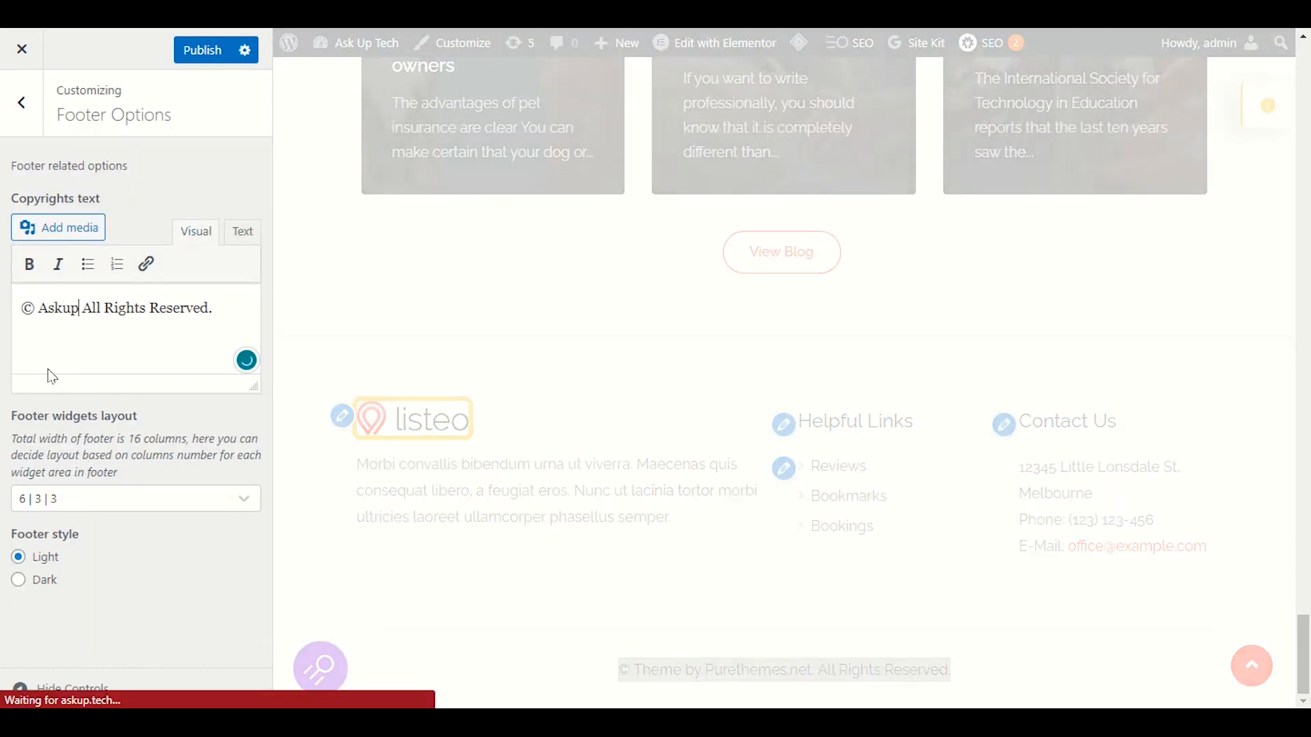
type("tech")
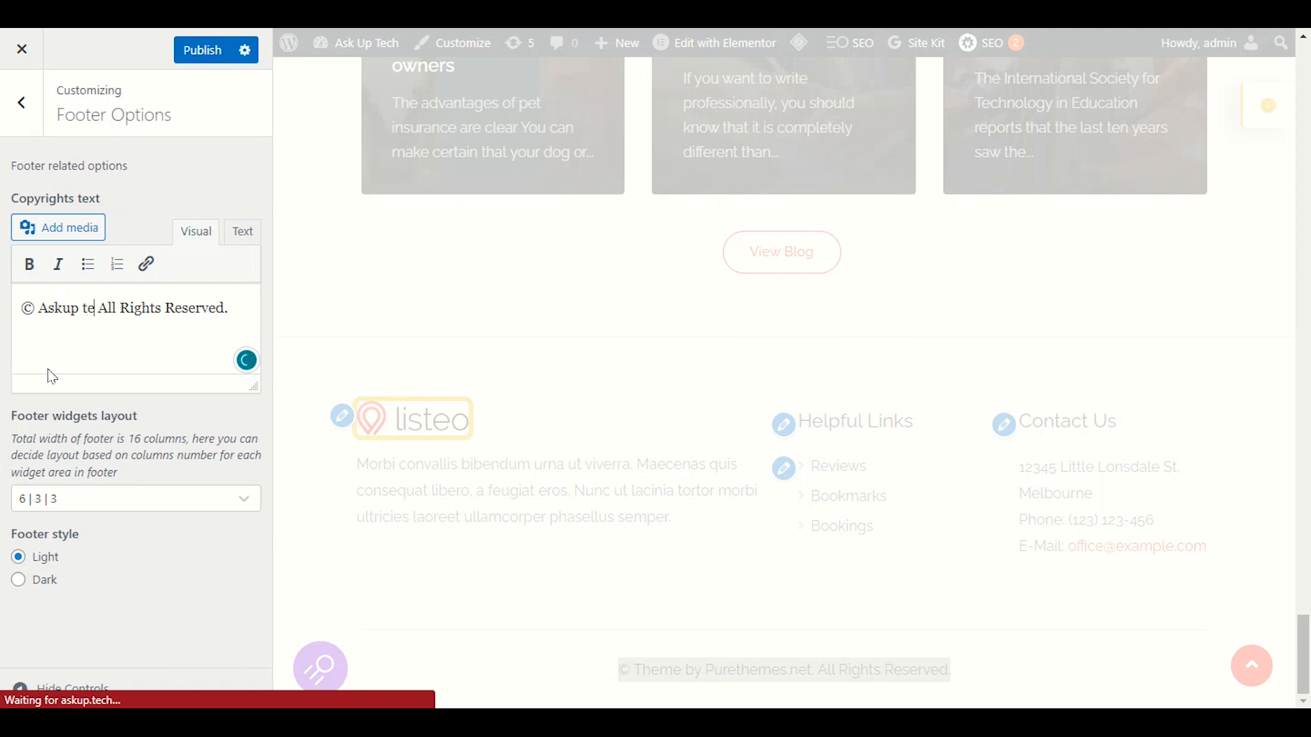
left_click(202, 50)
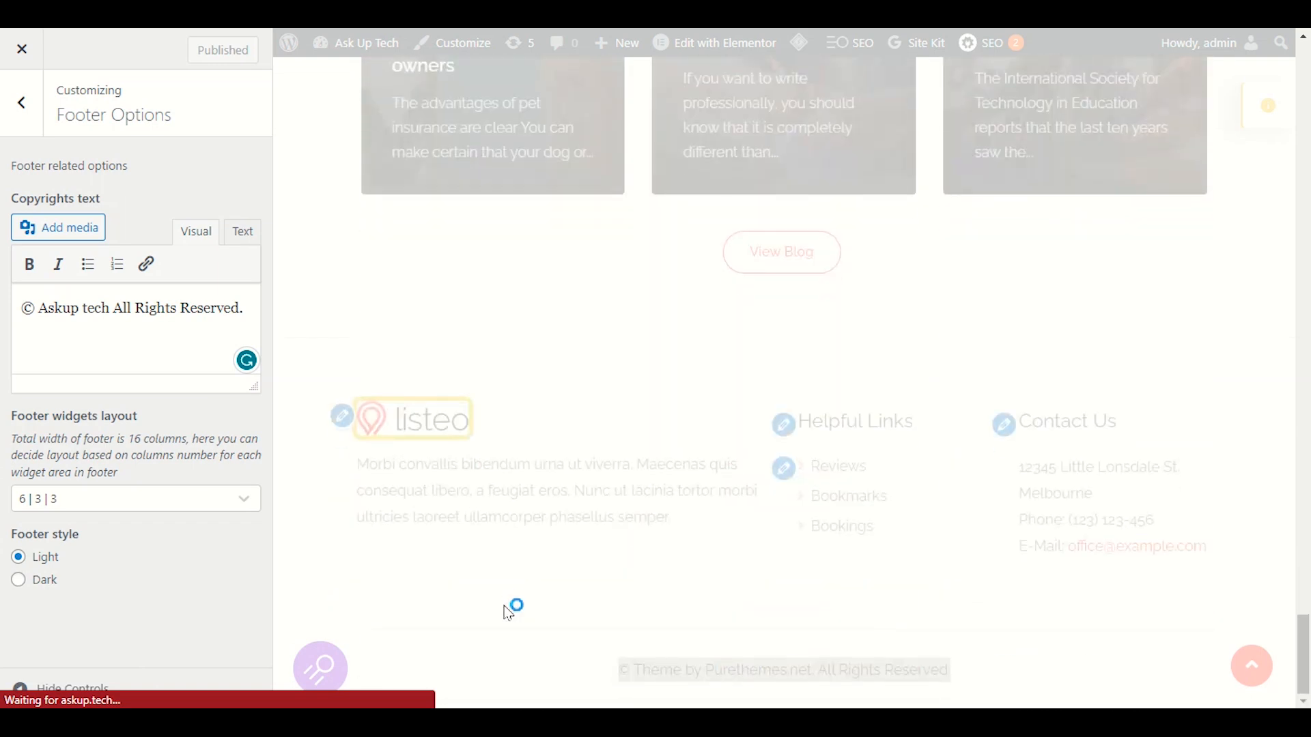
left_click(145, 341)
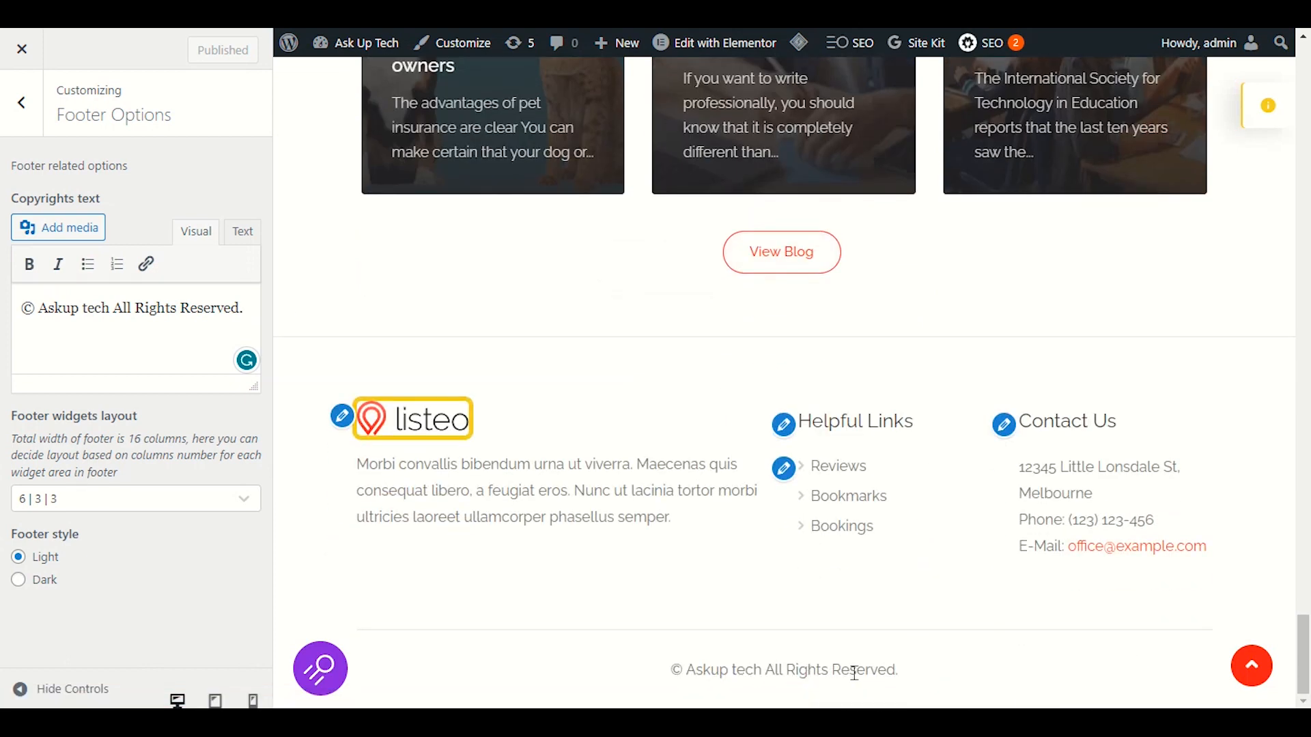
left_click_drag(938, 675, 662, 674)
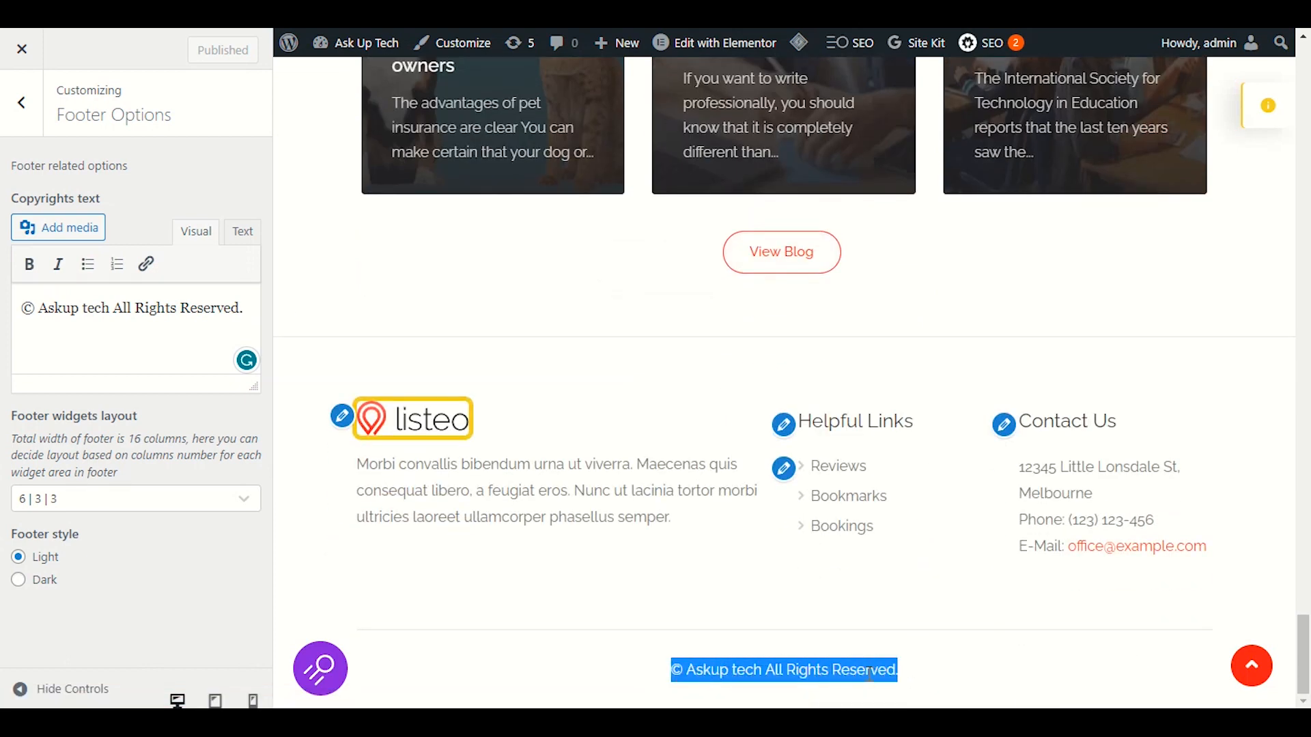
left_click(916, 679)
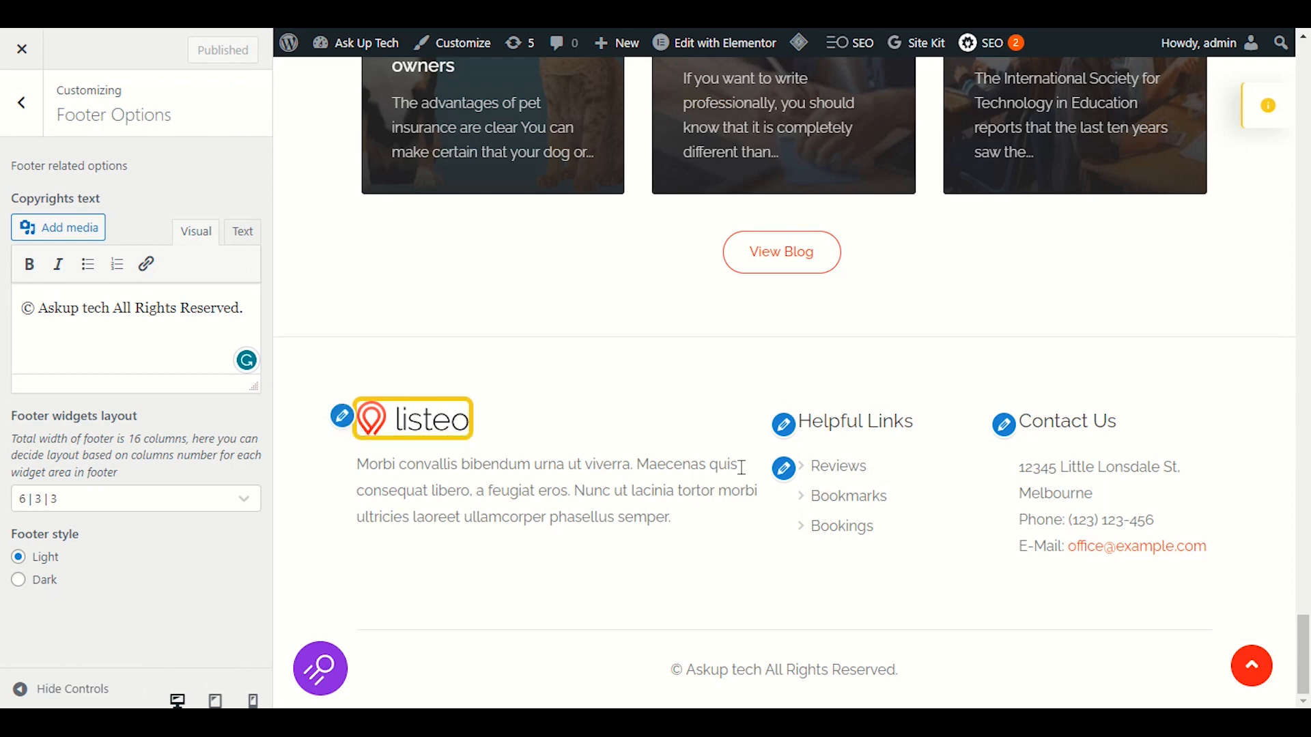
- Dismiss the block widgets introduction and open the first footer column's text widget to review its logo and paragraph
left_click(340, 418)
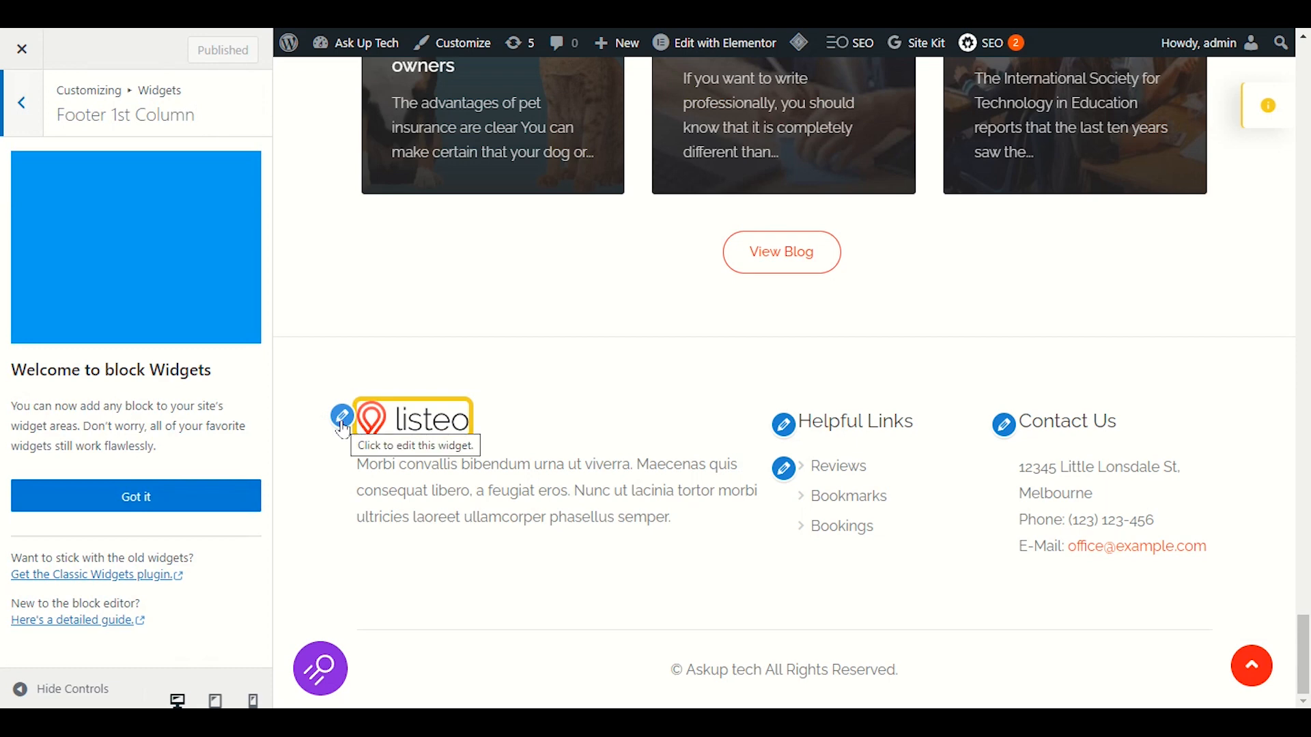
left_click(252, 499)
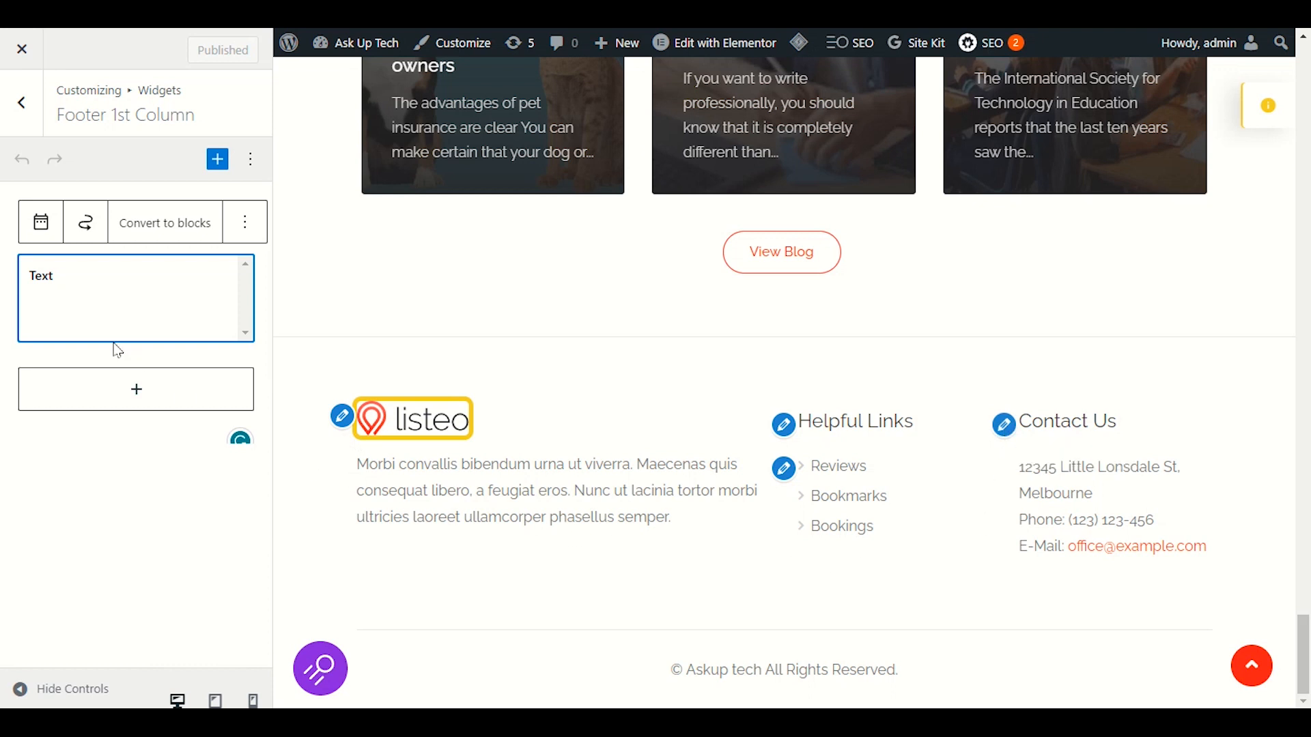
left_click(102, 306)
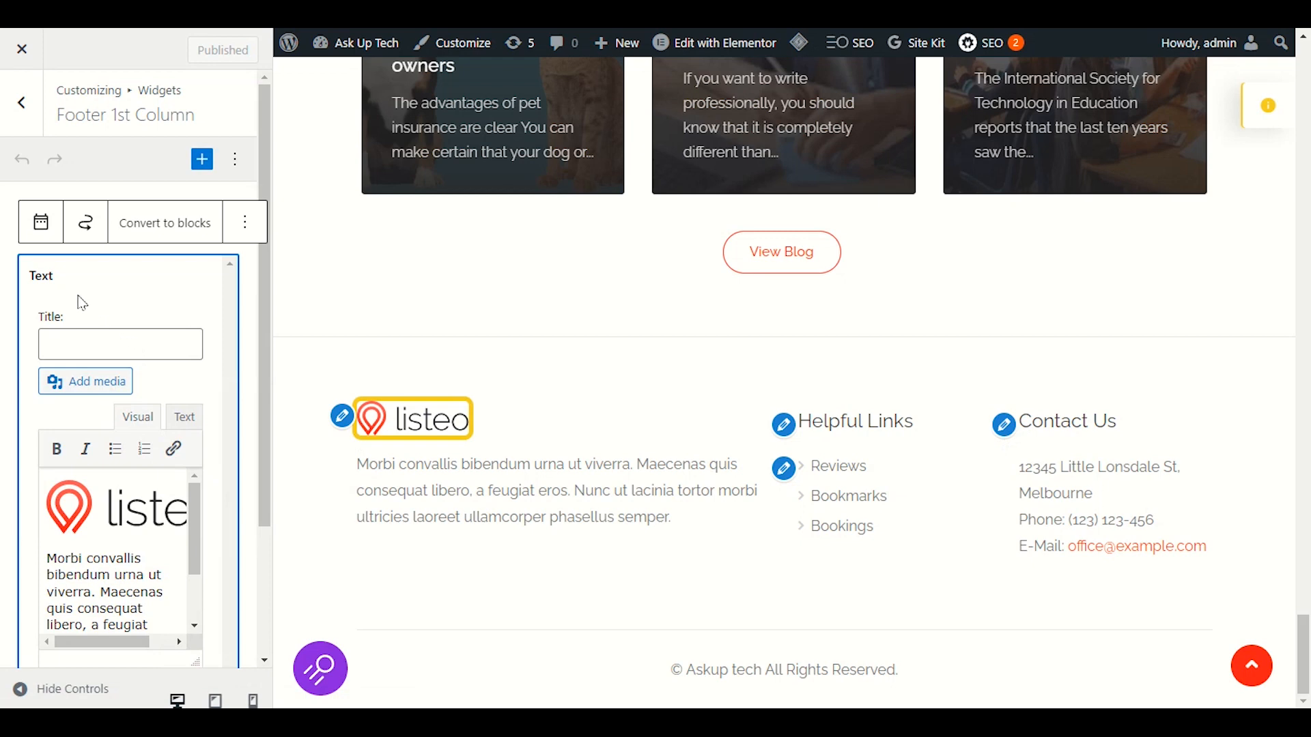
scroll(94, 307, "down", 1)
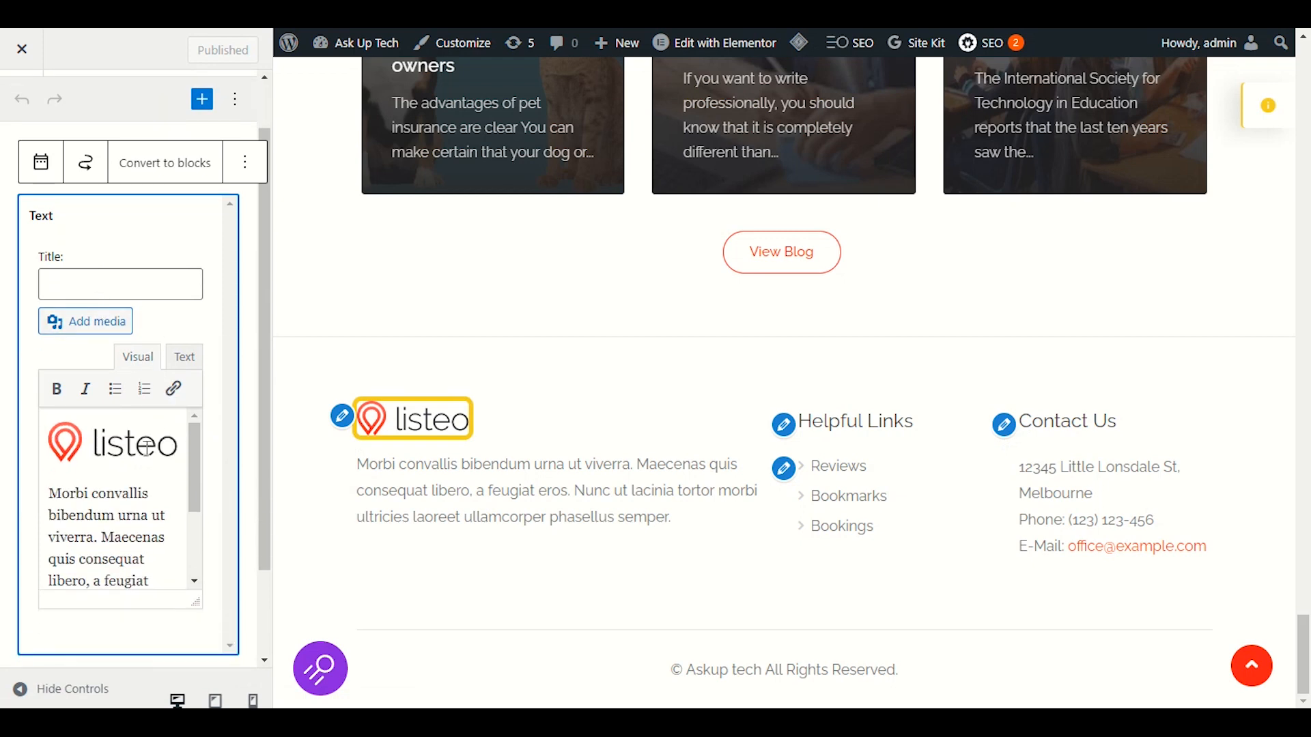
left_click(168, 445)
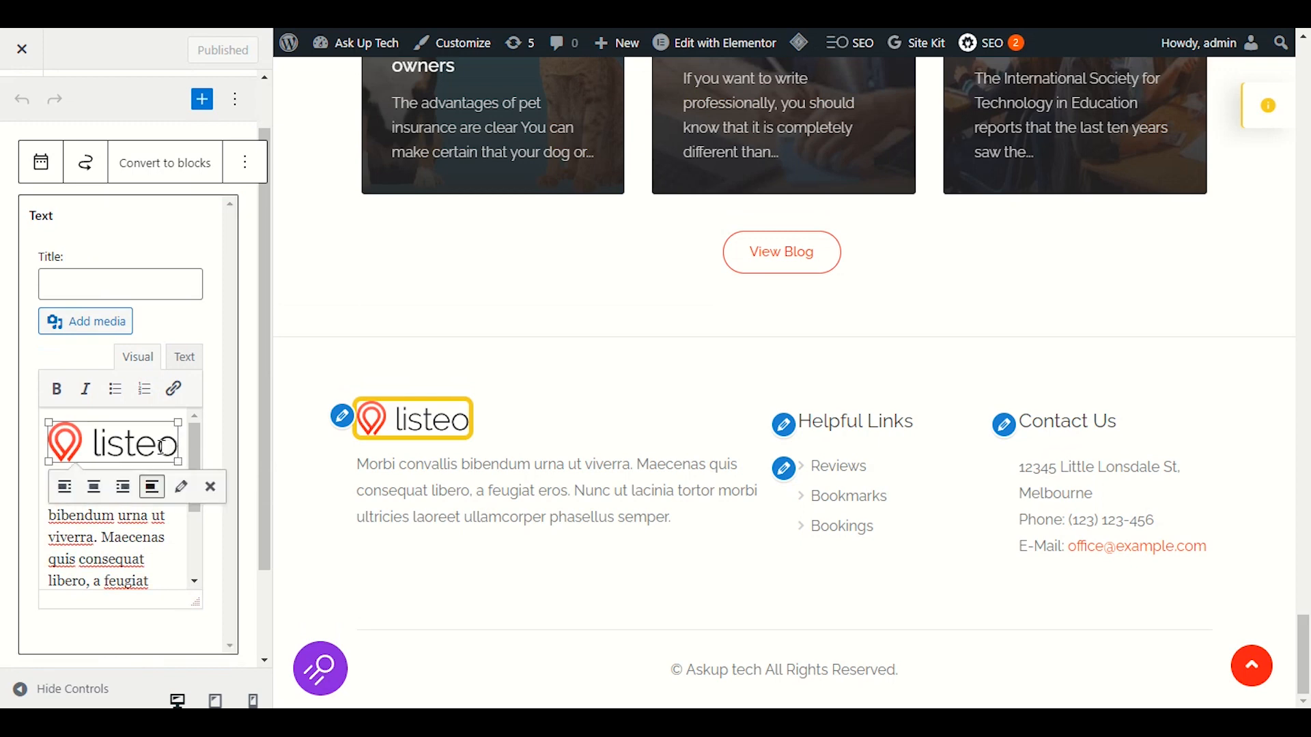
left_click(139, 560)
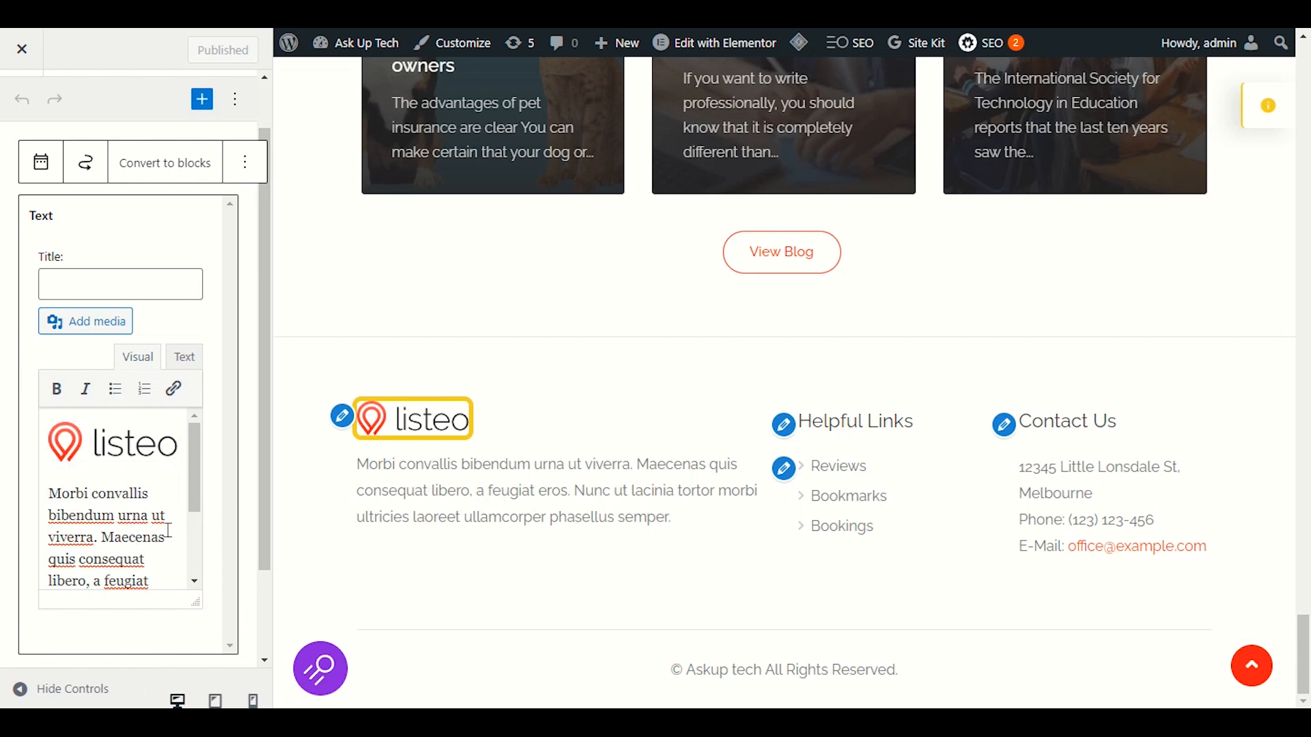
scroll(173, 543, "down", 1)
scroll(173, 587, "down", 2)
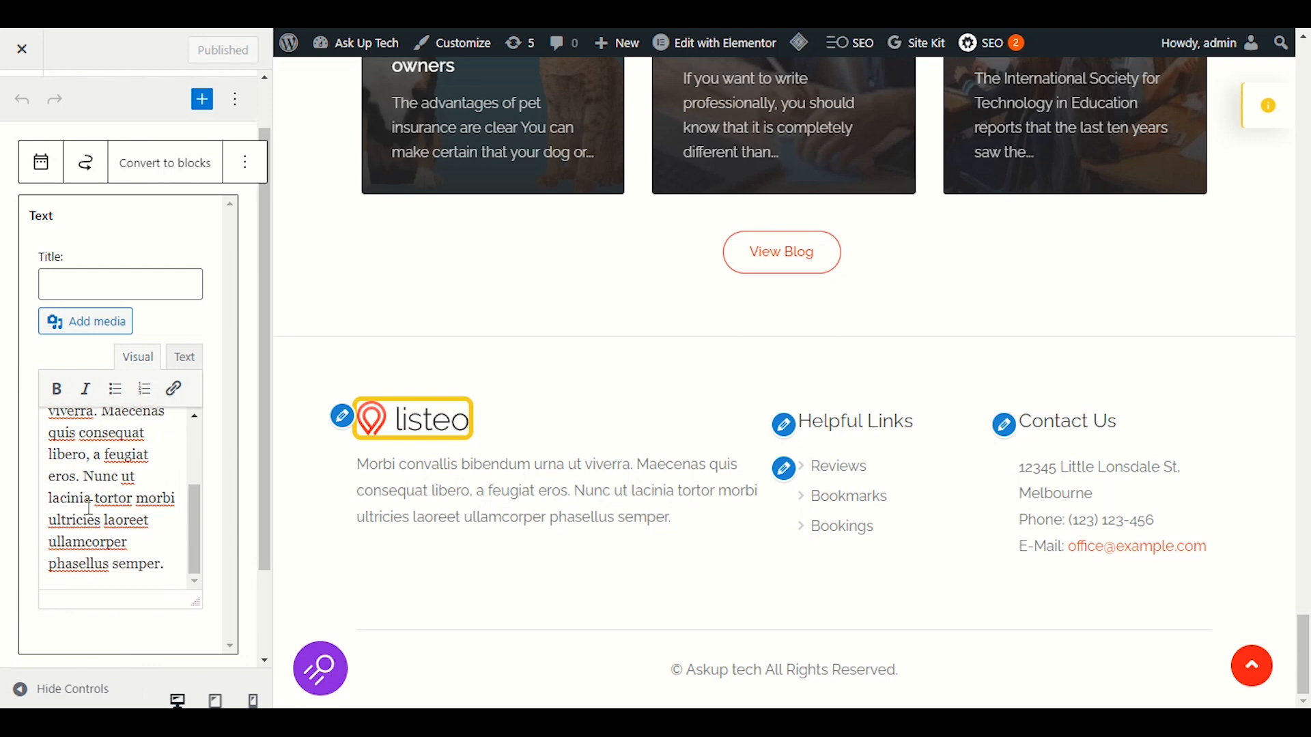
scroll(176, 560, "up", 3)
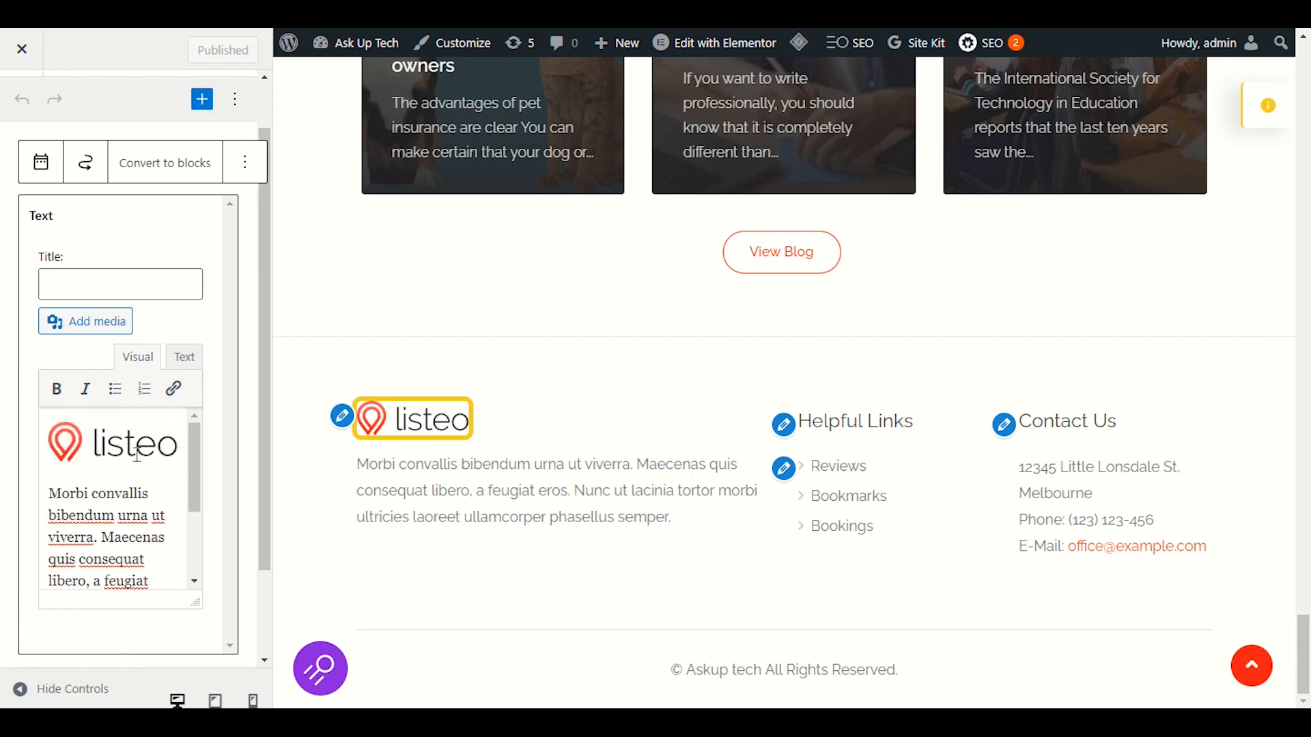
left_click(137, 456)
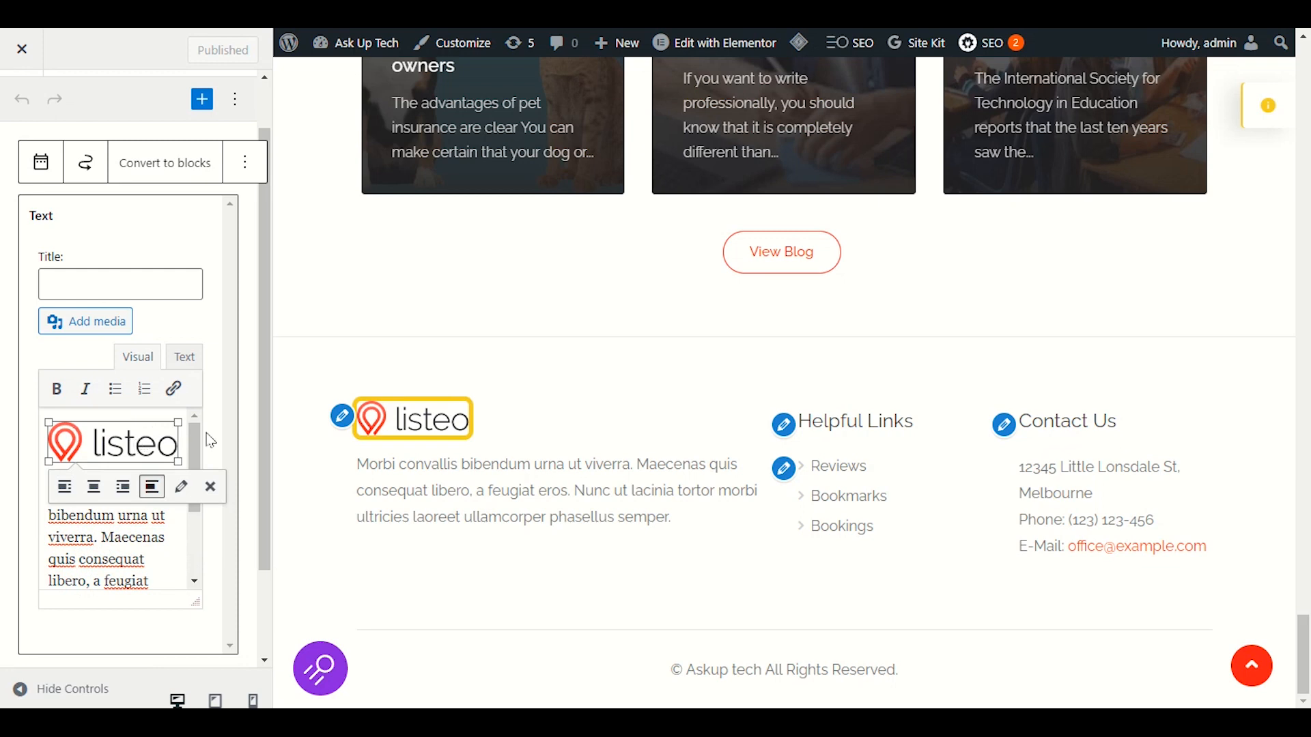
left_click(182, 491)
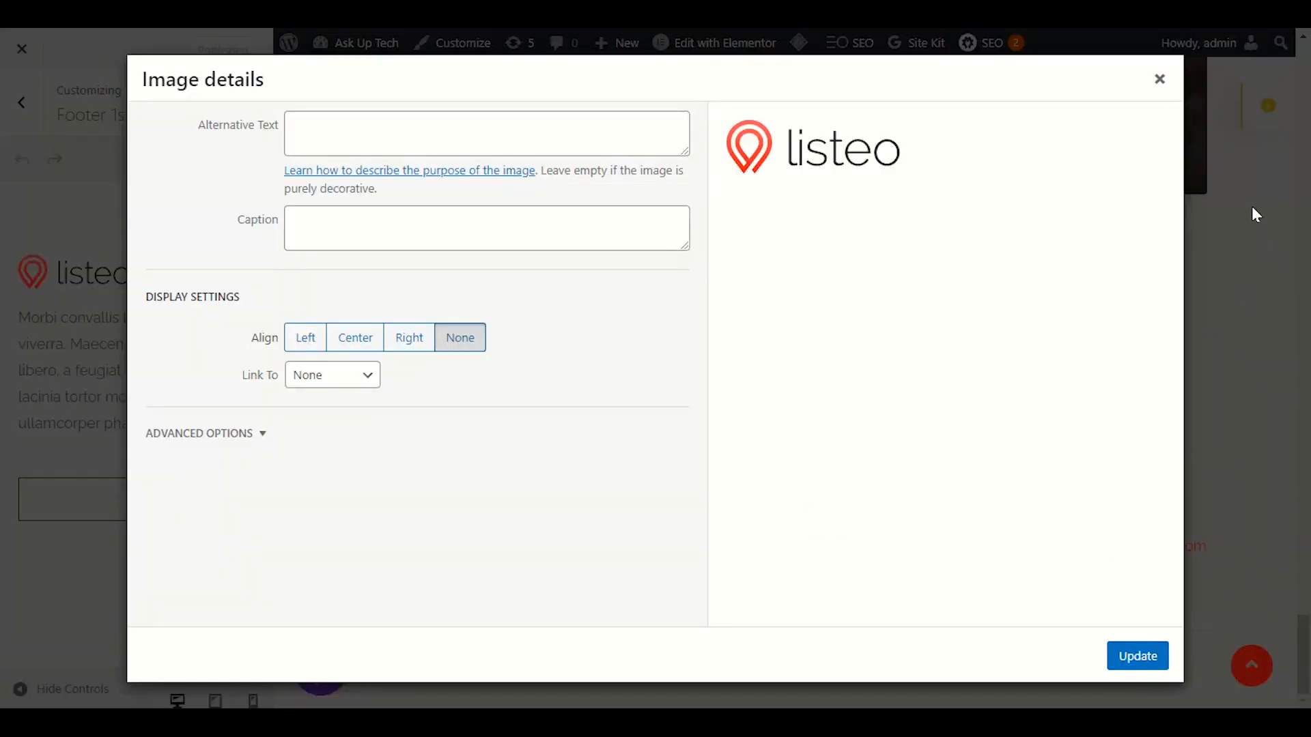
left_click(1165, 85)
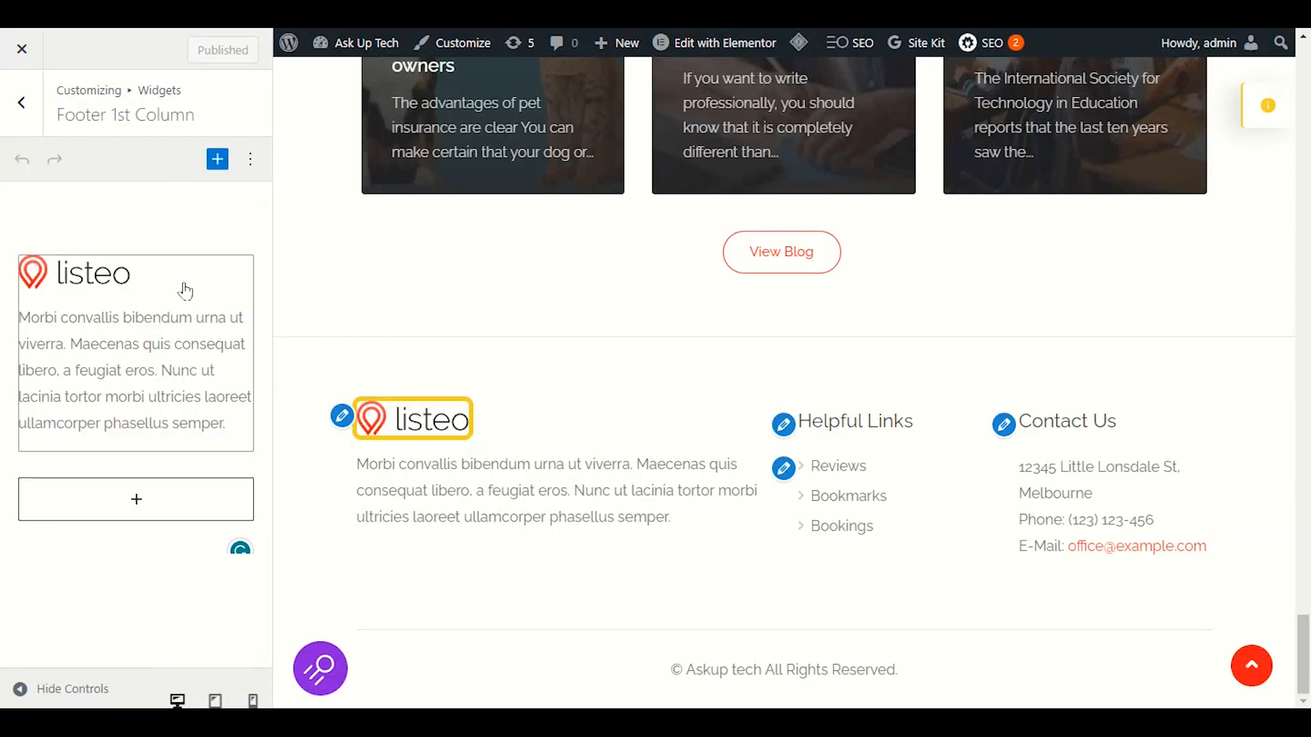
- Remove the Listeo logo image from the first footer column's text widget
left_click(172, 374)
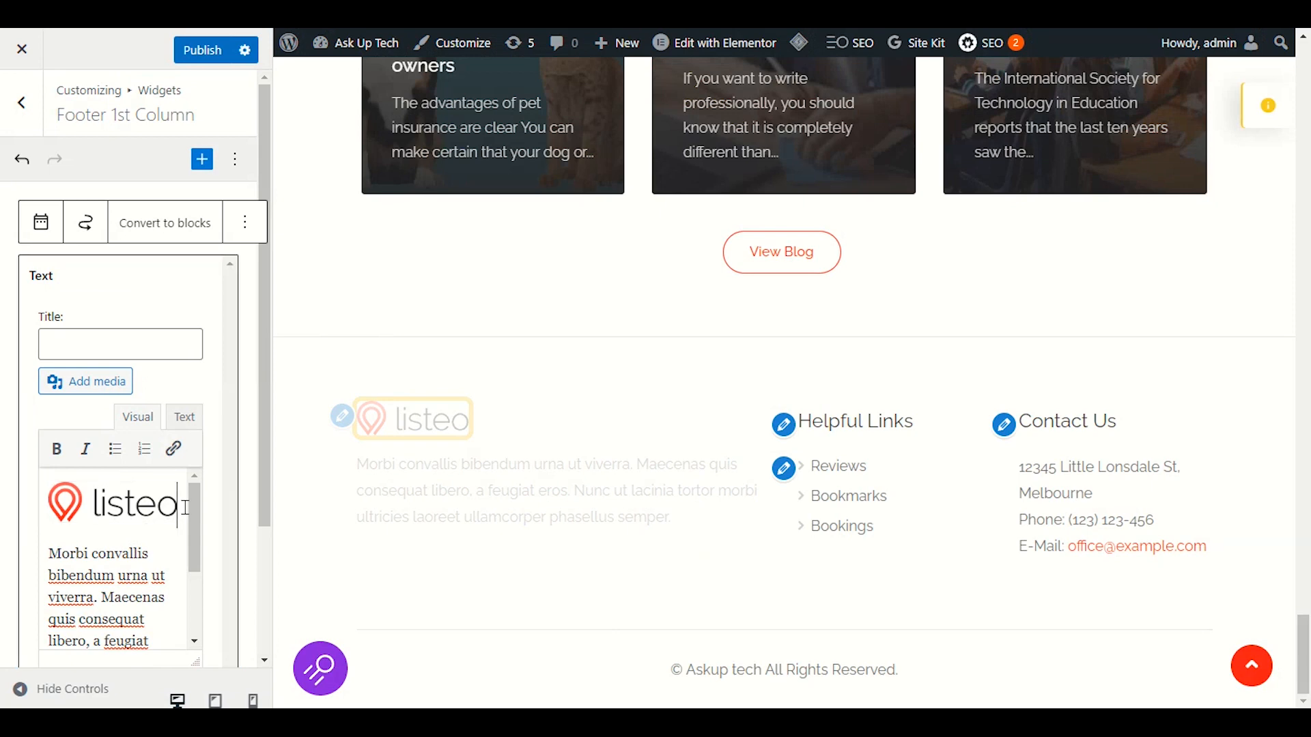
left_click(154, 511)
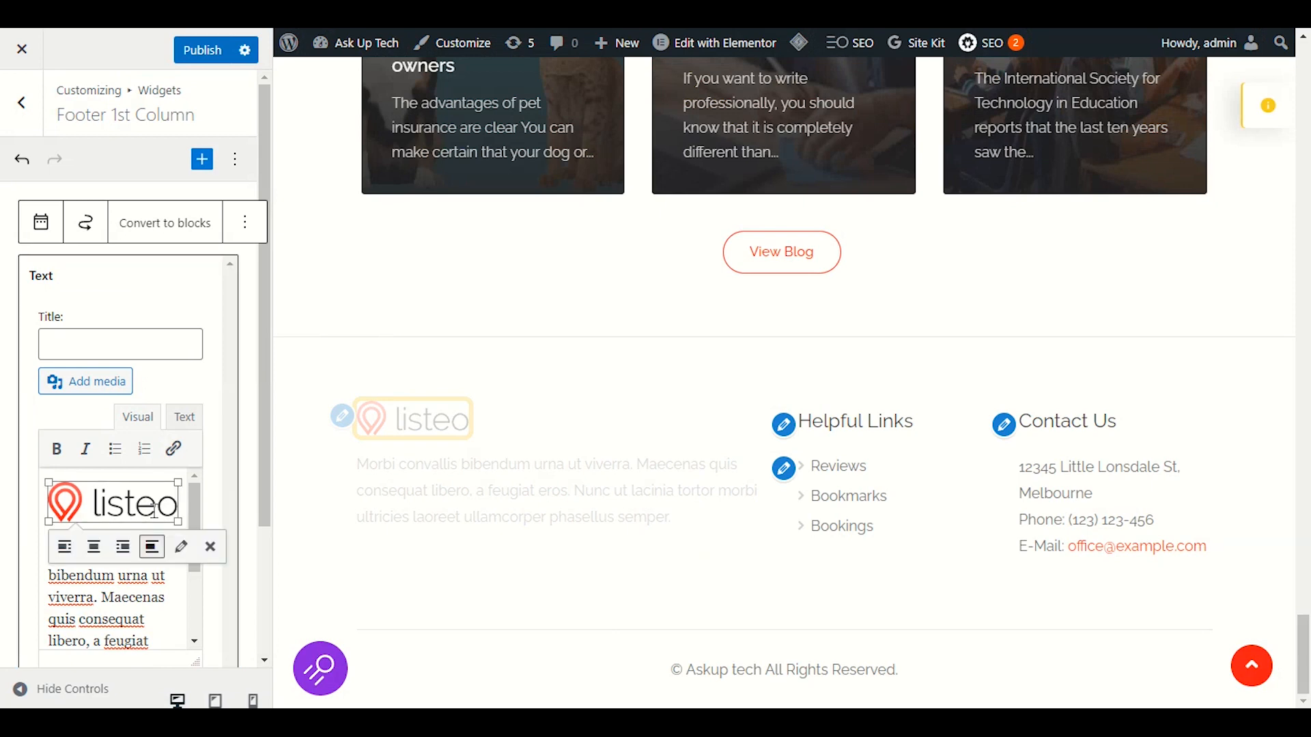
left_click(211, 547)
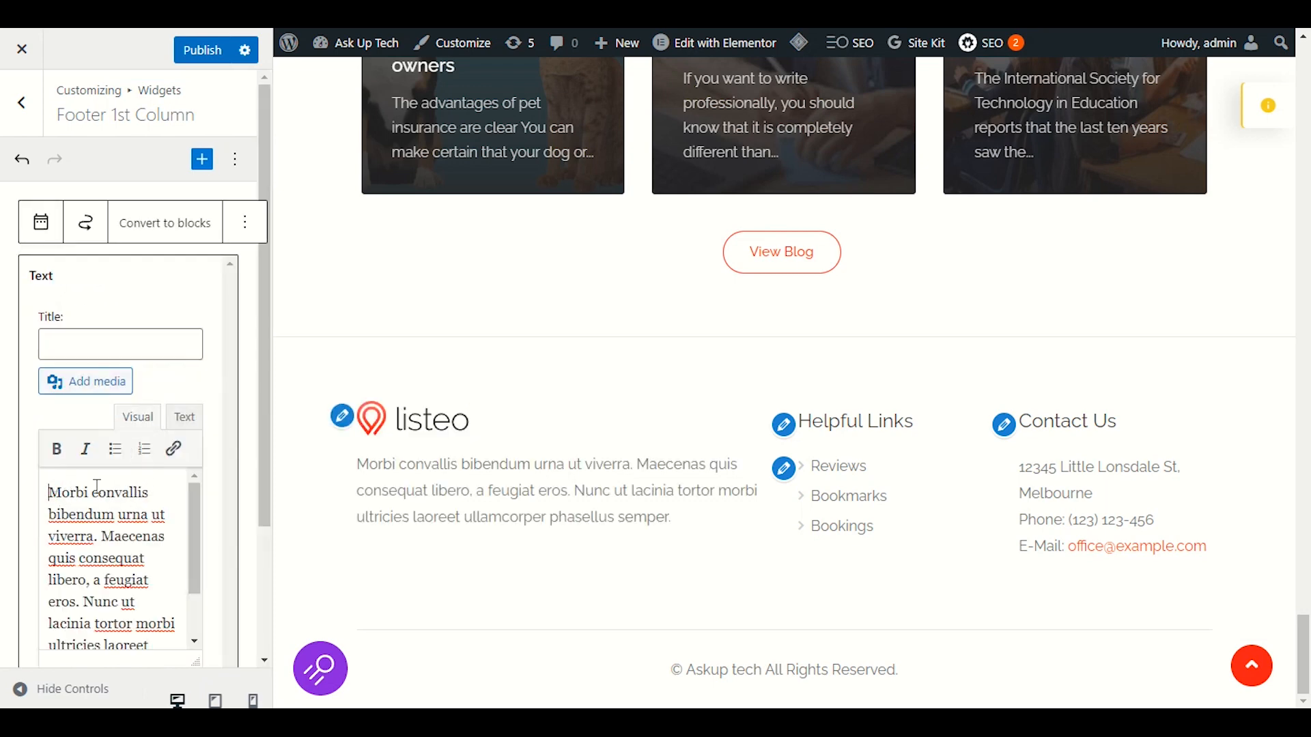
left_click(175, 450)
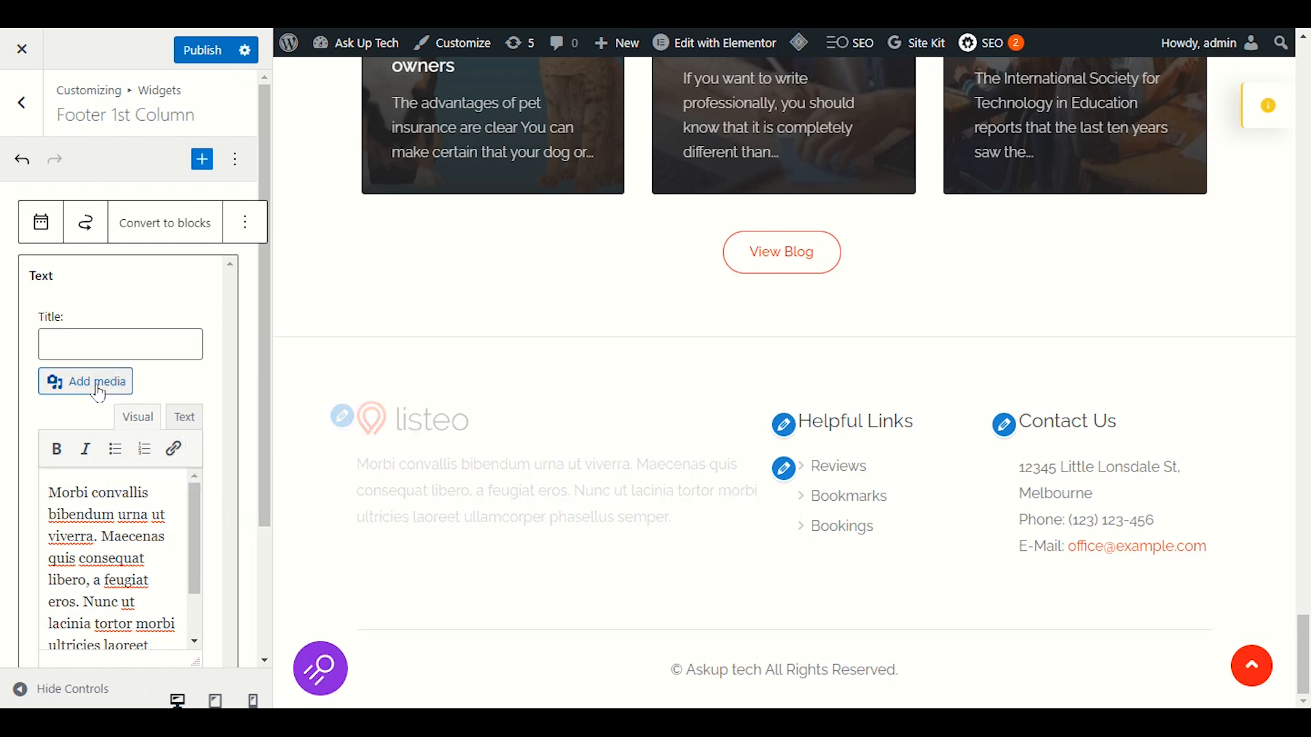
- Insert the ASK UP TECH logo image sdsd.png from the media library into the footer text widget
left_click(98, 392)
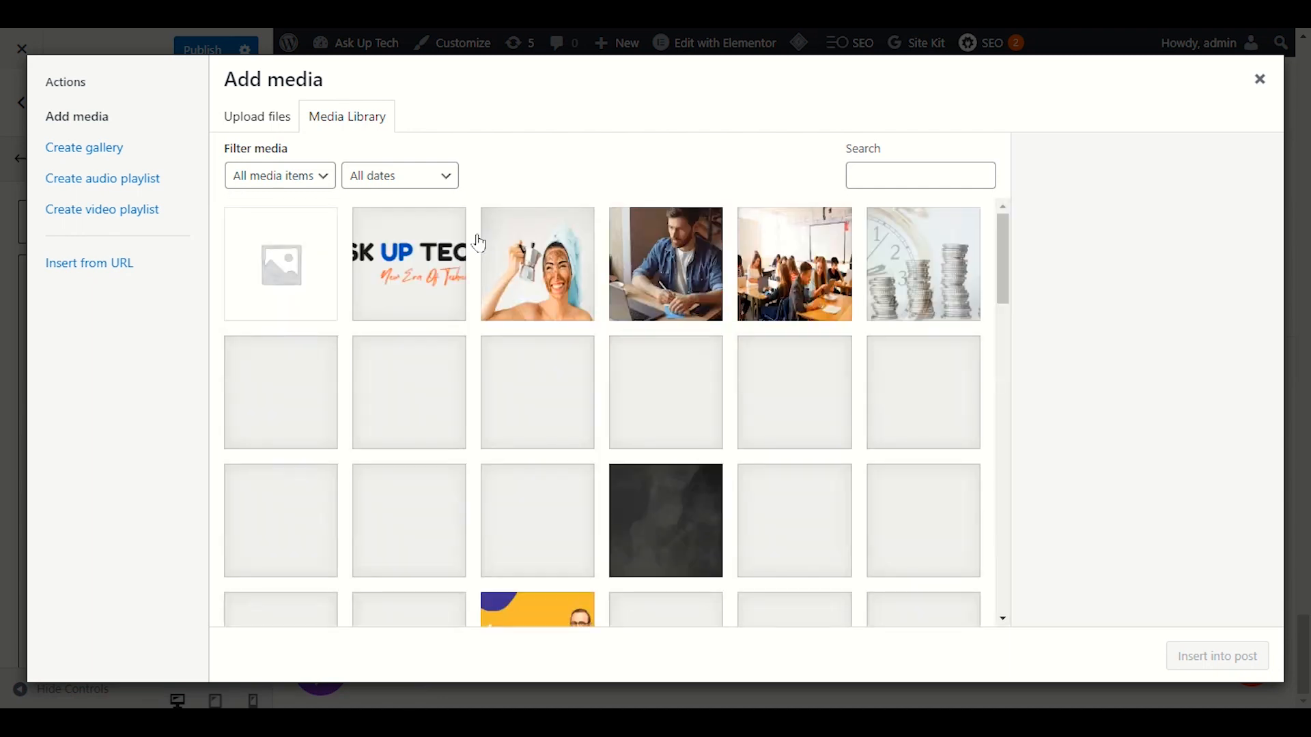
left_click(380, 299)
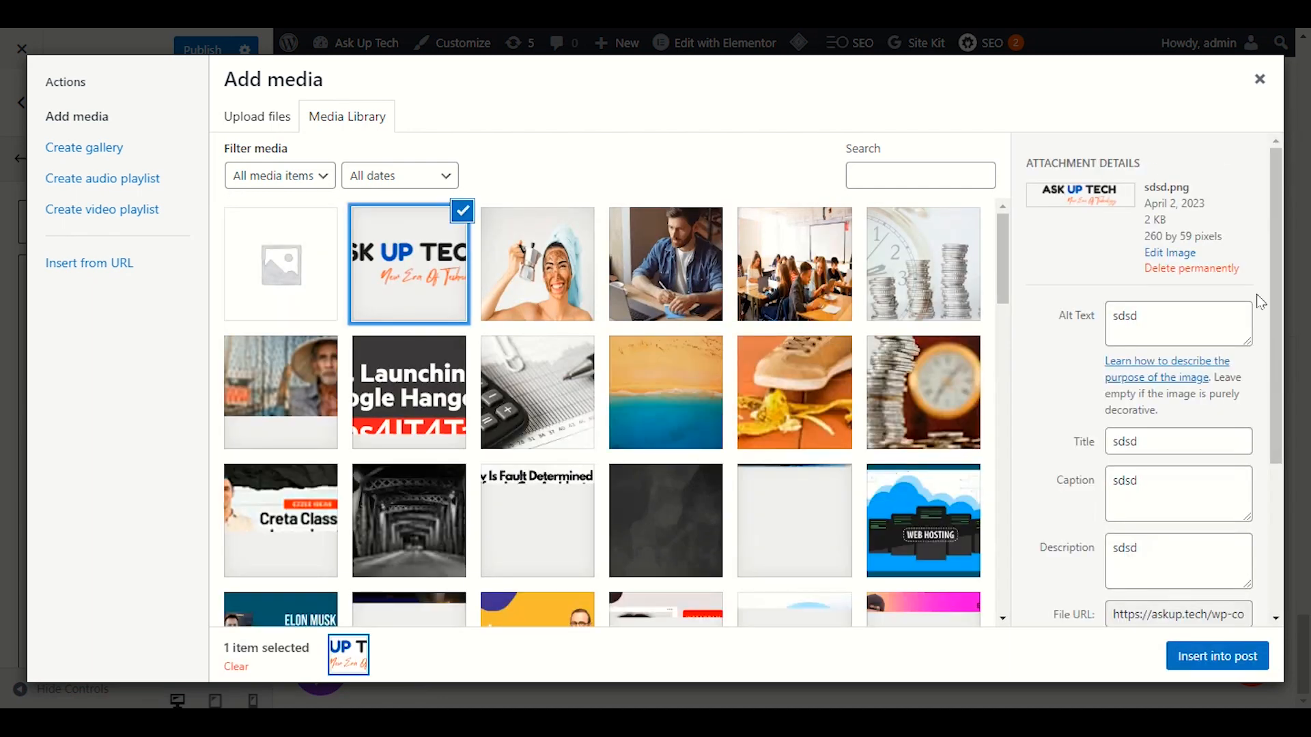
left_click(1246, 655)
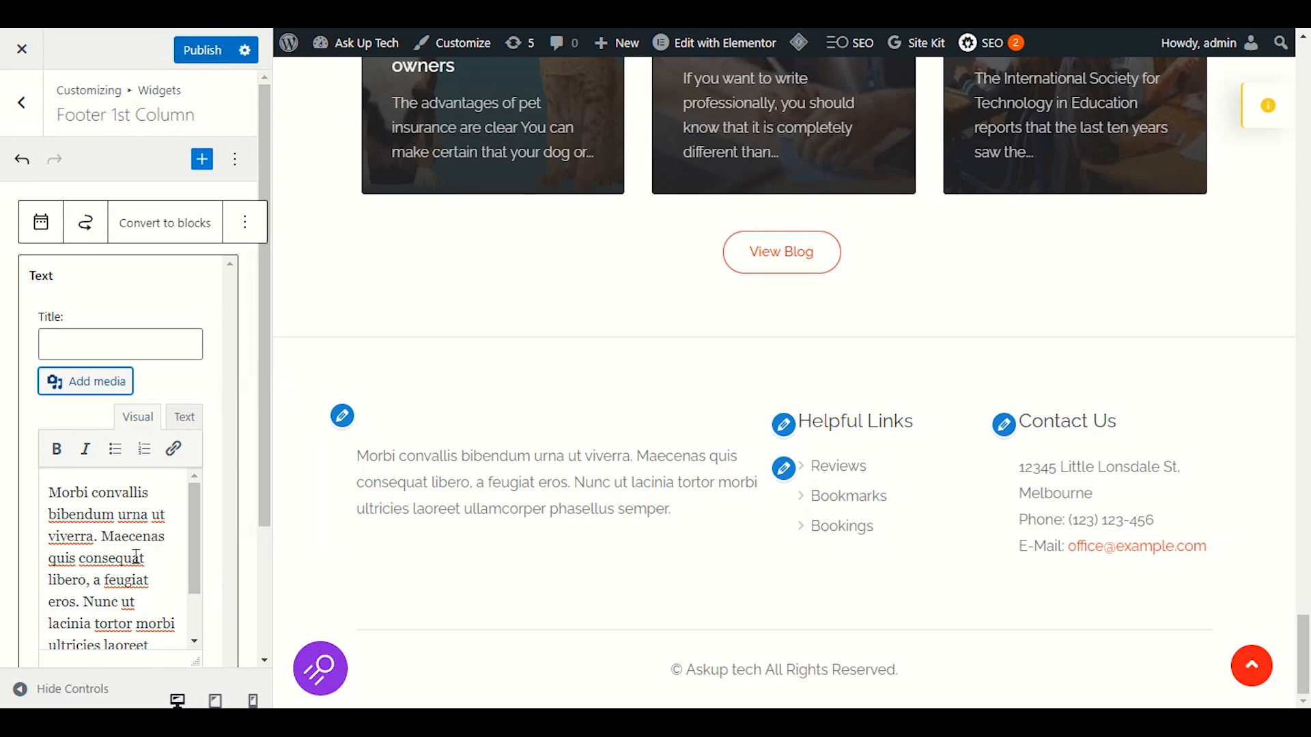
left_click(69, 514)
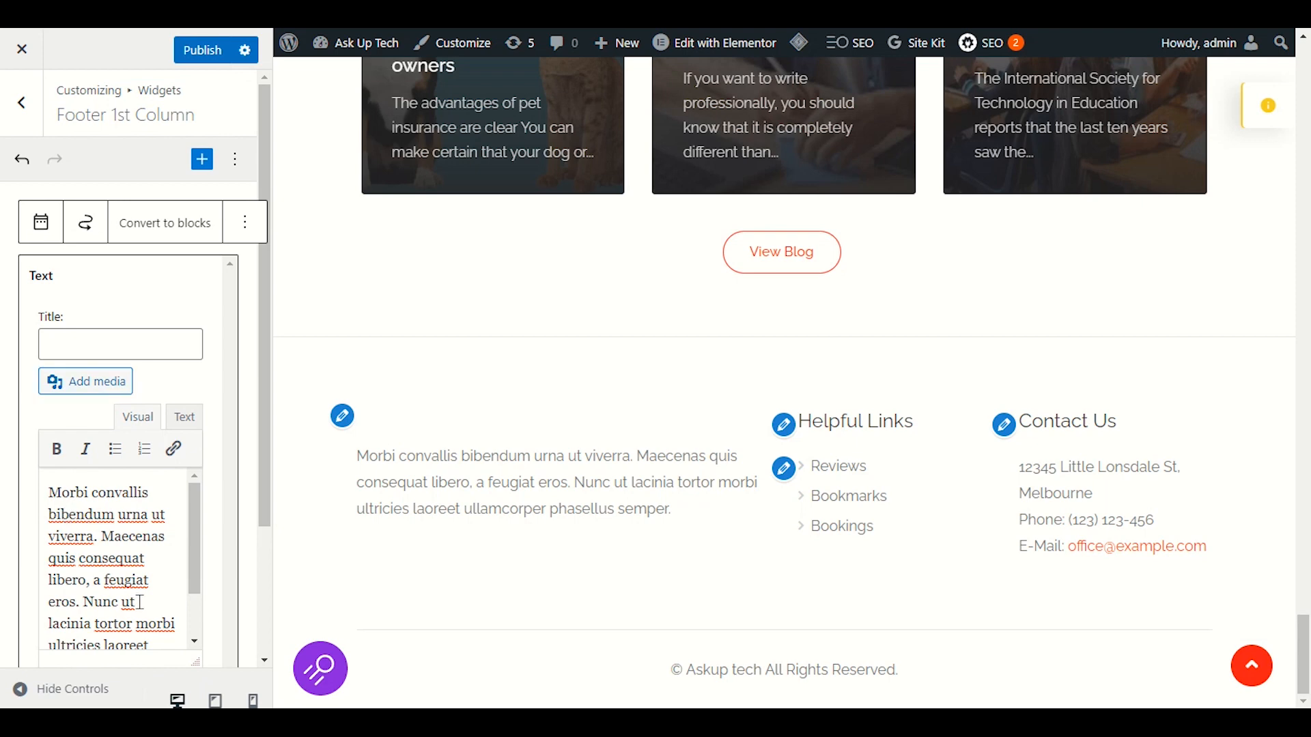
scroll(140, 602, "down", 1)
scroll(141, 594, "up", 1)
scroll(139, 593, "down", 1)
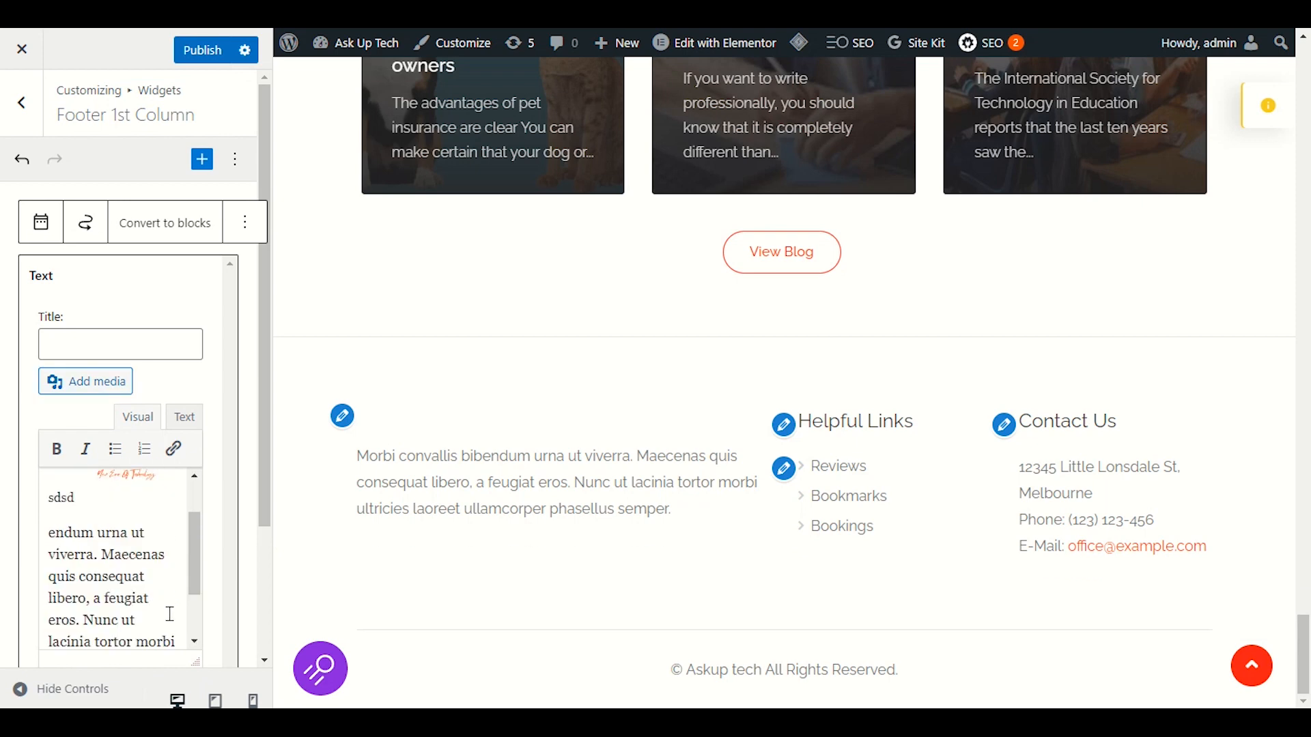
scroll(170, 614, "up", 2)
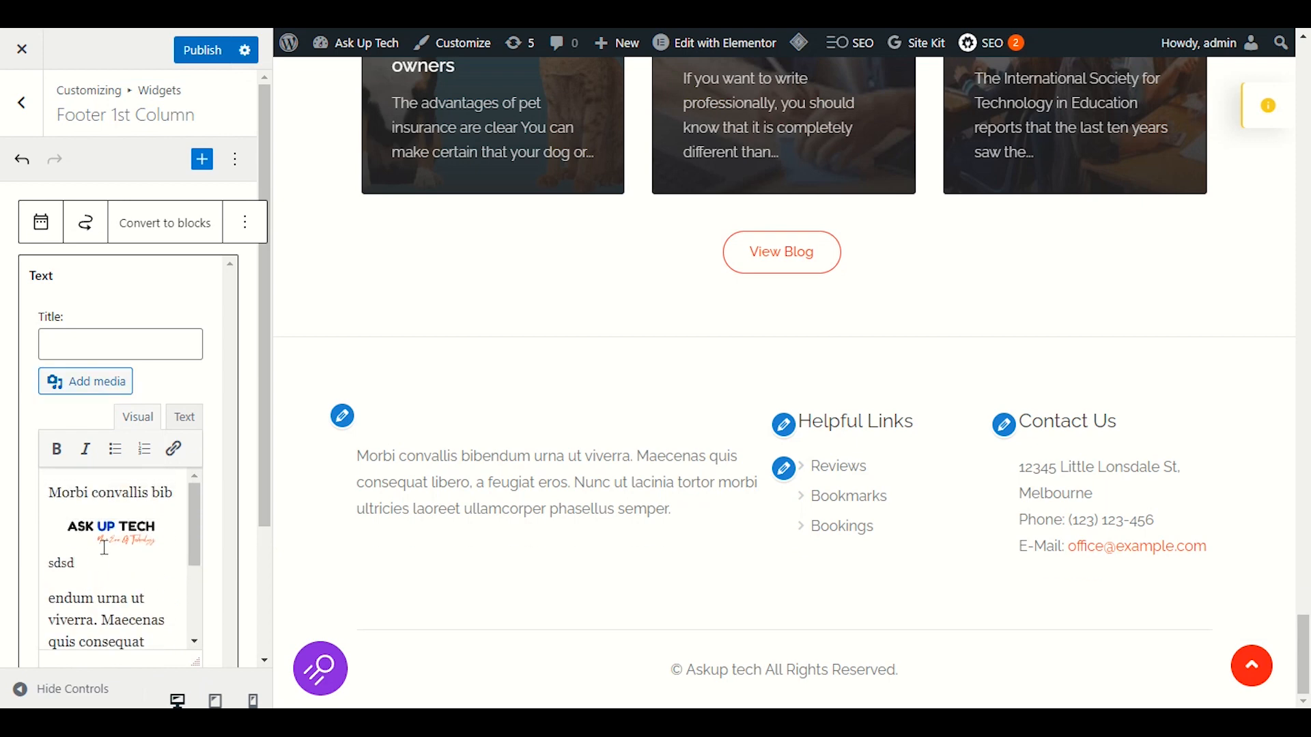
- Delete the text fragment "Morbi convallis bib" above the ASK UP TECH logo in the footer widget and select the logo
double_click(99, 494)
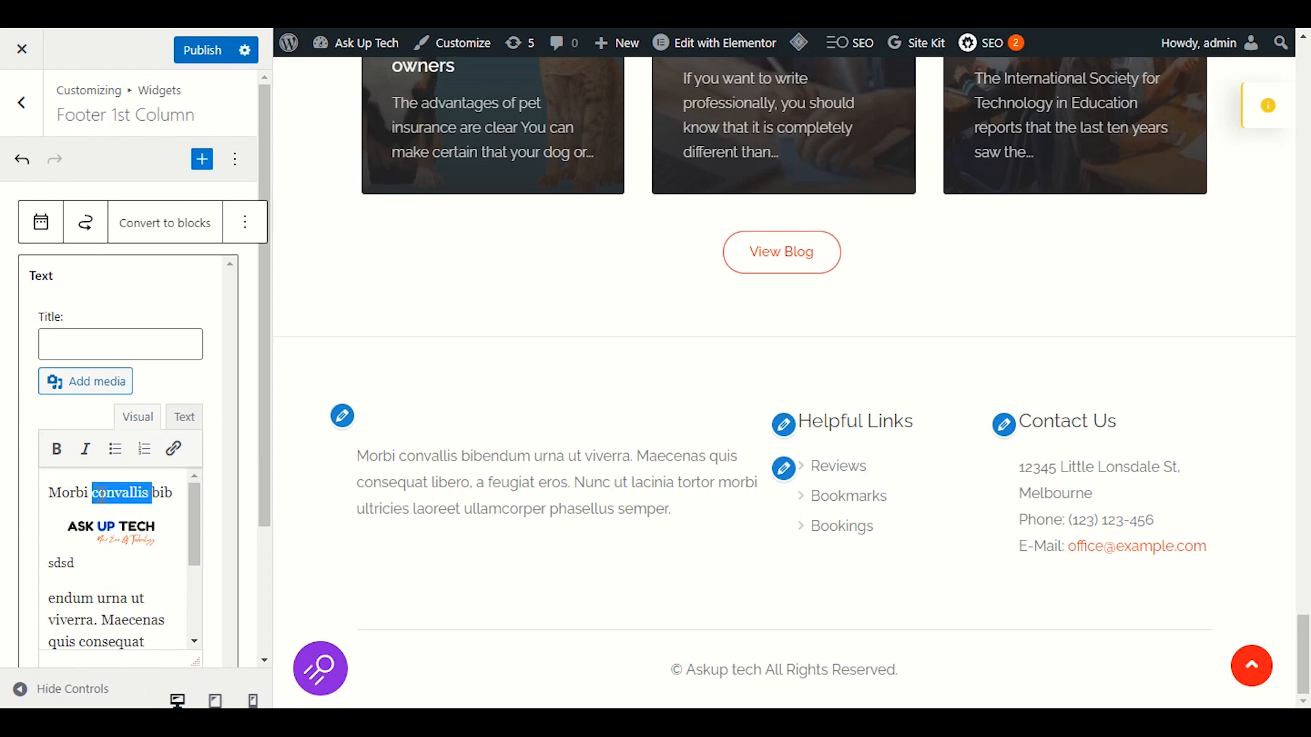
triple_click(101, 496)
key("BackSpace")
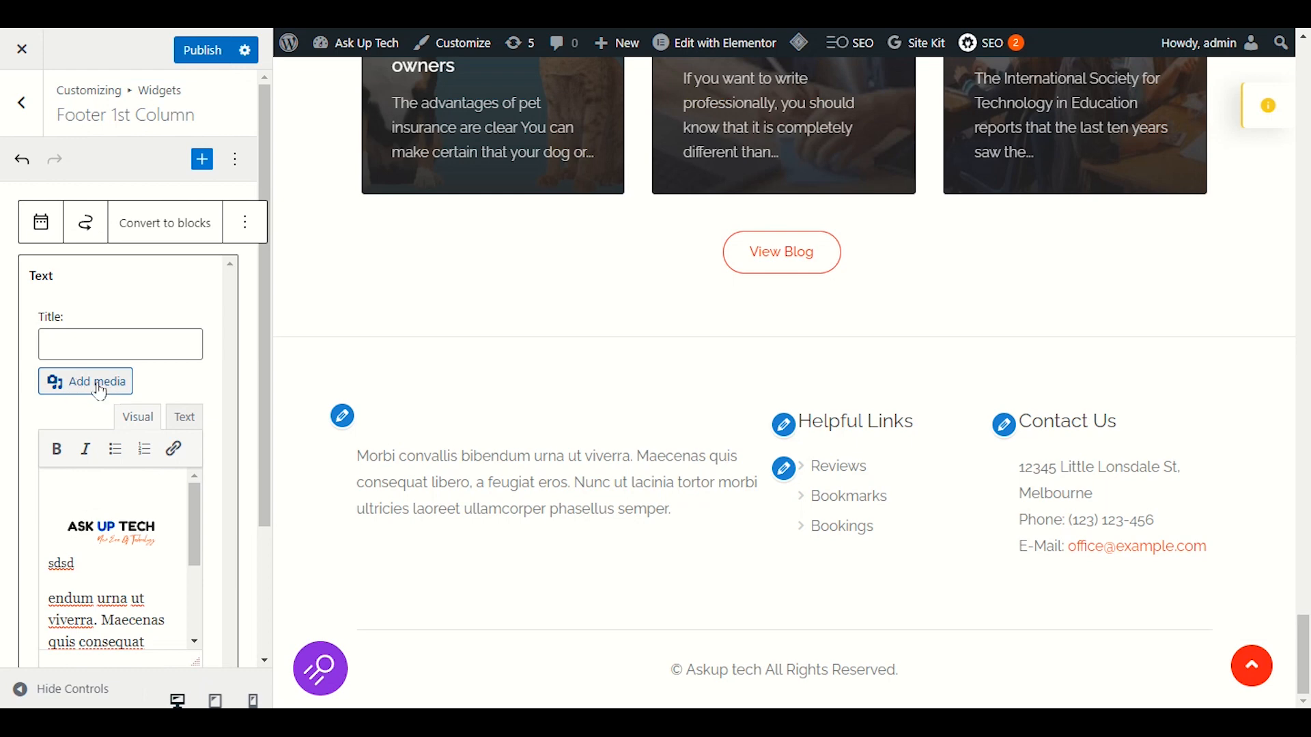
left_click(110, 531)
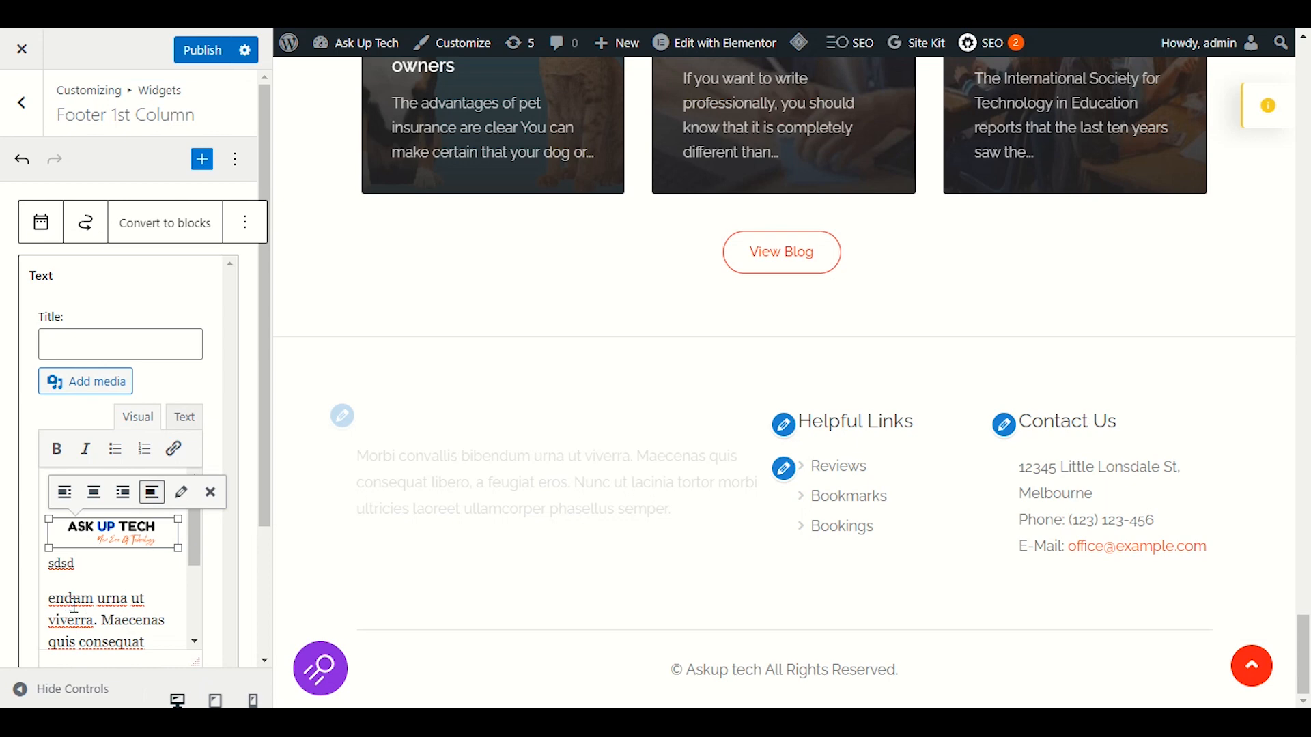
- Replace the placeholder text beneath the footer logo with "You Can Promote Your Services With us" and publish the change
scroll(144, 624, "down", 4)
scroll(144, 625, "up", 4)
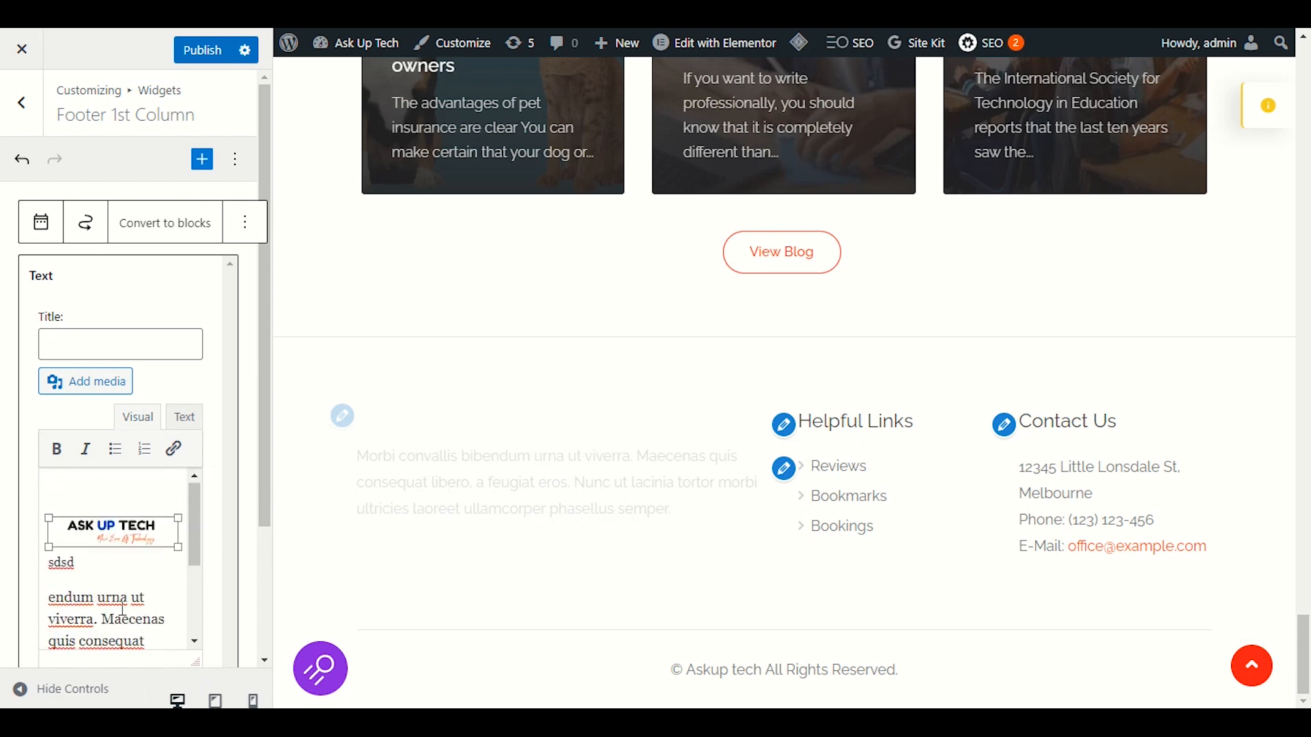
left_click(54, 596)
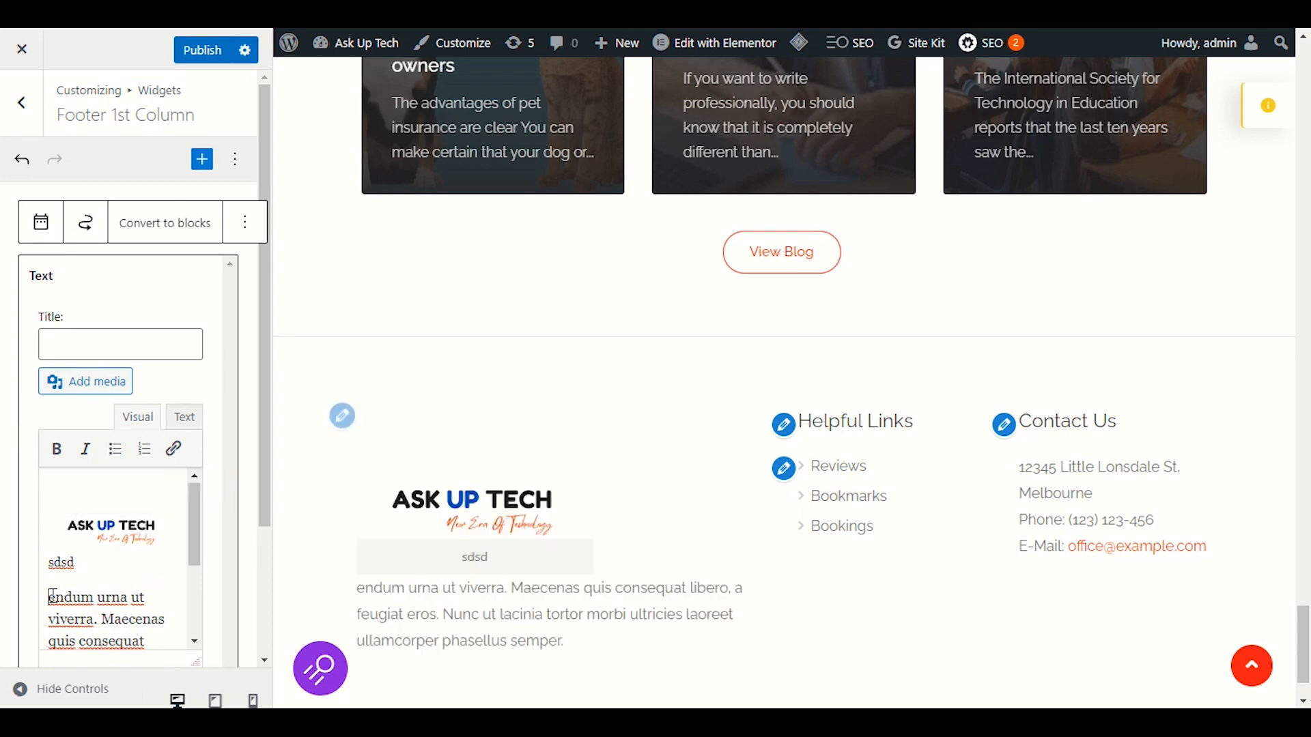
key("BackSpace")
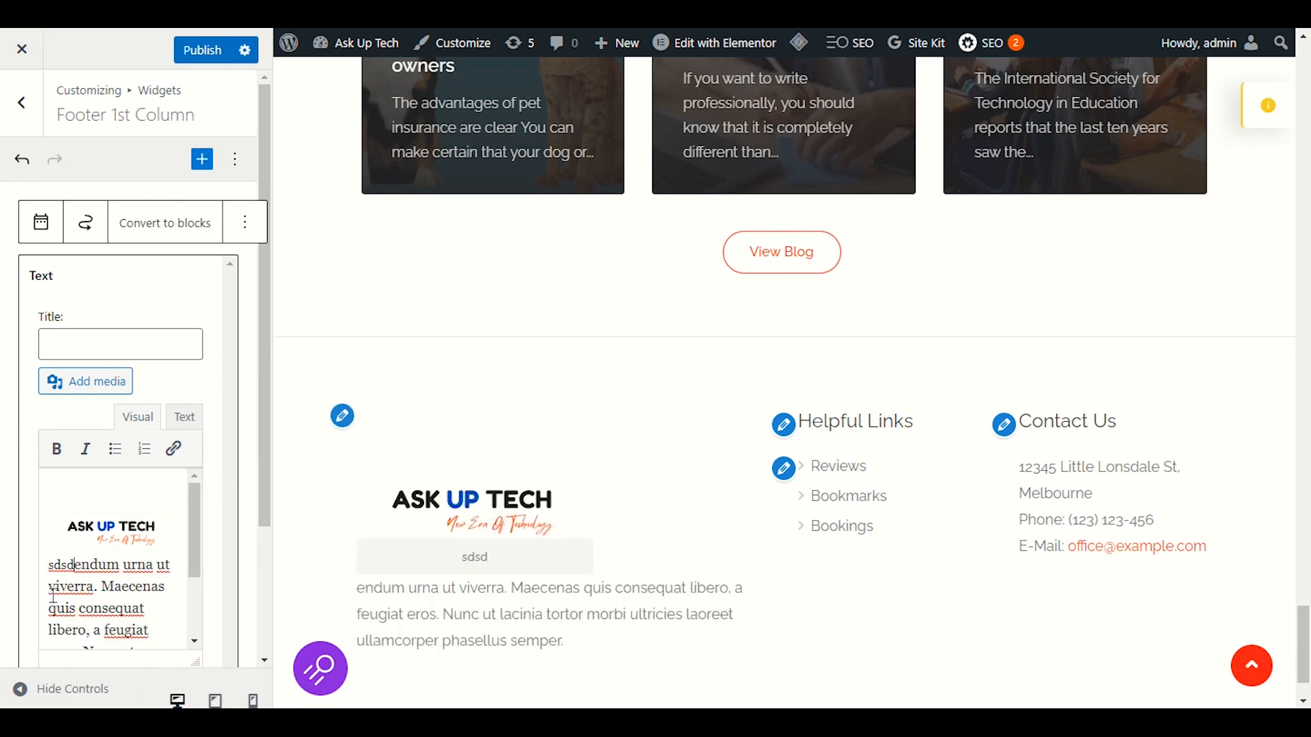
scroll(68, 608, "down", 3)
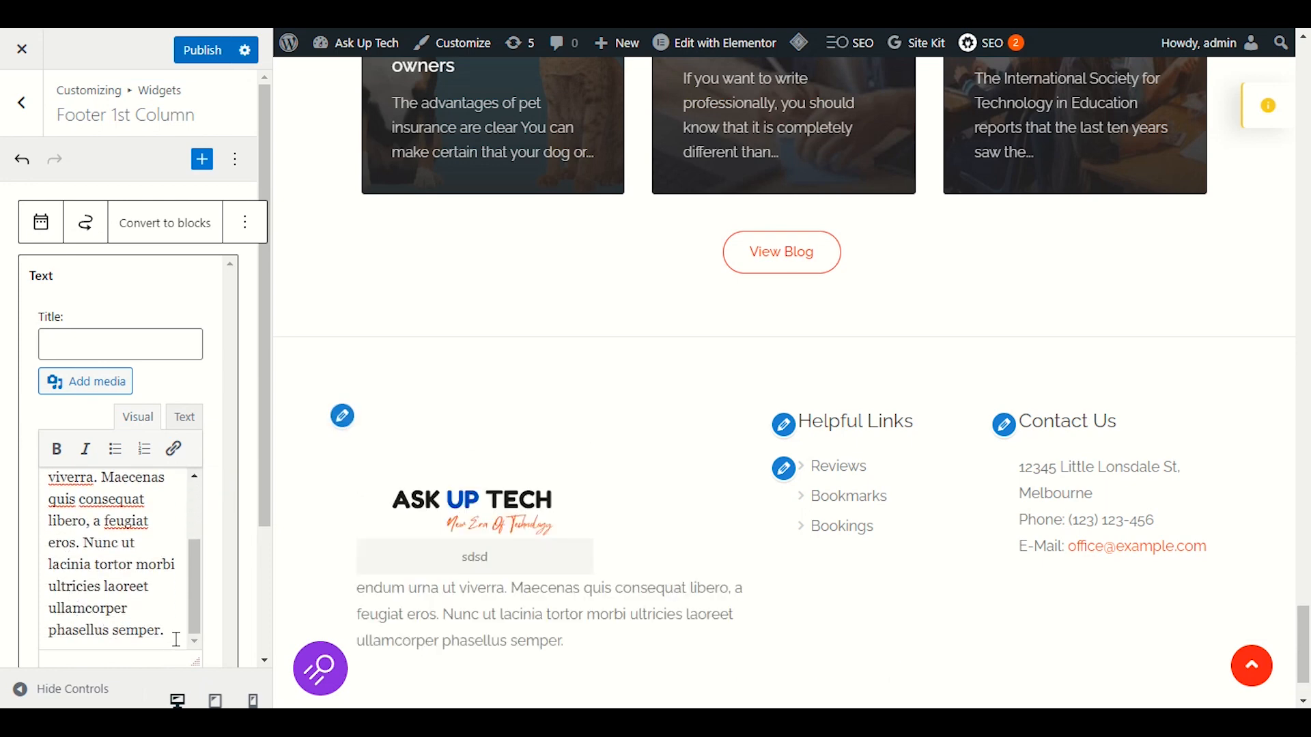
left_click_drag(172, 631, 49, 566)
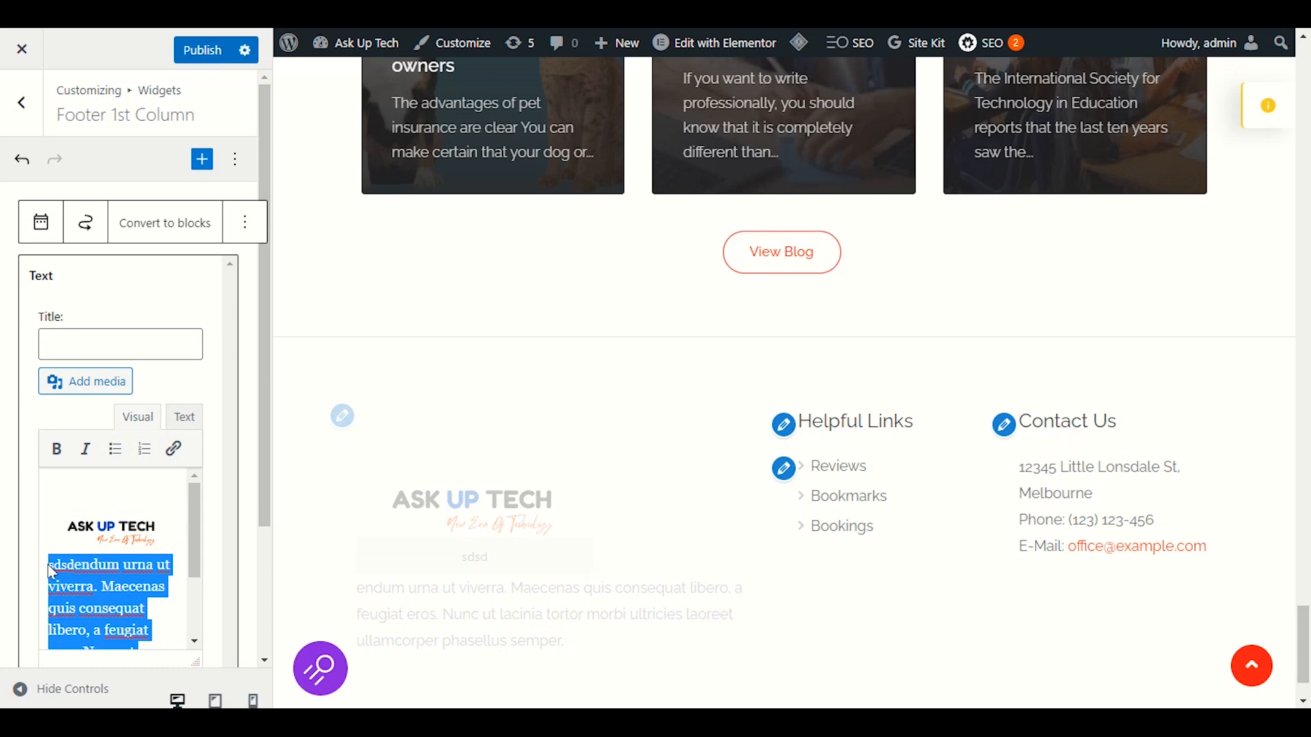
key("BackSpace")
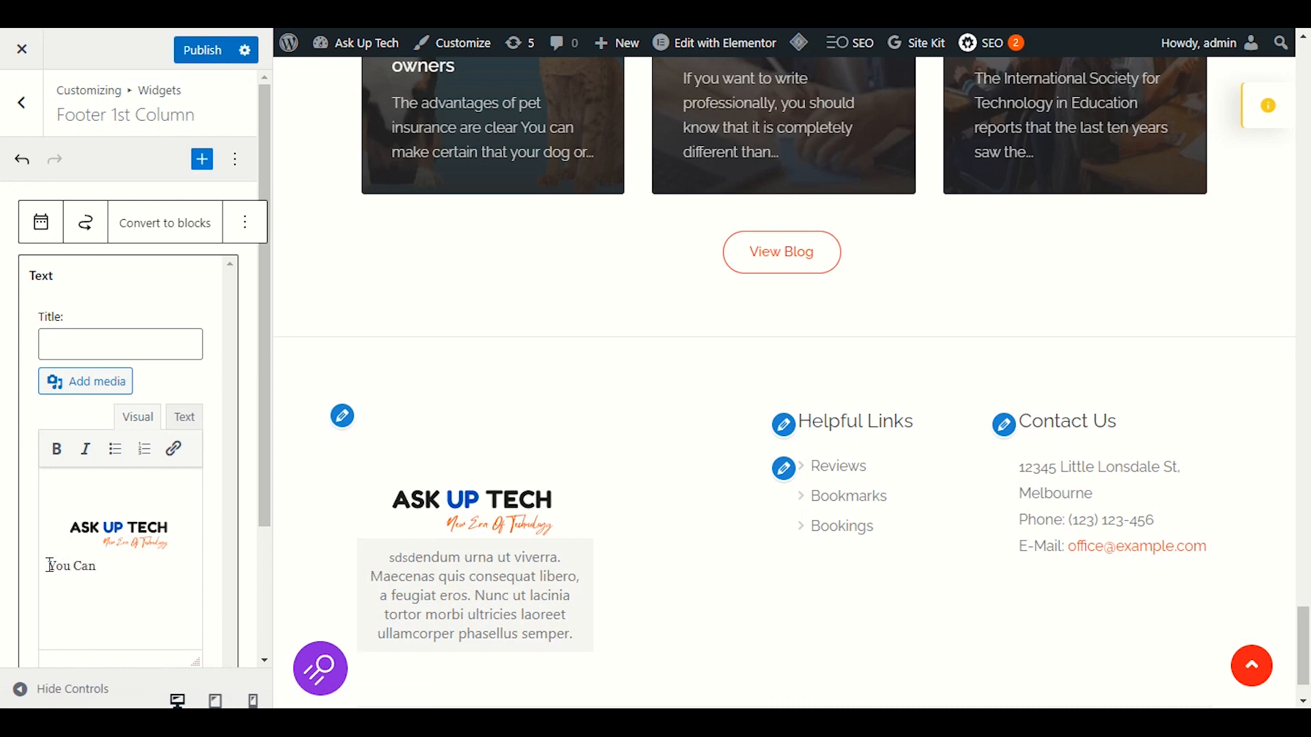
type("You Can Promote Your Services With us")
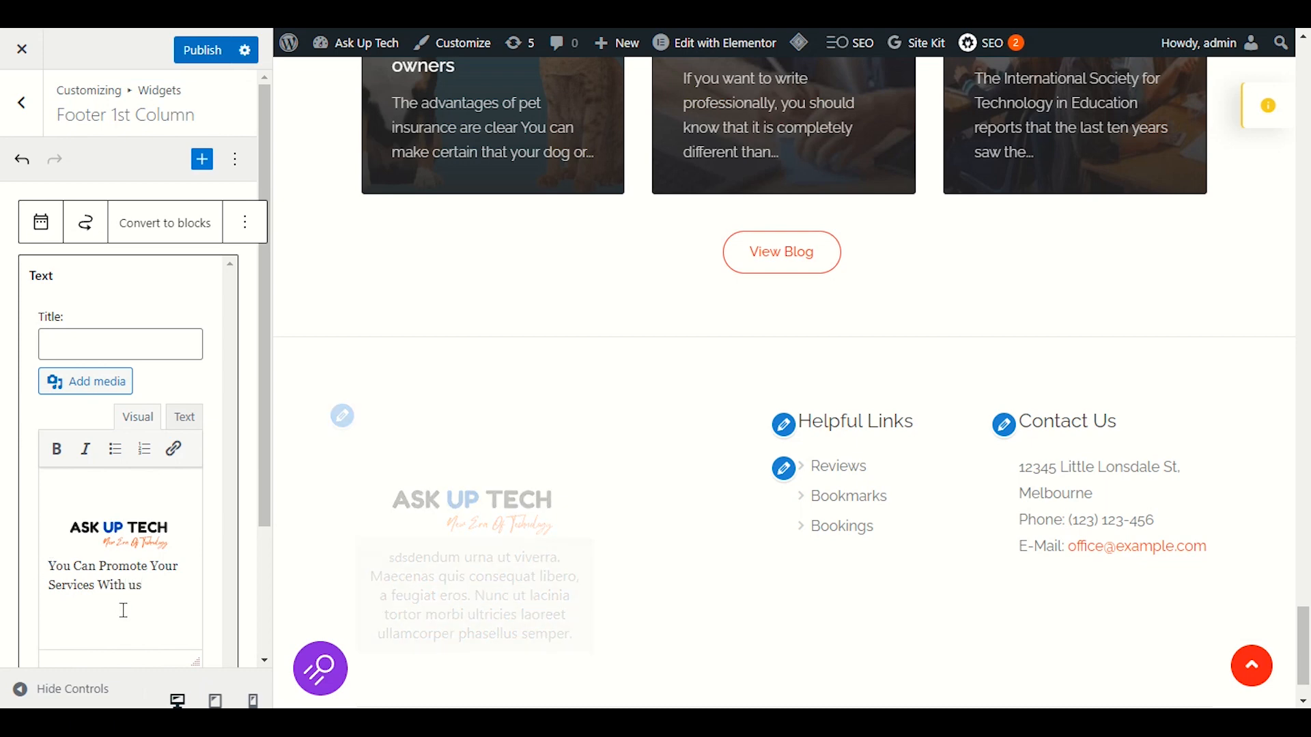
left_click(205, 51)
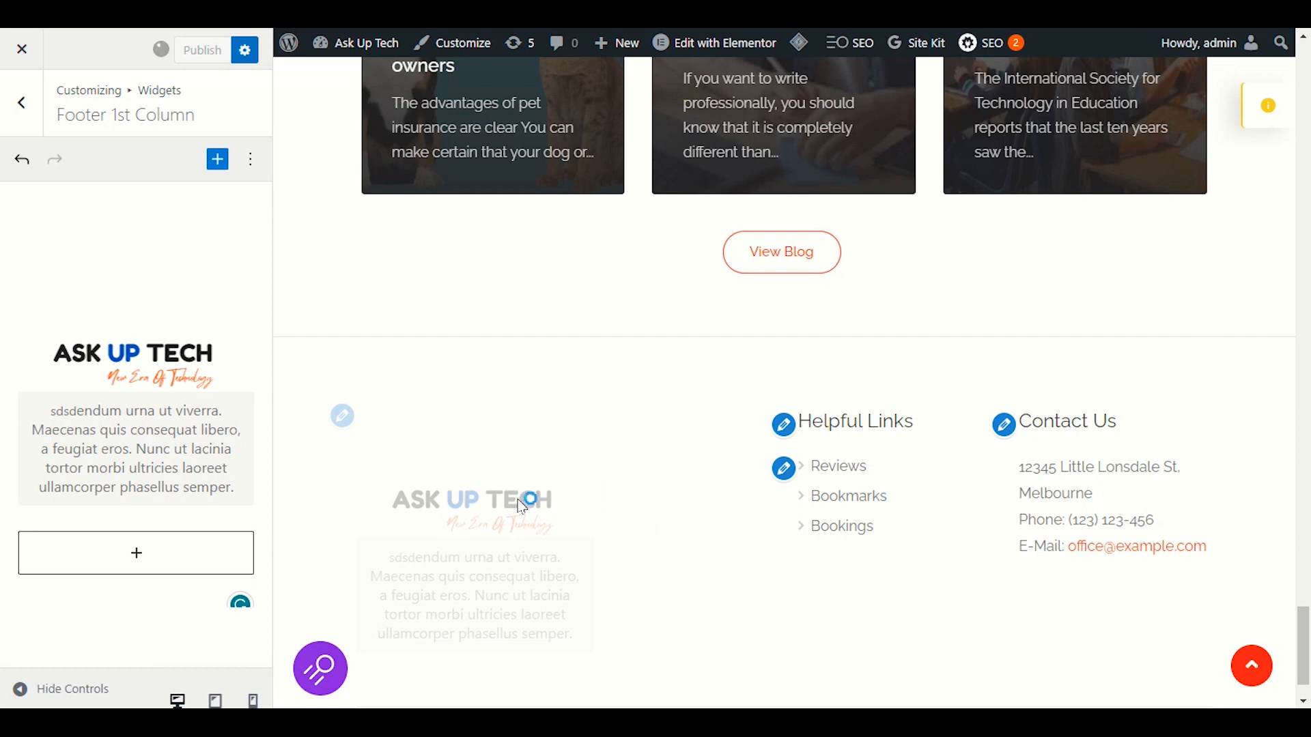
- Center-align the ASK UP TECH logo in the first footer column's text widget and shrink it to a smaller size
left_click(183, 396)
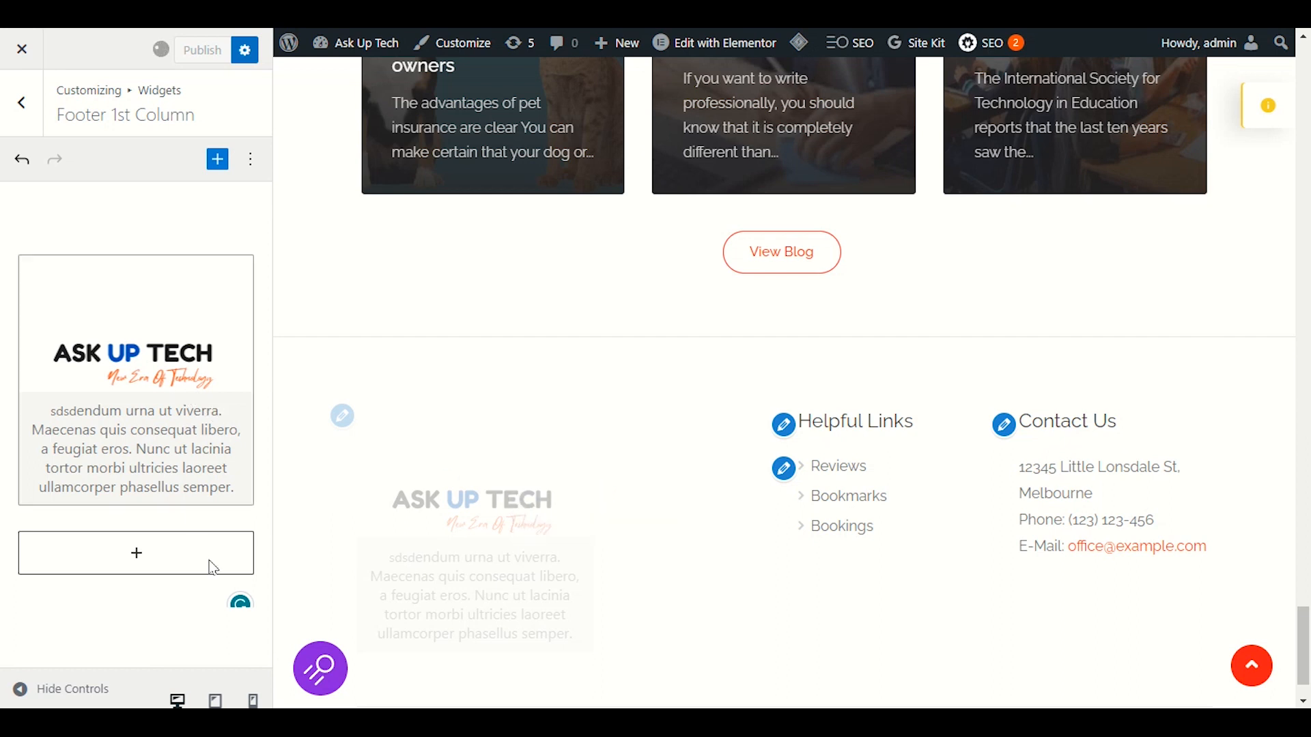
scroll(144, 444, "down", 1)
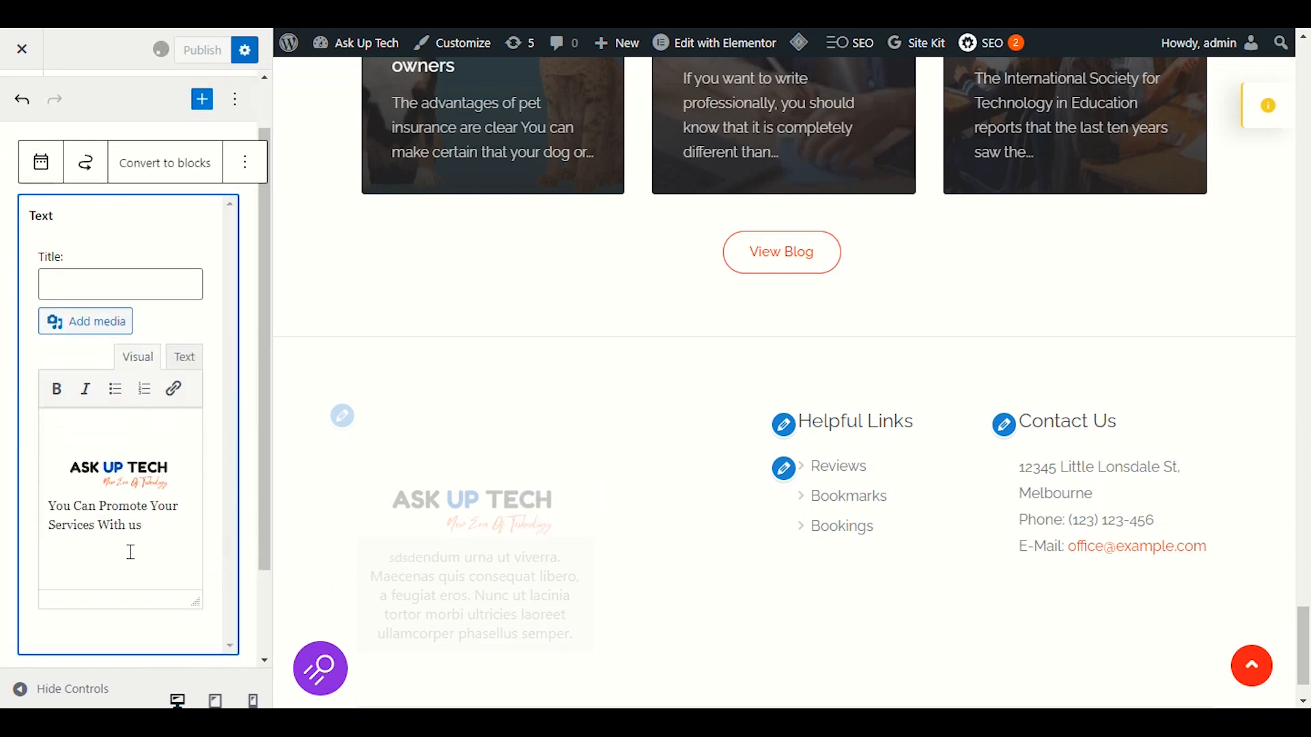
left_click(124, 471)
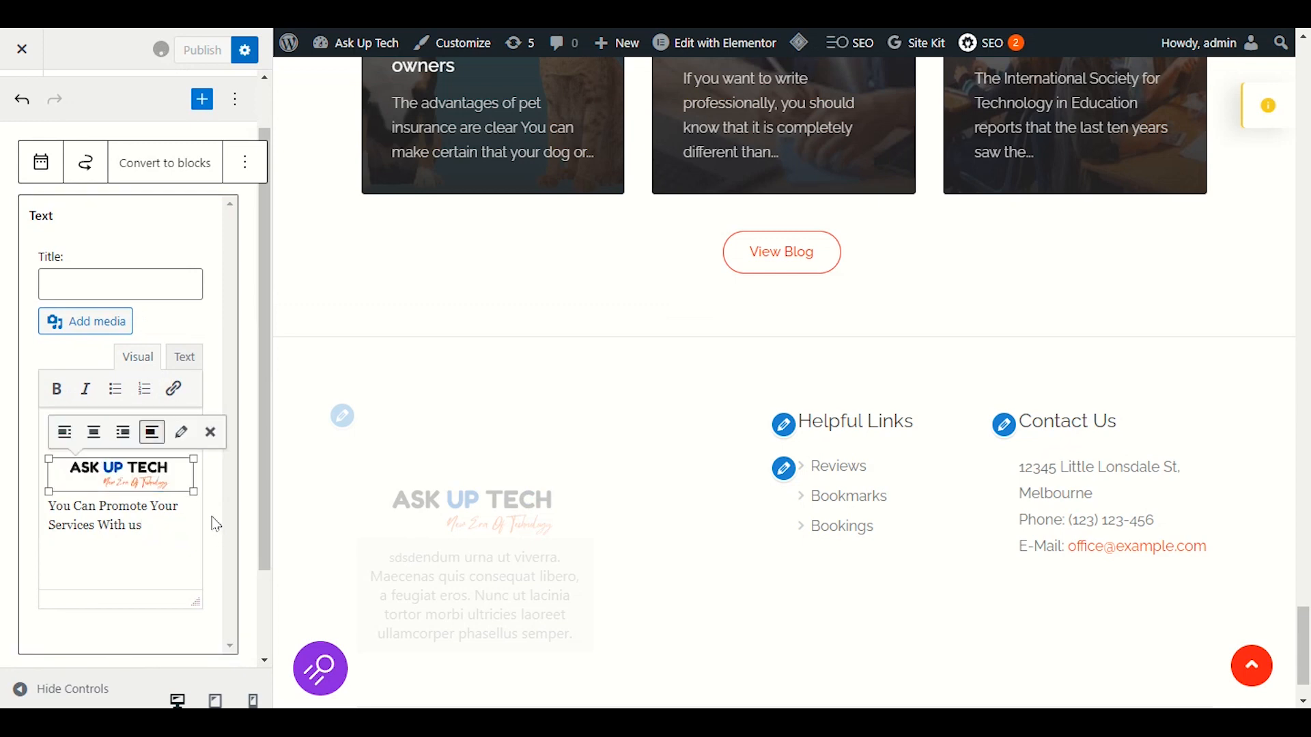
left_click(96, 441)
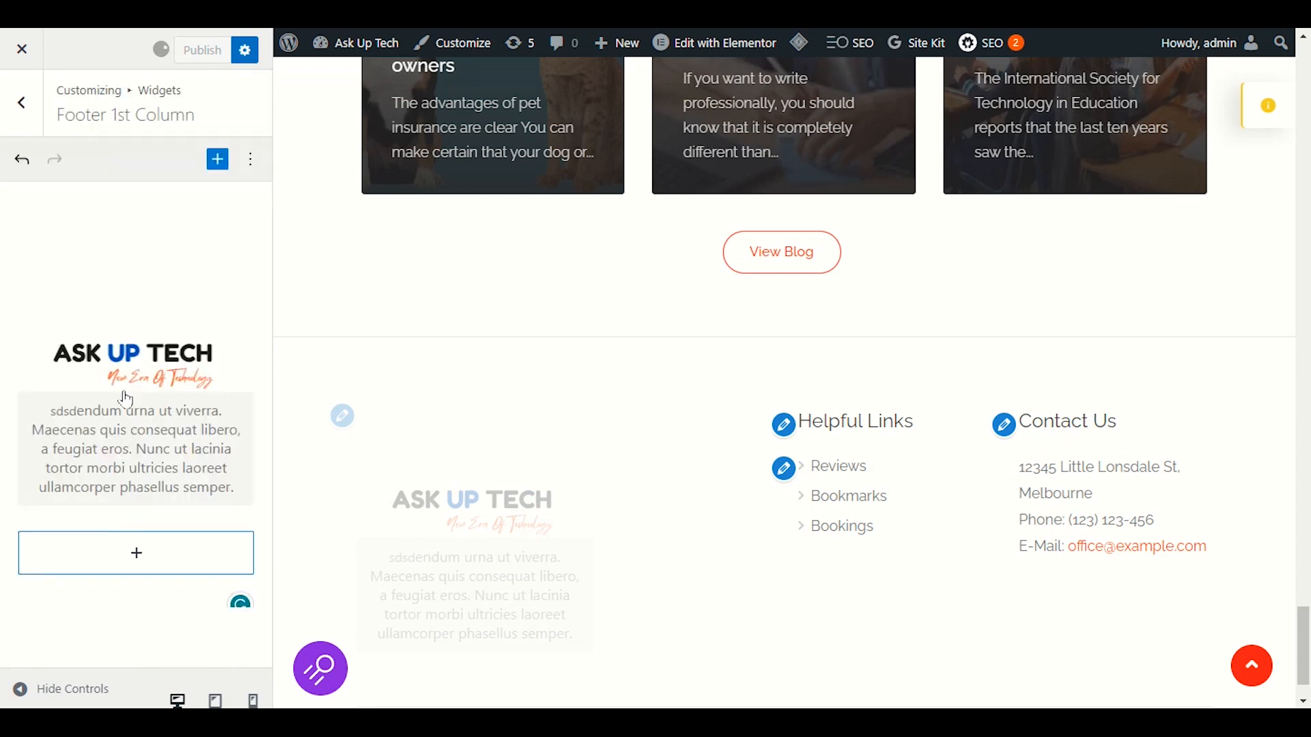
left_click(124, 392)
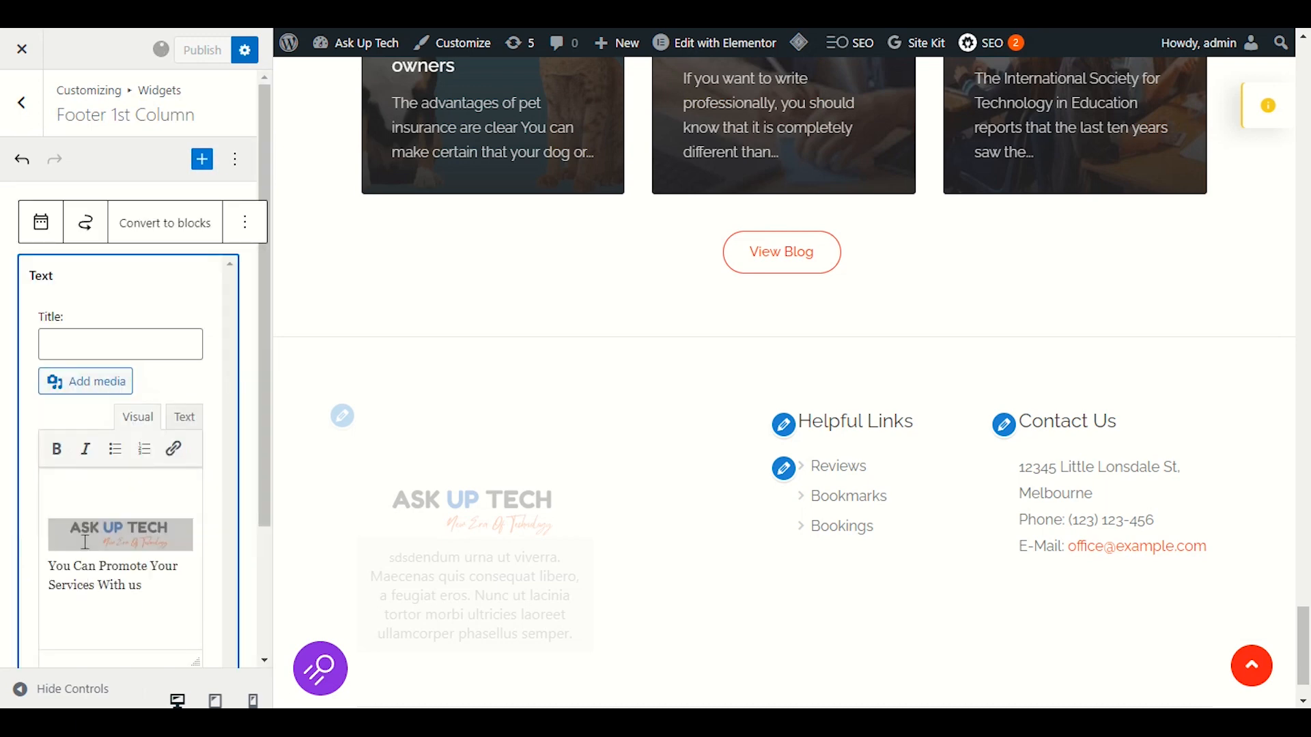
left_click(88, 539)
left_click_drag(194, 551, 176, 540)
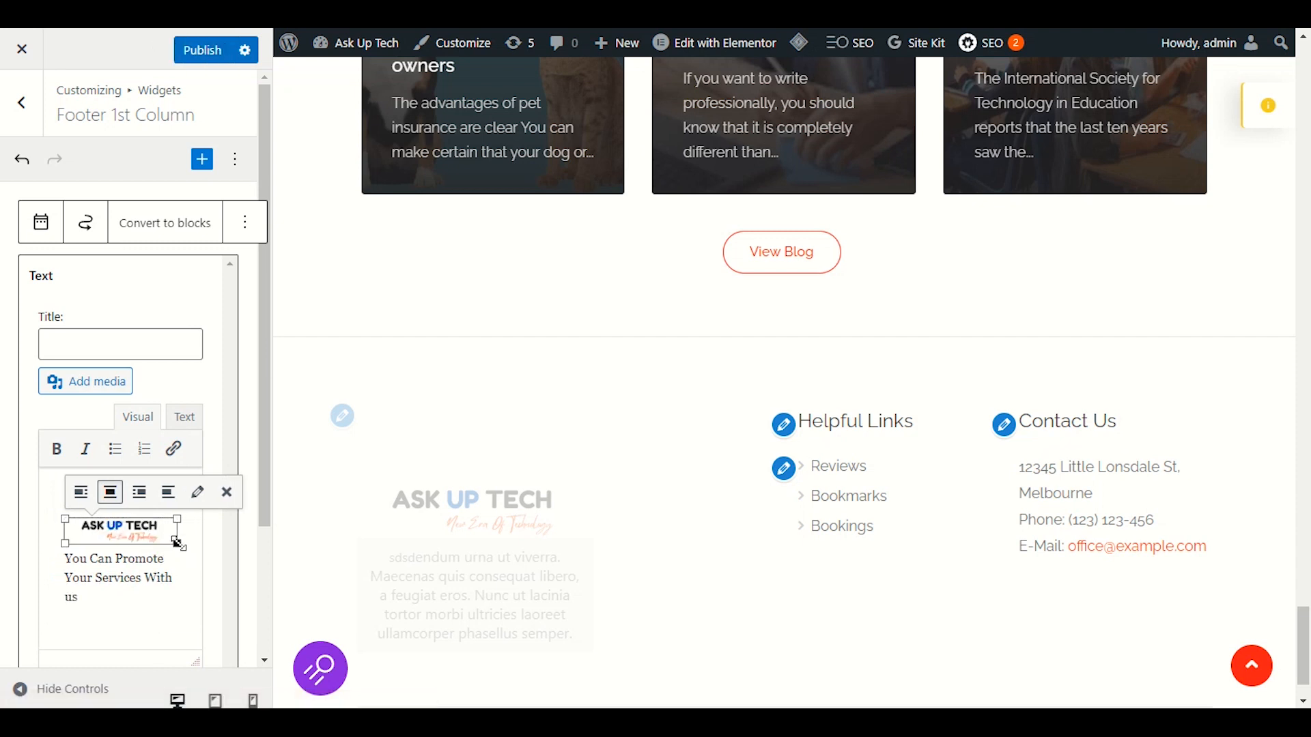
left_click_drag(177, 543, 172, 542)
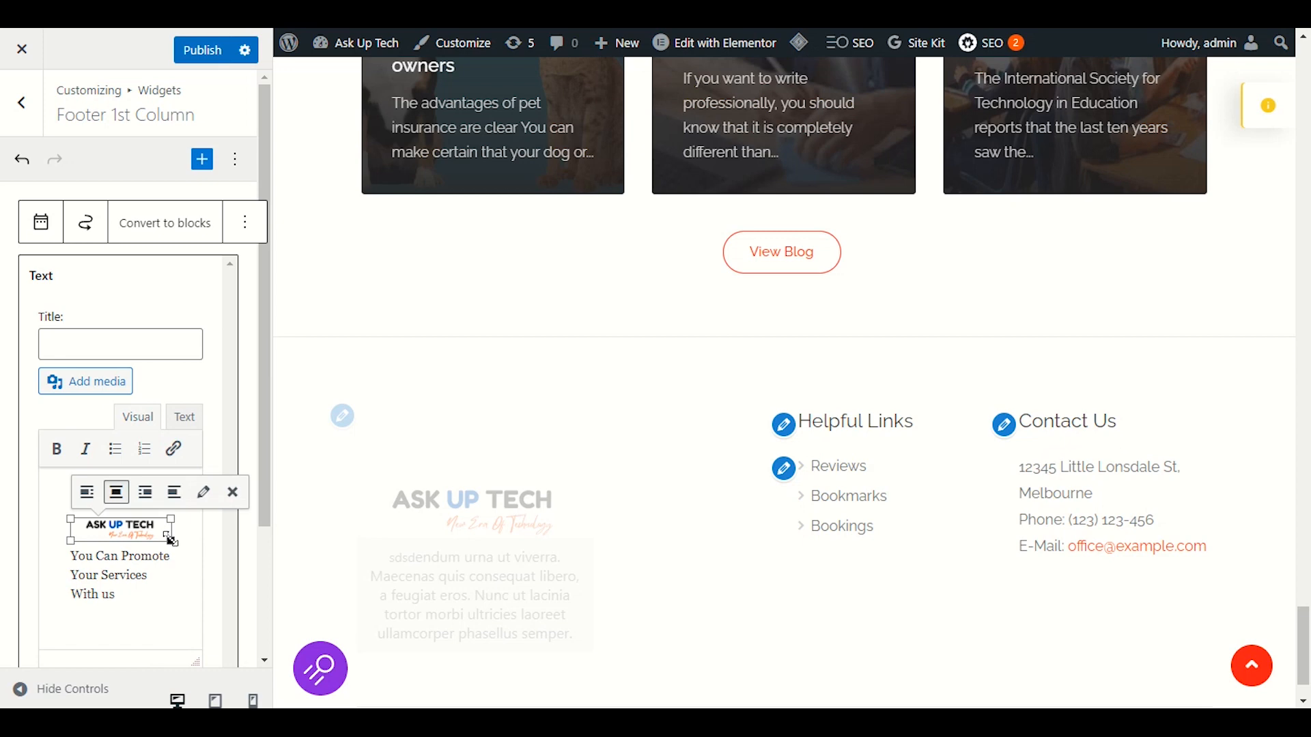
mouse_move(170, 541)
left_mouse_down()
mouse_move(192, 545)
mouse_move(163, 540)
left_mouse_up()
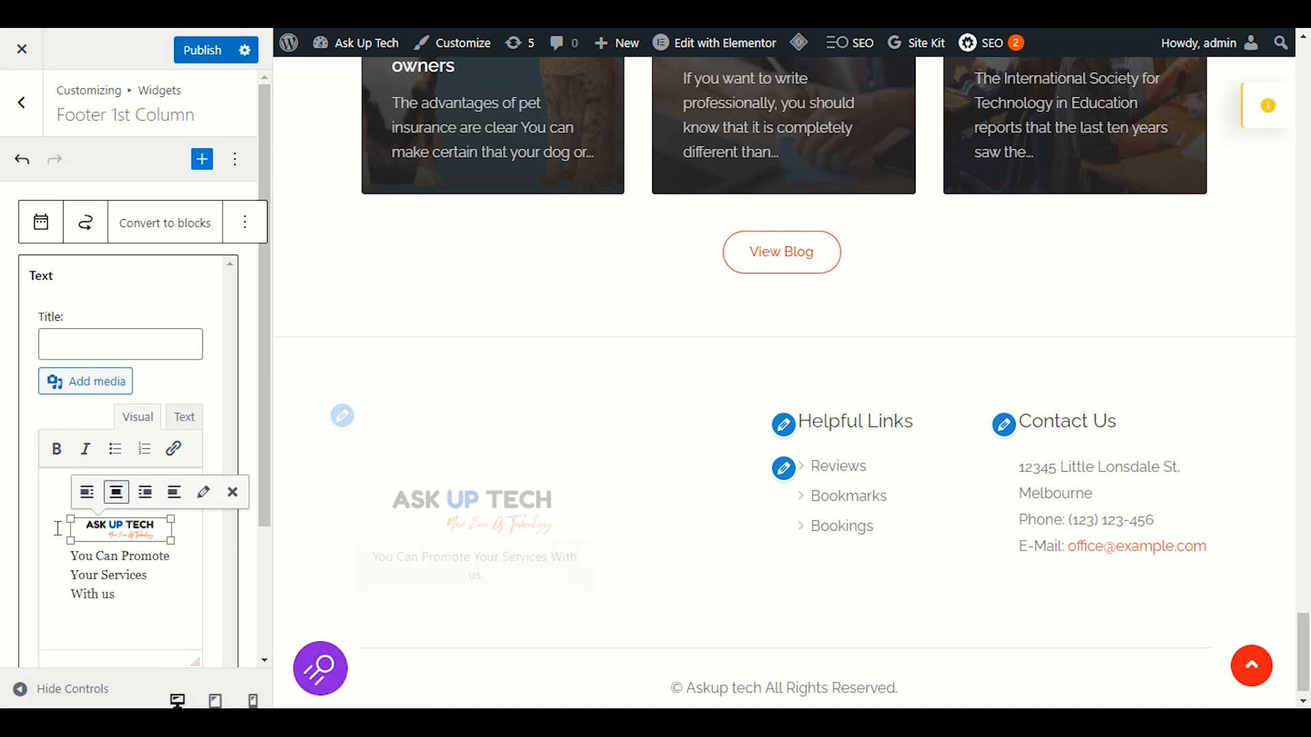
- Try to clear all content from the first footer column's text widget
left_click(59, 507)
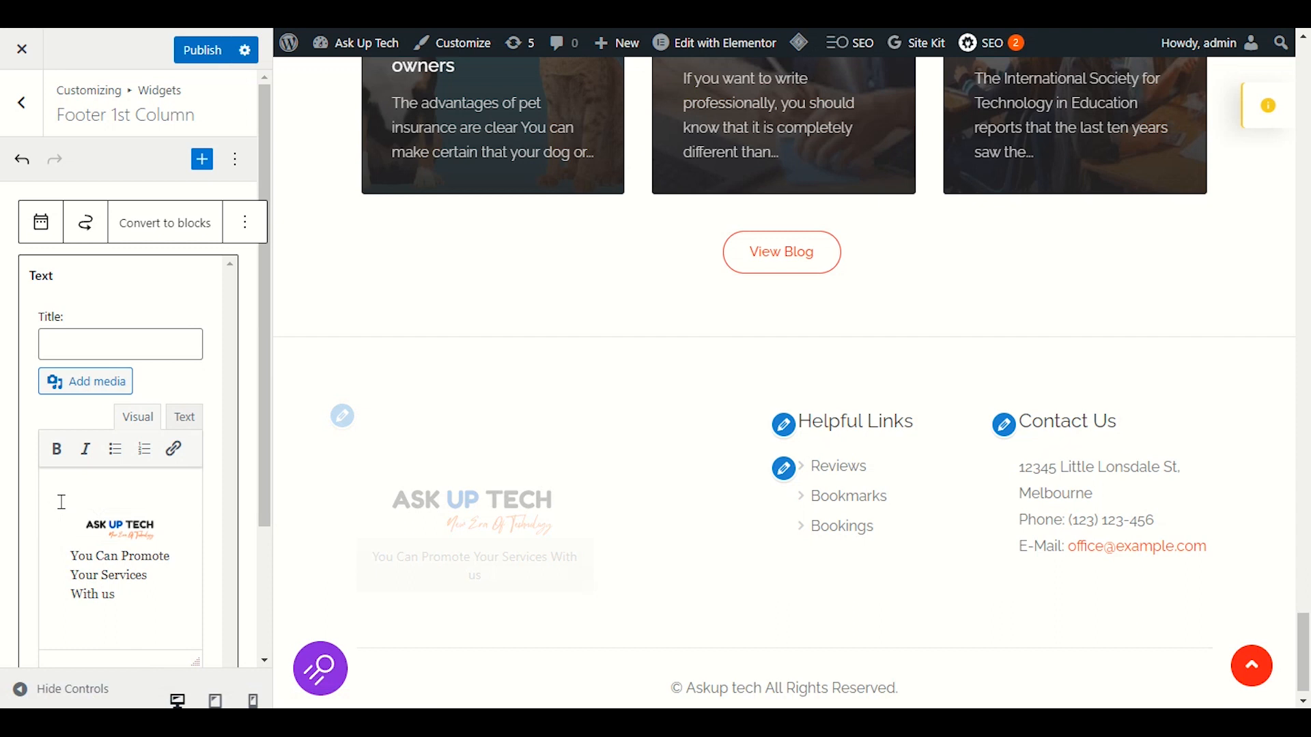
key("ctrl+a")
key("BackSpace")
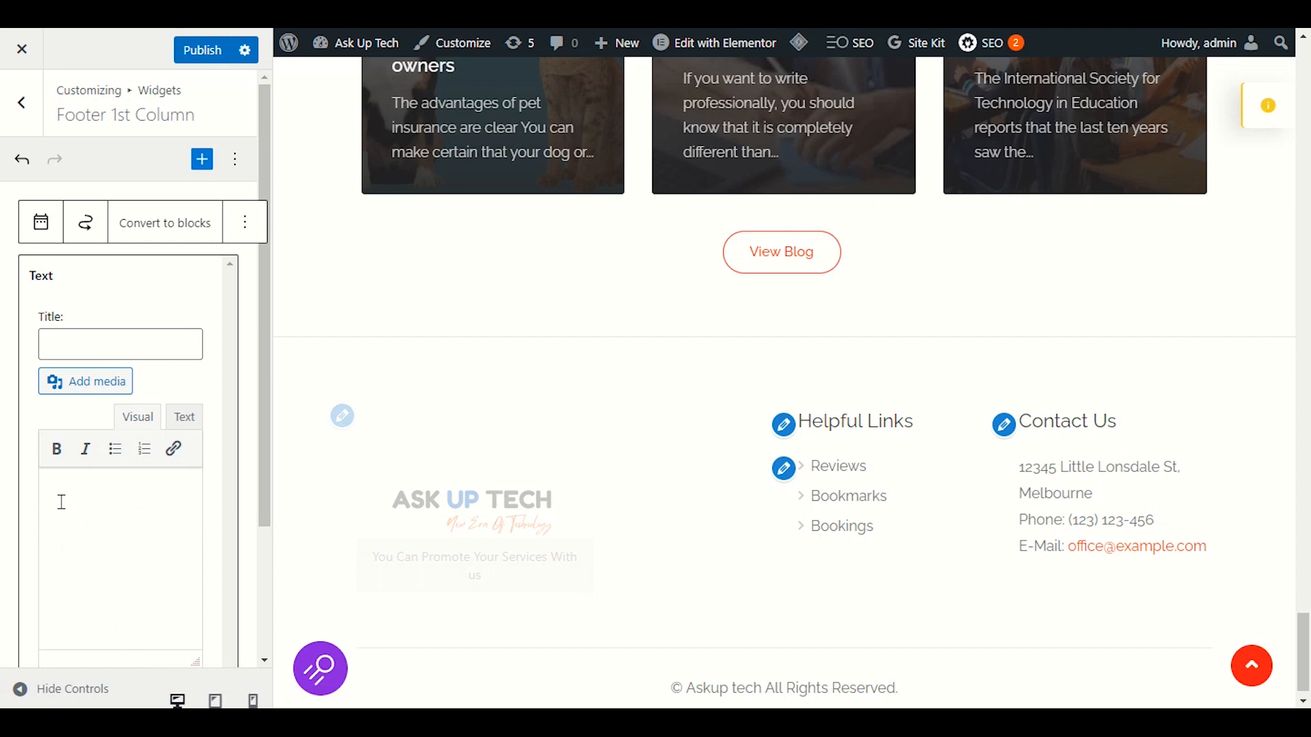
- Publish the first footer column's changes and assign the Footer Navigation menu to the second column's Helpful Links widget
left_click(204, 60)
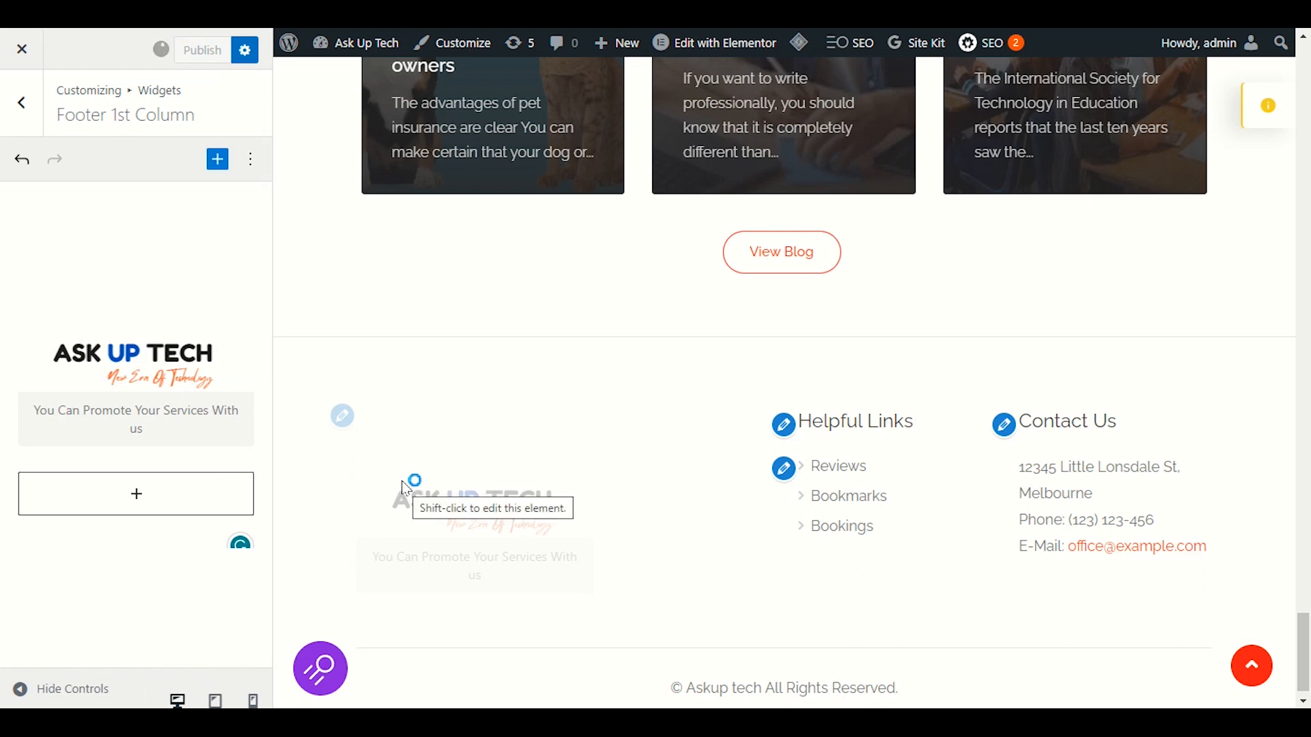
left_click(786, 426)
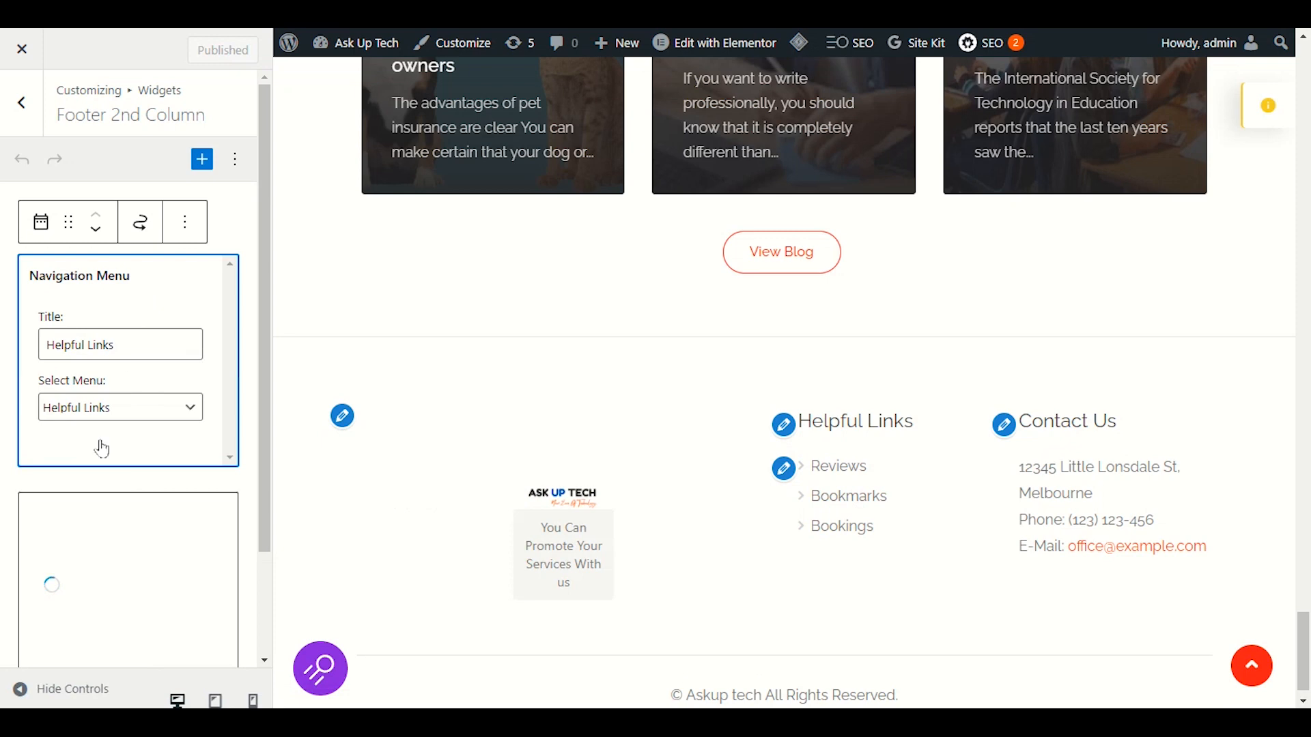
left_click(132, 418)
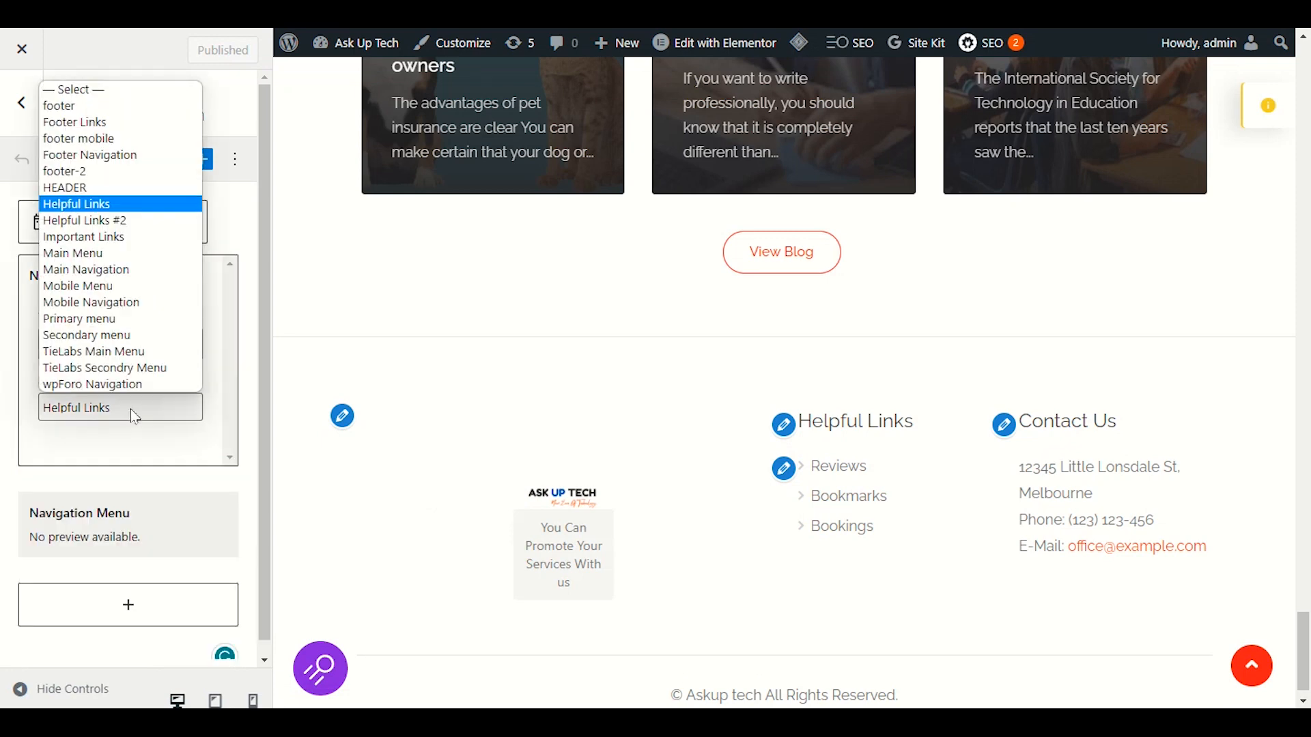
left_click(134, 415)
left_click(135, 416)
left_click(136, 414)
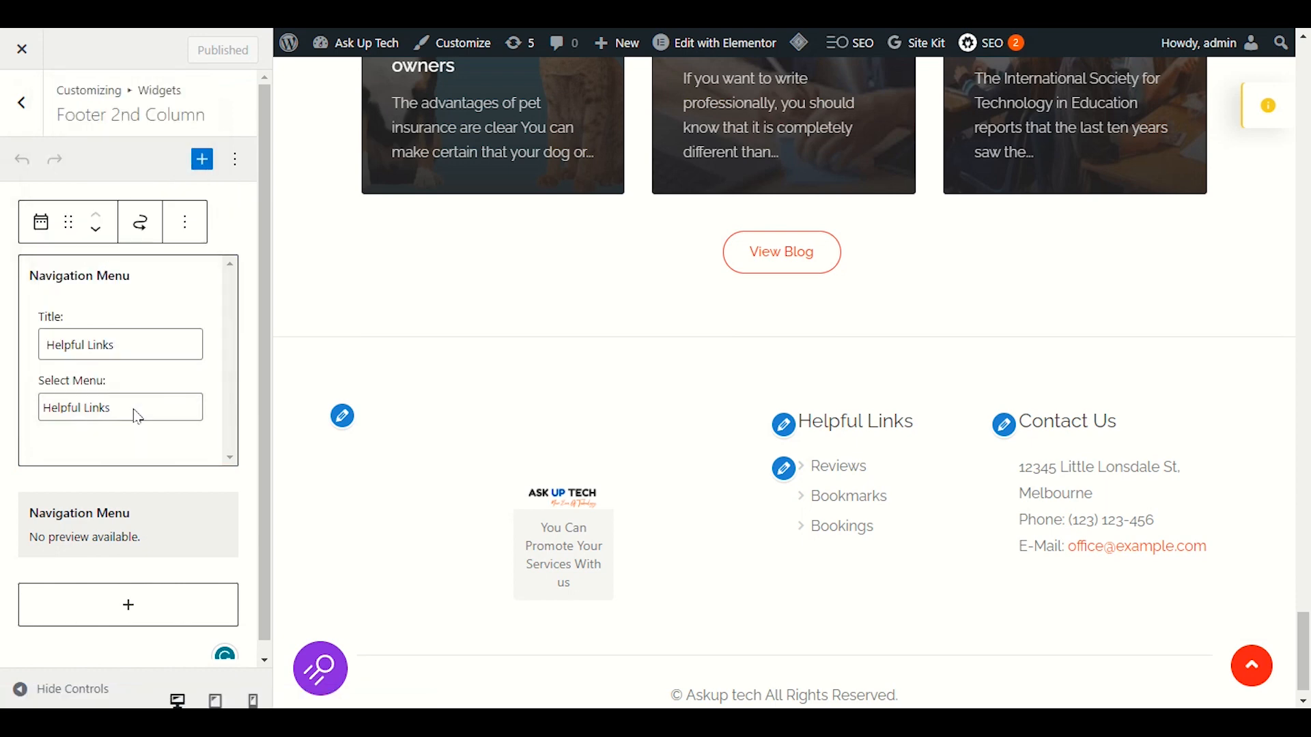
left_click(79, 415)
left_click(79, 414)
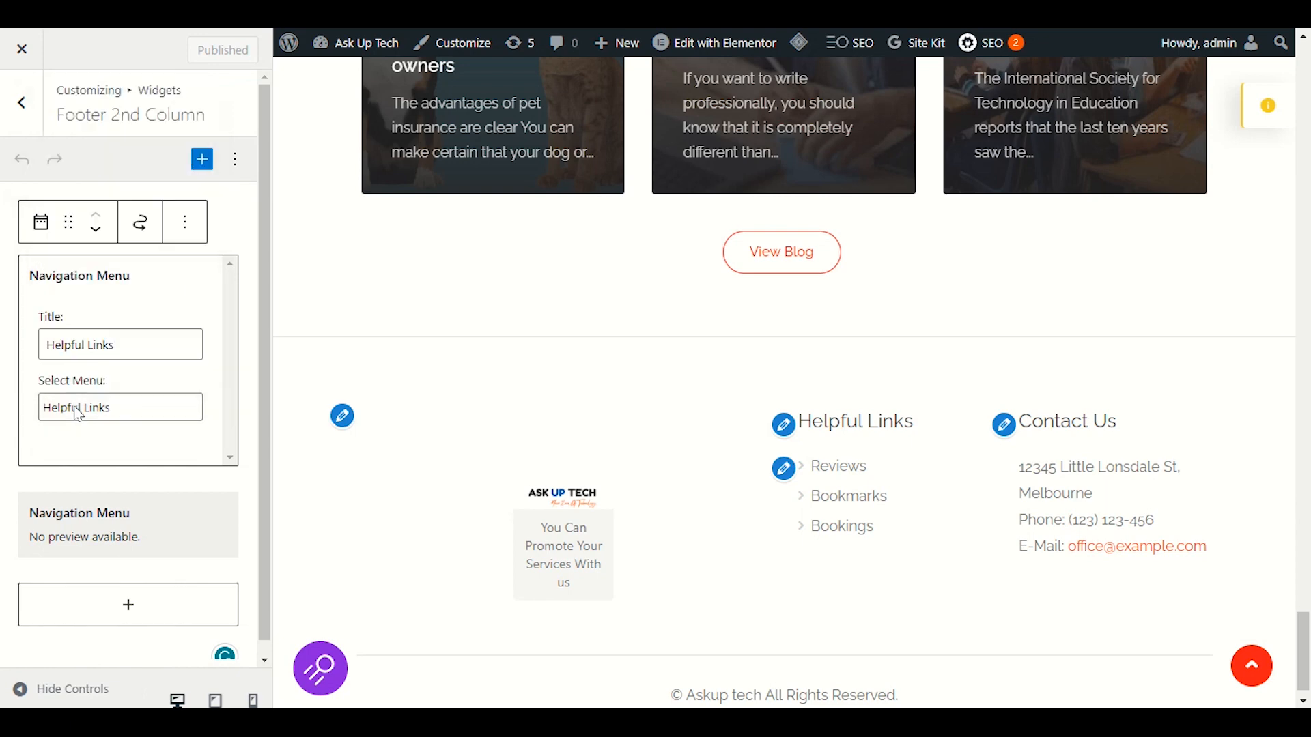
left_click(135, 411)
left_click(135, 411)
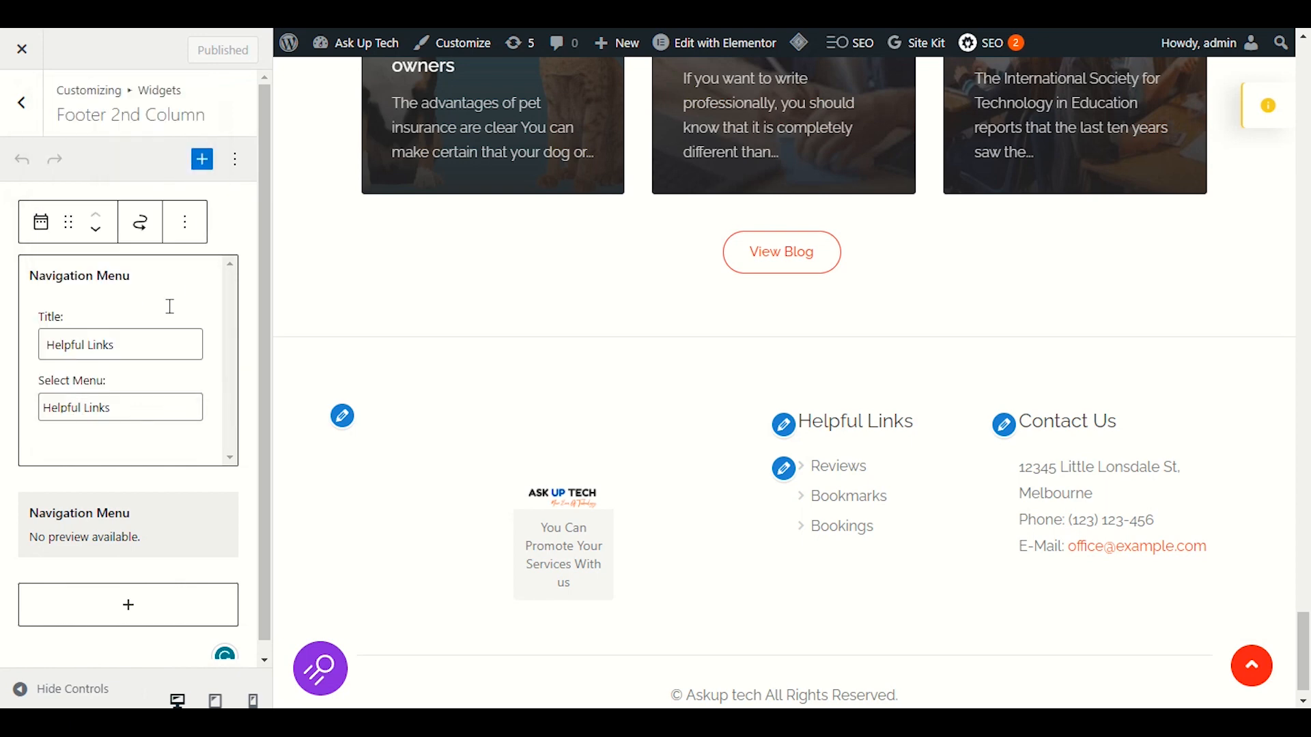
left_click(128, 407)
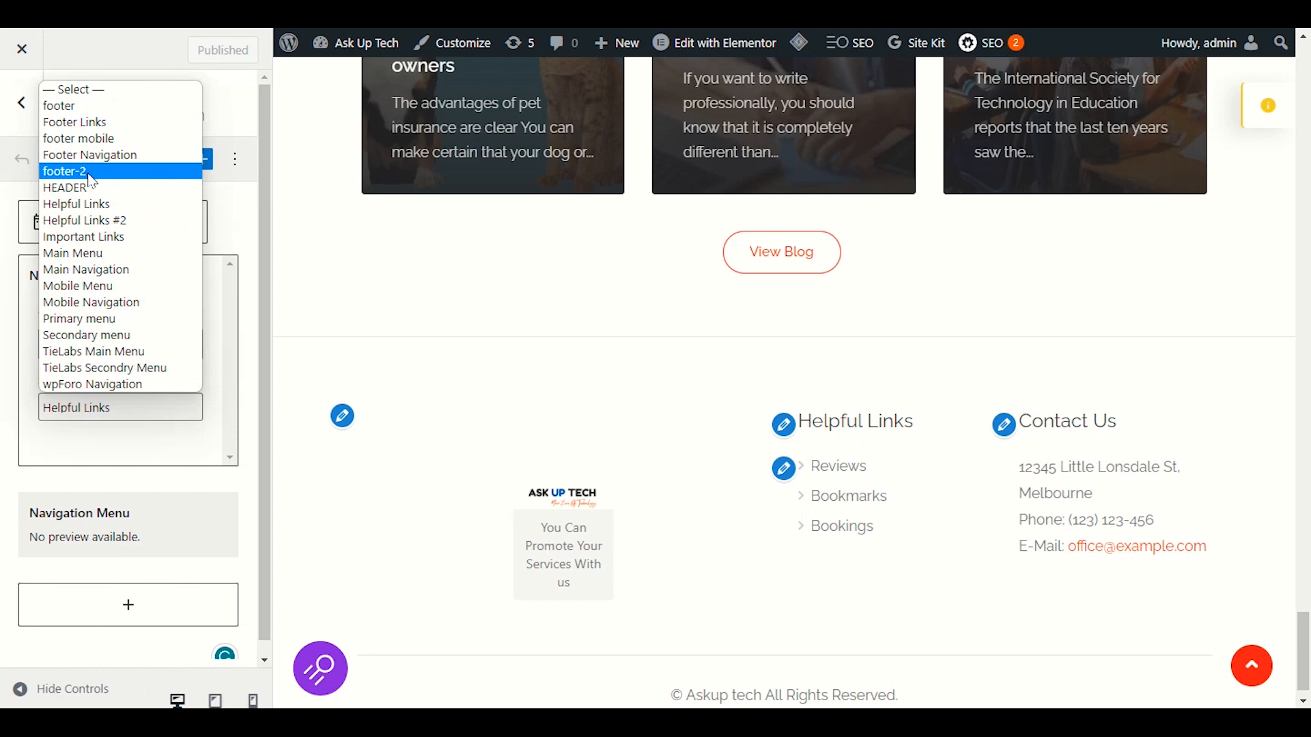
left_click(102, 155)
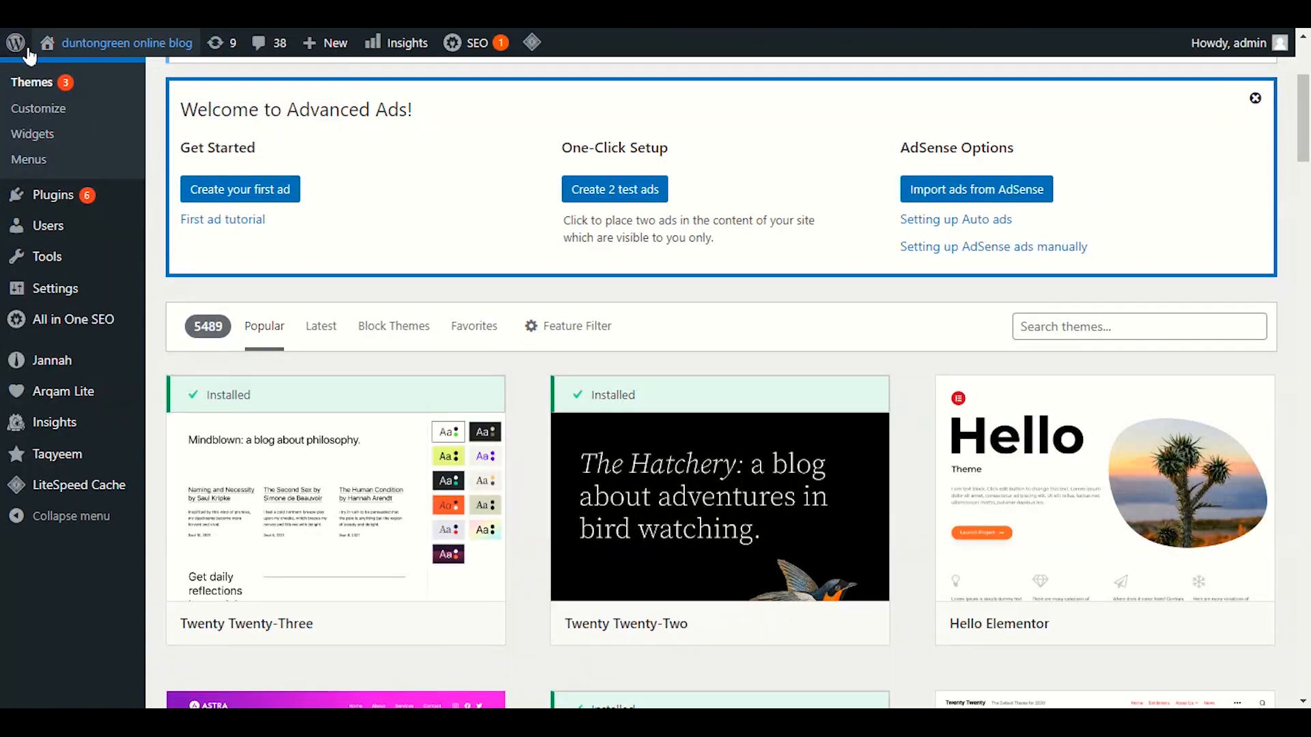
scroll(130, 571, "up", 4)
mouse_move(131, 597)
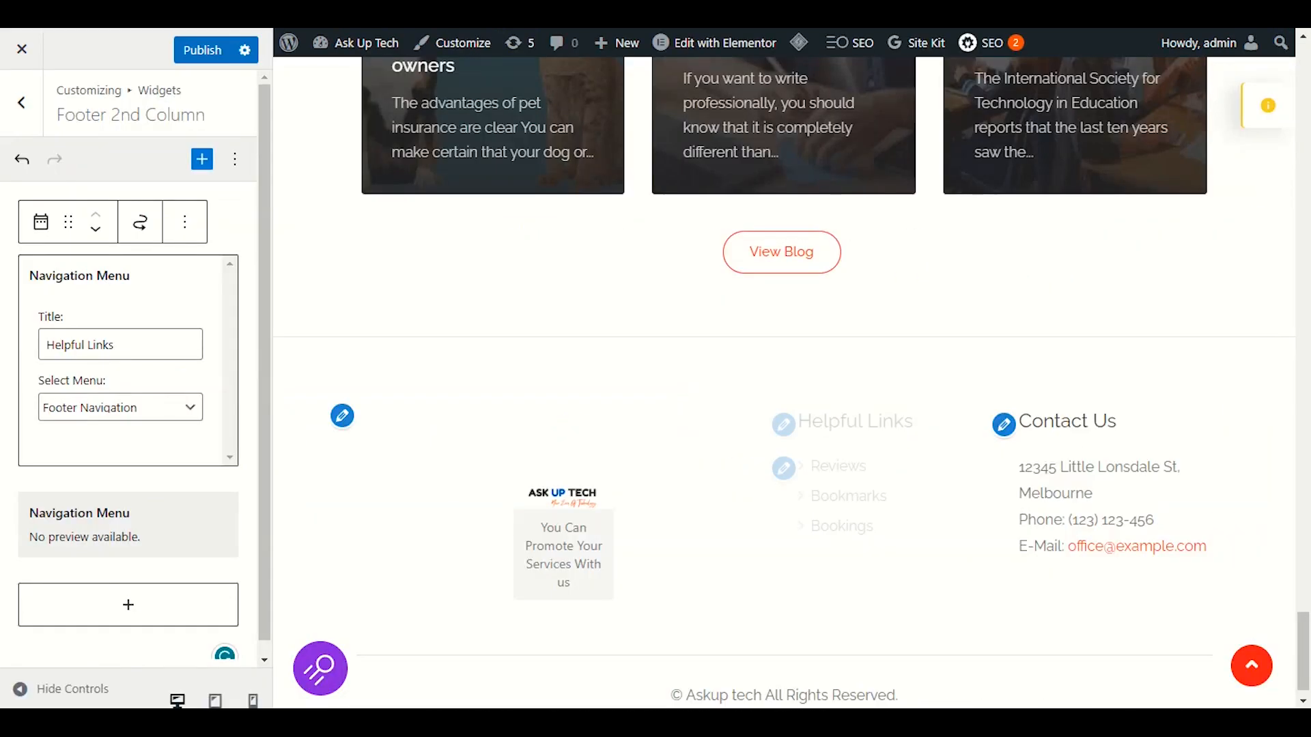
right_click(204, 6)
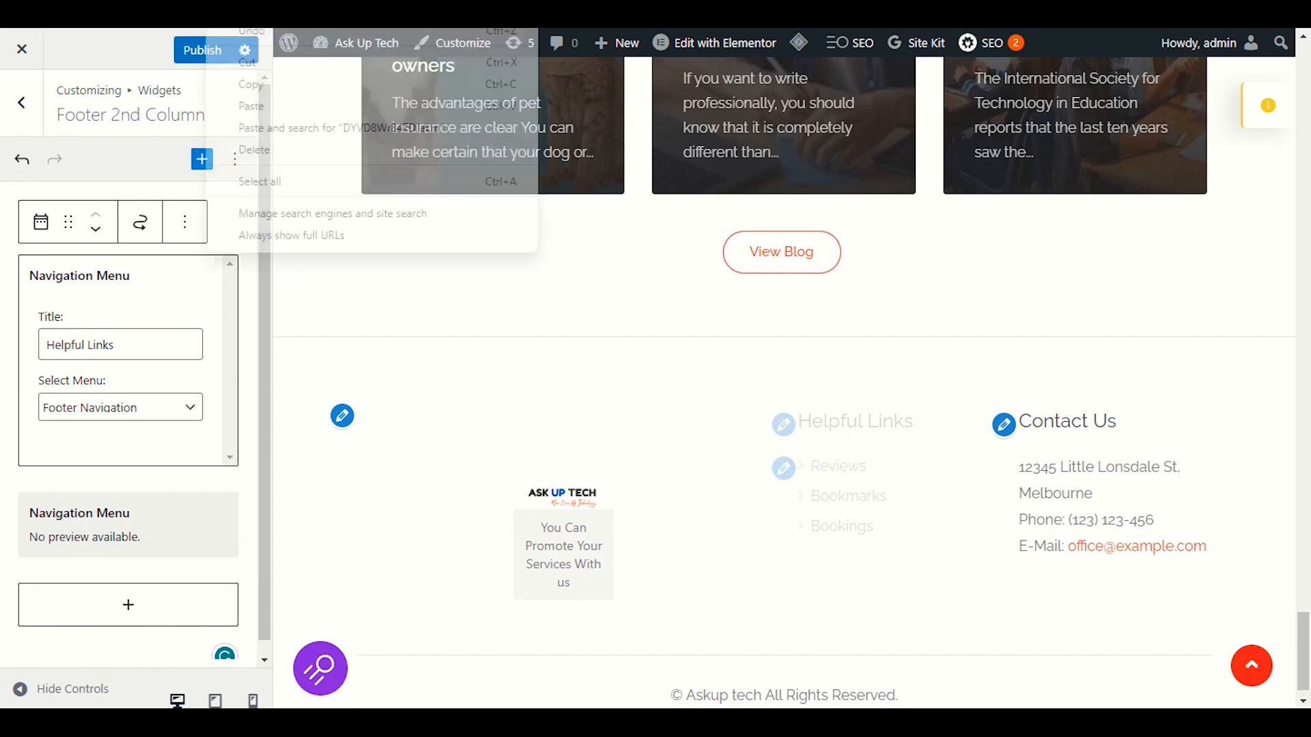
left_click(234, 83)
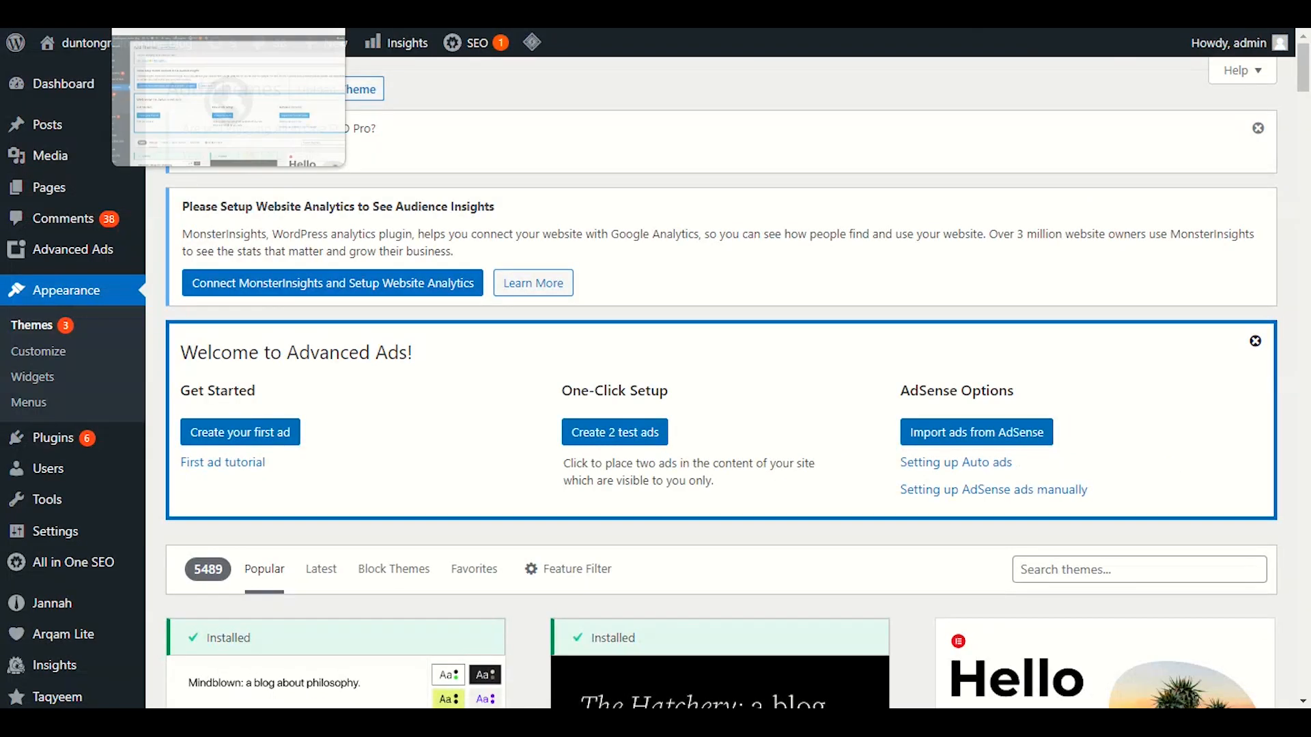
key("ctrl+v")
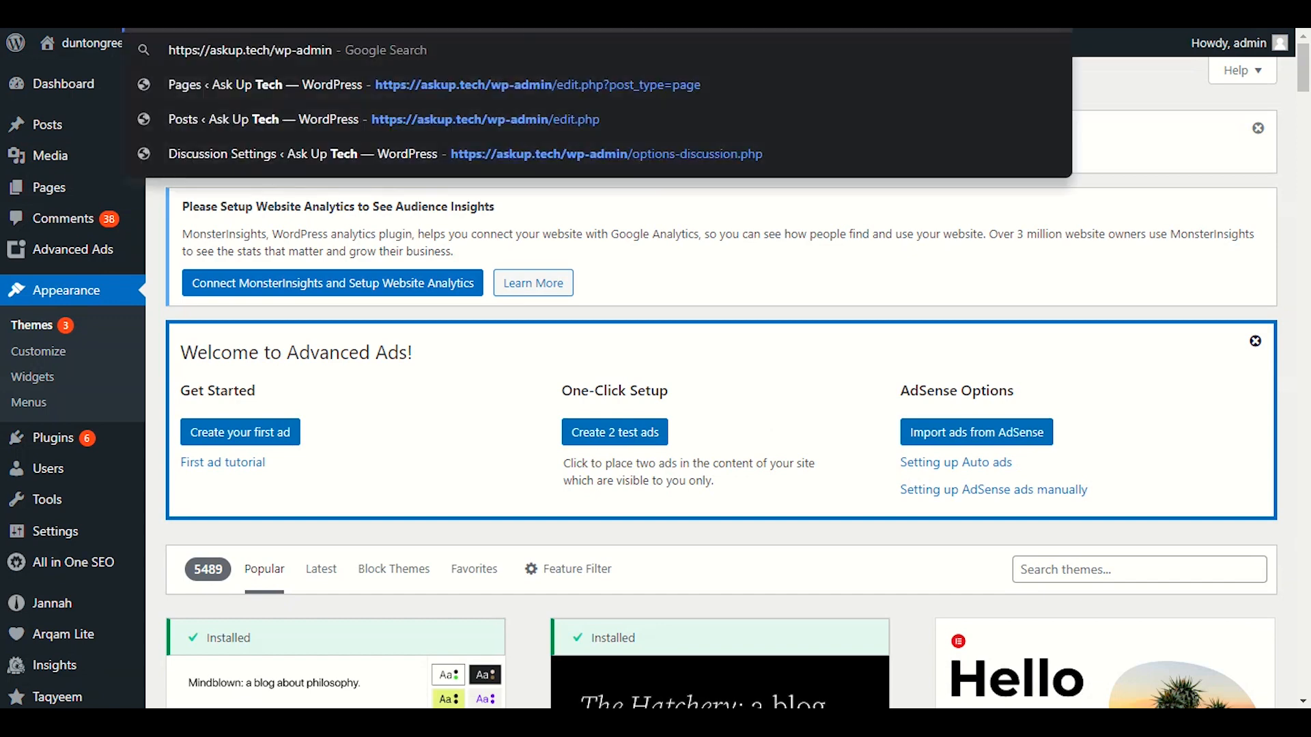
key("Return")
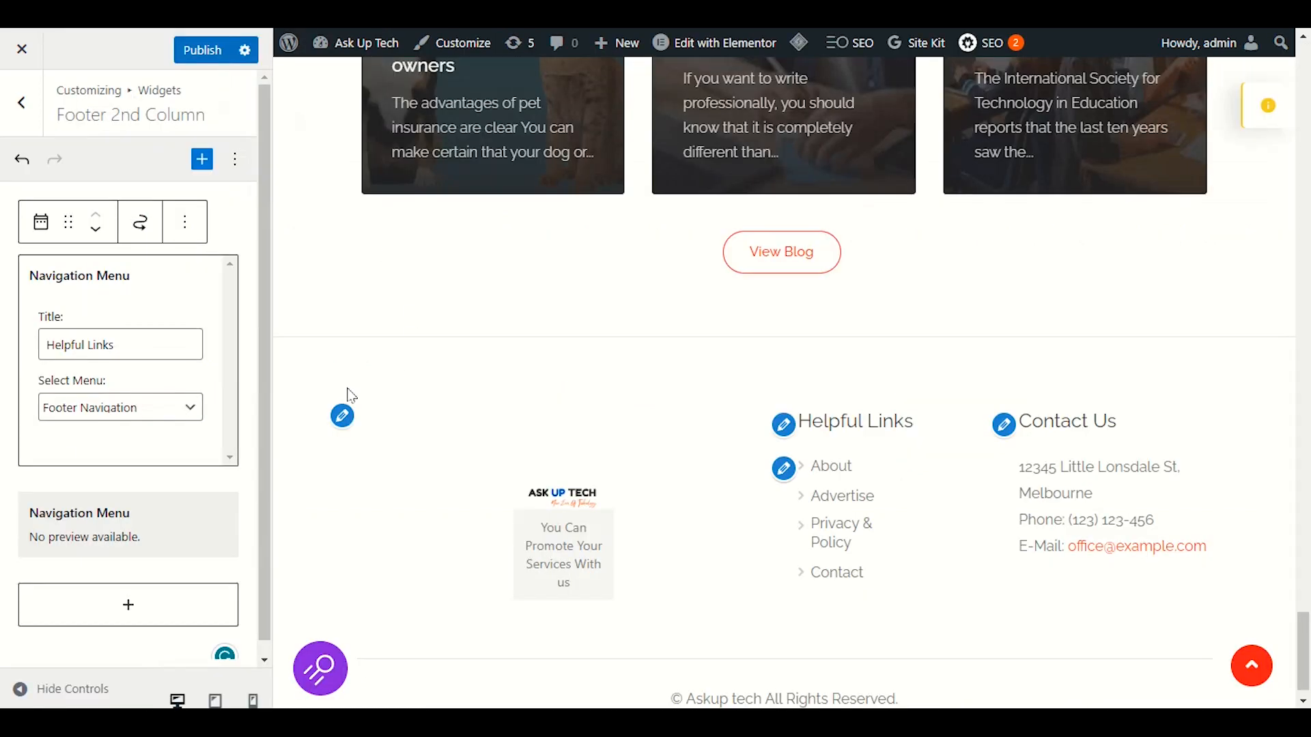
- Open the site's Menus management page from the admin dashboard
left_click(150, 413)
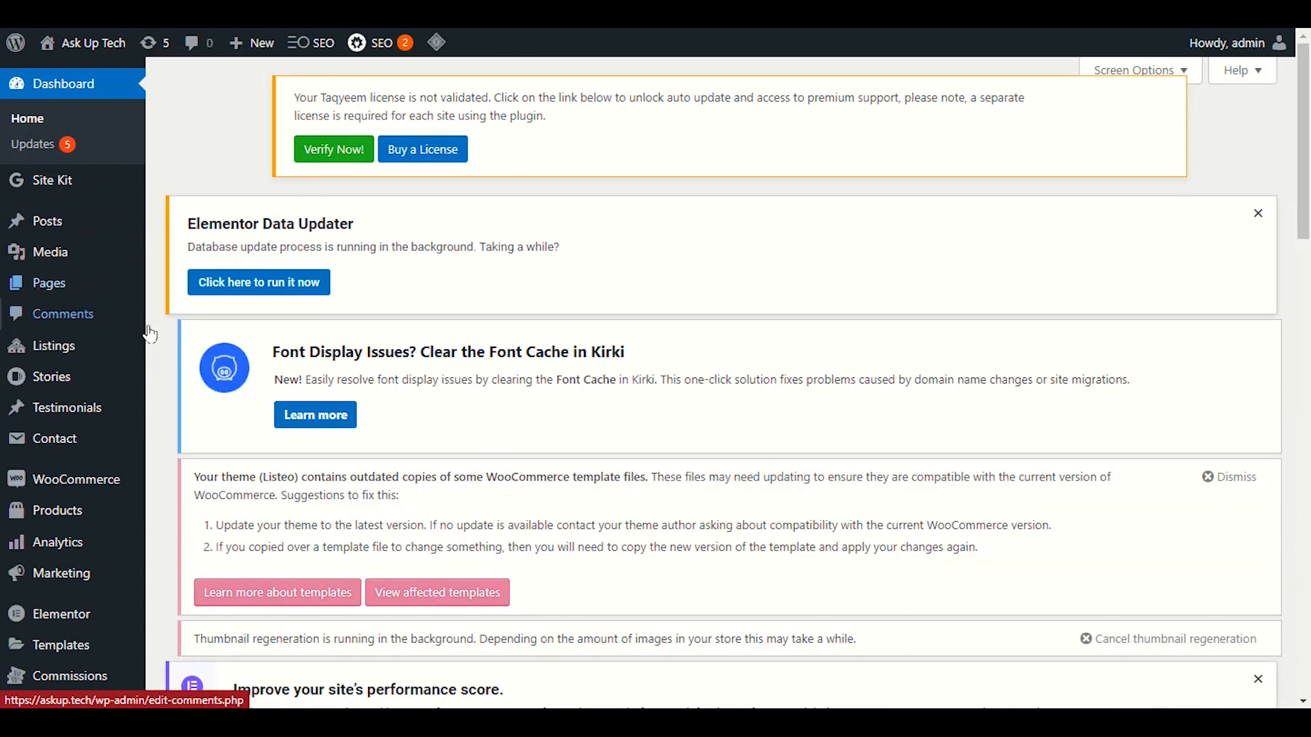
scroll(123, 355, "down", 3)
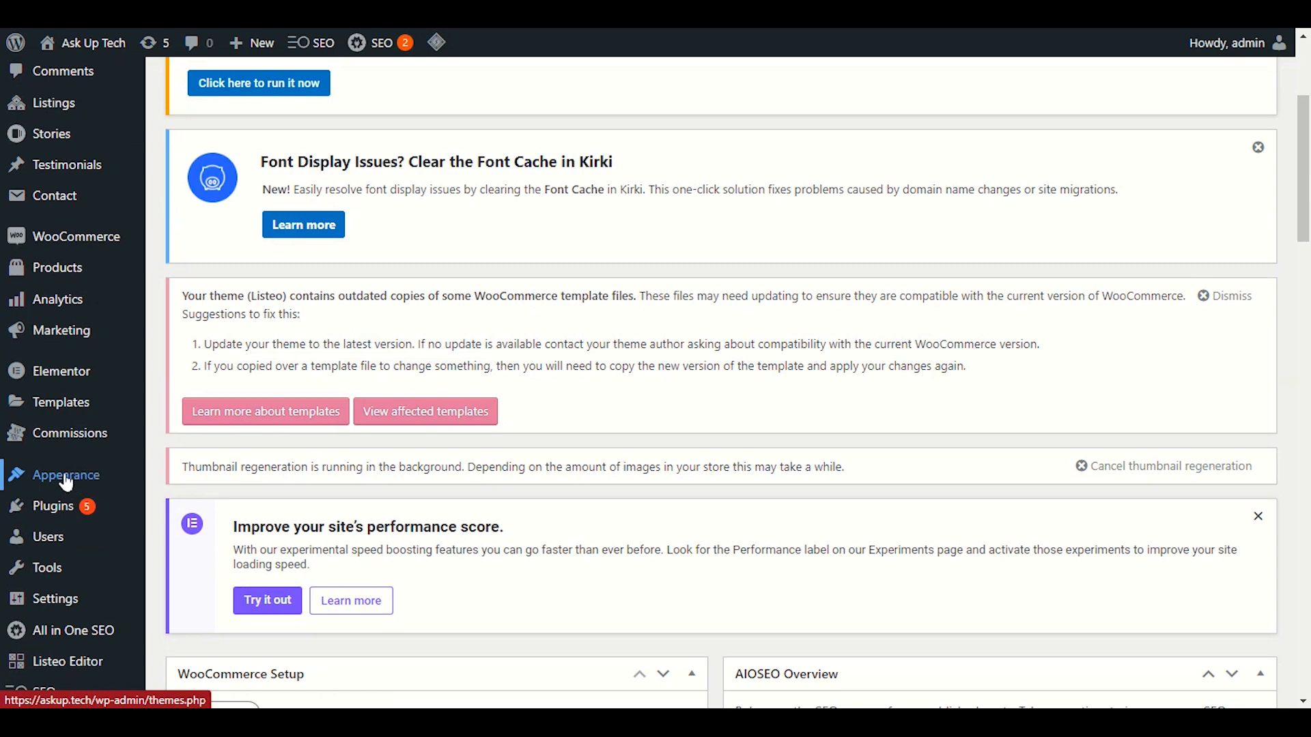
left_click(34, 478)
mouse_move(96, 482)
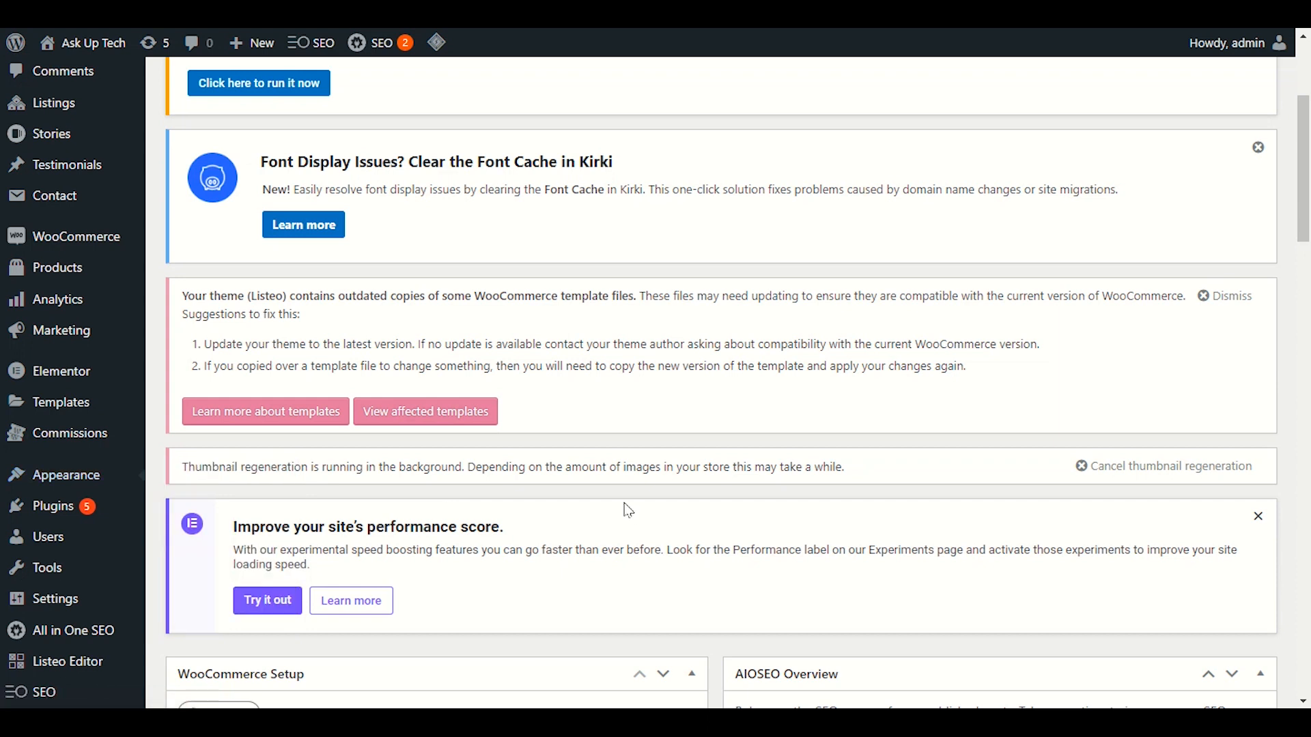
scroll(619, 510, "down", 8)
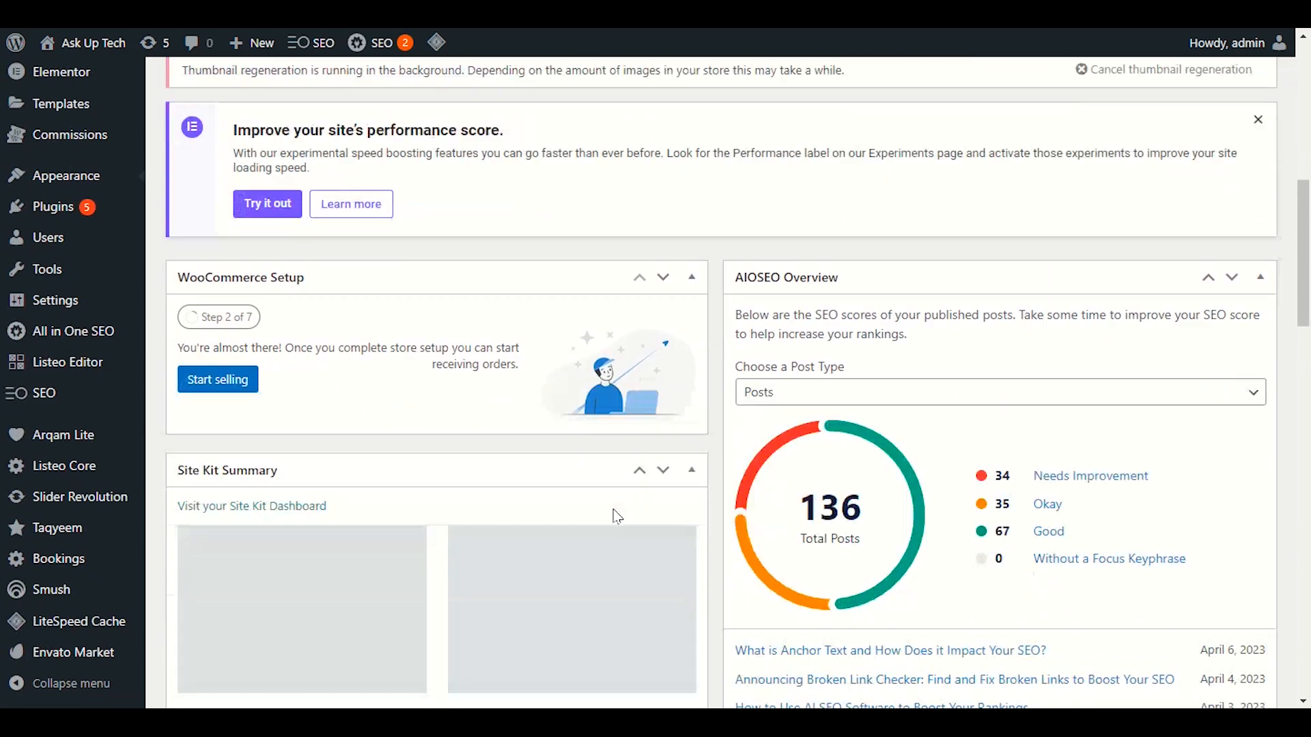
scroll(703, 553, "up", 3)
scroll(704, 554, "up", 5)
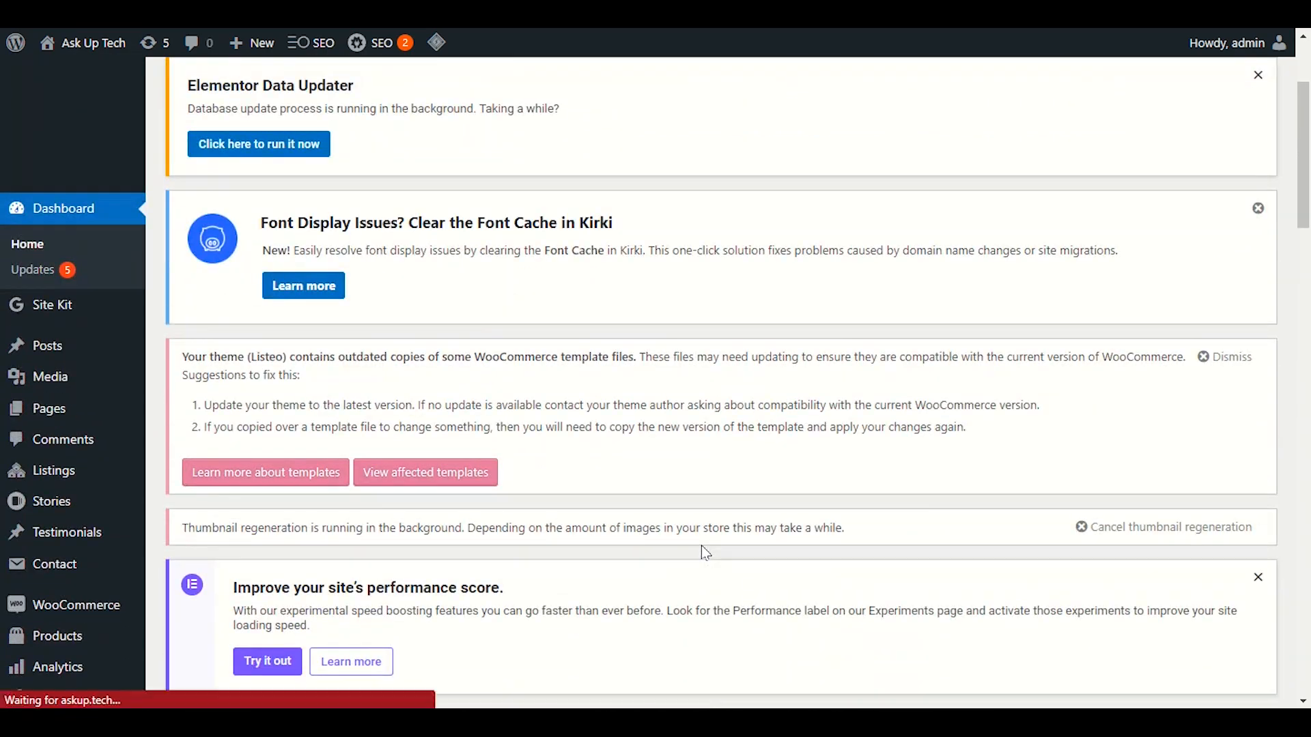
scroll(705, 554, "down", 3)
scroll(707, 549, "down", 8)
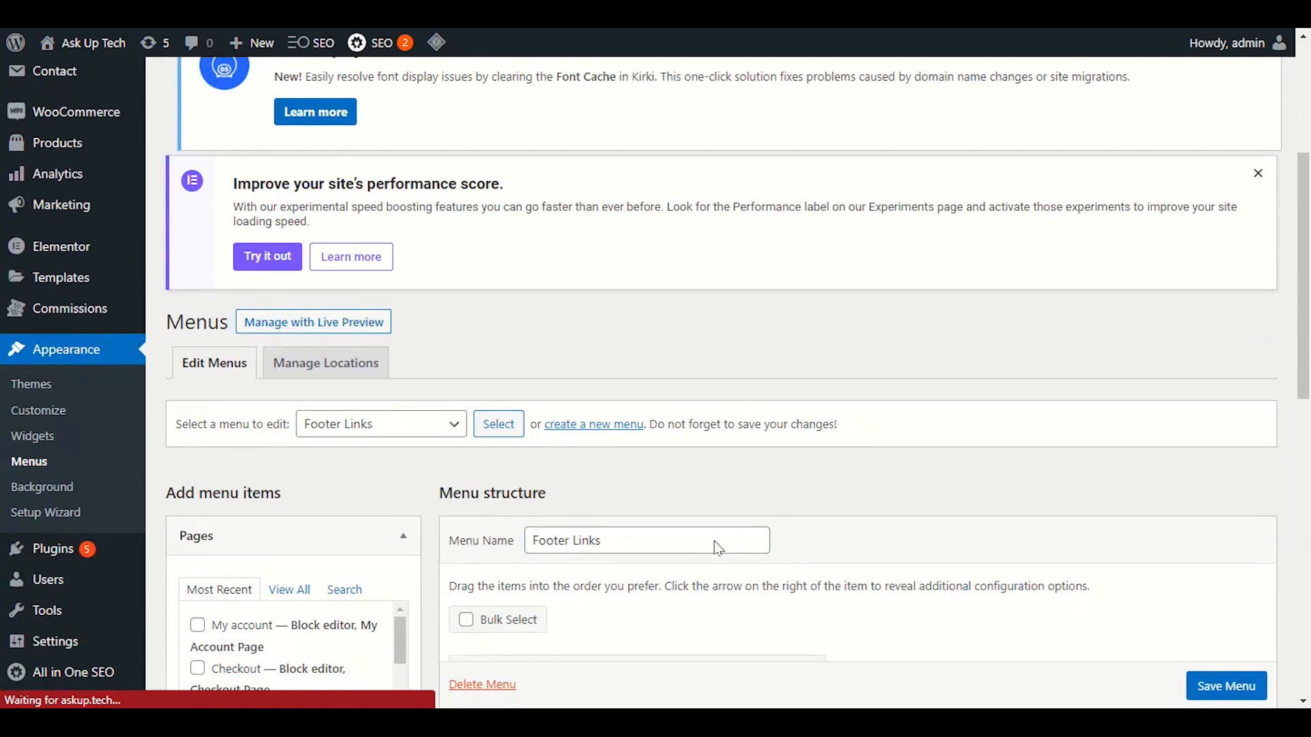
scroll(720, 548, "up", 3)
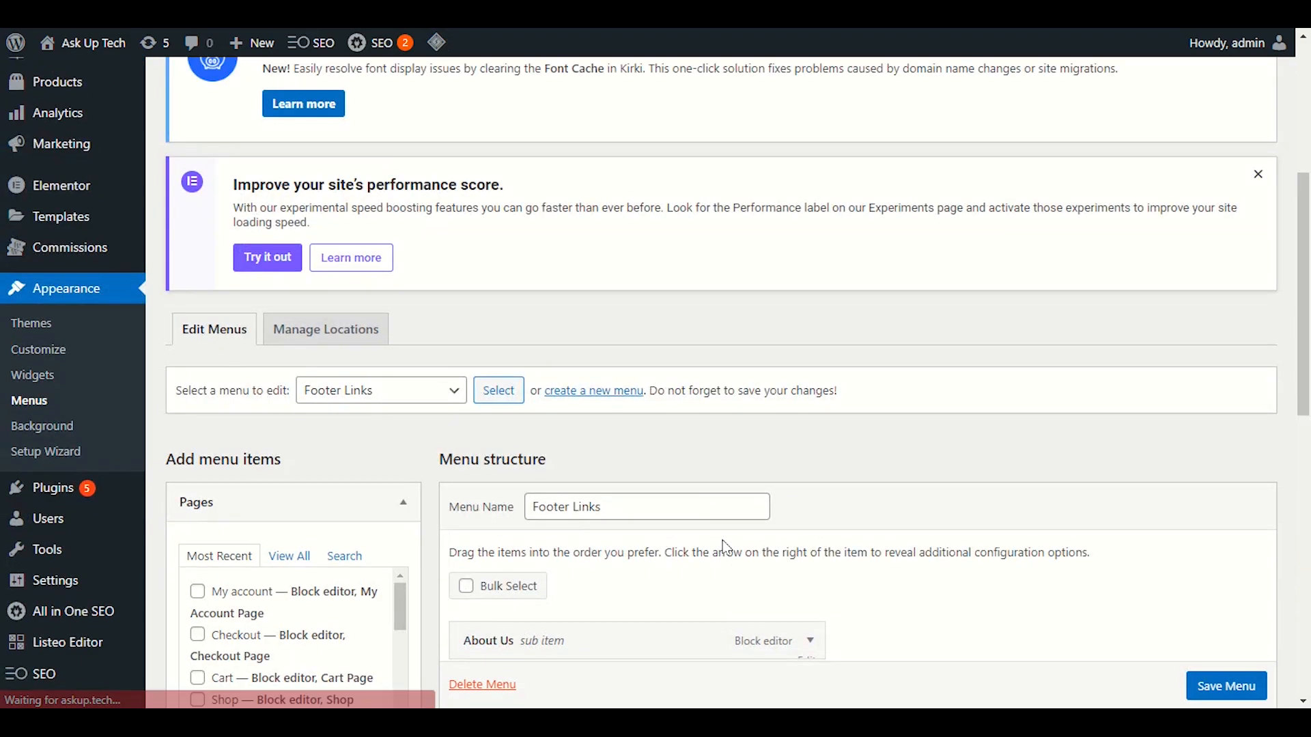
- Create a new navigation menu named Own Footer
left_click(587, 393)
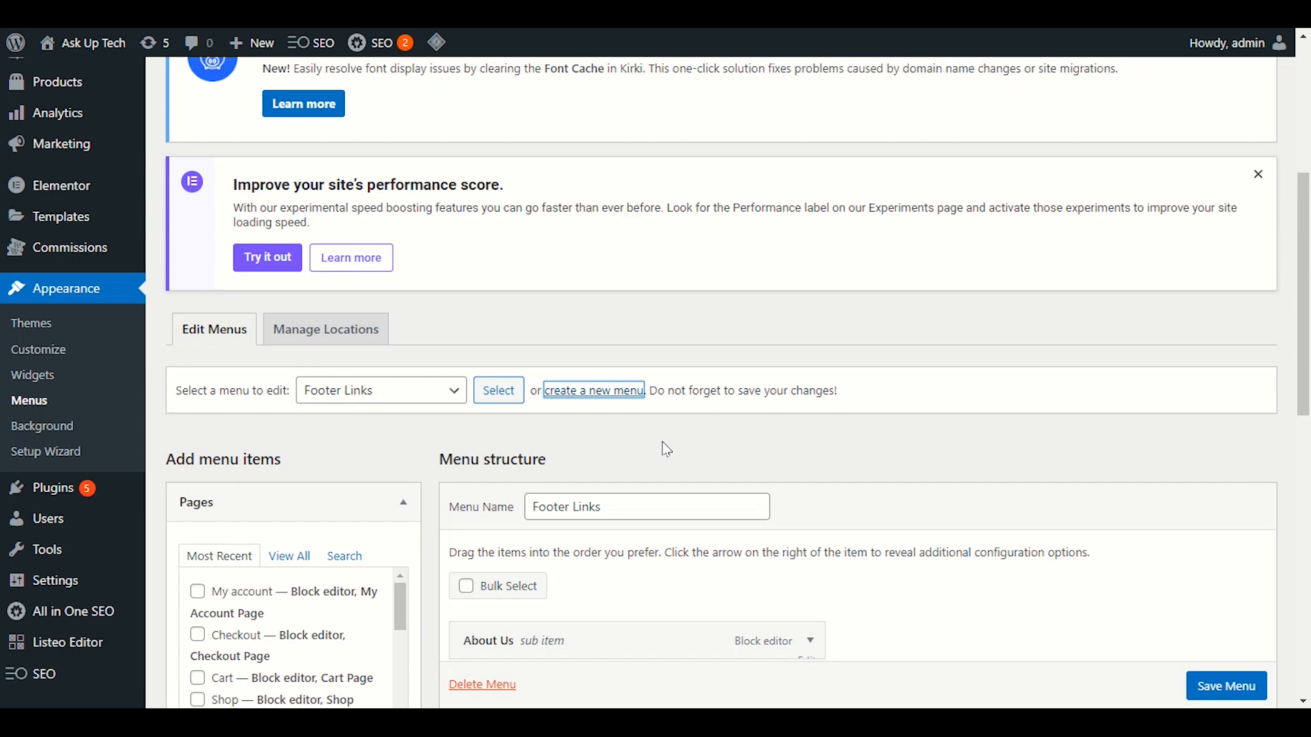
scroll(667, 450, "down", 2)
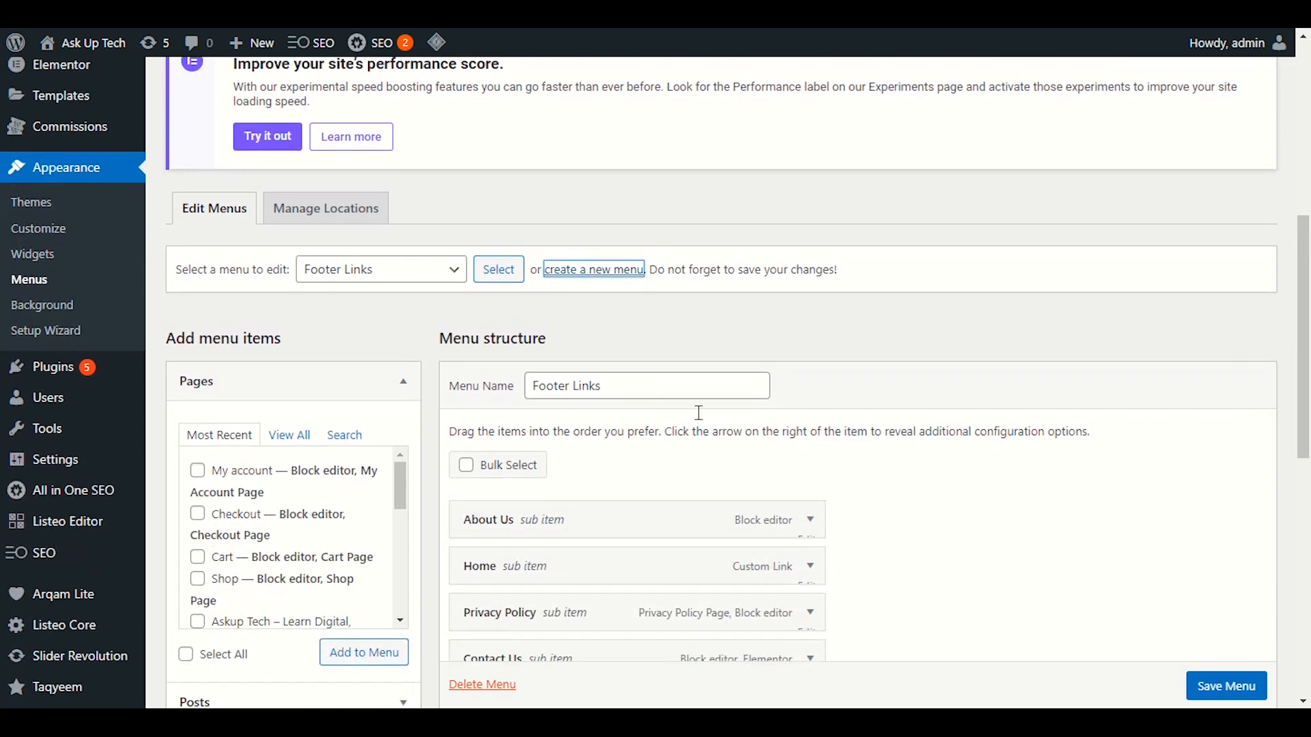
scroll(605, 407, "down", 7)
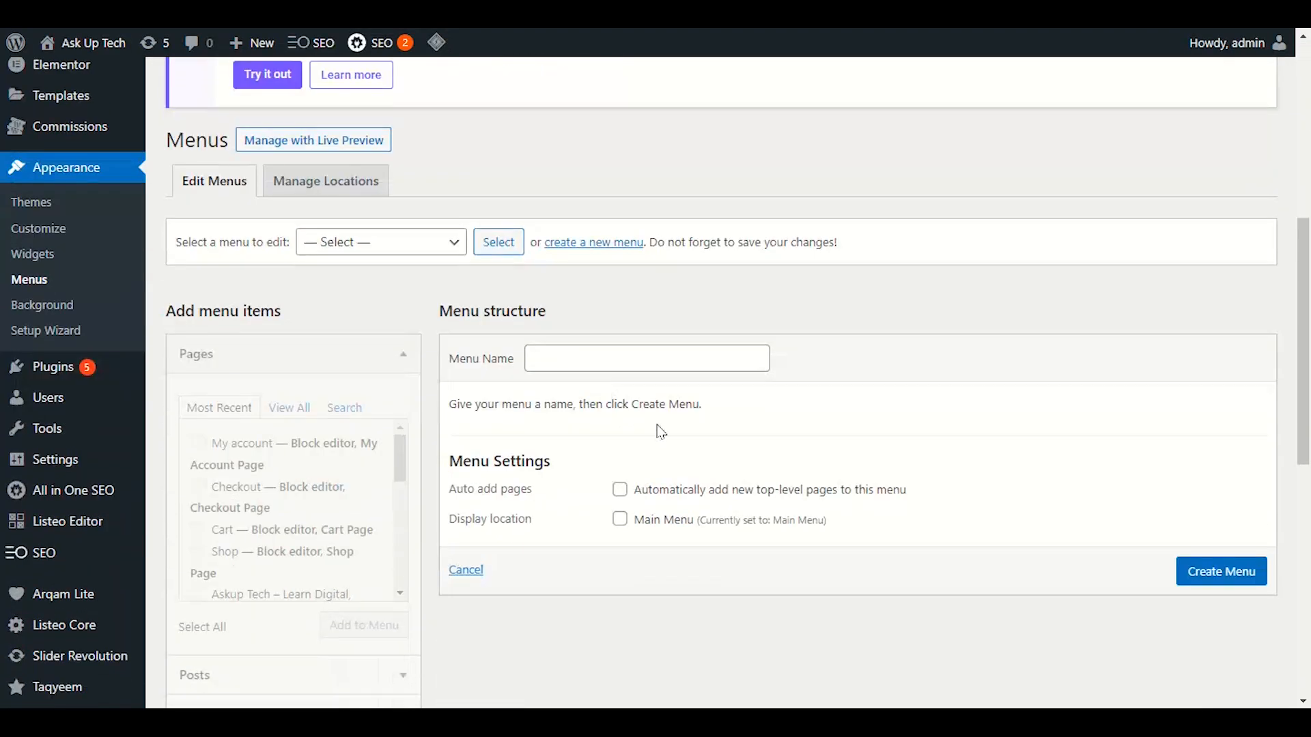
left_click(655, 396)
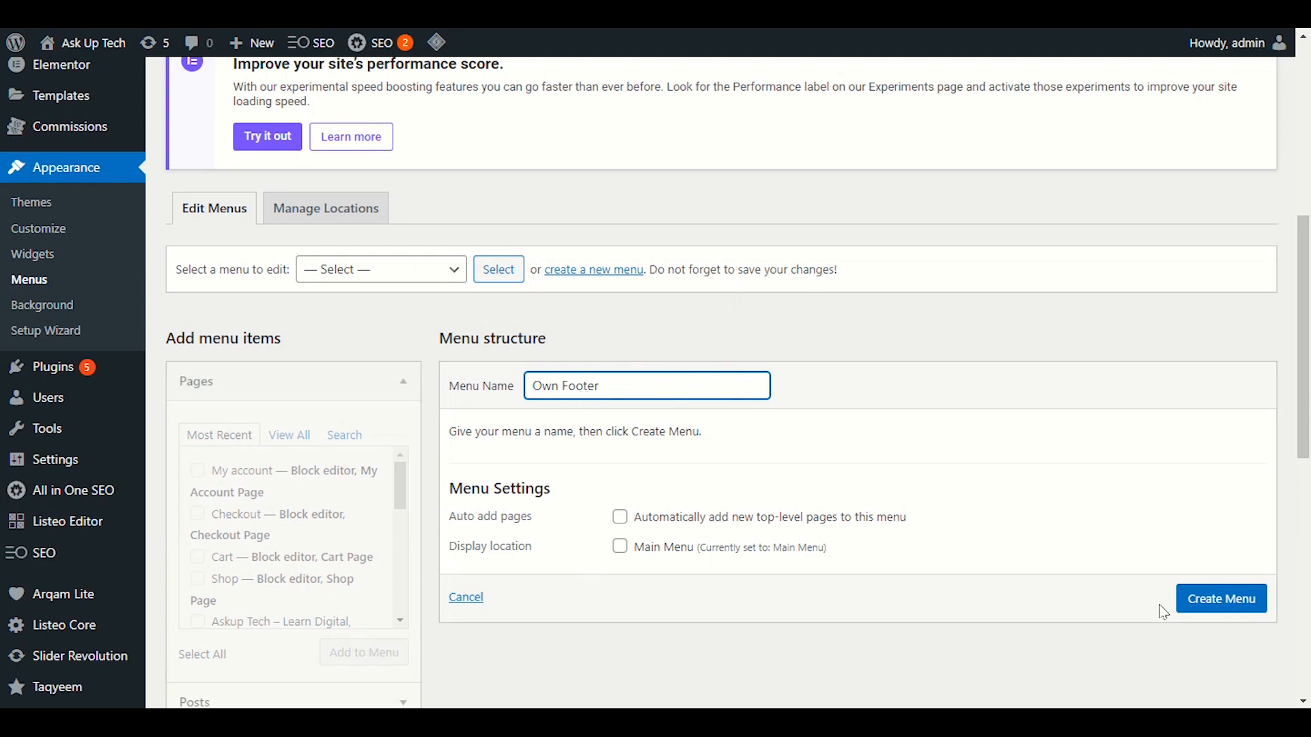
left_click(1207, 604)
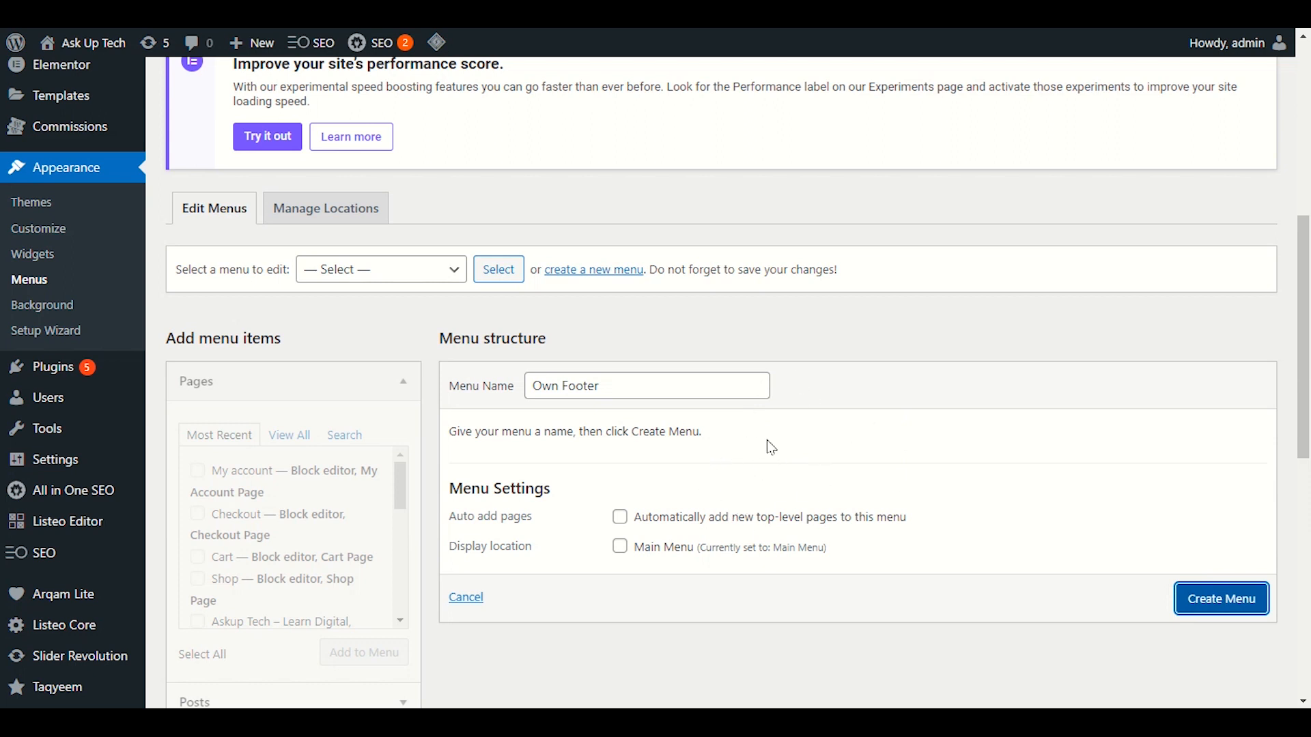
left_click(1188, 604)
scroll(813, 535, "down", 7)
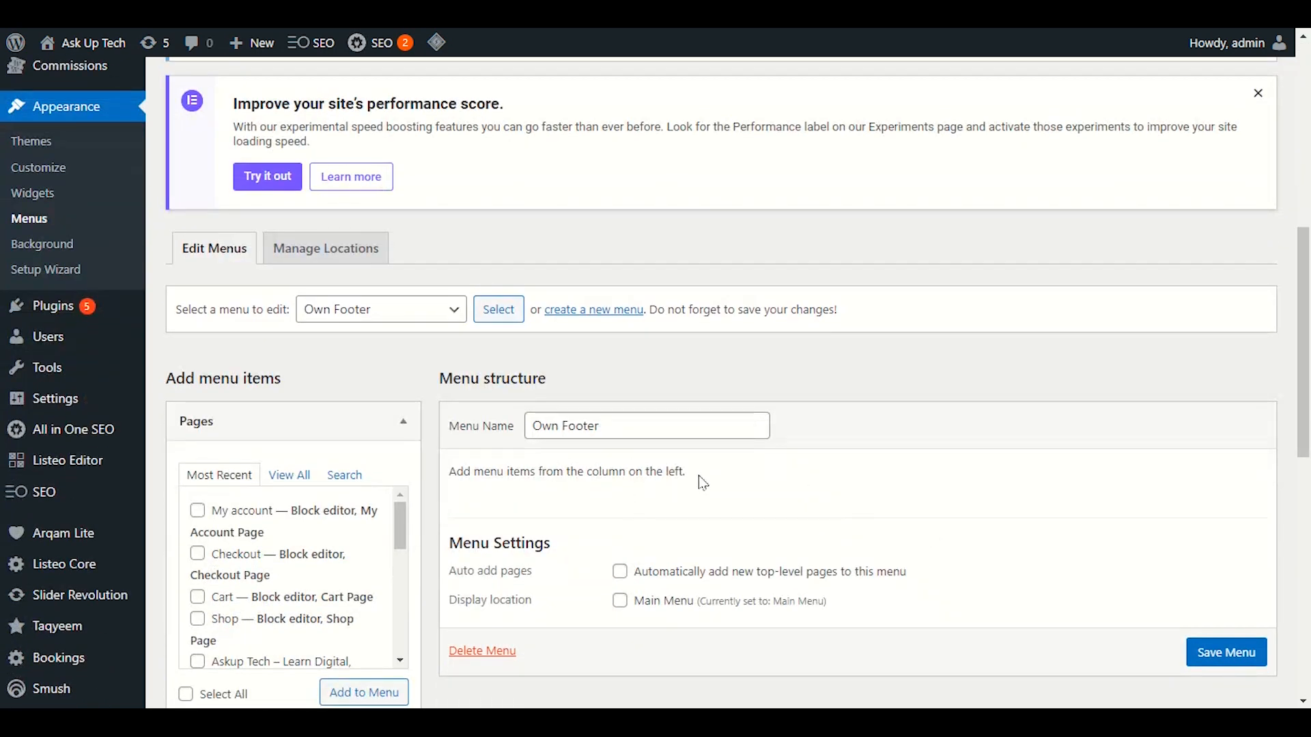
- List all site pages and select Add Listing, Blog, Bookings and Bookmarks for the Own Footer menu
left_click_drag(698, 475, 441, 478)
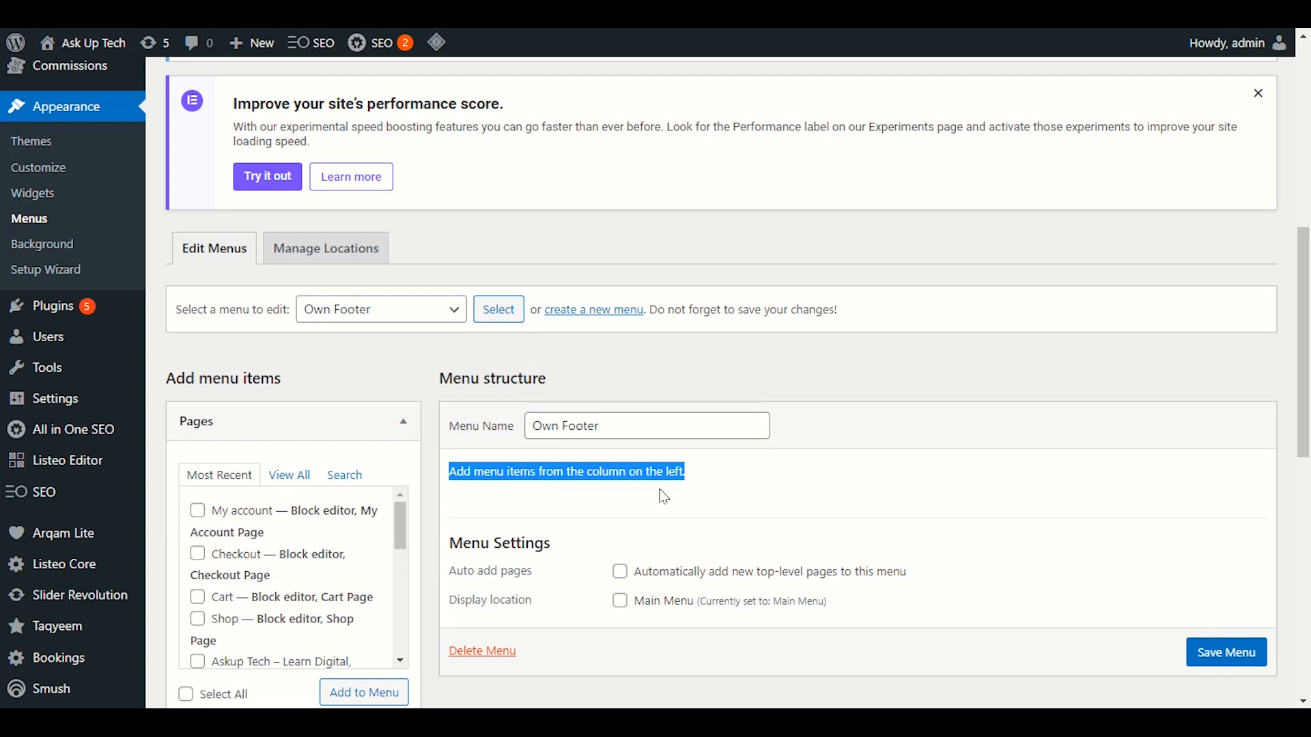
scroll(292, 522, "down", 5)
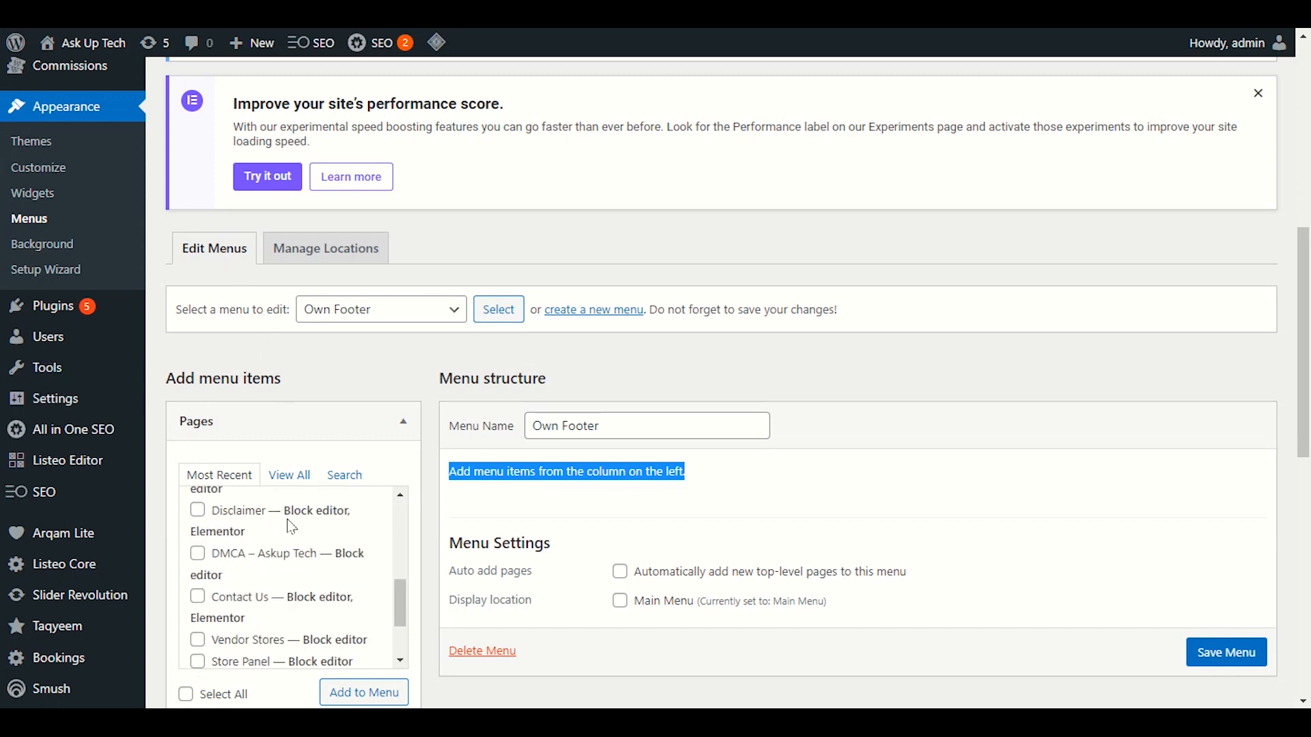
scroll(419, 424, "down", 3)
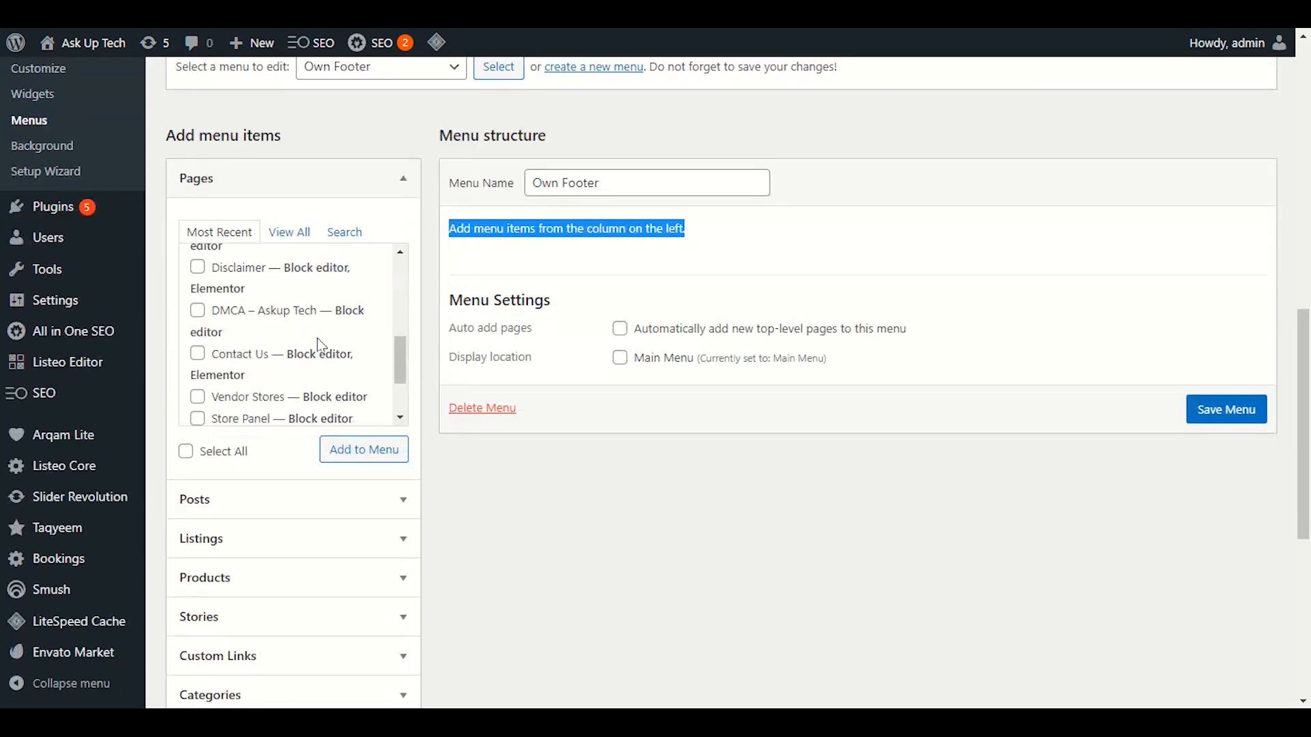
scroll(321, 345, "up", 5)
left_click(290, 232)
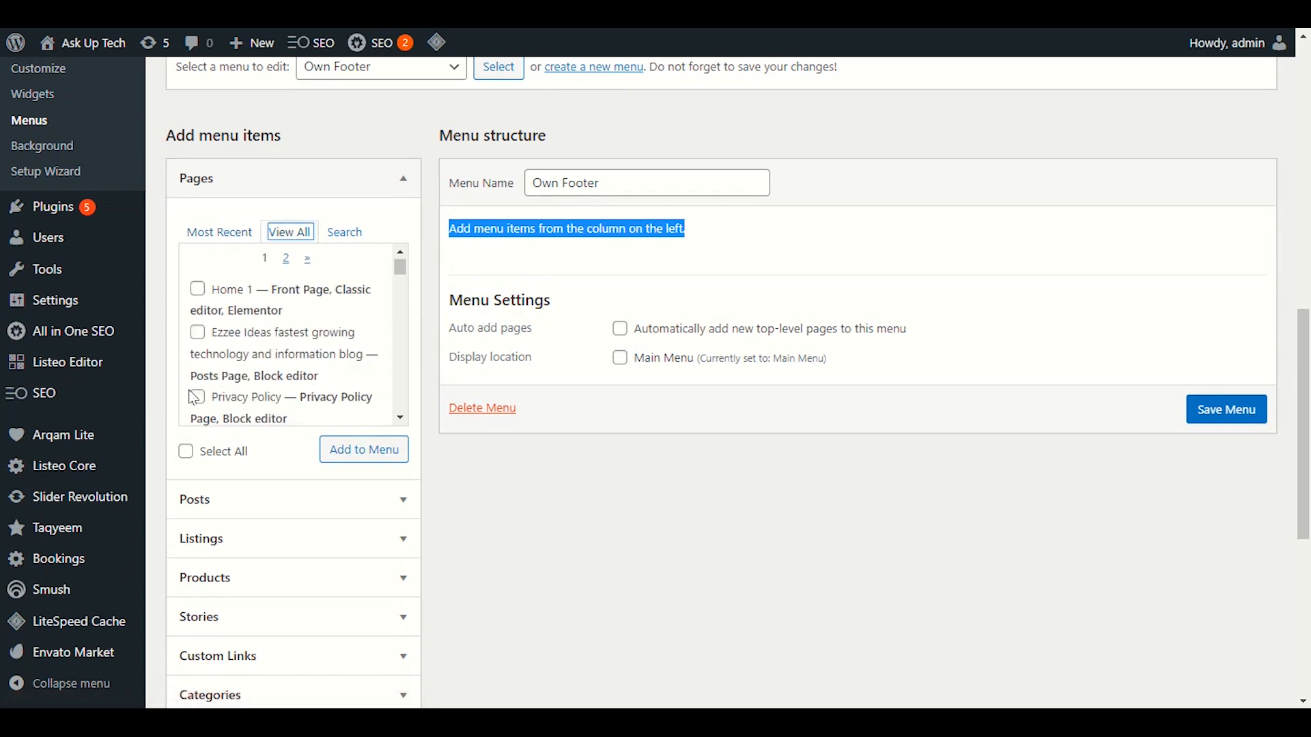
scroll(193, 396, "down", 1)
scroll(195, 366, "down", 1)
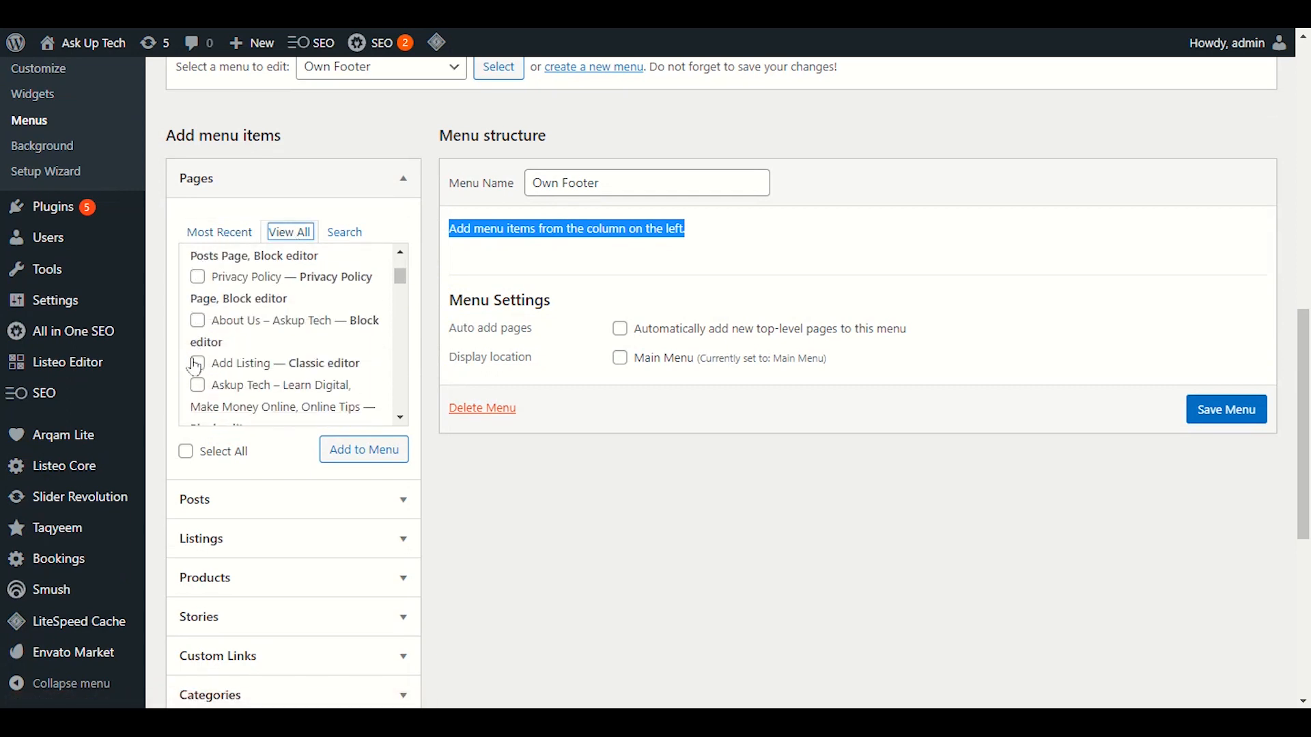
scroll(195, 367, "down", 1)
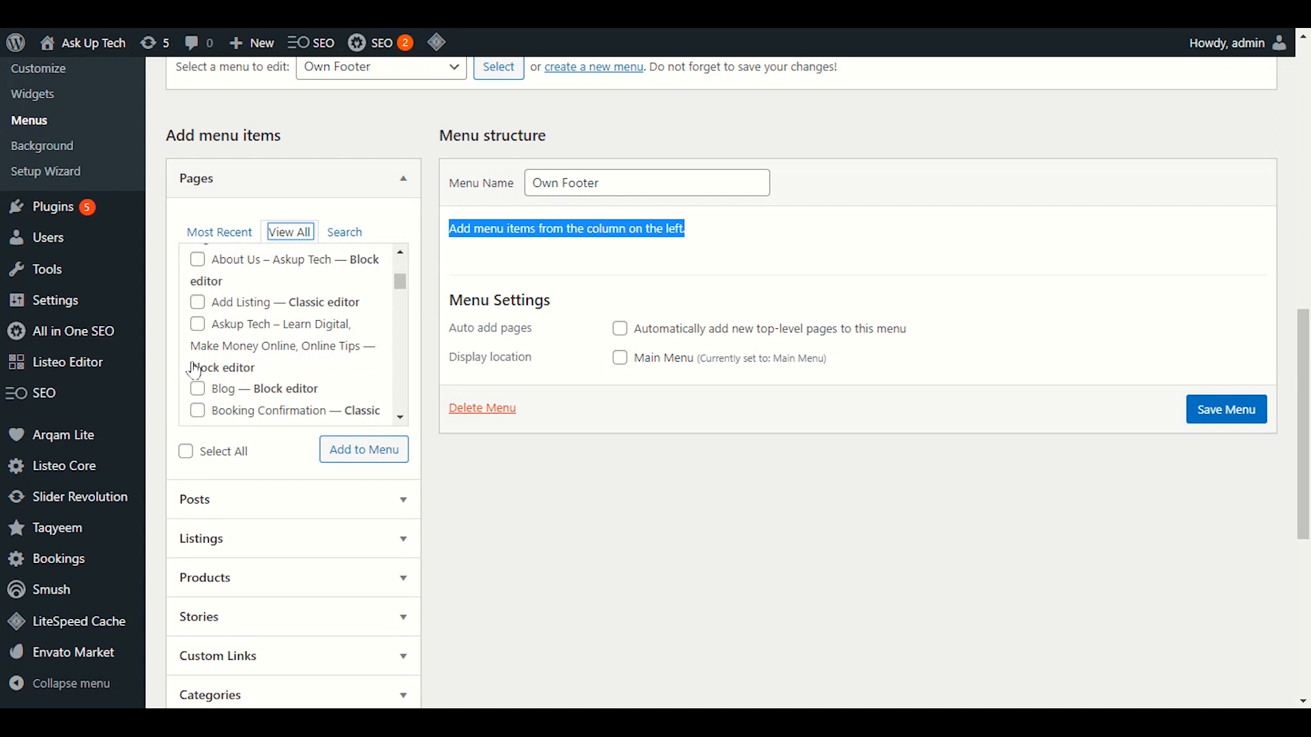
left_click(198, 302)
scroll(196, 400, "down", 1)
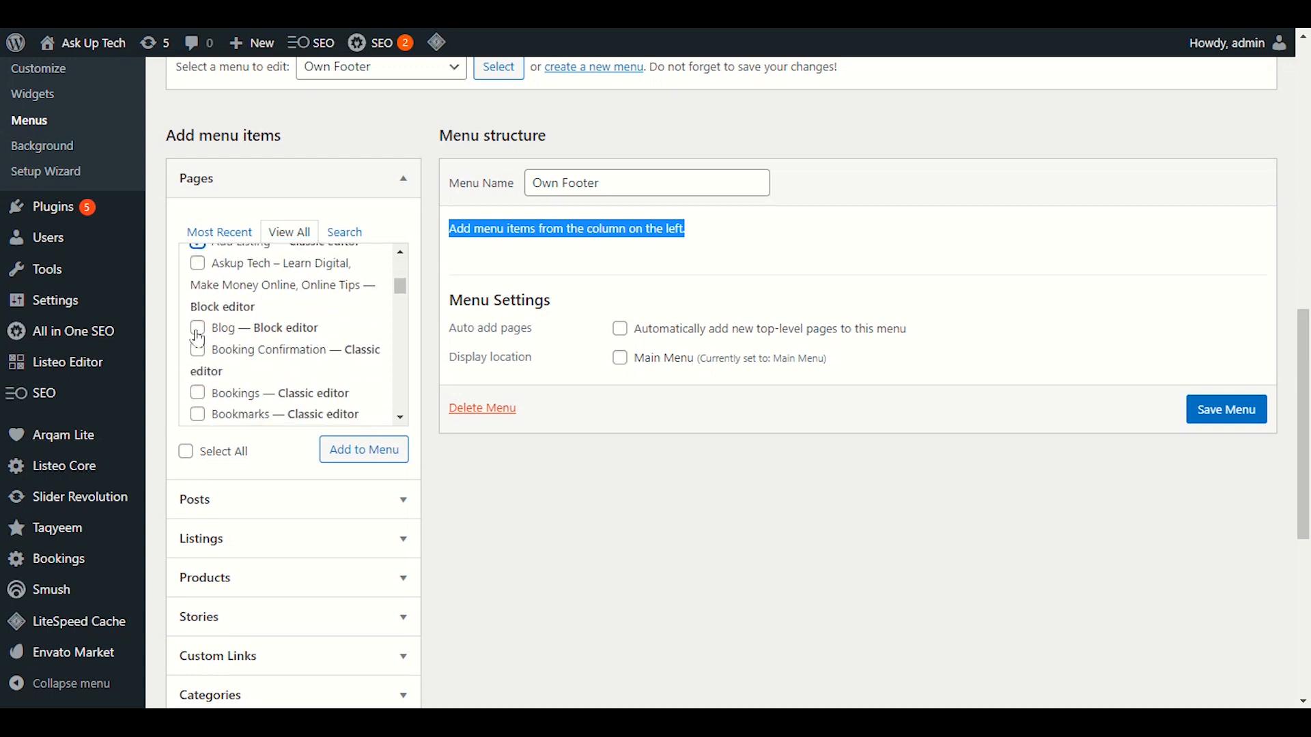
left_click(197, 331)
scroll(191, 413, "down", 2)
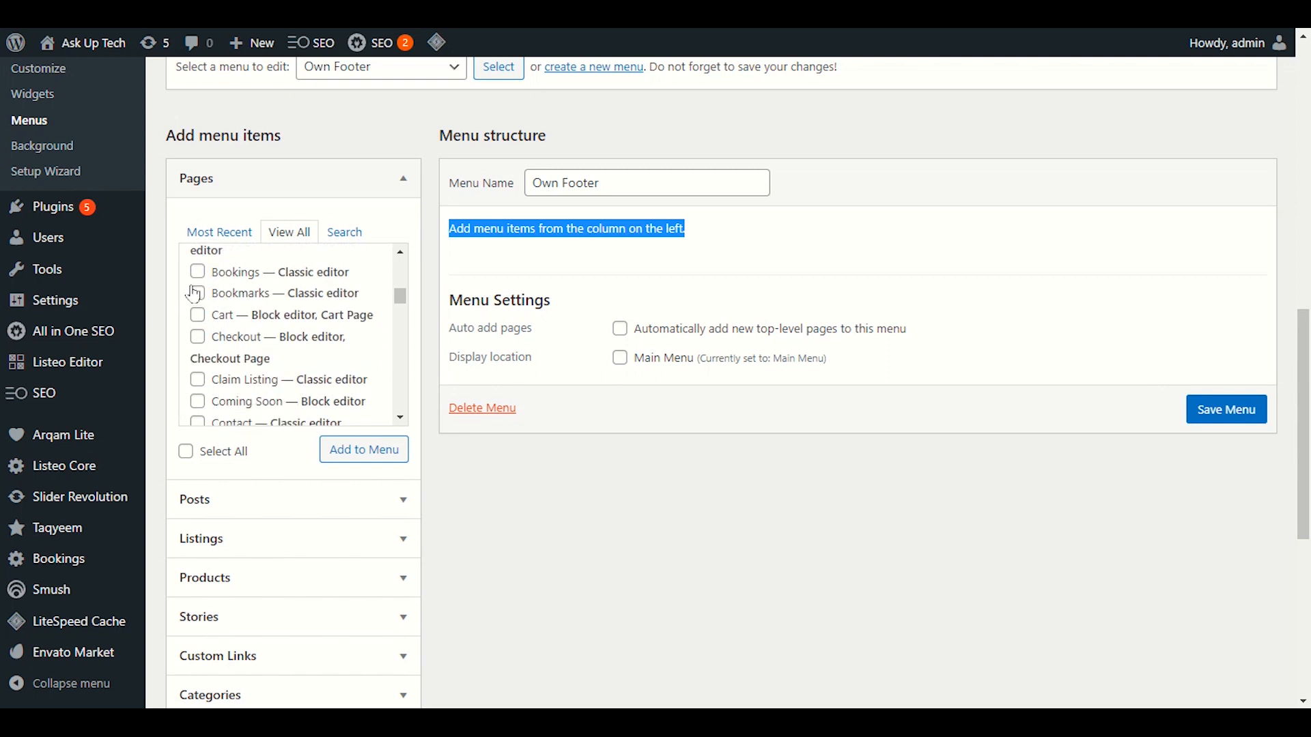
left_click(196, 276)
left_click(199, 296)
- Also select the Contact Us page with the Block editor label, Dashboard and DMCA – Askup Tech, and add all selected pages to the Own Footer menu
scroll(196, 386, "down", 2)
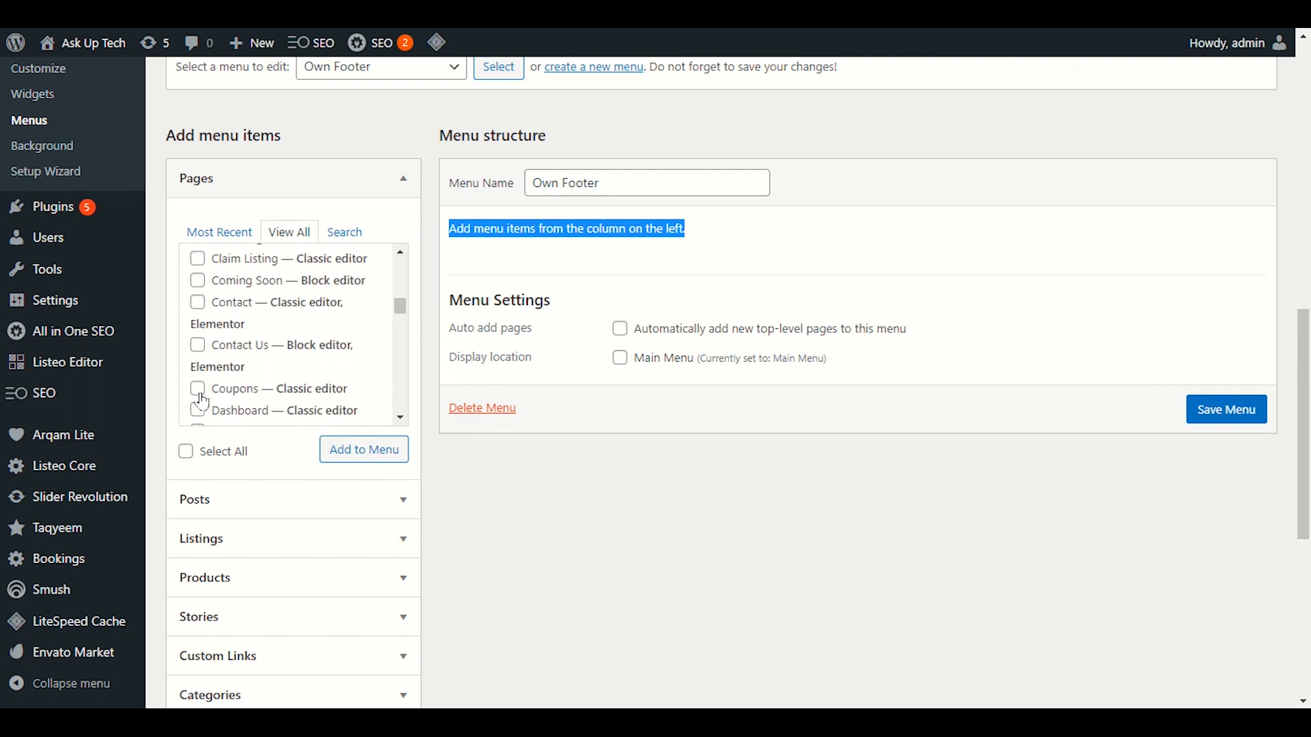
left_click(197, 345)
scroll(196, 413, "down", 2)
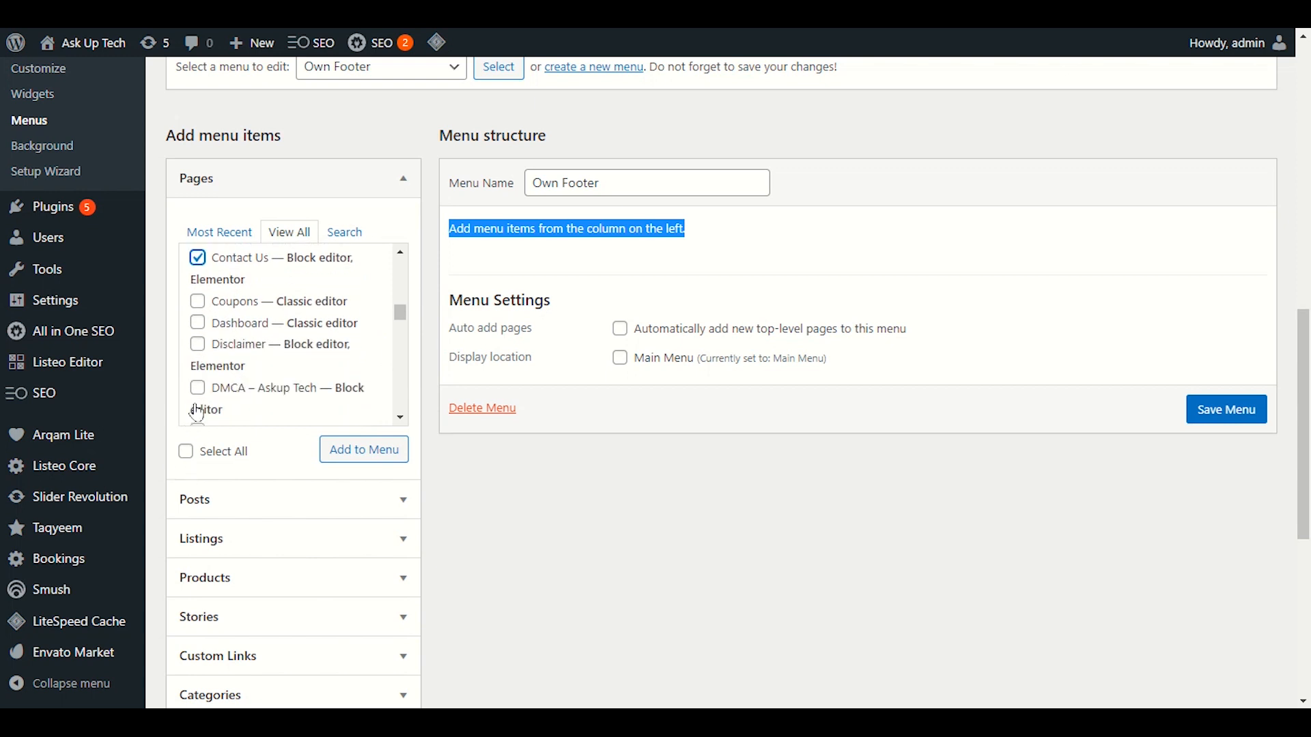
left_click(199, 291)
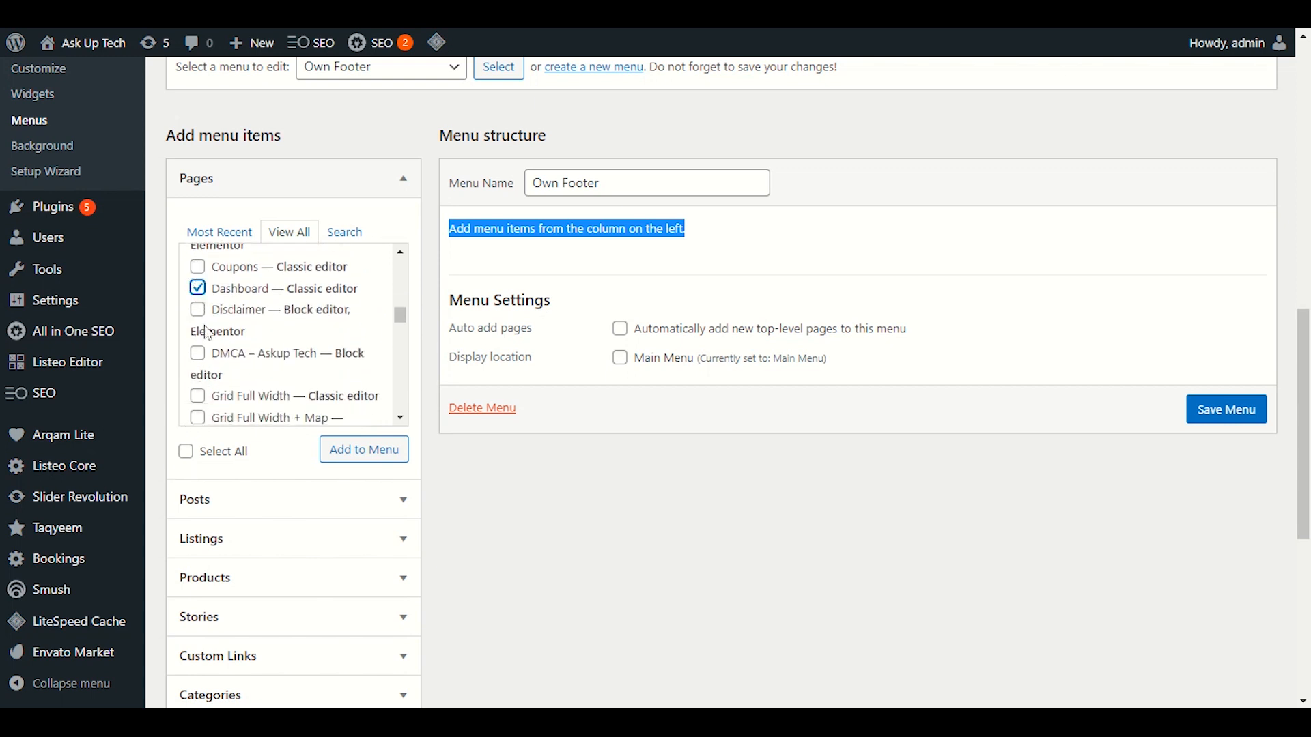
left_click(198, 353)
scroll(193, 424, "down", 4)
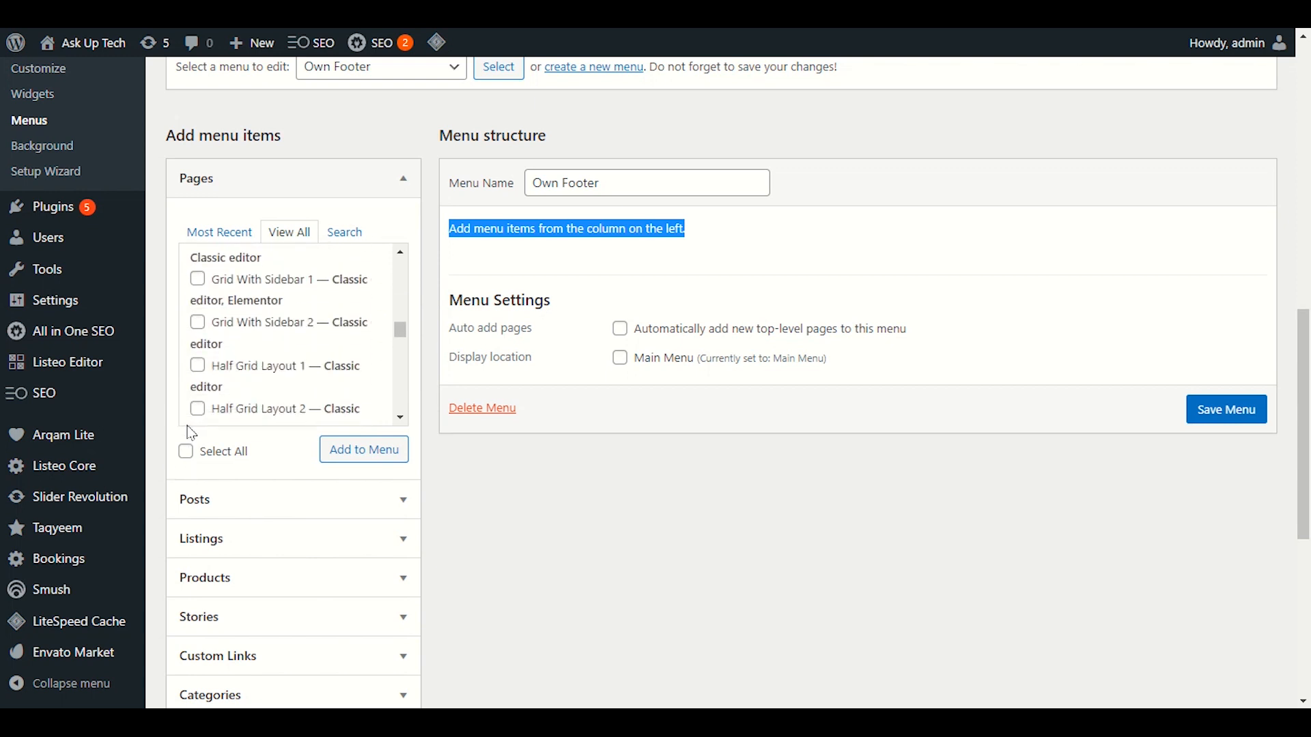
scroll(190, 433, "down", 3)
scroll(269, 564, "up", 4)
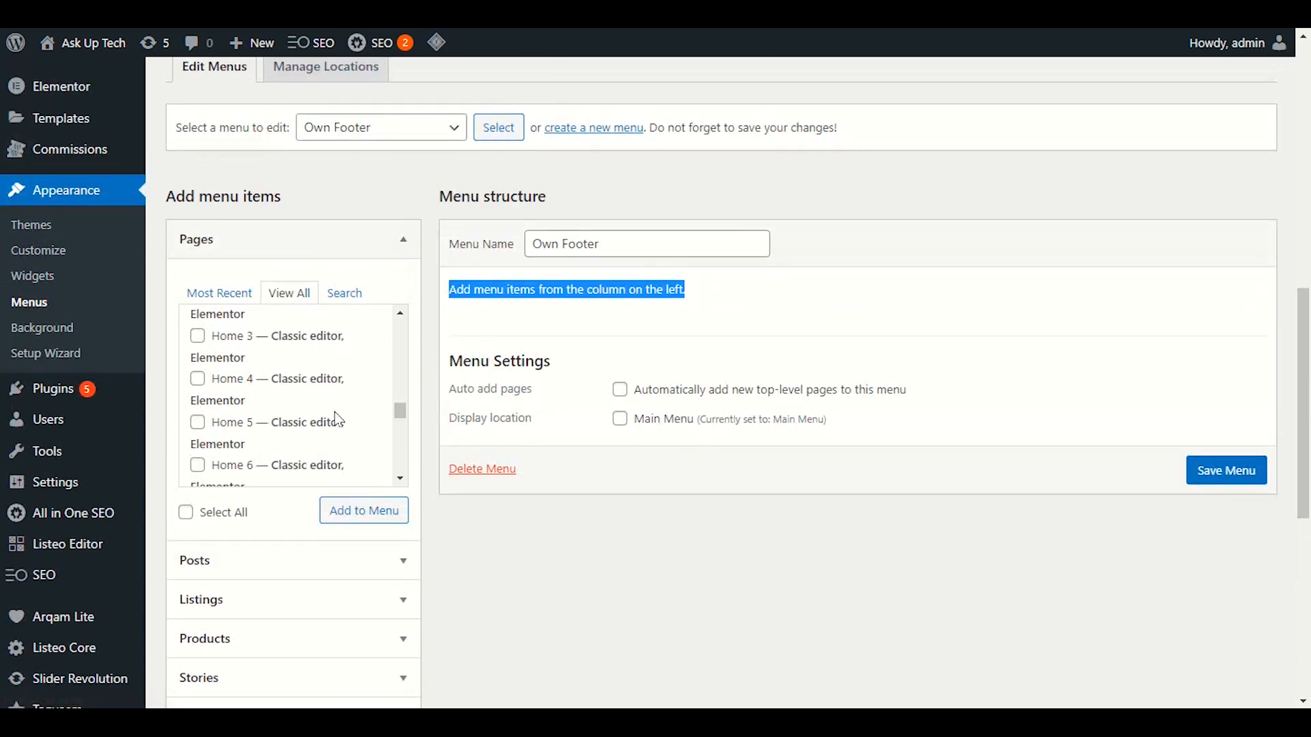
scroll(300, 376, "down", 2)
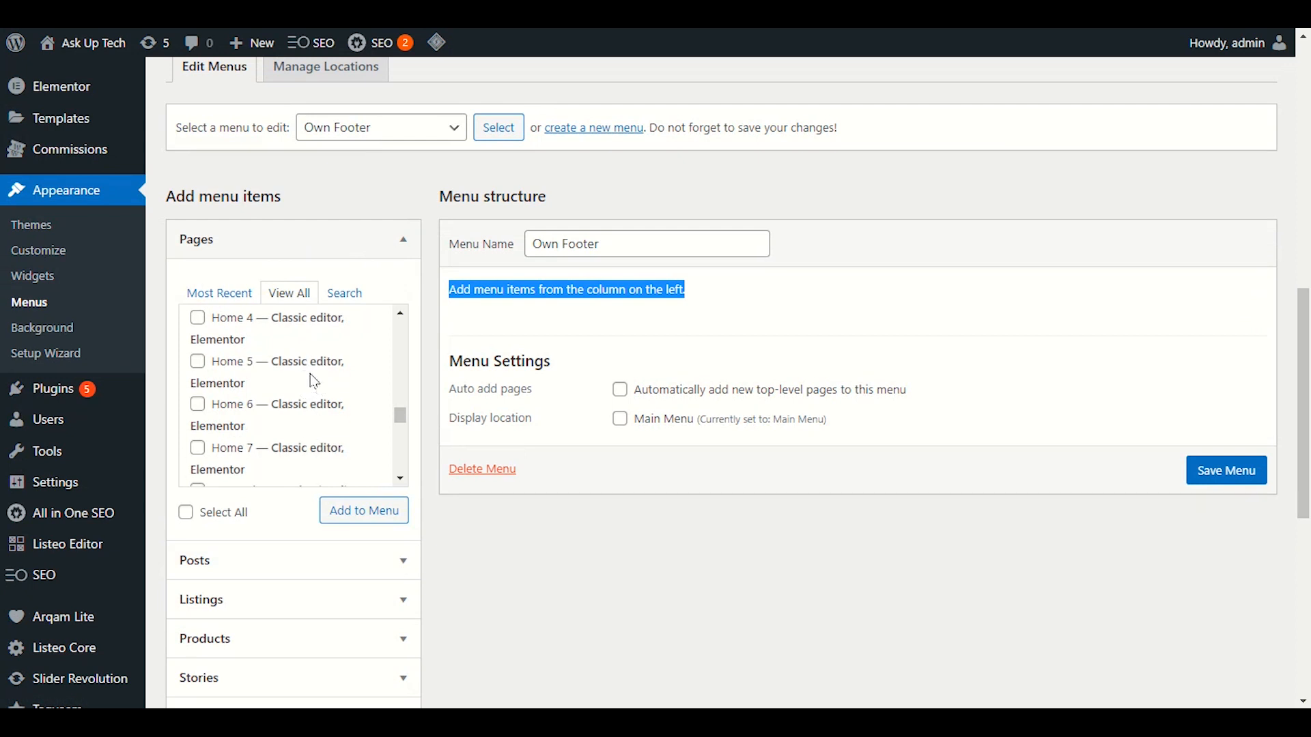
scroll(271, 420, "up", 5)
scroll(270, 420, "up", 6)
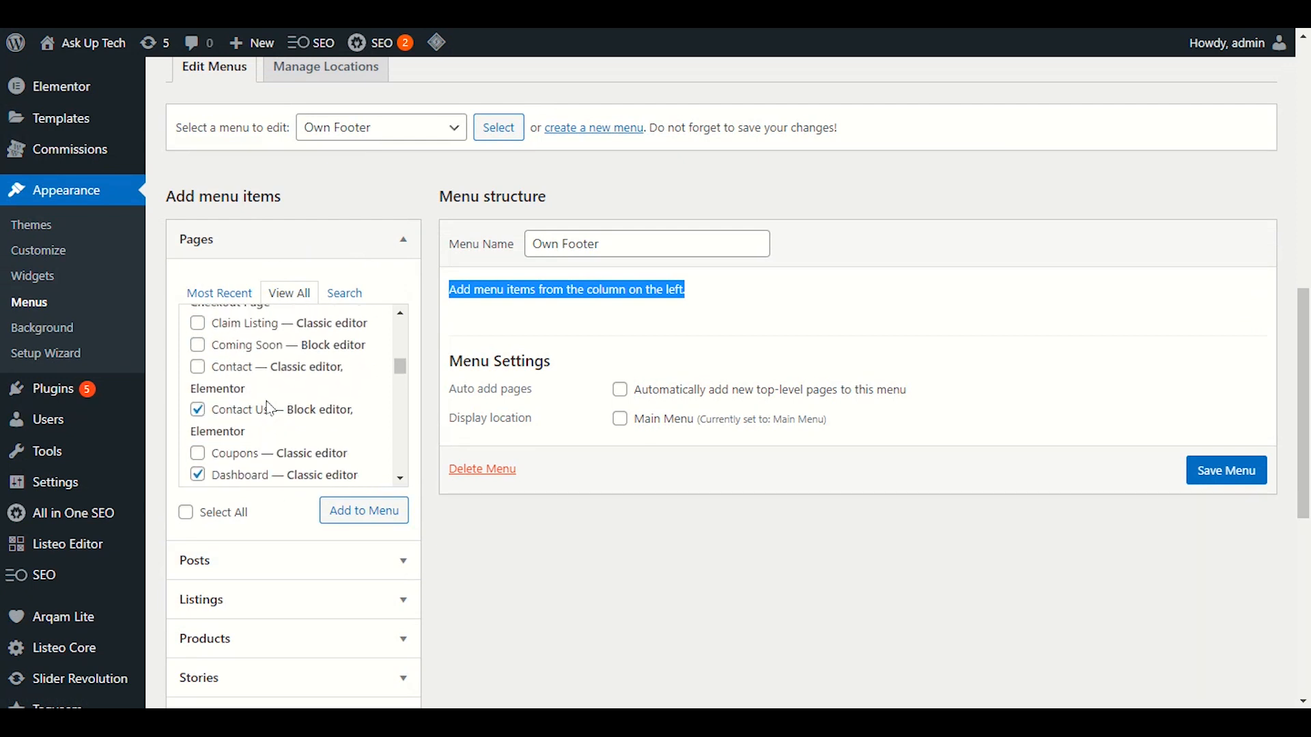
scroll(273, 399, "up", 3)
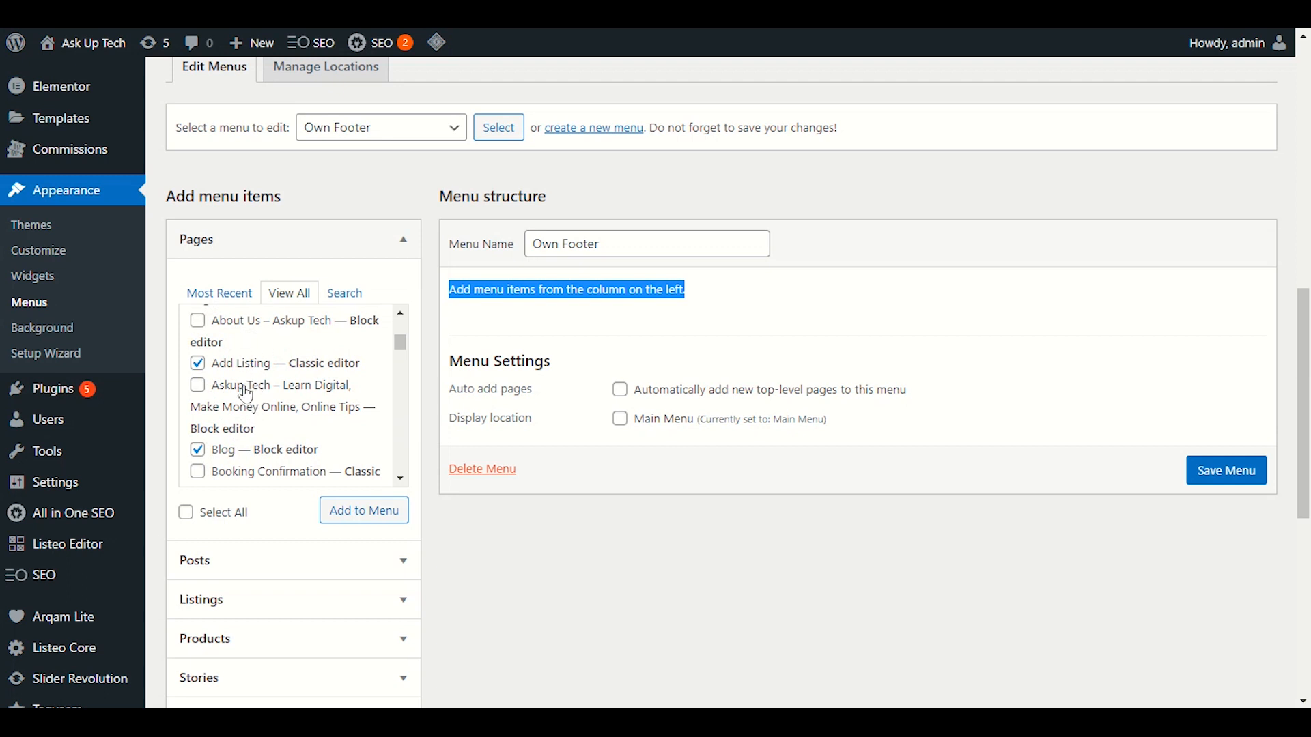
left_click(342, 511)
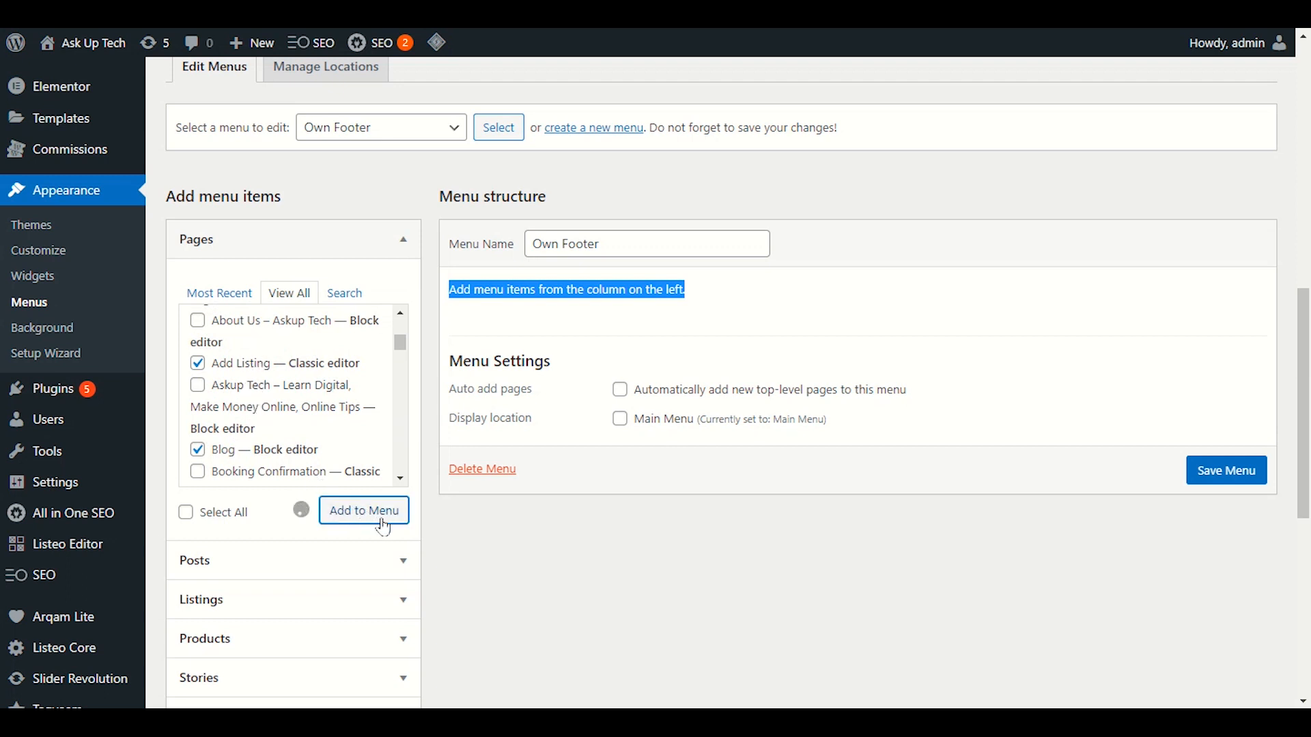
left_click(740, 295)
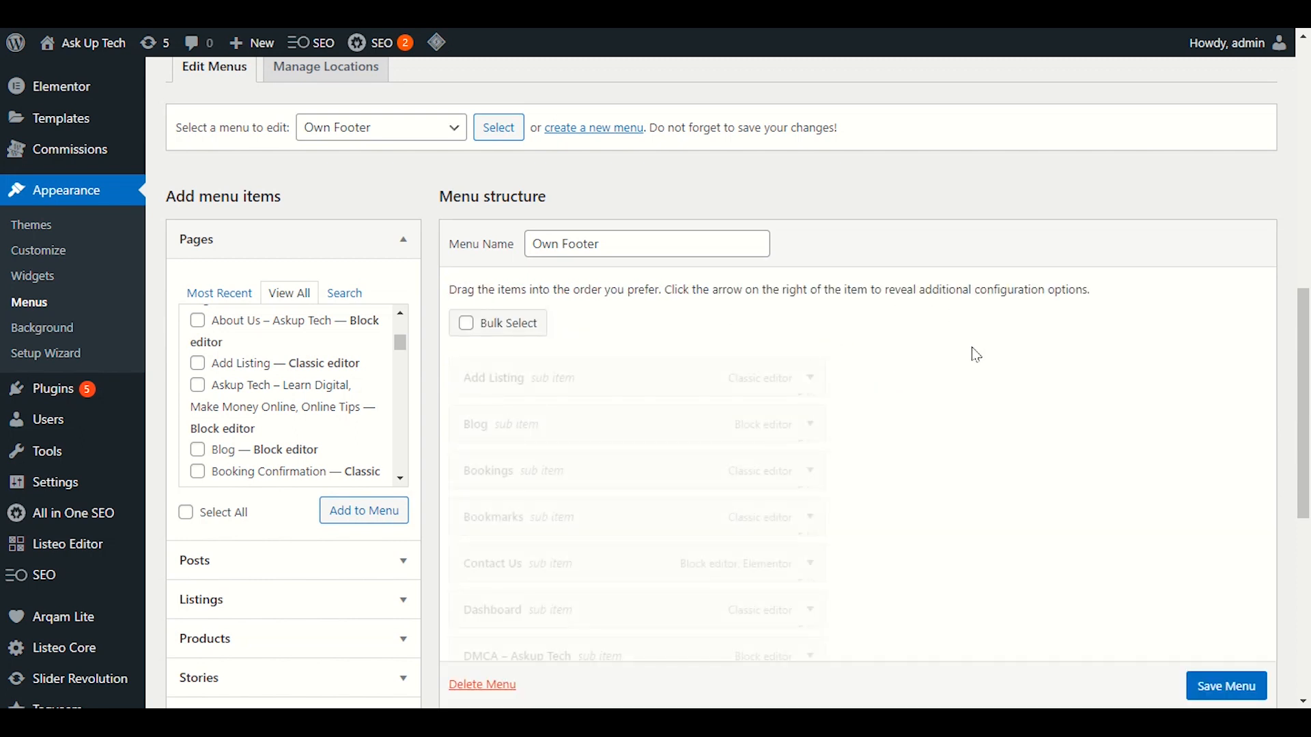
- Reorder the Own Footer menu with Blog first, Bookings second and Contact Us last, making these three top-level items
scroll(978, 369, "down", 2)
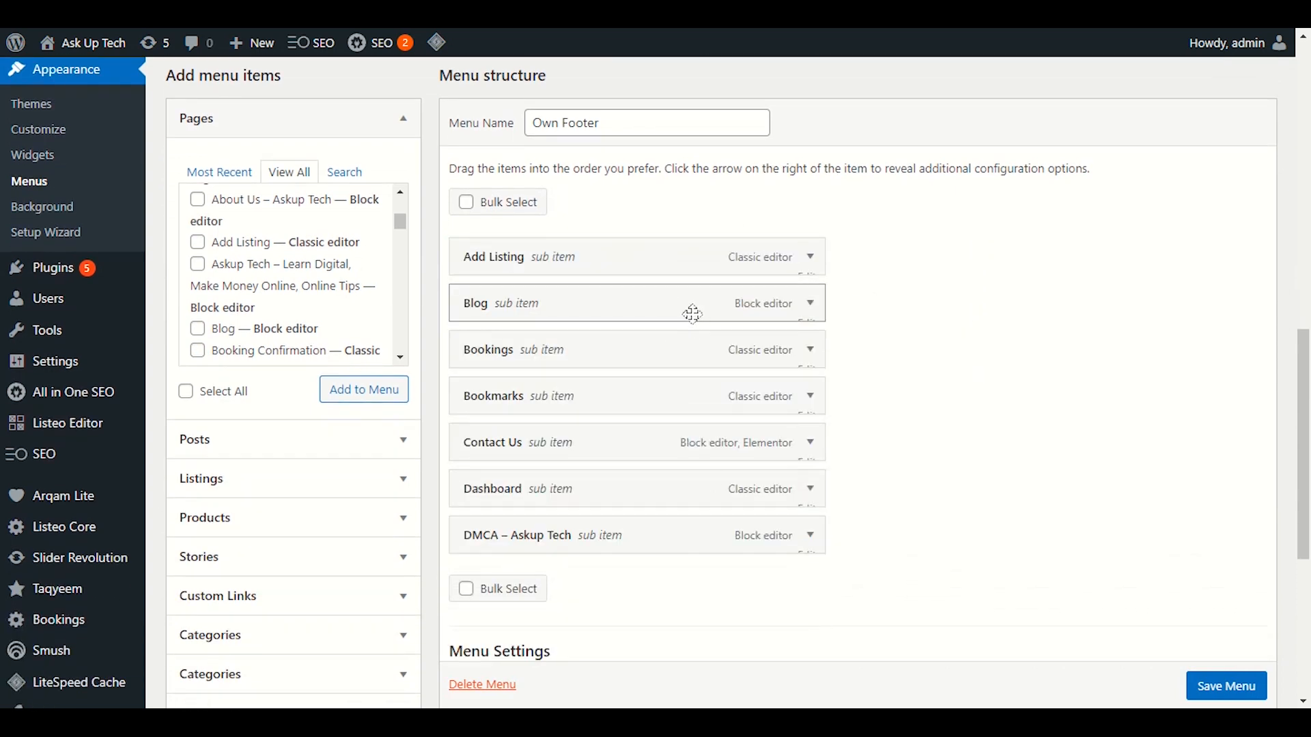
left_click_drag(658, 310, 667, 252)
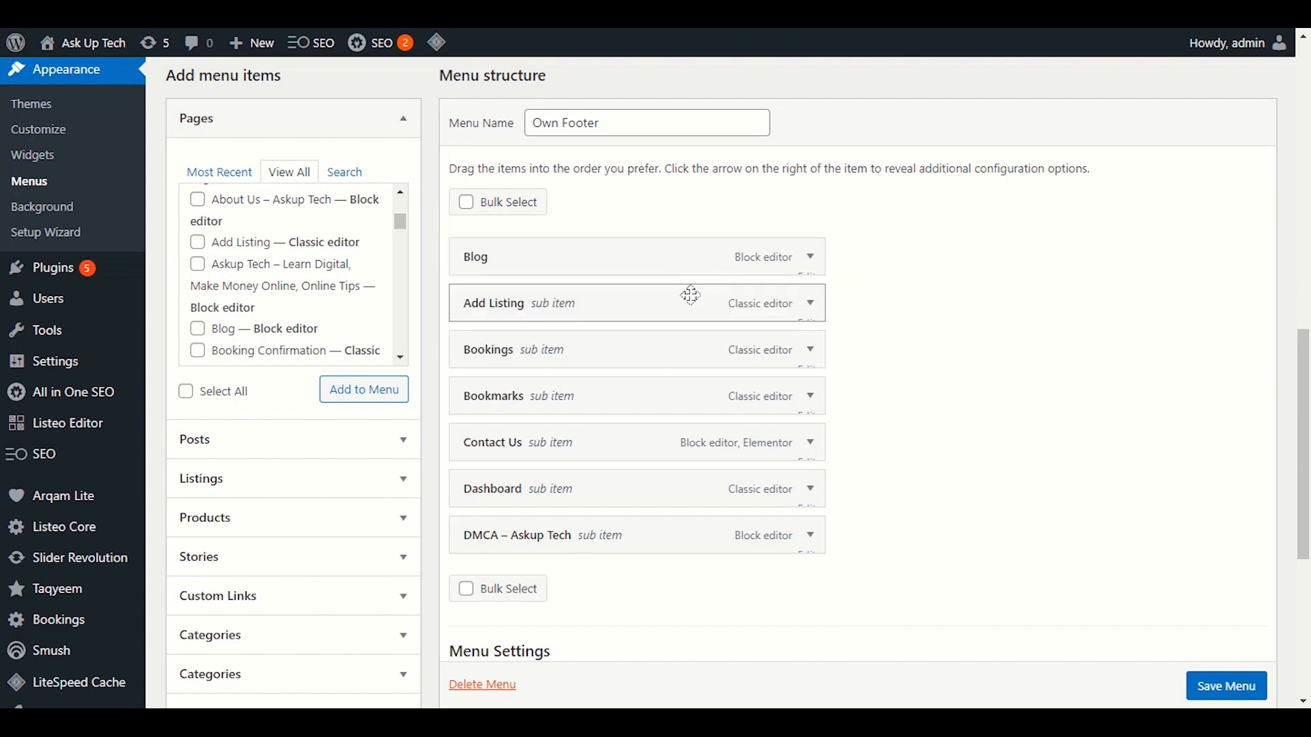
left_click_drag(702, 357, 711, 313)
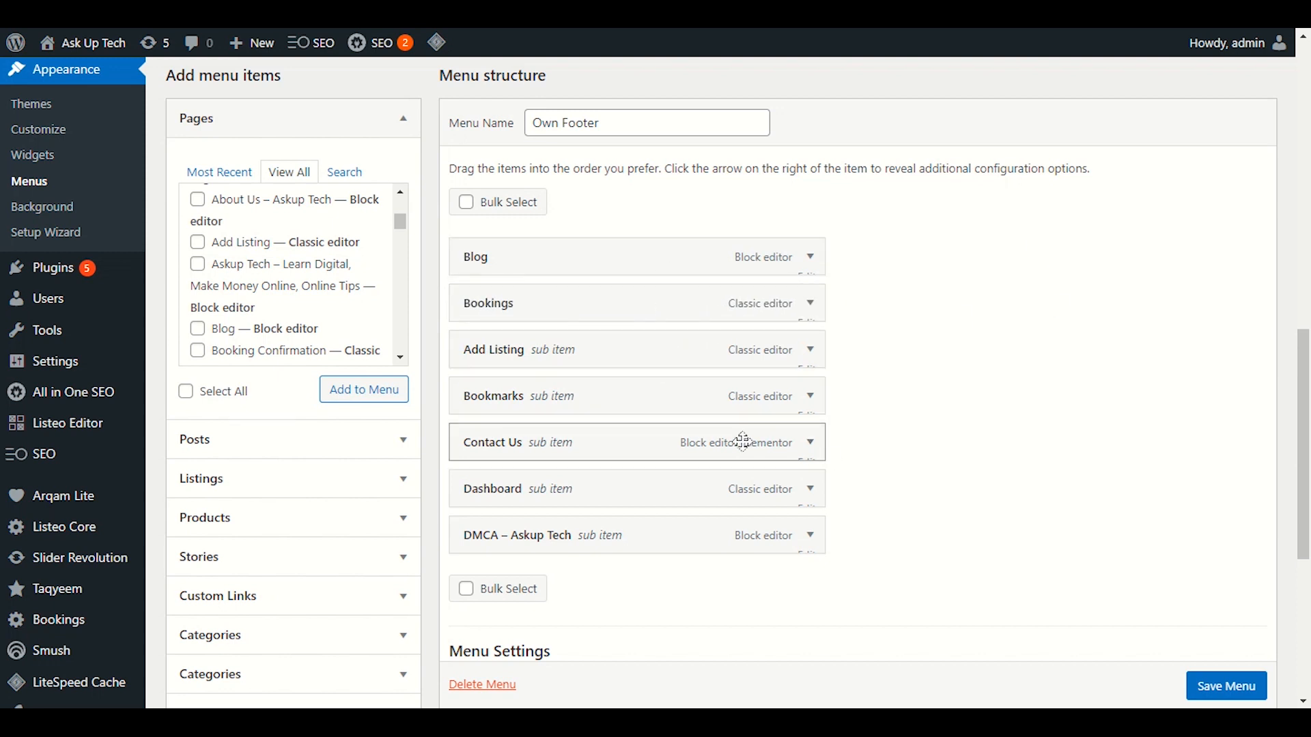
left_click_drag(744, 442, 749, 540)
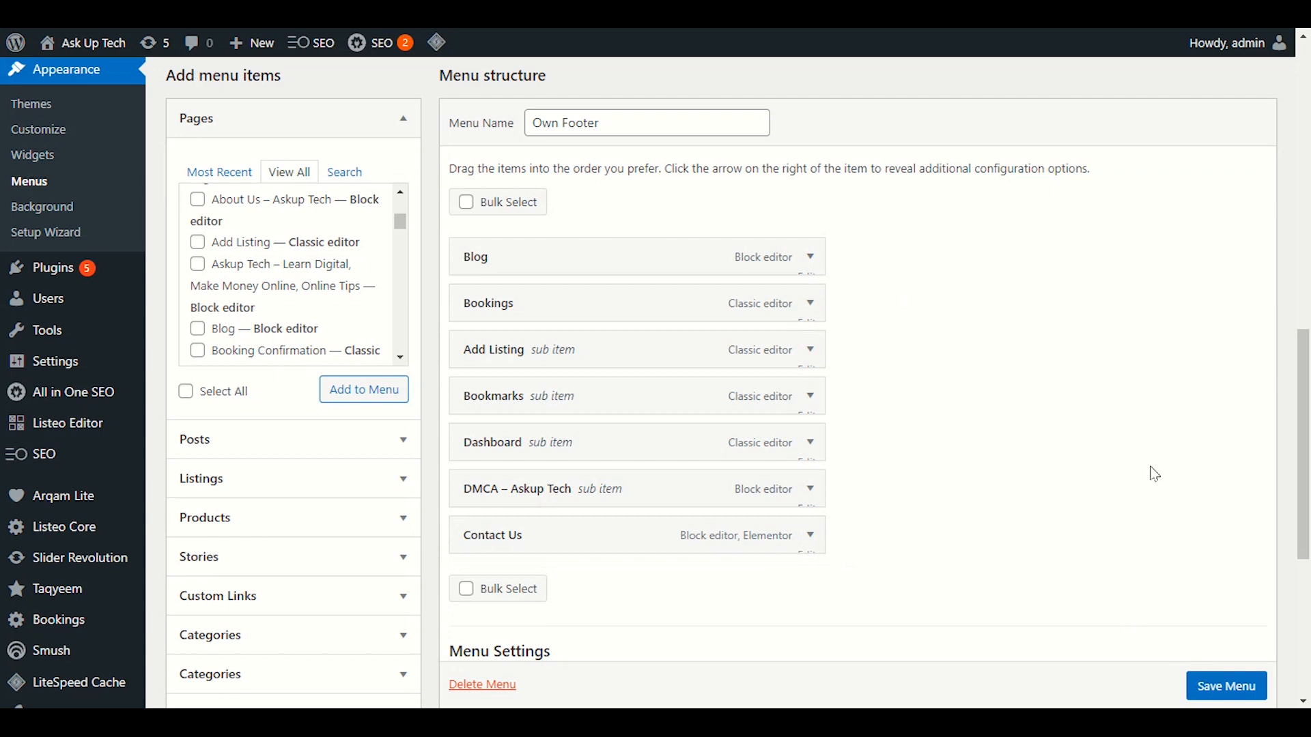
- Save the Own Footer menu with its current page order
scroll(1154, 474, "down", 1)
scroll(1188, 660, "down", 1)
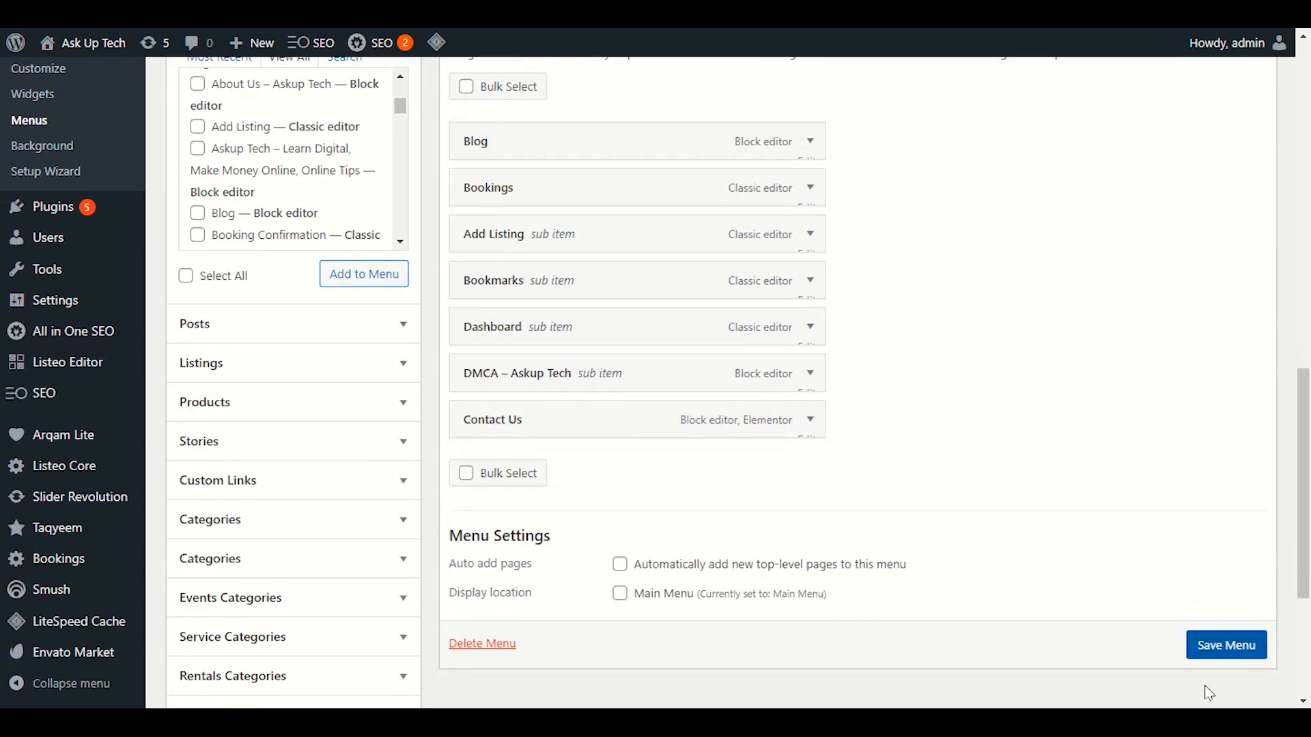
left_click(1220, 646)
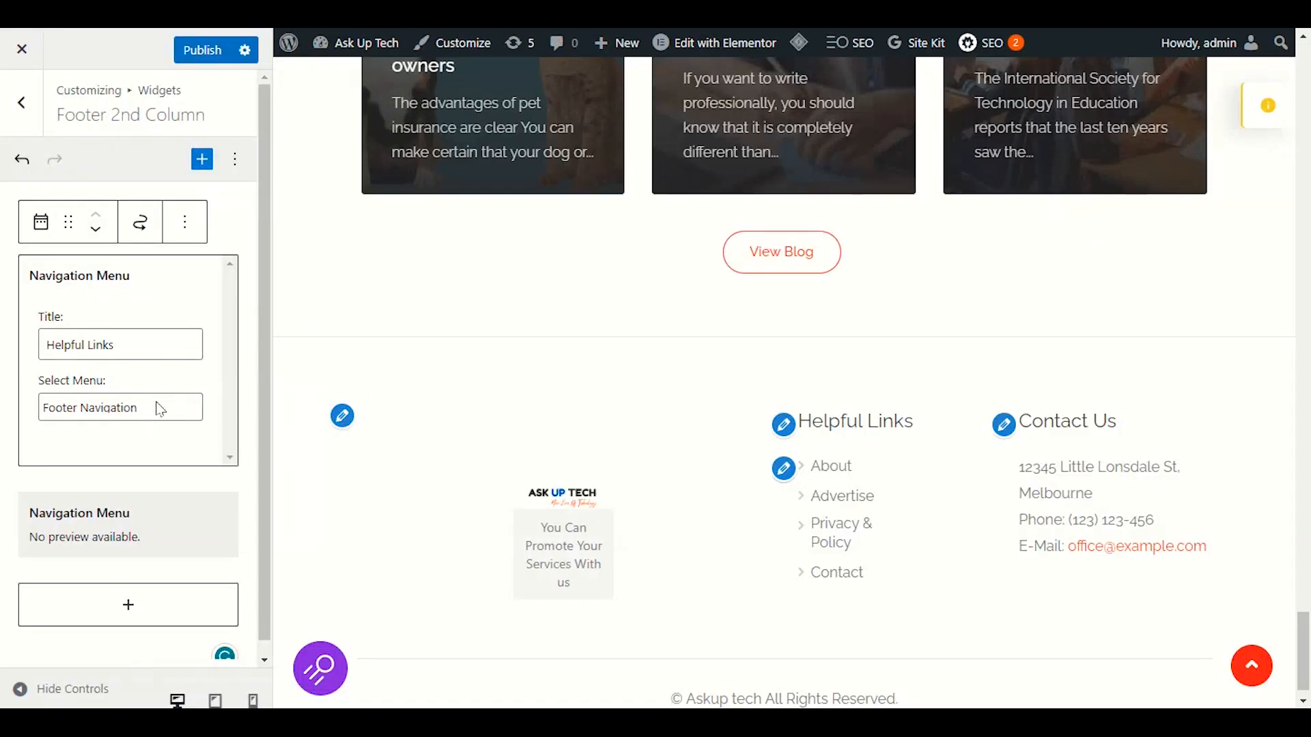
- Set the Helpful Links navigation widget in the footer's second column to use the Own Footer menu
scroll(970, 409, "down", 1)
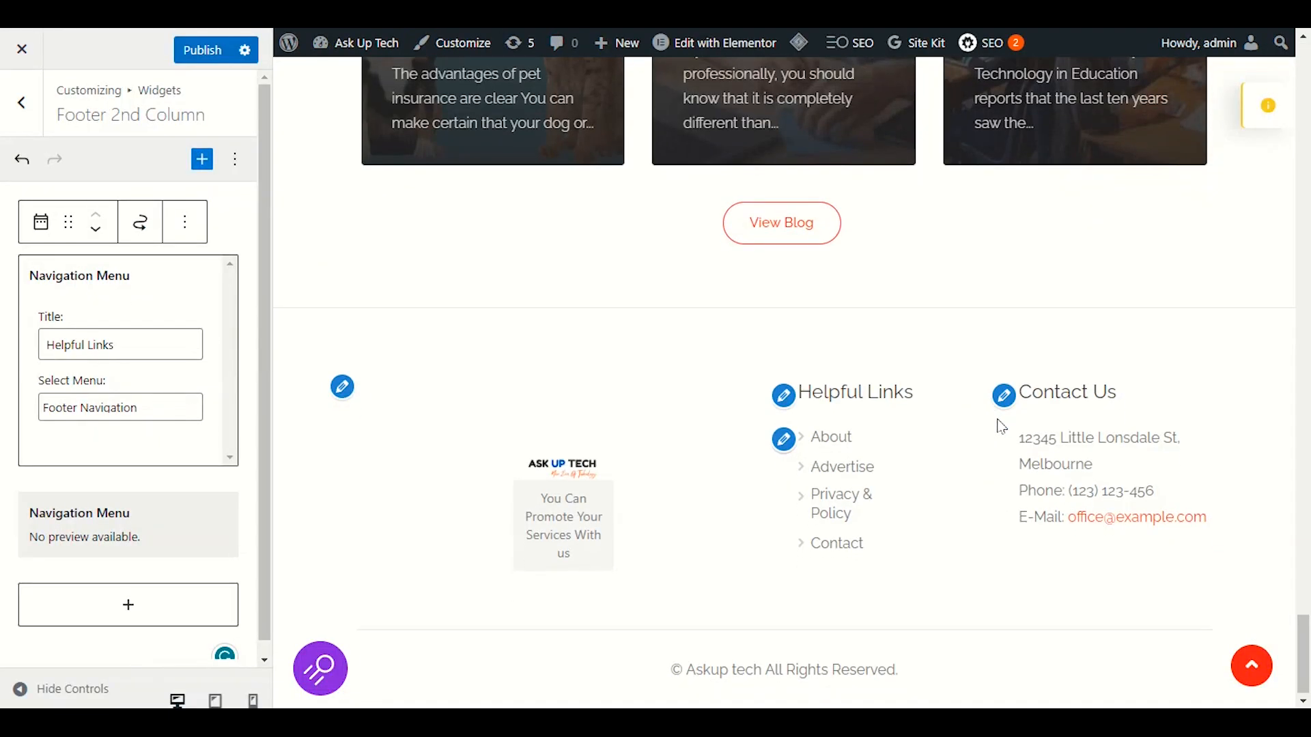
left_click(785, 437)
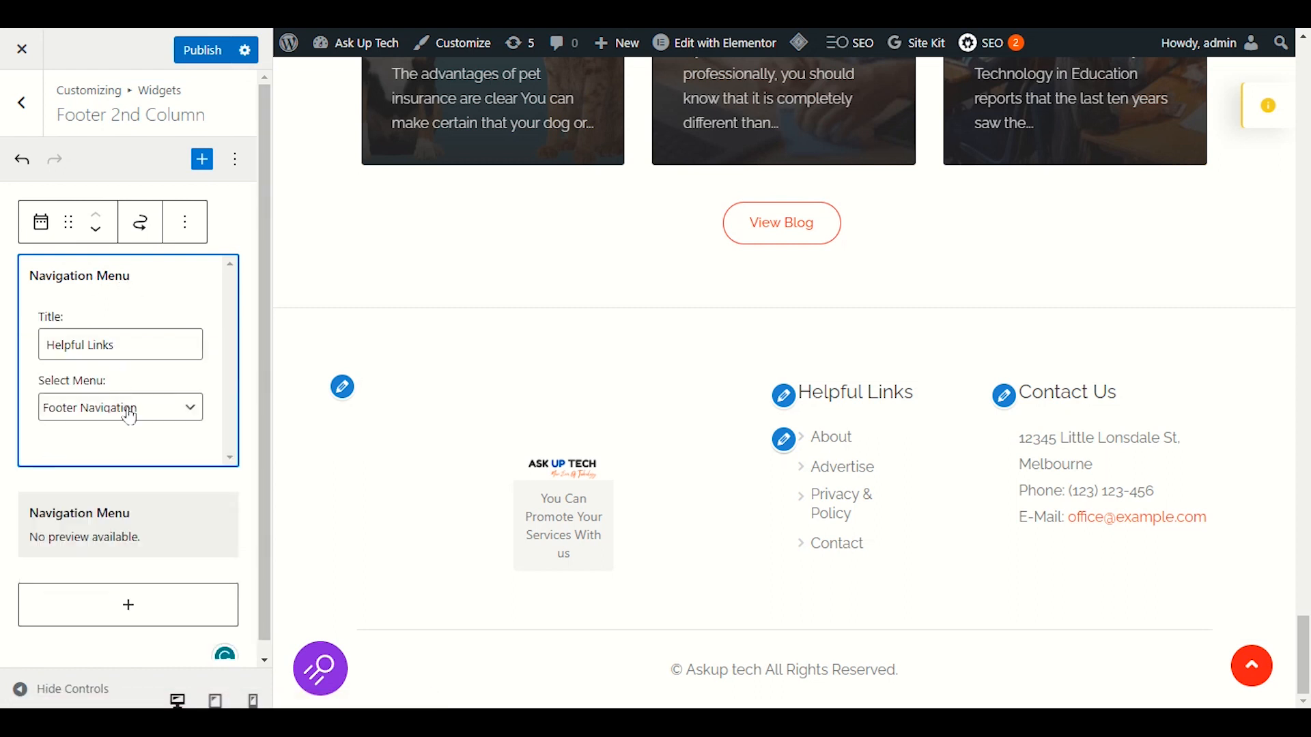
left_click(135, 405)
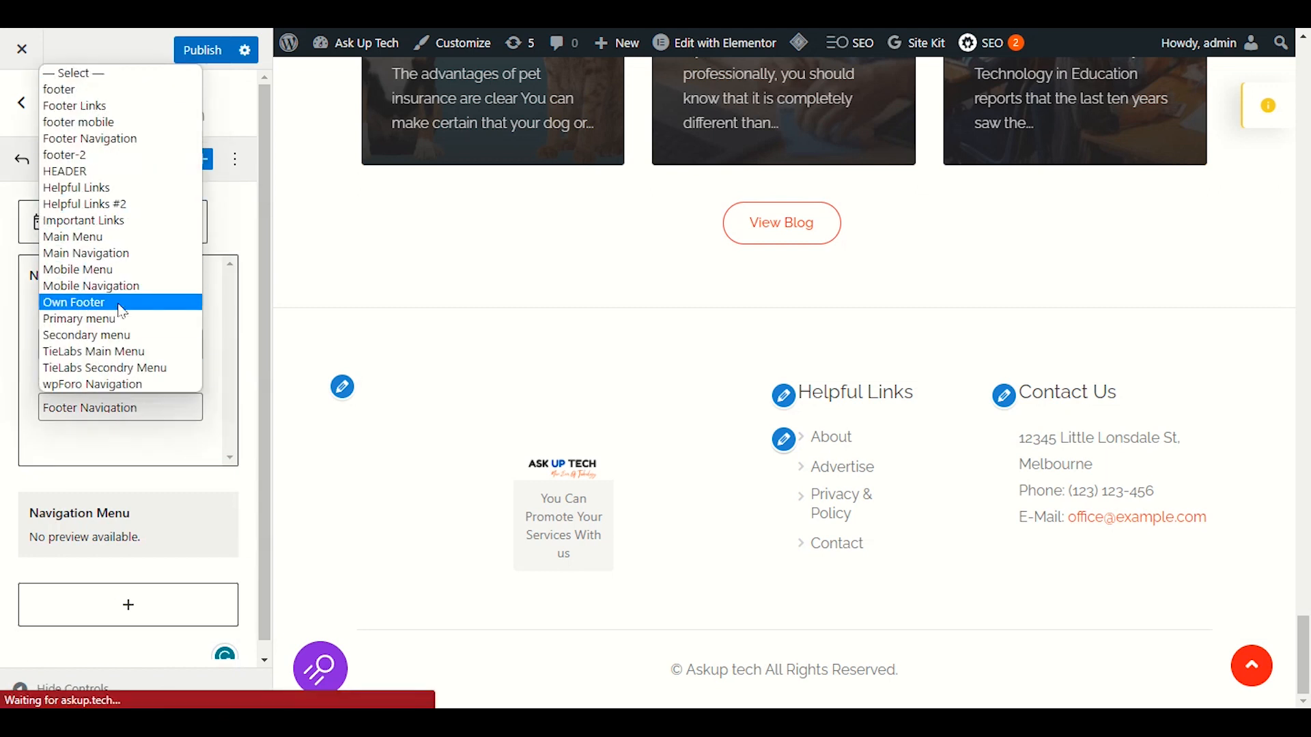
left_click(76, 303)
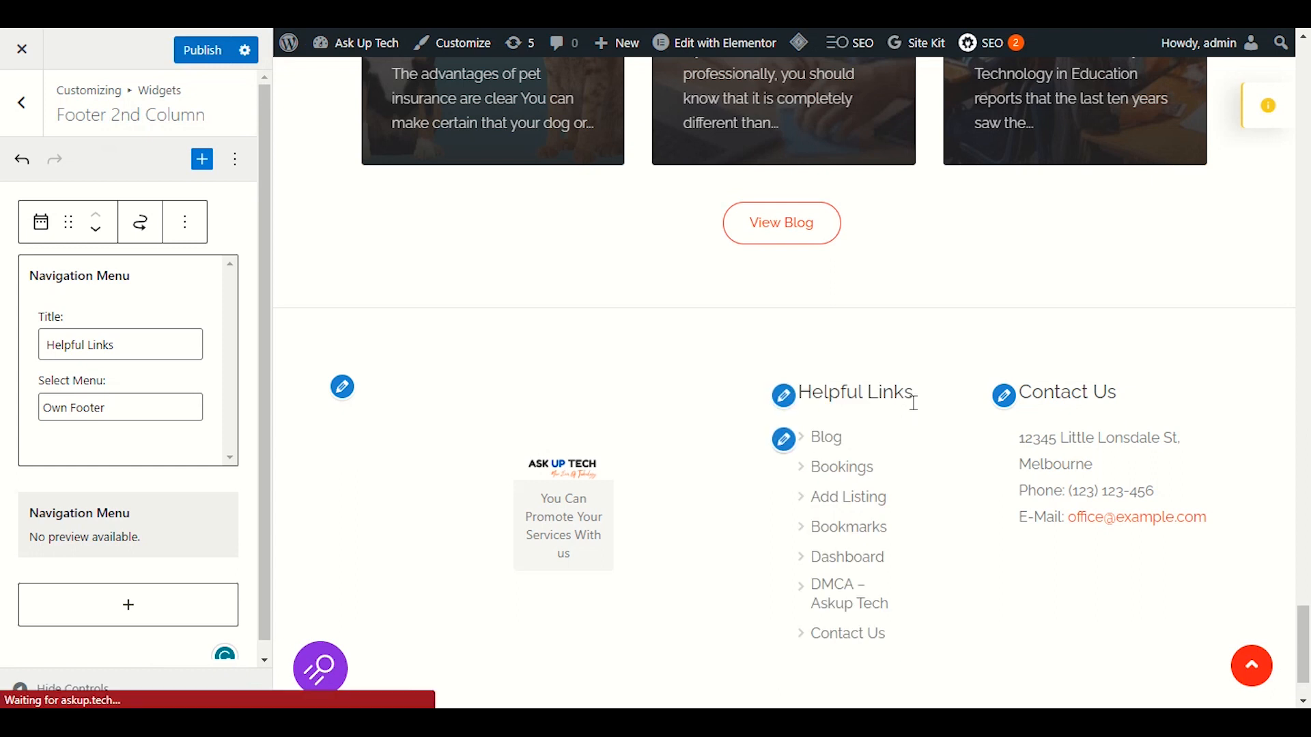
scroll(922, 409, "down", 1)
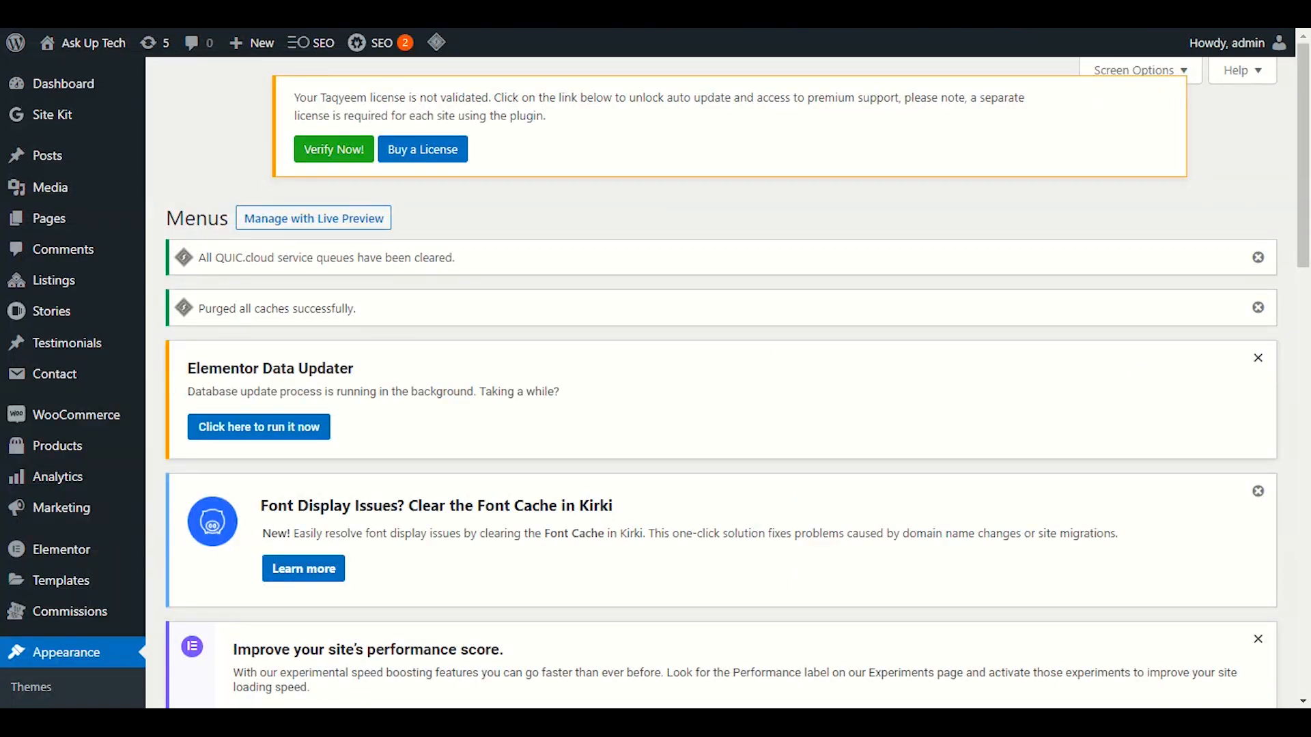
scroll(587, 420, "down", 15)
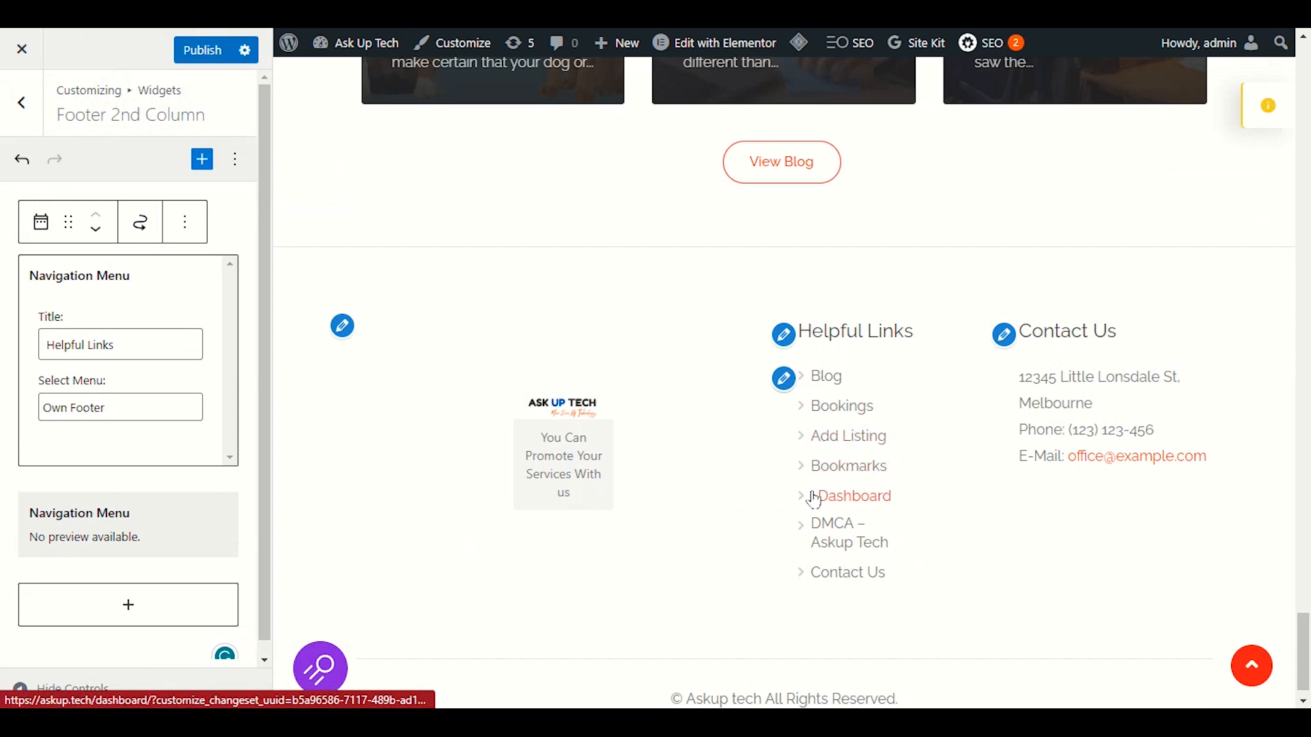
- Open the Contact Us text widget in the footer's third column for editing, and publish the footer changes
left_click(1005, 334)
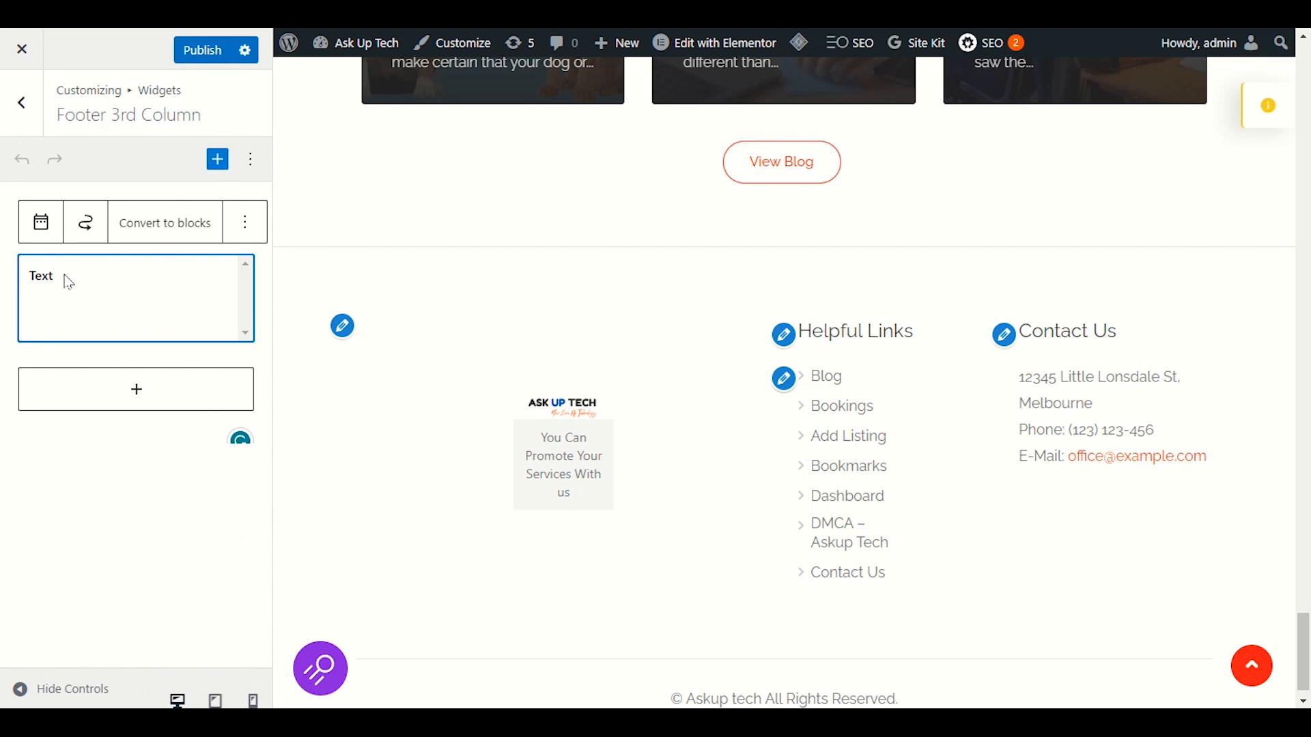
left_click(147, 371)
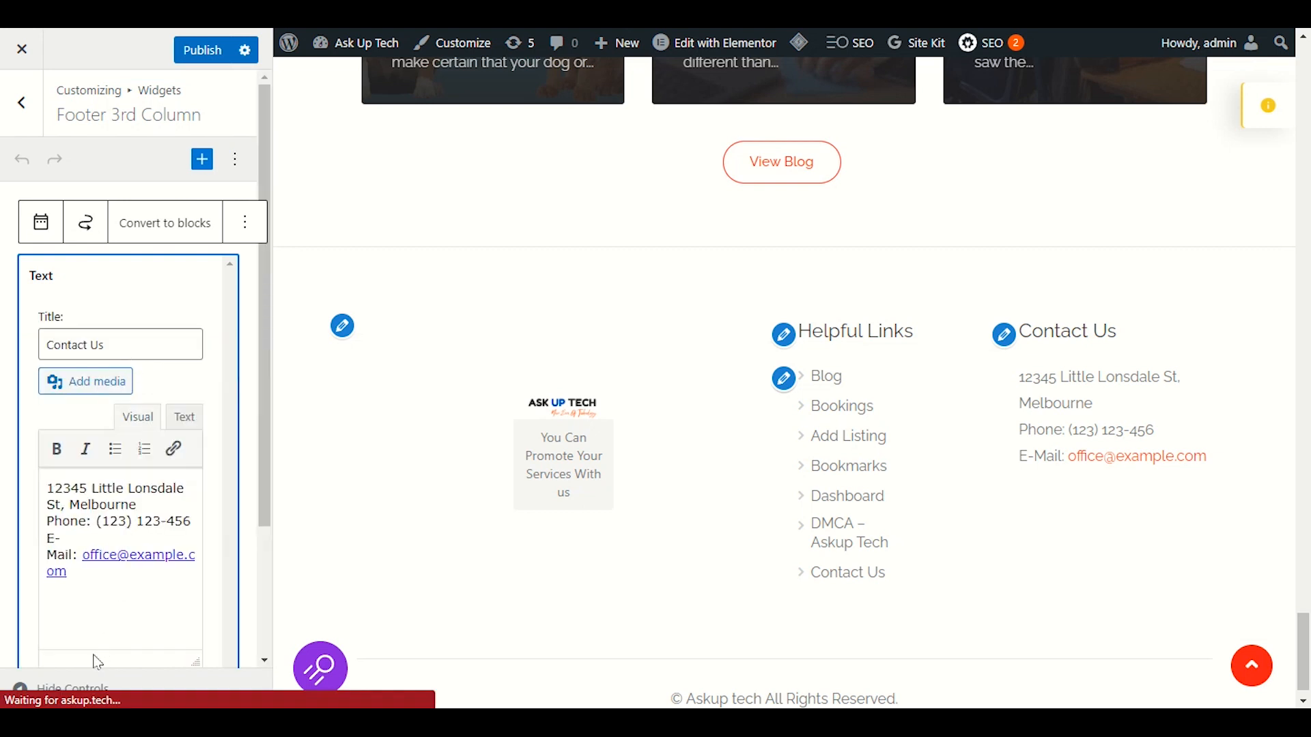
left_click(115, 514)
left_click(164, 523)
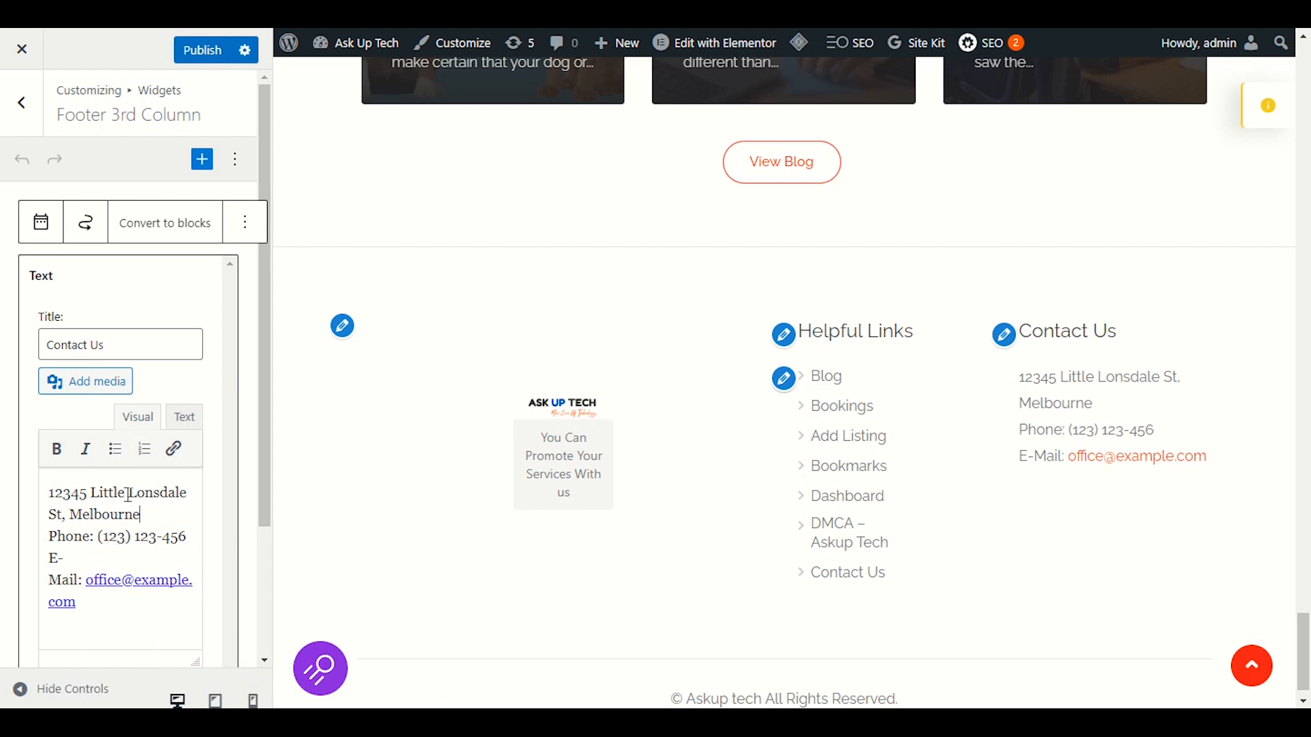
left_click(204, 52)
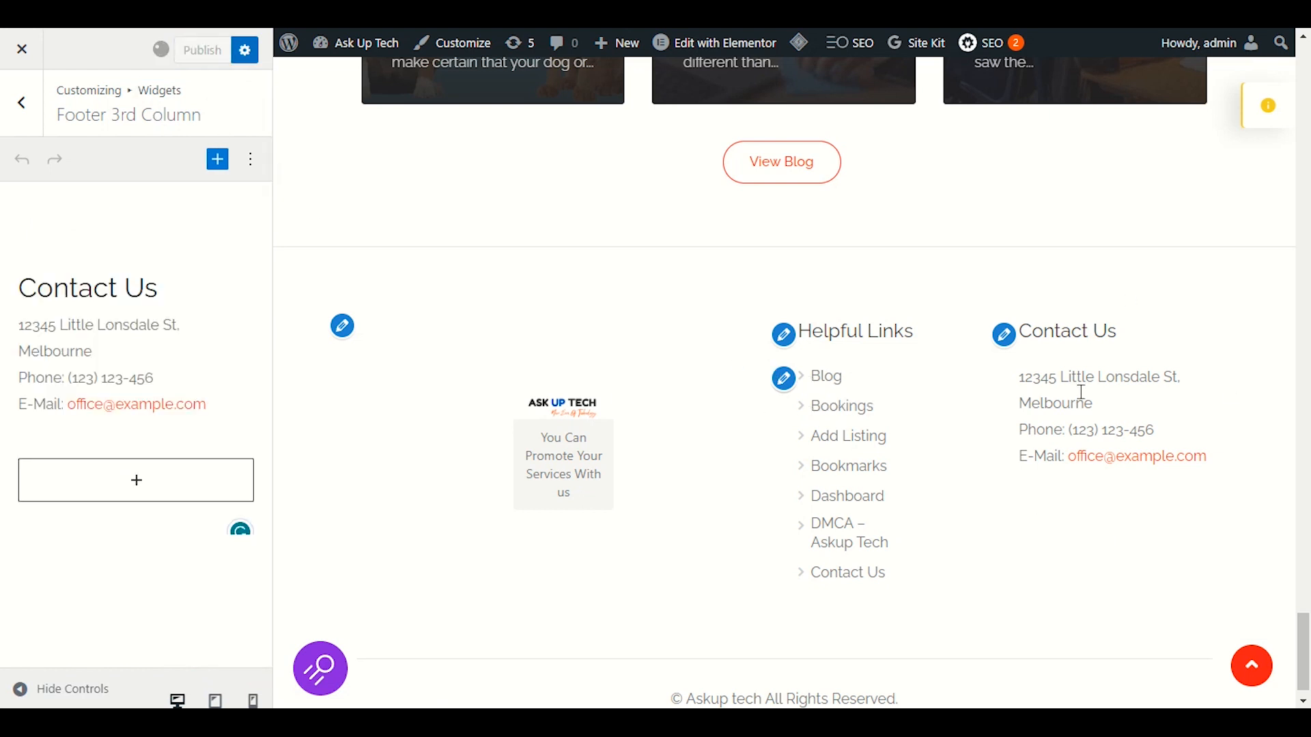
- Review the blog posts section in the home page preview and look up the Posts options in the dashboard
scroll(1017, 437, "up", 15)
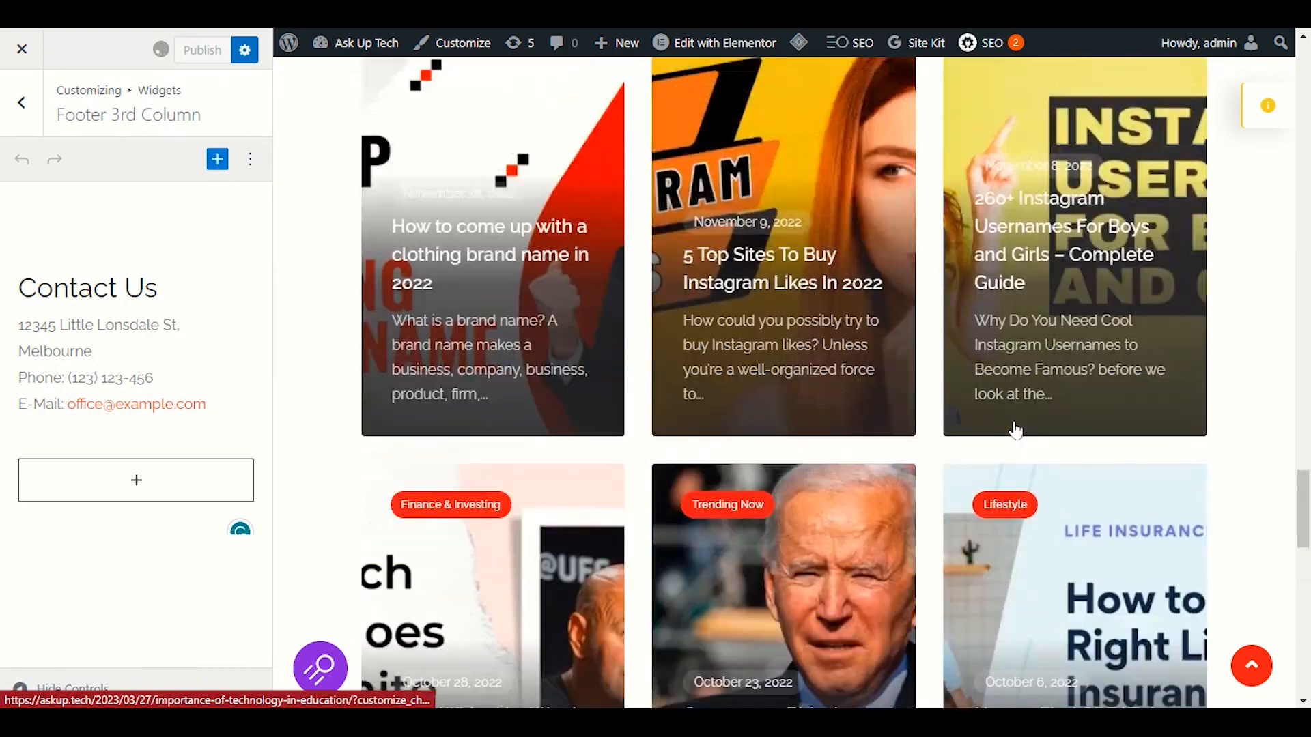
scroll(1014, 426, "up", 10)
scroll(1024, 410, "down", 4)
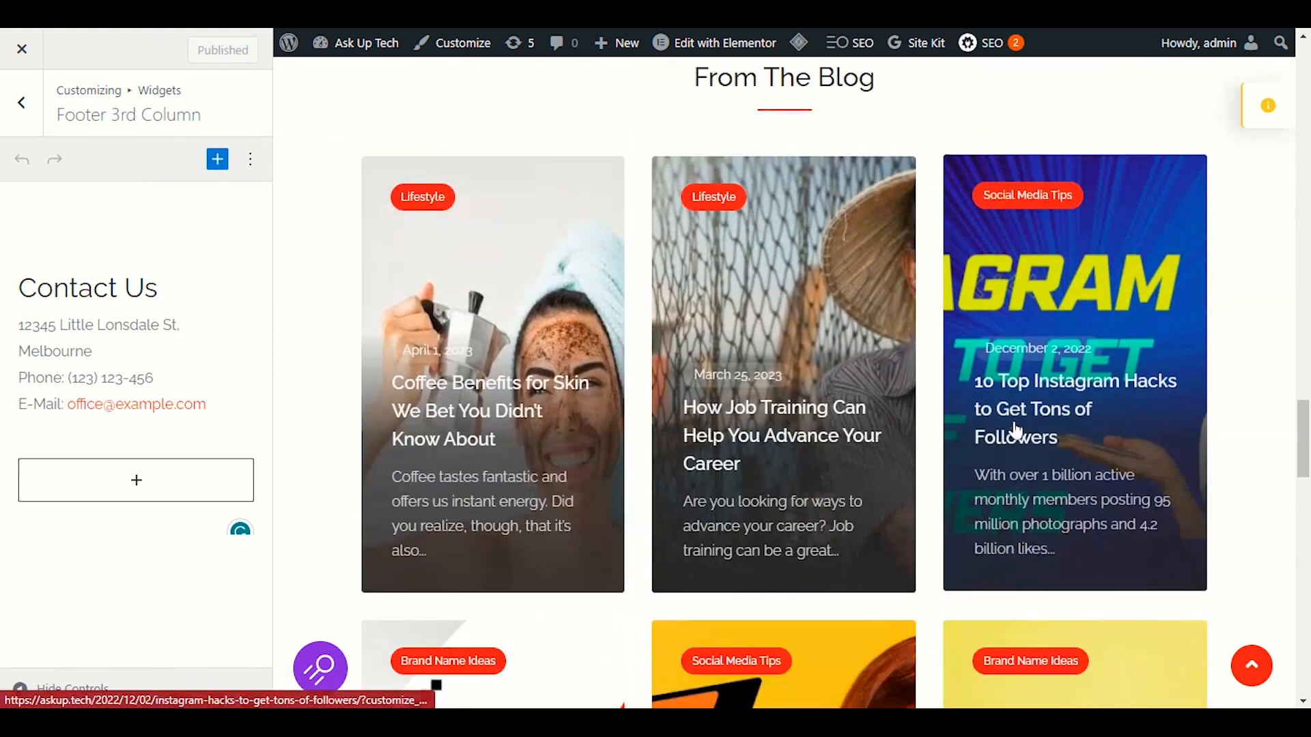
scroll(993, 305, "up", 1)
scroll(992, 305, "up", 2)
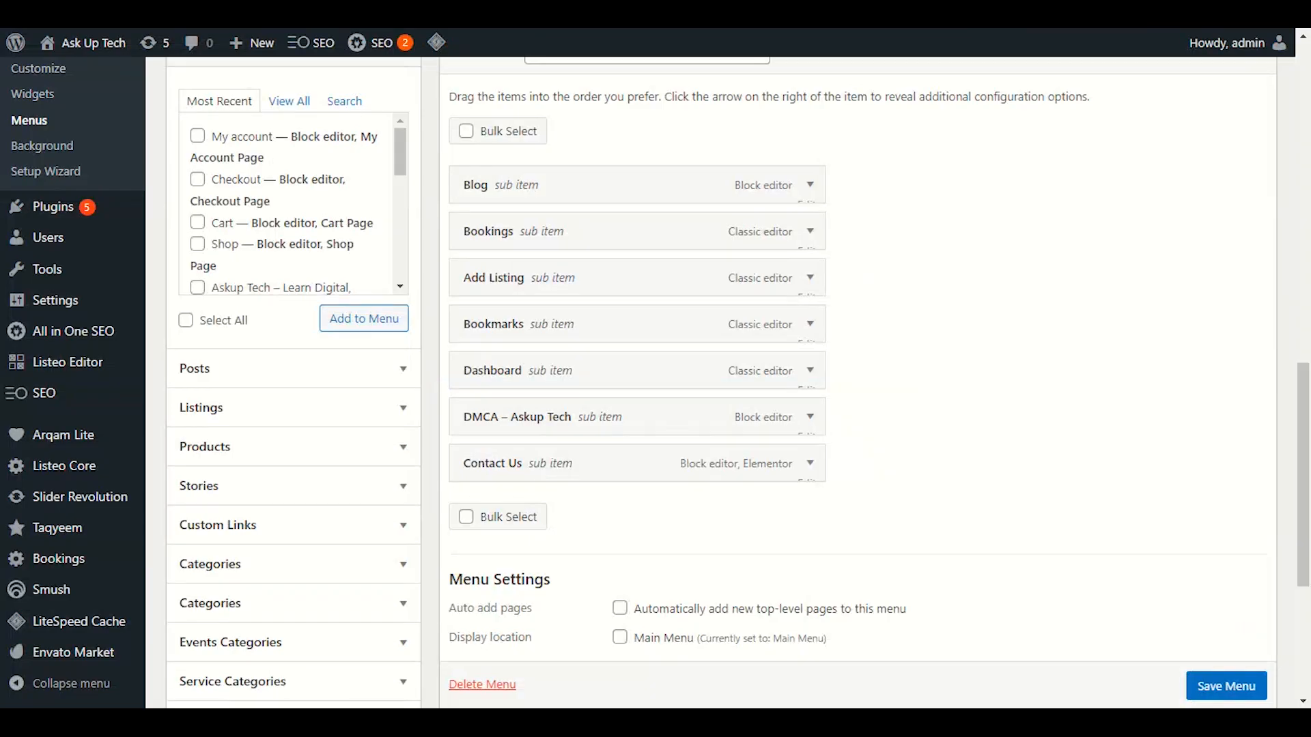
scroll(159, 482, "up", 10)
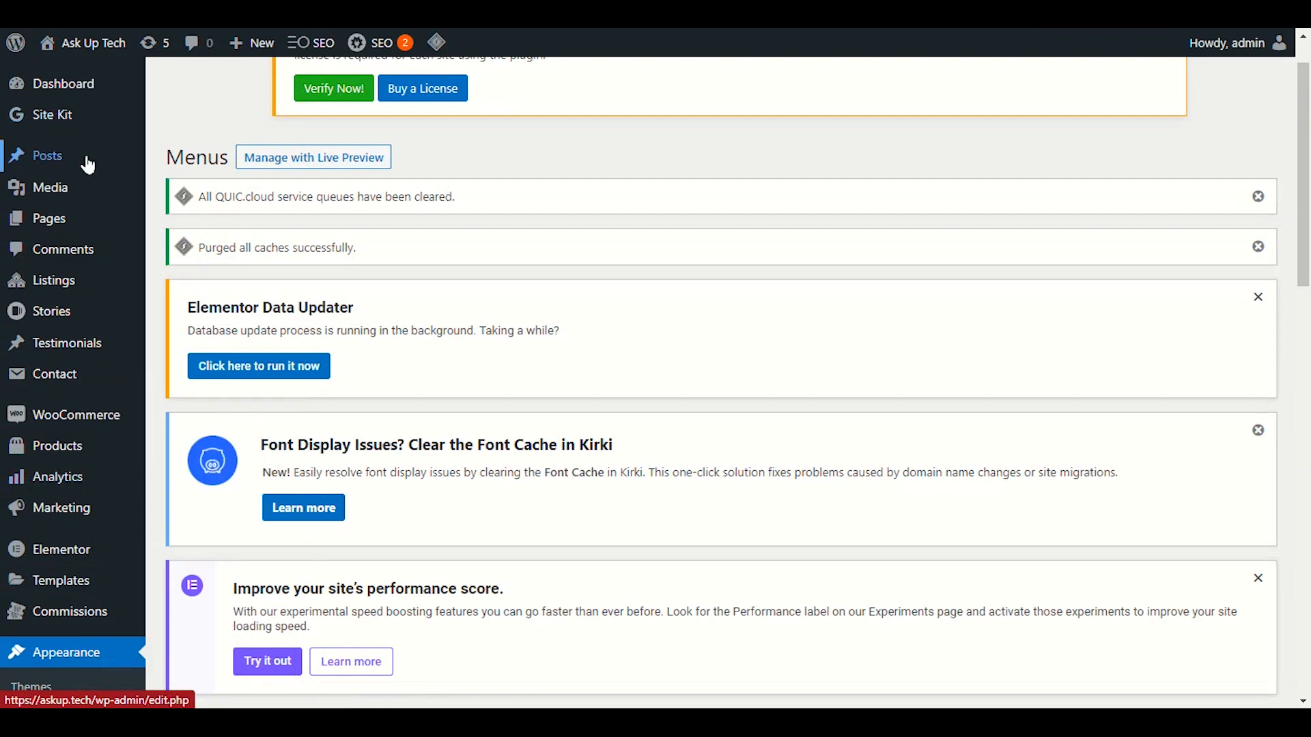
mouse_move(68, 157)
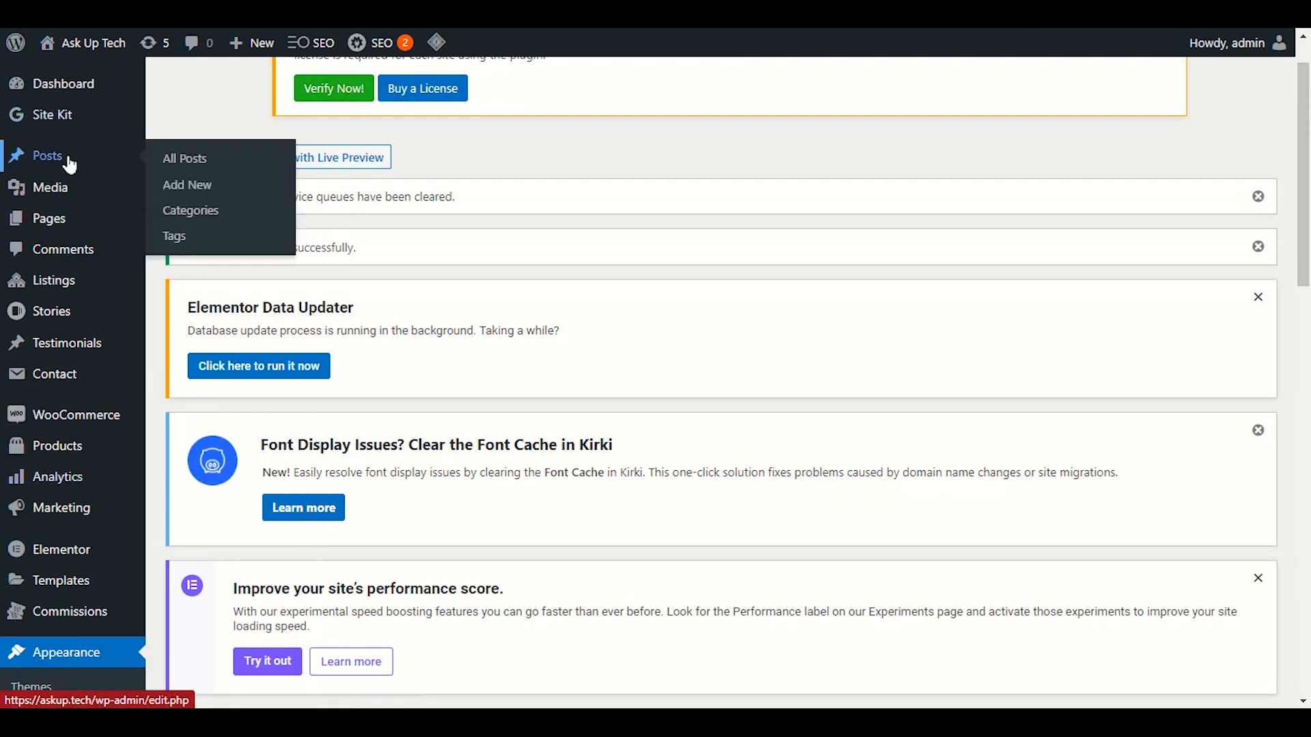
left_click(163, 171)
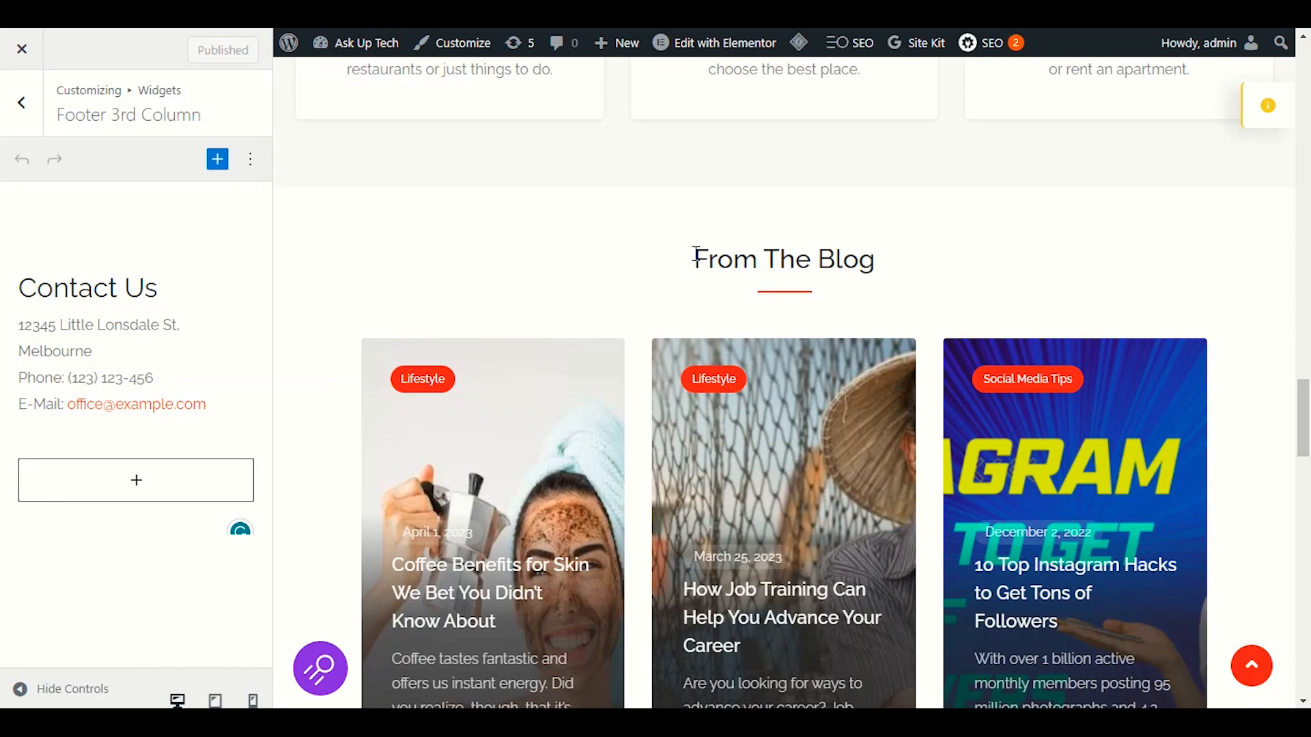
- Examine the From The Blog, Popular Categories, Most Visited Places and What Our Users Say sections in the home page preview
left_click_drag(695, 256, 927, 258)
scroll(908, 444, "down", 8)
scroll(908, 443, "up", 8)
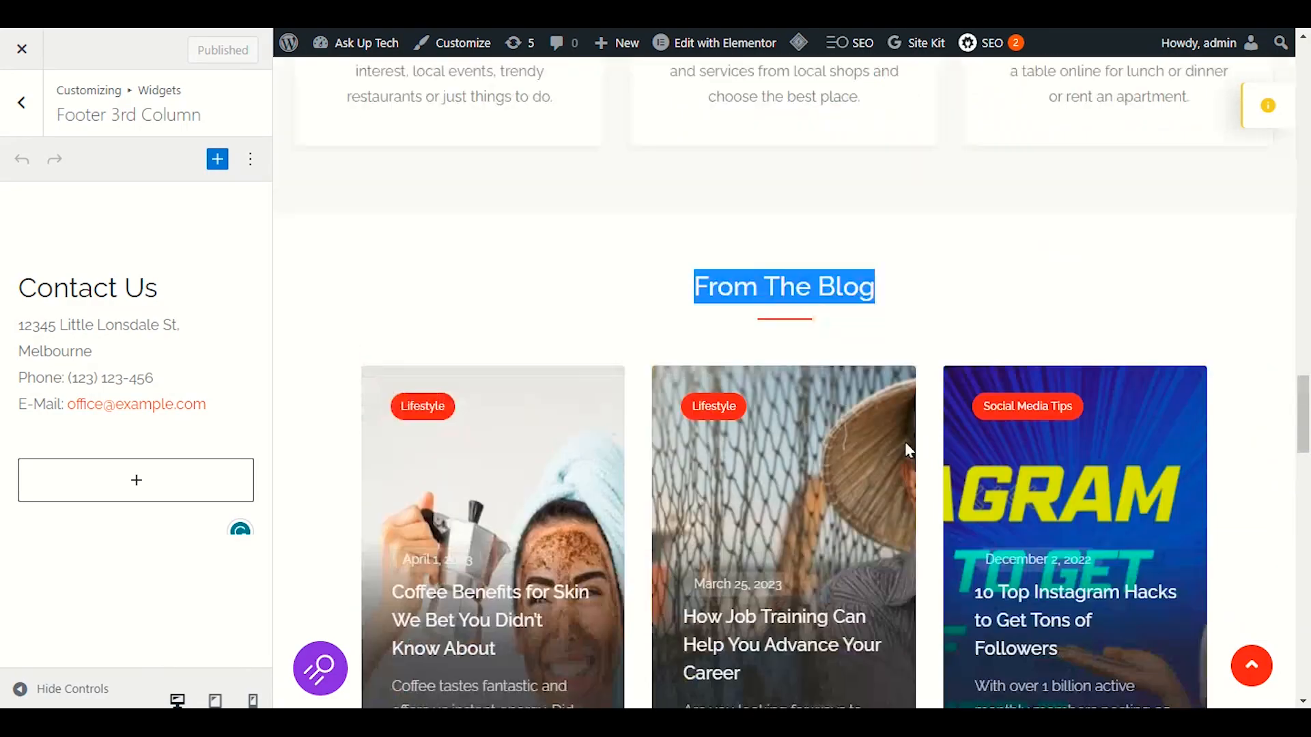
scroll(834, 488, "up", 15)
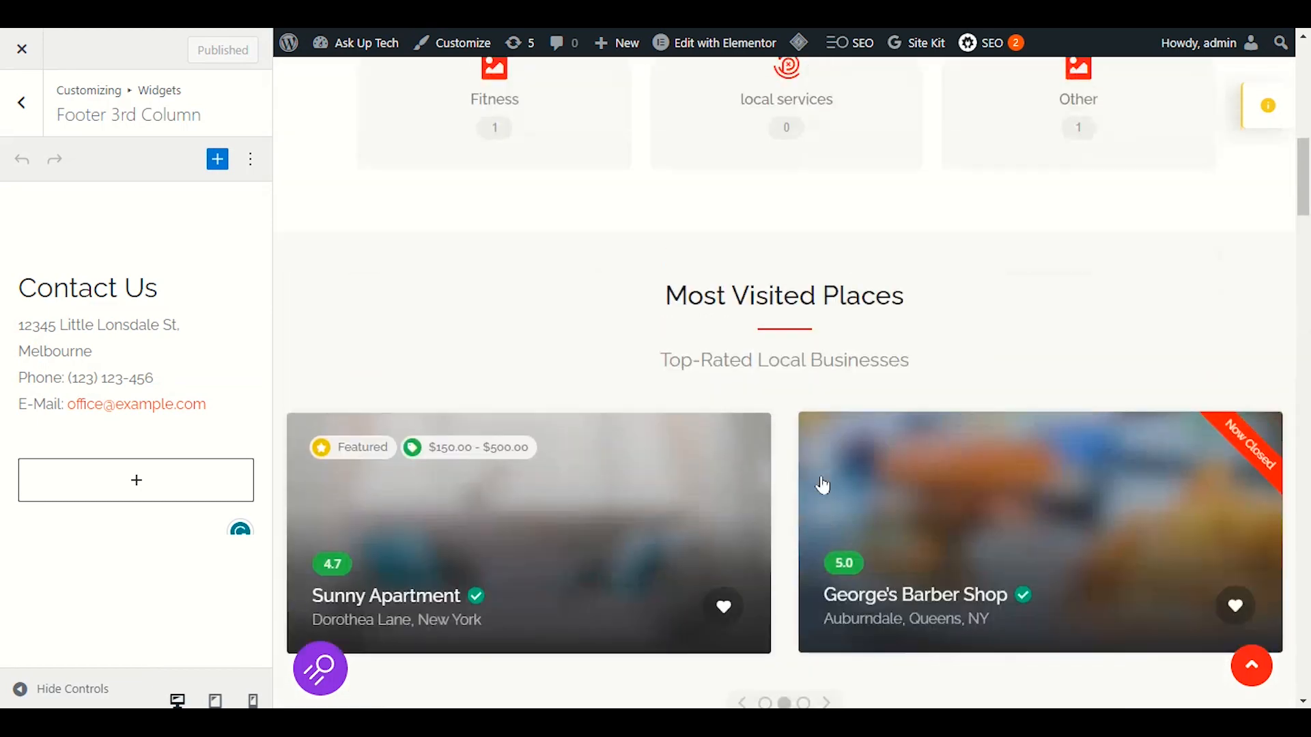
scroll(822, 481, "up", 10)
scroll(822, 471, "down", 4)
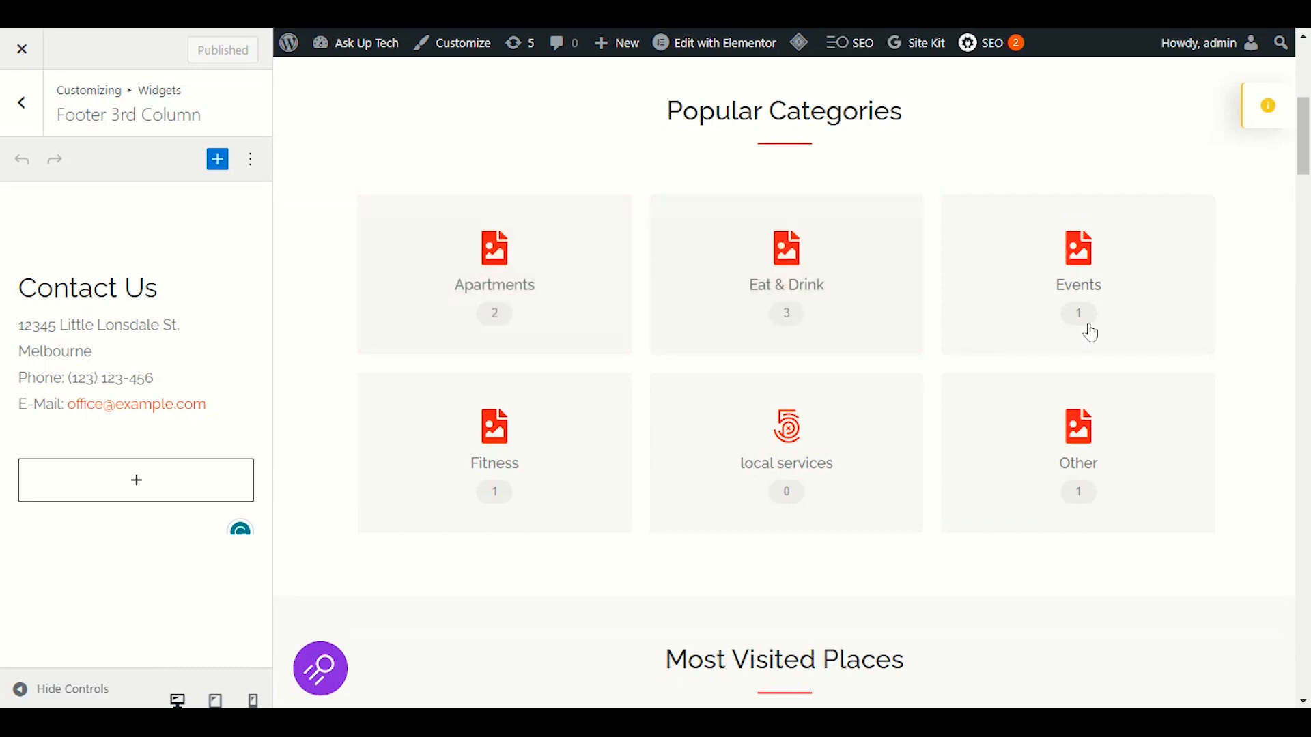
scroll(864, 355, "down", 5)
scroll(874, 395, "up", 5)
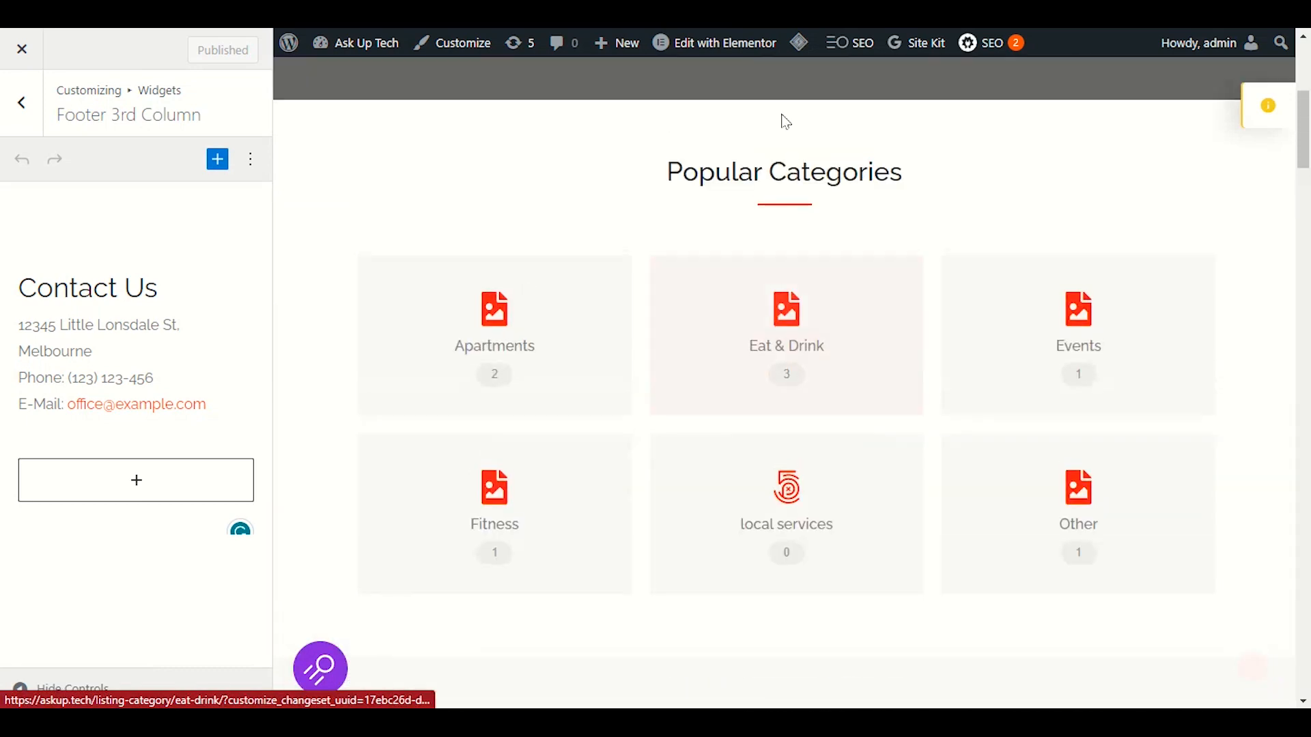
scroll(796, 520, "down", 1)
scroll(797, 522, "down", 6)
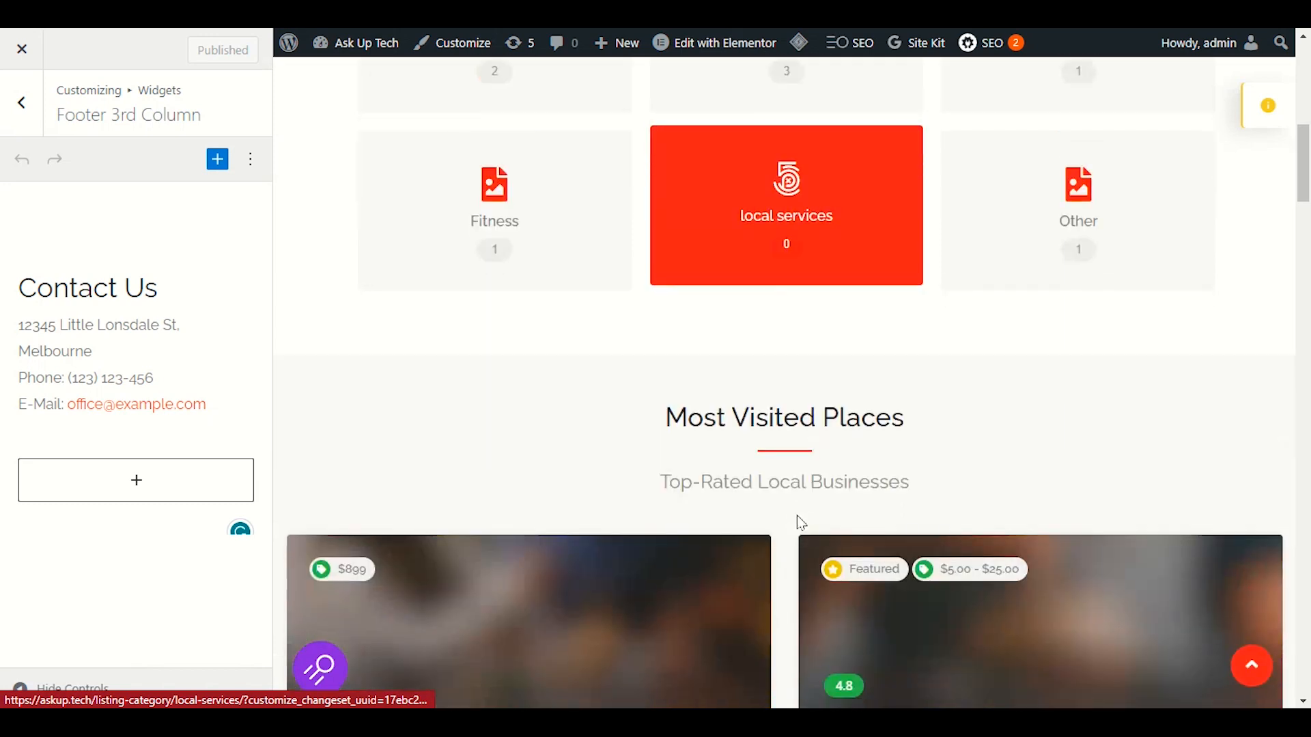
scroll(888, 368, "down", 4)
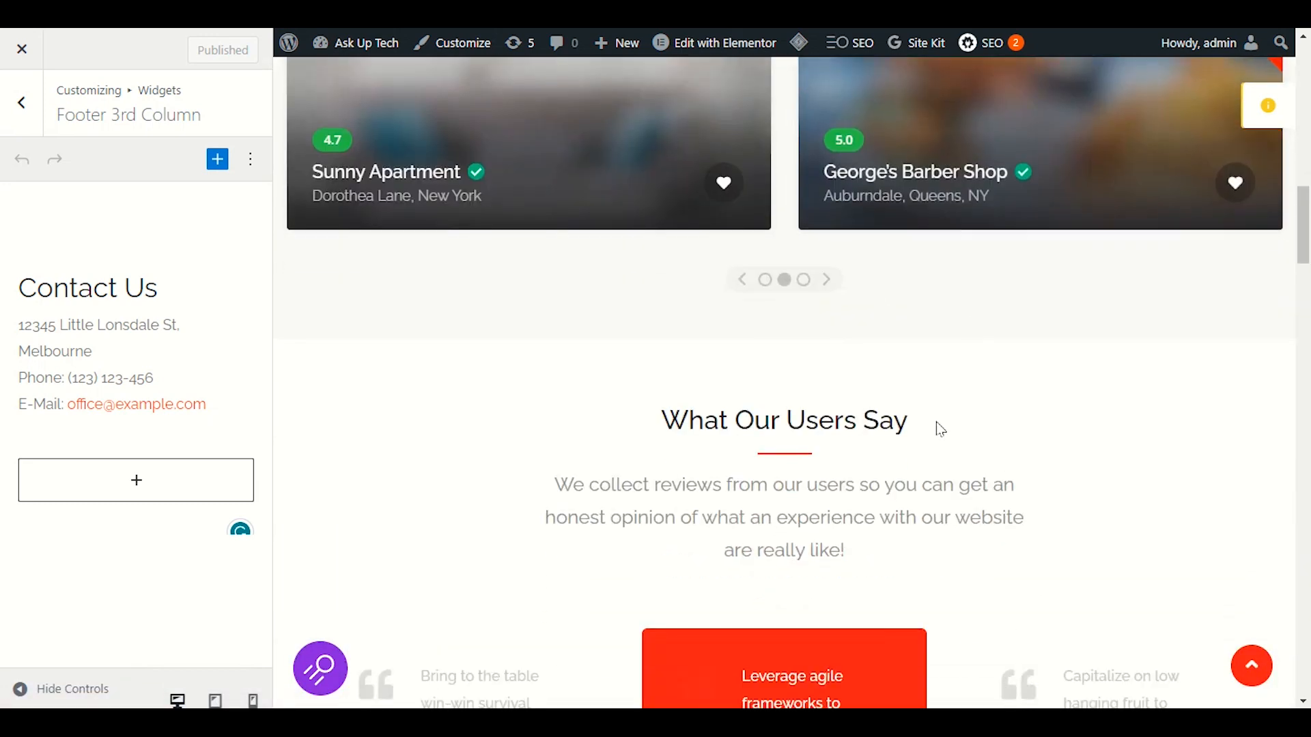
scroll(936, 442, "down", 3)
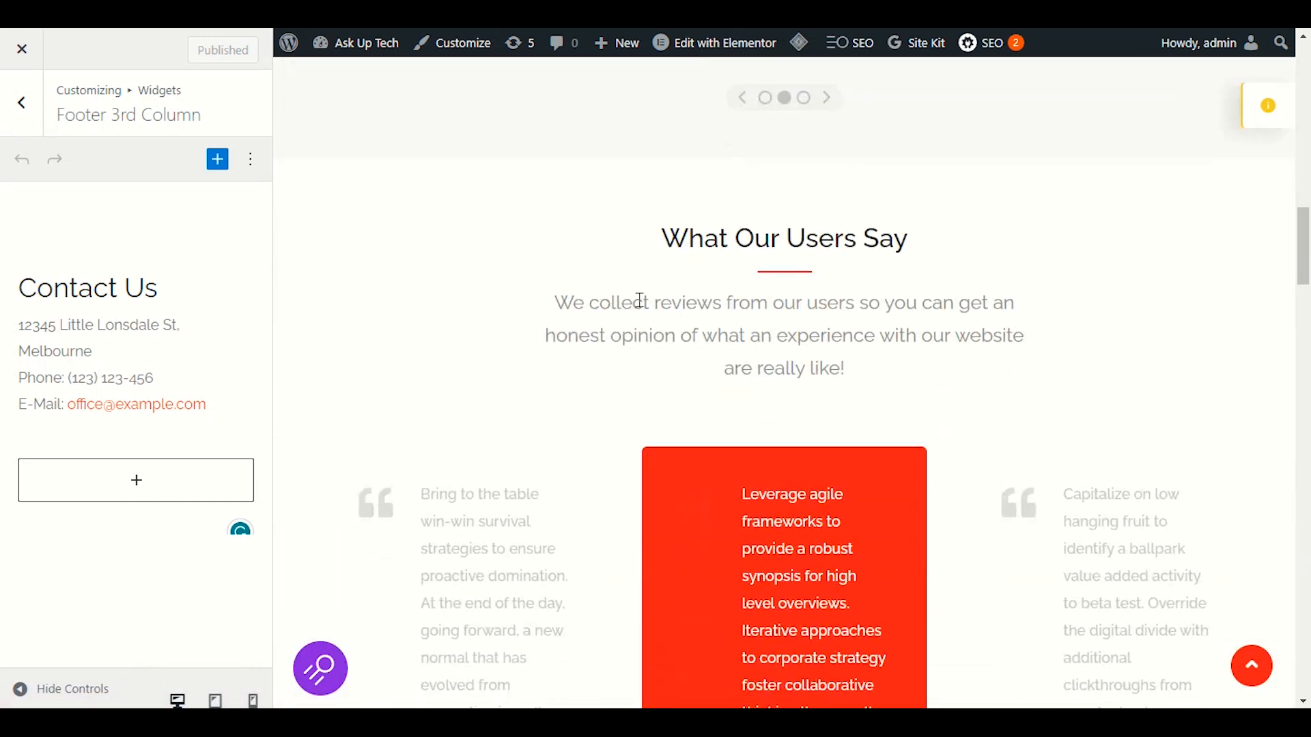
left_click_drag(640, 301, 1024, 307)
left_click(1002, 323)
- Close the Customizer and review the Popular Categories and Most Visited Places sections on the live home page
left_click(30, 52)
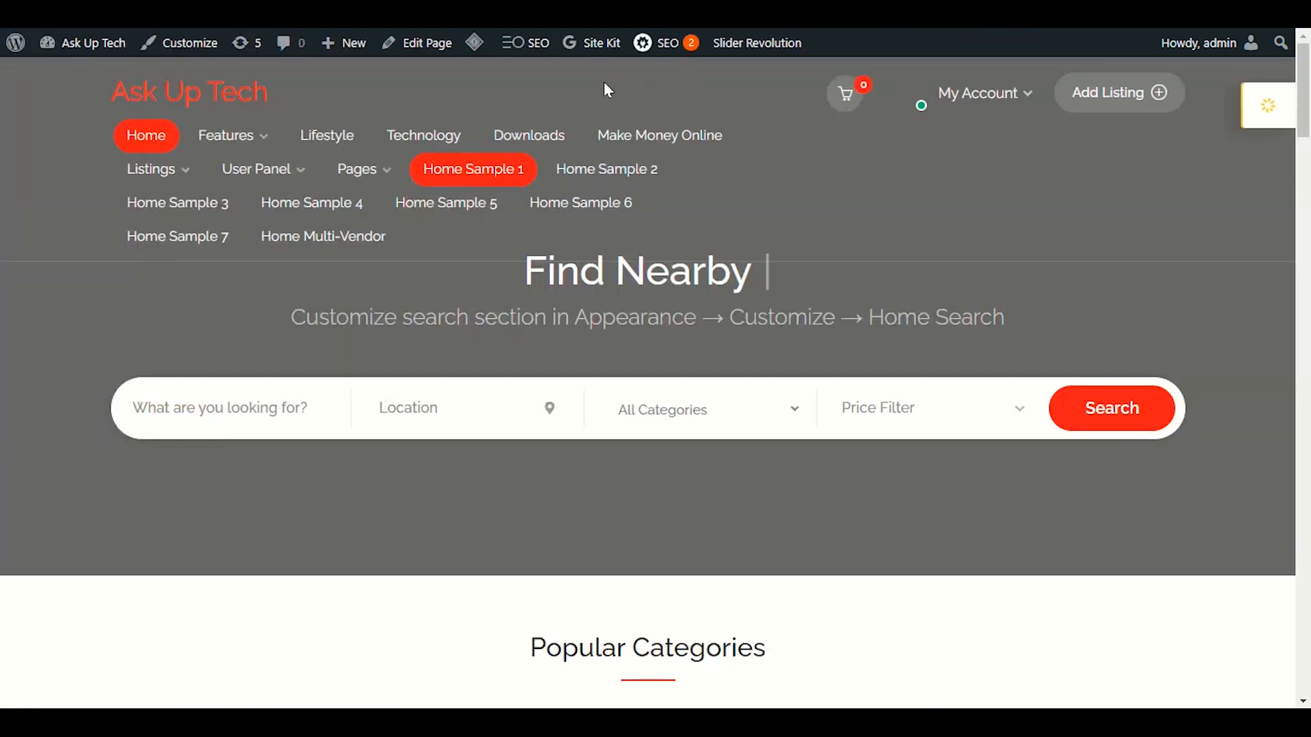
right_click(476, 82)
left_click(546, 145)
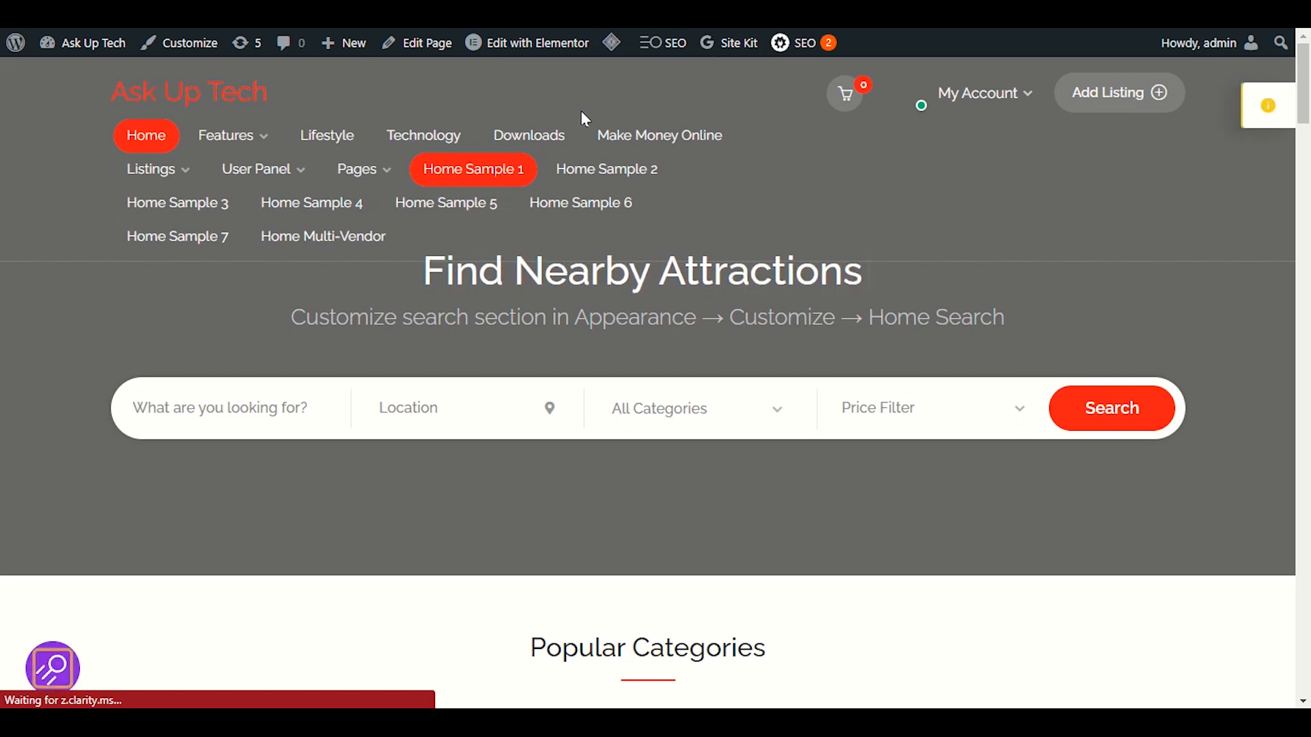
mouse_move(536, 45)
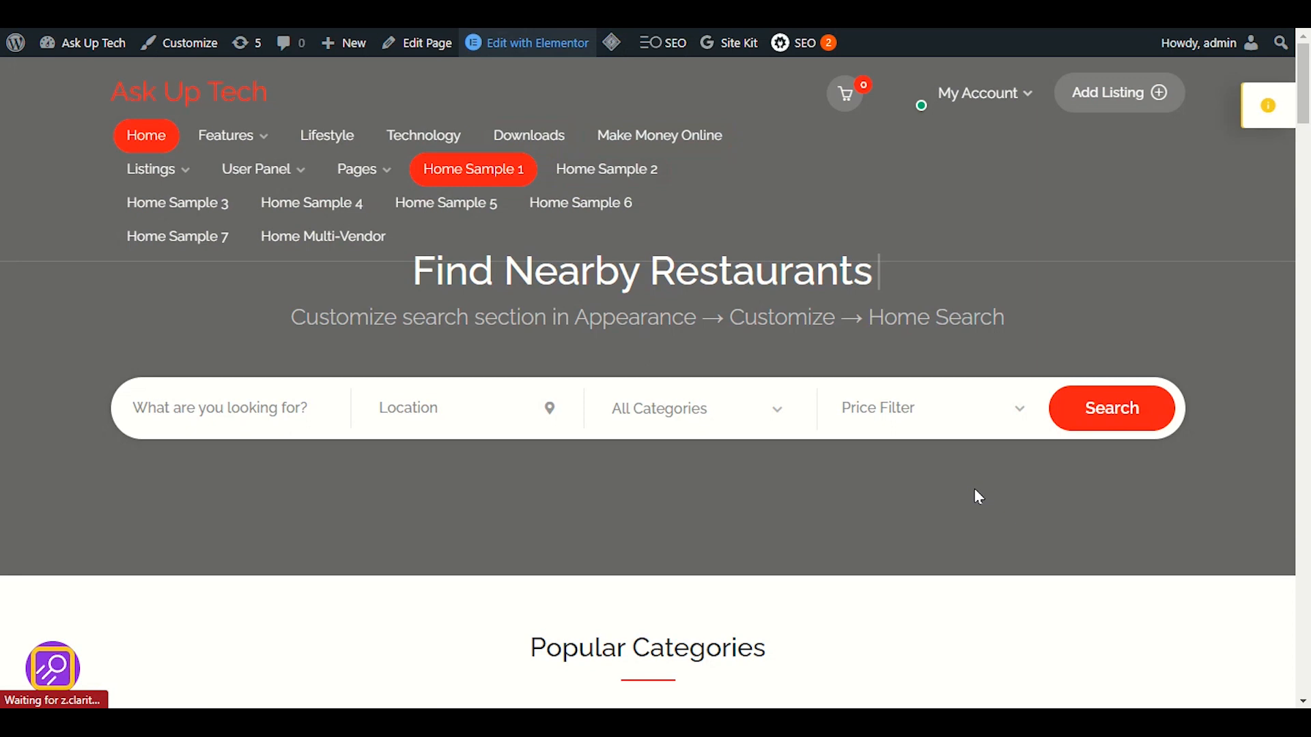
scroll(973, 492, "down", 8)
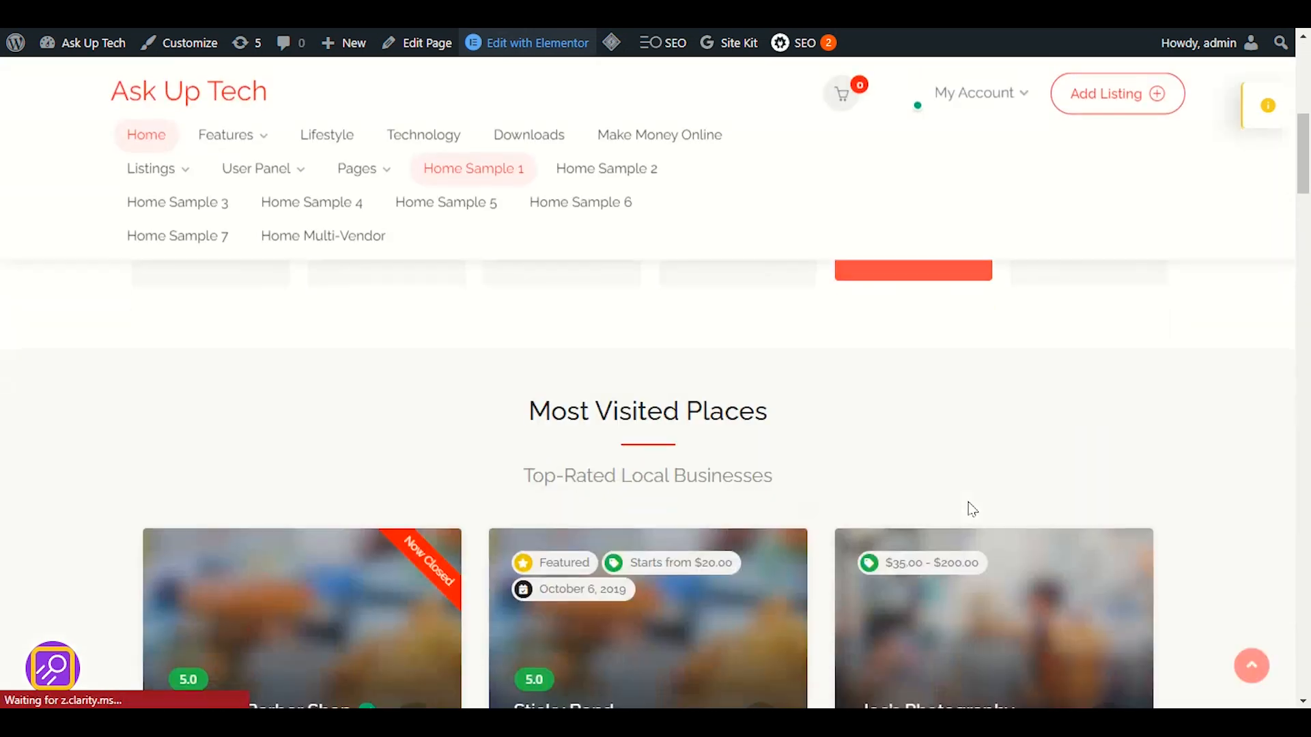
scroll(973, 510, "up", 5)
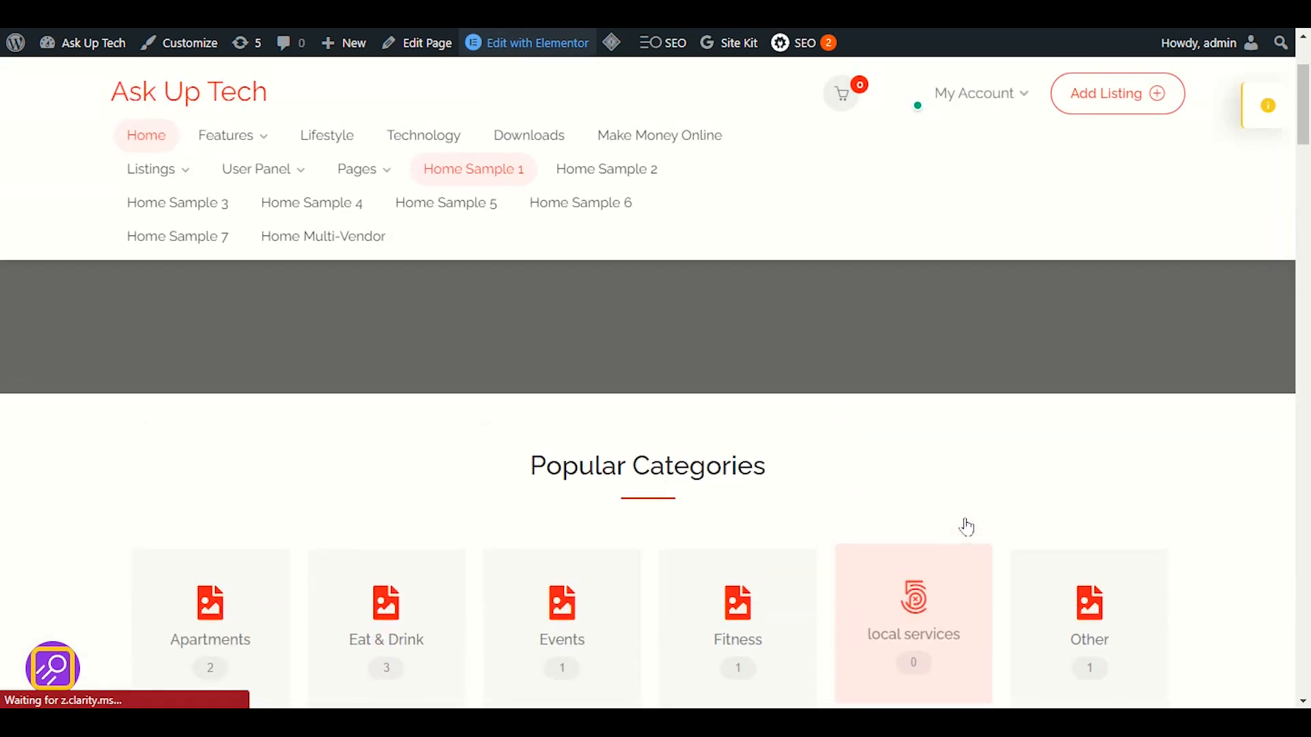